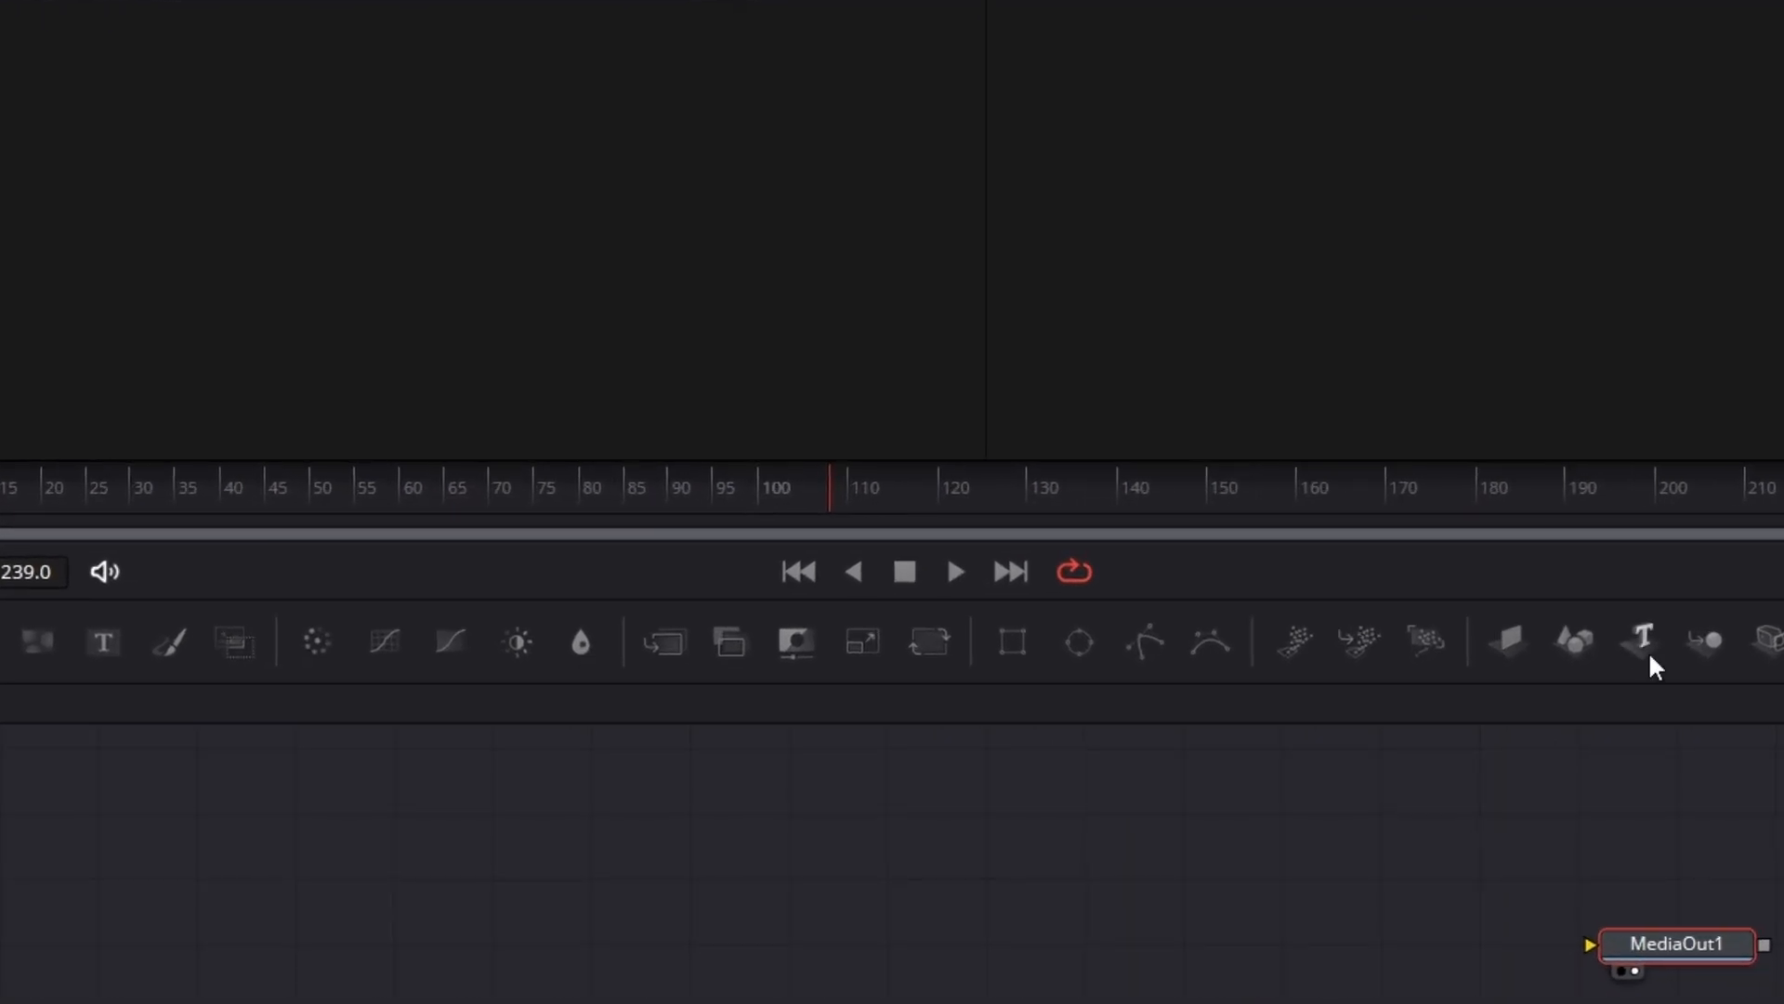
Add a Text 3D node to the composition, show it in the first viewer and enter the text "MAD"
left_click_drag(1650, 649, 170, 123)
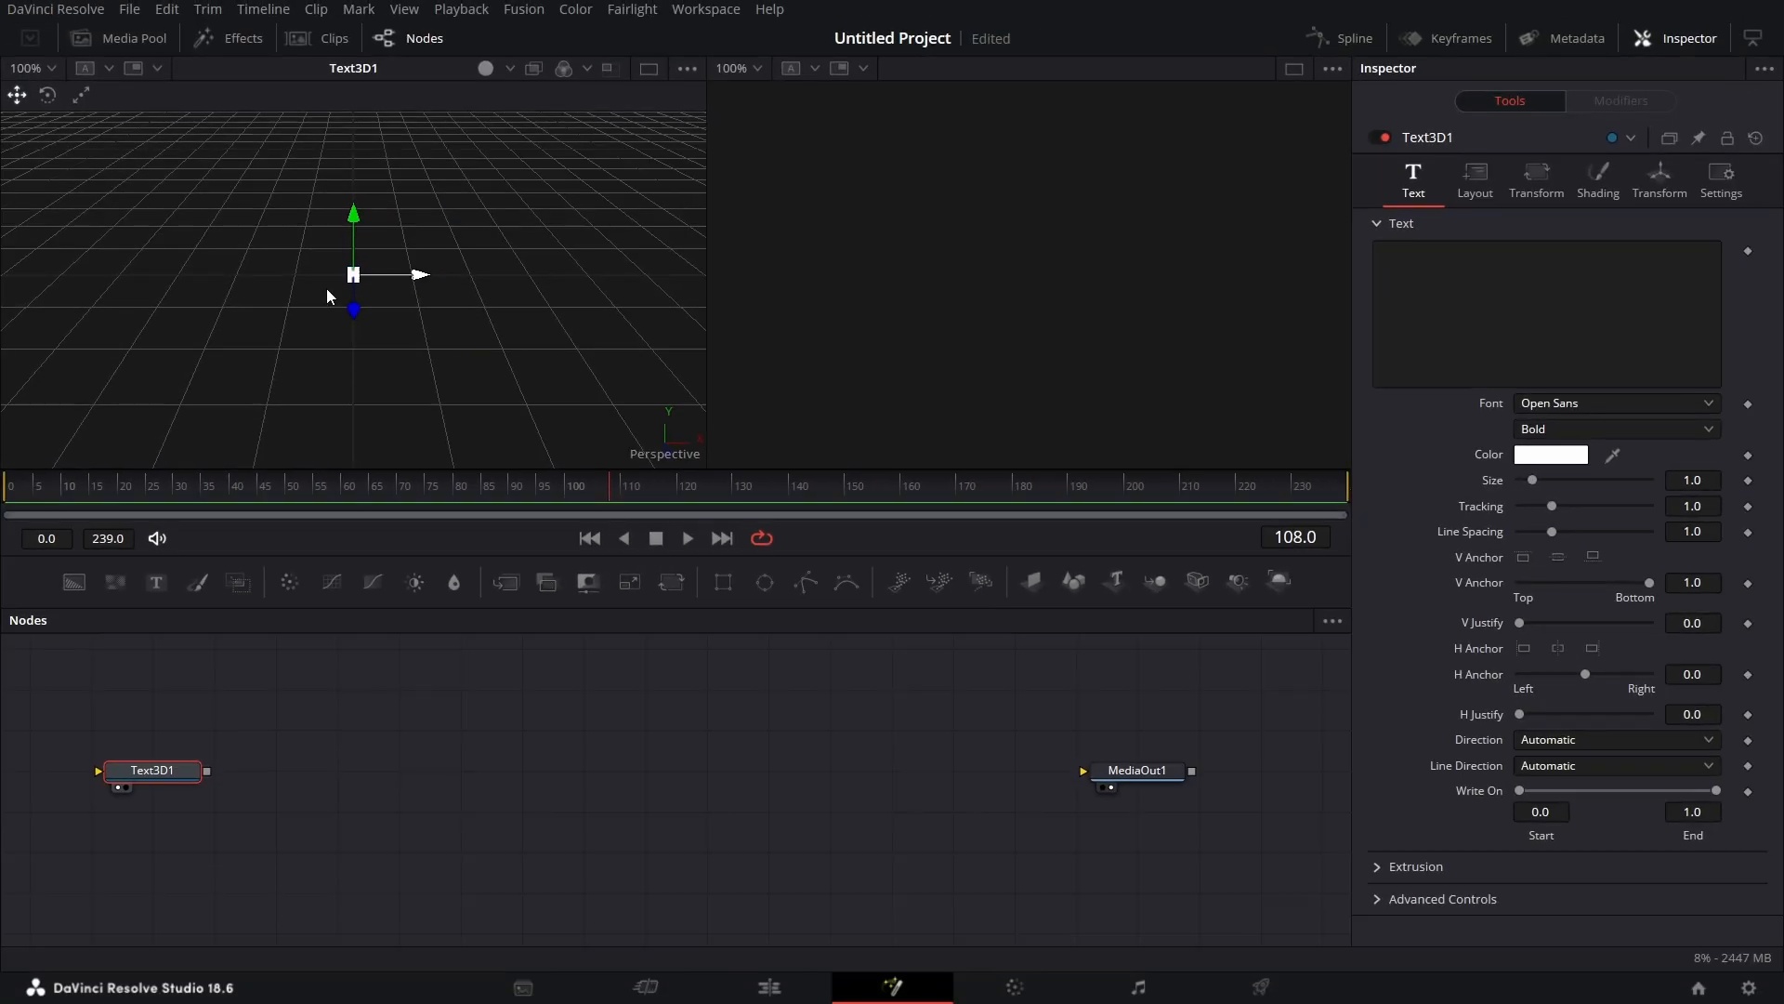
left_click(1477, 299)
type("MAD")
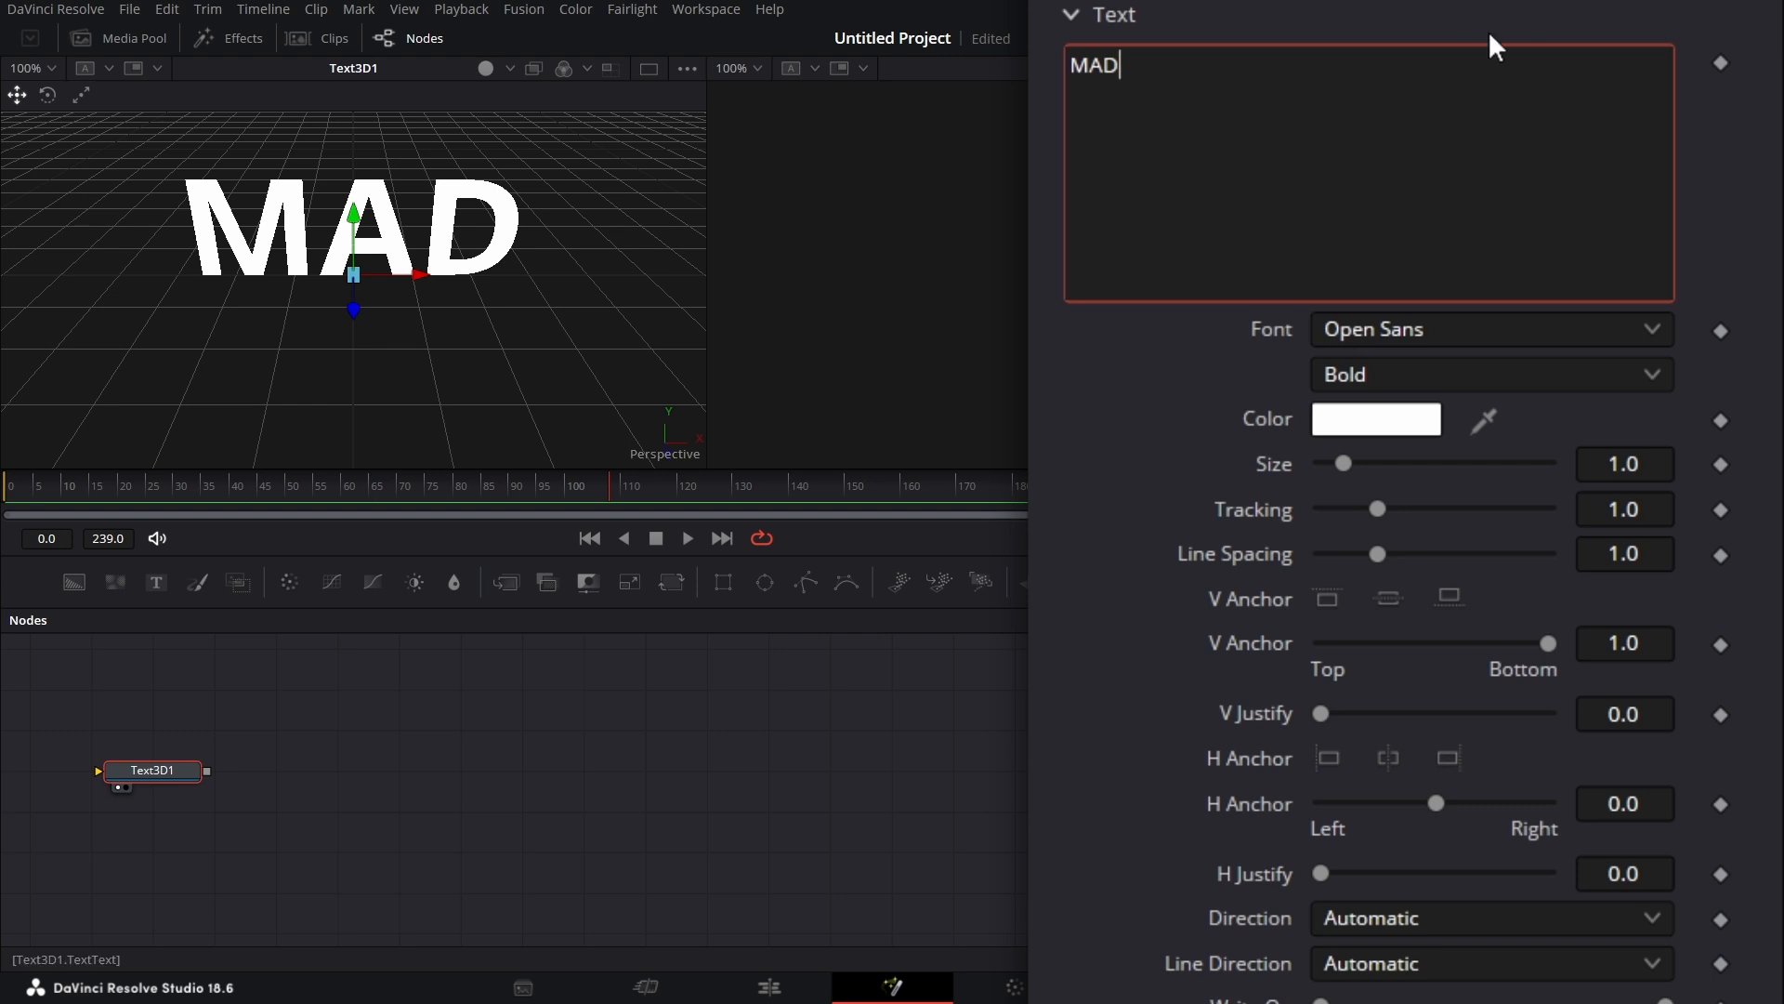
Change the font of the 3D text to Bebas
left_click(1478, 330)
type("be")
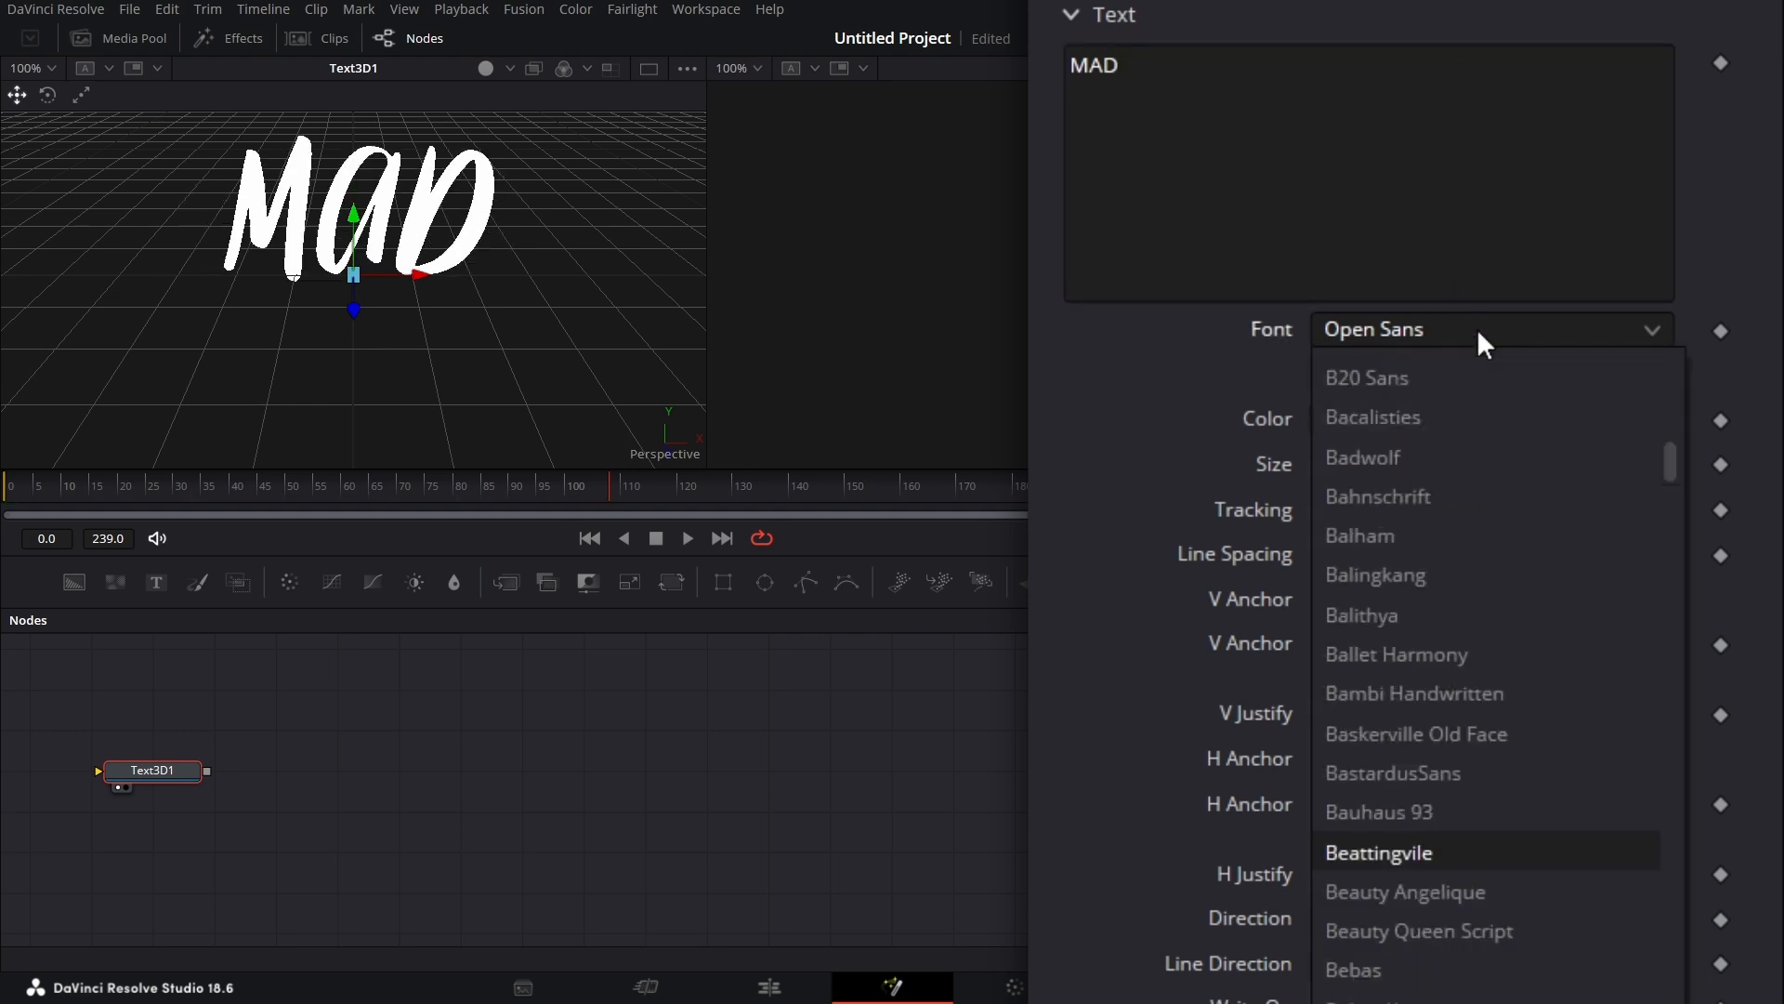
left_click(1399, 967)
Set the extrusion depth of the 3D text to 0.05
scroll(1487, 650, "down", 1)
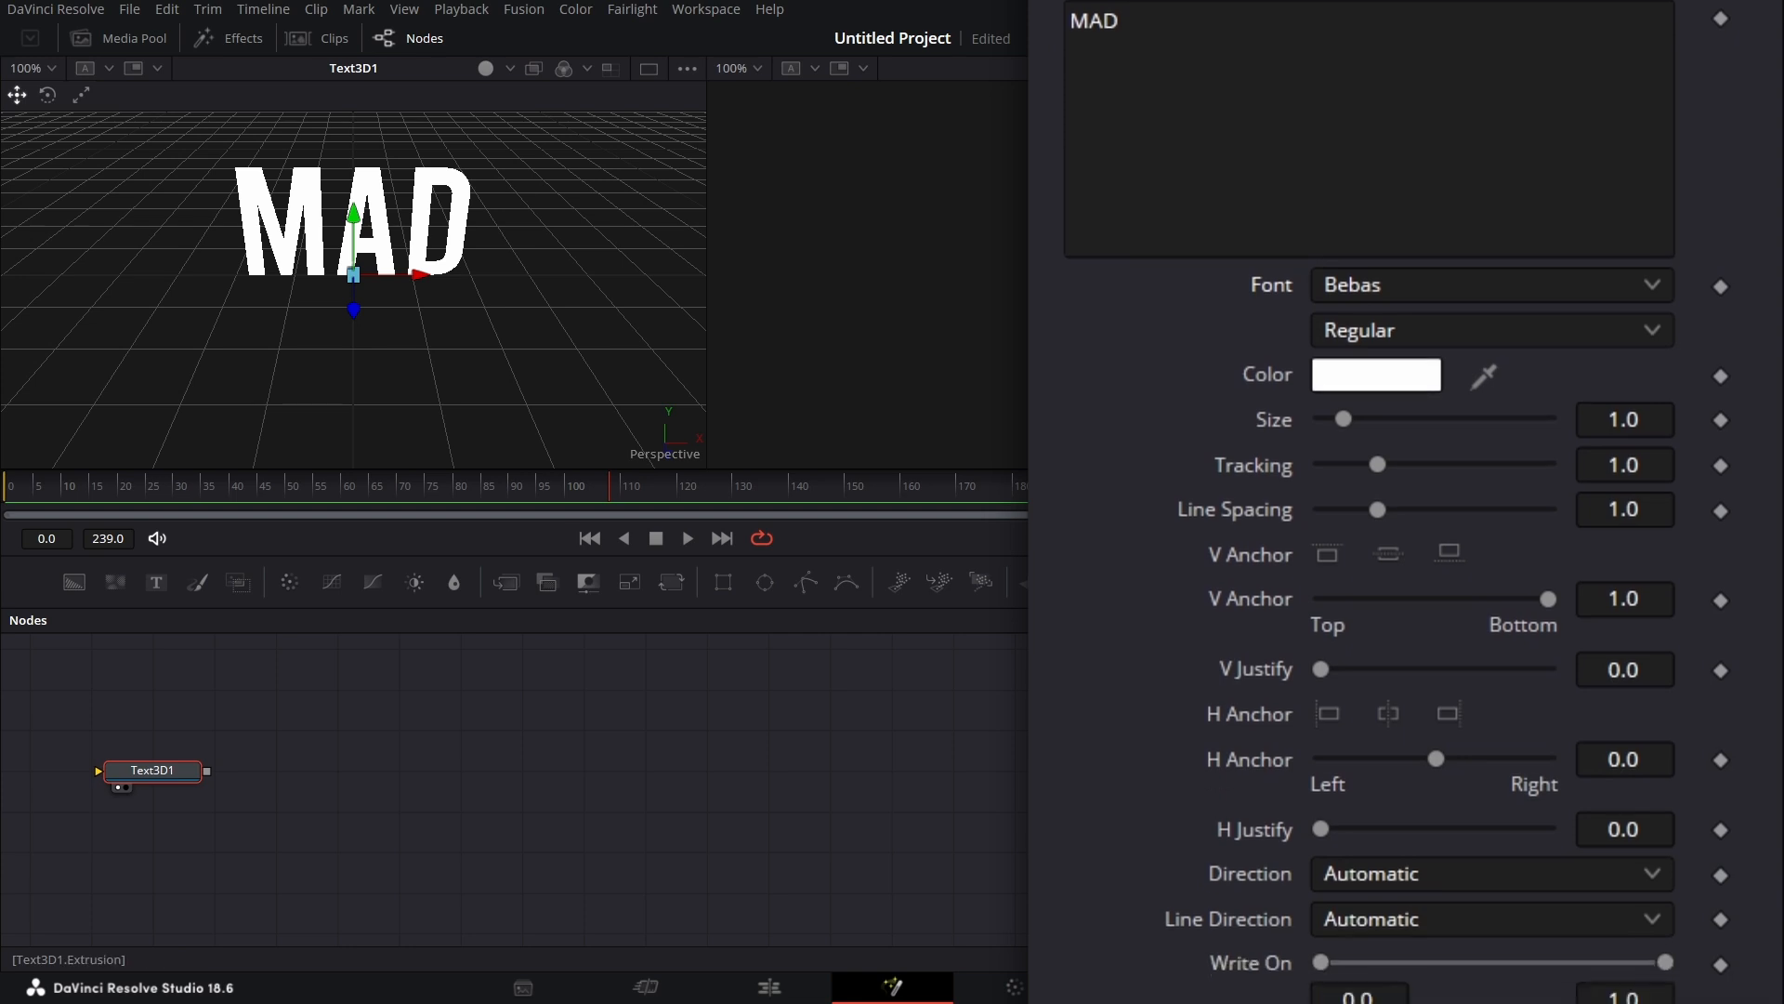
scroll(1071, 912, "down", 5)
left_click(1658, 821)
type("5")
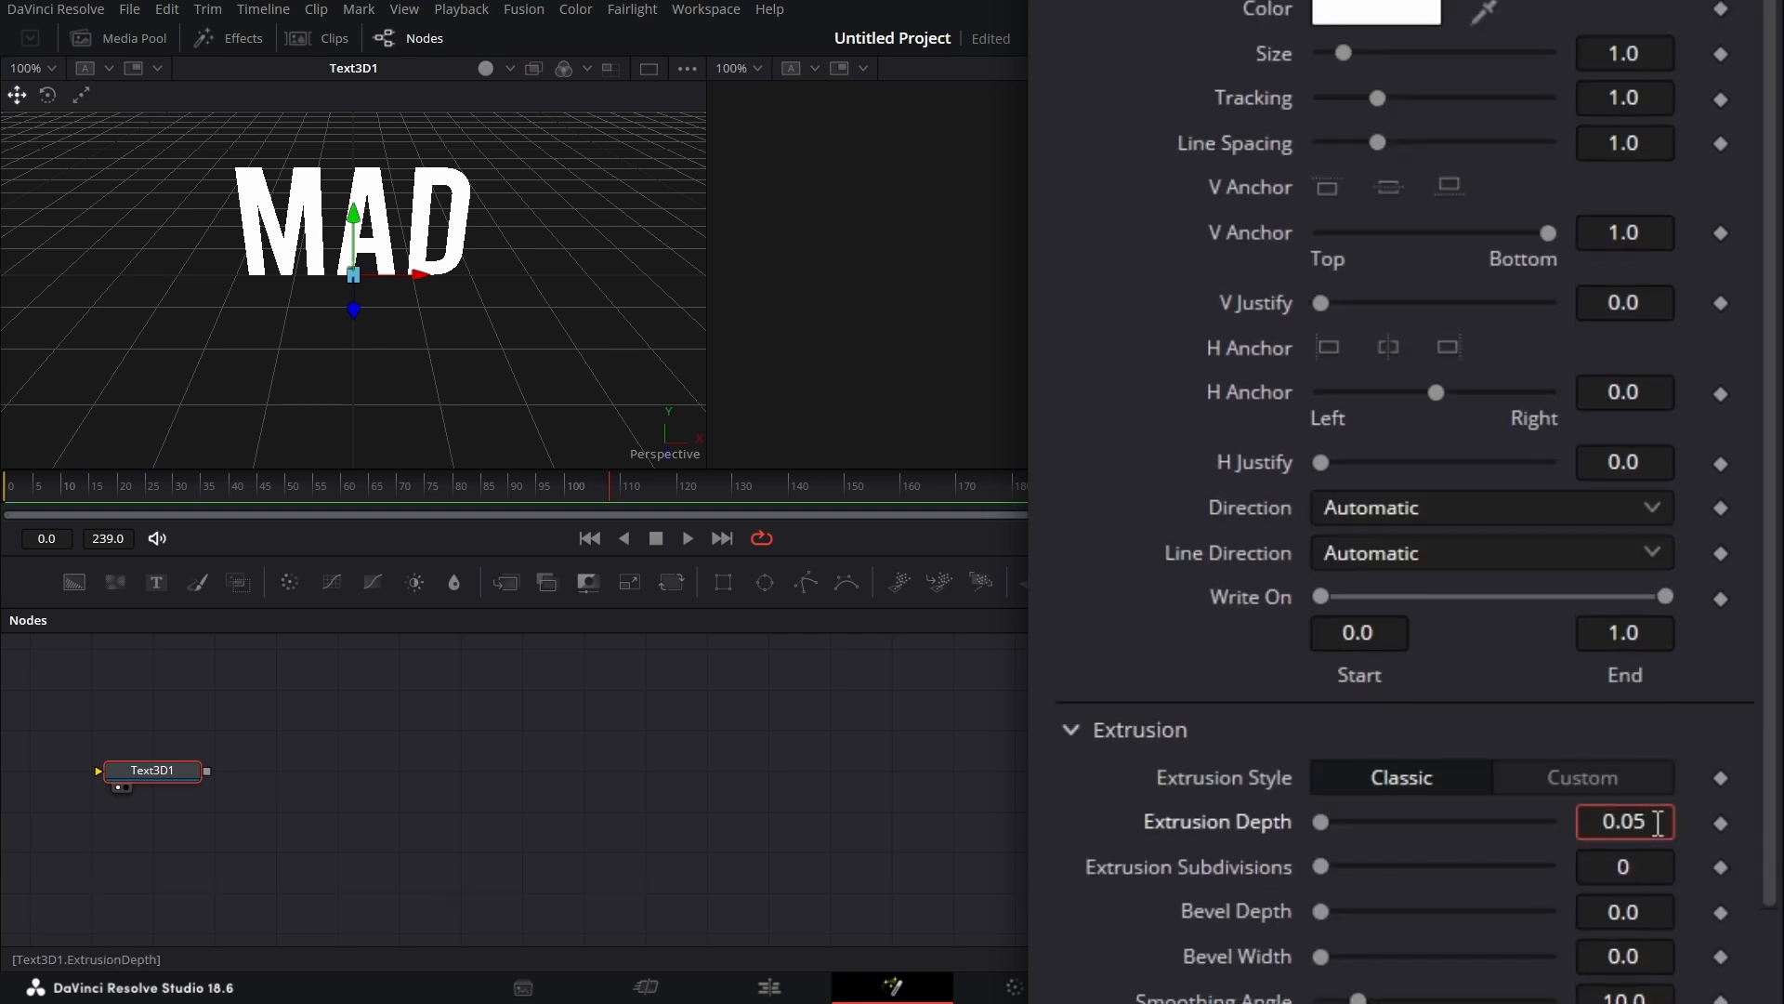
left_click(1631, 866)
Set both the bevel depth and the bevel width of the 3D text to 0.005
scroll(1631, 867, "down", 1)
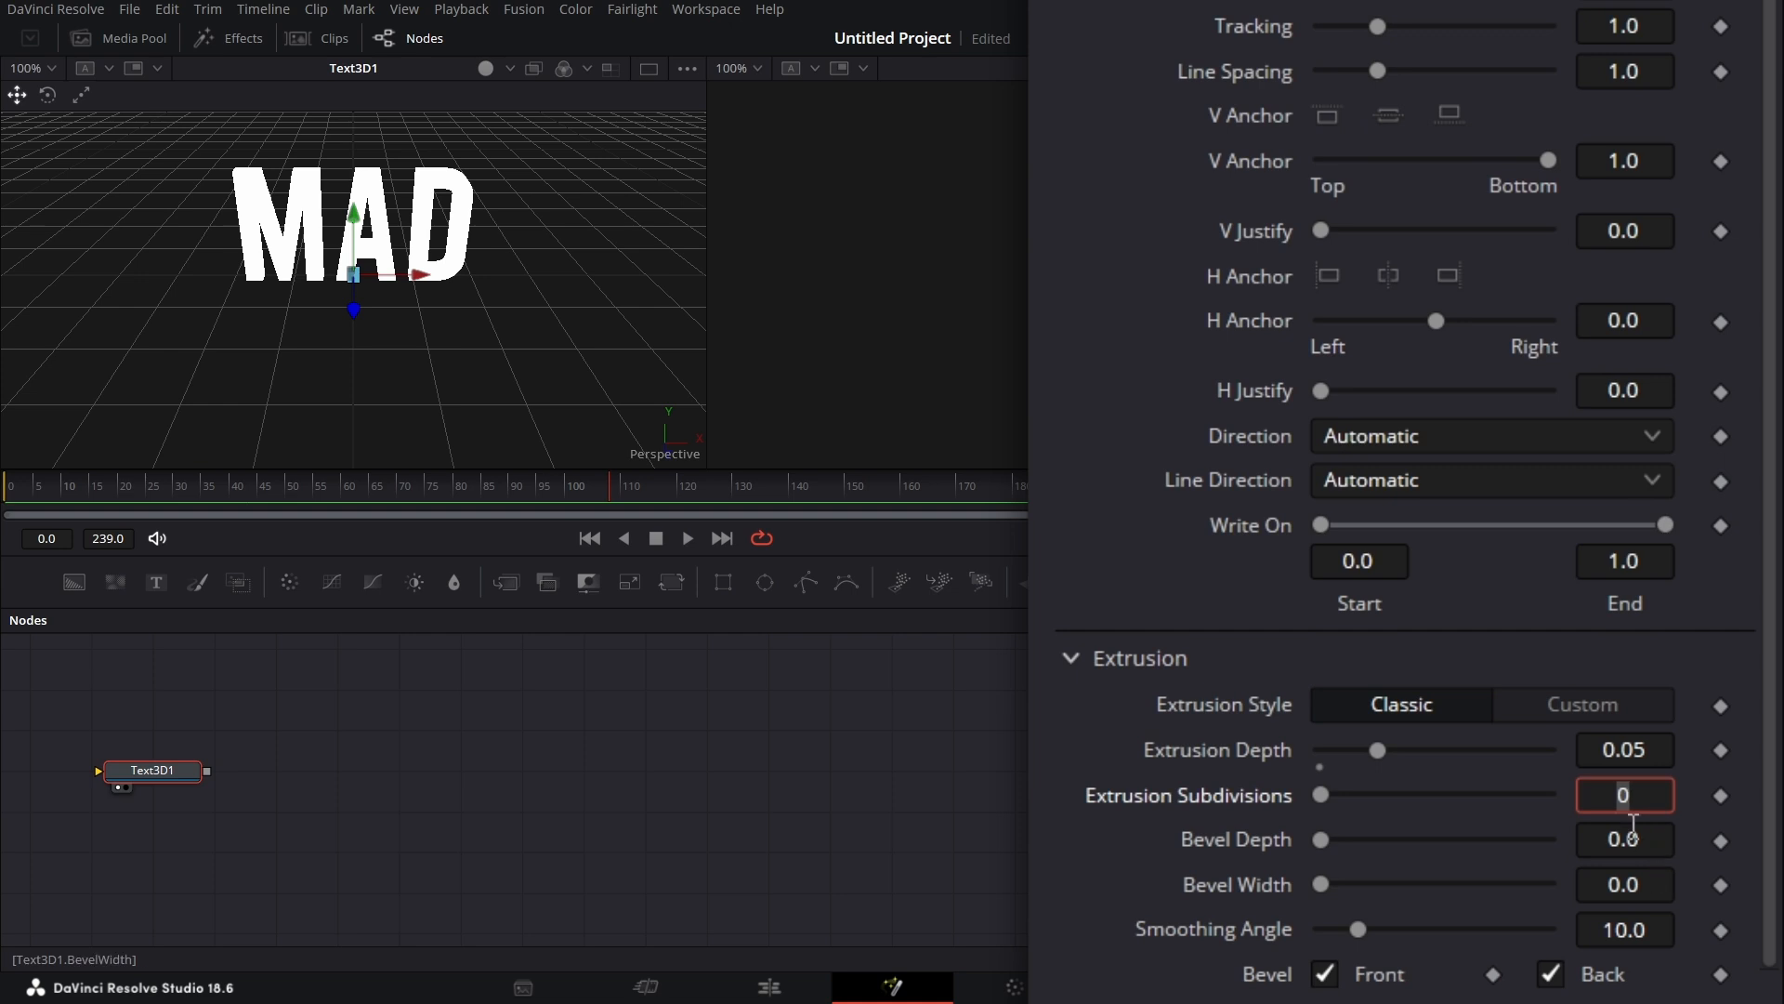
left_click(1651, 834)
type("0")
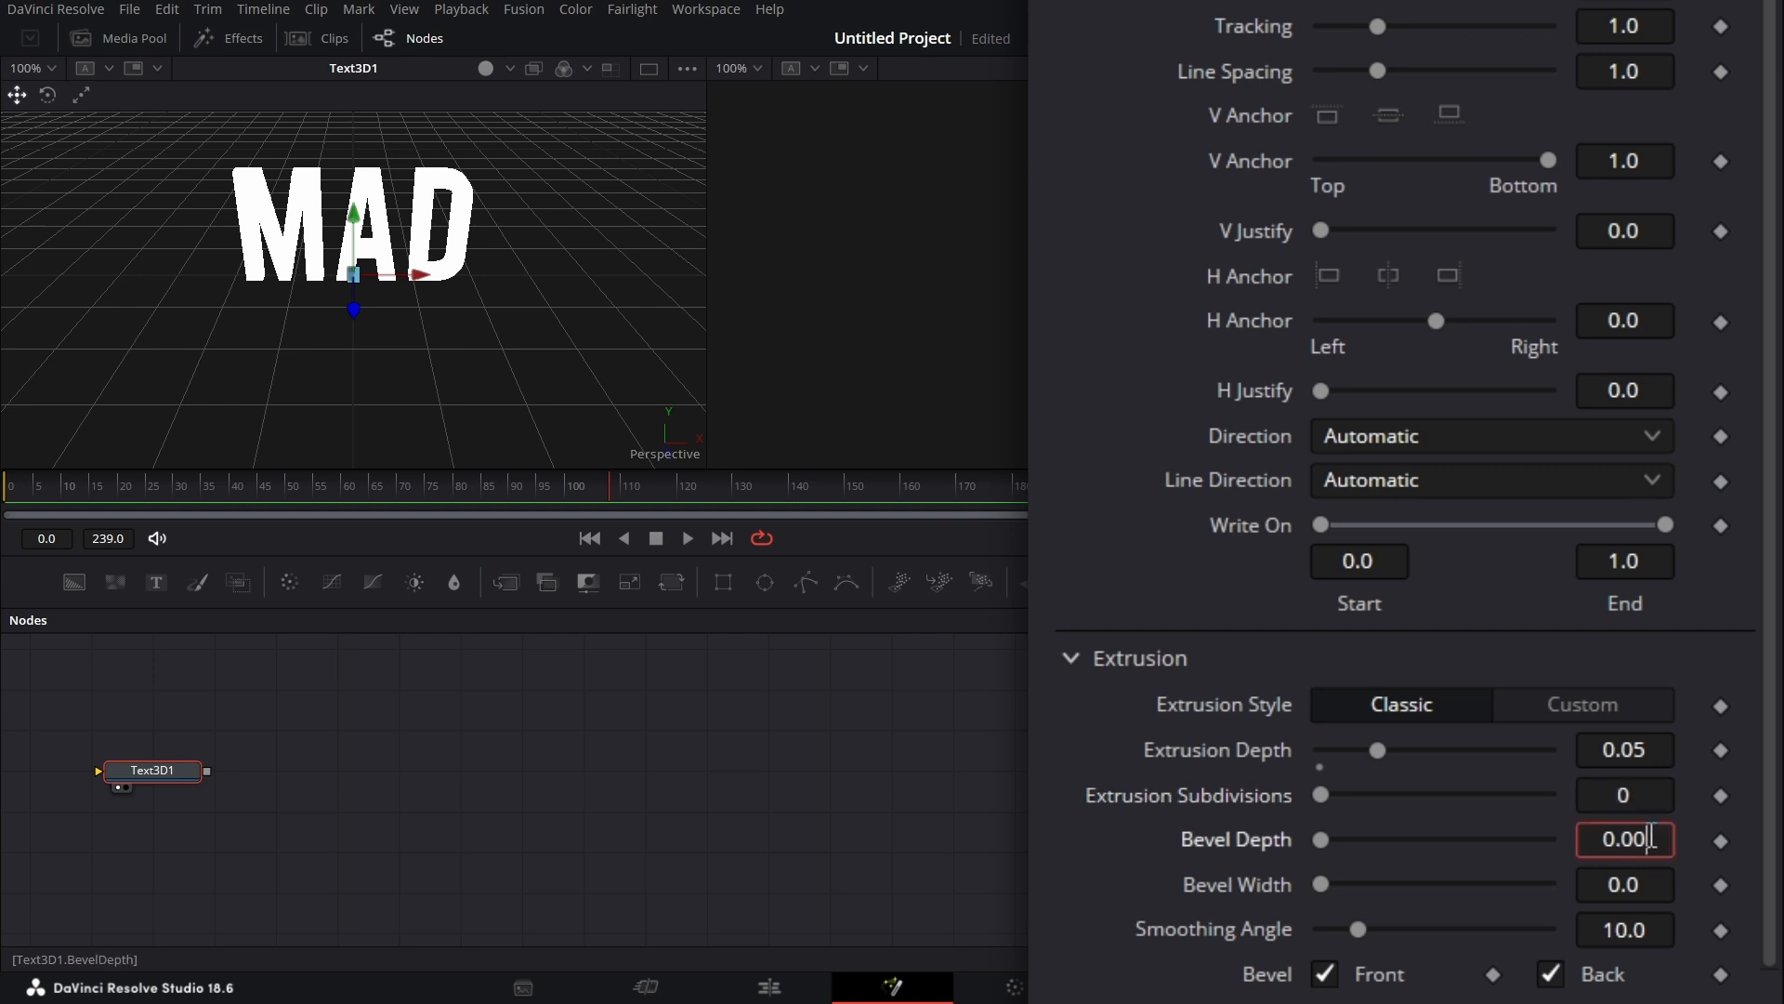
type("4")
key("BackSpace")
type("5")
left_click(1655, 888)
type("05")
key("Tab")
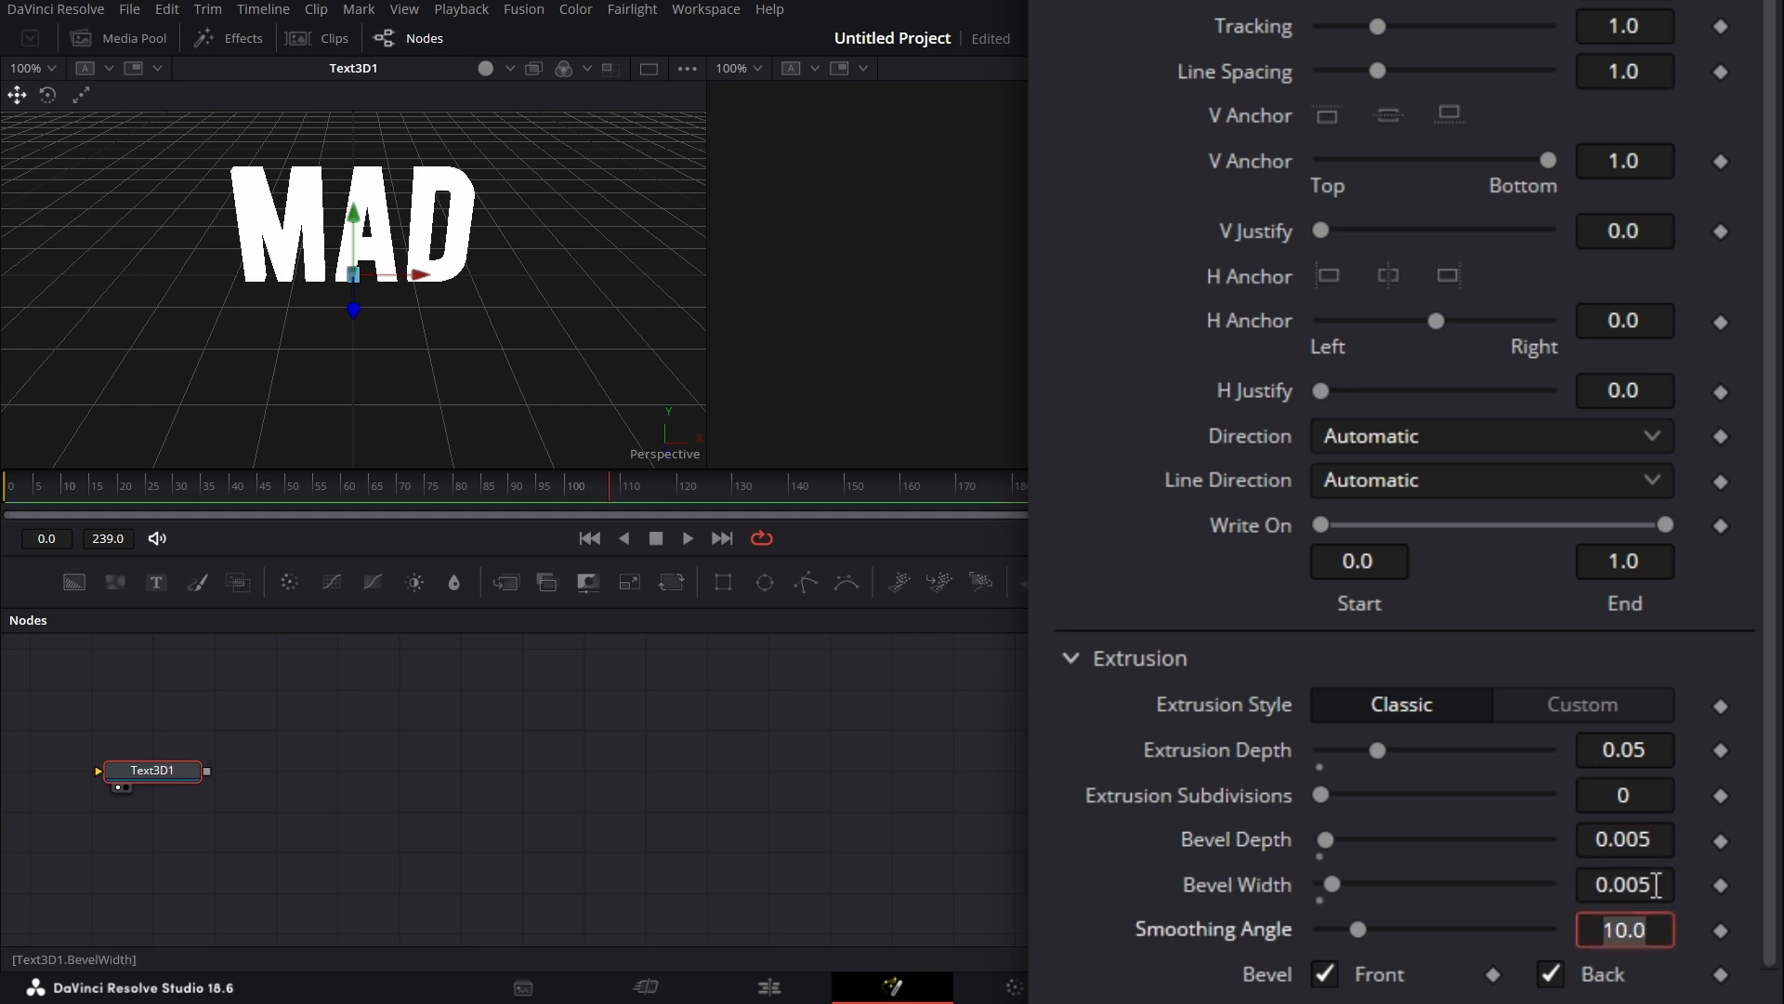
Turn on lighting in the 3D viewer and add a Replace Material 3D node after Text3D1
left_click(483, 63)
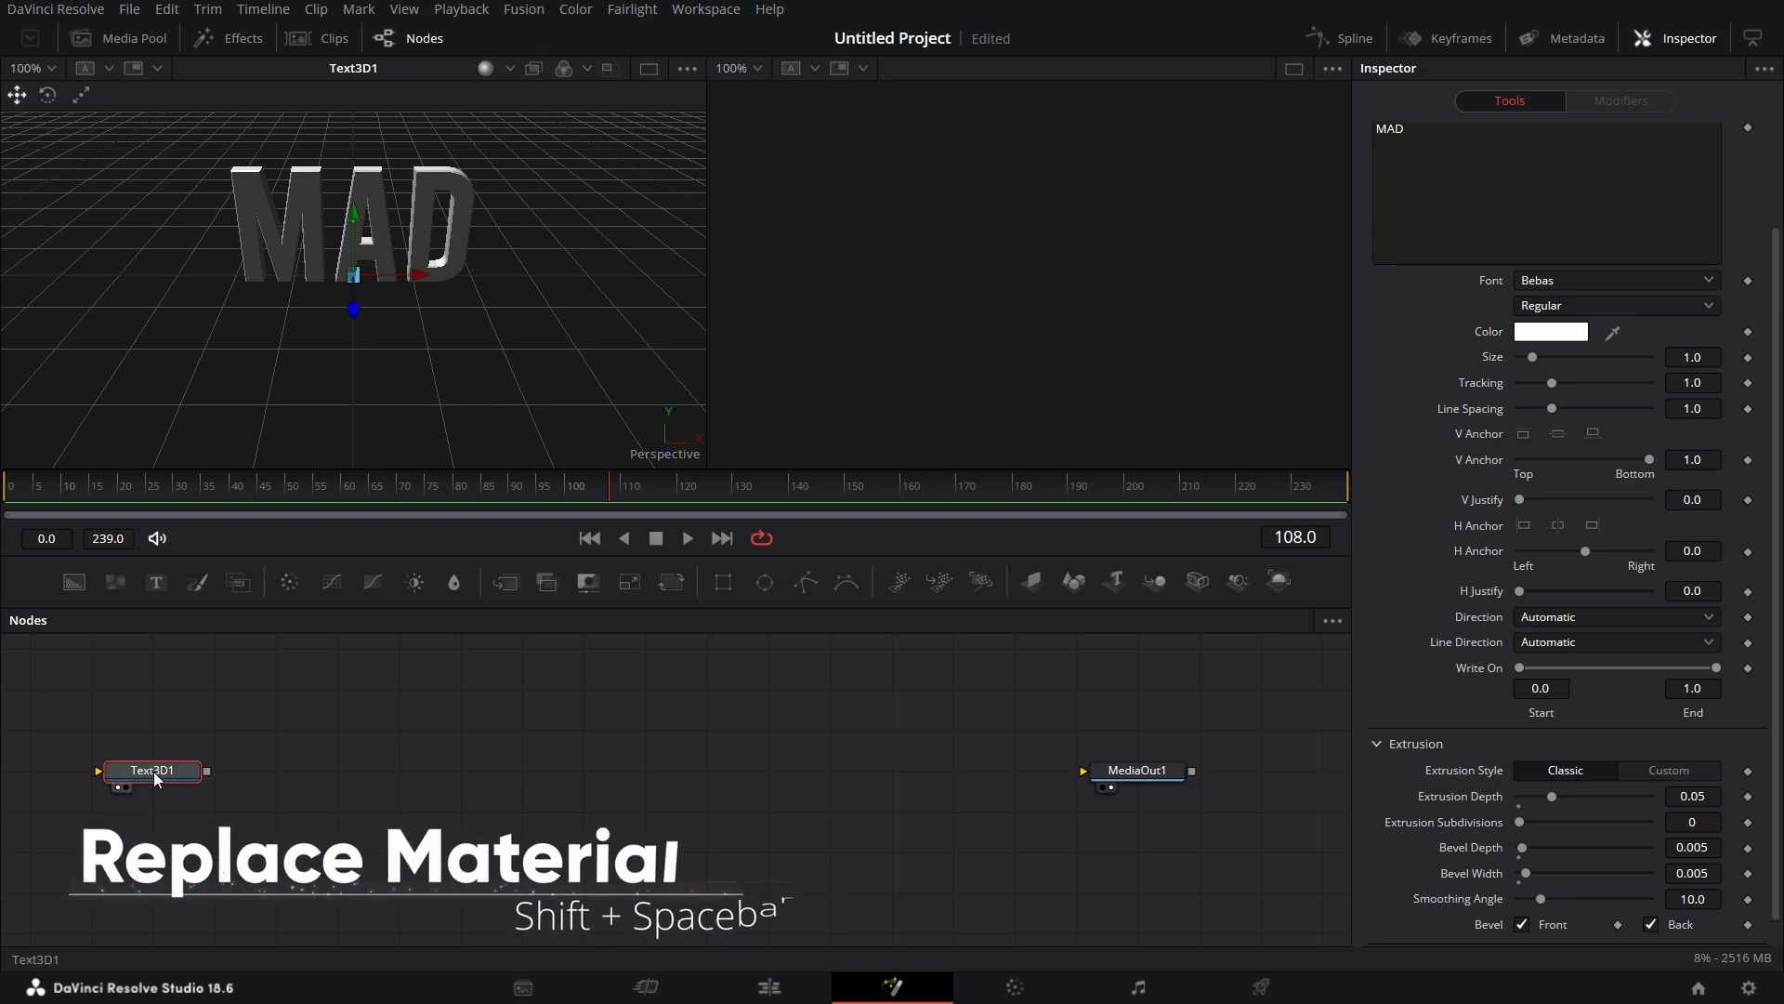
key("shift+space")
type("REPL")
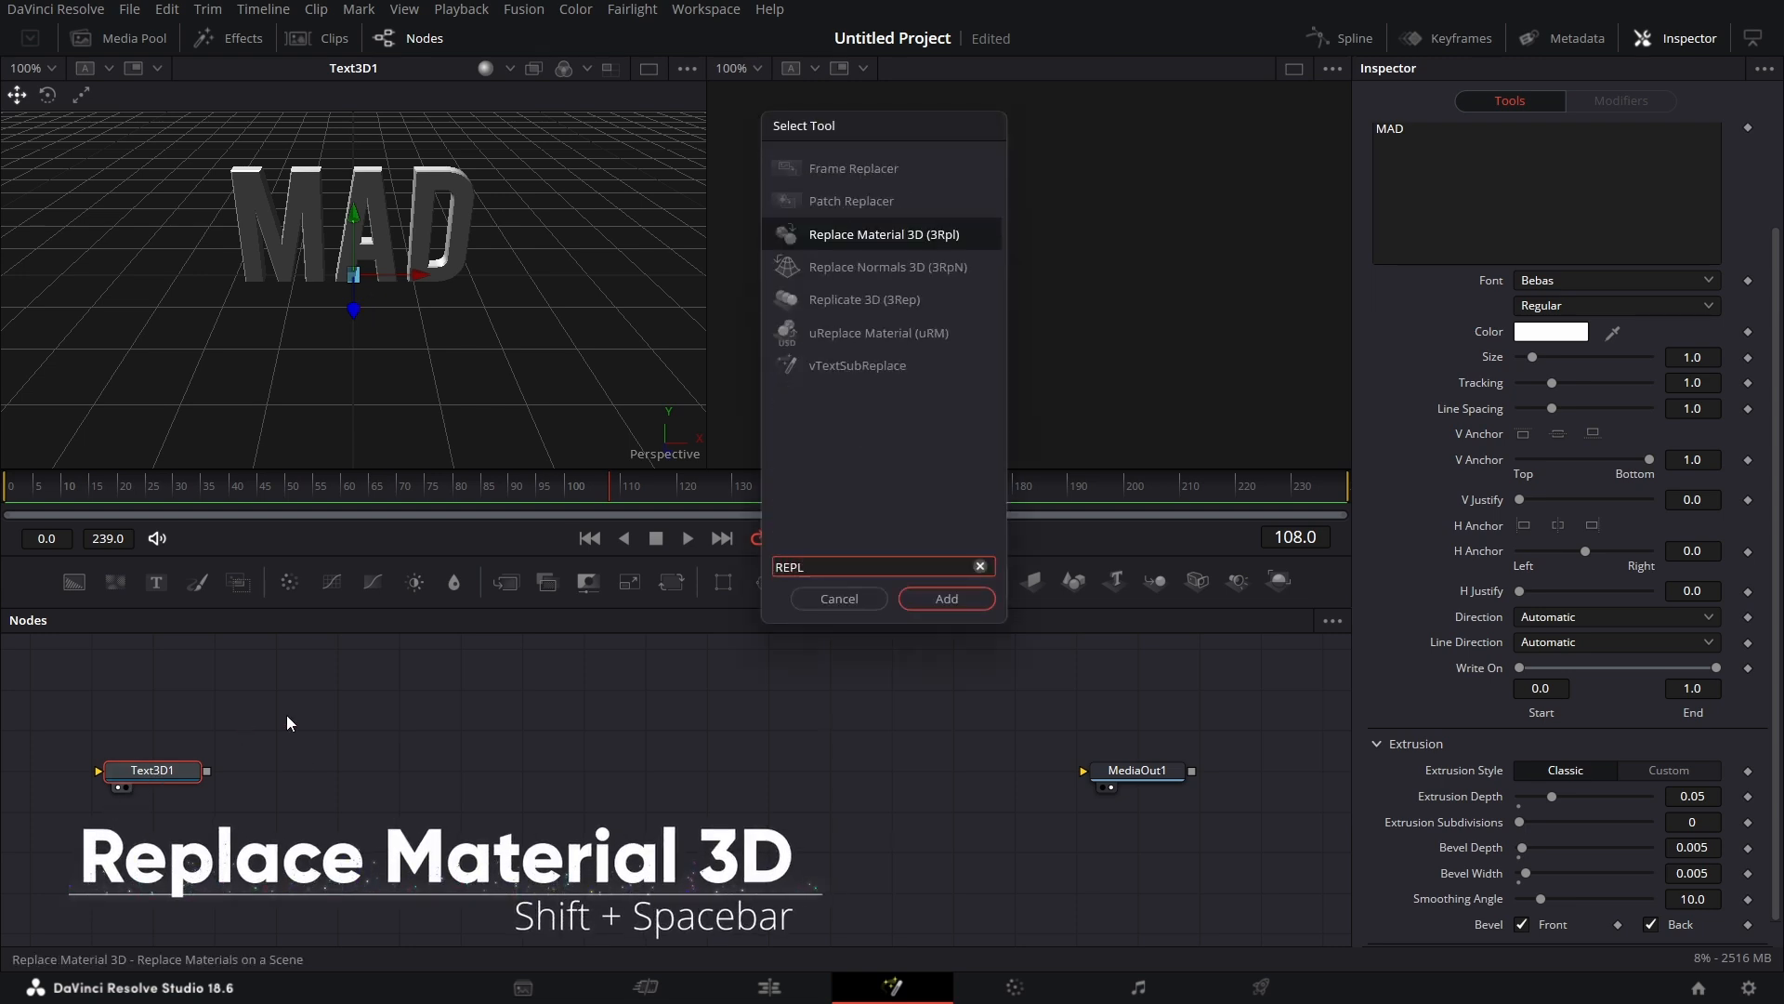
left_click(930, 599)
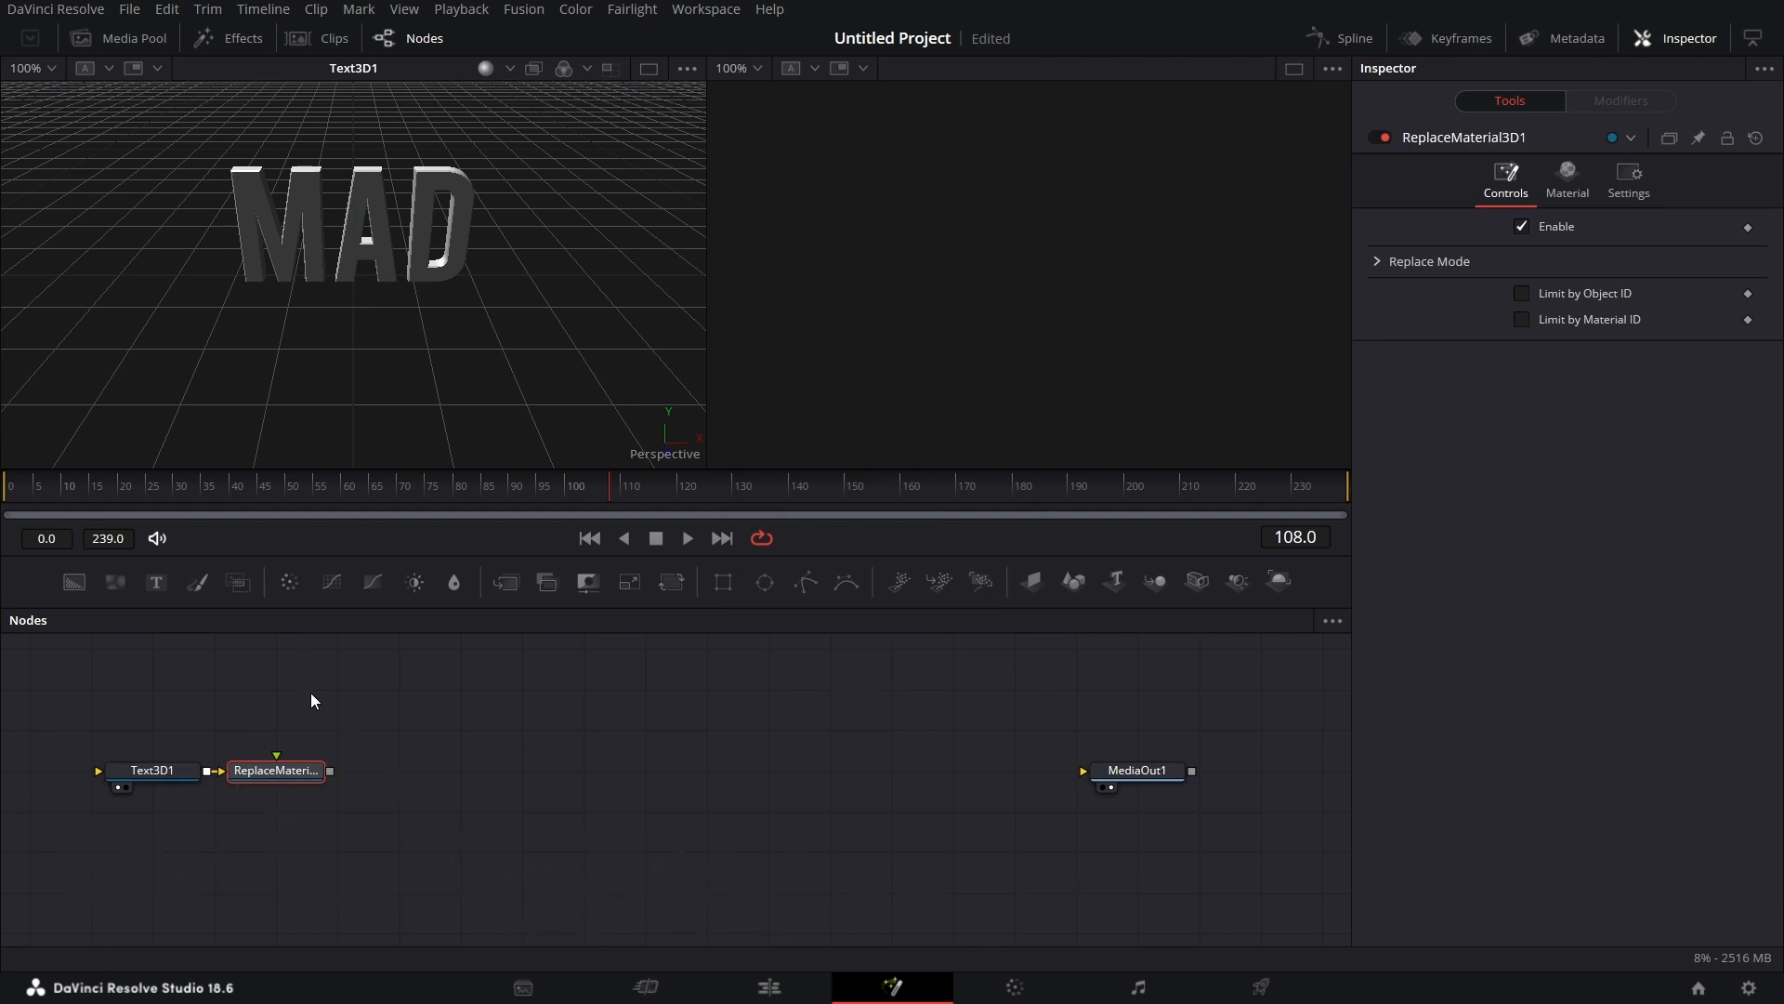
Connect the Chrome shader from the Fusion shader templates to the Replace Material 3D node, then close the effects library
left_click(241, 39)
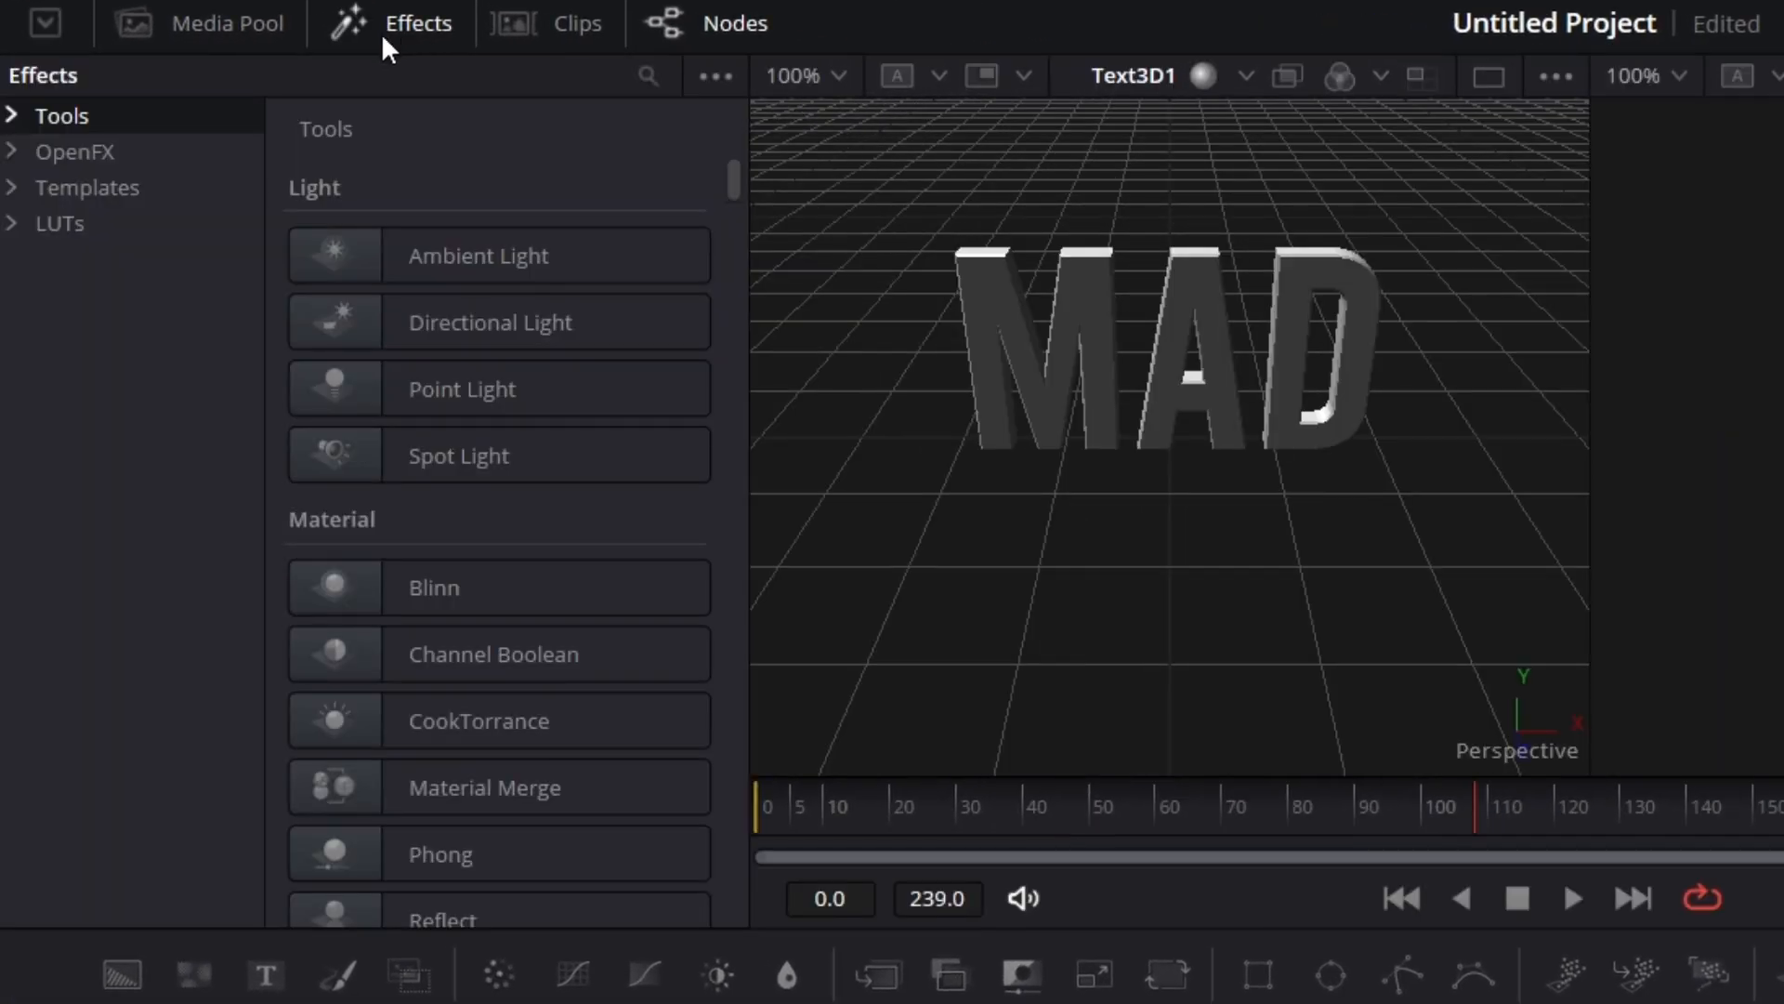
left_click(11, 189)
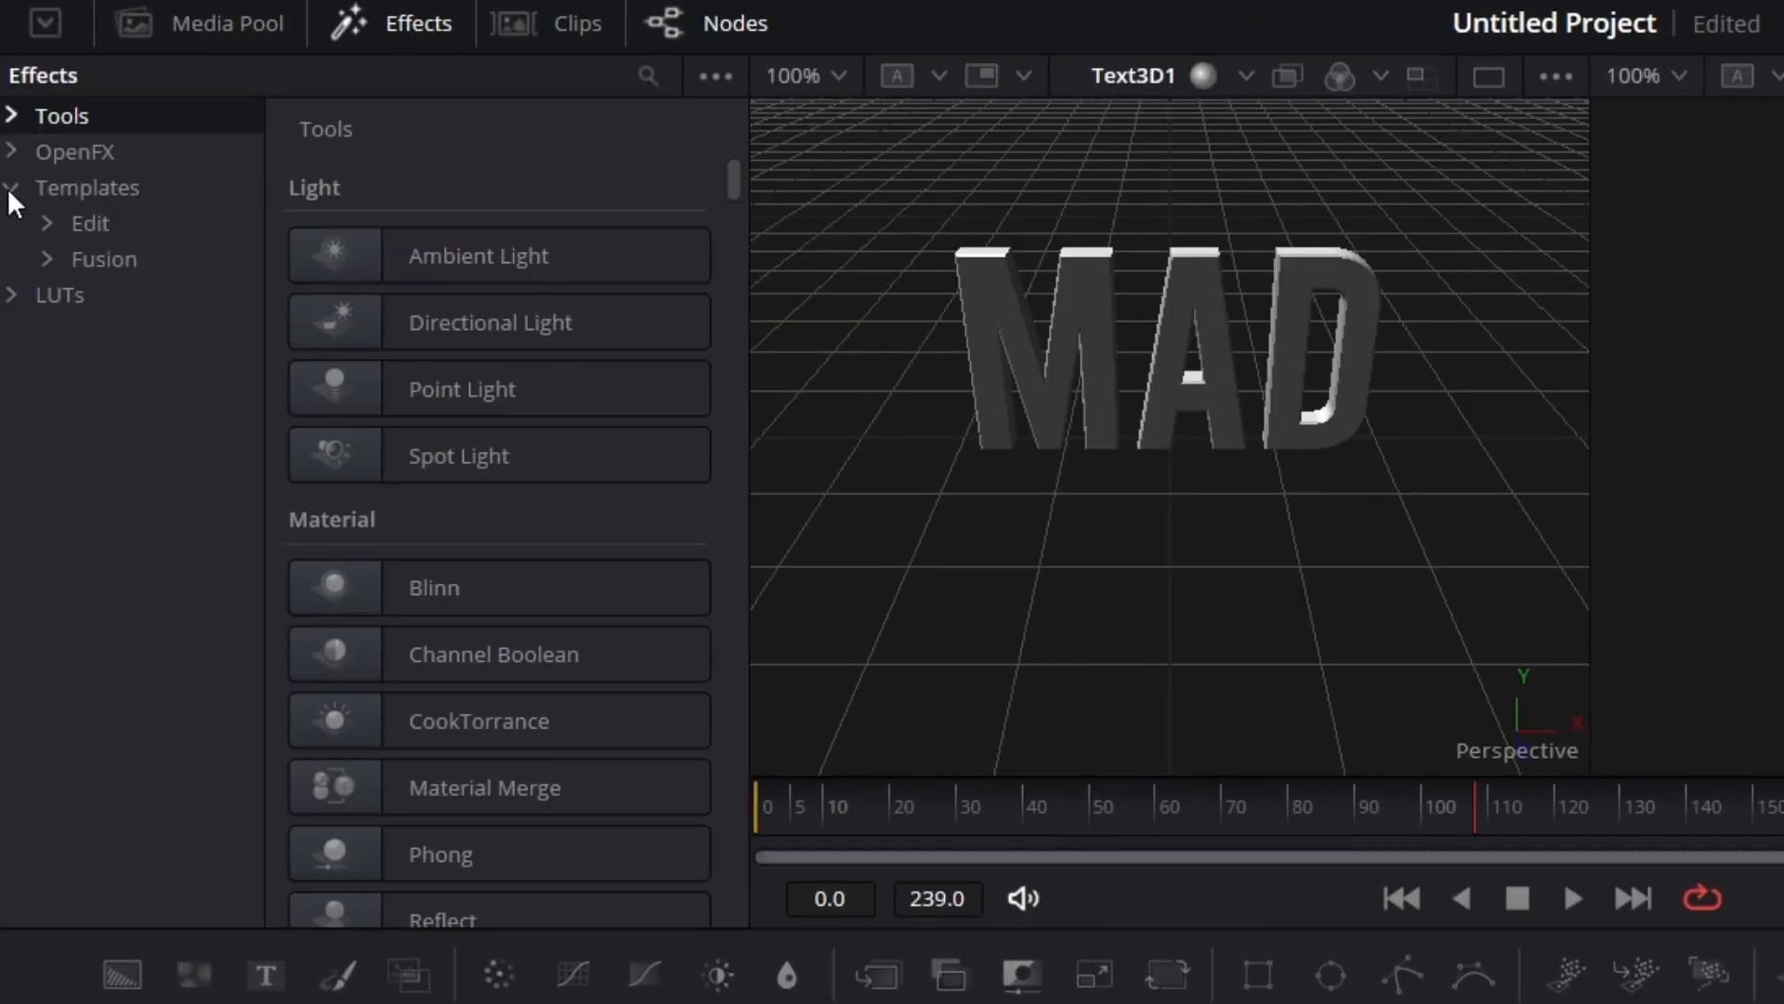
left_click(47, 260)
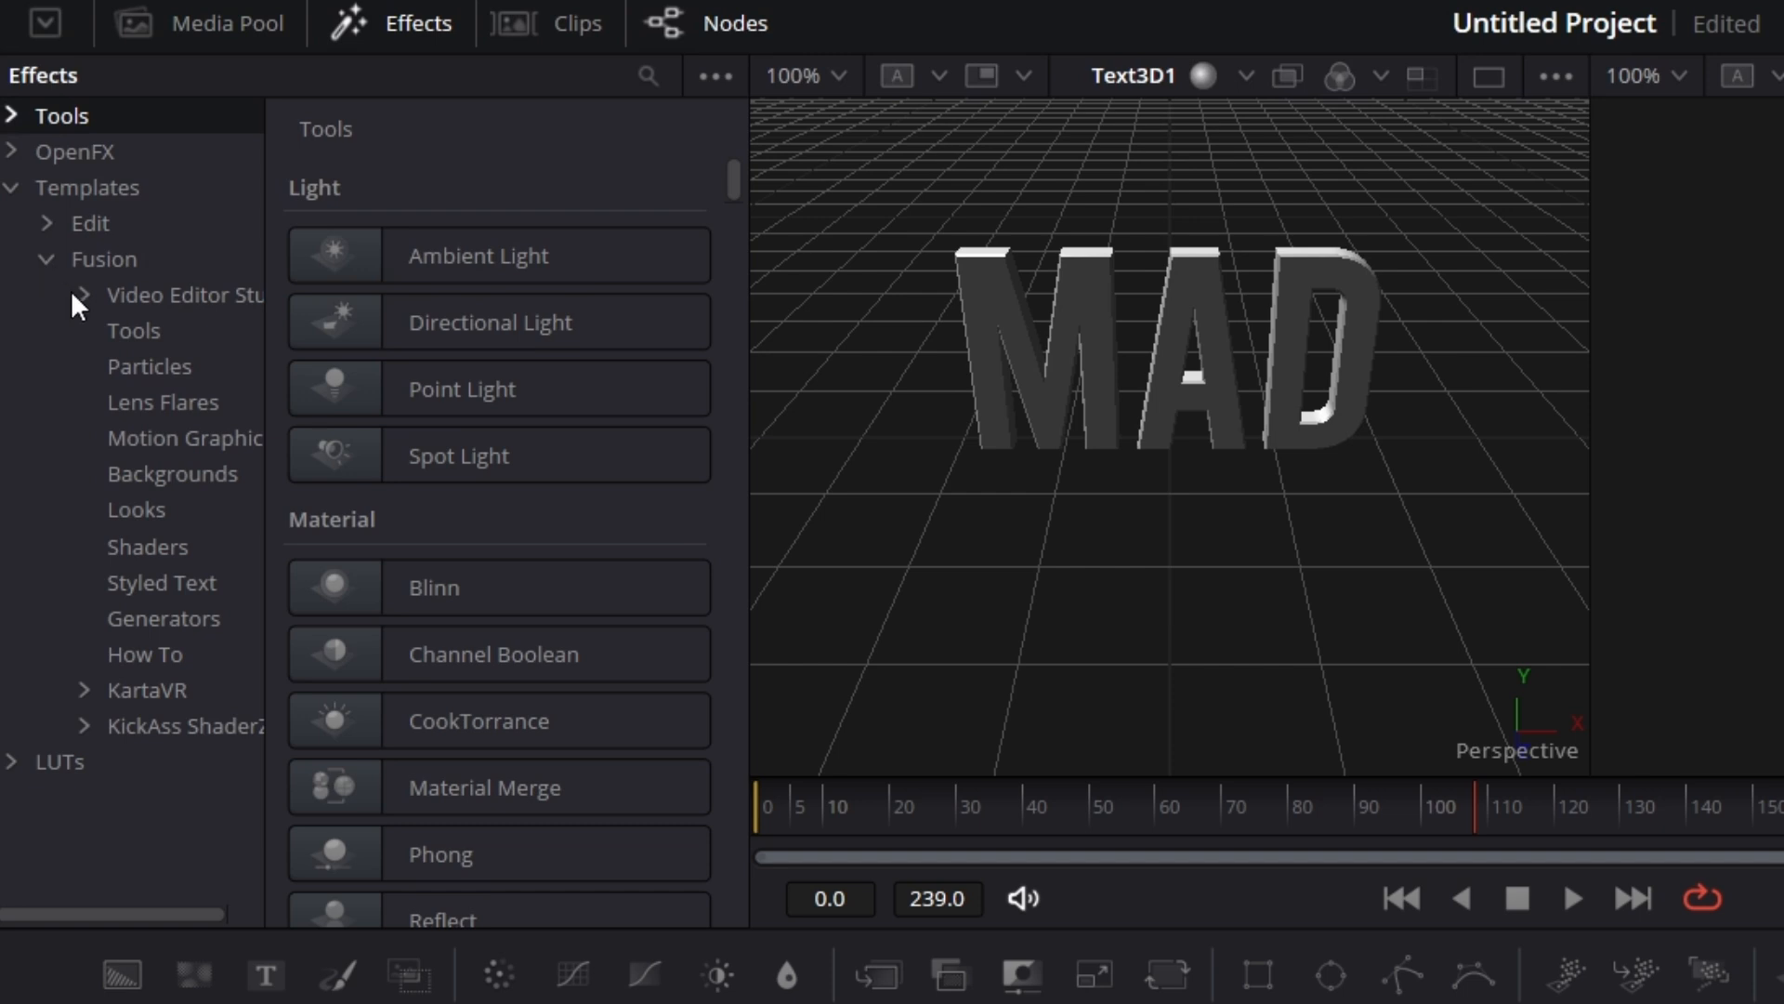
left_click(126, 554)
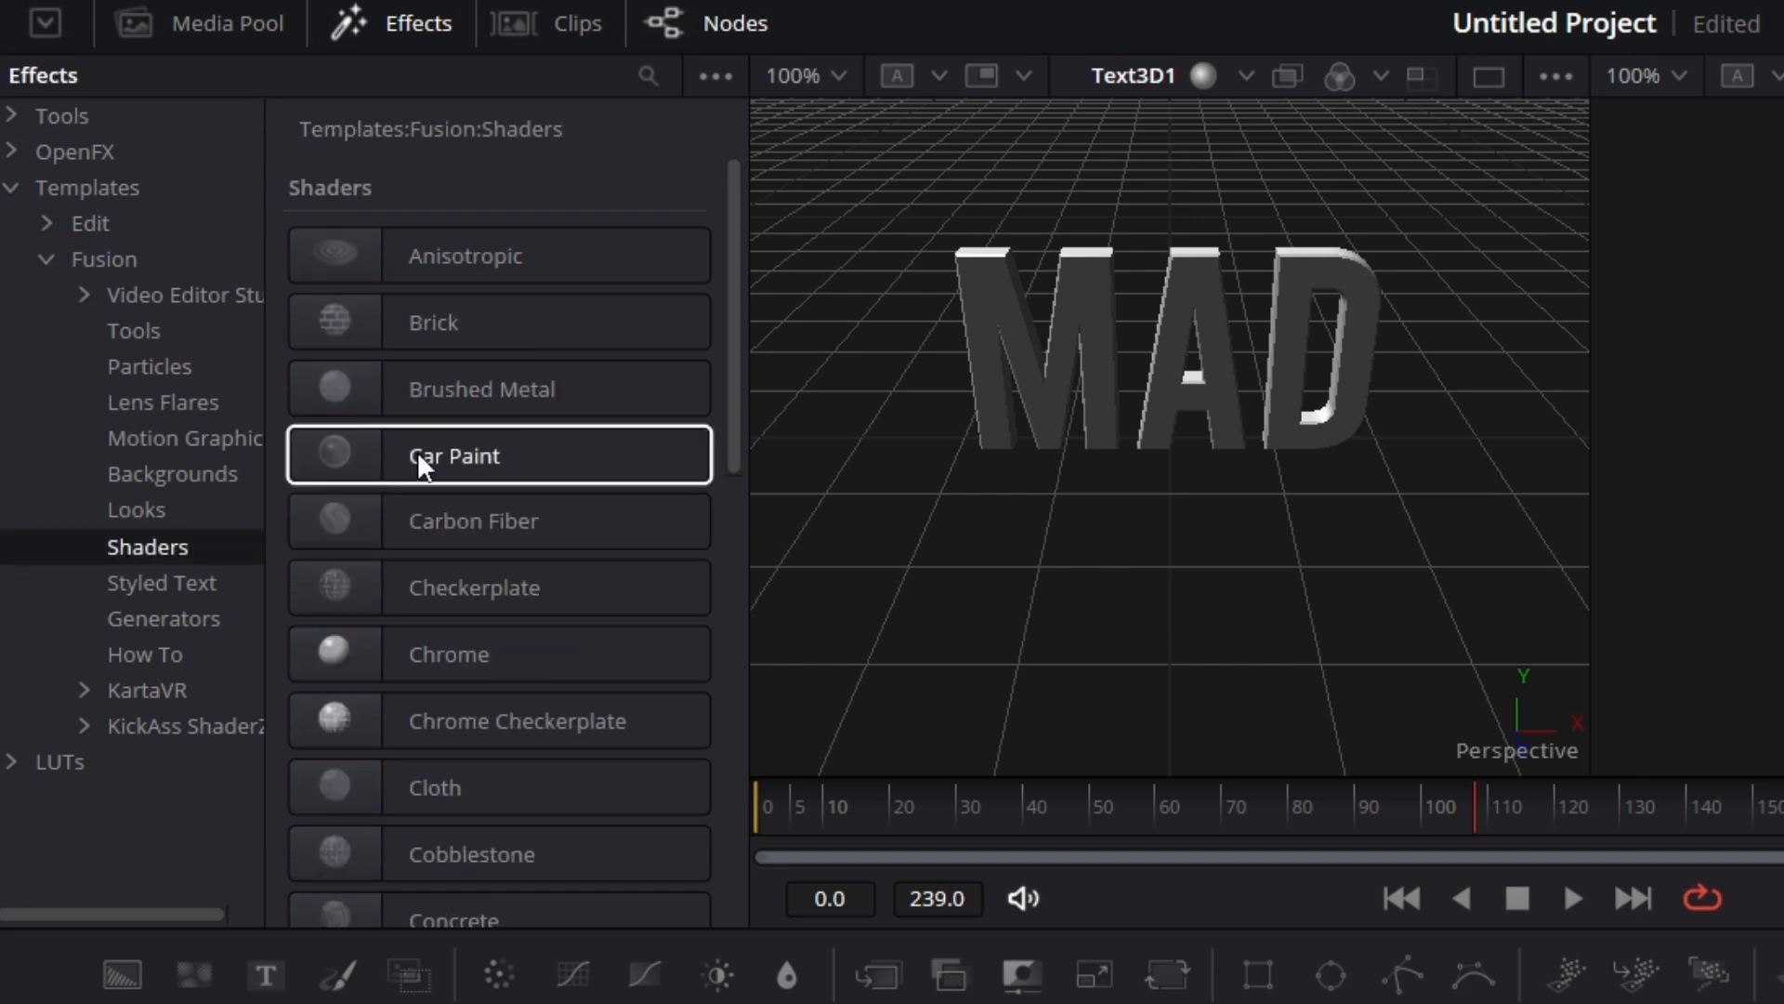
left_click_drag(459, 650, 307, 780)
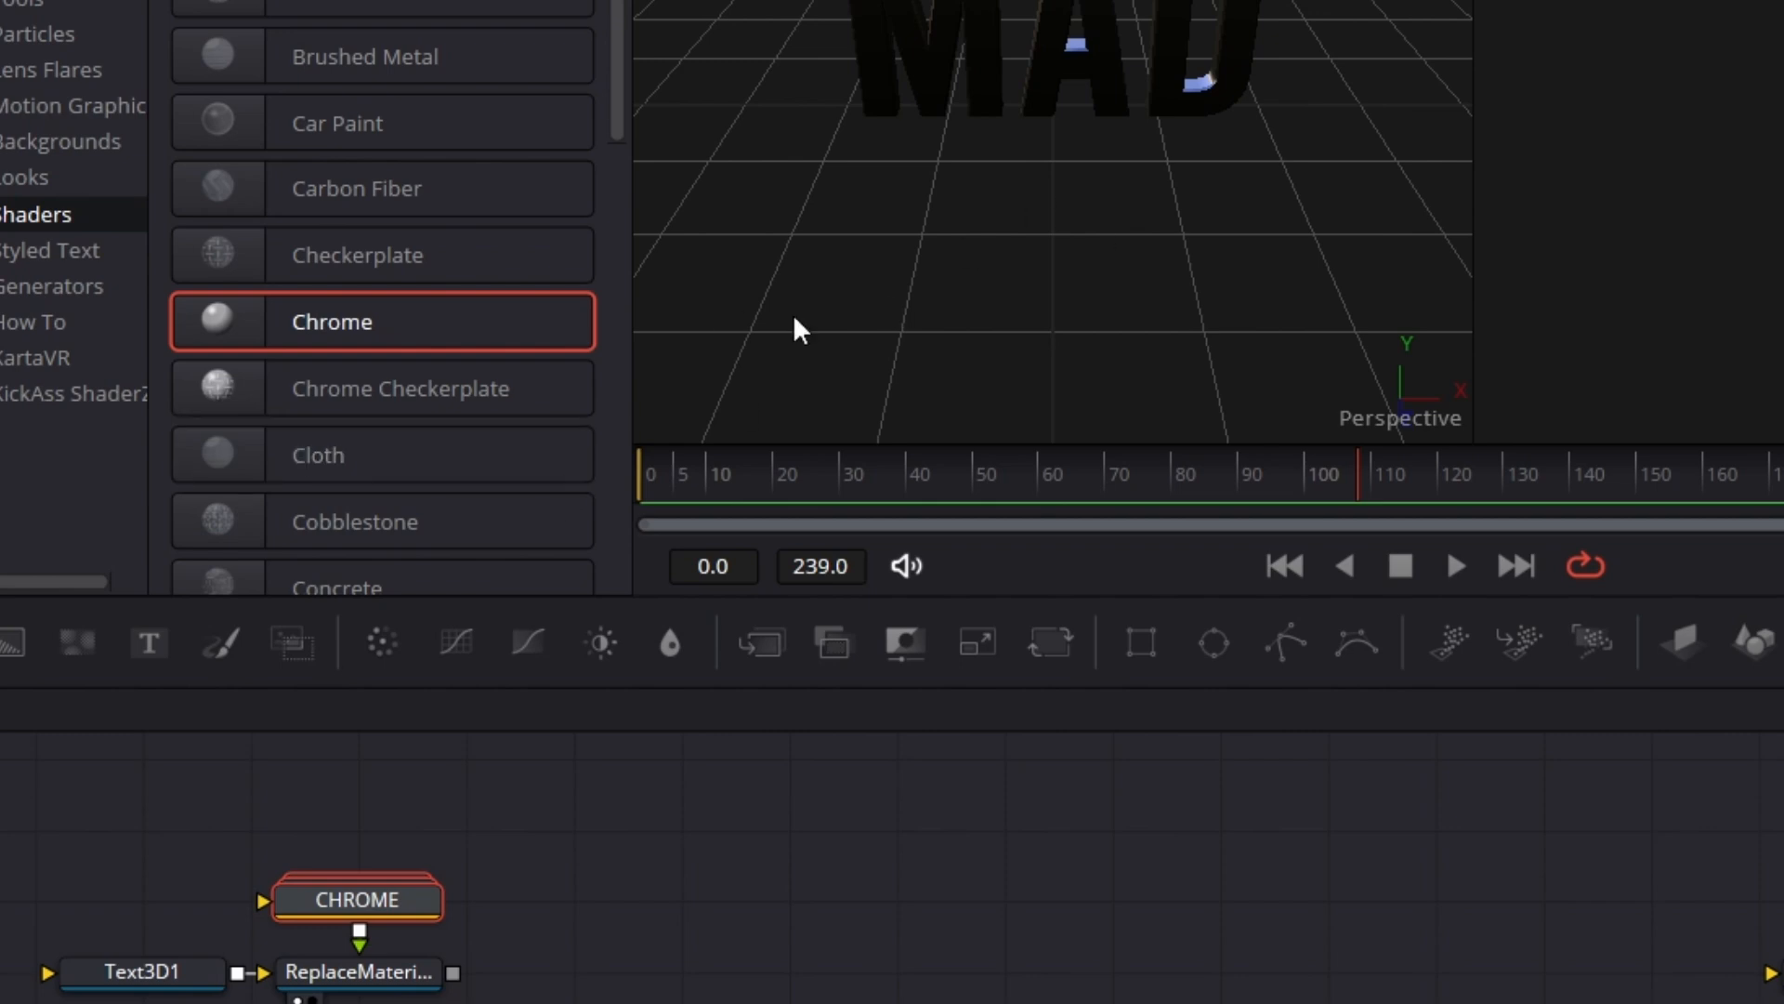
left_click(242, 39)
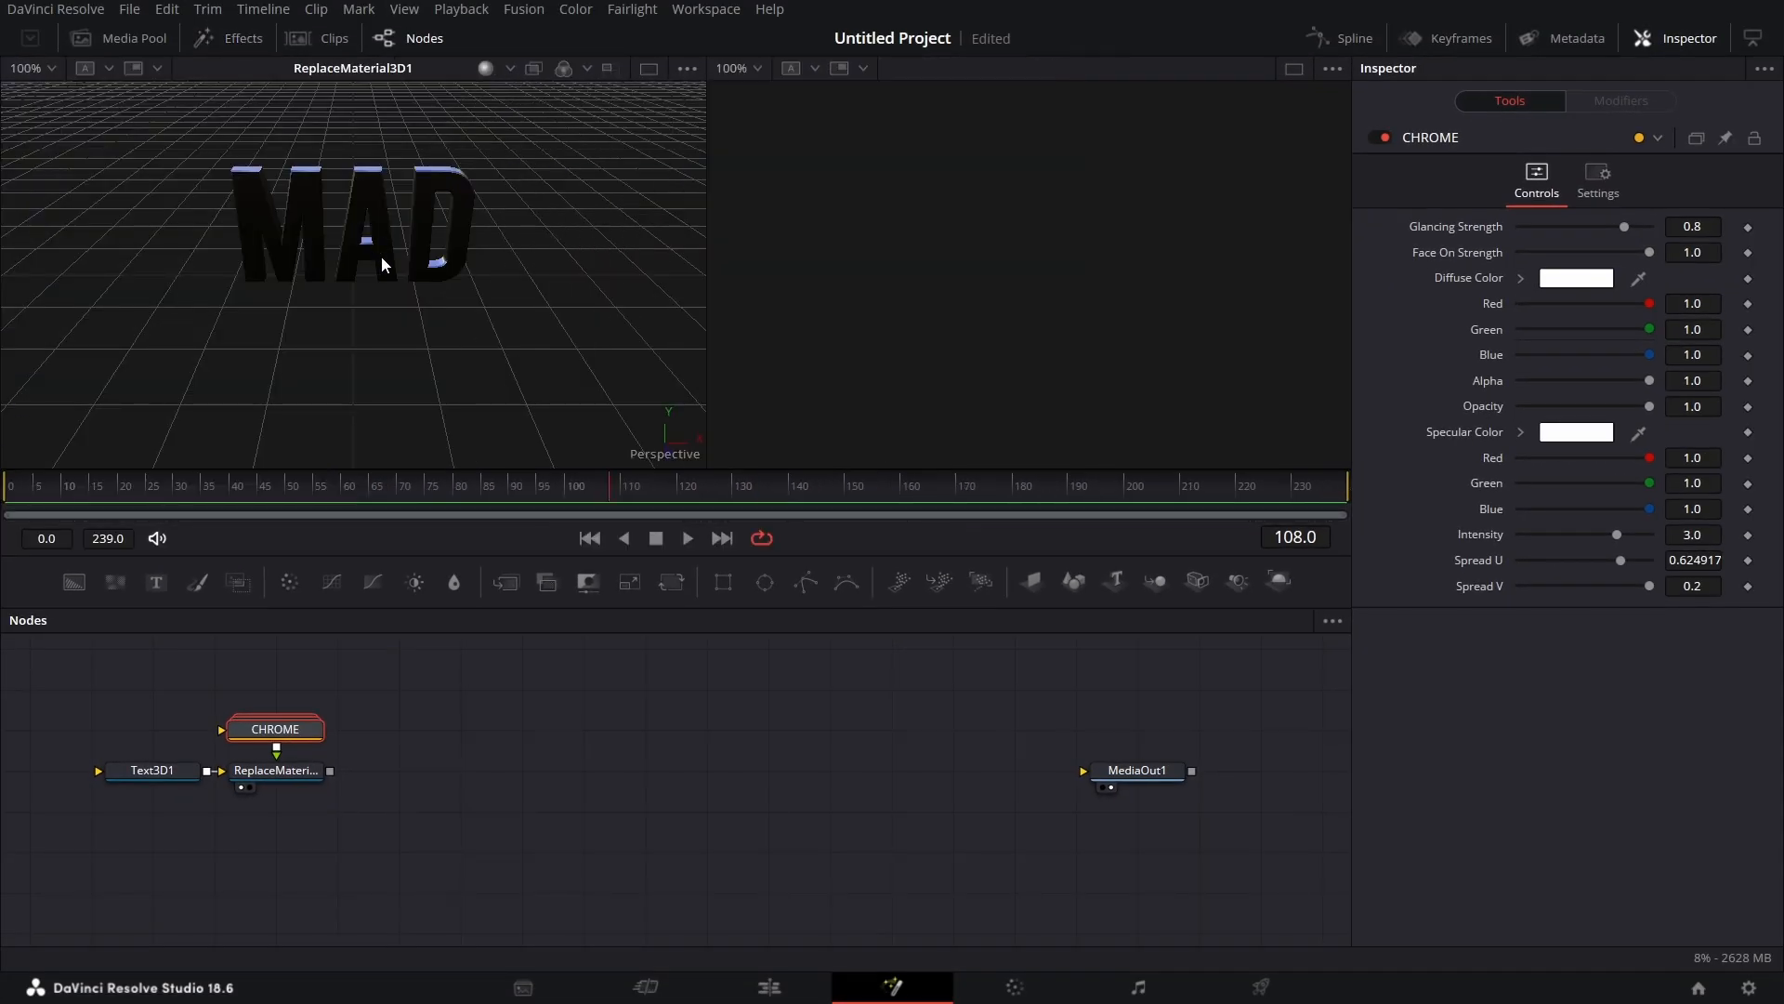
Add a Bender 3D node after the Replace Material 3D node and show it in the first viewer
left_click(283, 773)
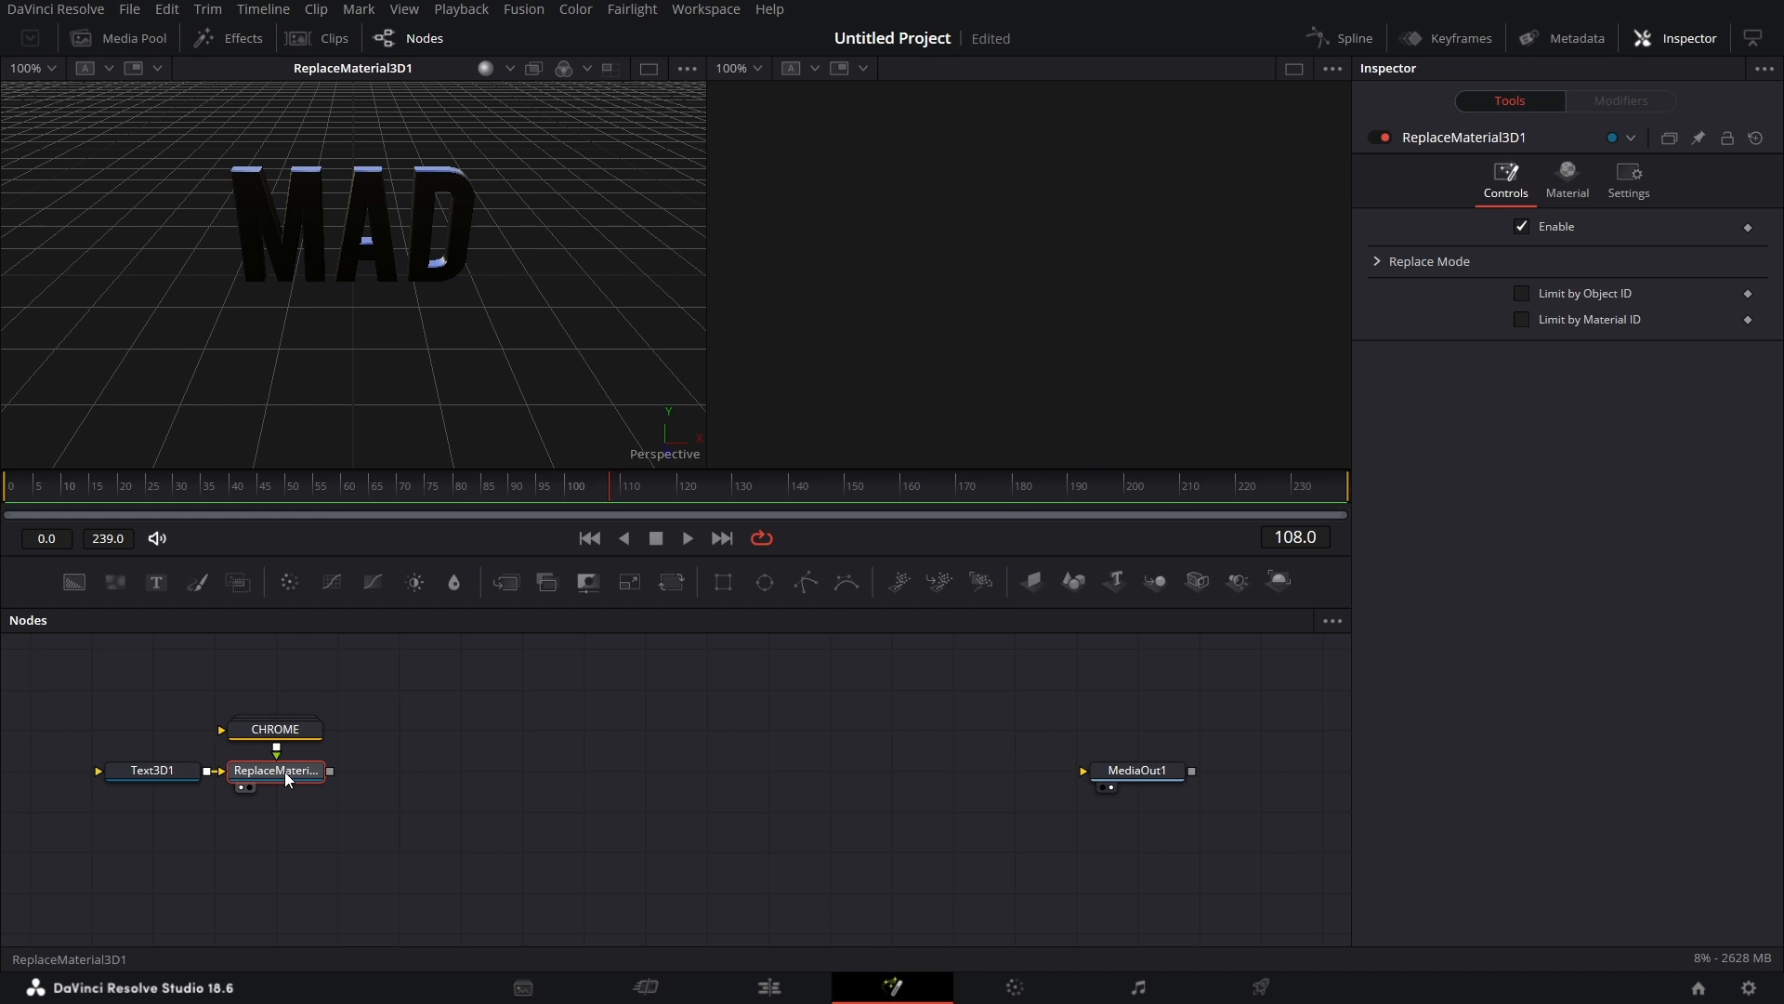
key("shift+space")
type("REPL")
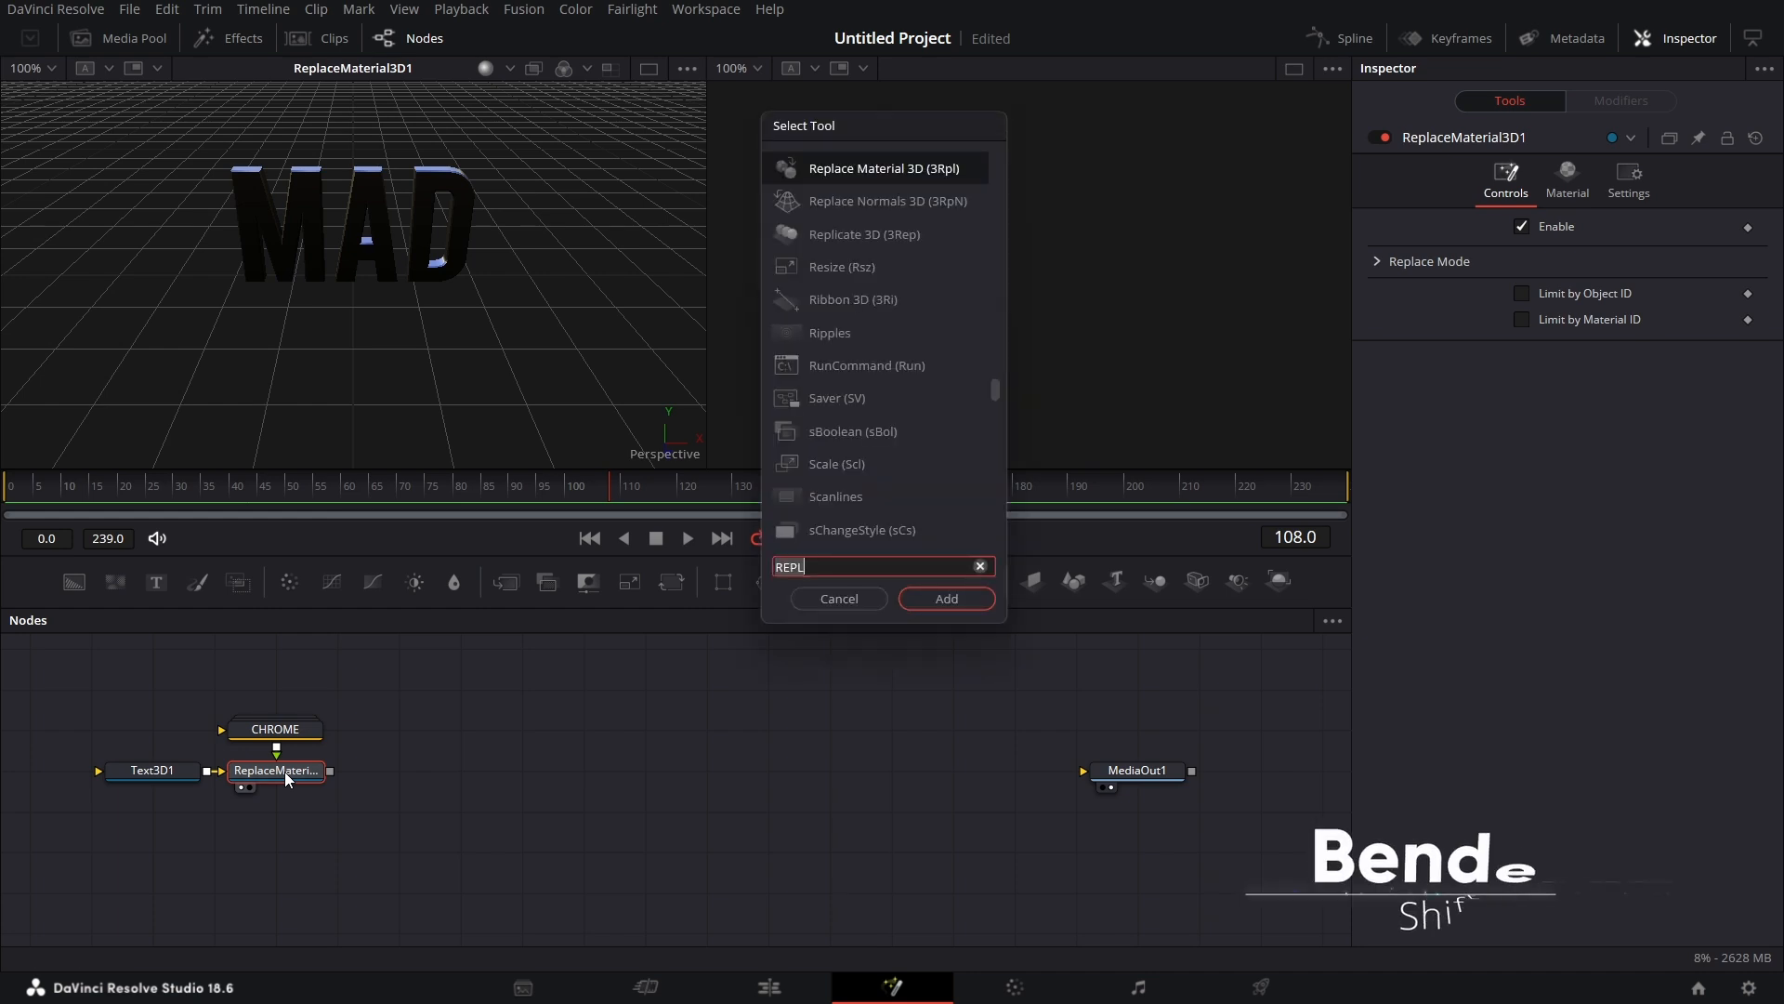
key("BackSpace")
key("BackSpace")
key("BackSpace")
key("BackSpace")
type("BEND")
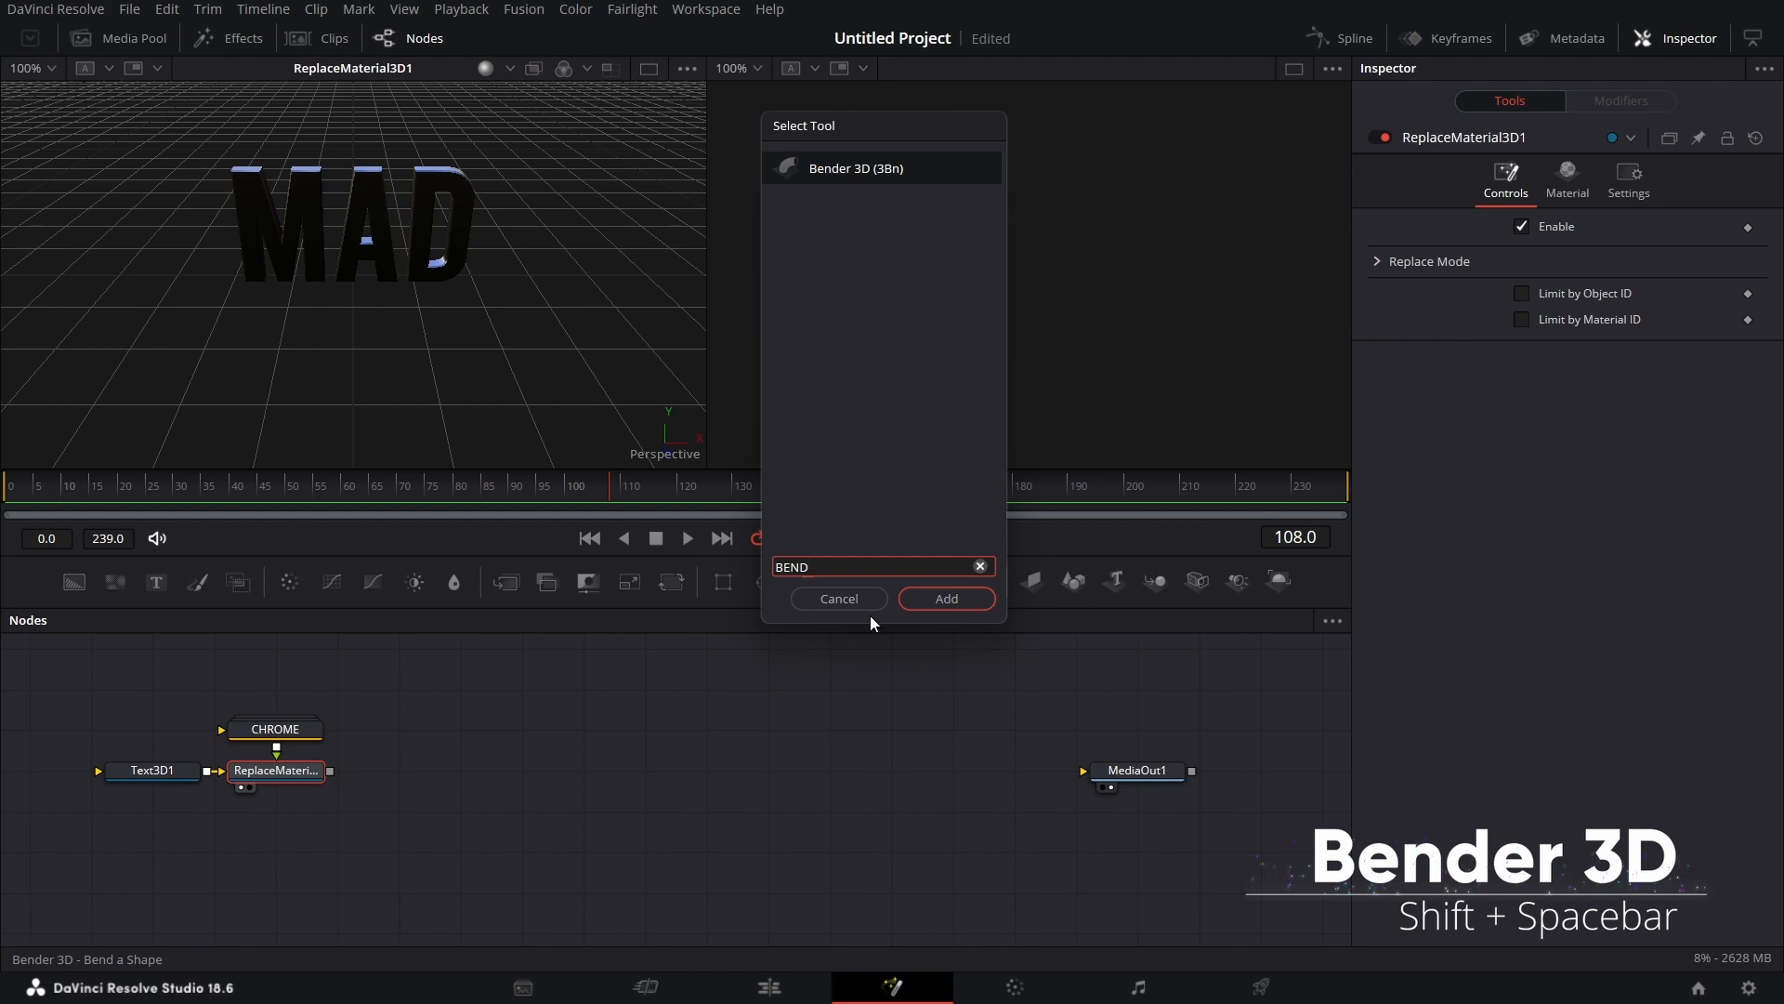
left_click(940, 608)
left_click_drag(419, 775, 382, 349)
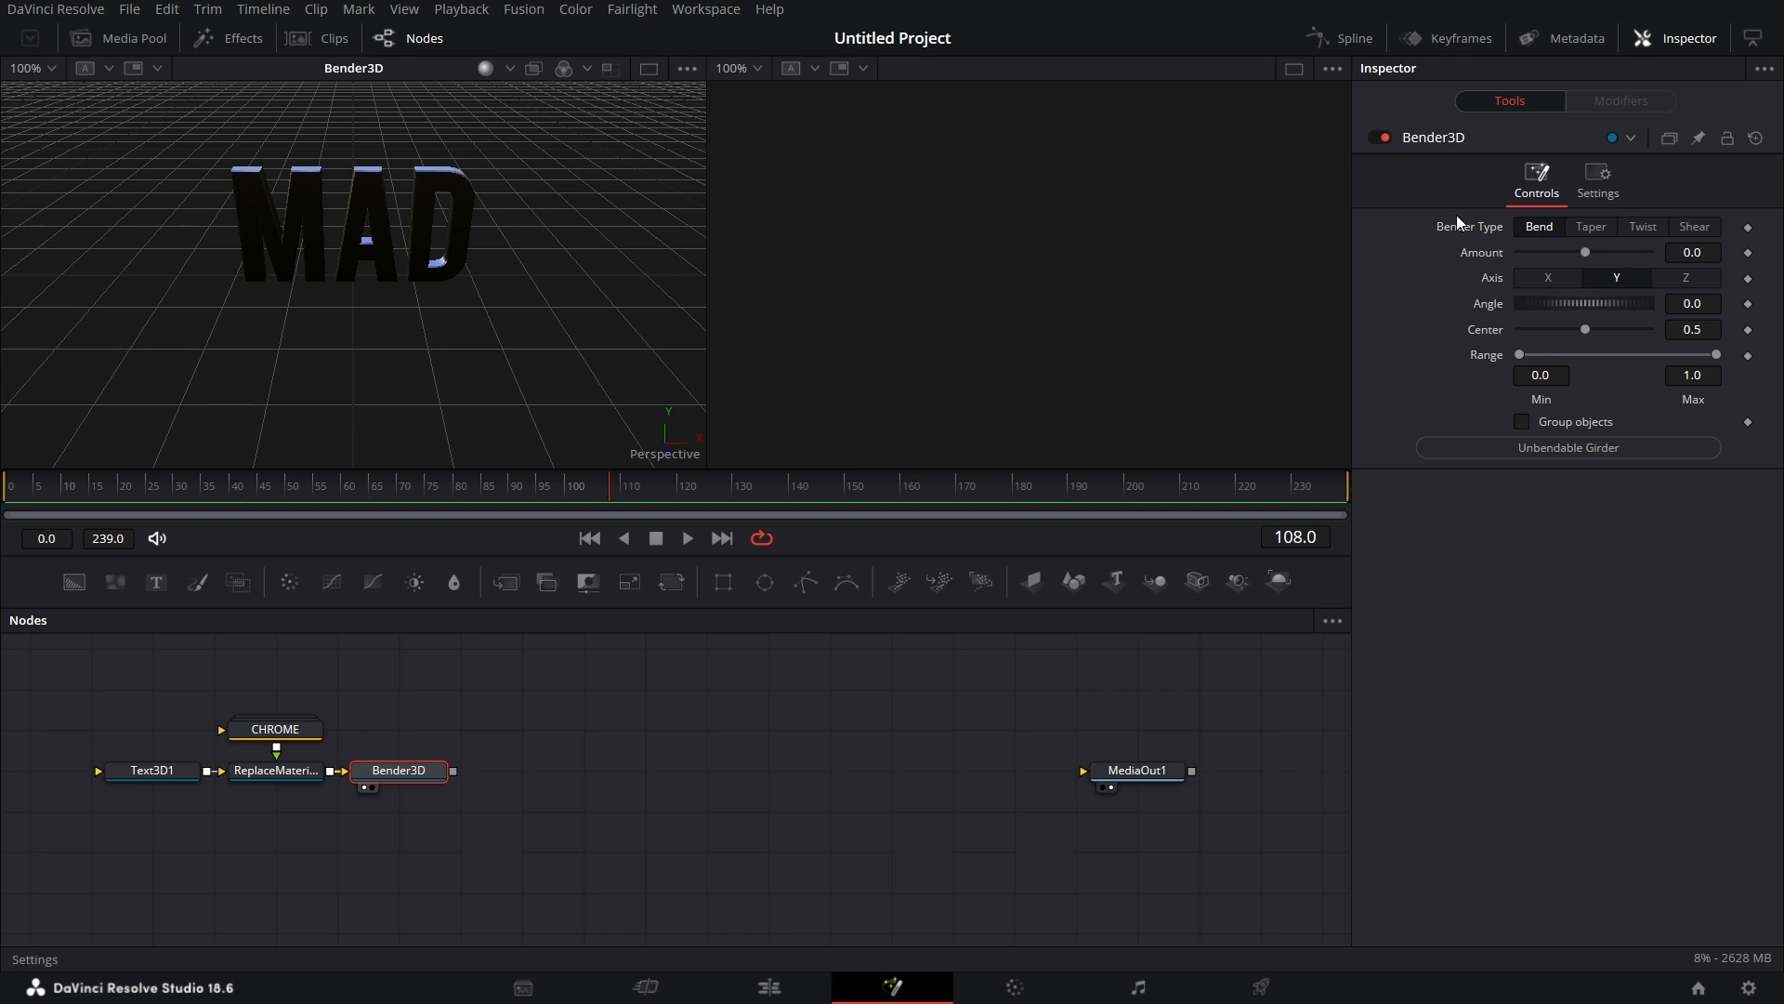
Set the Bender 3D type to Twist and its axis to X
left_click(1682, 46)
left_click(1683, 47)
left_click(1644, 226)
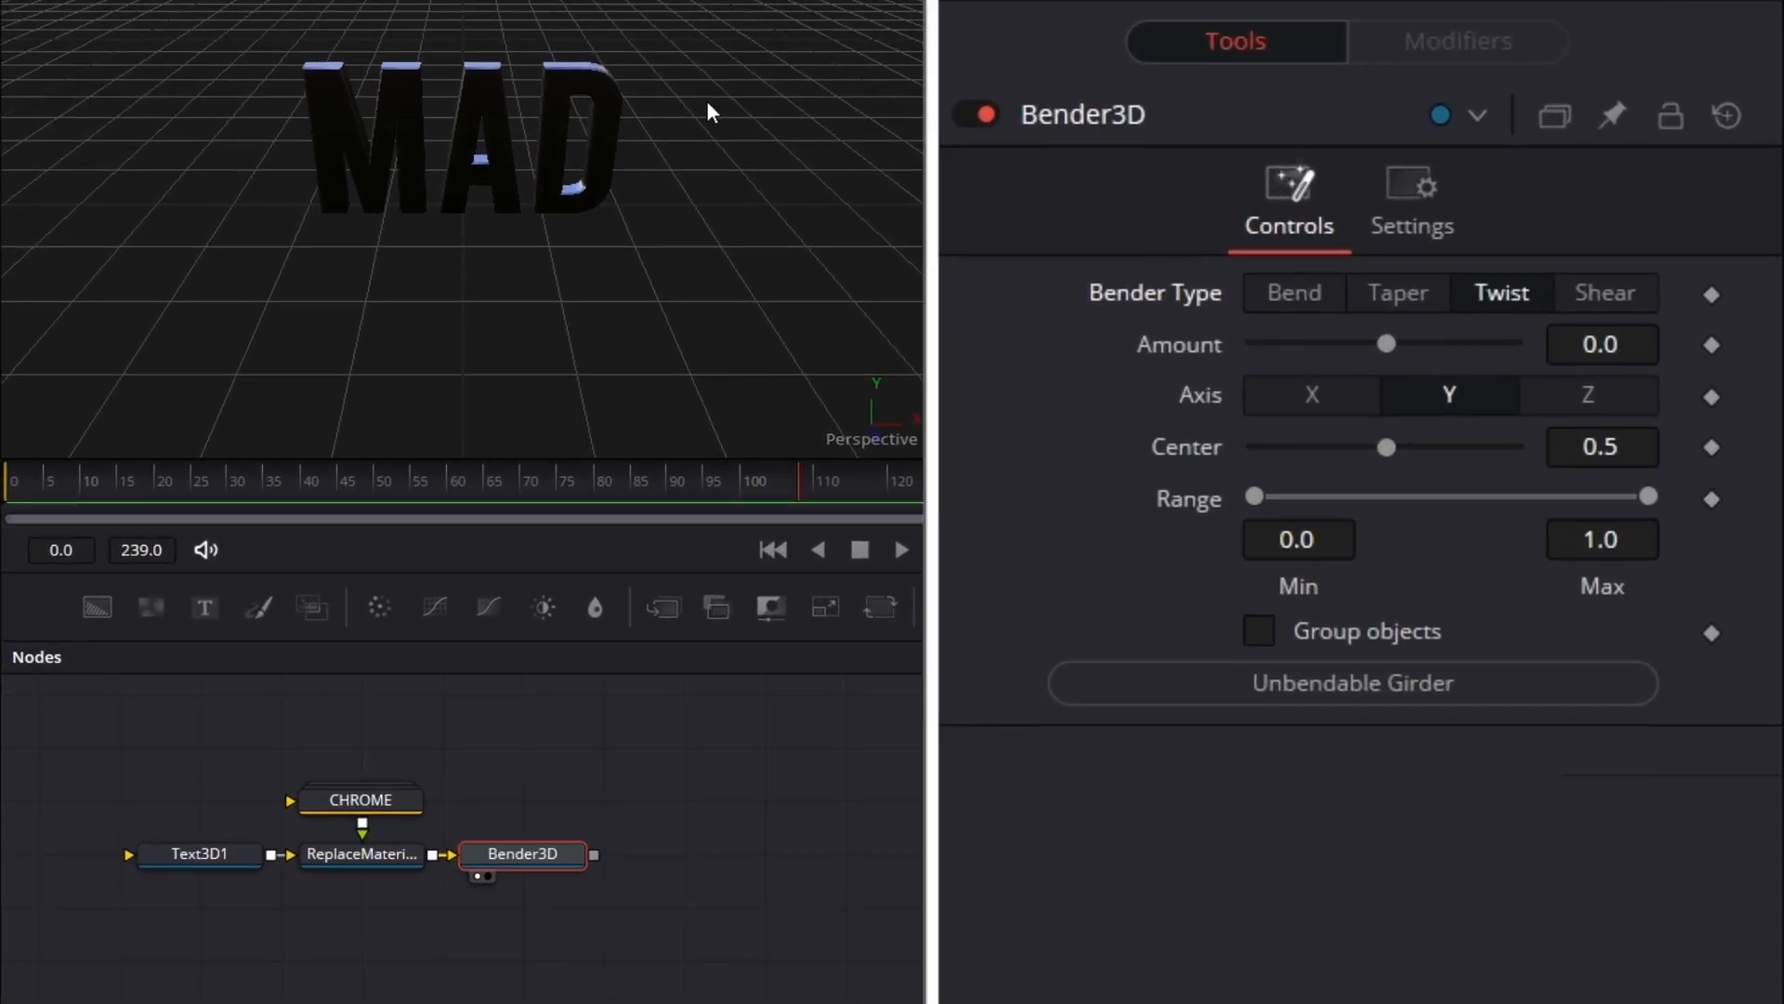
left_click(1312, 391)
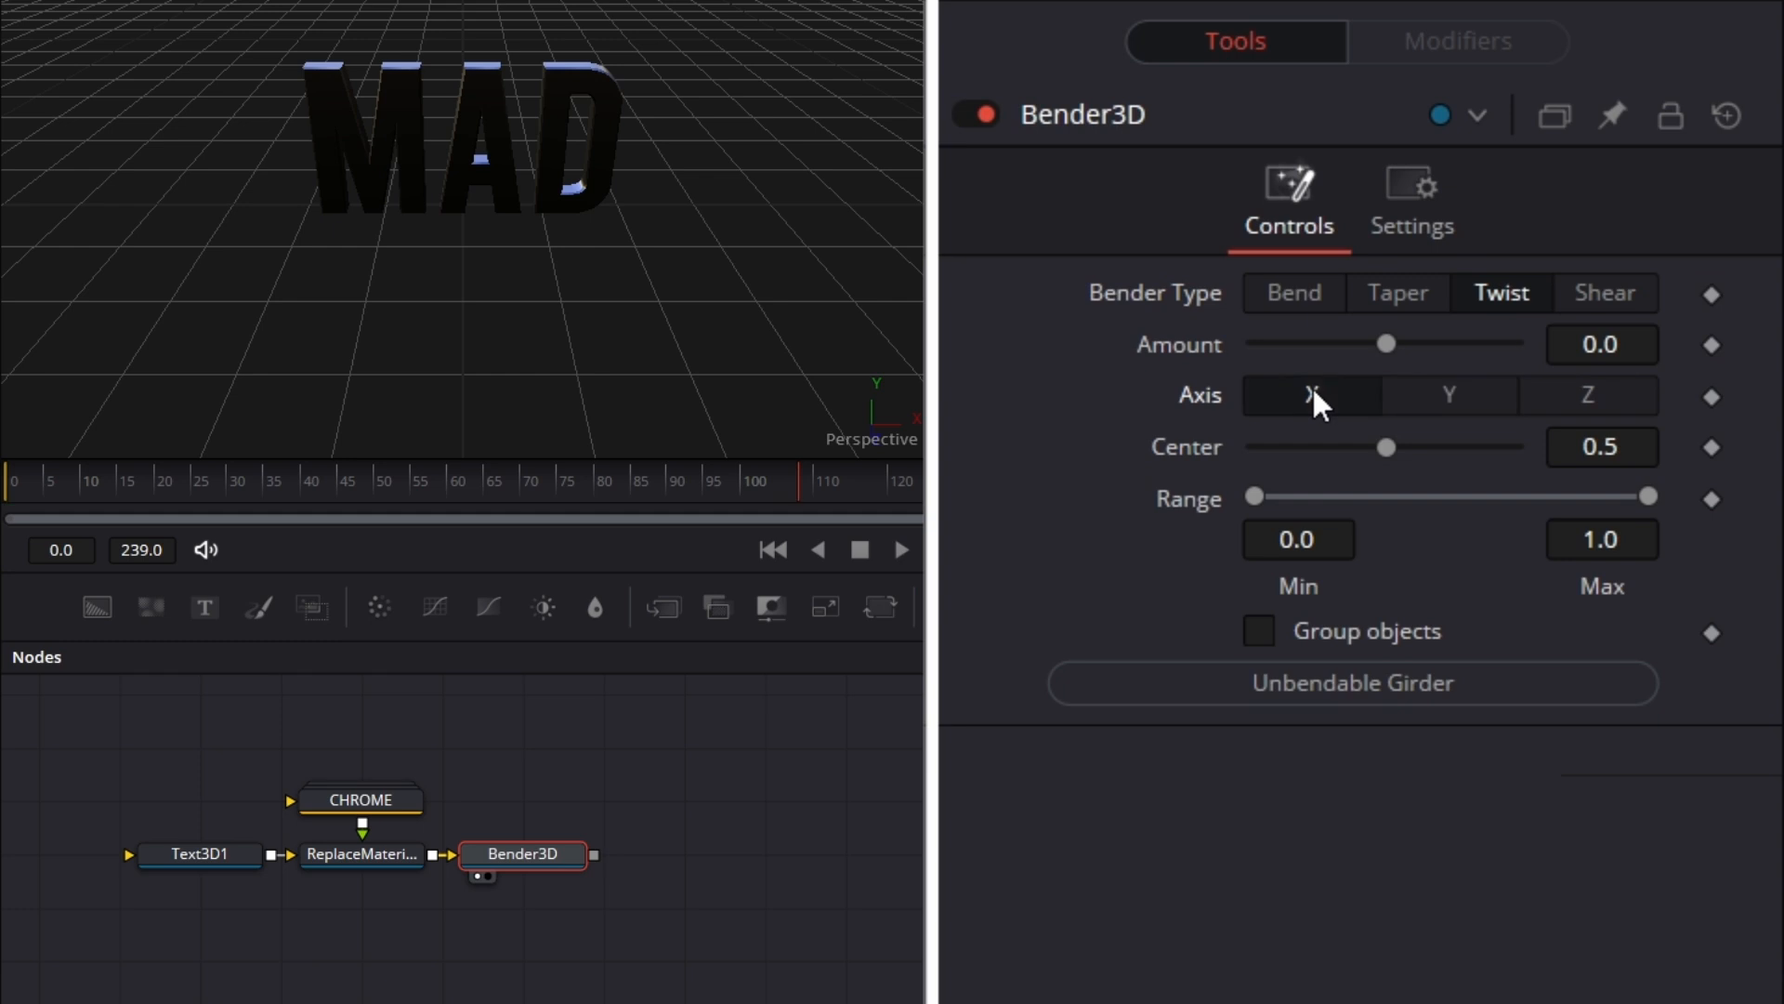
Enable Group objects on the Bender 3D node and set the twist amount to 0.75
left_click_drag(1387, 343, 1439, 336)
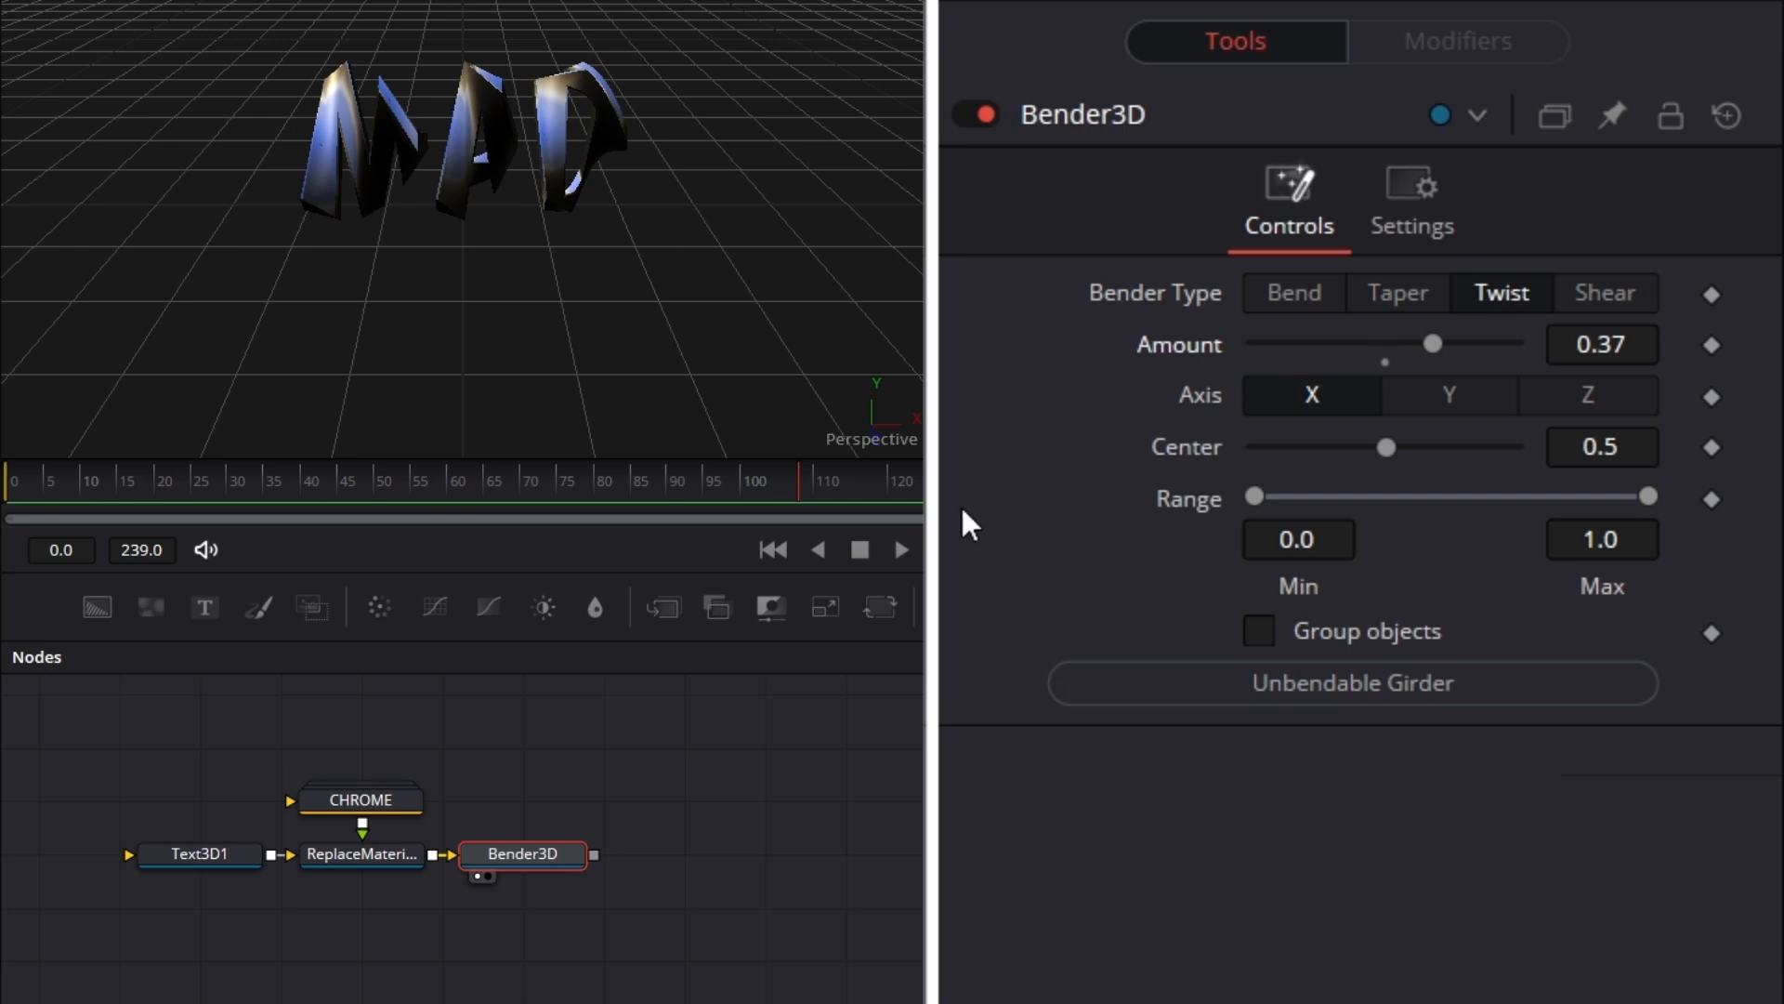
left_click(1260, 629)
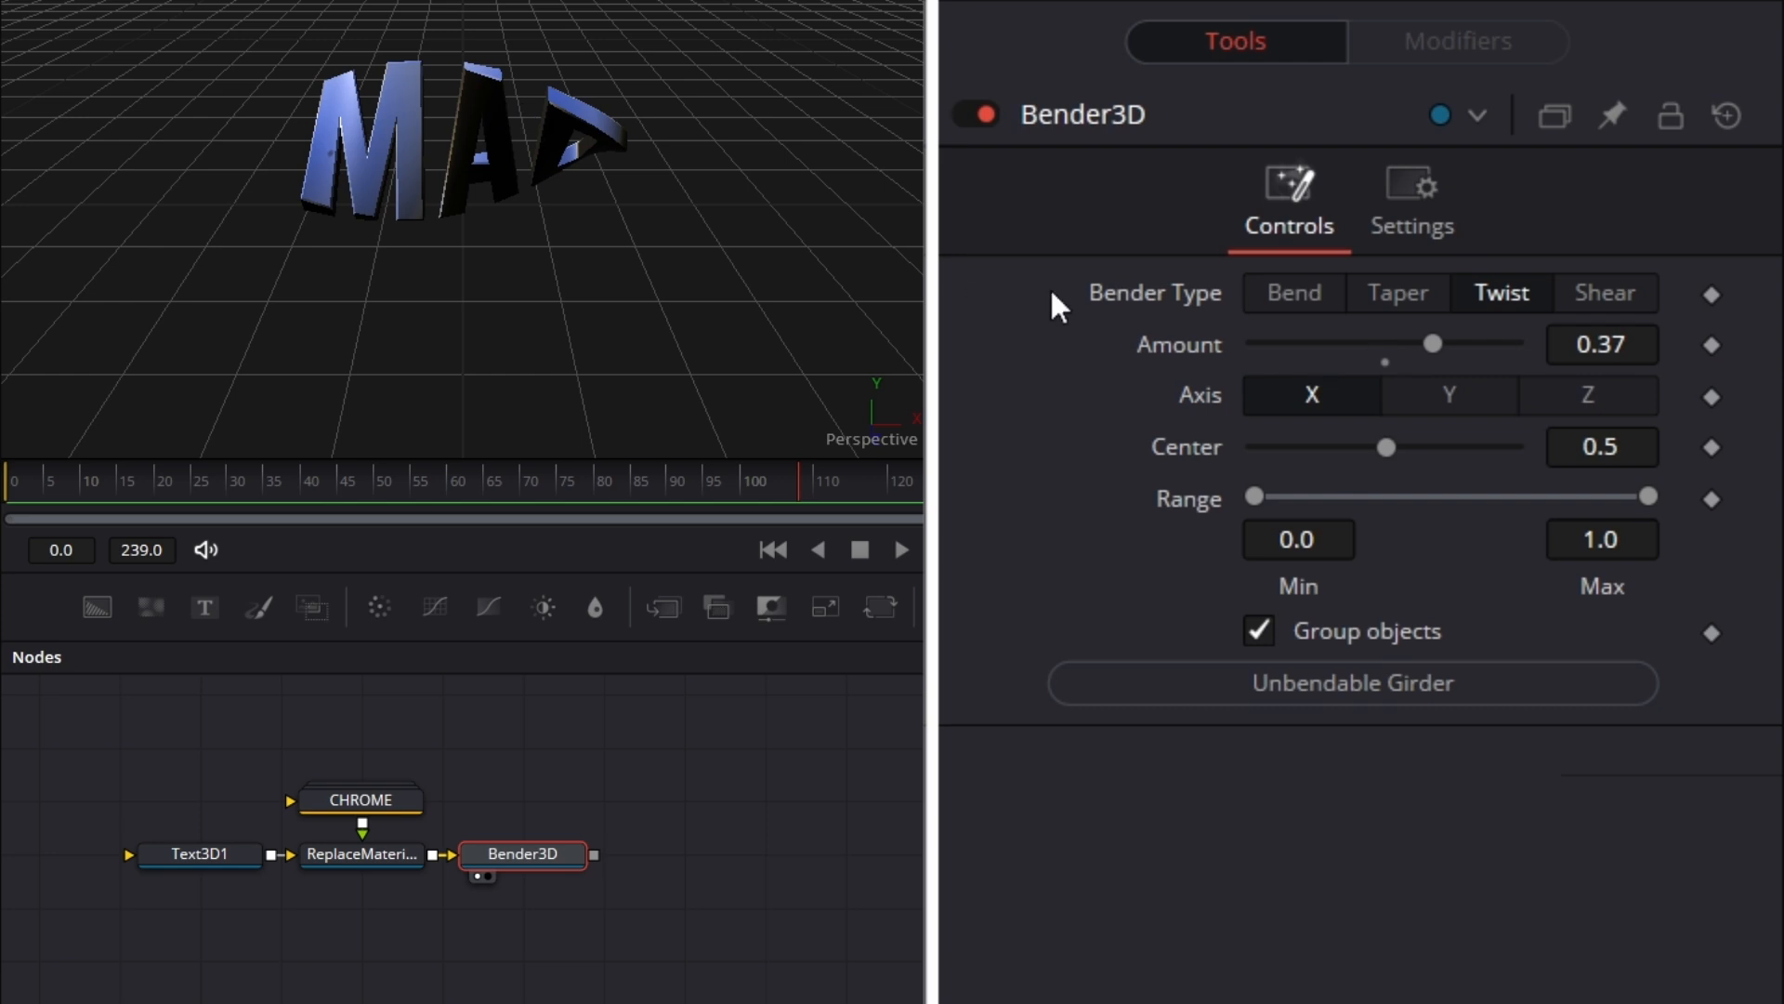
left_click_drag(1436, 346, 1514, 346)
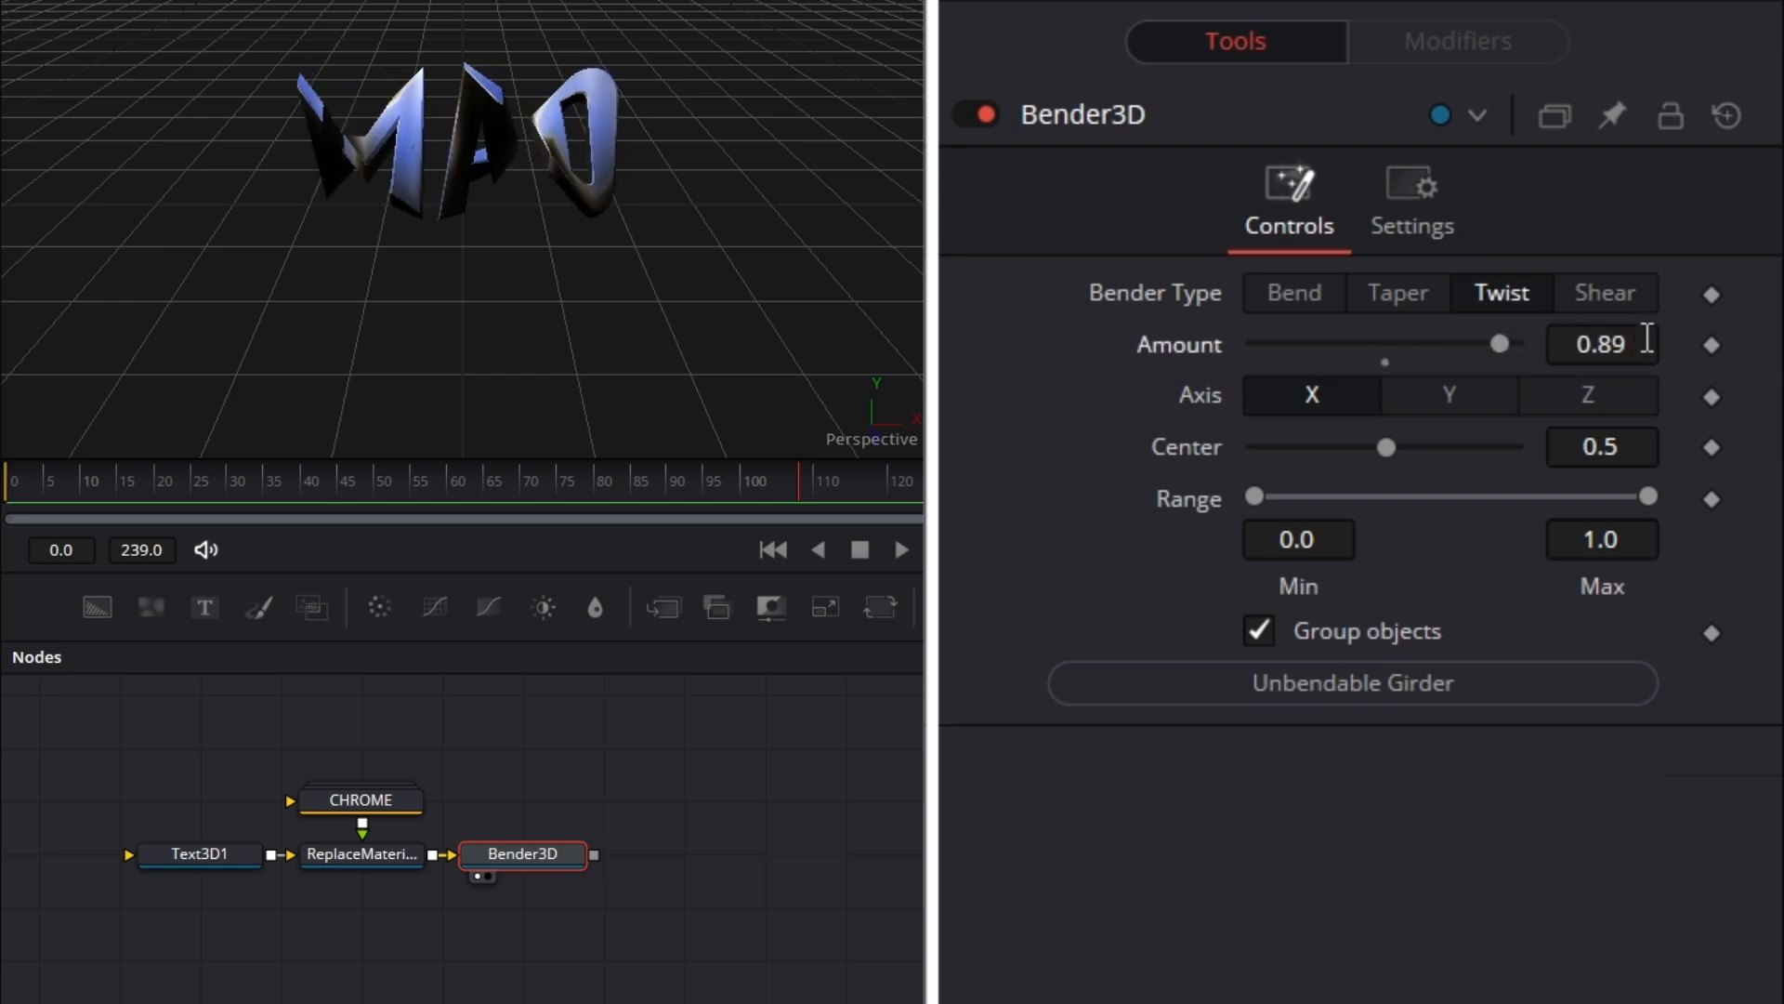
left_click(1638, 345)
key("BackSpace")
key("BackSpace")
type("75")
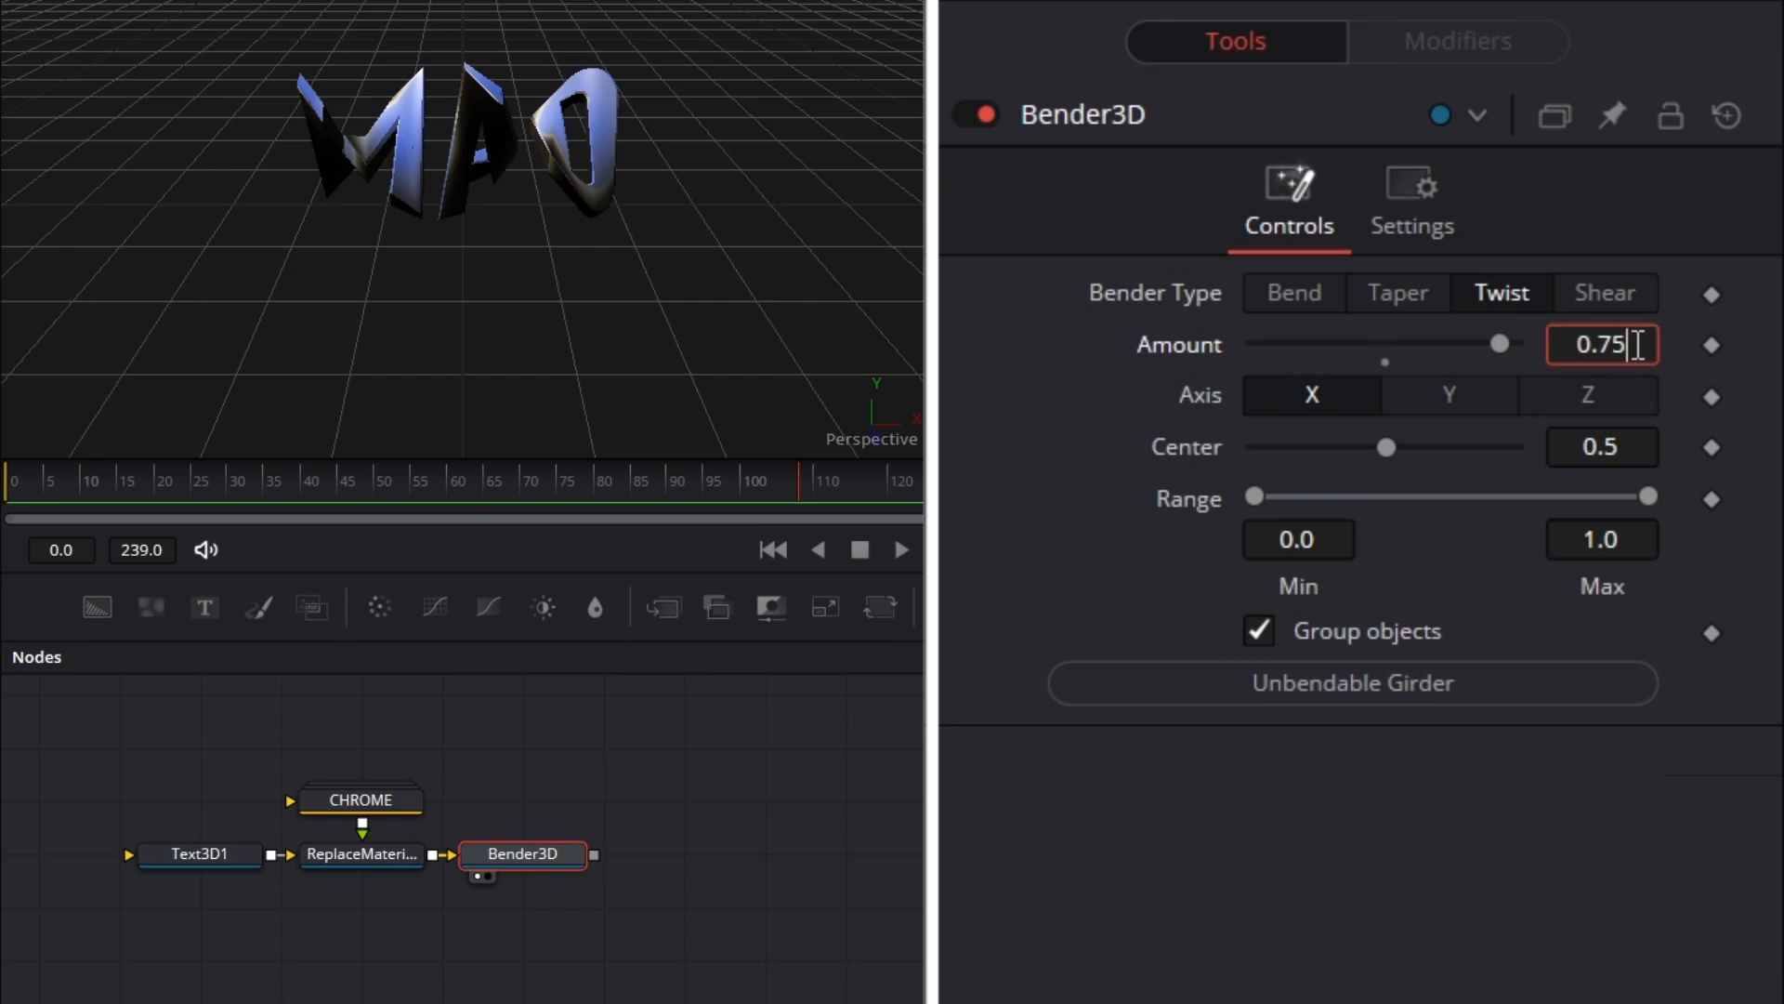
key("Tab")
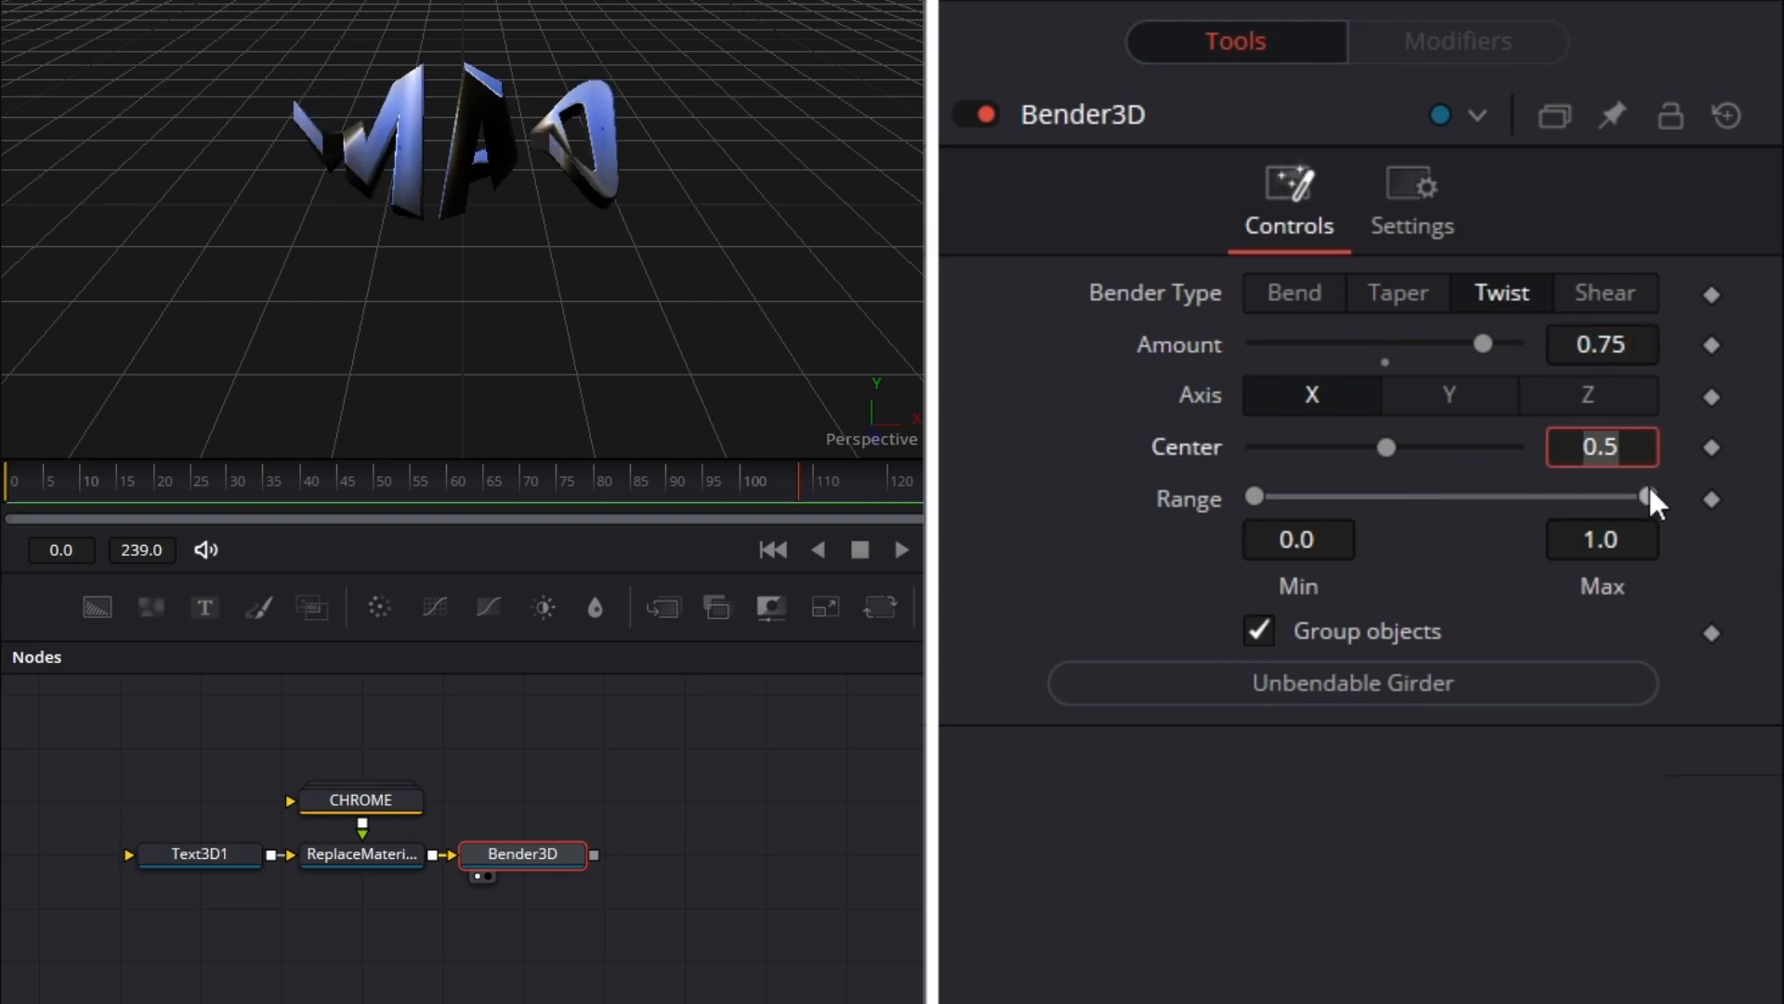
Try out the twist range by raising its minimum to 1.0 and returning it to 0.0
left_click_drag(1649, 499, 1768, 465)
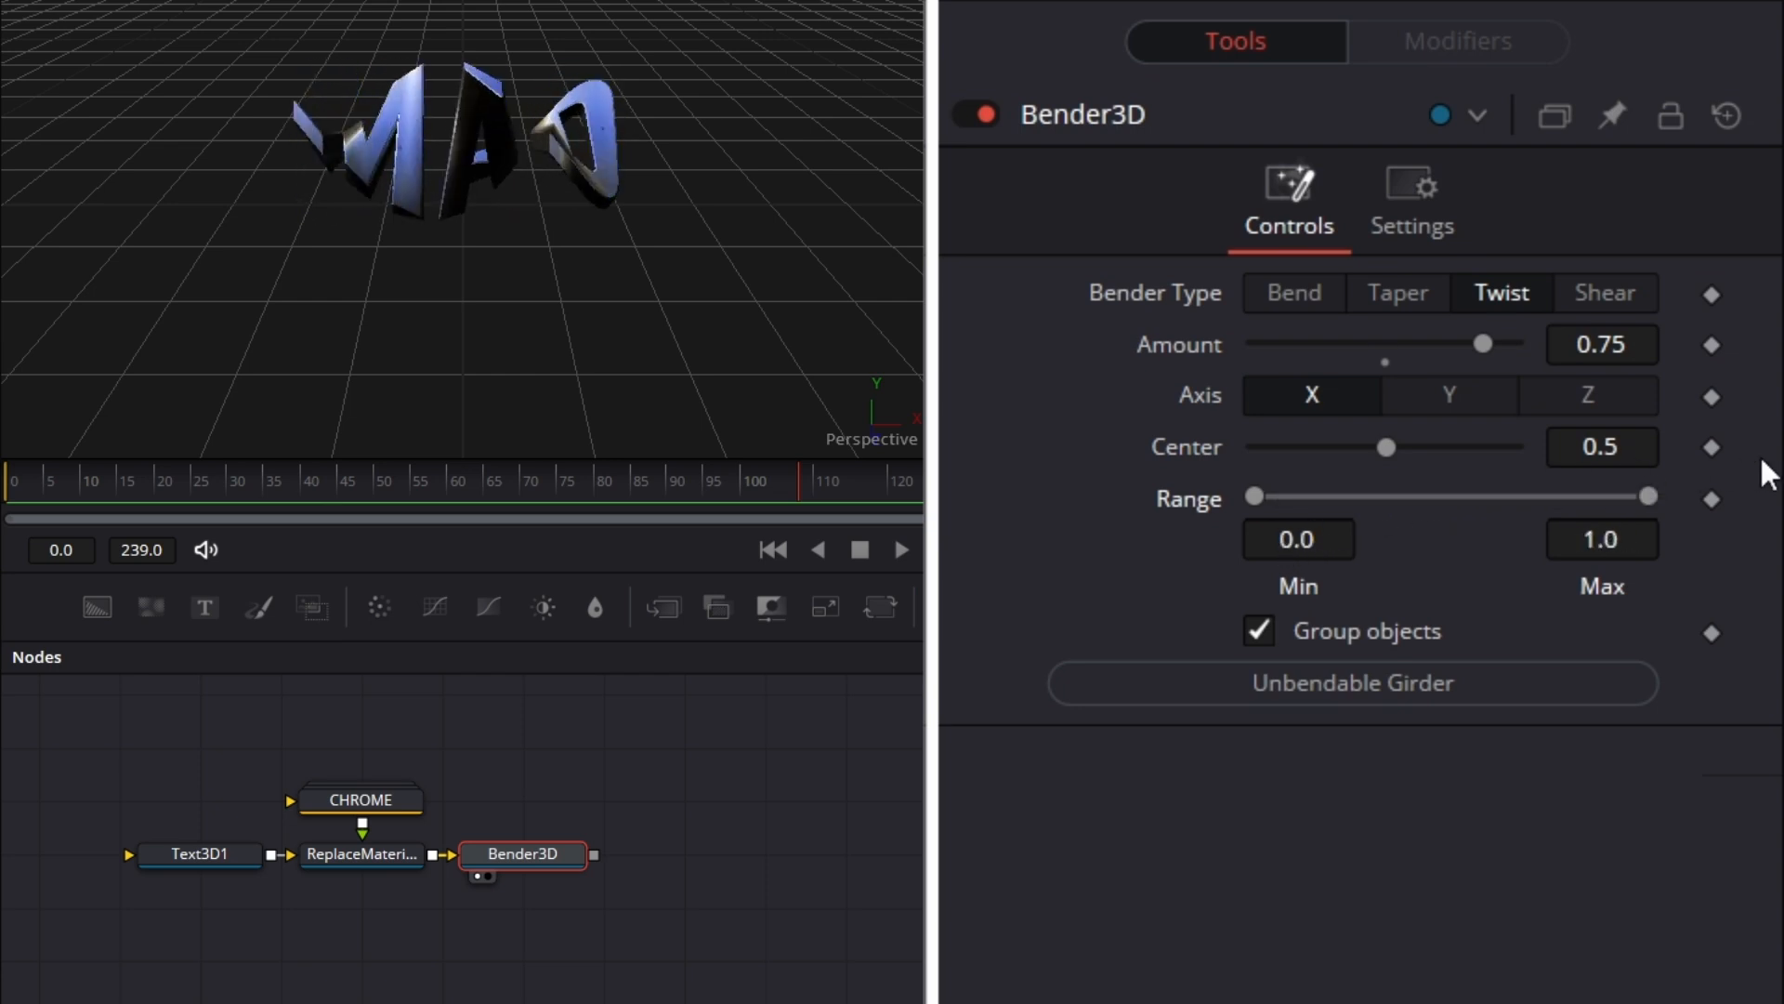
left_click_drag(1255, 496, 1637, 491)
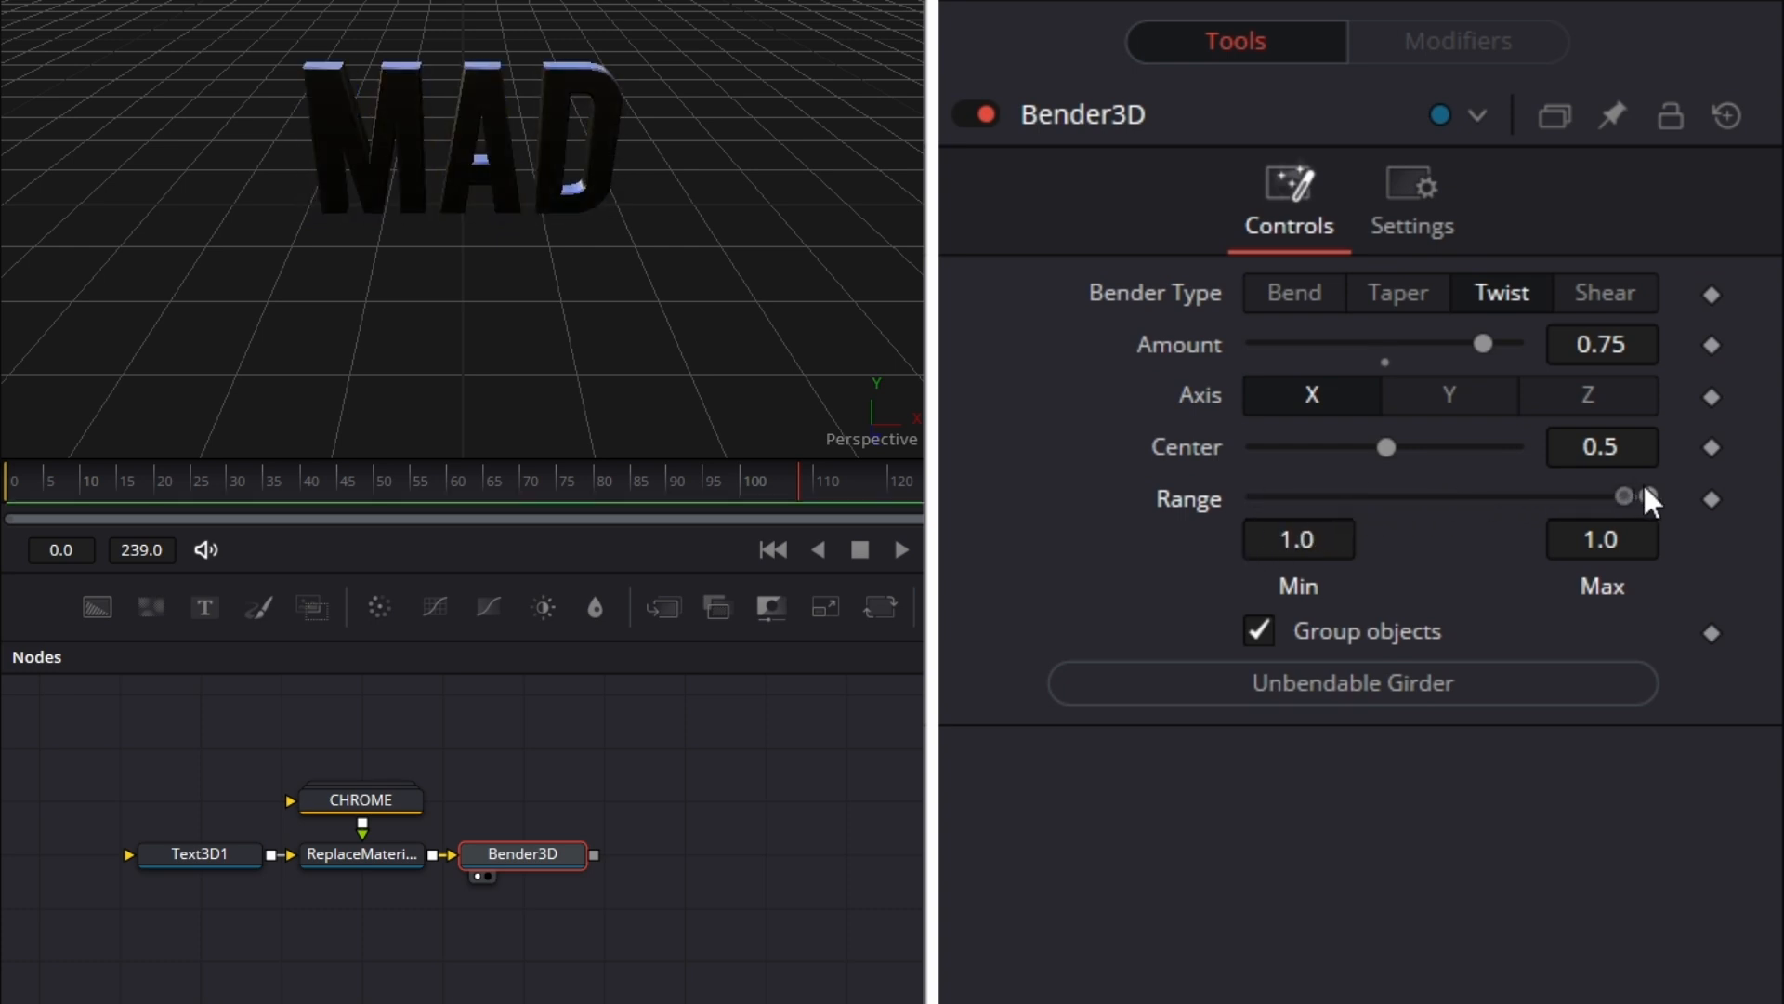
left_click_drag(1625, 492, 1197, 534)
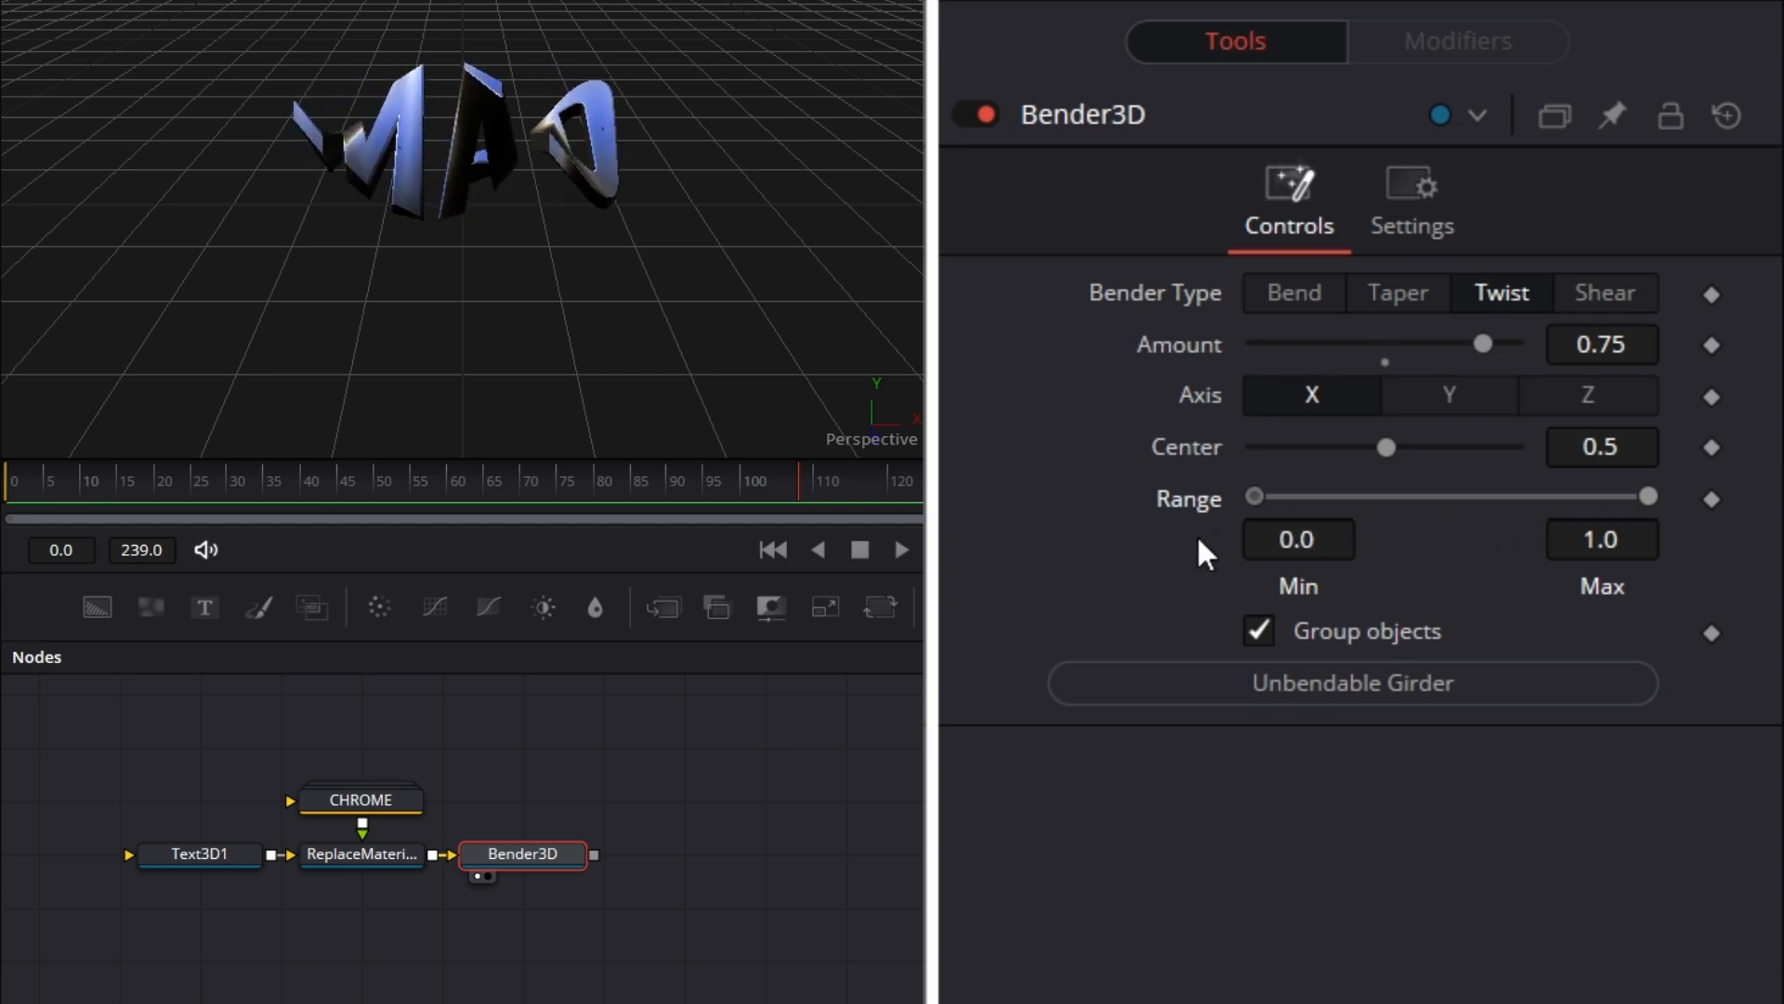
Modify the Bender 3D range minimum with Anim Curves and set the modifier's scaling offset to 1
right_click(1254, 498)
mouse_move(1498, 710)
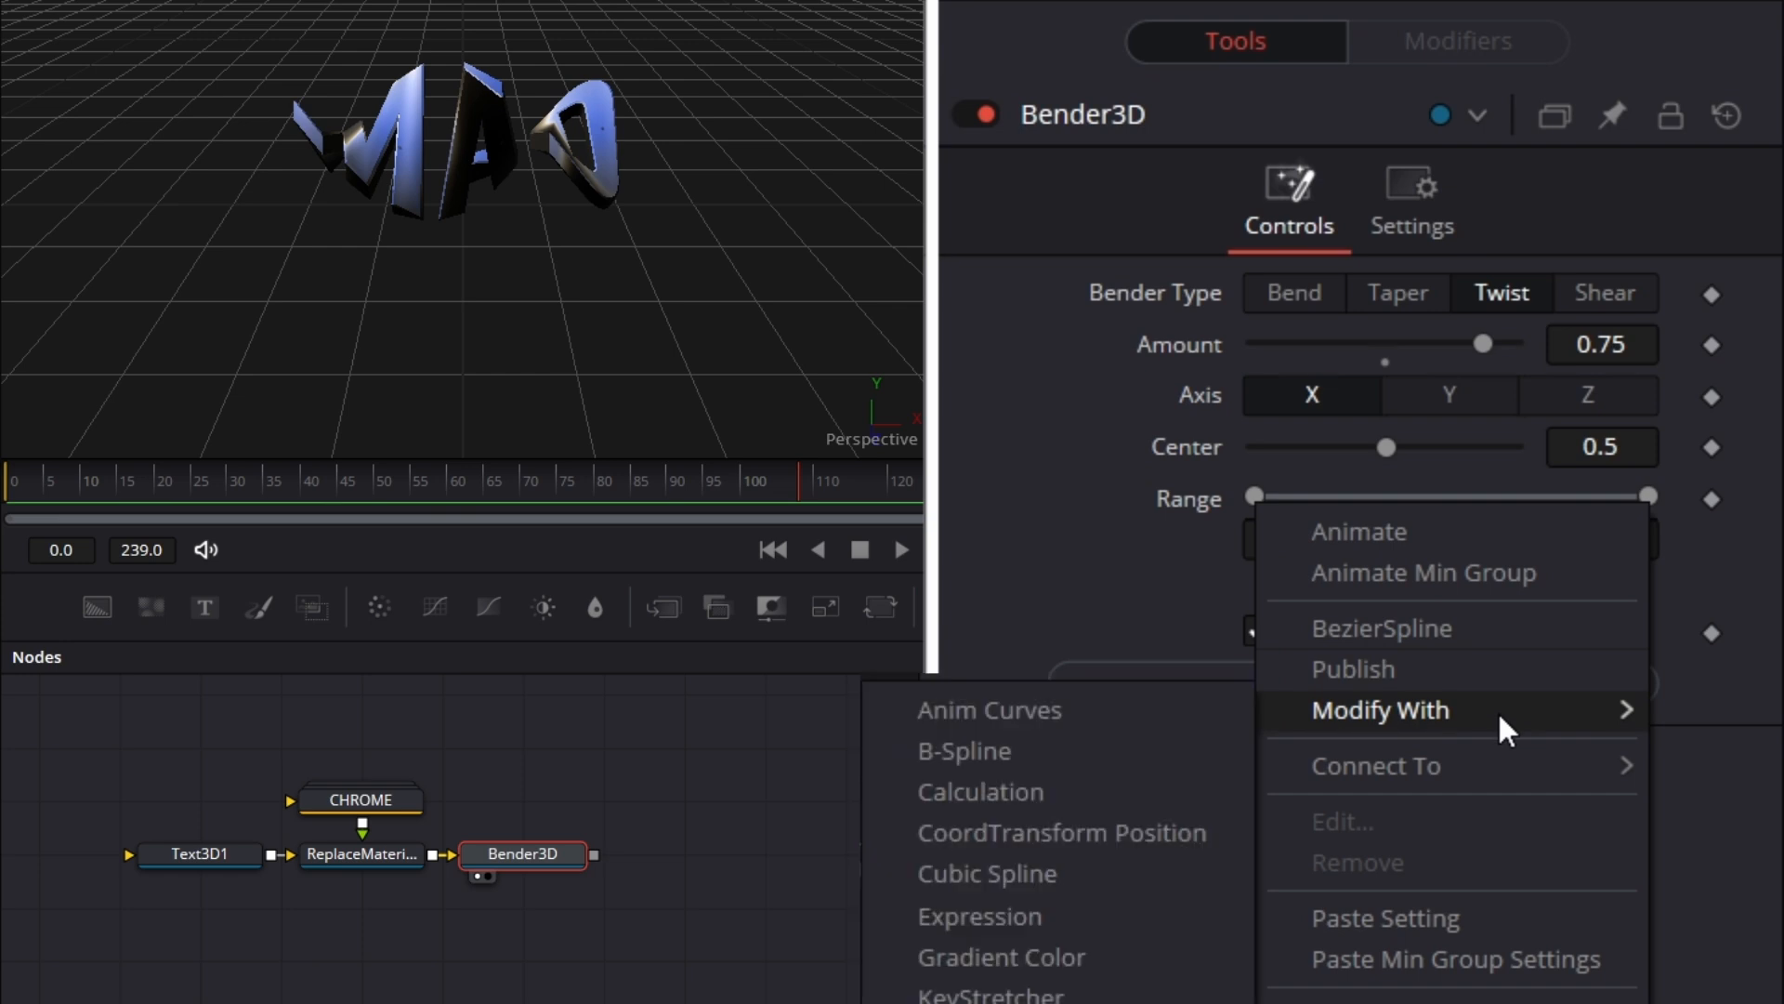
left_click(1153, 710)
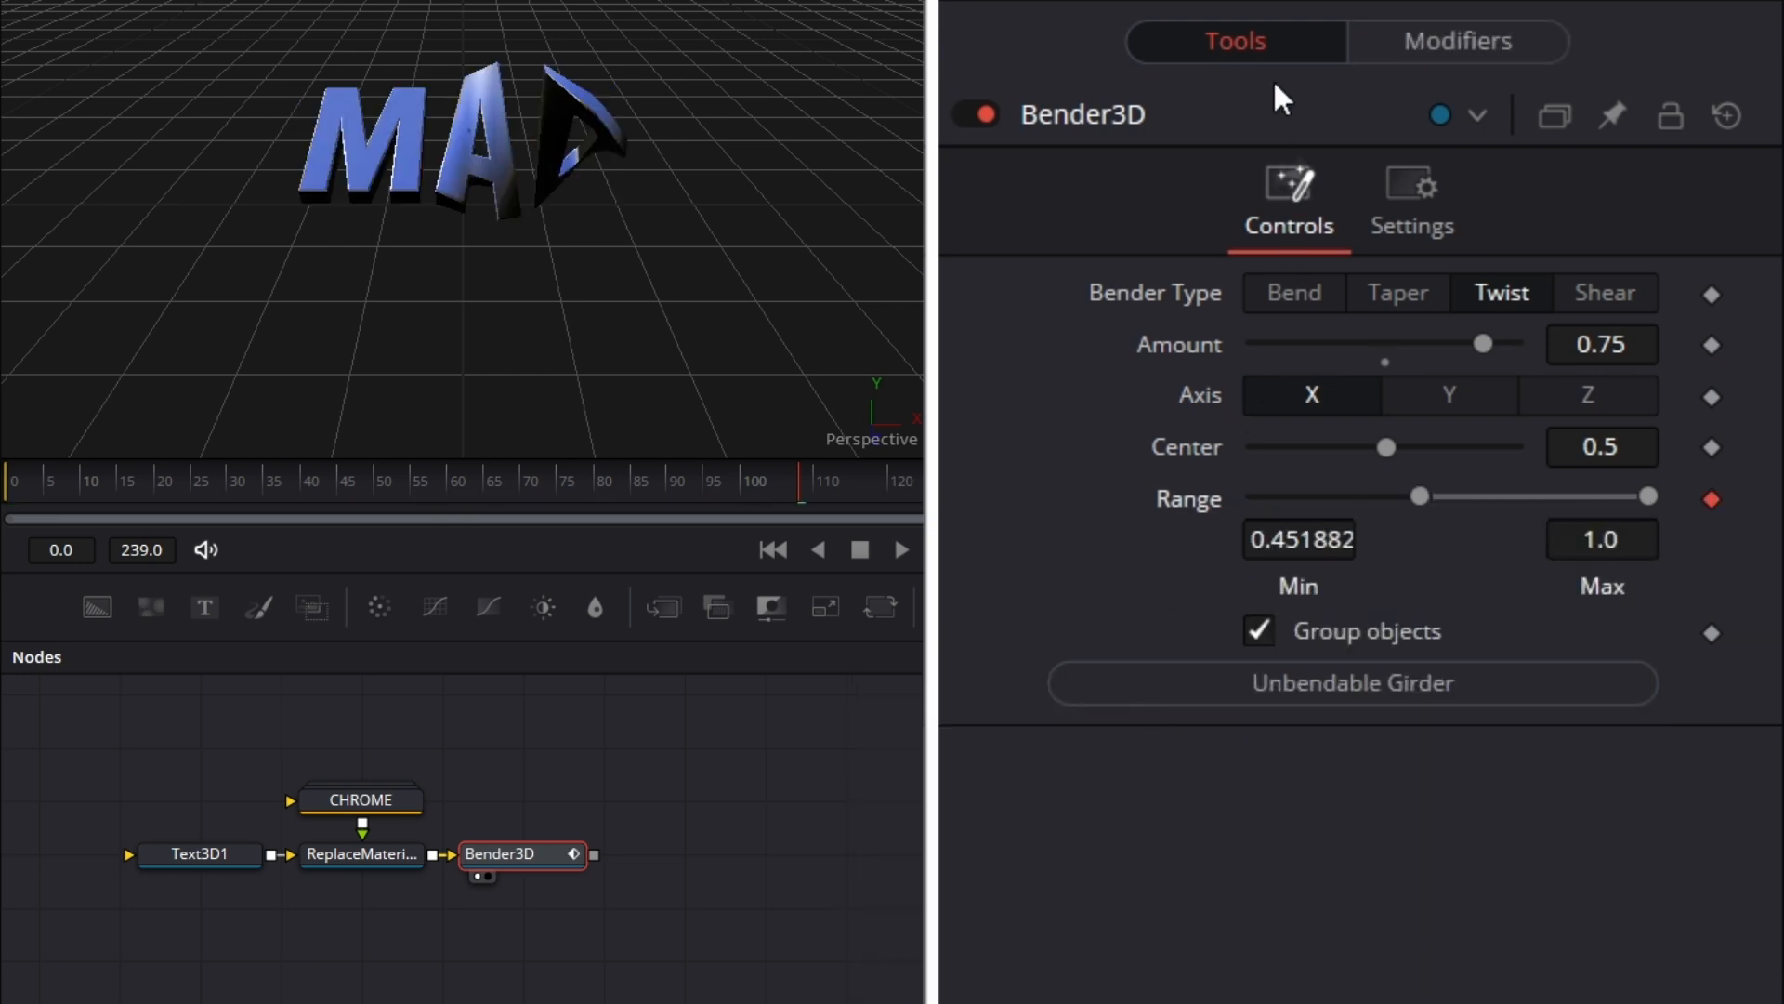
left_click(1443, 56)
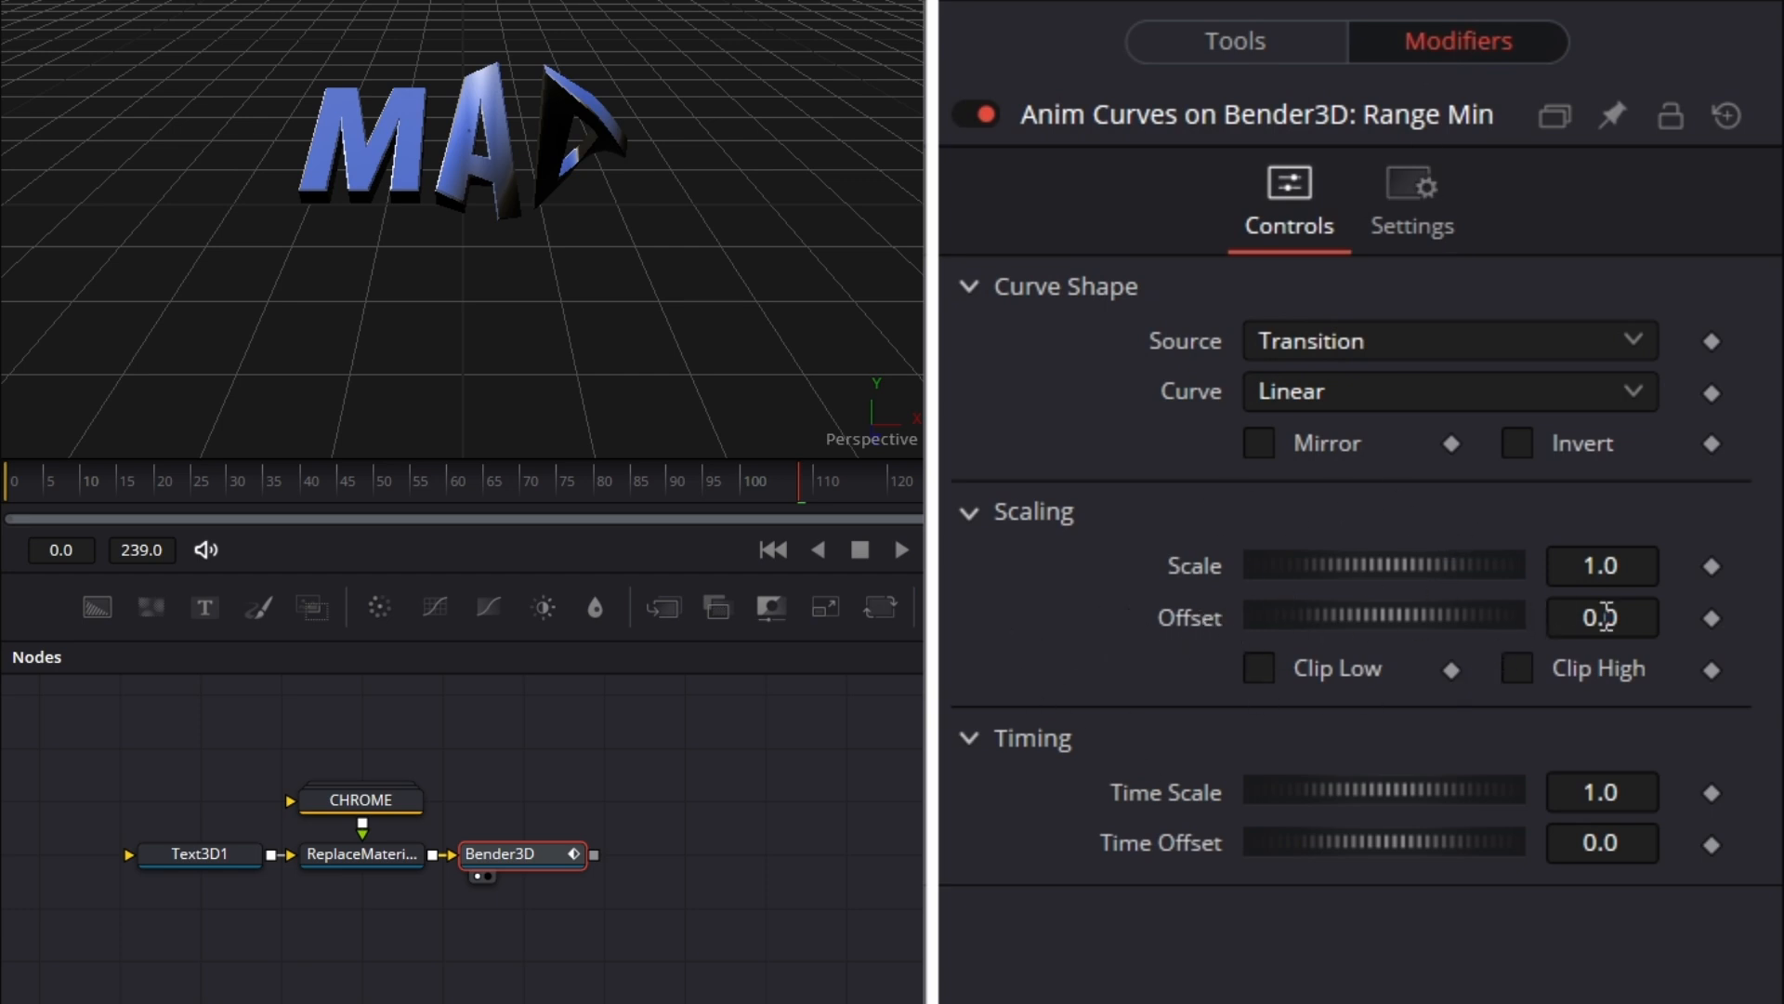
left_click(1619, 619)
type("1")
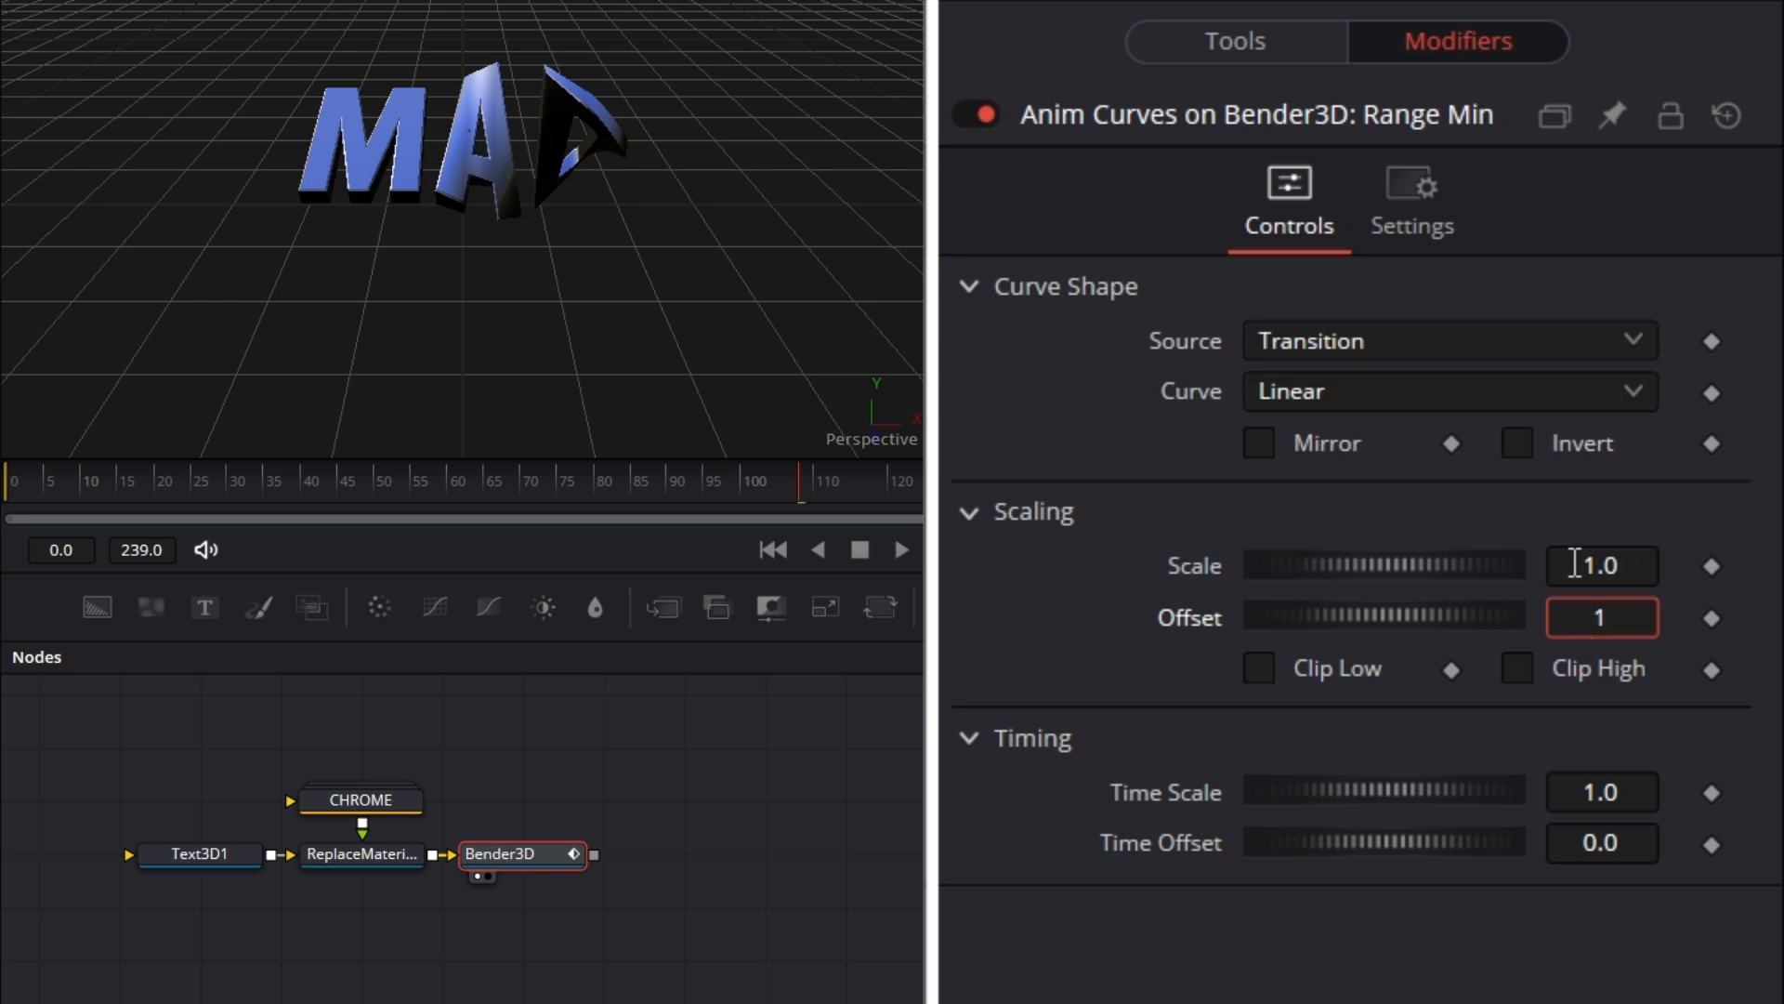
Set the scaling scale of the Range Min Anim Curves modifier to -1.0
left_click(1574, 564)
type("-")
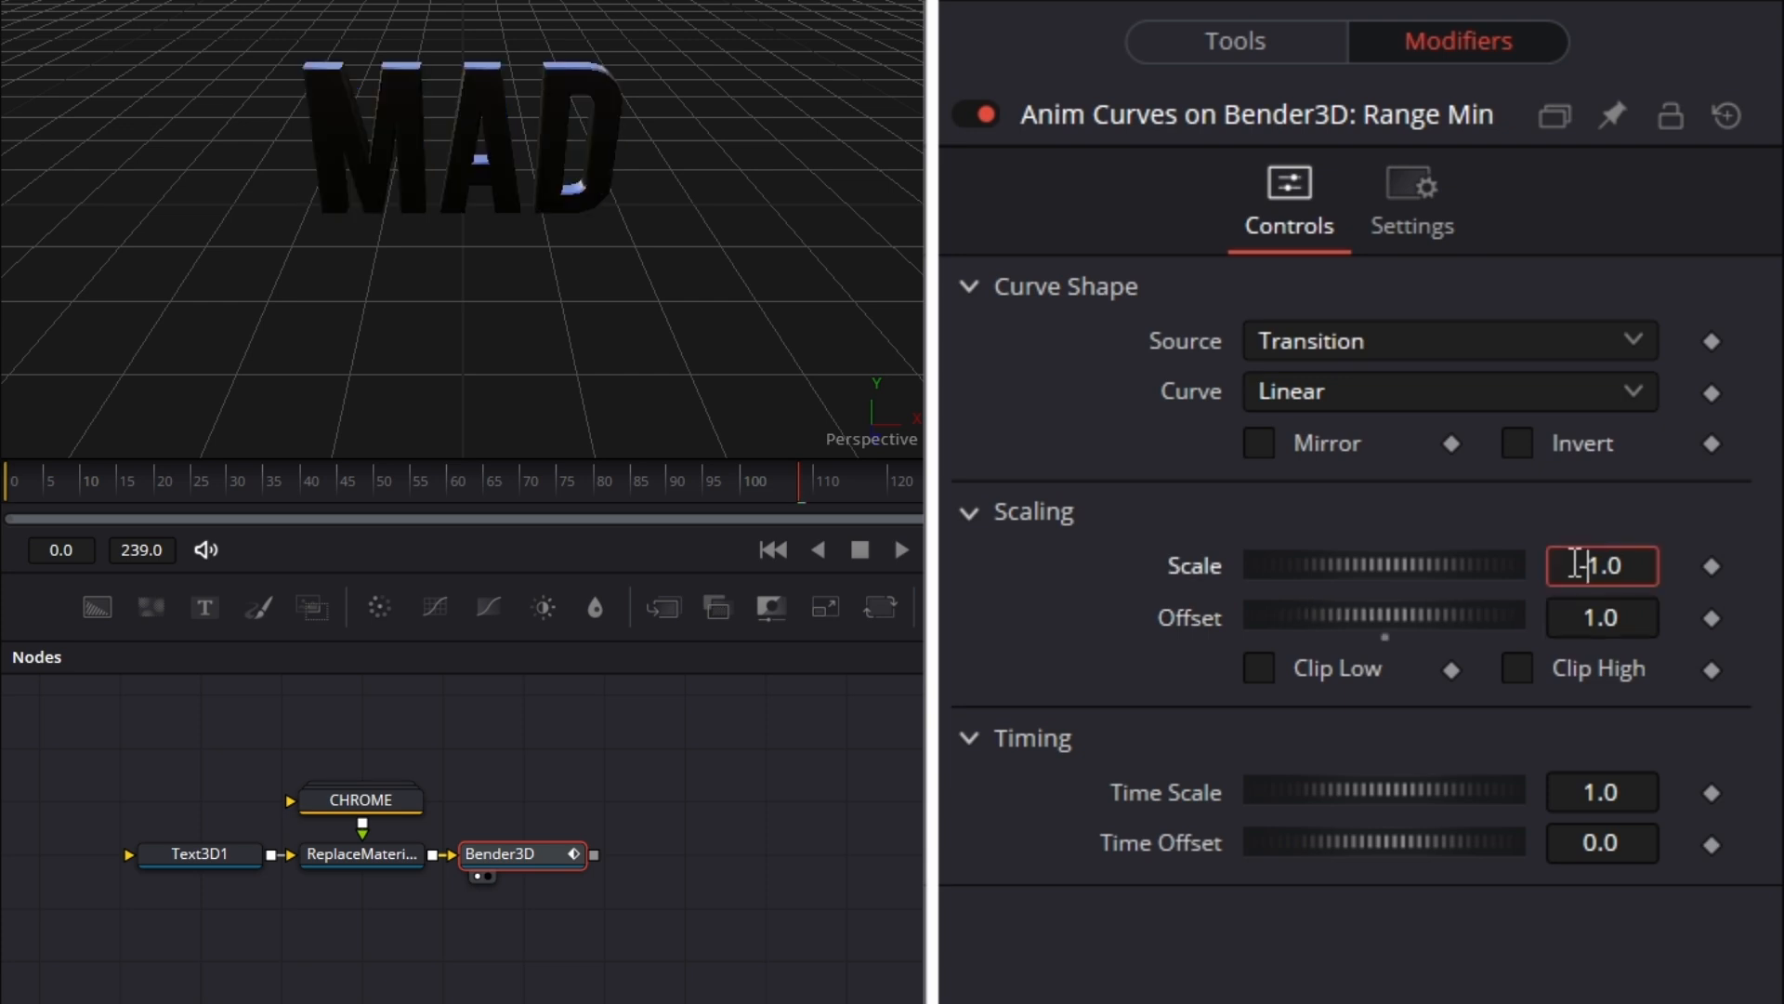
key("Return")
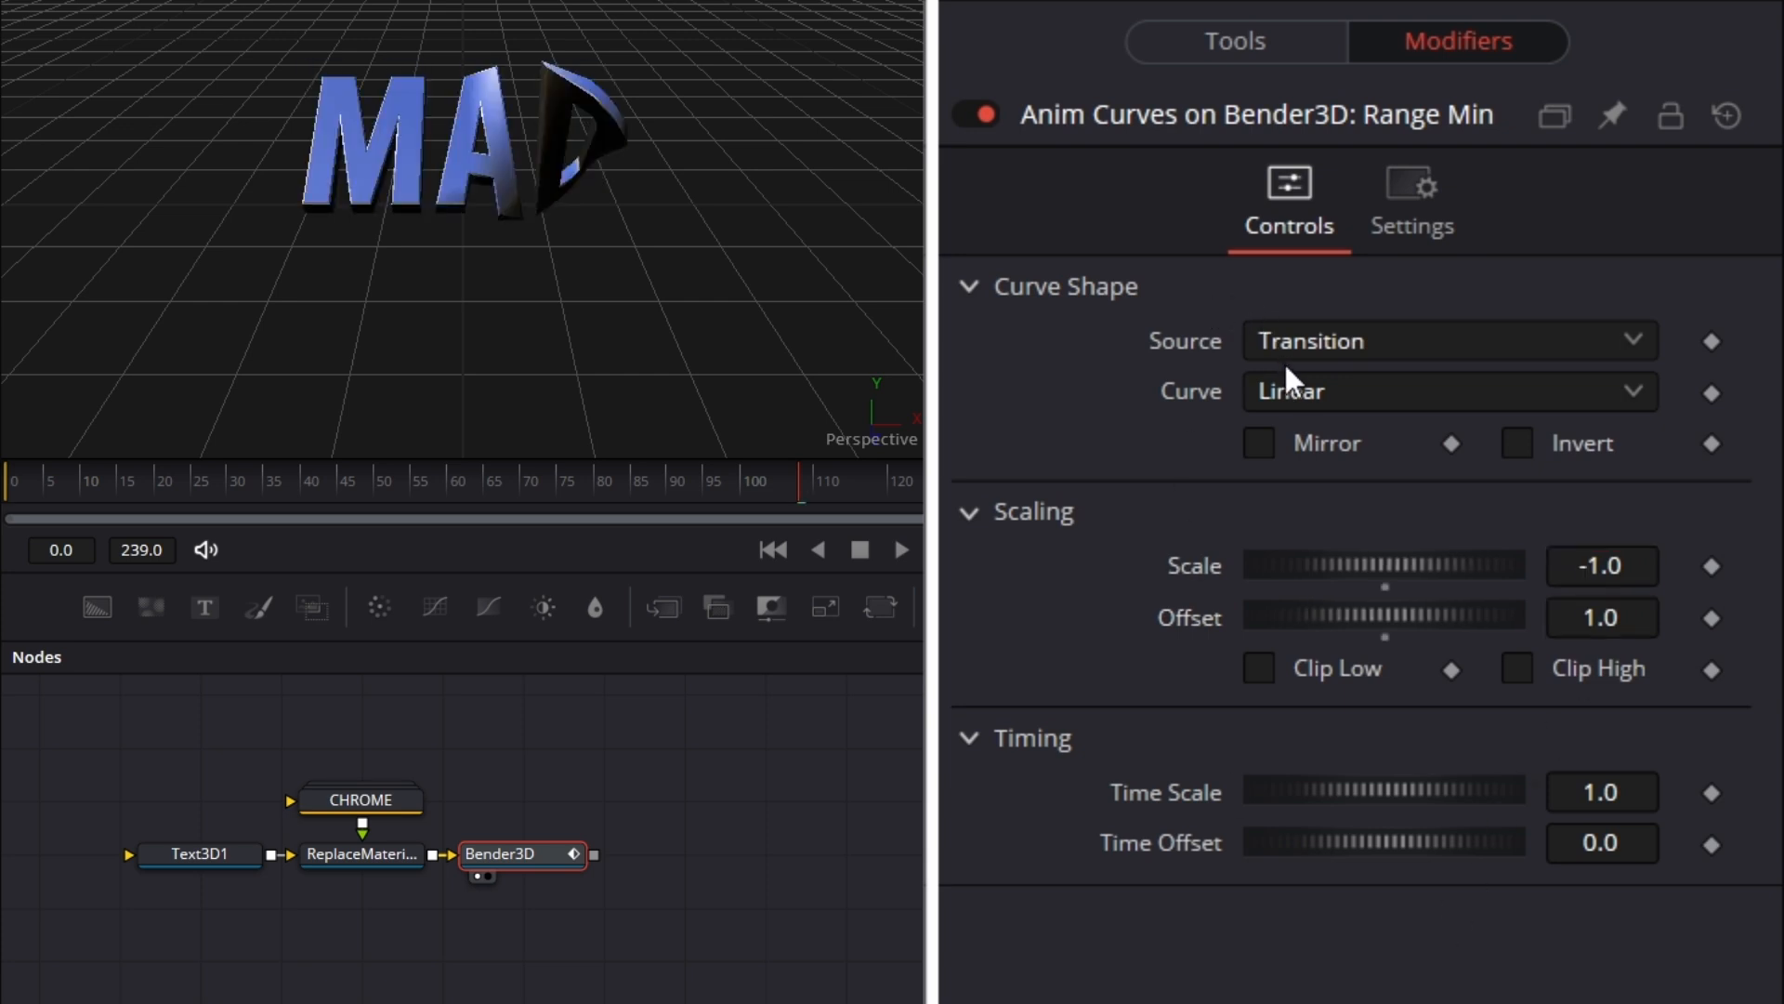
Switch the Range Min modifier's curve to Easing with Sine for both In and Out
left_click(1301, 386)
left_click(1318, 483)
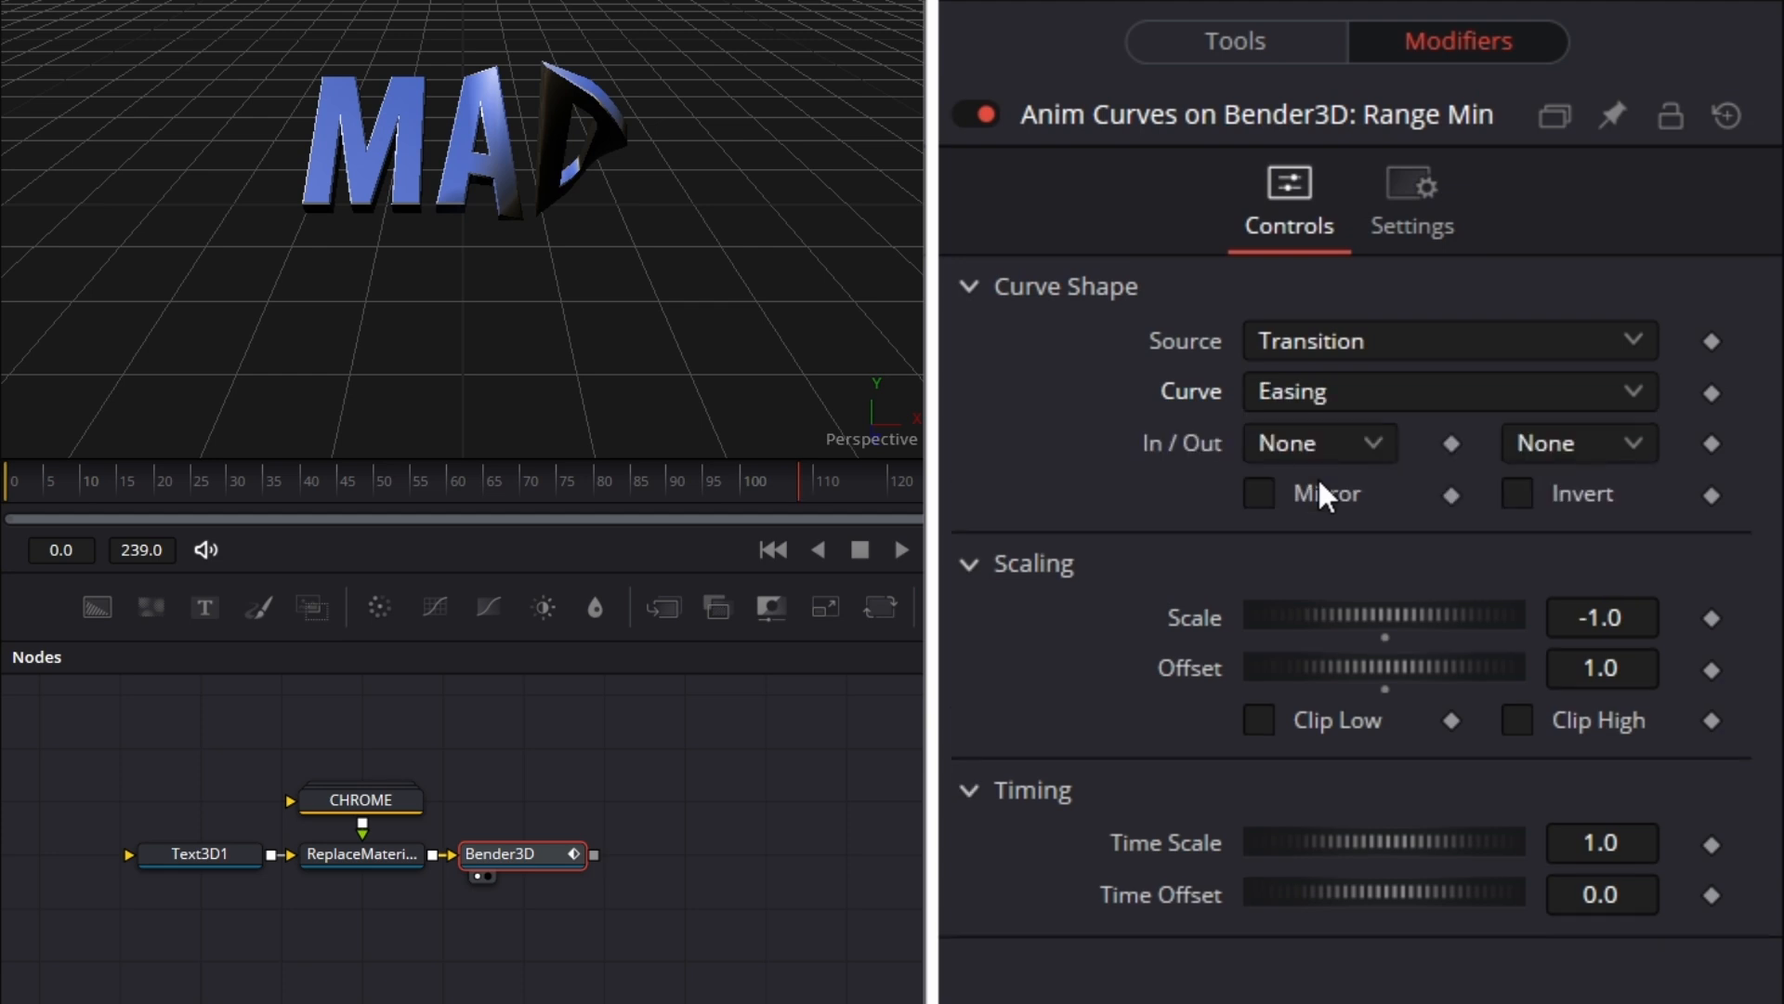
left_click(1336, 442)
left_click(1323, 536)
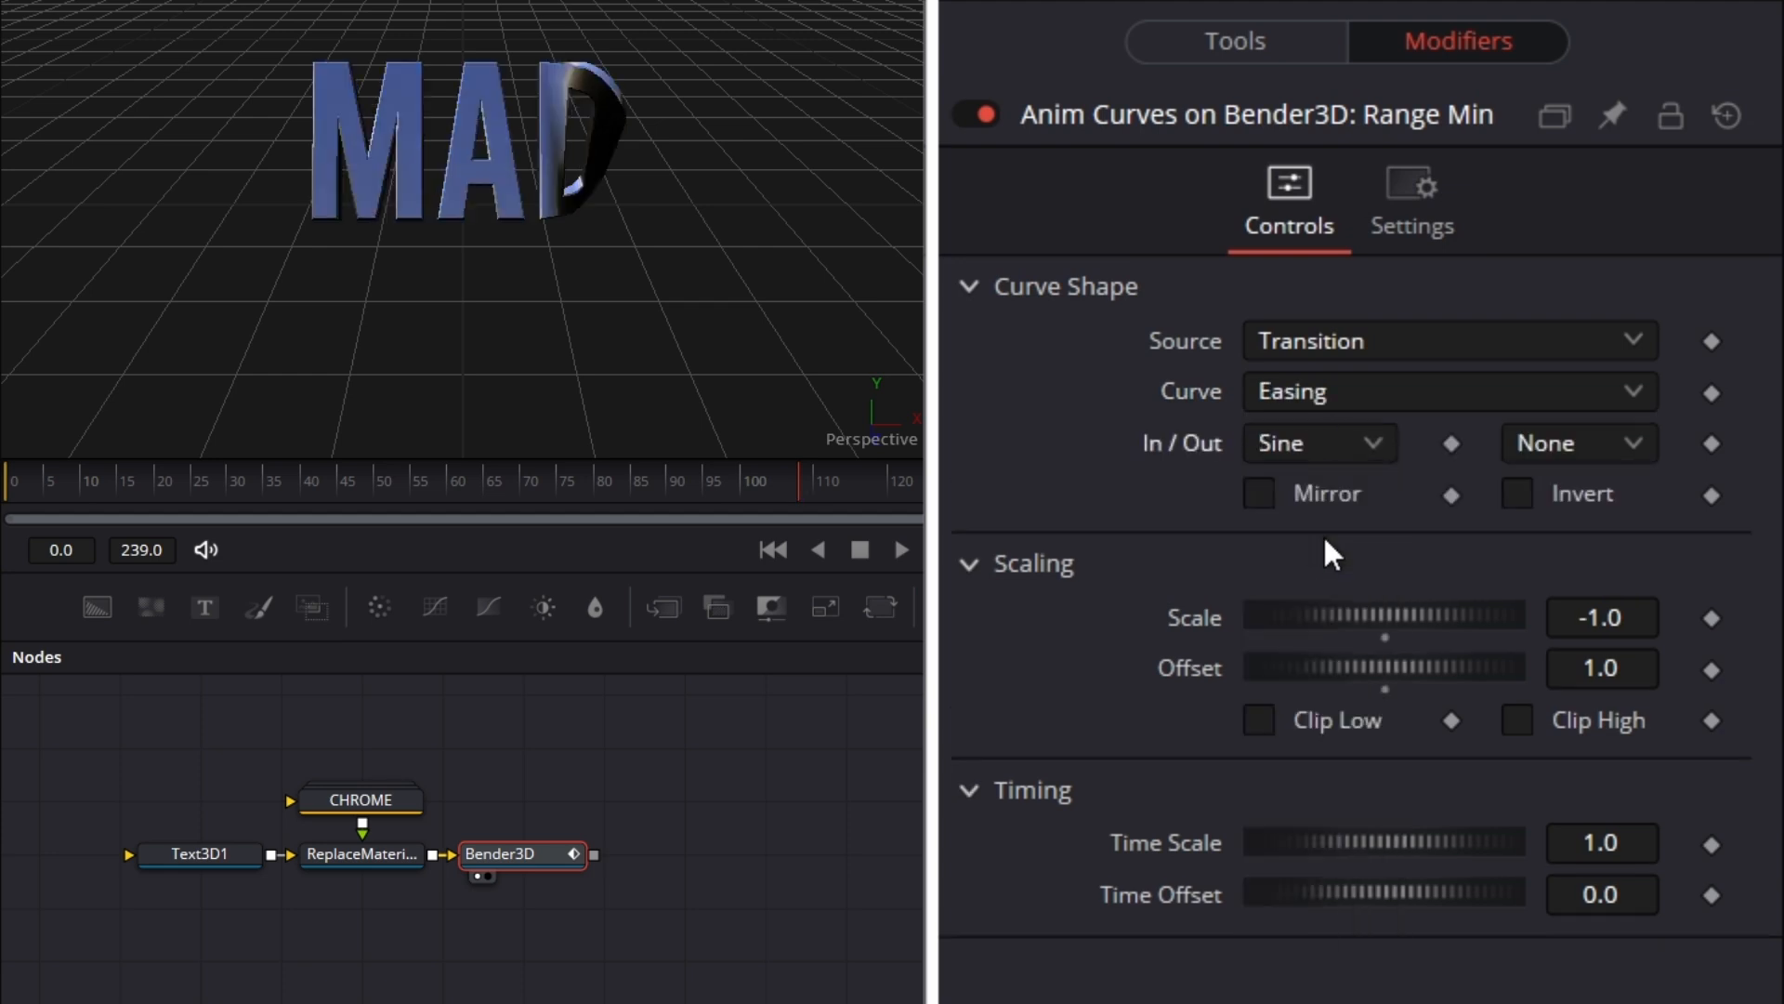
left_click(1575, 442)
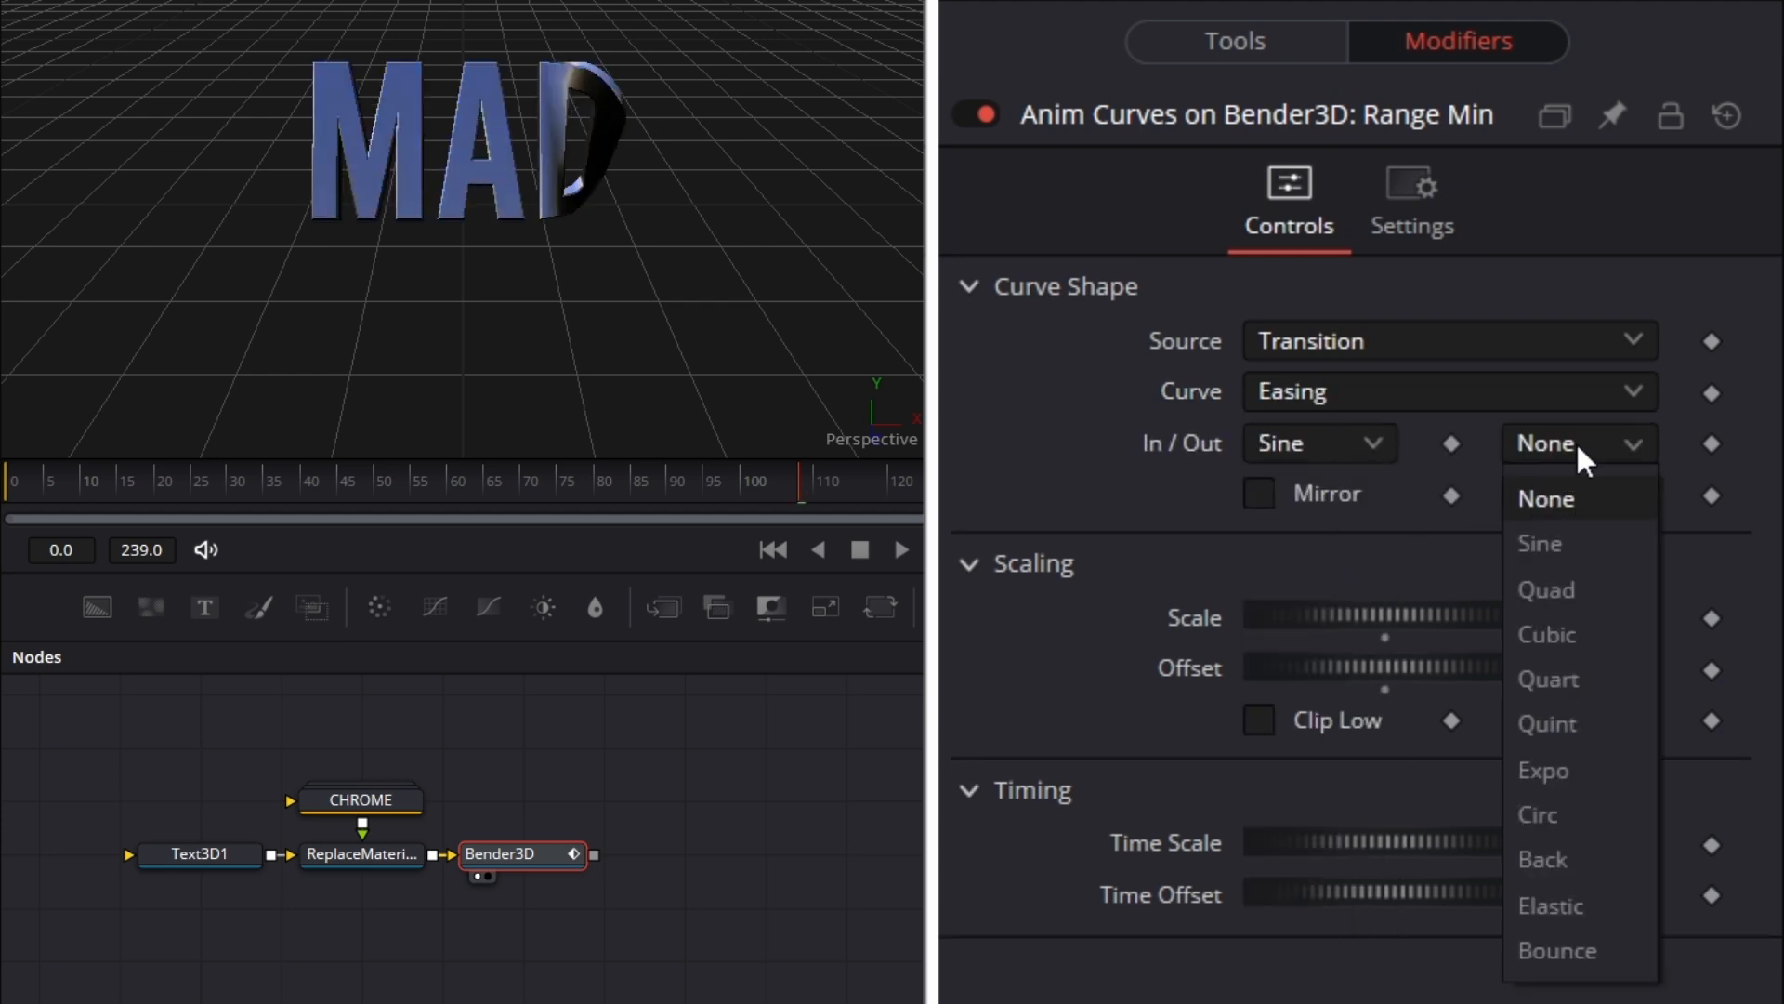
left_click(1591, 546)
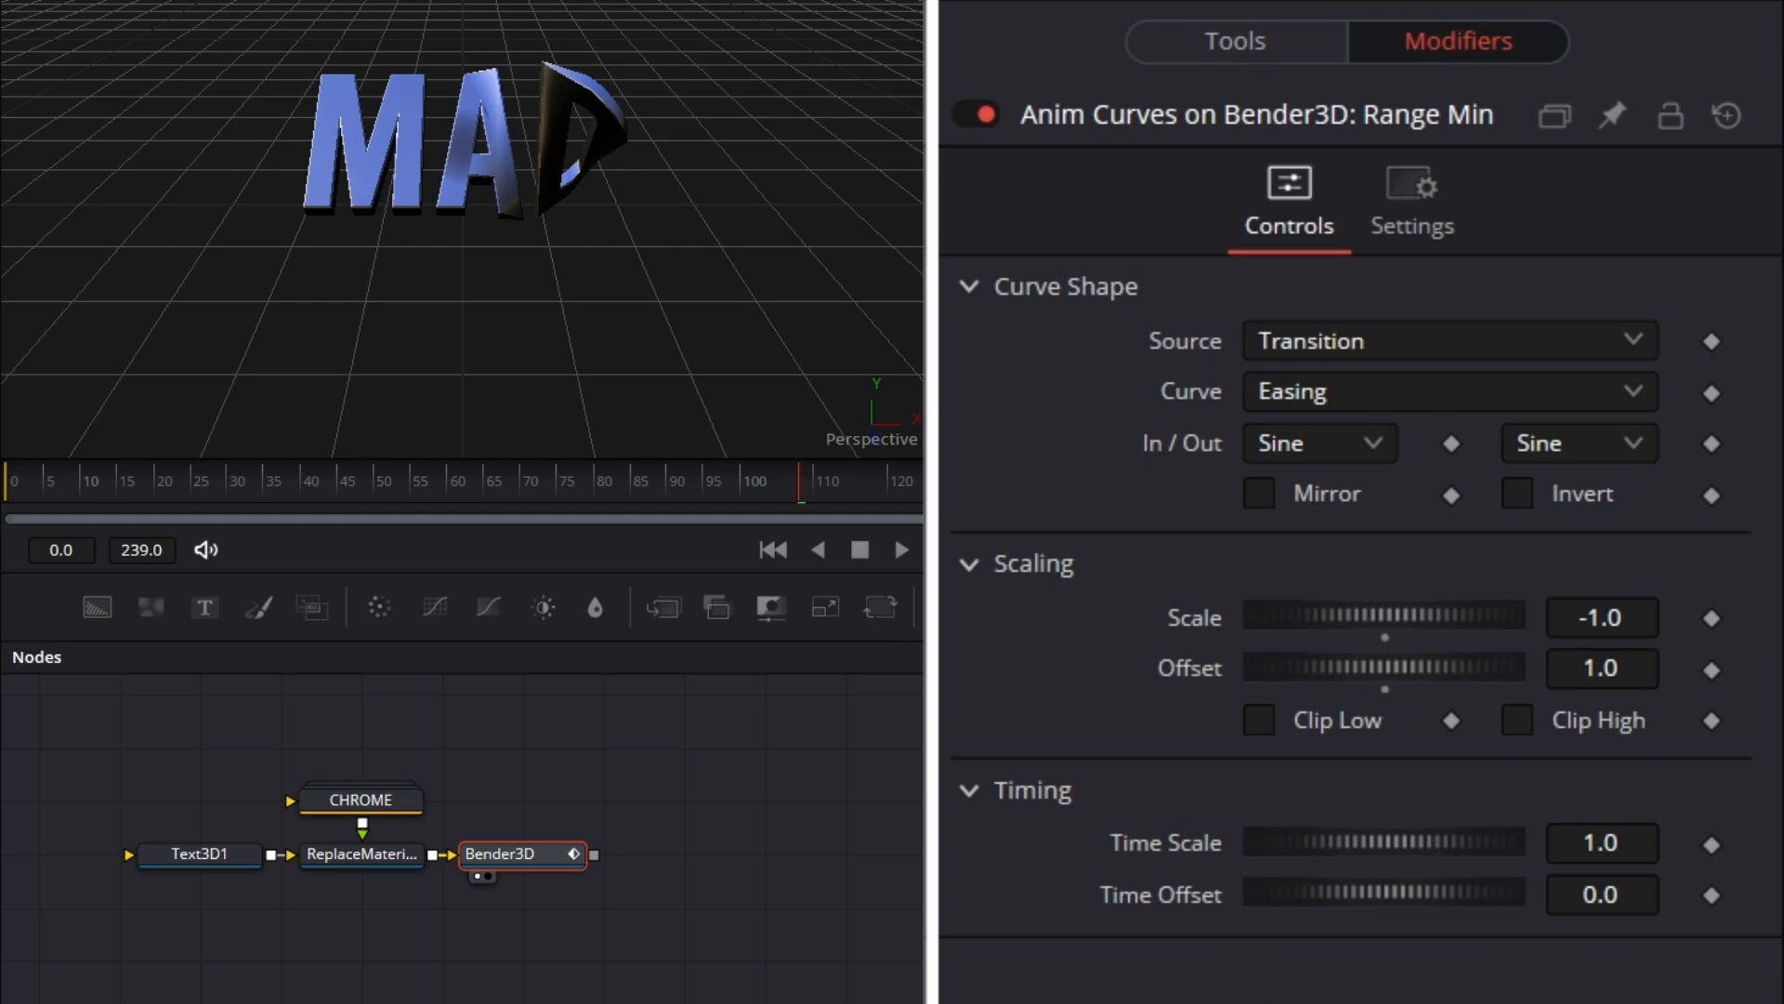
Set the Range Min modifier's time scale to 1.1 and play back the twist animation near the start
left_click(1634, 843)
key("BackSpace")
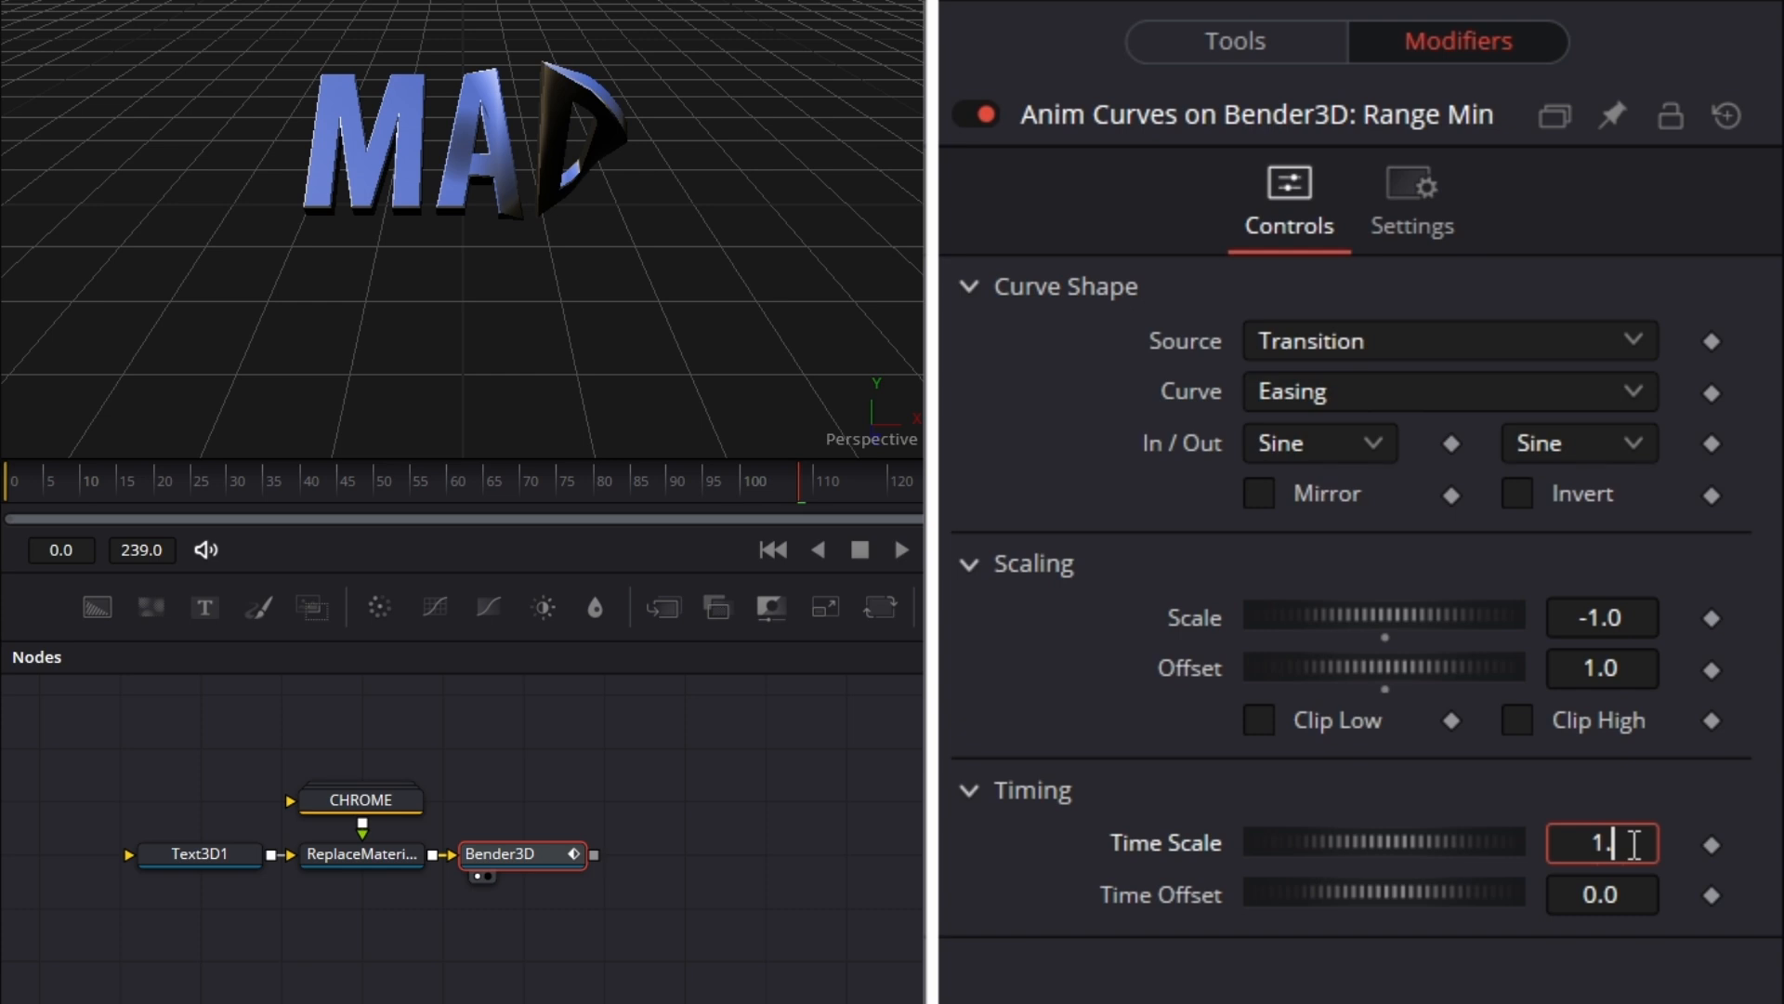
type("1")
key("Tab")
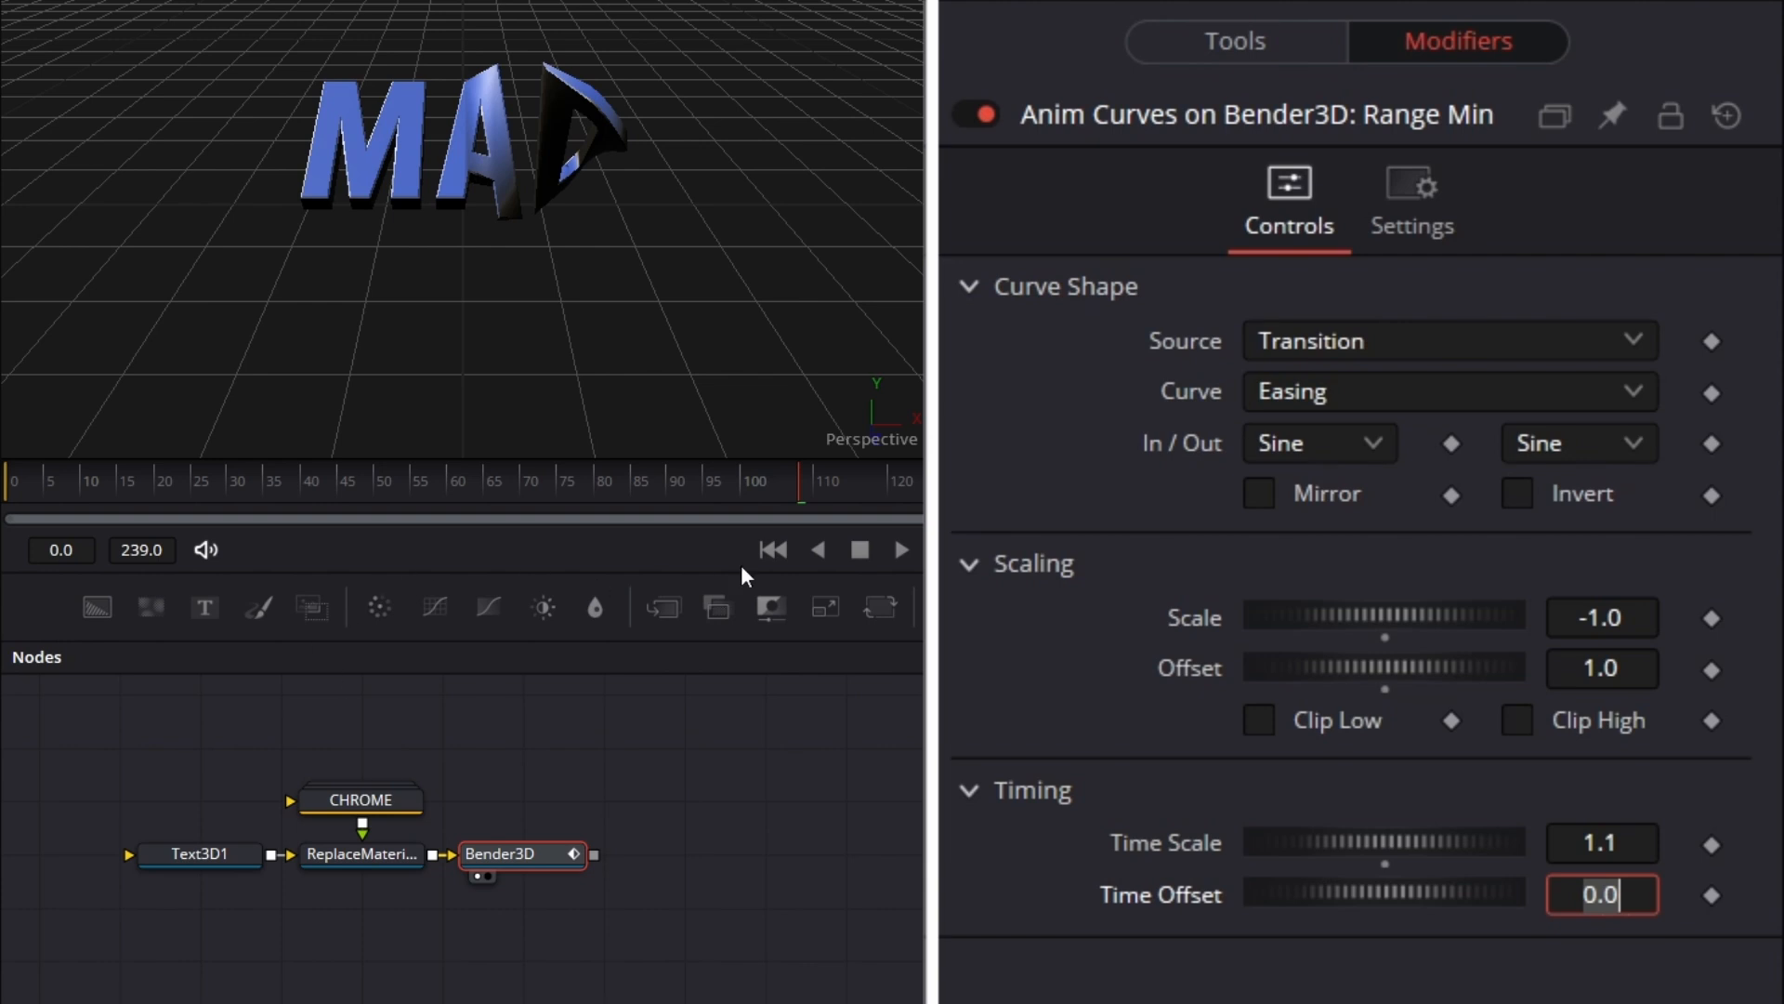
left_click(73, 483)
left_click(900, 550)
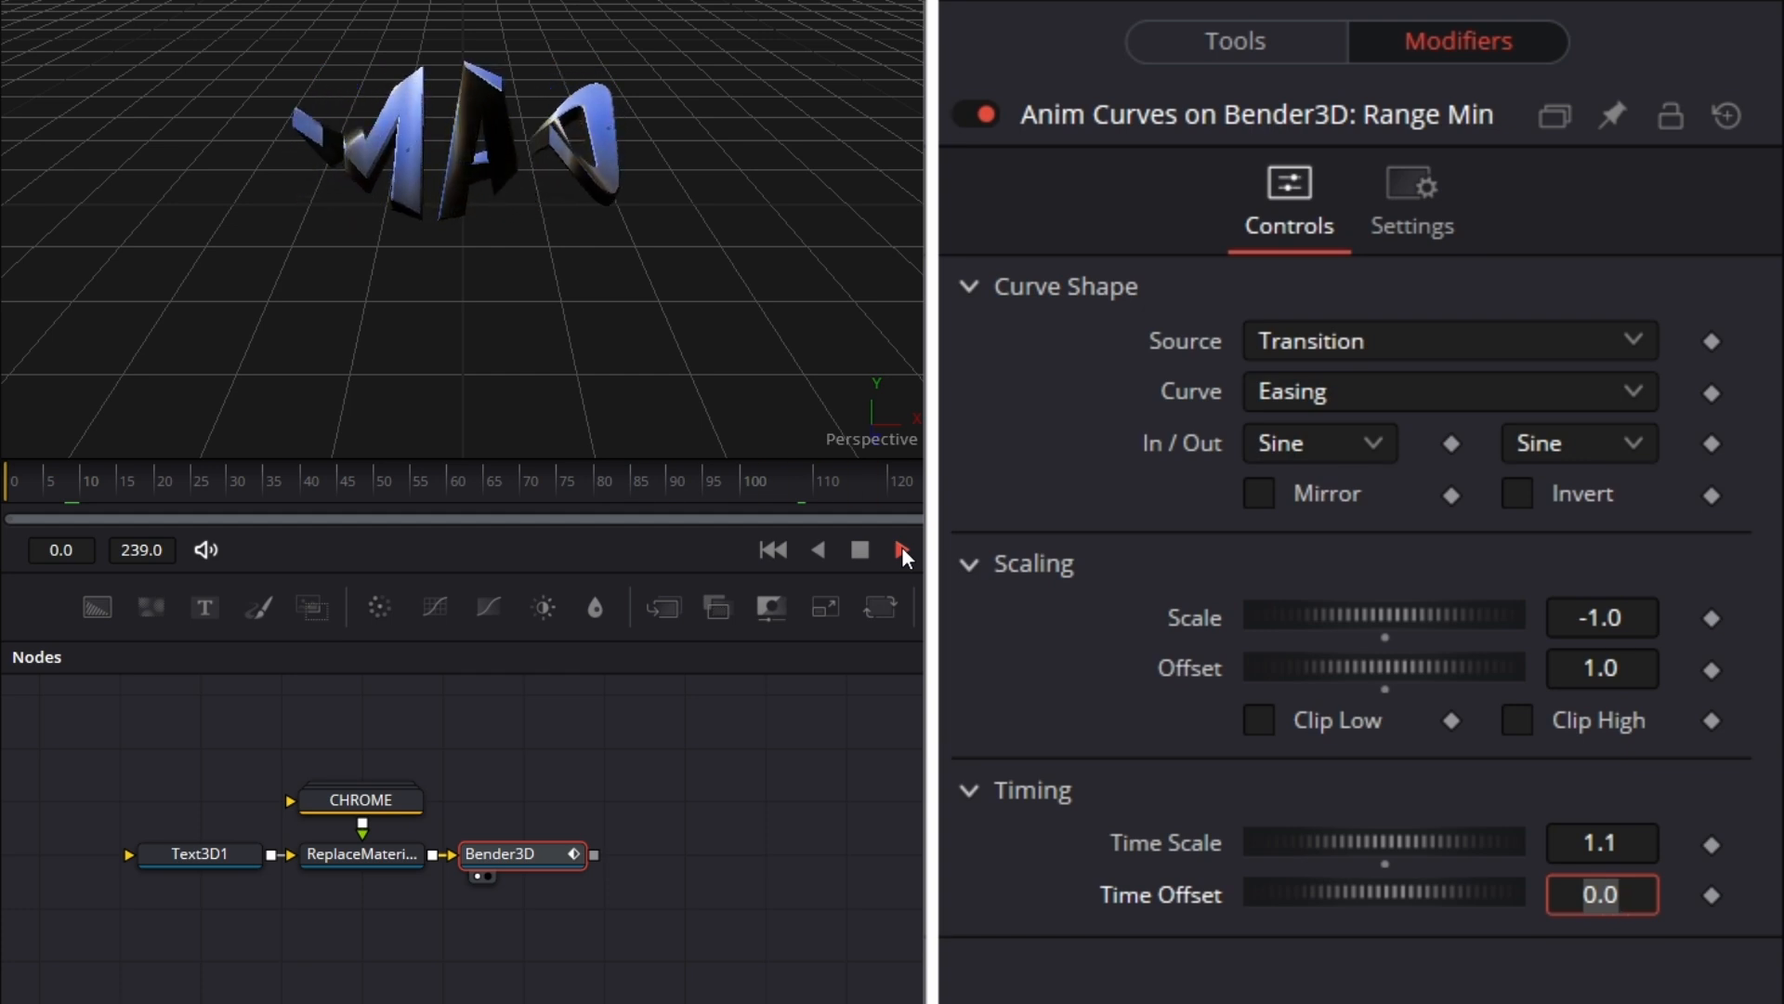
left_click(902, 550)
Scrub through the animation and try lowering the Bender 3D twist amount to 0.03
left_click(1248, 39)
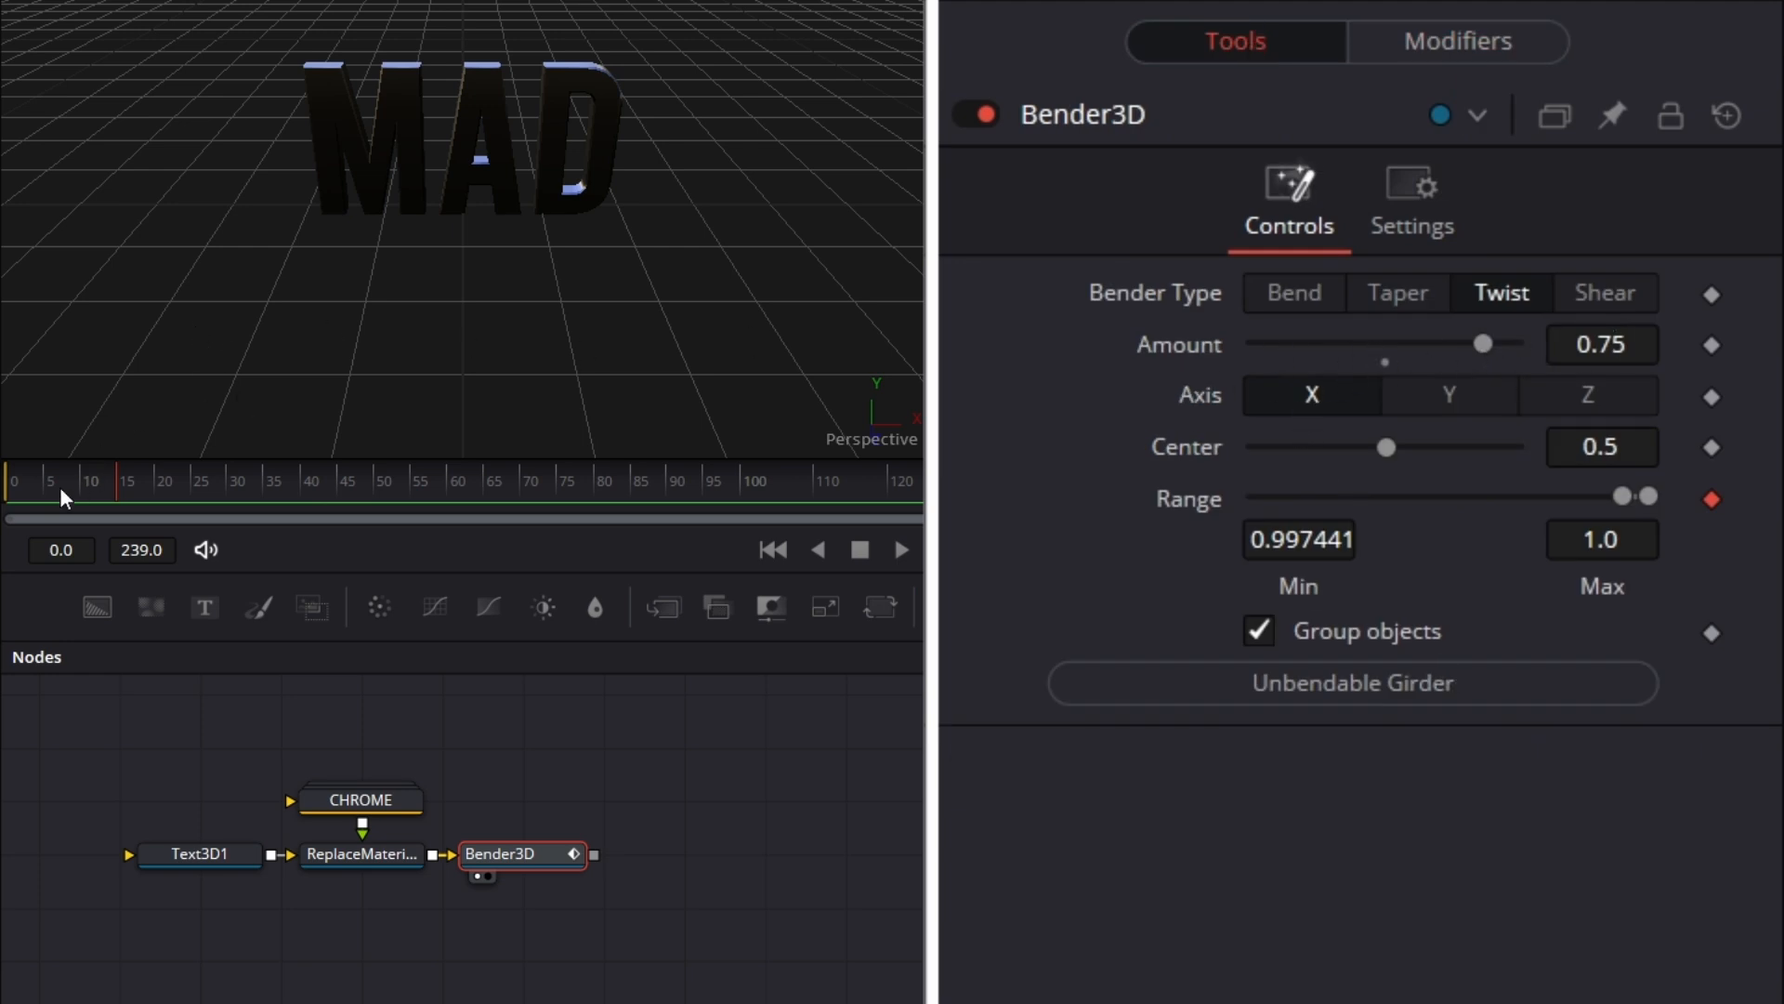
left_click_drag(63, 485, 699, 489)
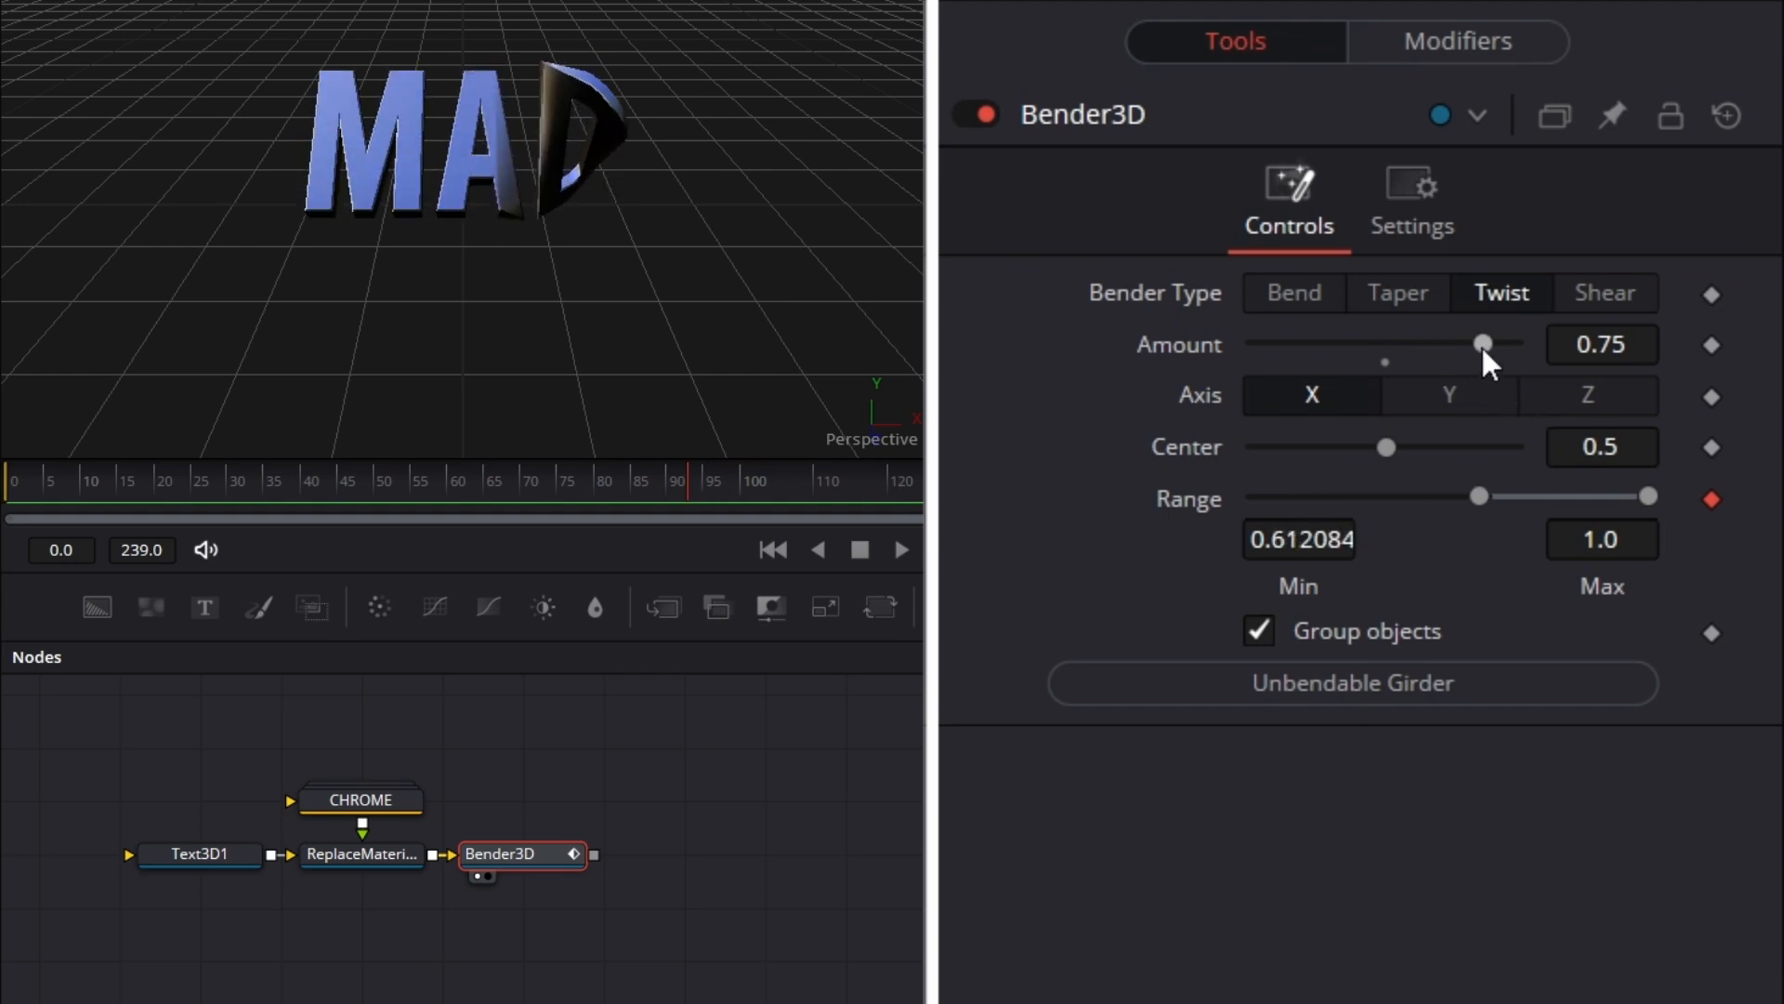
left_click_drag(1484, 344, 1355, 379)
Modify the Bender 3D amount with Anim Curves and show the new modifier's controls
right_click(1175, 342)
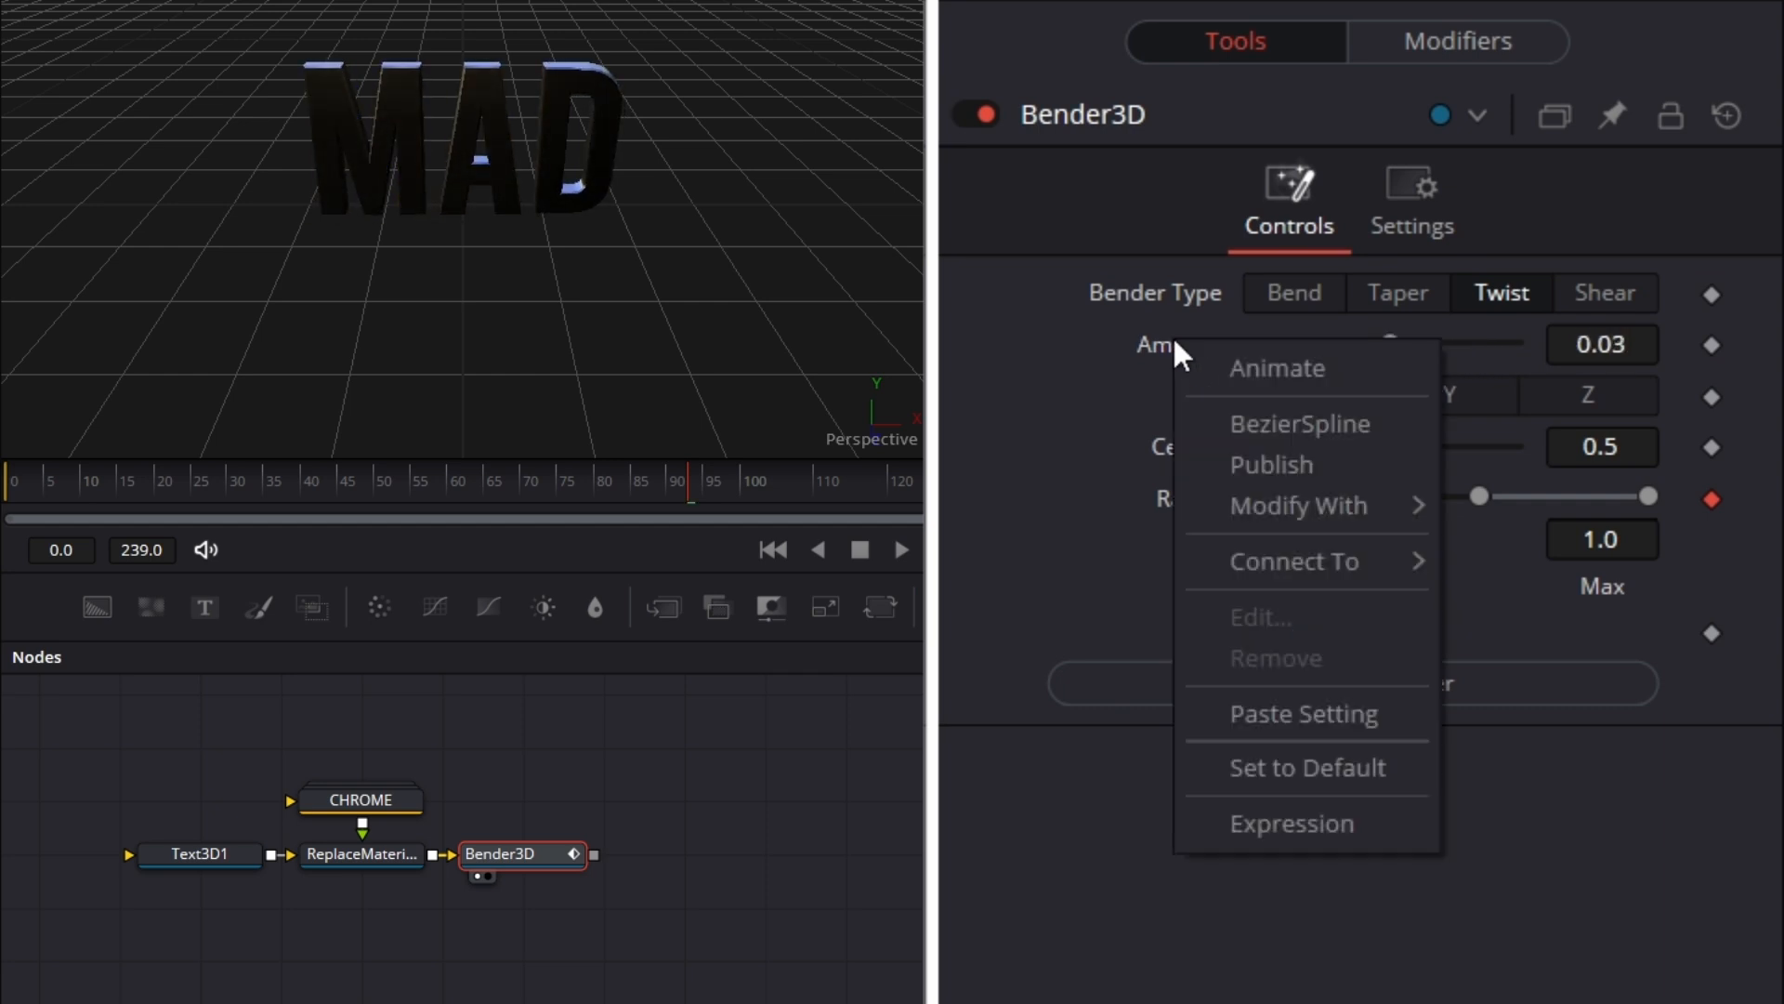
mouse_move(1342, 502)
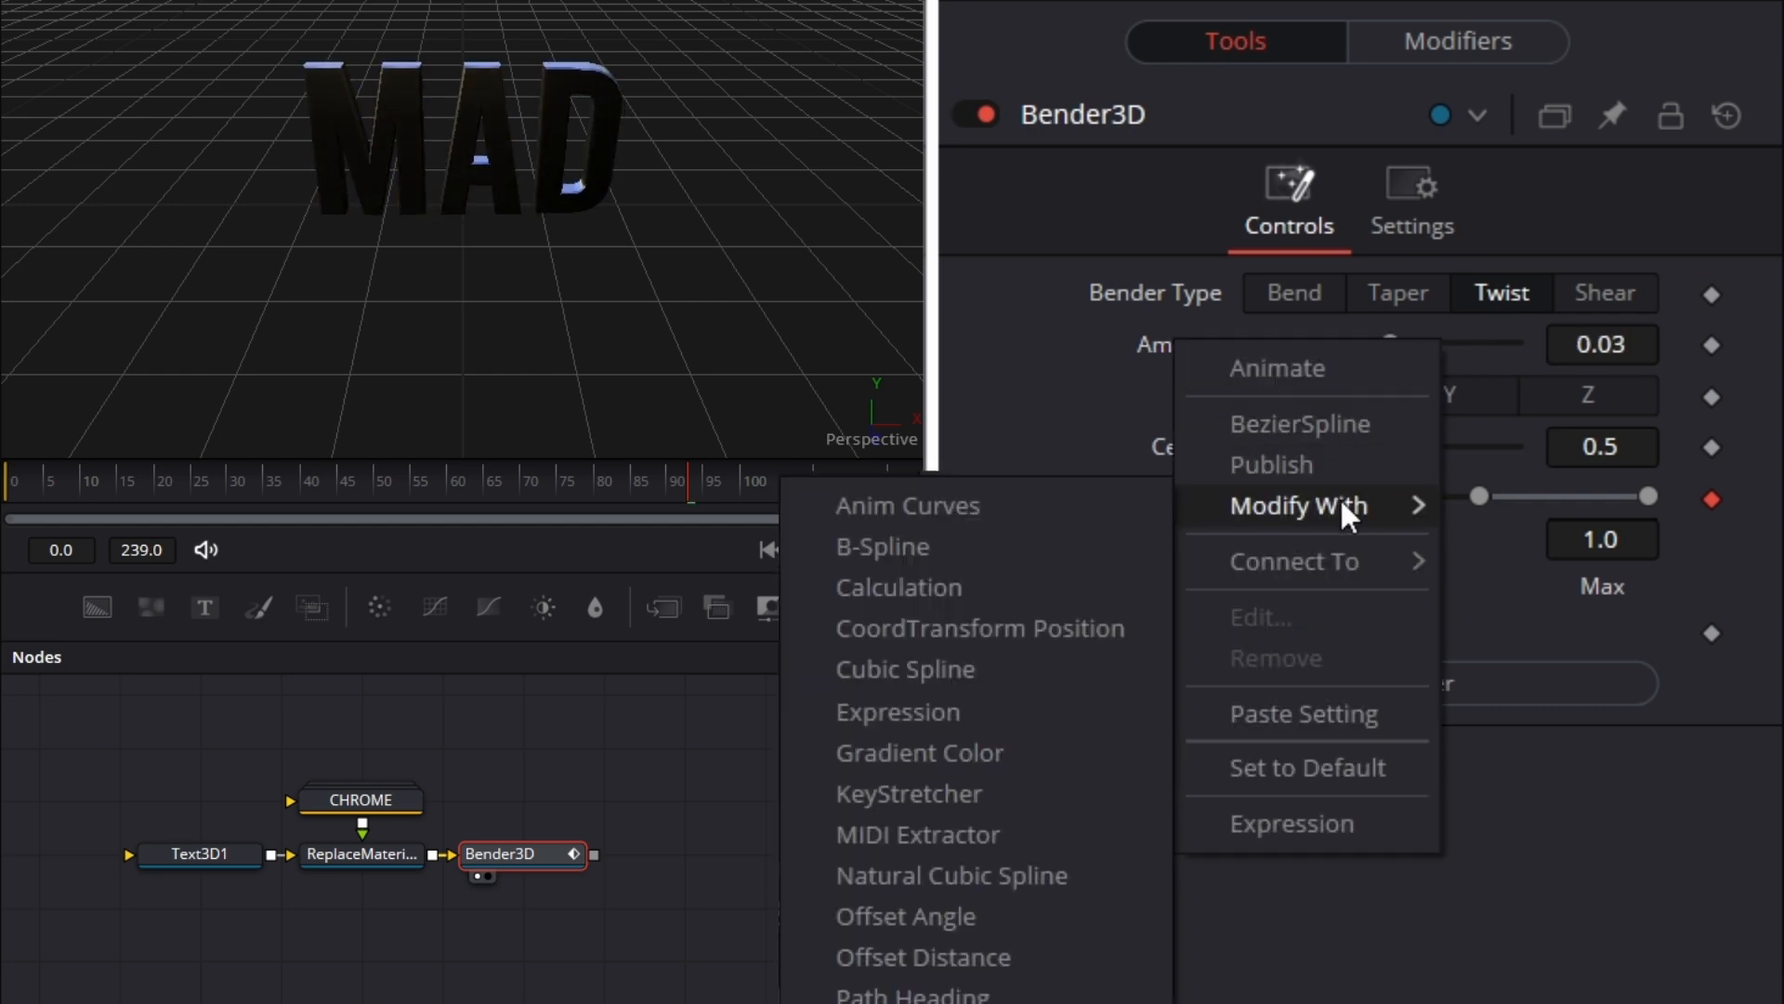
left_click(1028, 512)
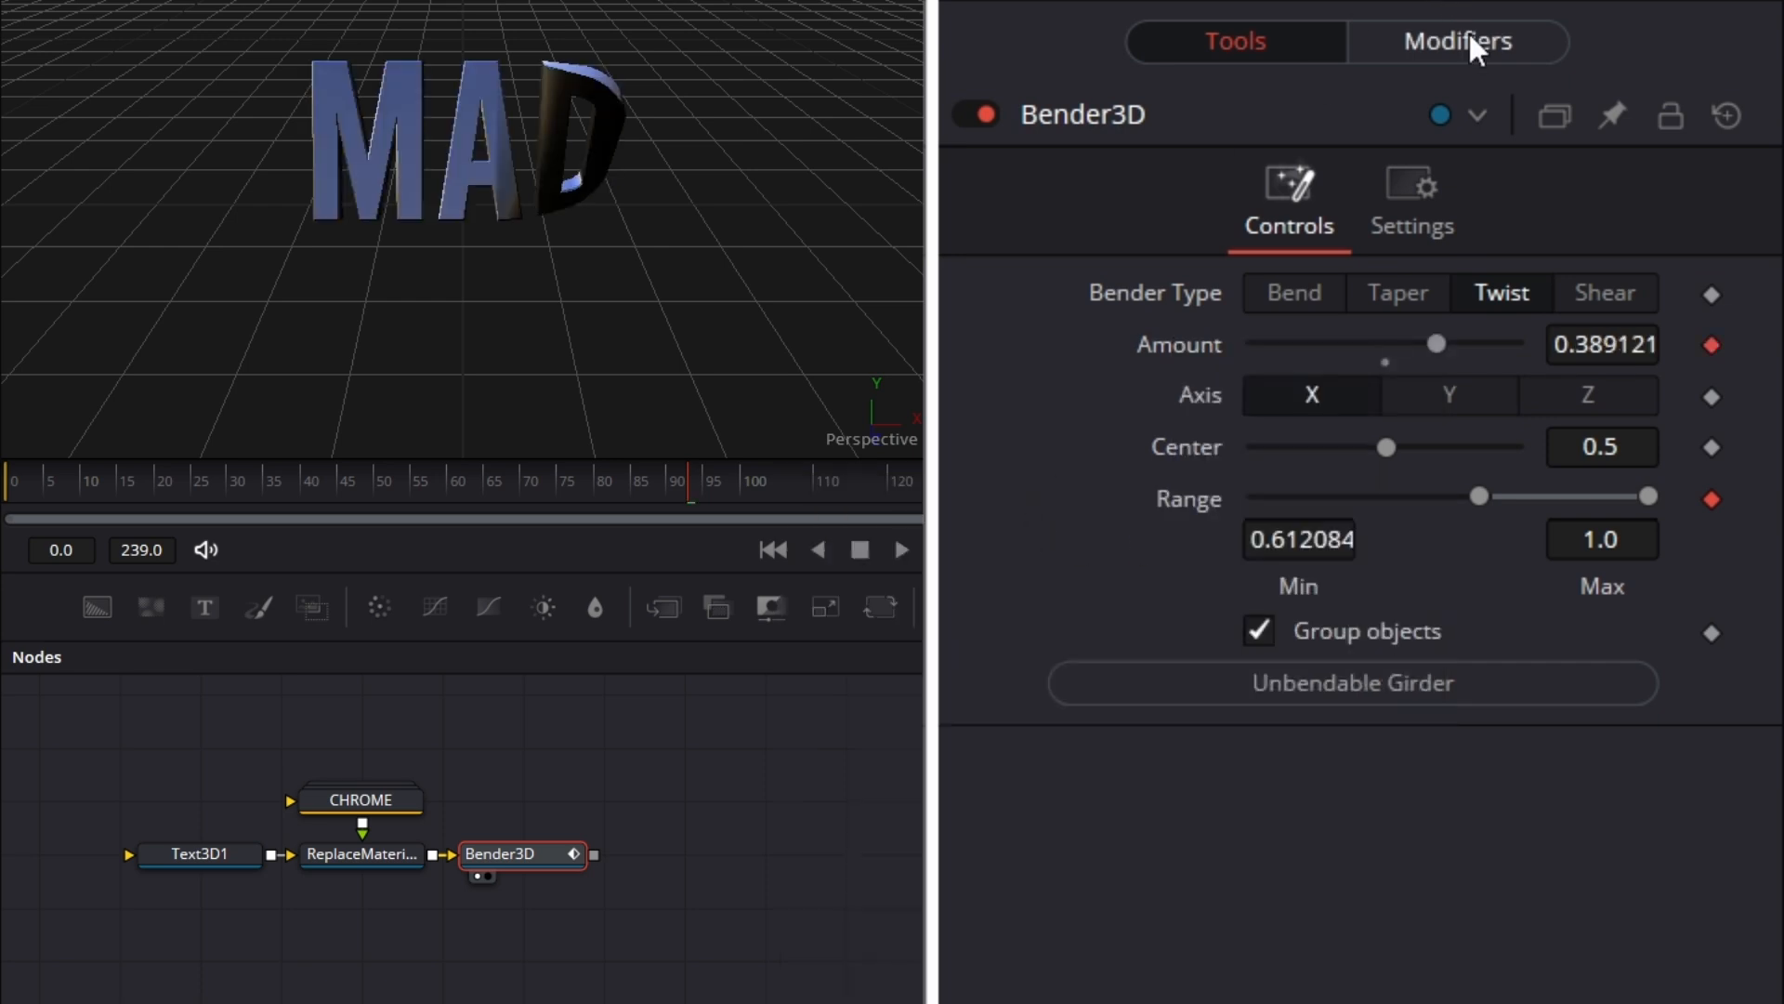
left_click(1469, 35)
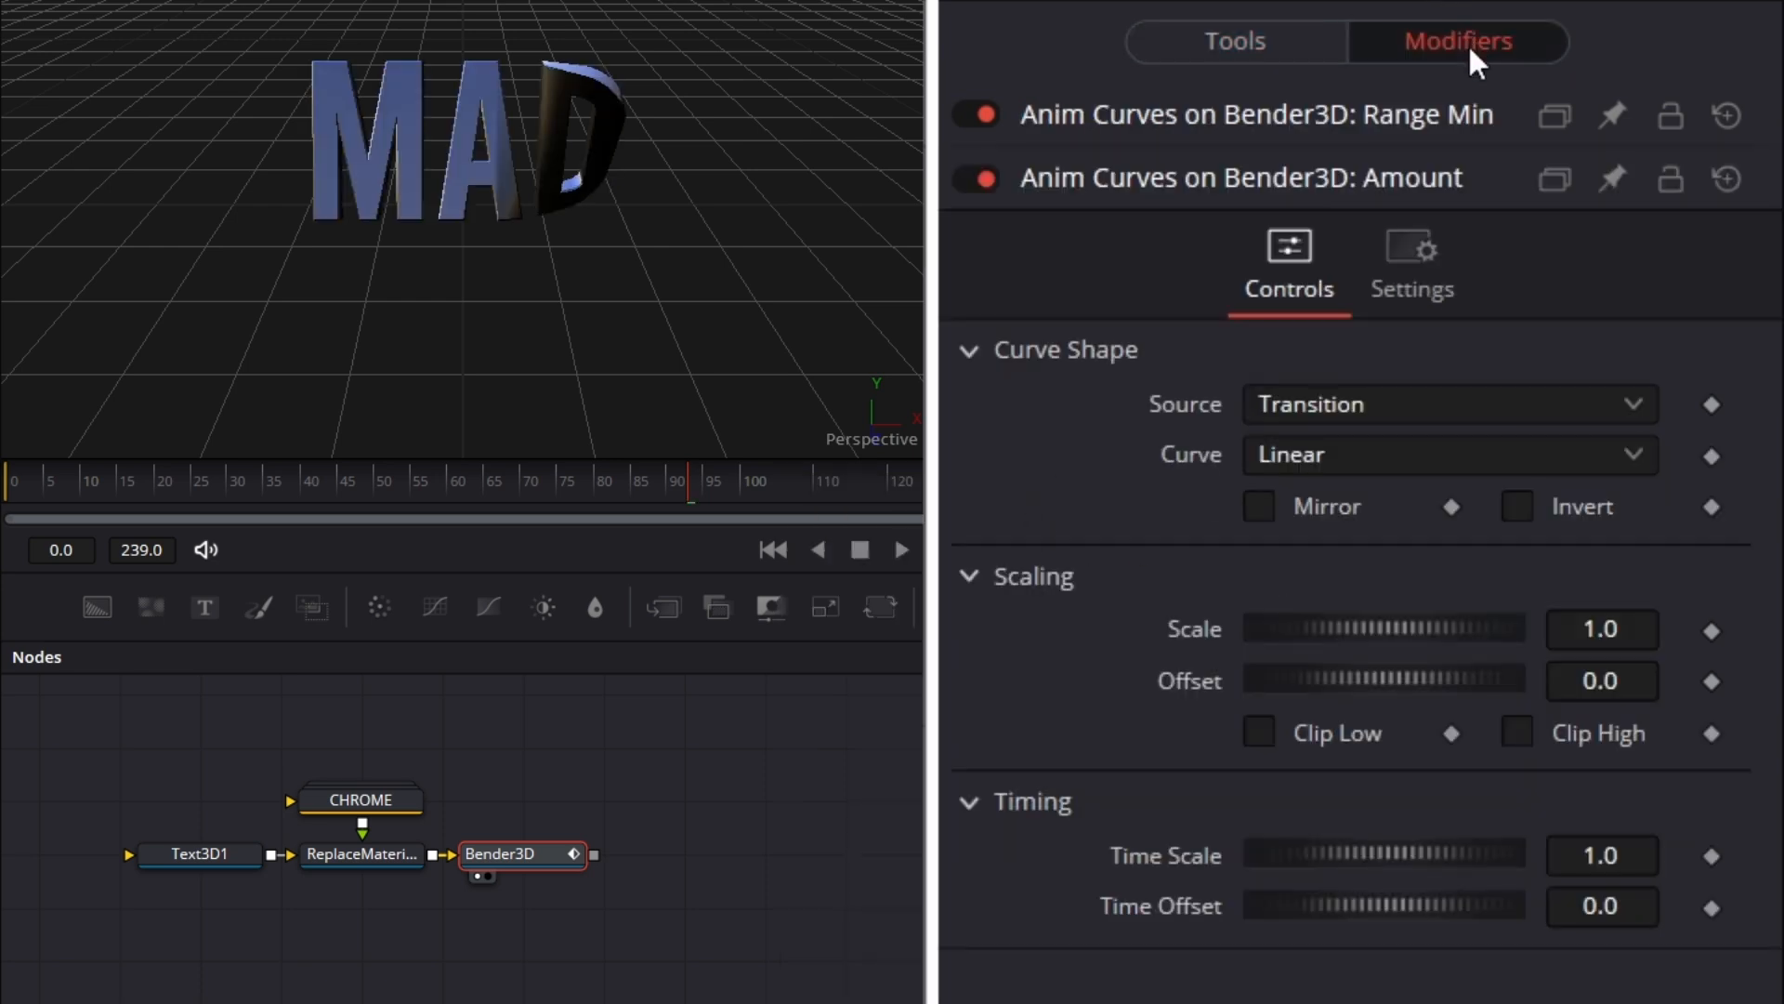
Set the Amount modifier's scaling offset to 0.75 and its scale to -0.75
left_click(1628, 688)
type("0.75")
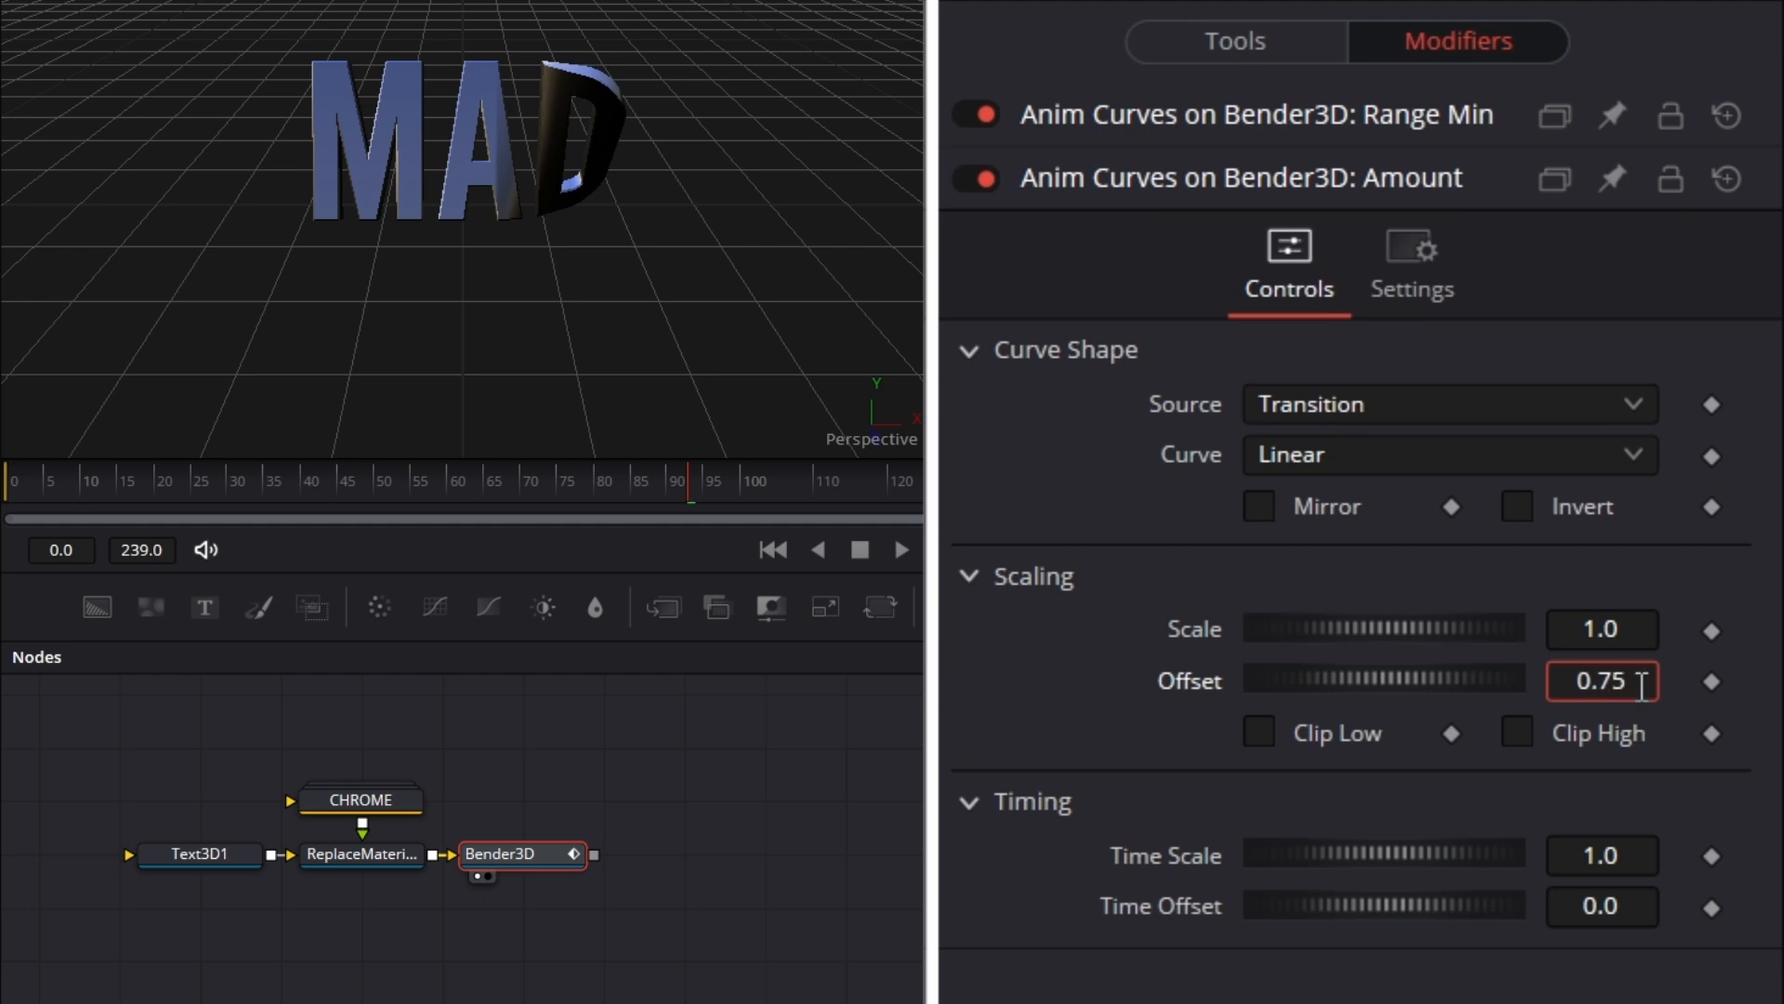
left_click(1635, 629)
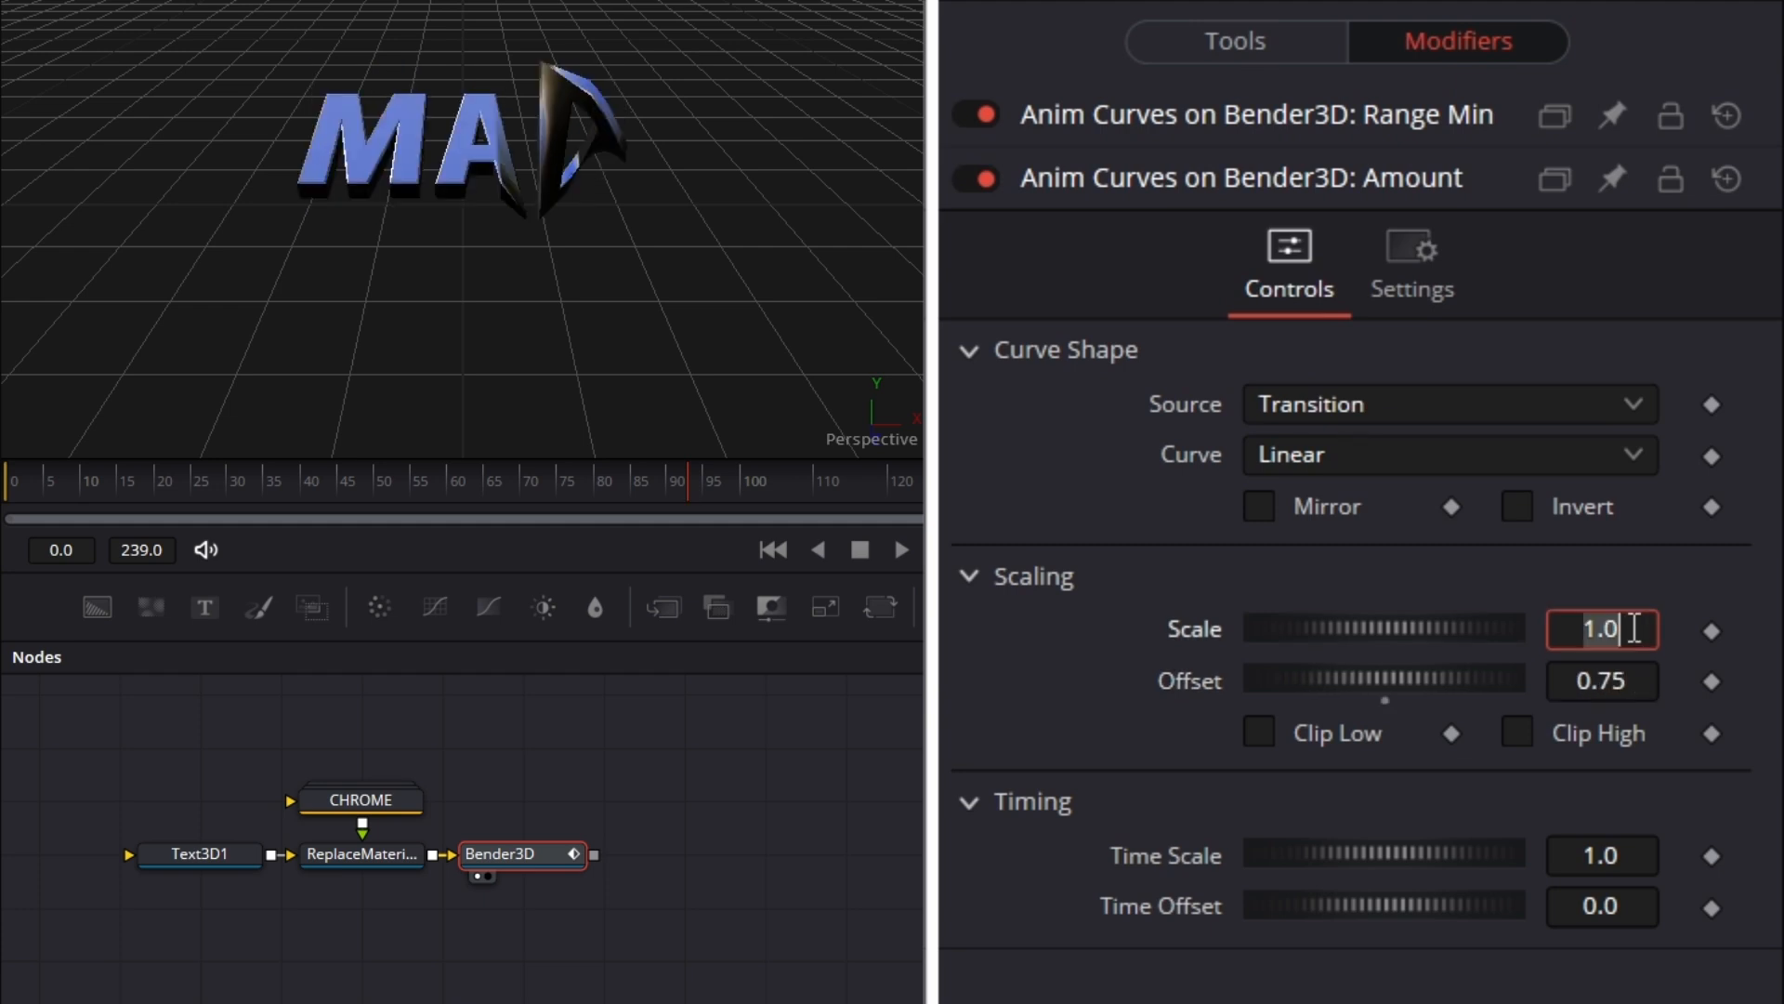
type("-0.75")
left_click(1224, 571)
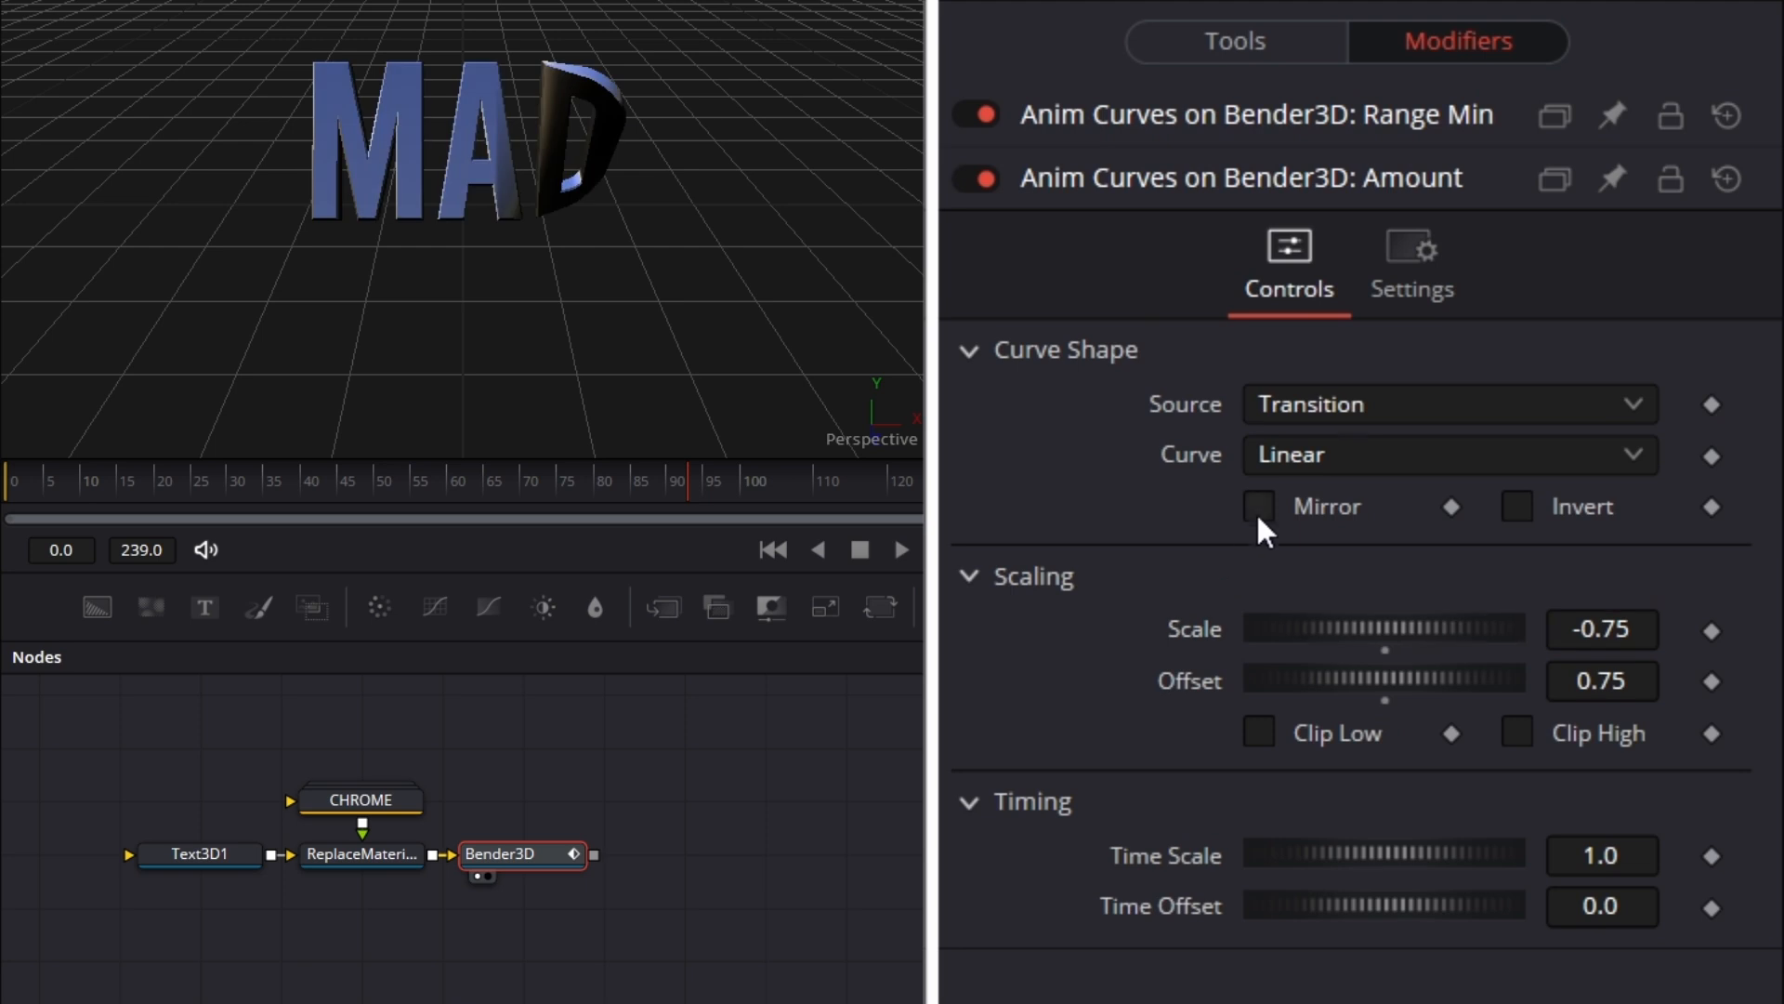
Switch the Amount modifier's curve to Easing with Sine for both In and Out
left_click(1348, 453)
left_click(1318, 554)
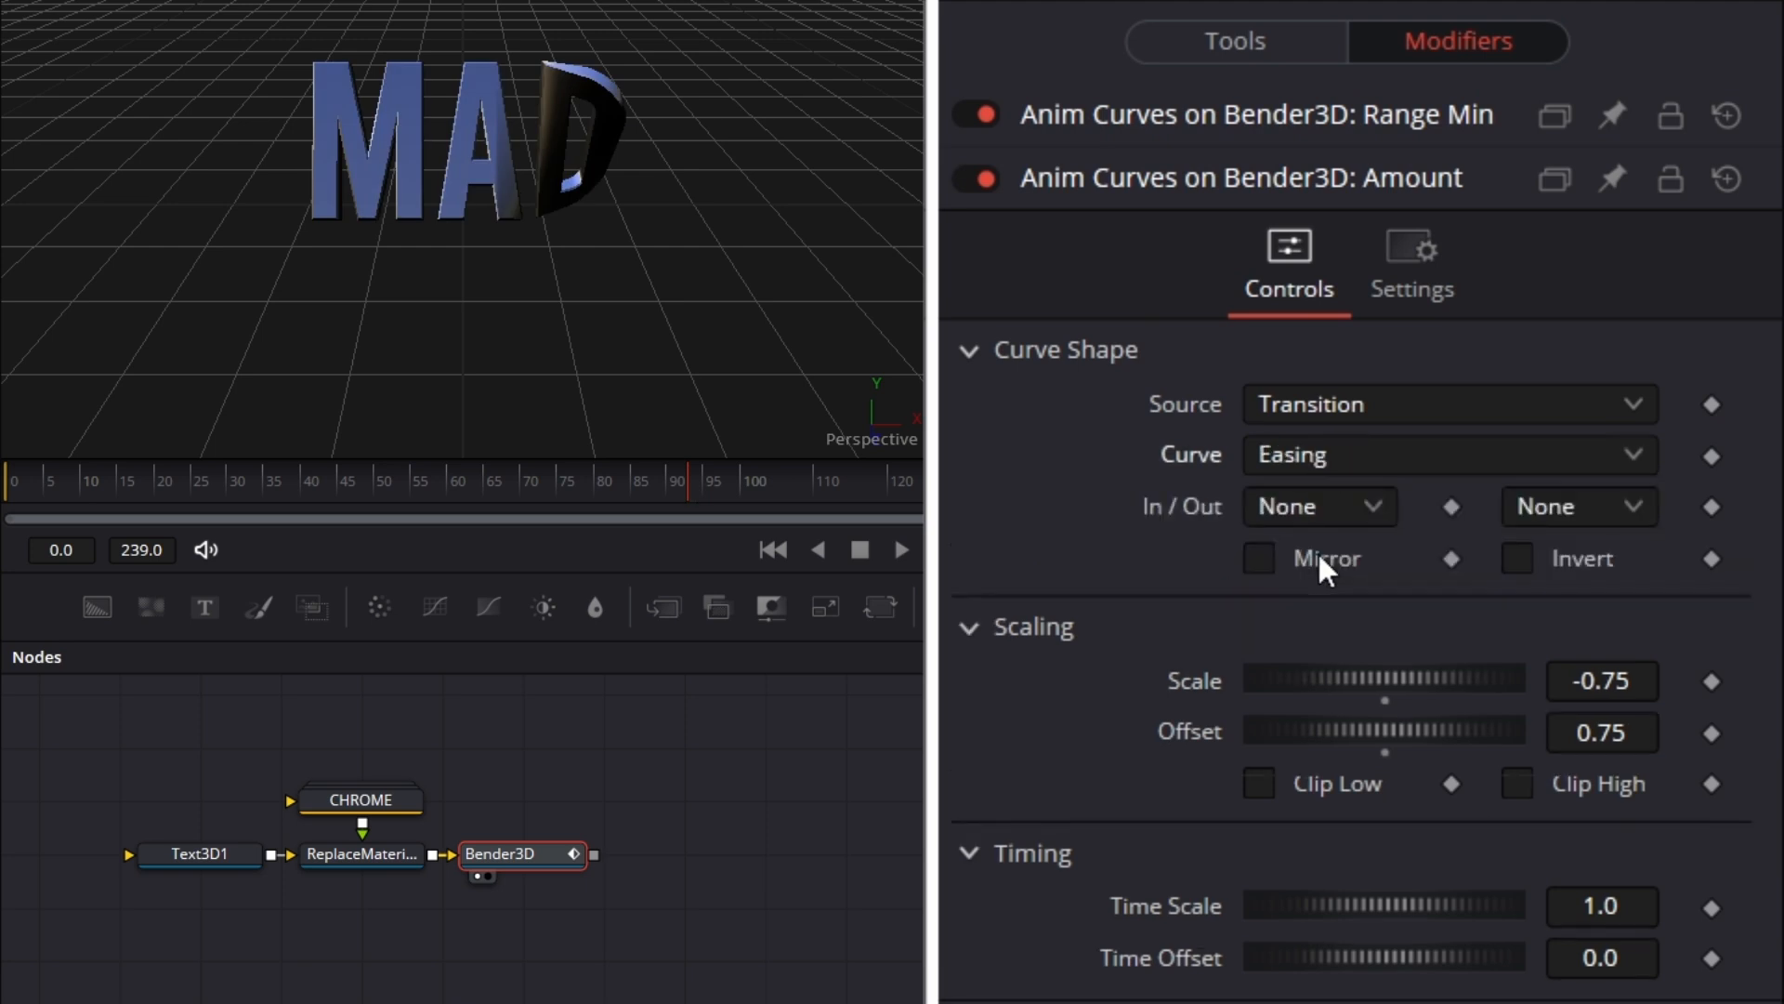
left_click(1341, 506)
left_click(1327, 603)
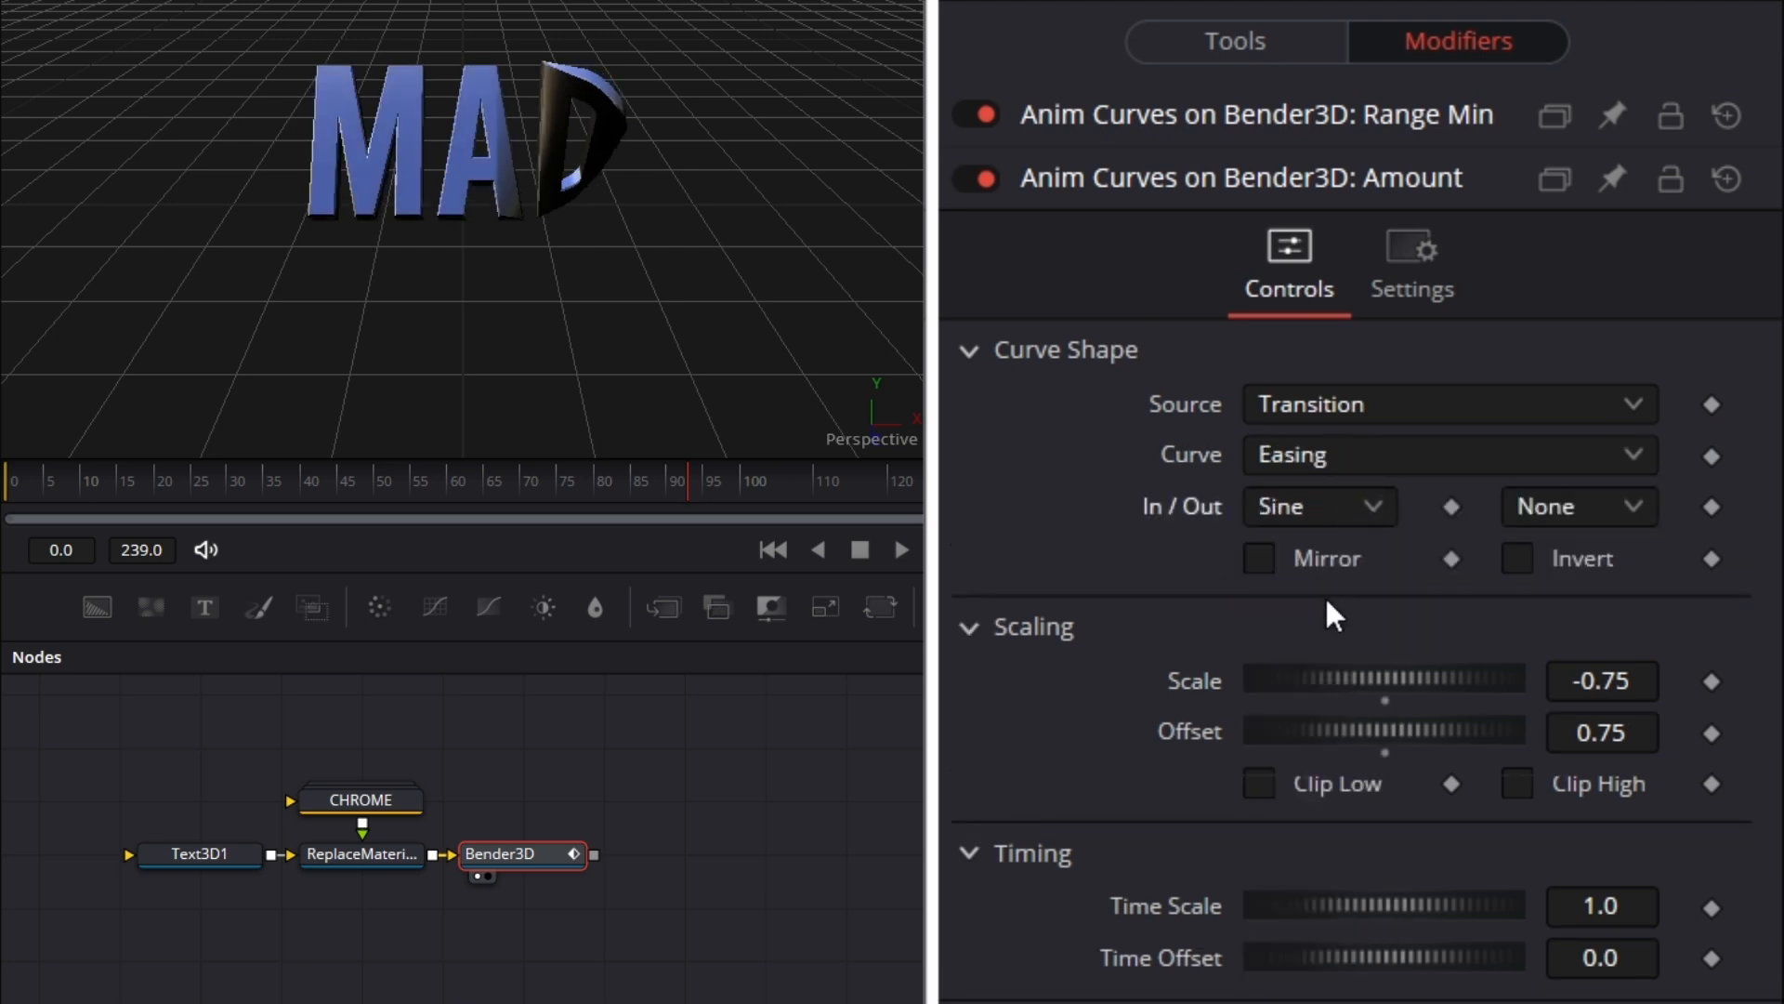
left_click(1579, 514)
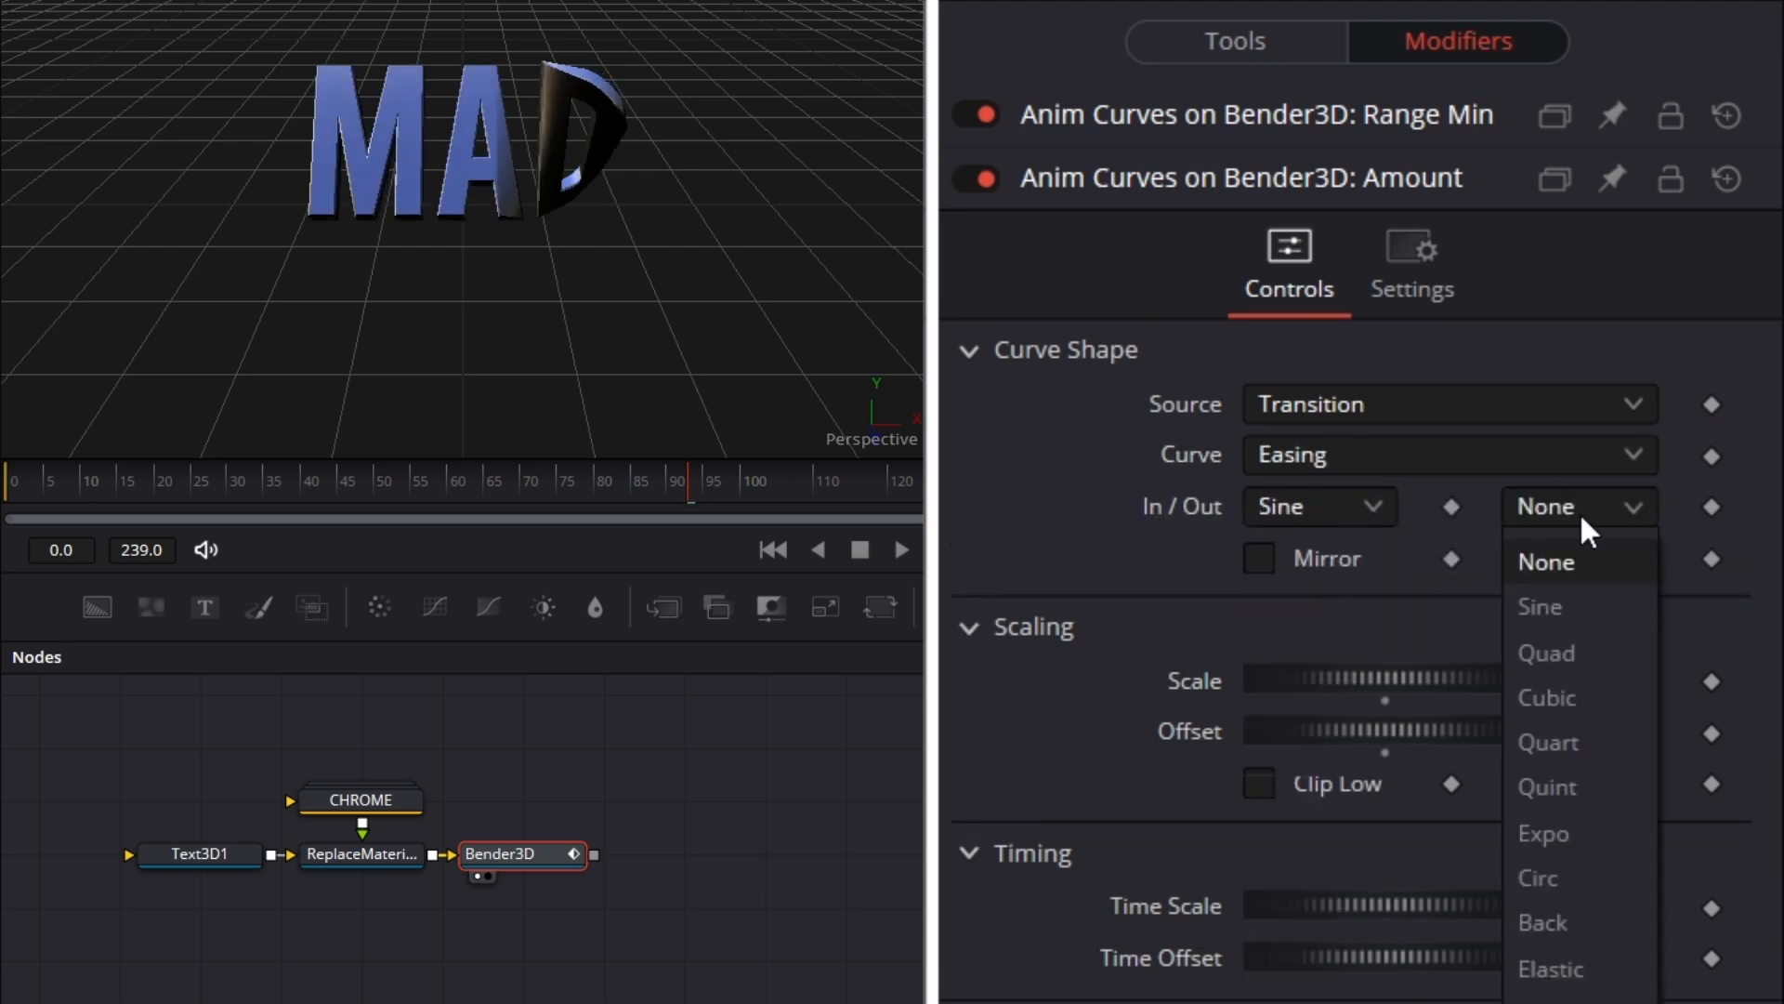
left_click(1577, 603)
Set the Amount modifier's time scale to 1.1 and play back the animation from near the start
left_click(1630, 912)
key("BackSpace")
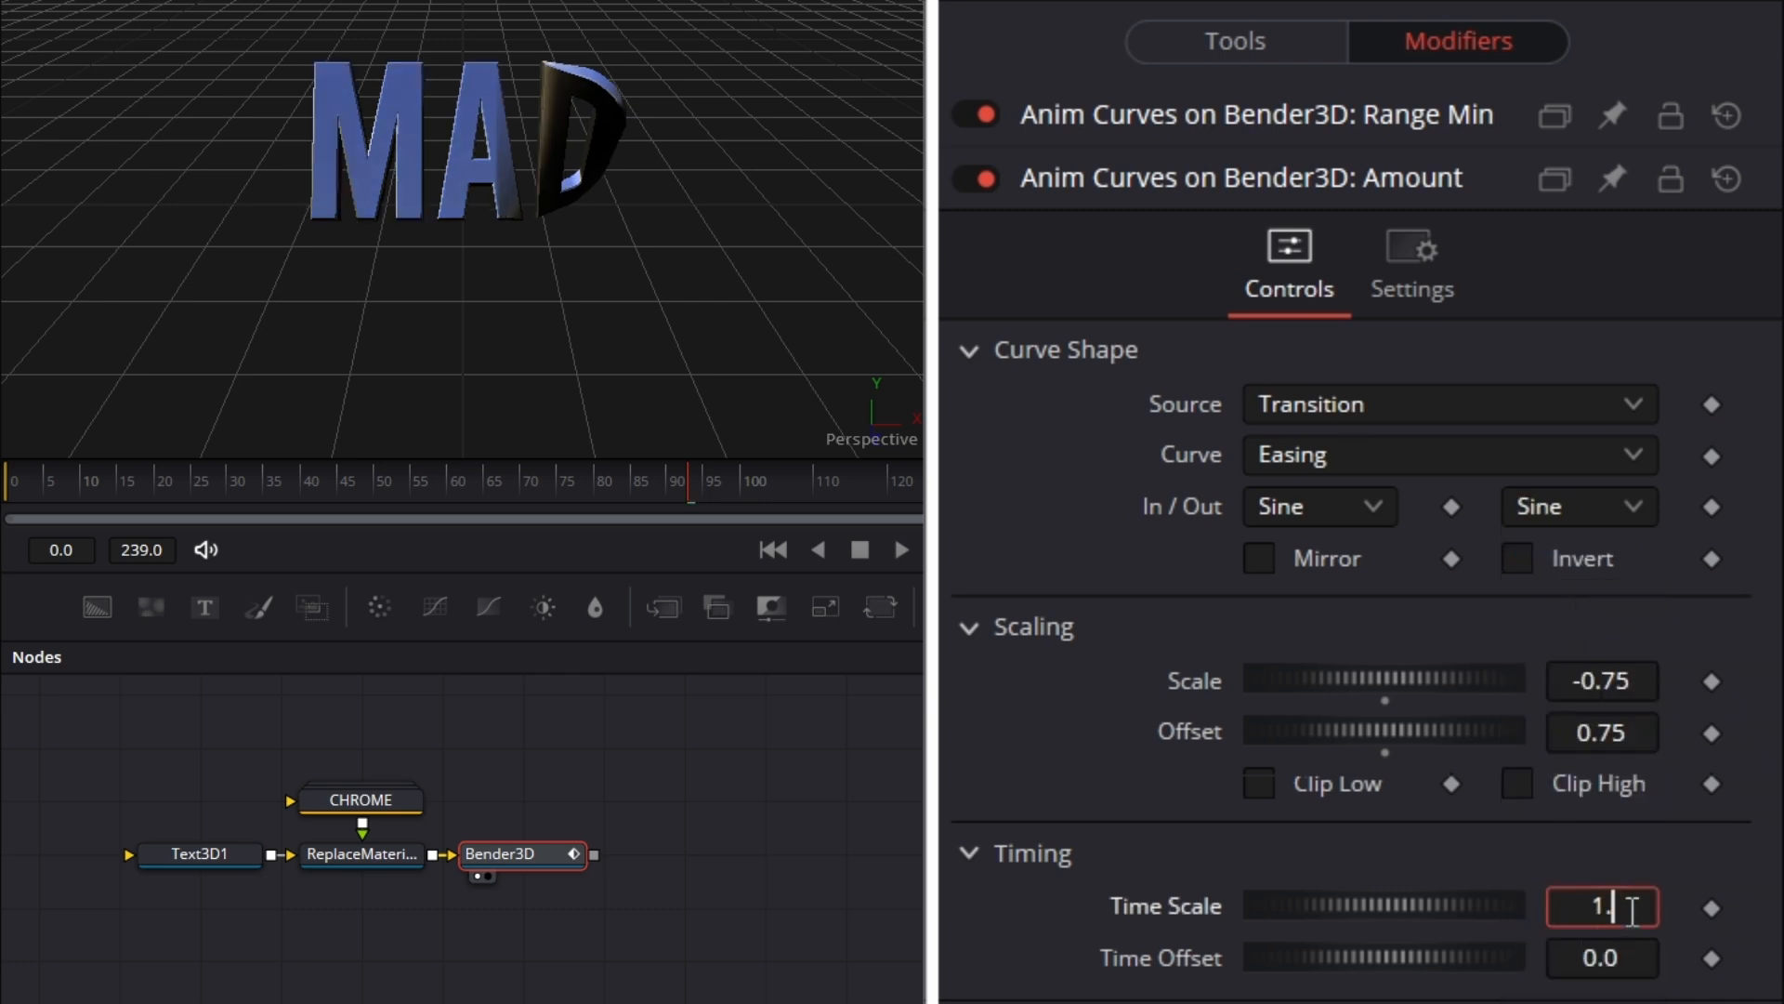
type("1")
key("Tab")
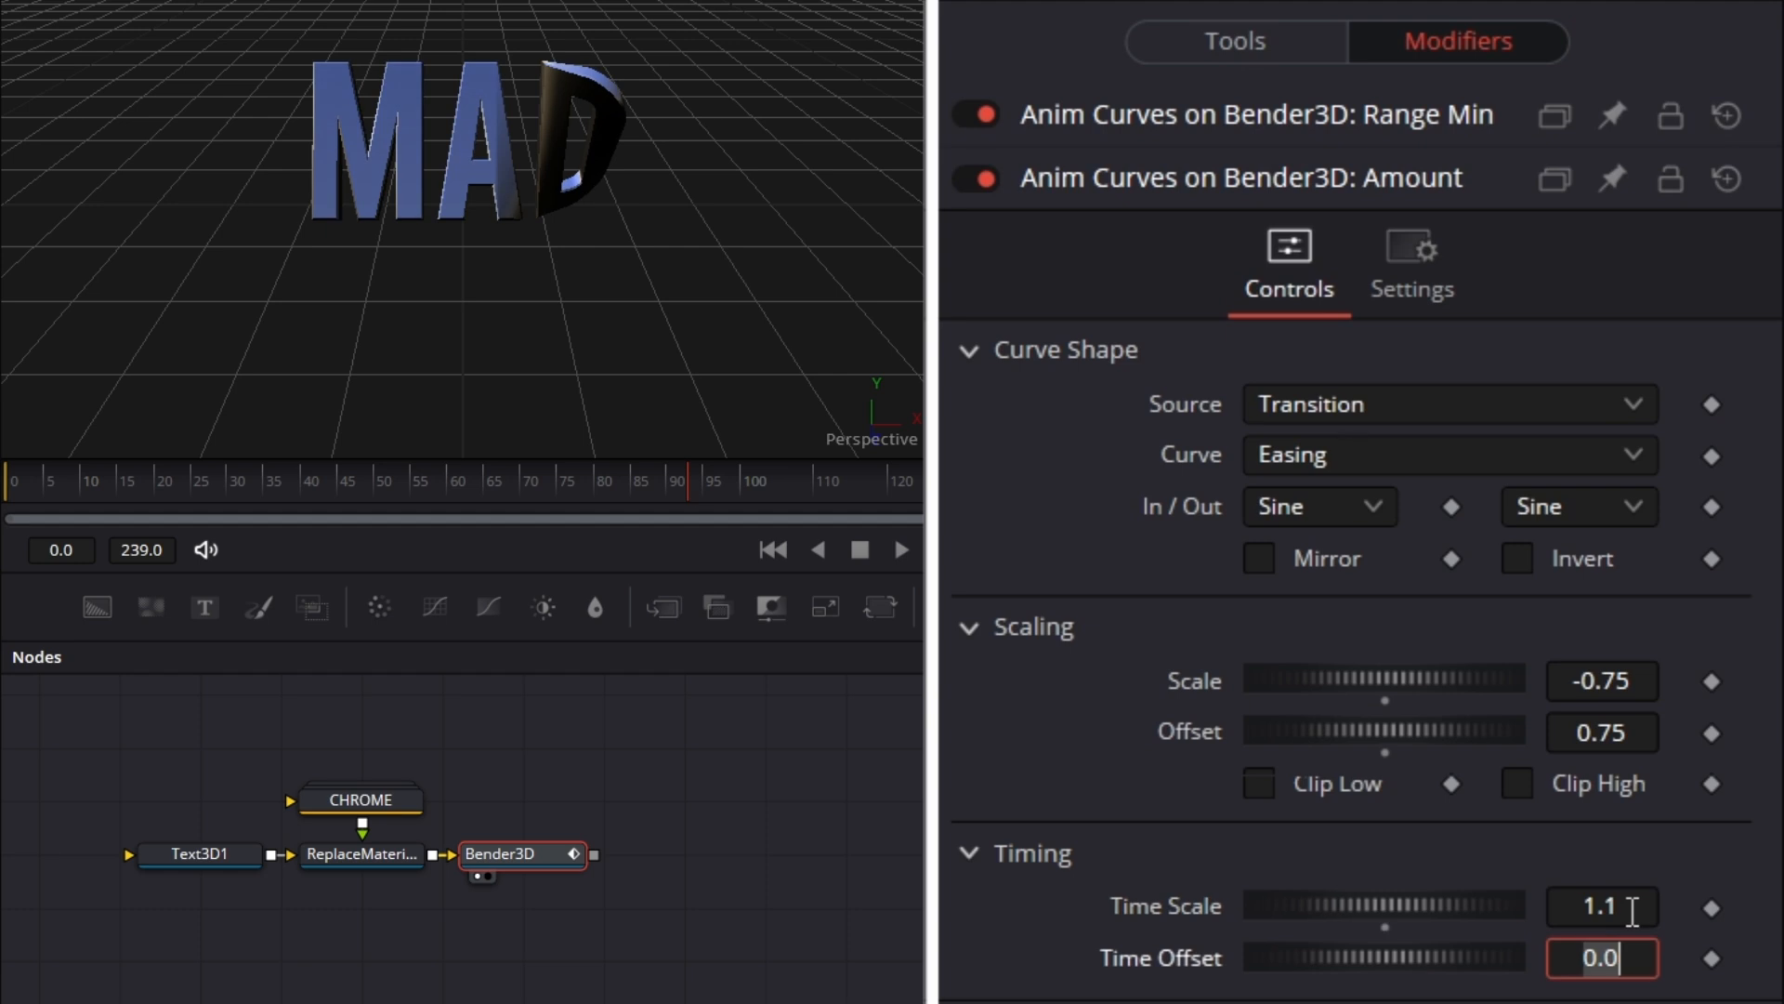
left_click(494, 842)
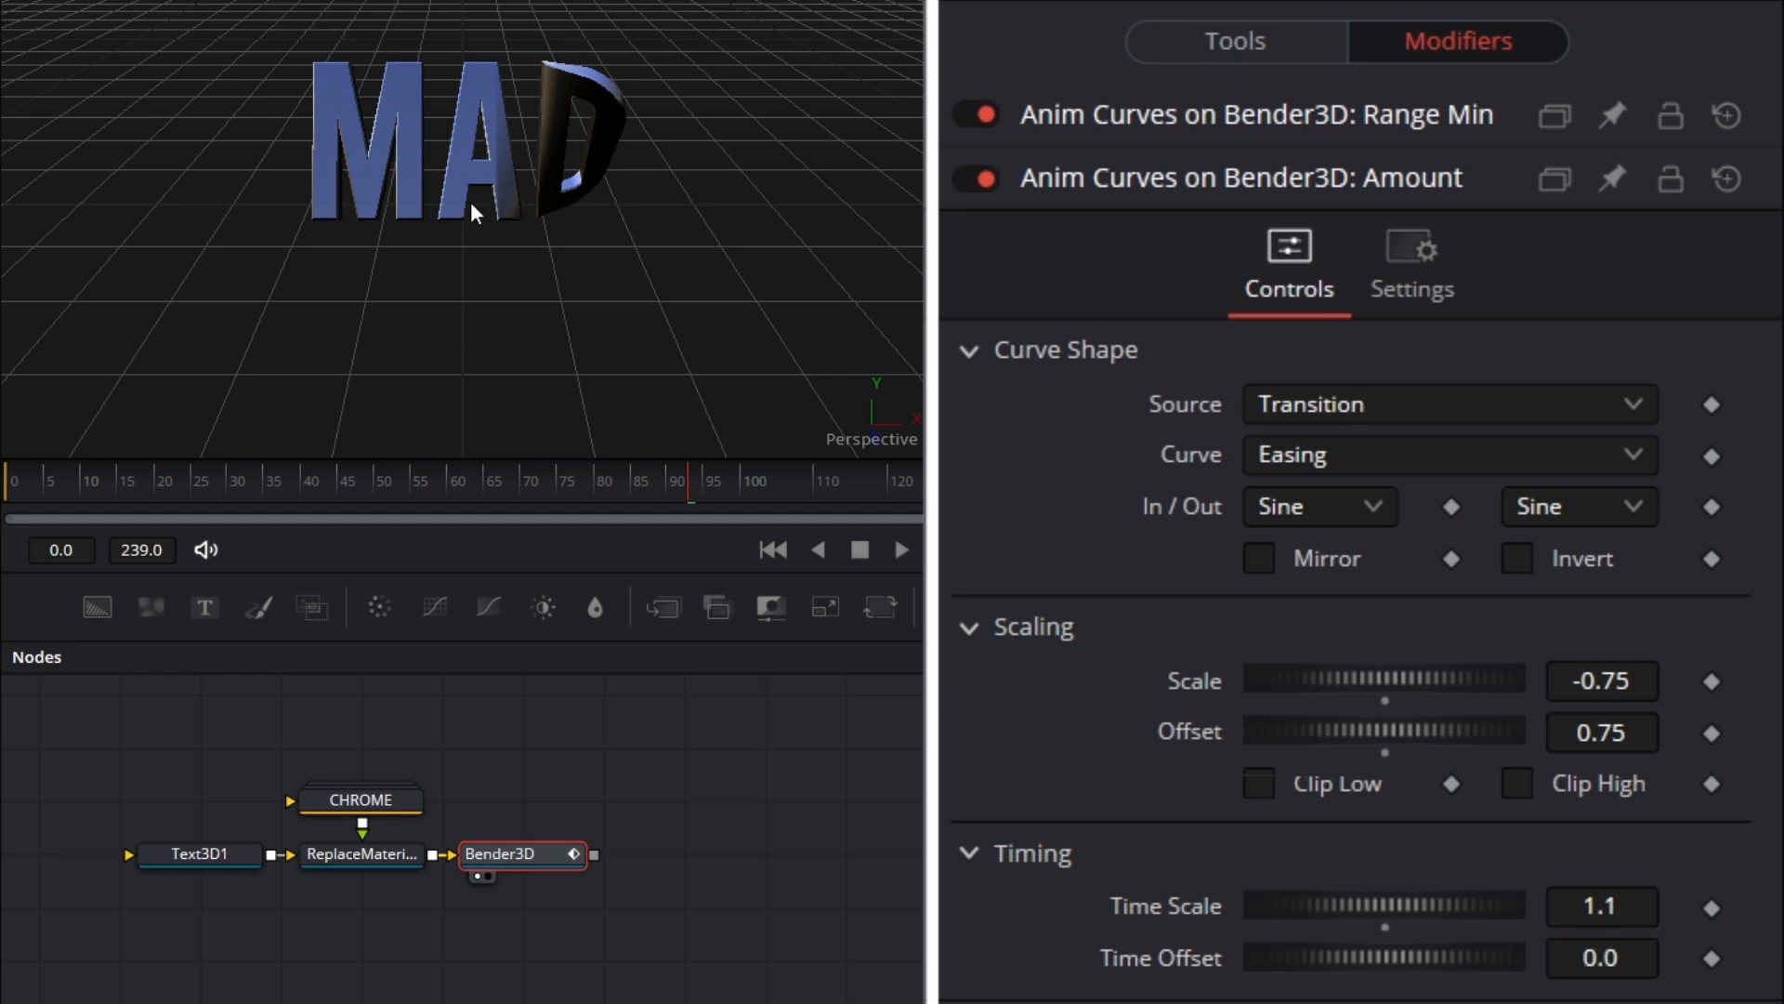
left_click(26, 485)
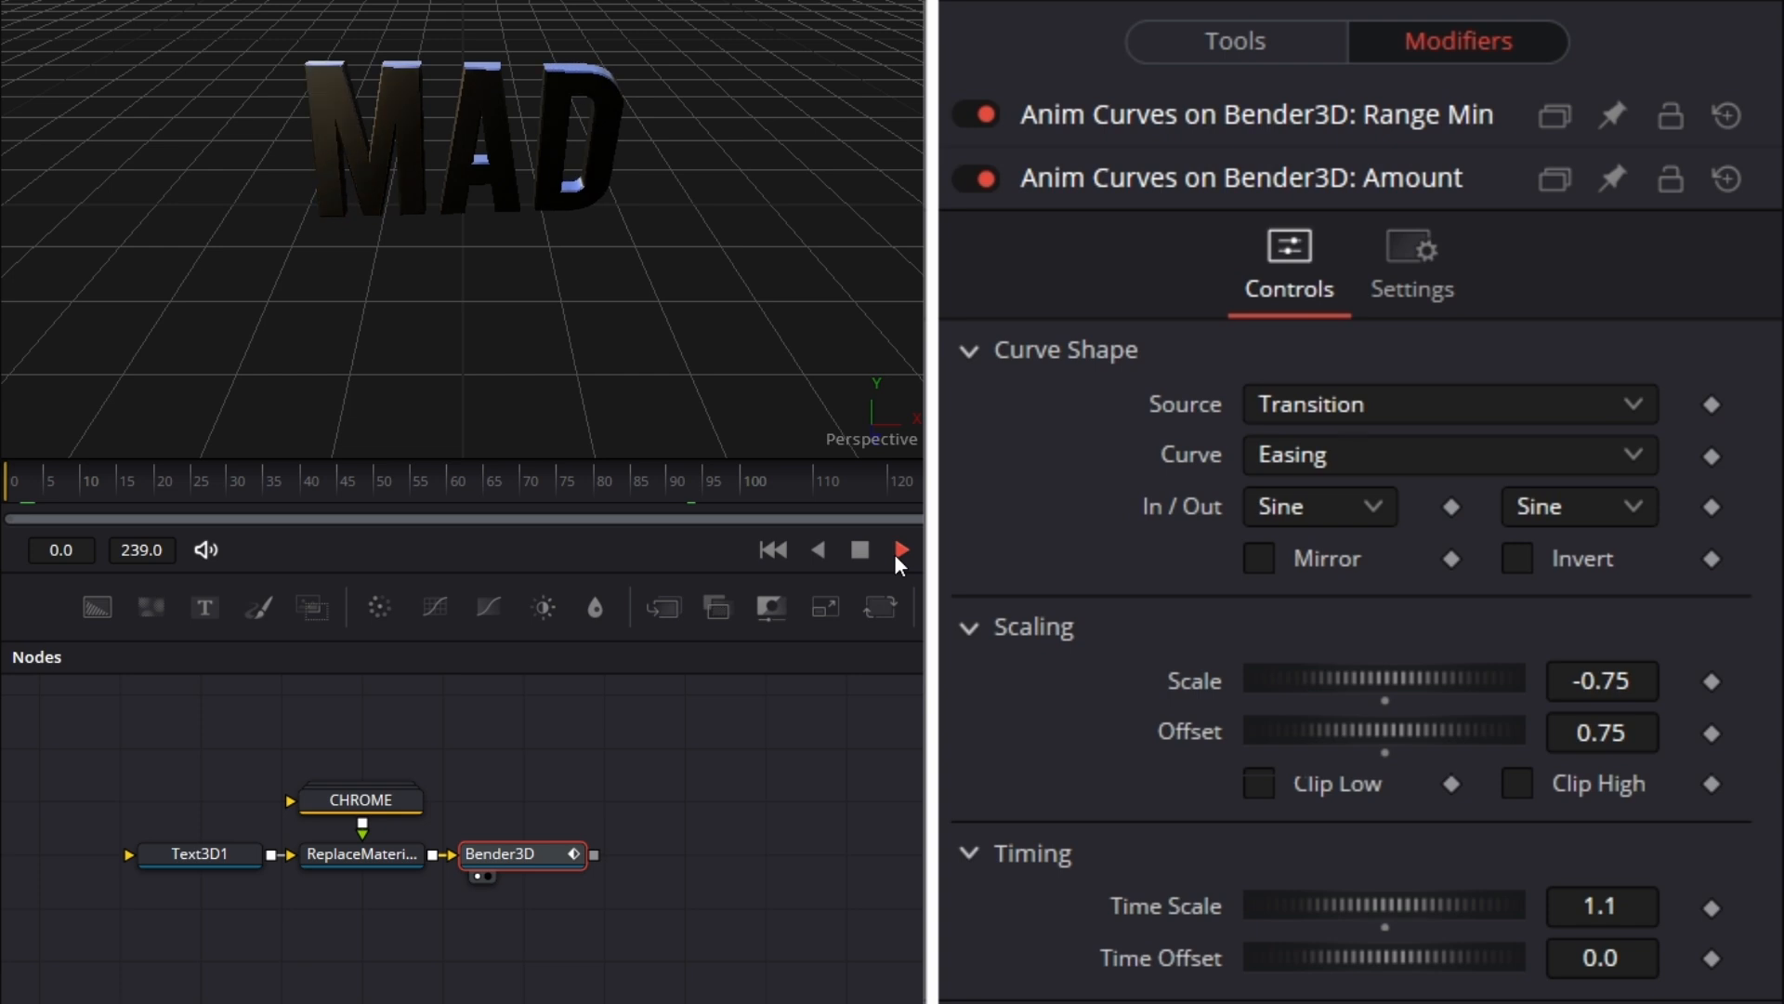
left_click(859, 550)
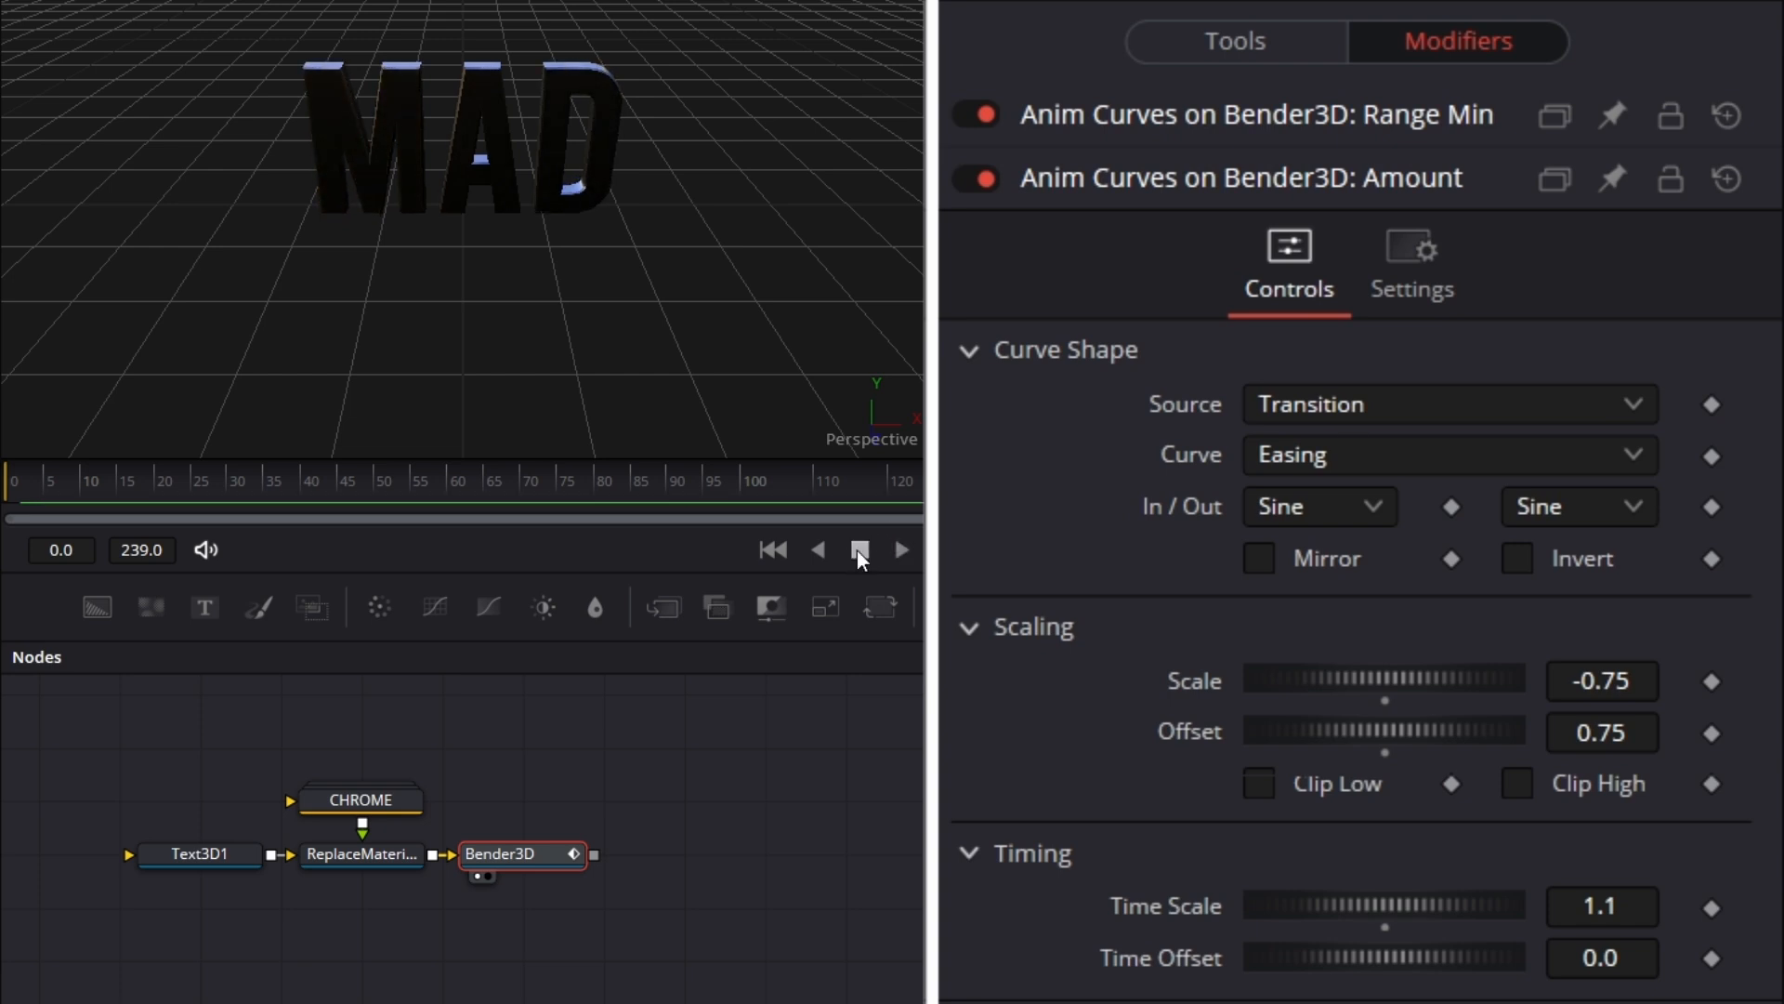
Set the Range Min modifier's time scale to 1.5 and scrub through the animation to check it
left_click(1412, 117)
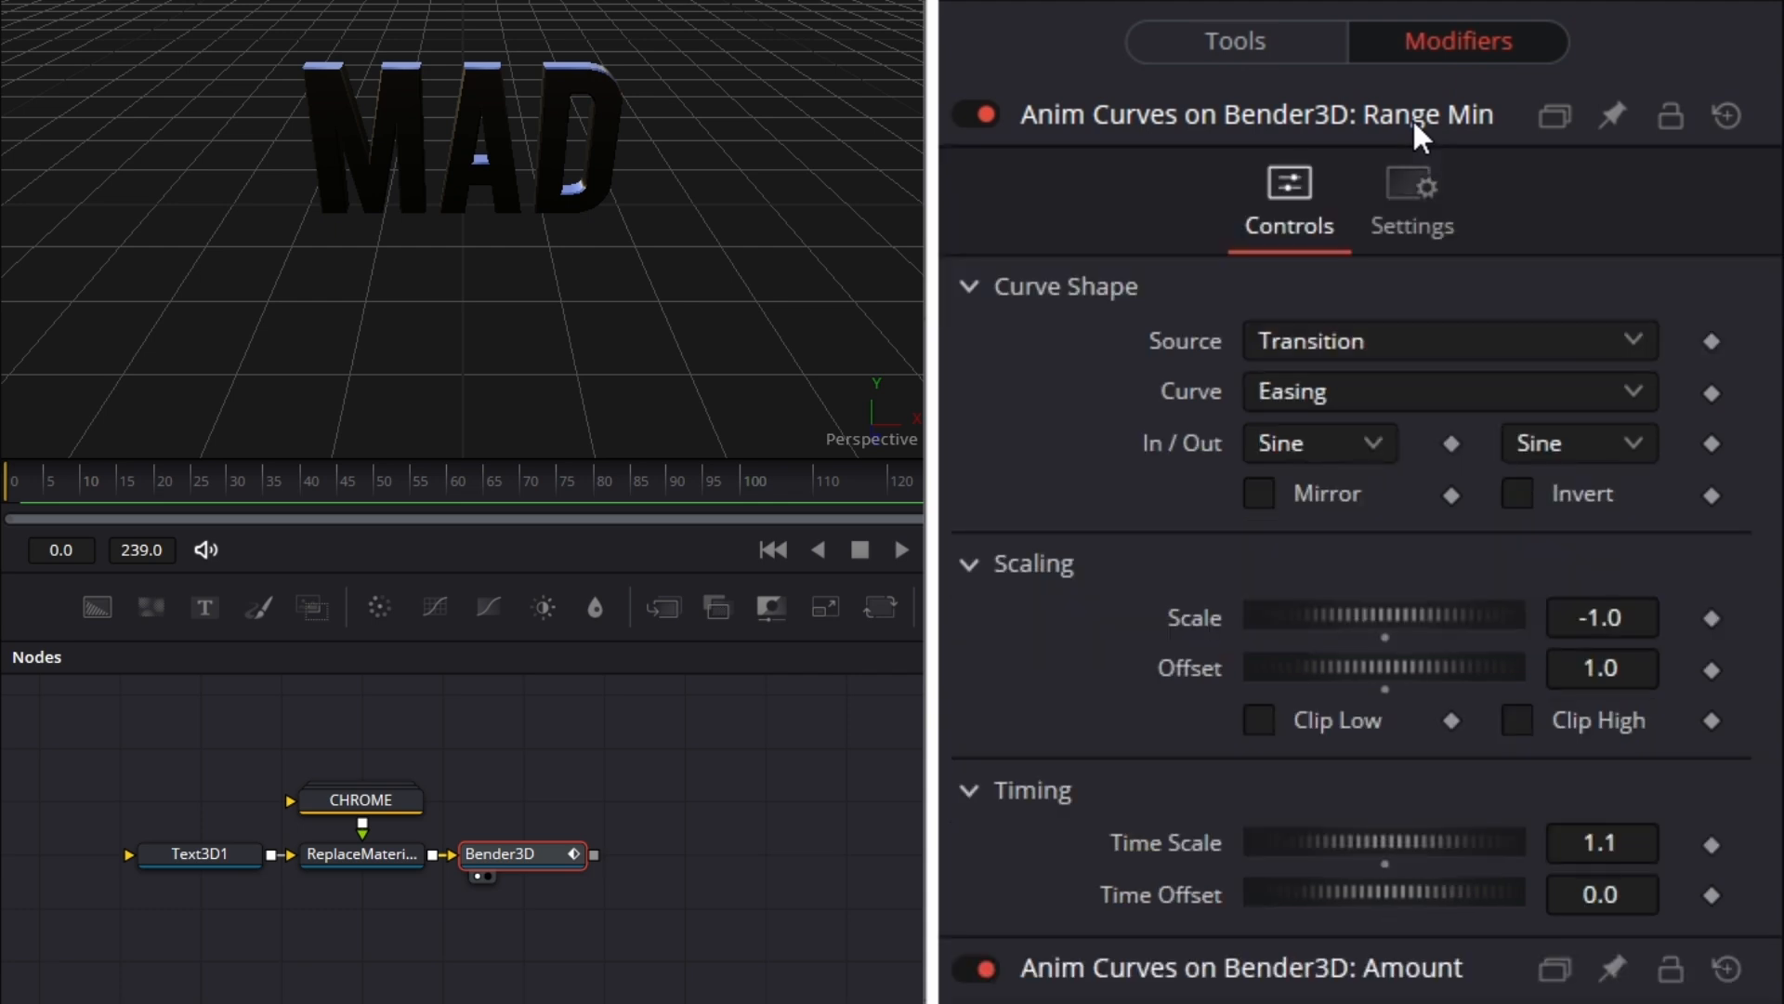
left_click(1633, 846)
key("BackSpace")
type("5")
key("Tab")
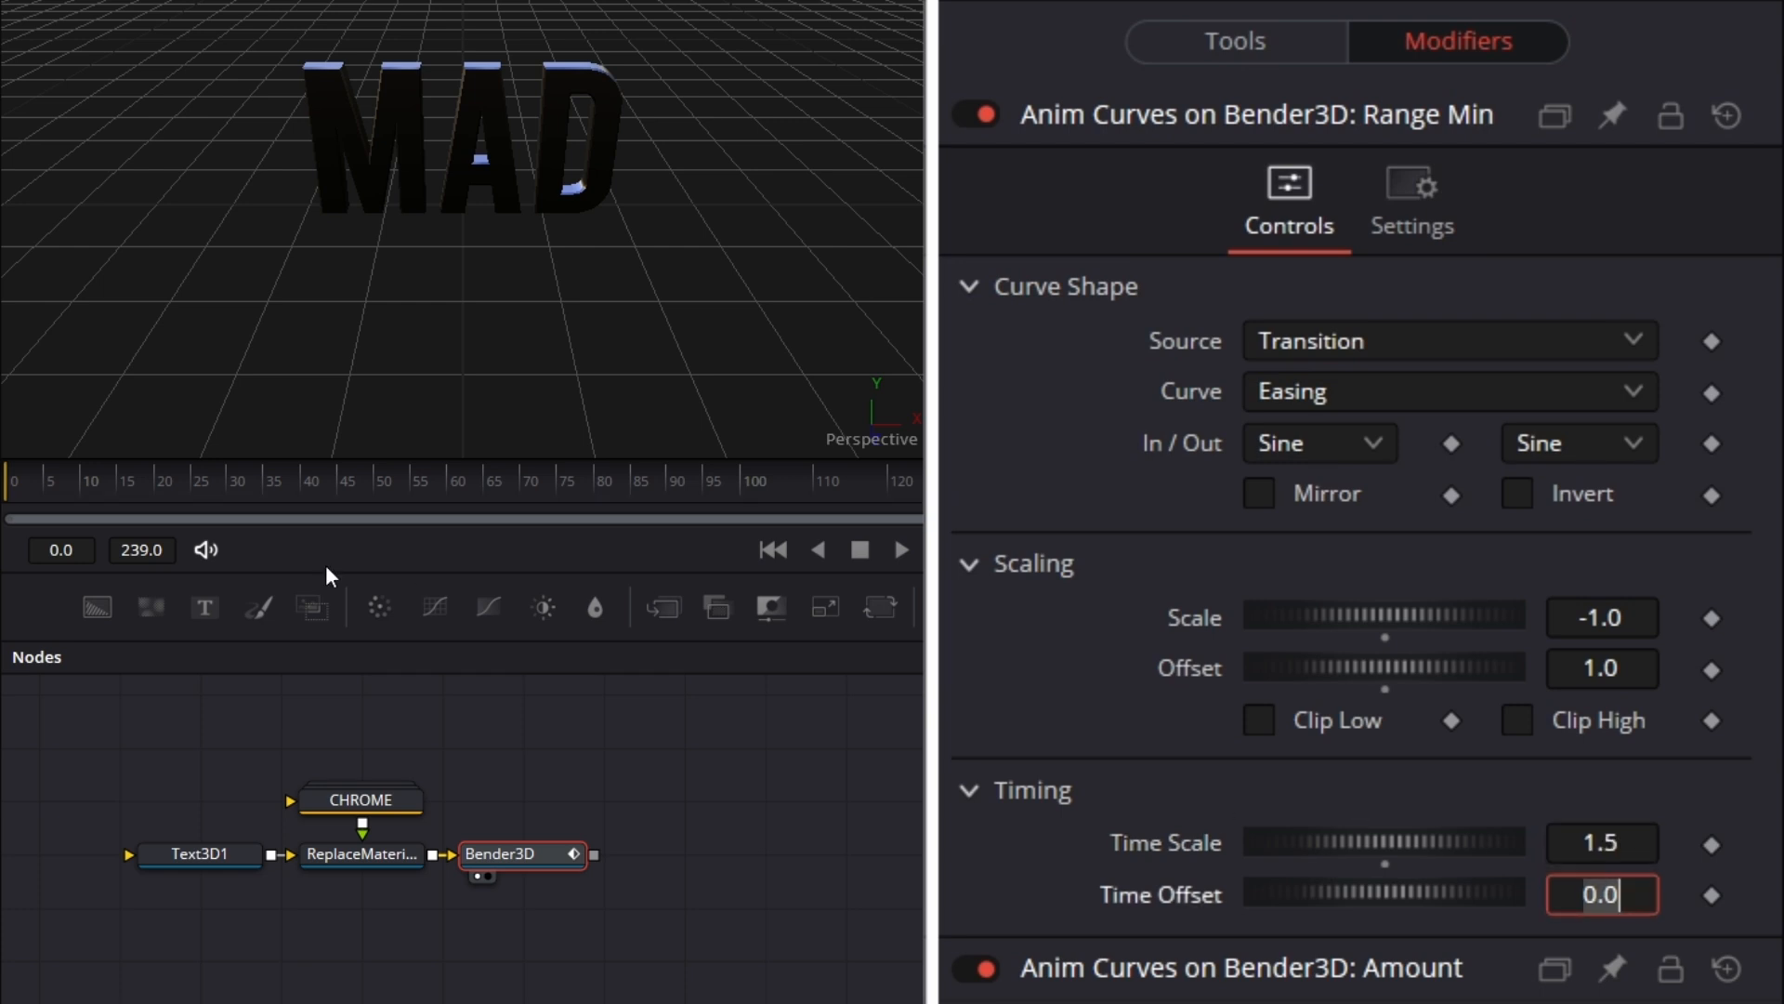
left_click_drag(96, 475, 920, 511)
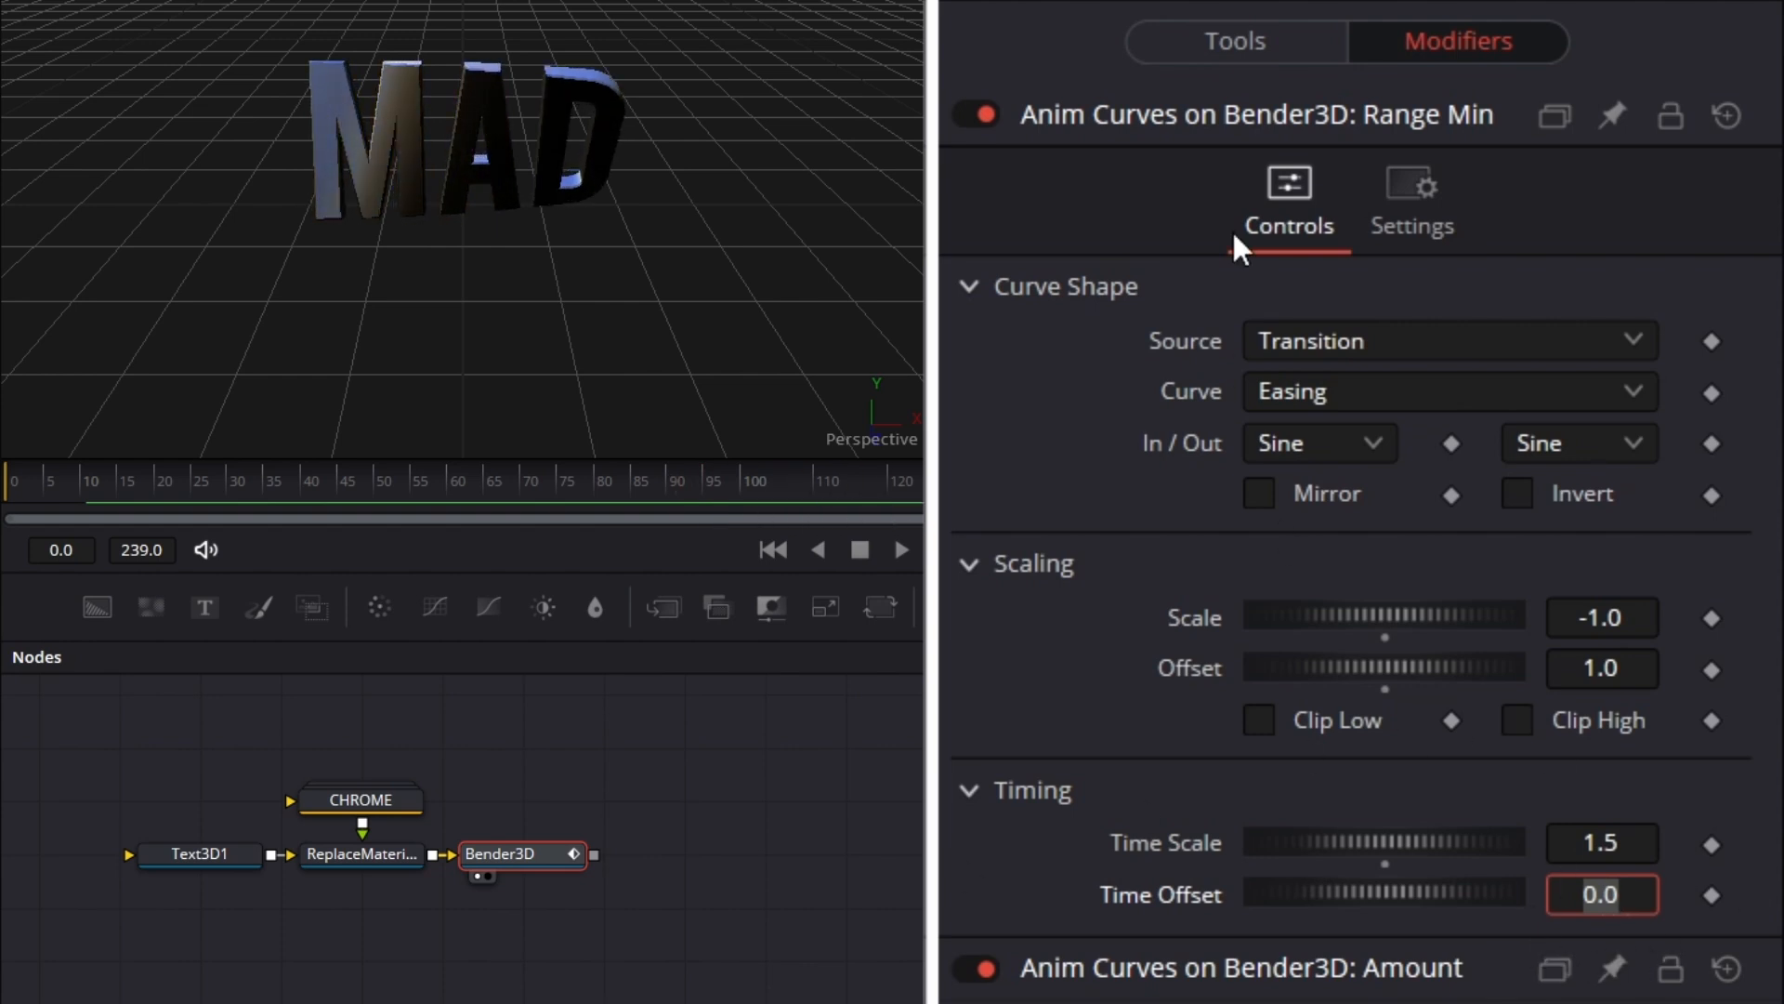
Set the Amount modifier's time scale to 1.2 and time offset to 0.1, and scrub through the animation
left_click(1240, 959)
left_click(1622, 902)
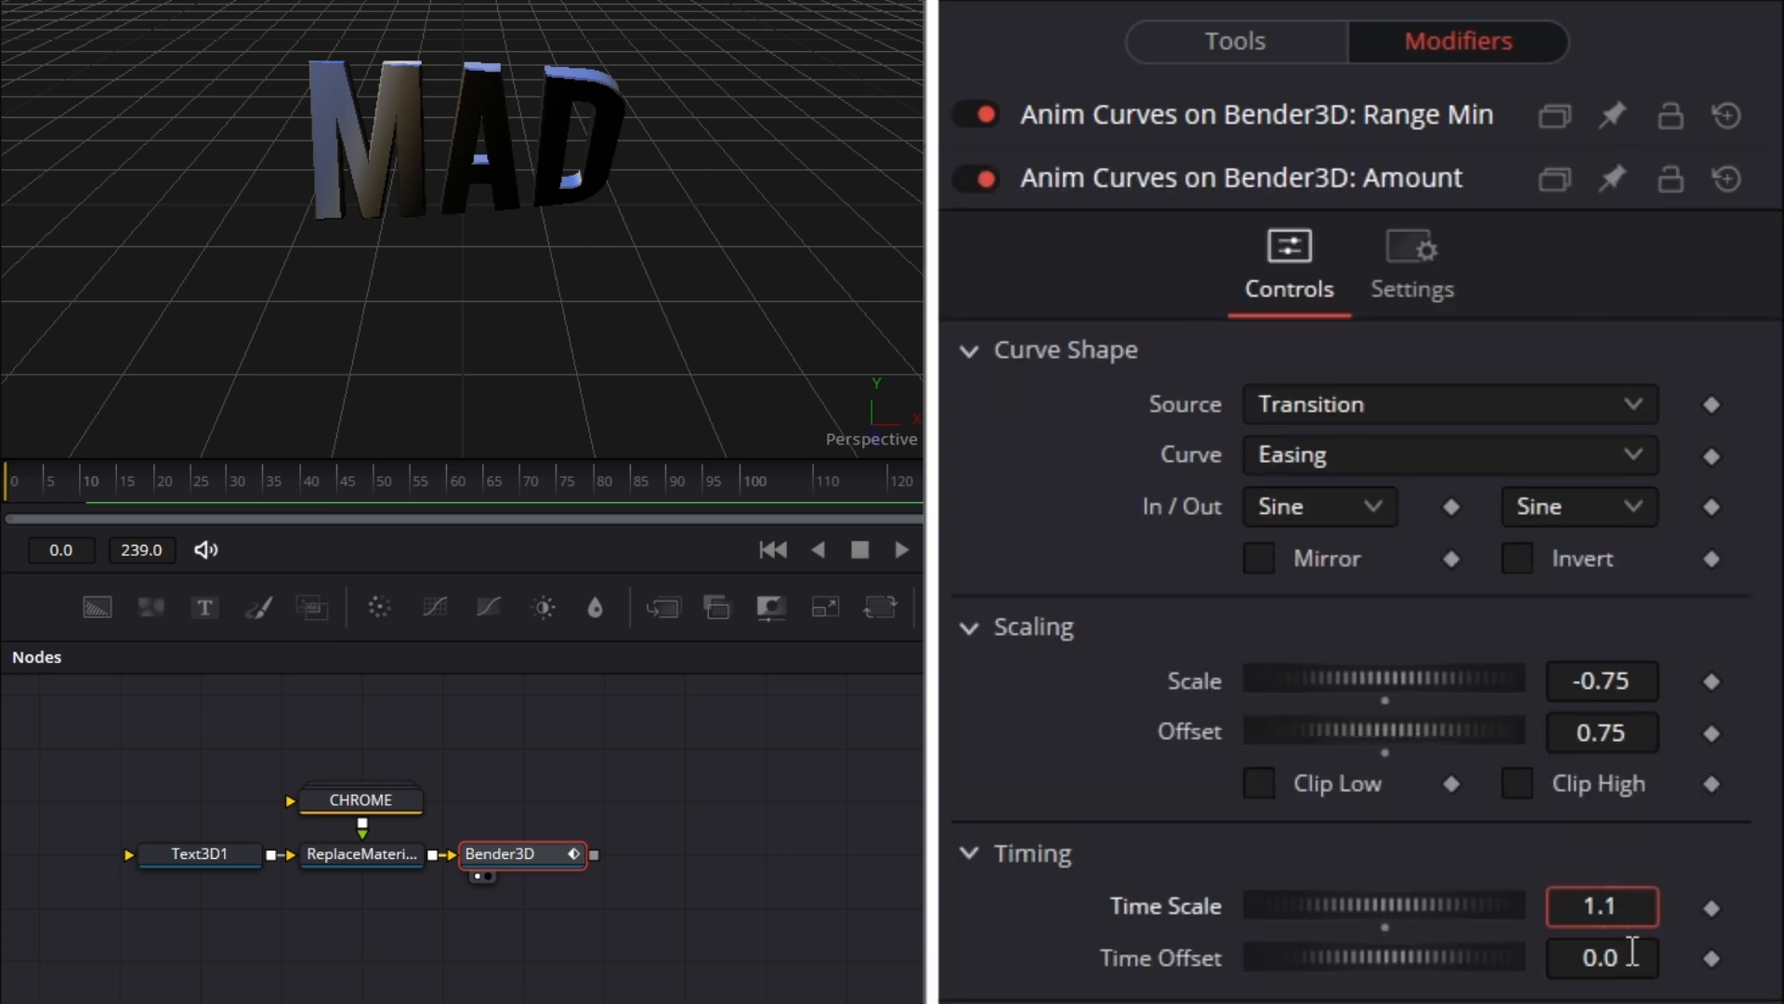
key("BackSpace")
type("2")
left_click(1630, 967)
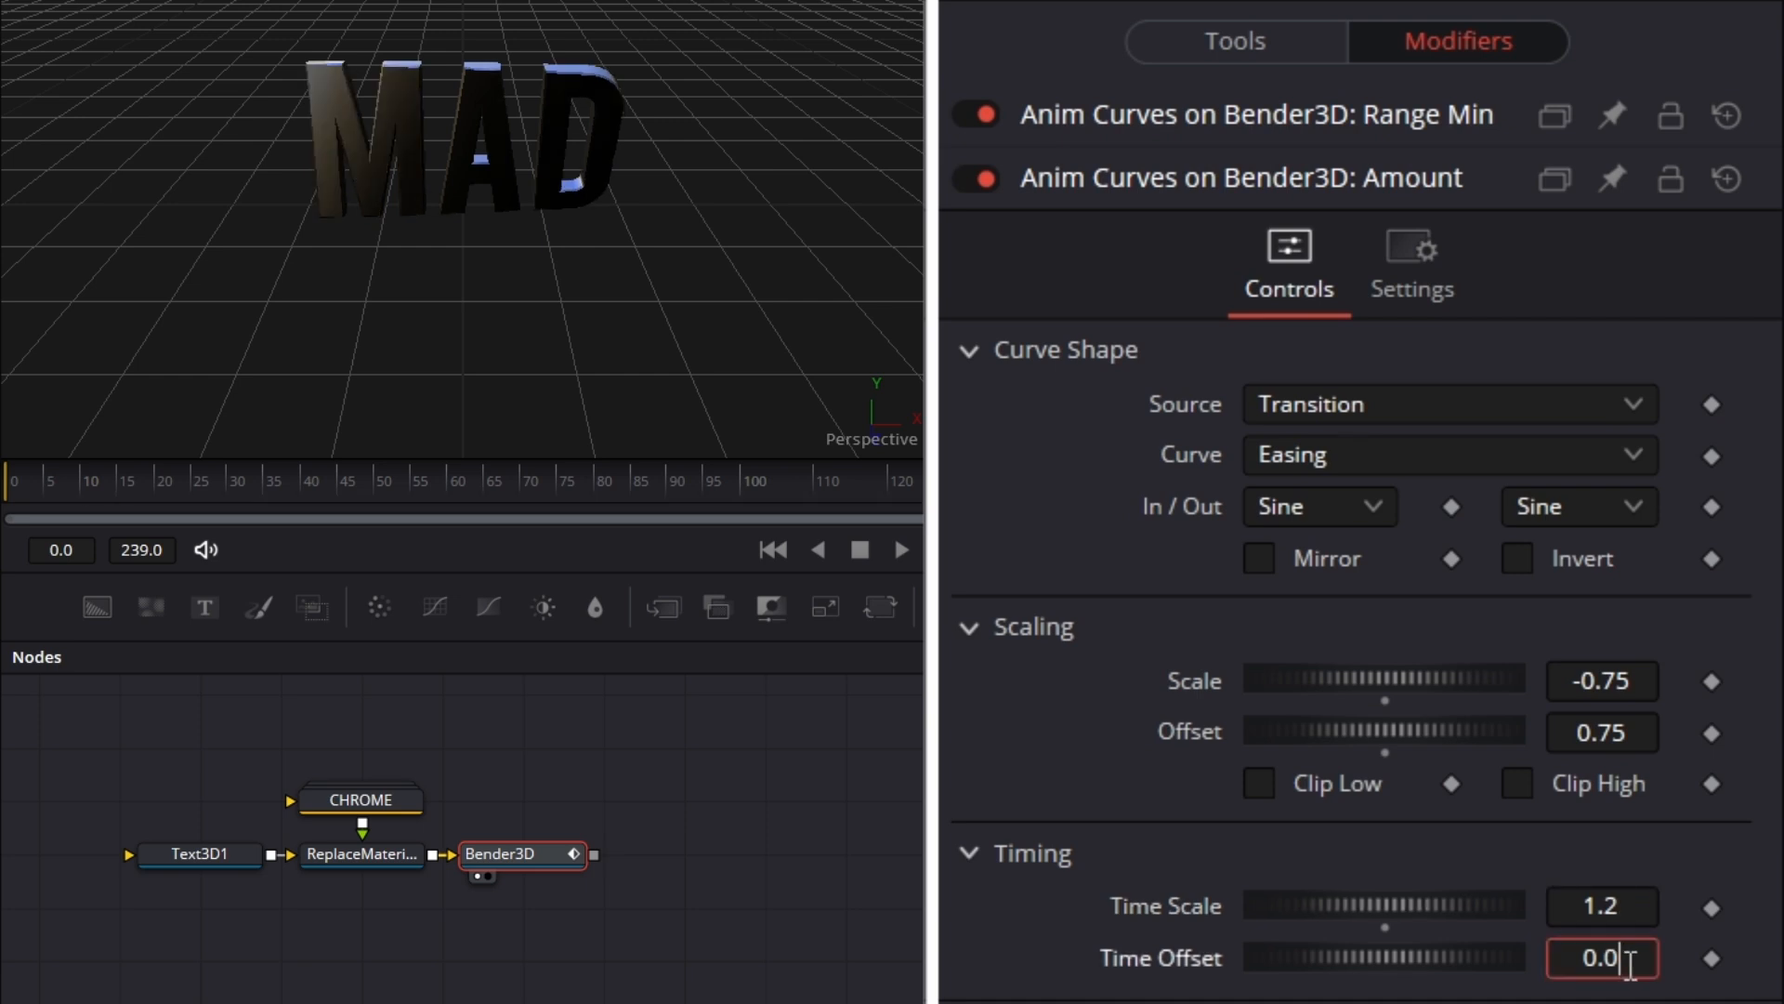
key("BackSpace")
type("1")
key("Return")
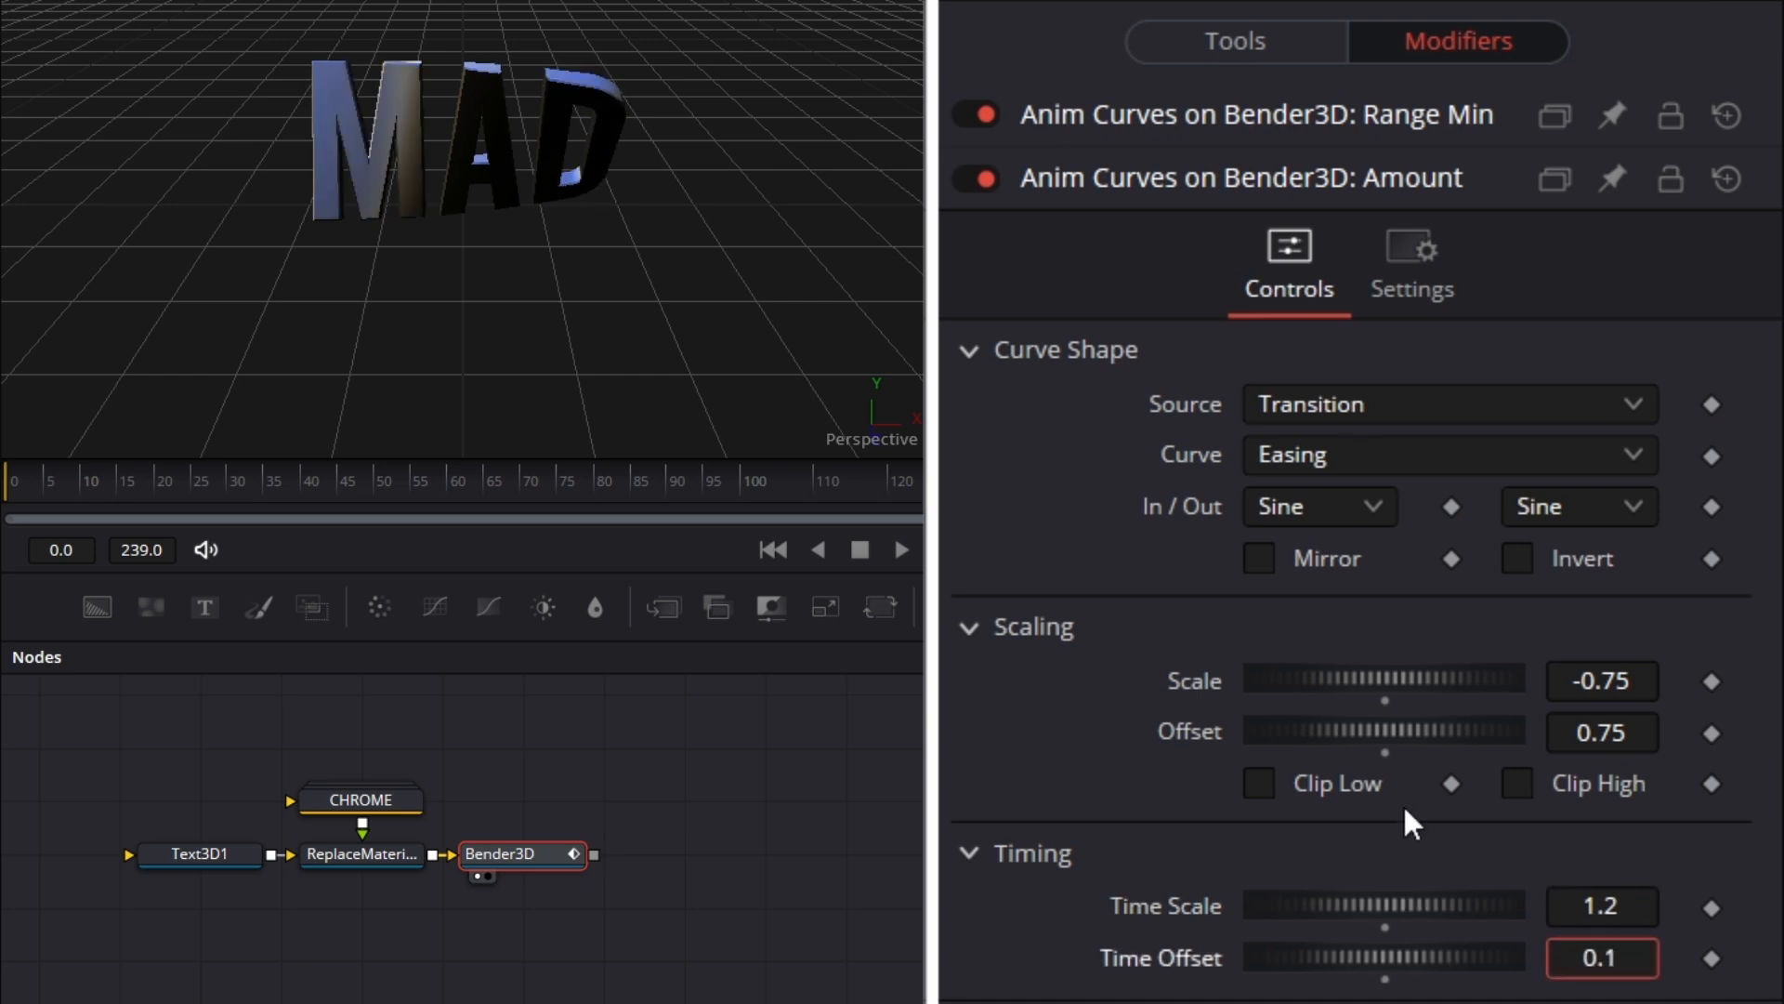
left_click_drag(29, 476, 850, 436)
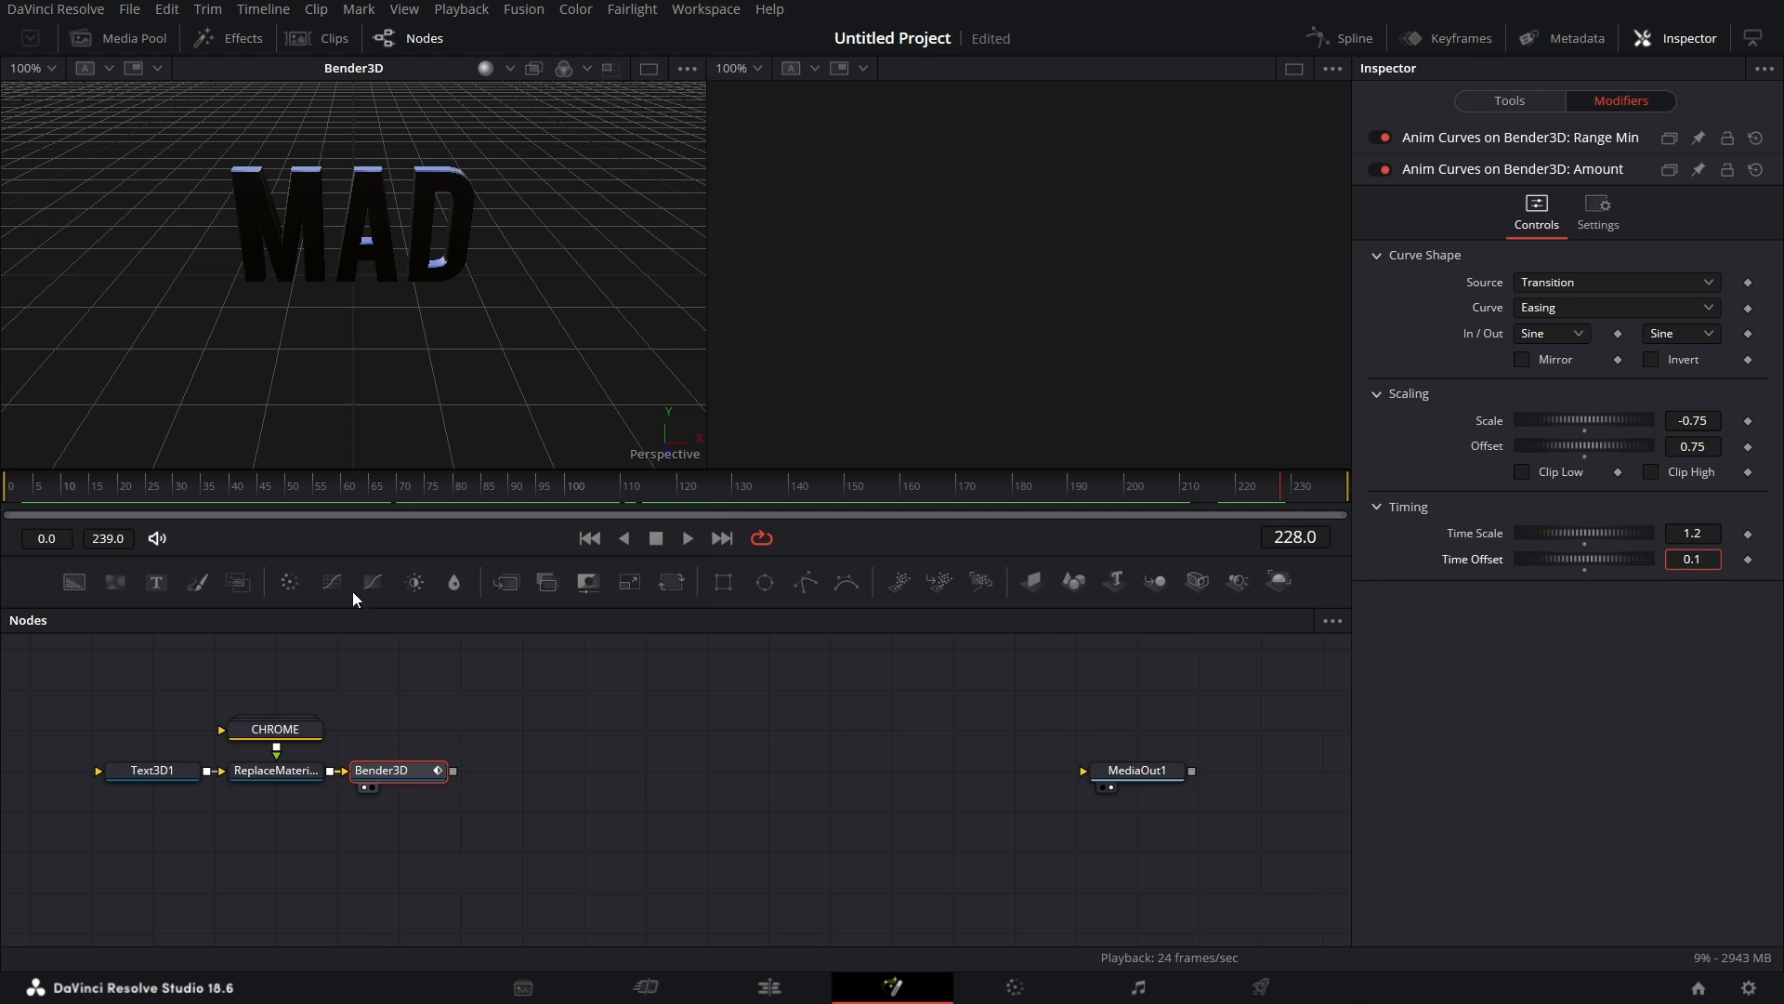
Add a Transform 3D node after Bender3D, show it in the first viewer and try rotating the text about X
left_click(395, 771)
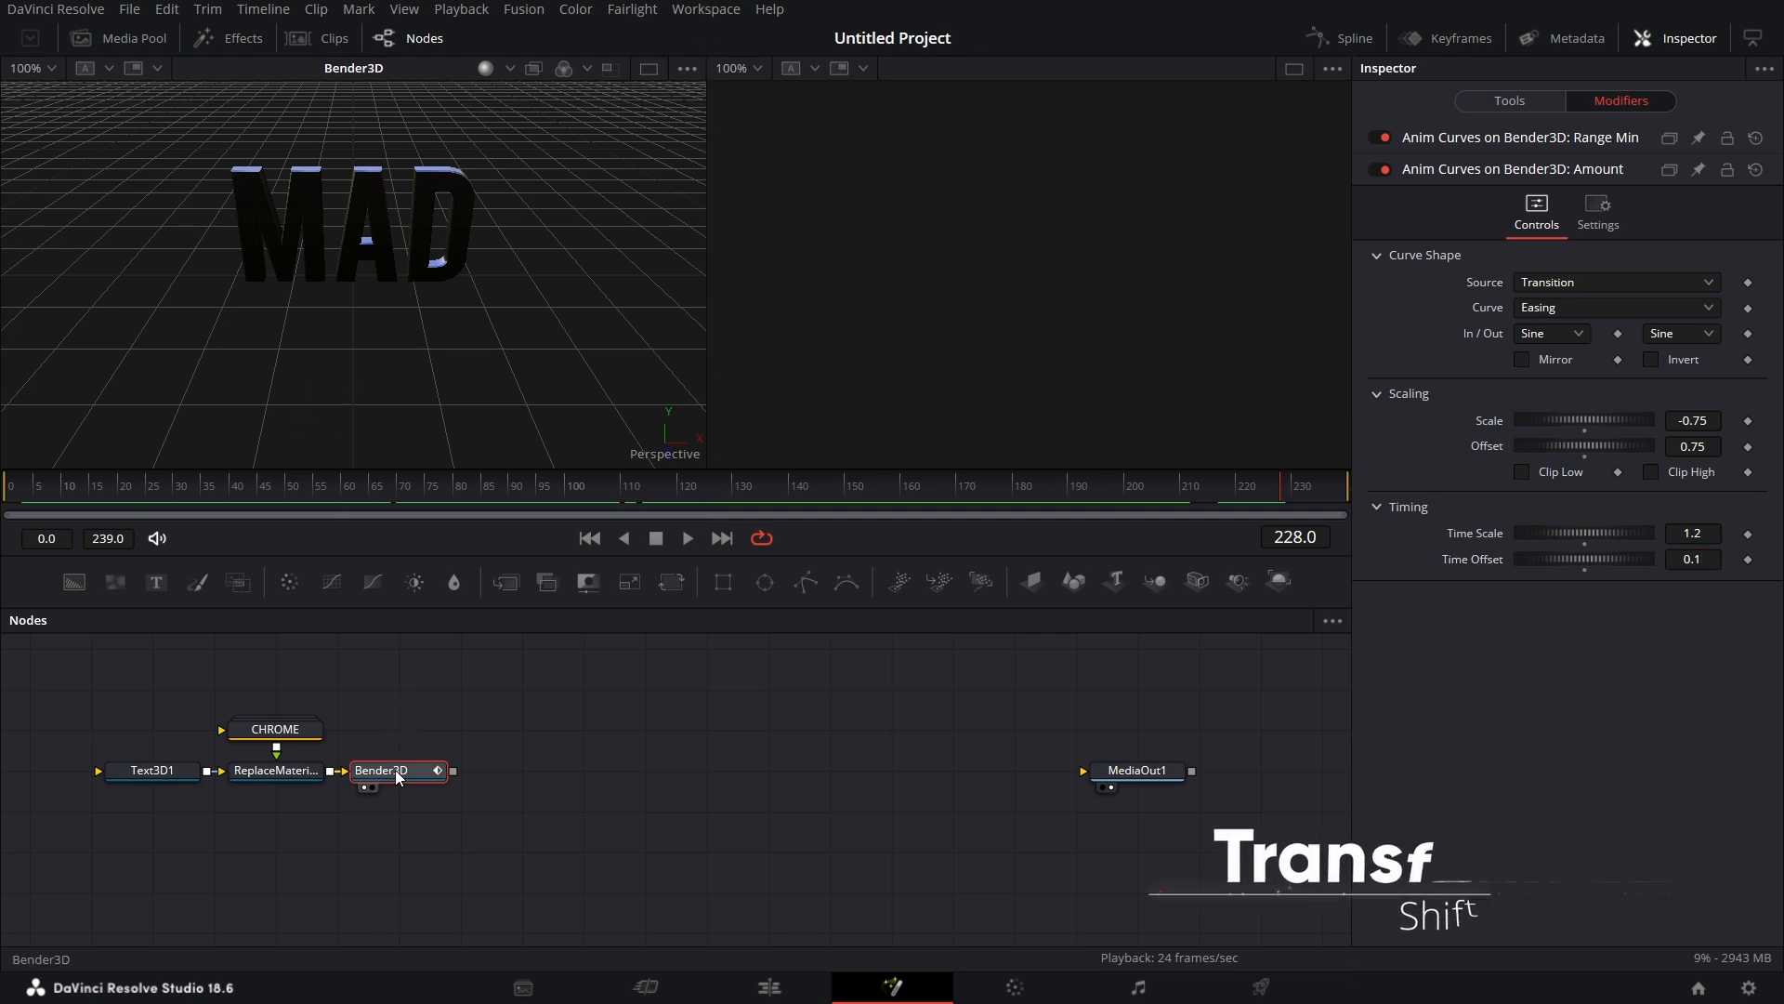
key("shift+space")
type("TRANSF")
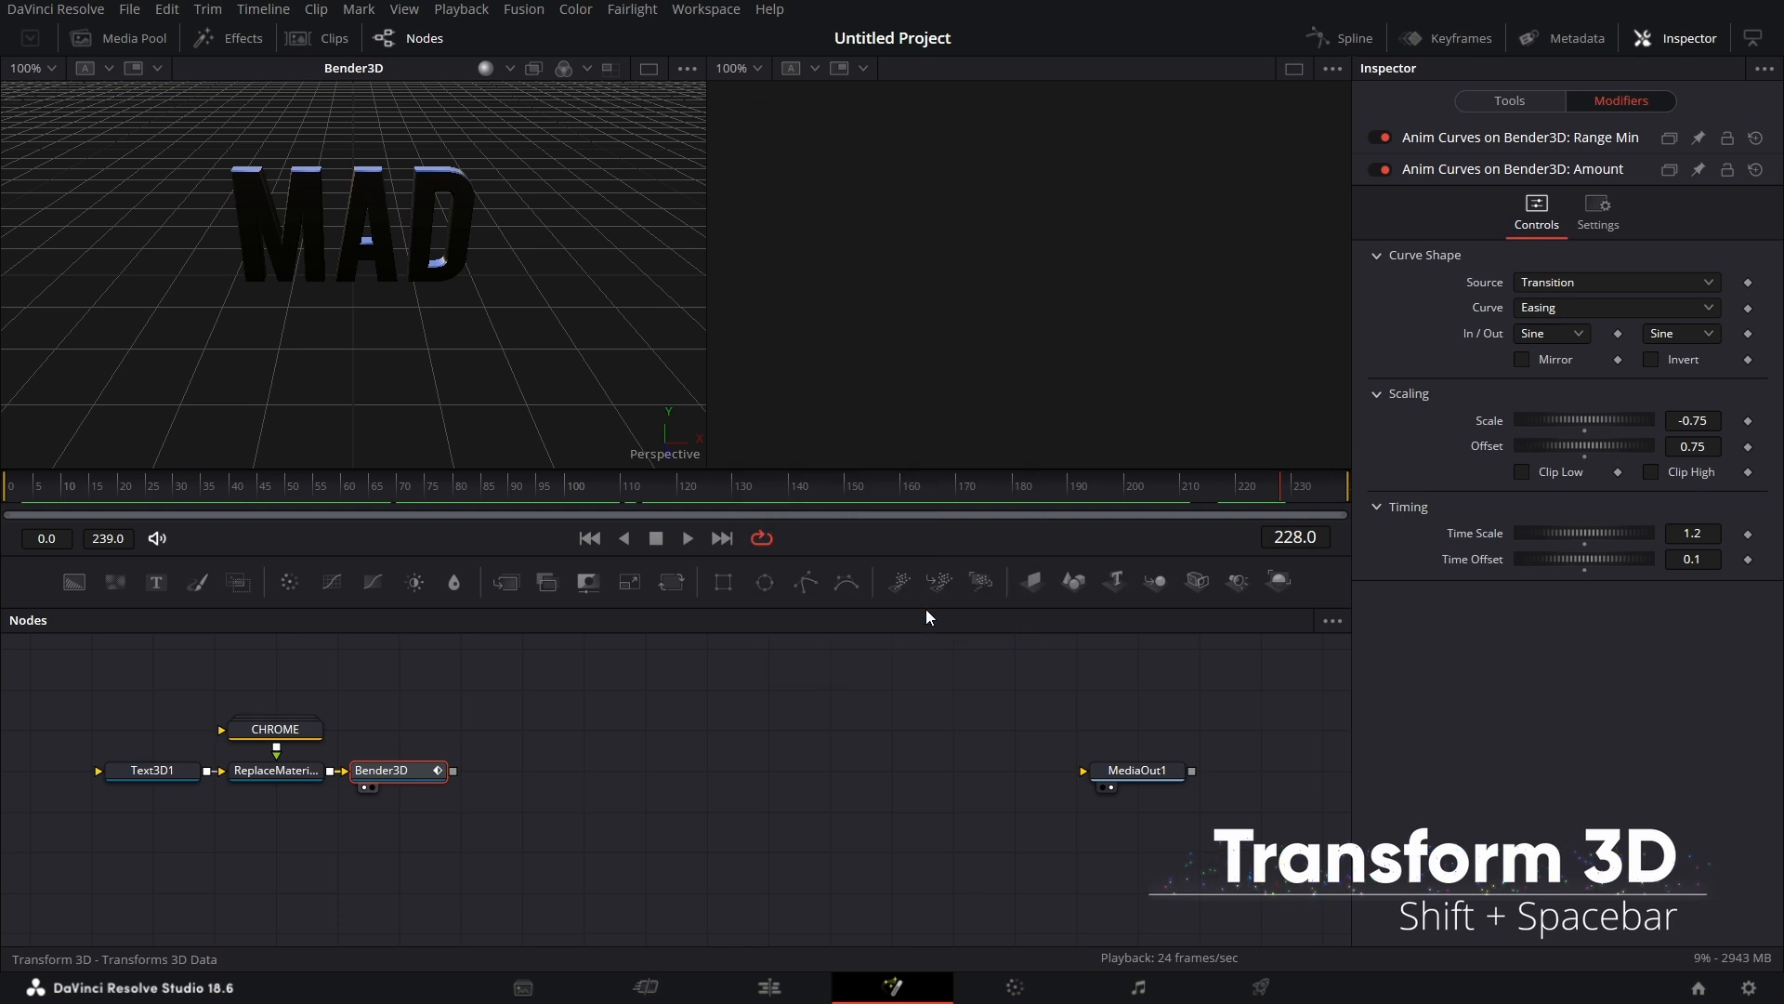
left_click(926, 608)
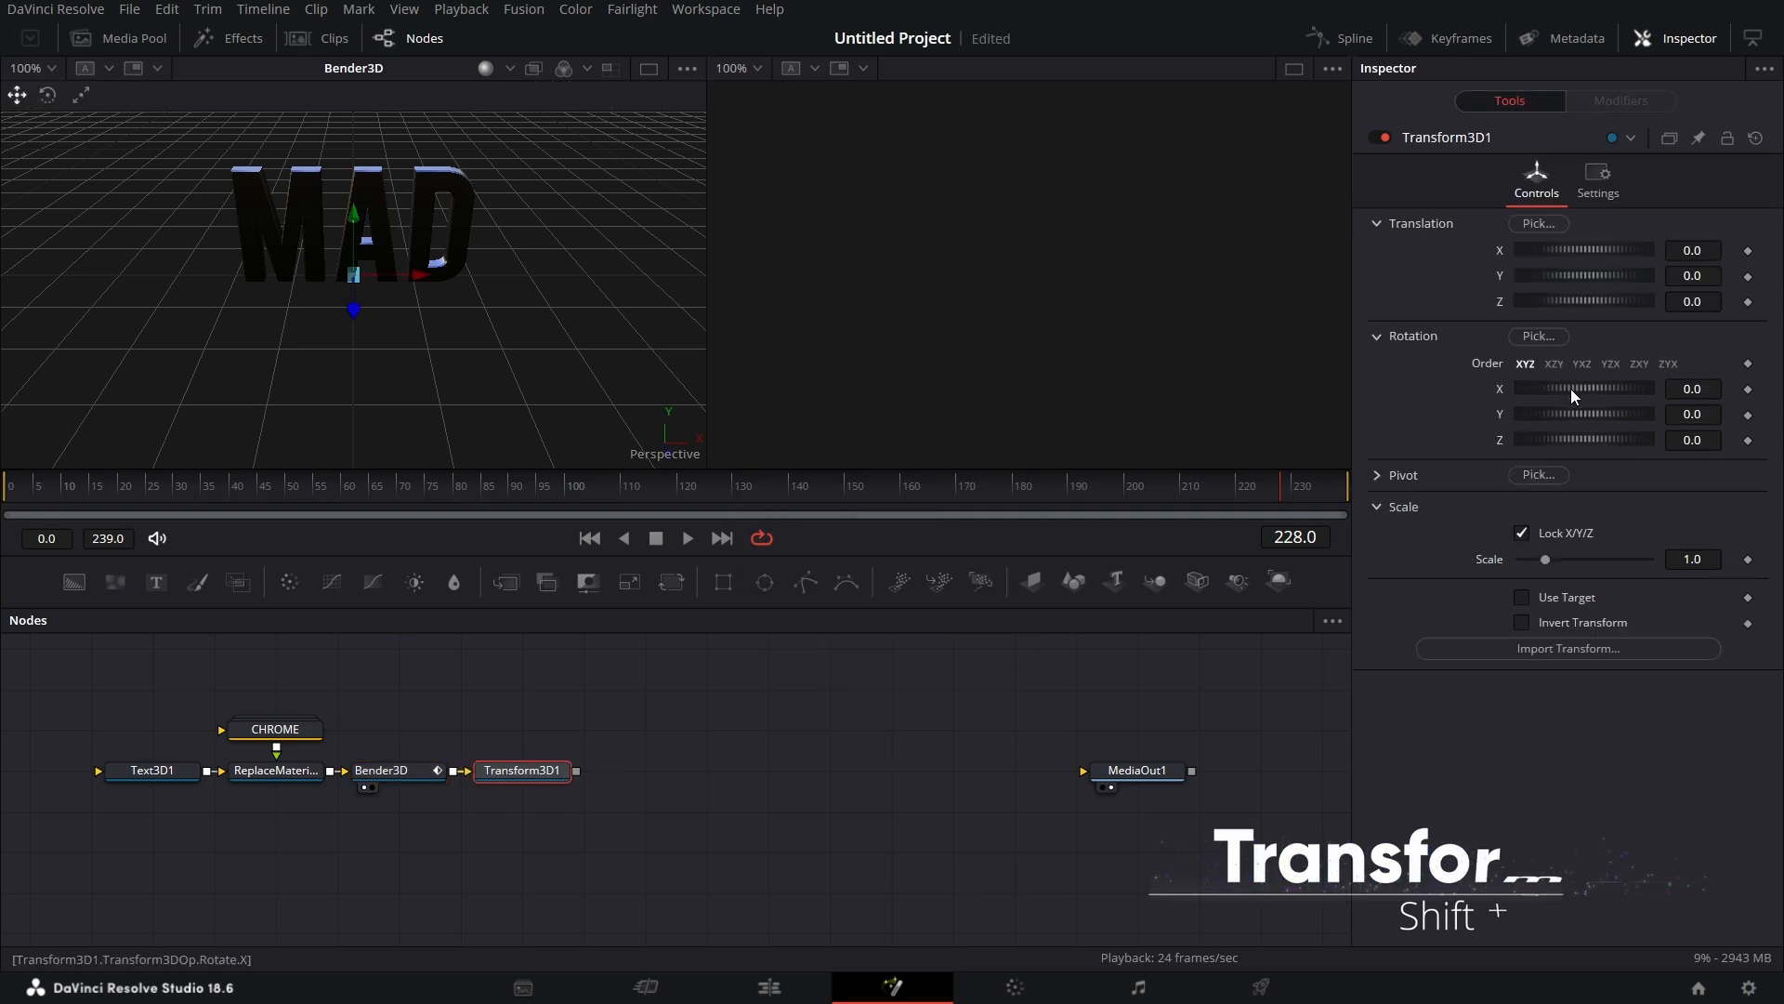
left_click_drag(1571, 389, 1601, 387)
key("1")
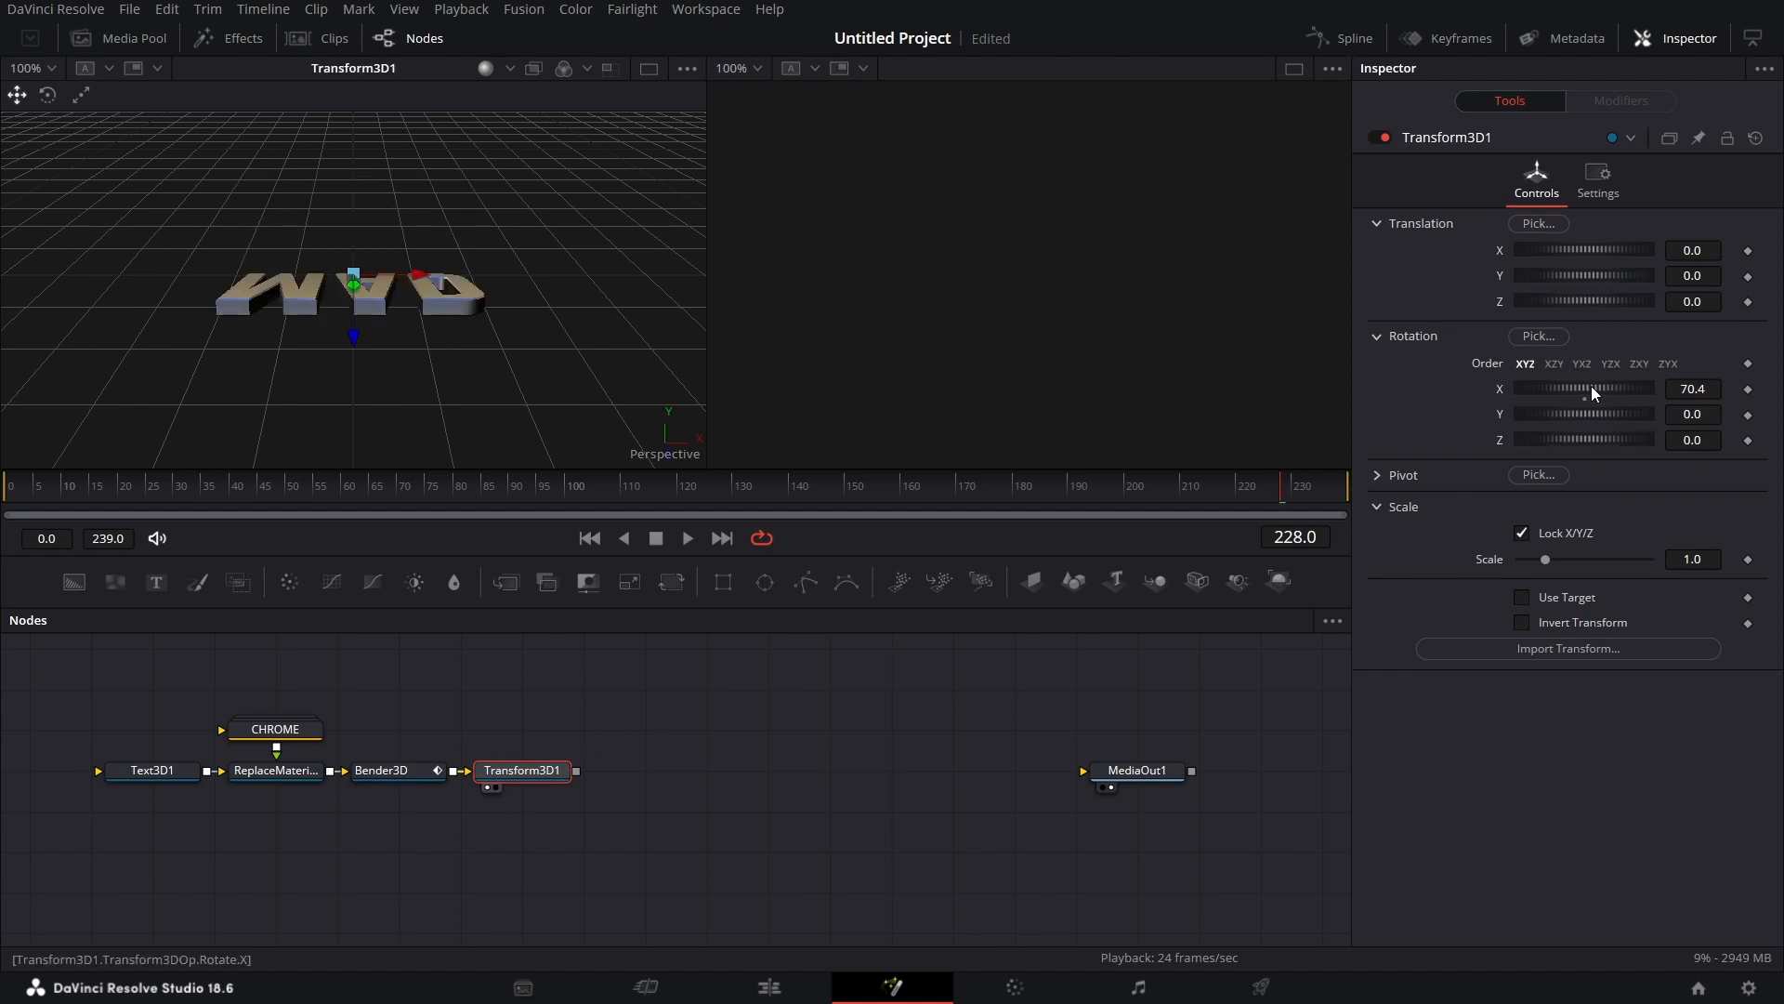
Set Transform3D1's Pivot Y to 0.25 and test the X rotation before and after the pivot change
left_click_drag(1576, 387, 1531, 404)
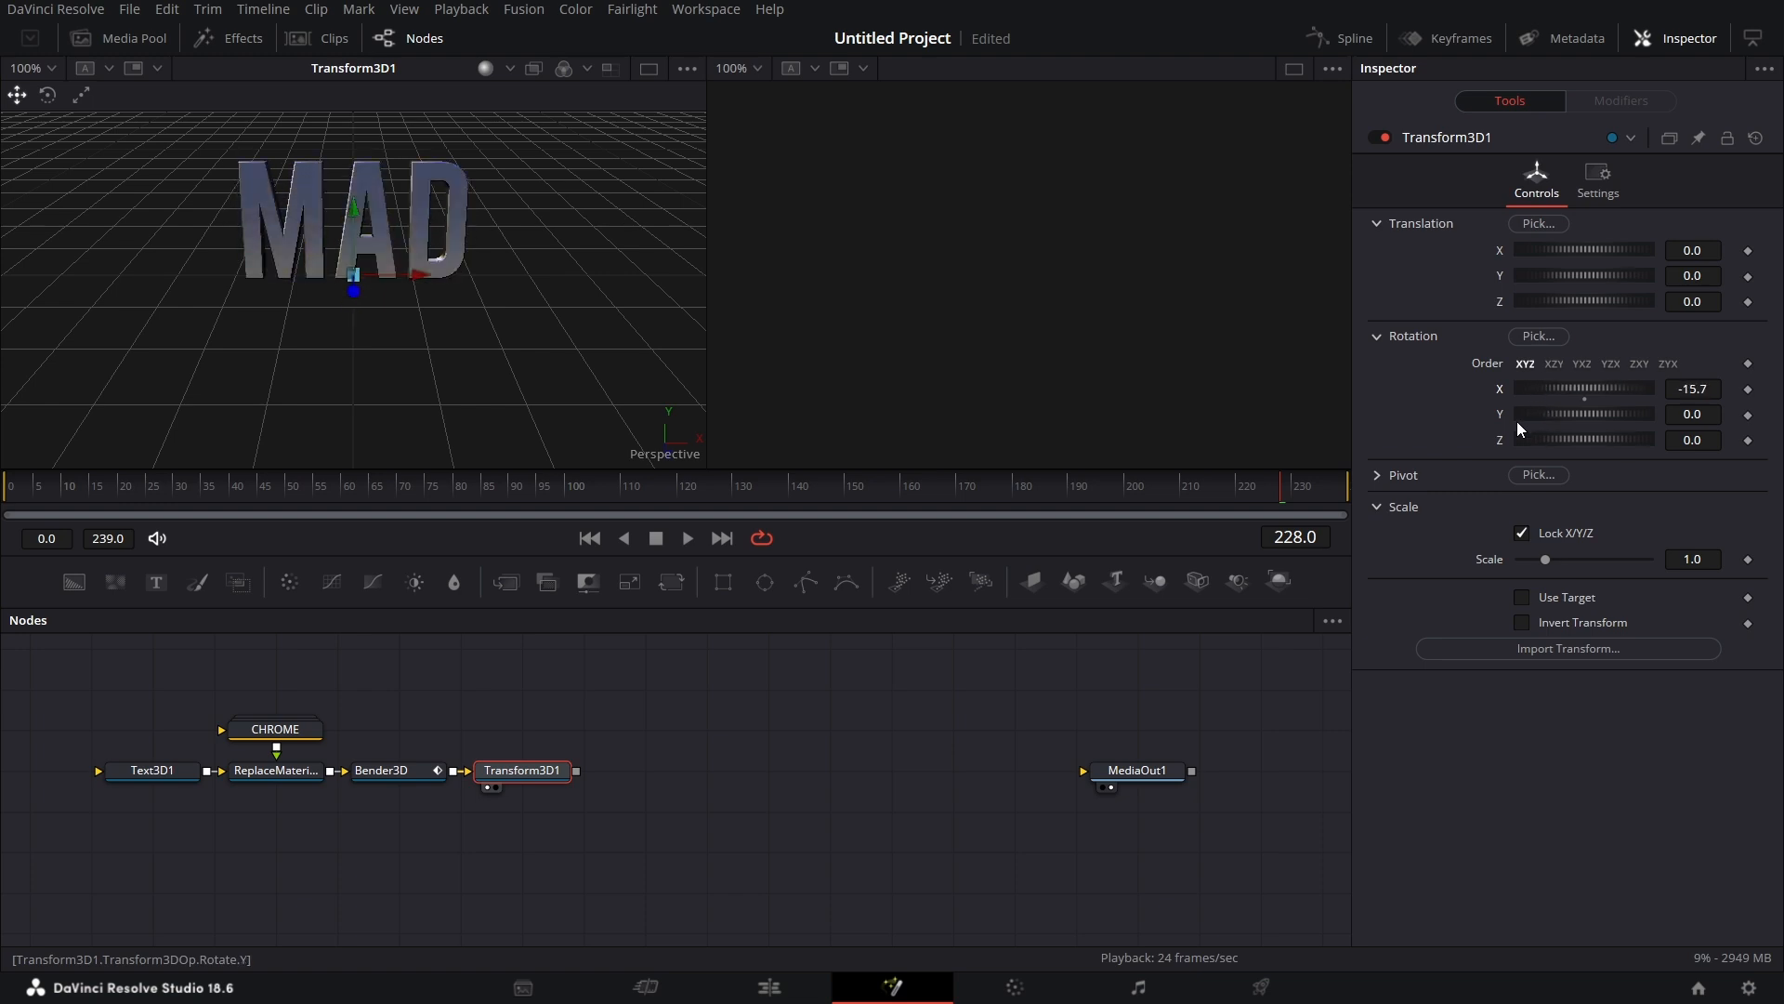
left_click(1378, 476)
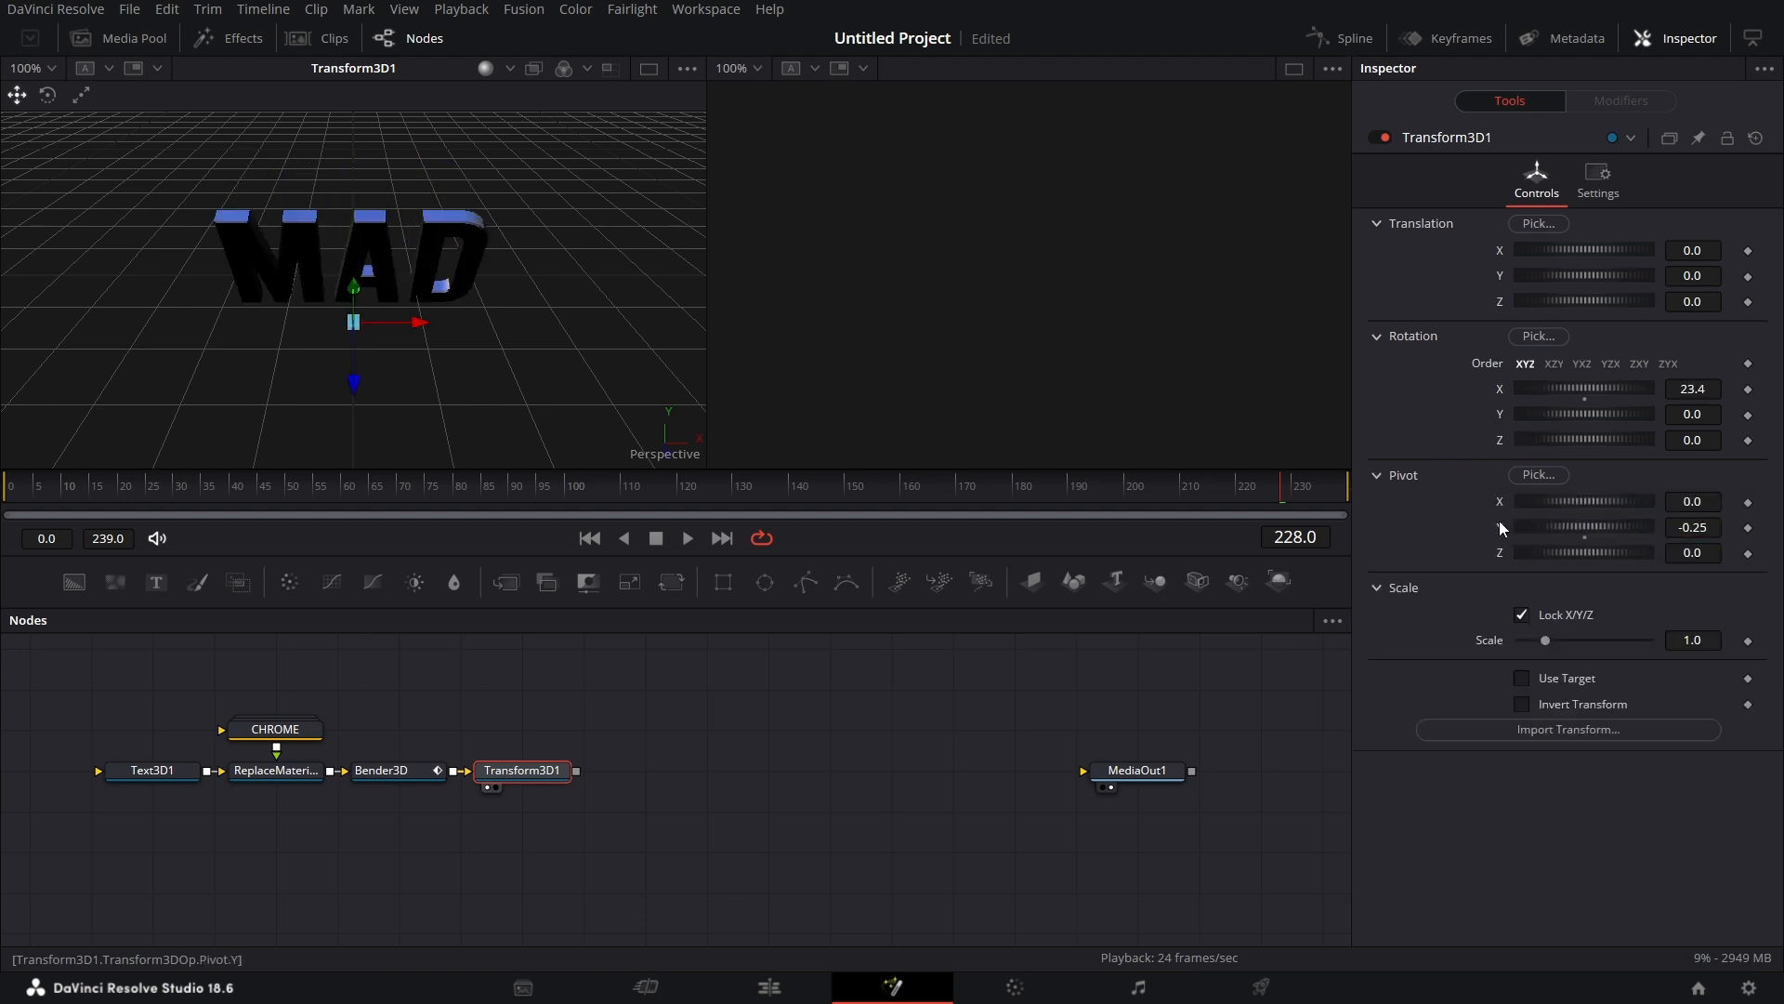
left_click(1708, 526)
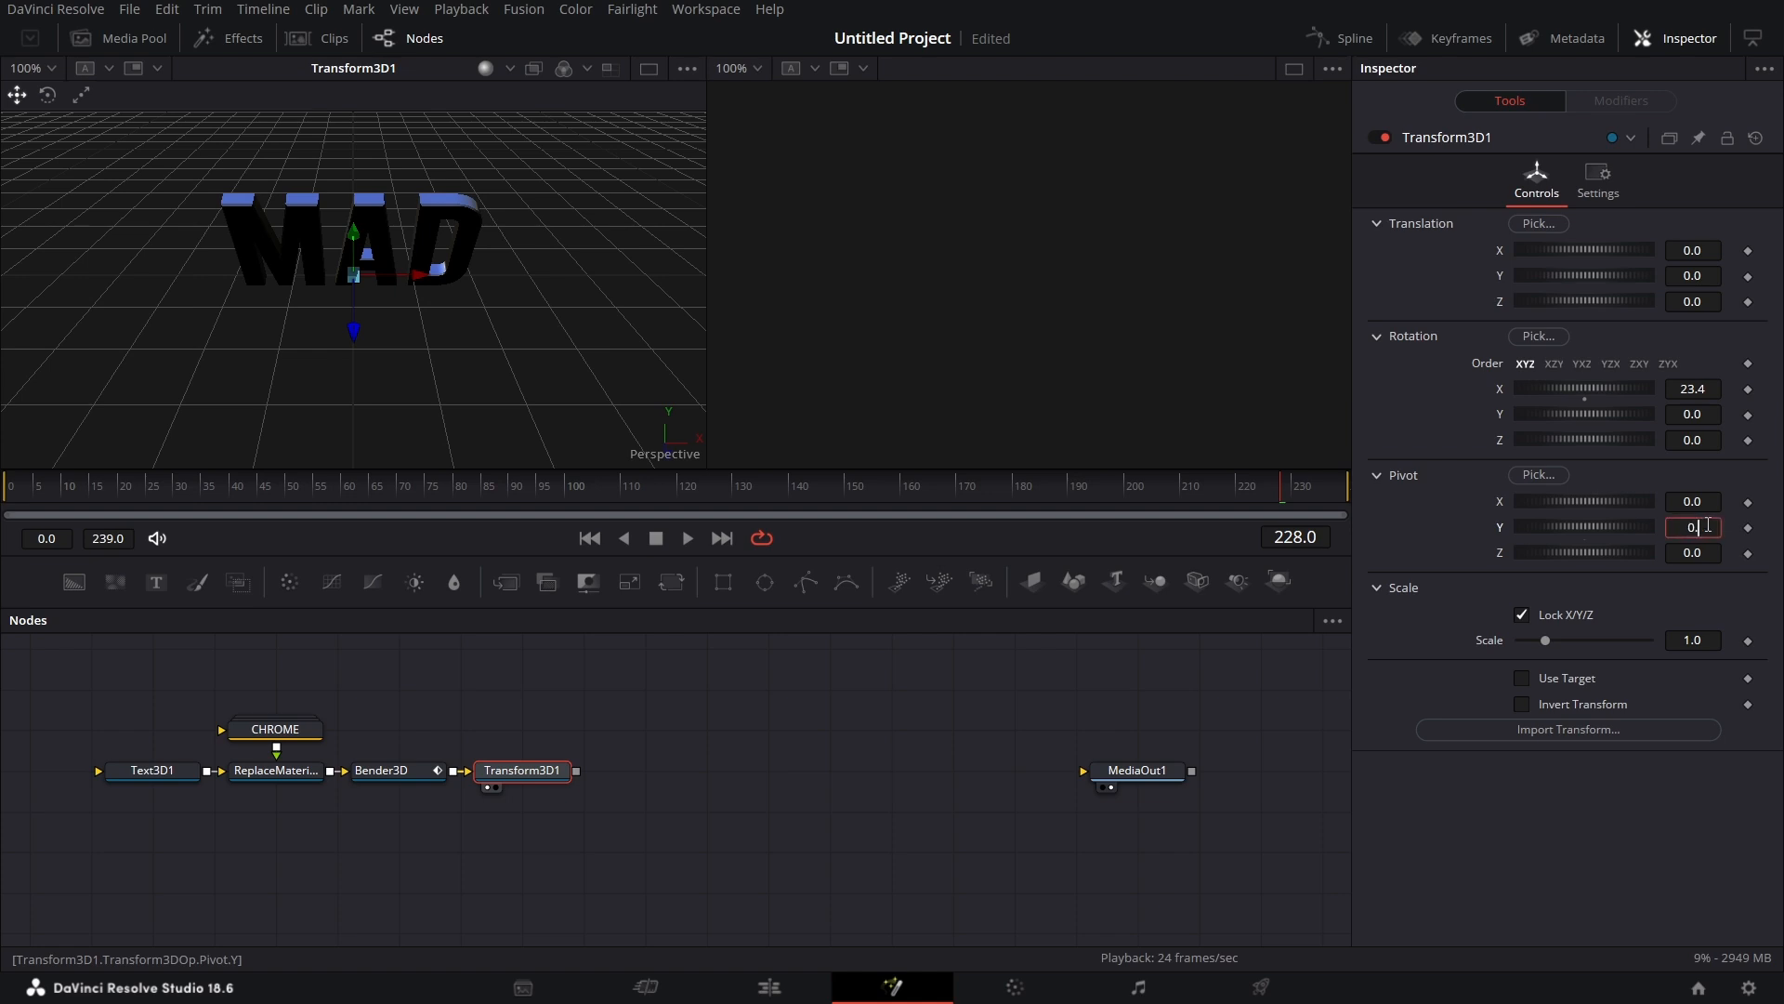
key("Tab")
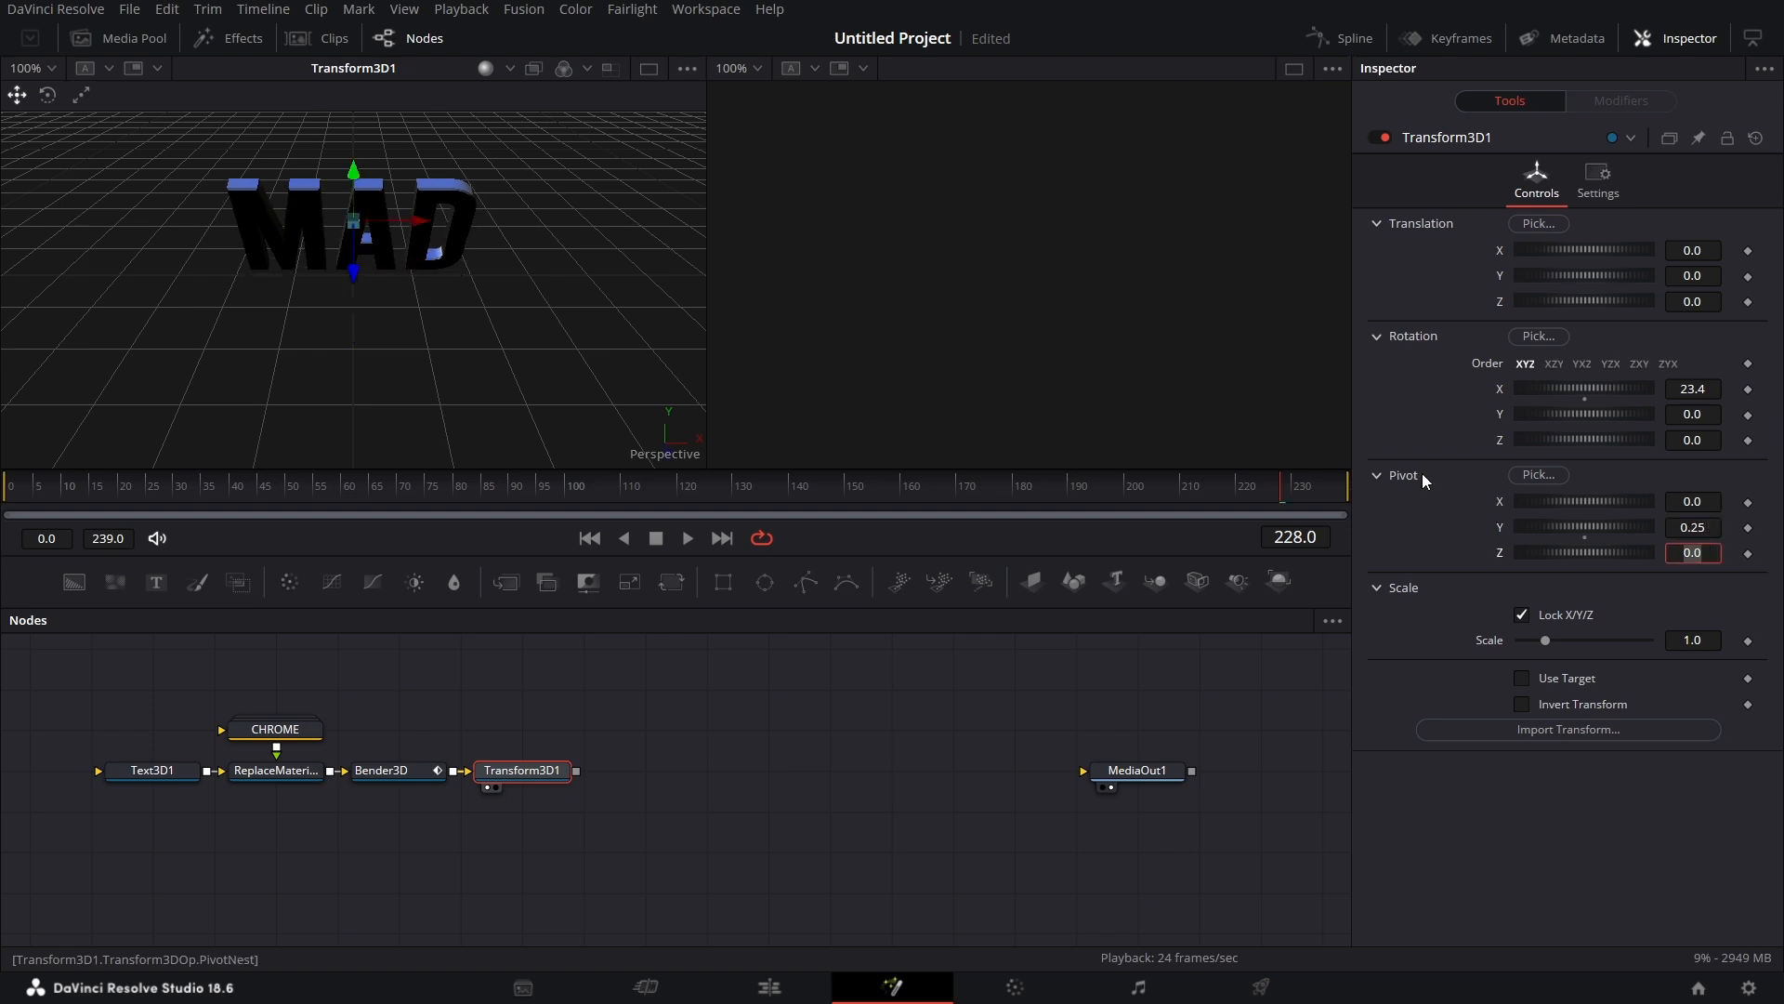
mouse_move(1588, 387)
left_mouse_down()
mouse_move(1608, 385)
mouse_move(1530, 402)
mouse_move(1603, 400)
mouse_move(1567, 404)
left_mouse_up()
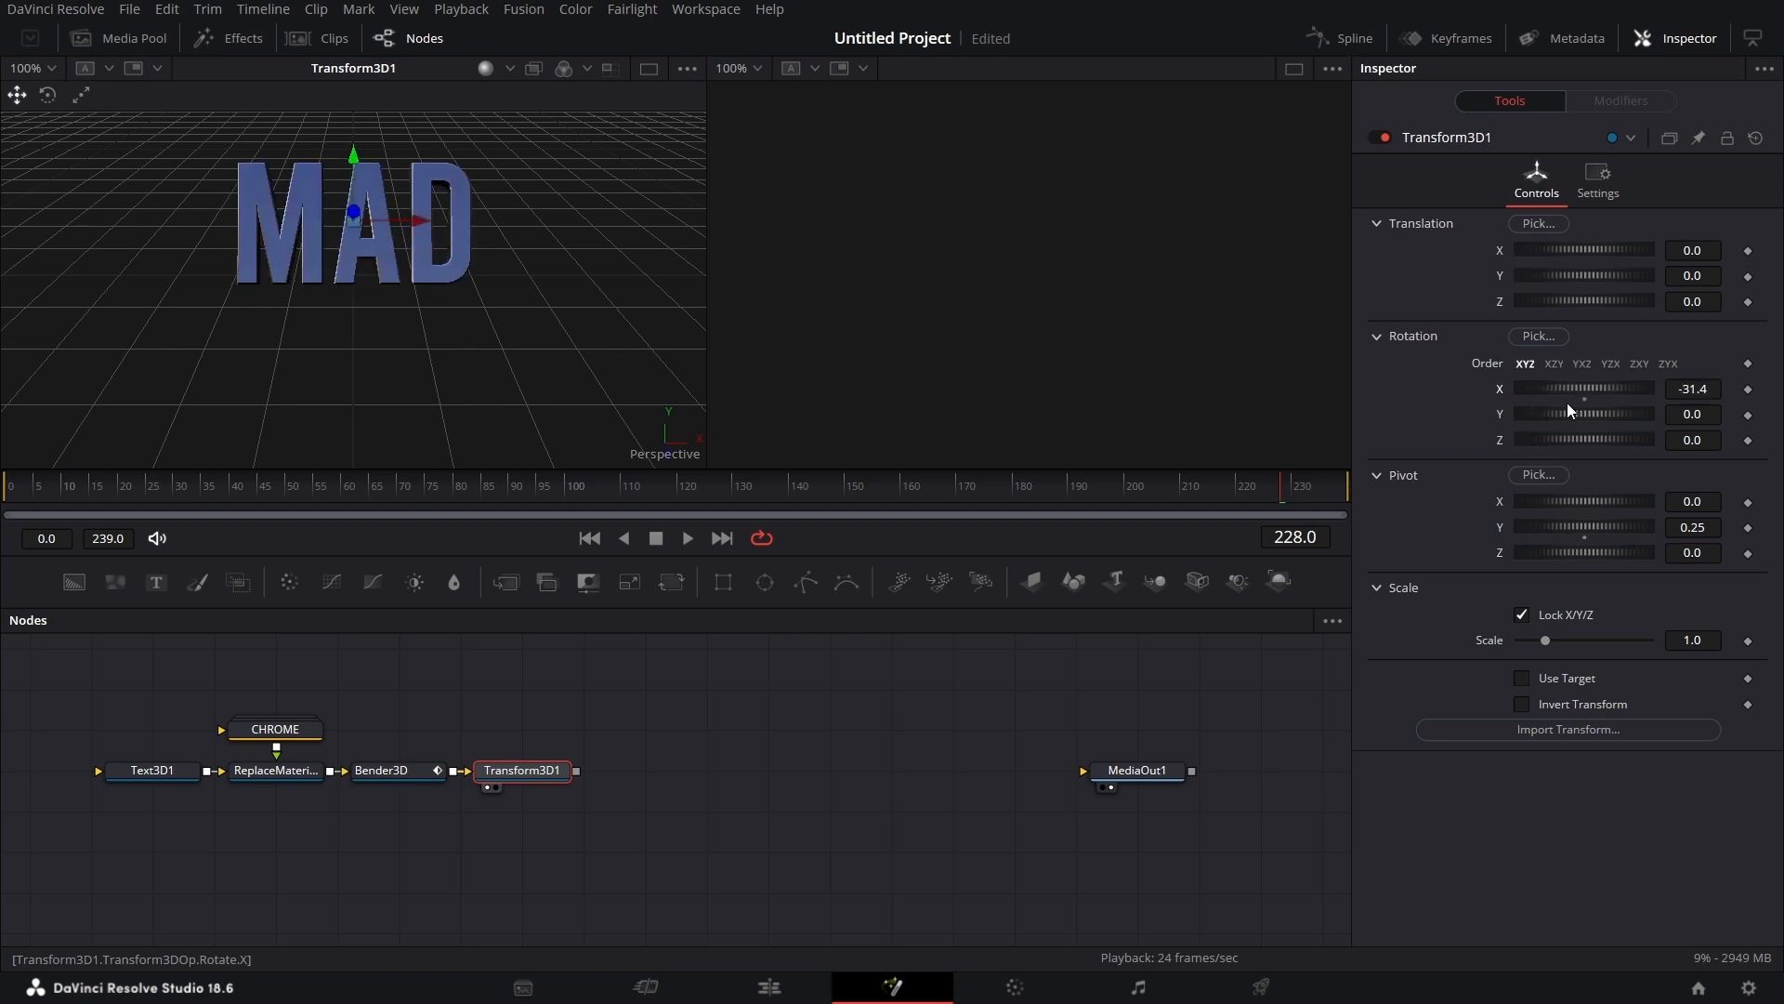
Modify Transform3D1's X rotation with Anim Curves and set the modifier's scale to 360
right_click(1500, 386)
mouse_move(1599, 487)
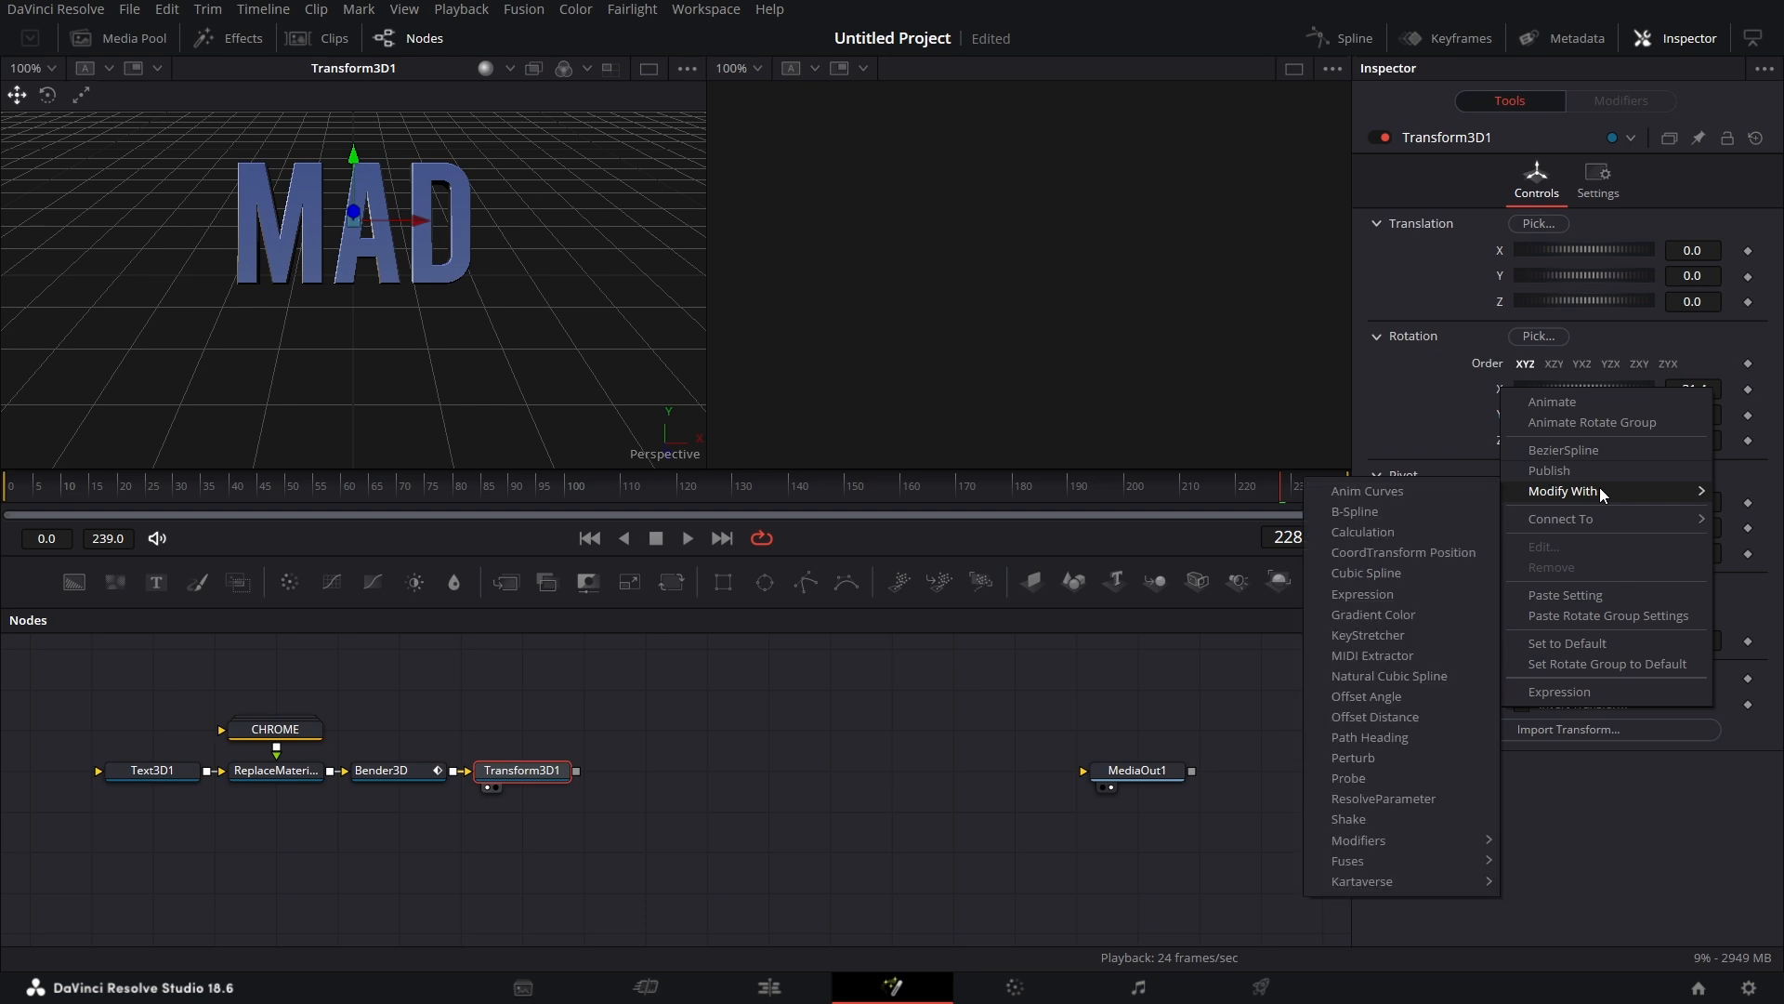
left_click(1409, 493)
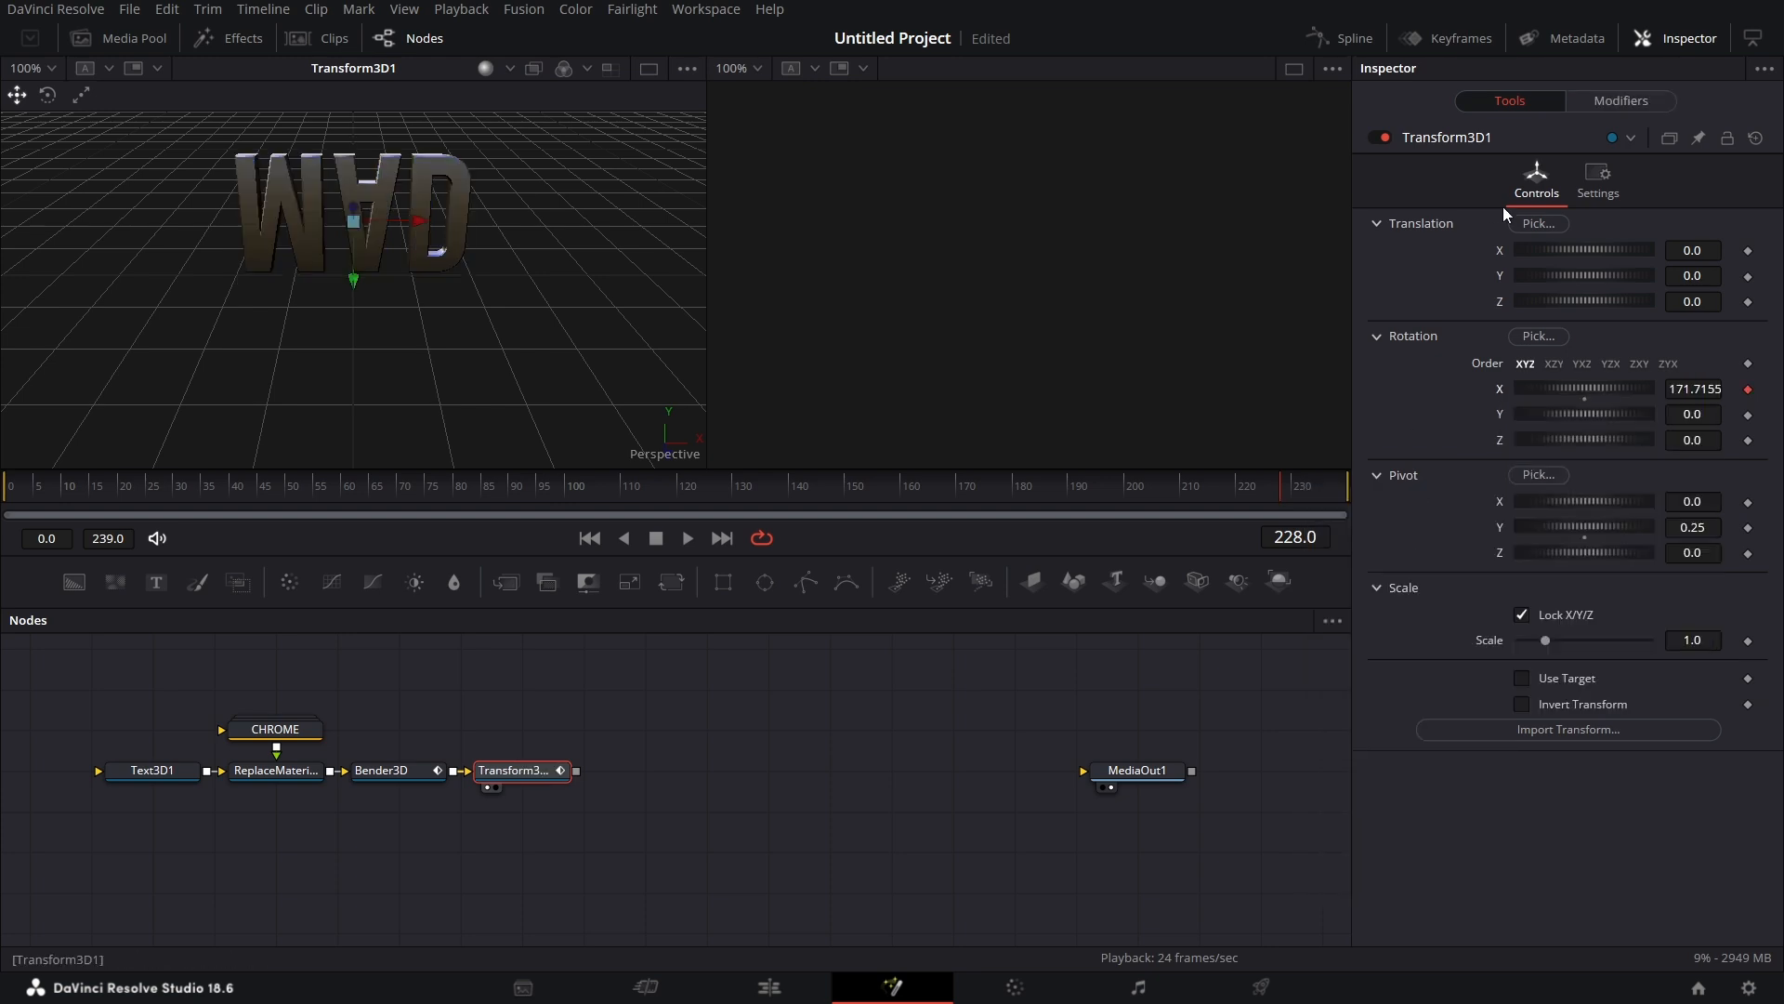
left_click(1606, 100)
left_click(1688, 449)
type("360")
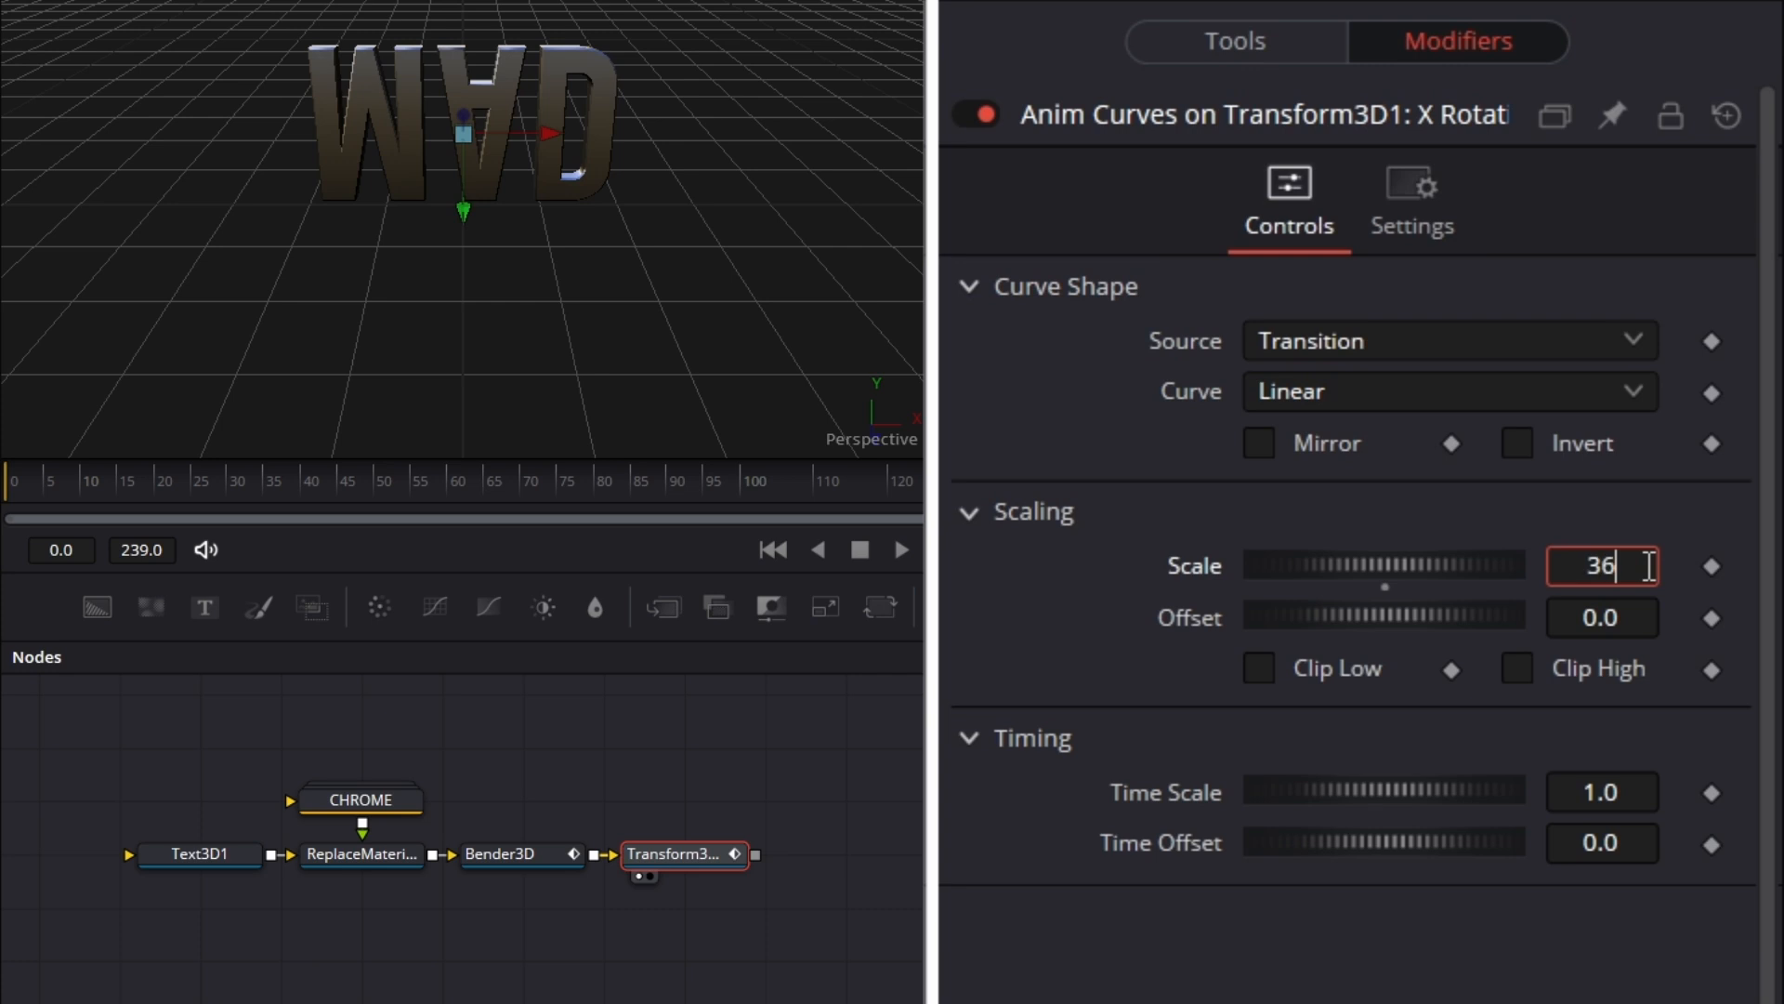
key("Tab")
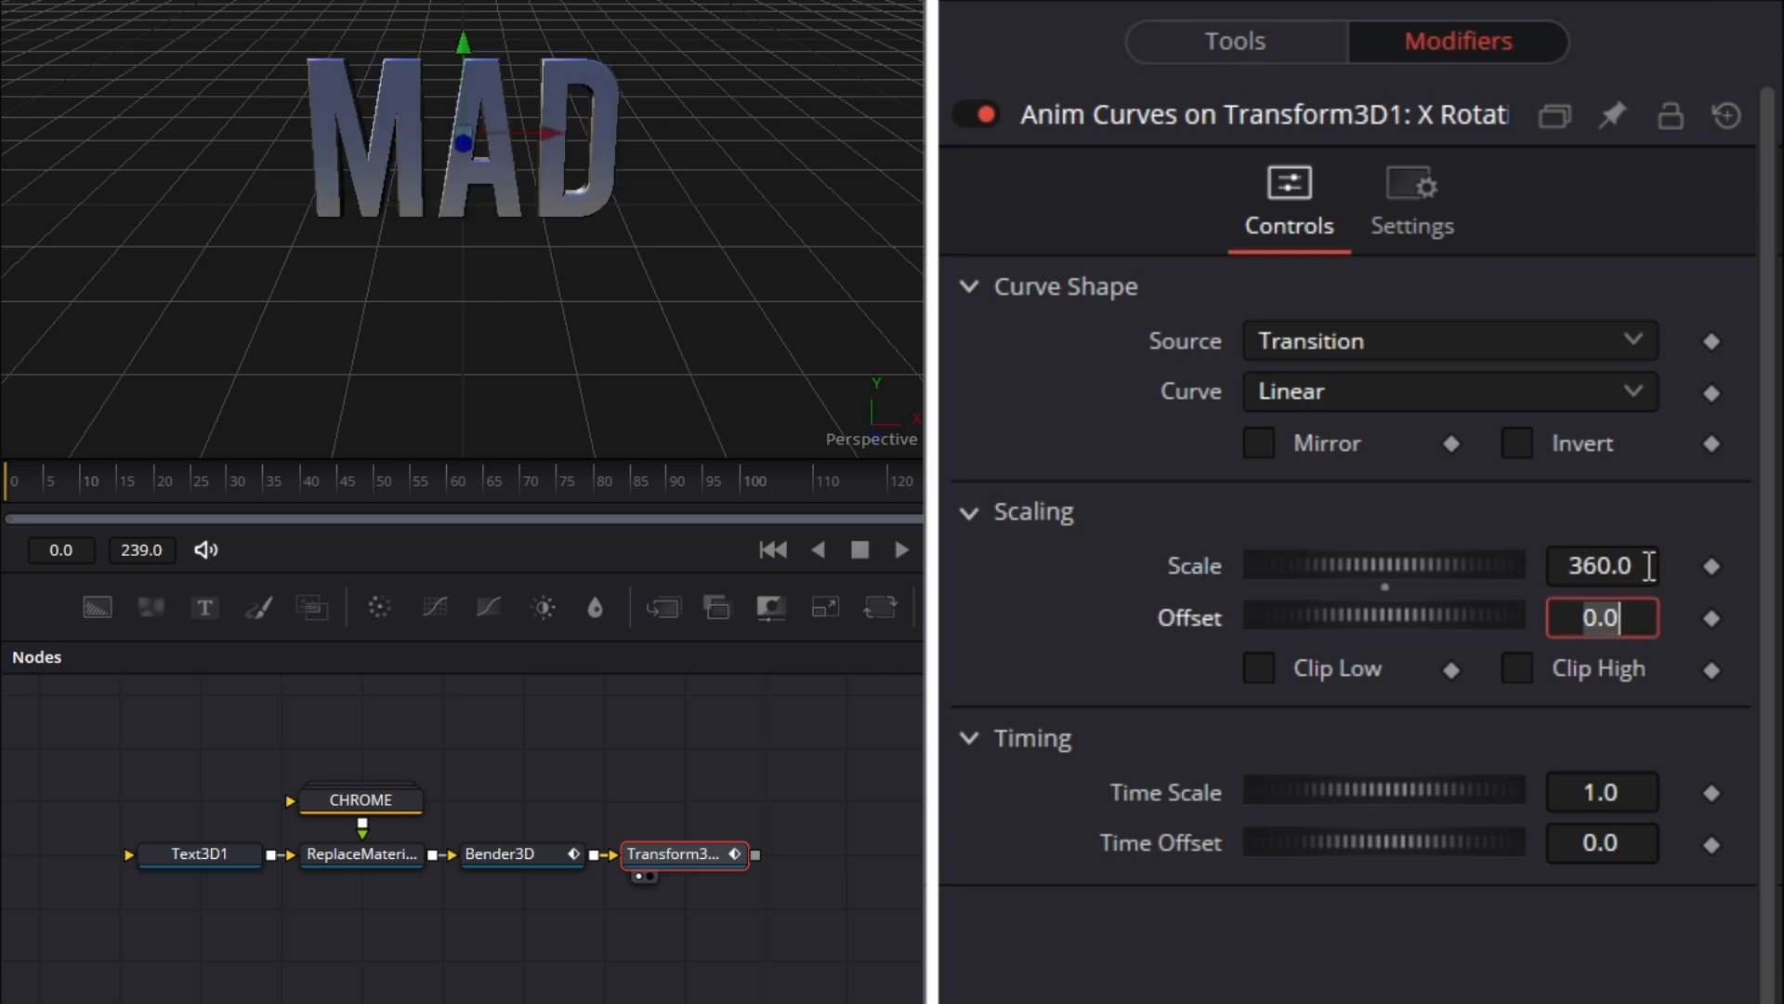
Switch the X Rotation modifier's curve to Easing with Sine for both In and Out
left_click(1369, 388)
left_click(1347, 490)
left_click(1353, 455)
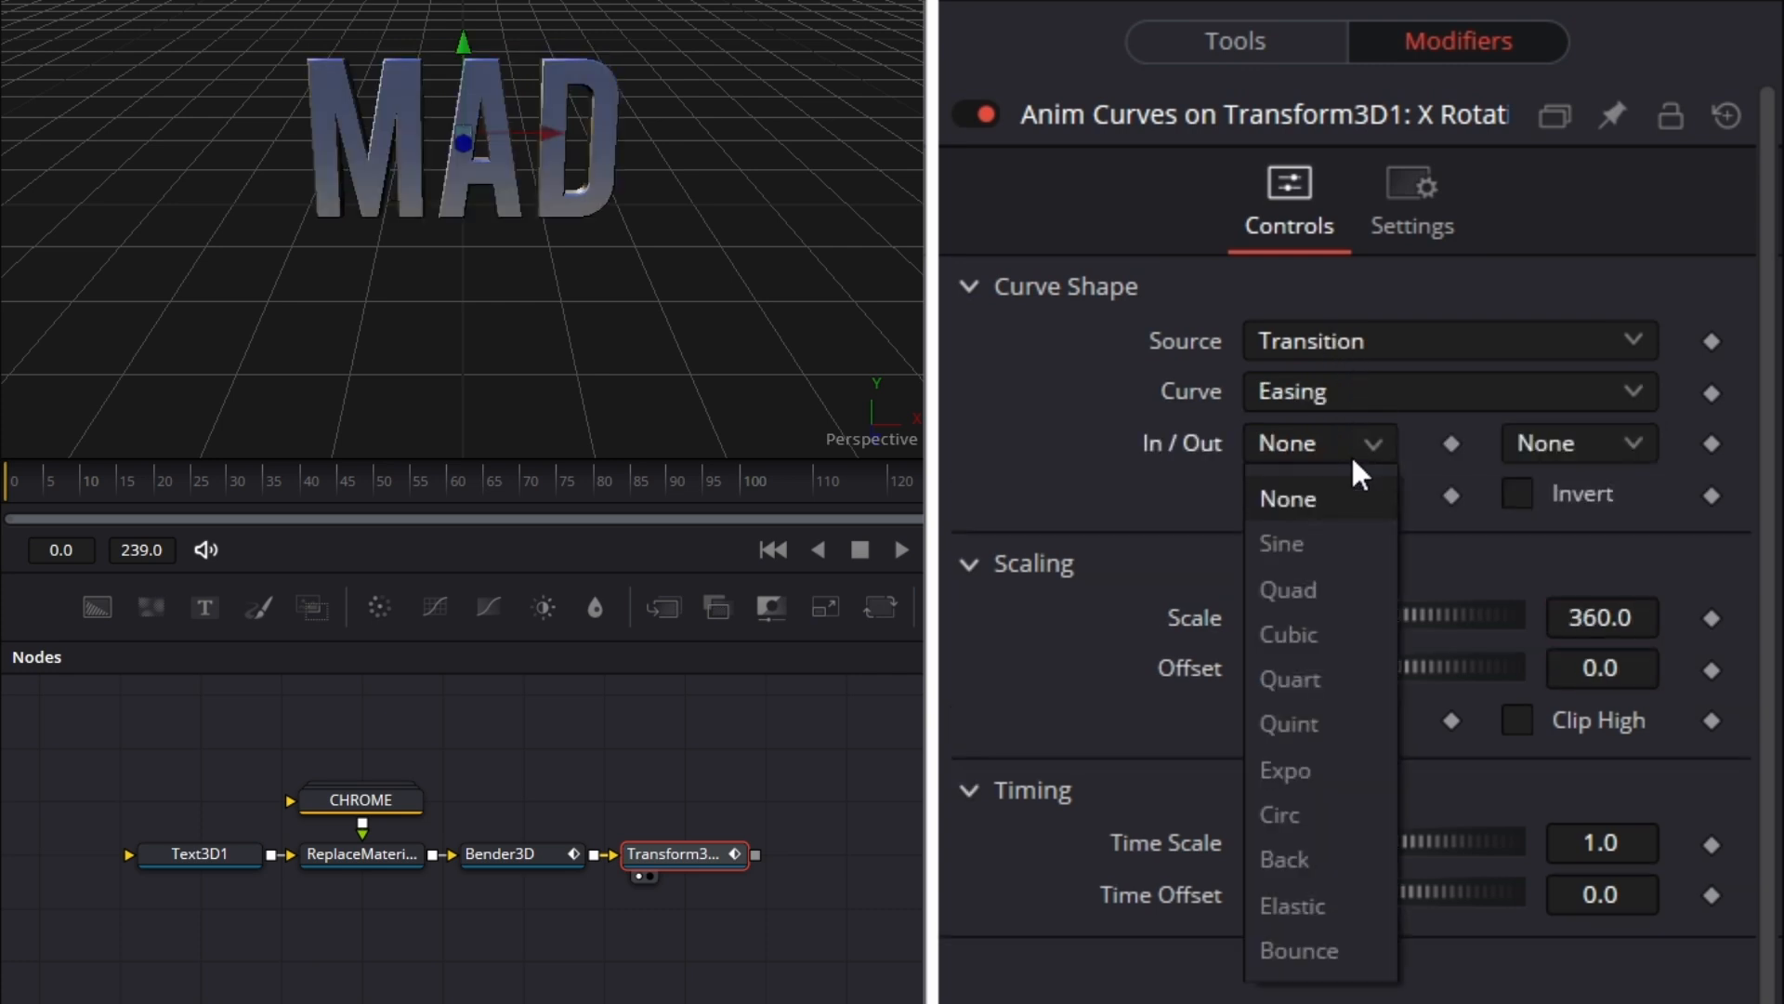
left_click(1320, 535)
left_click(1552, 444)
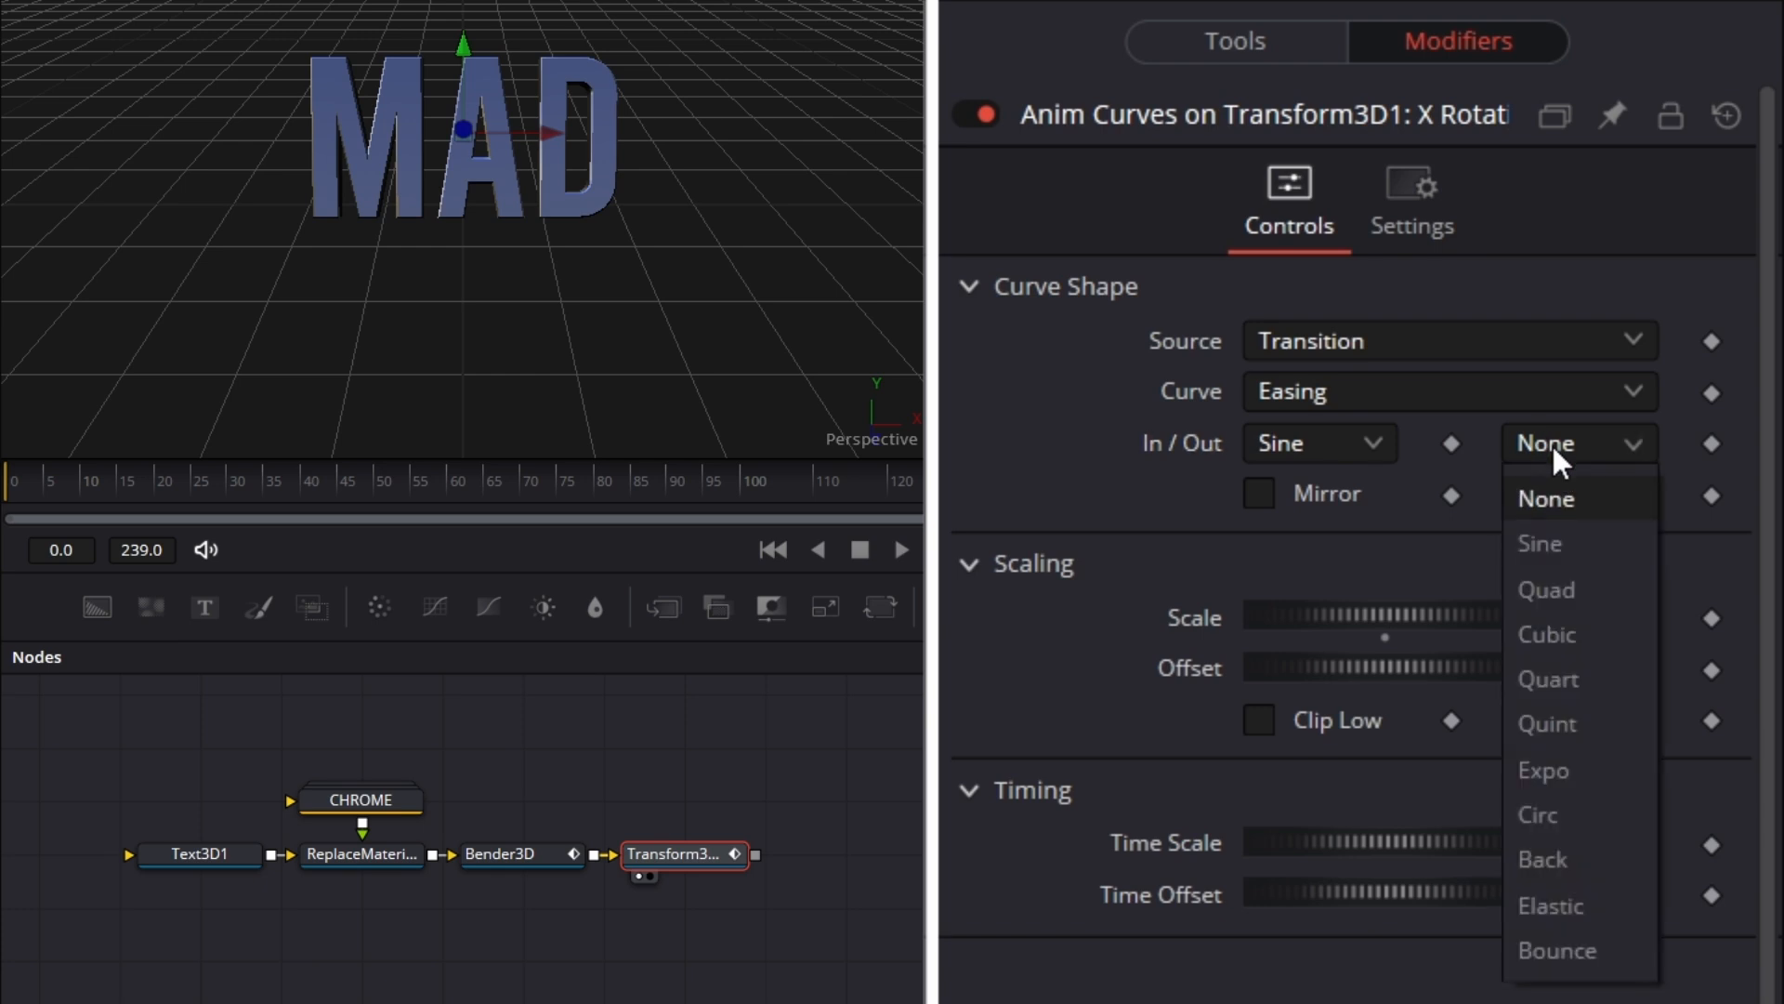
left_click(1550, 541)
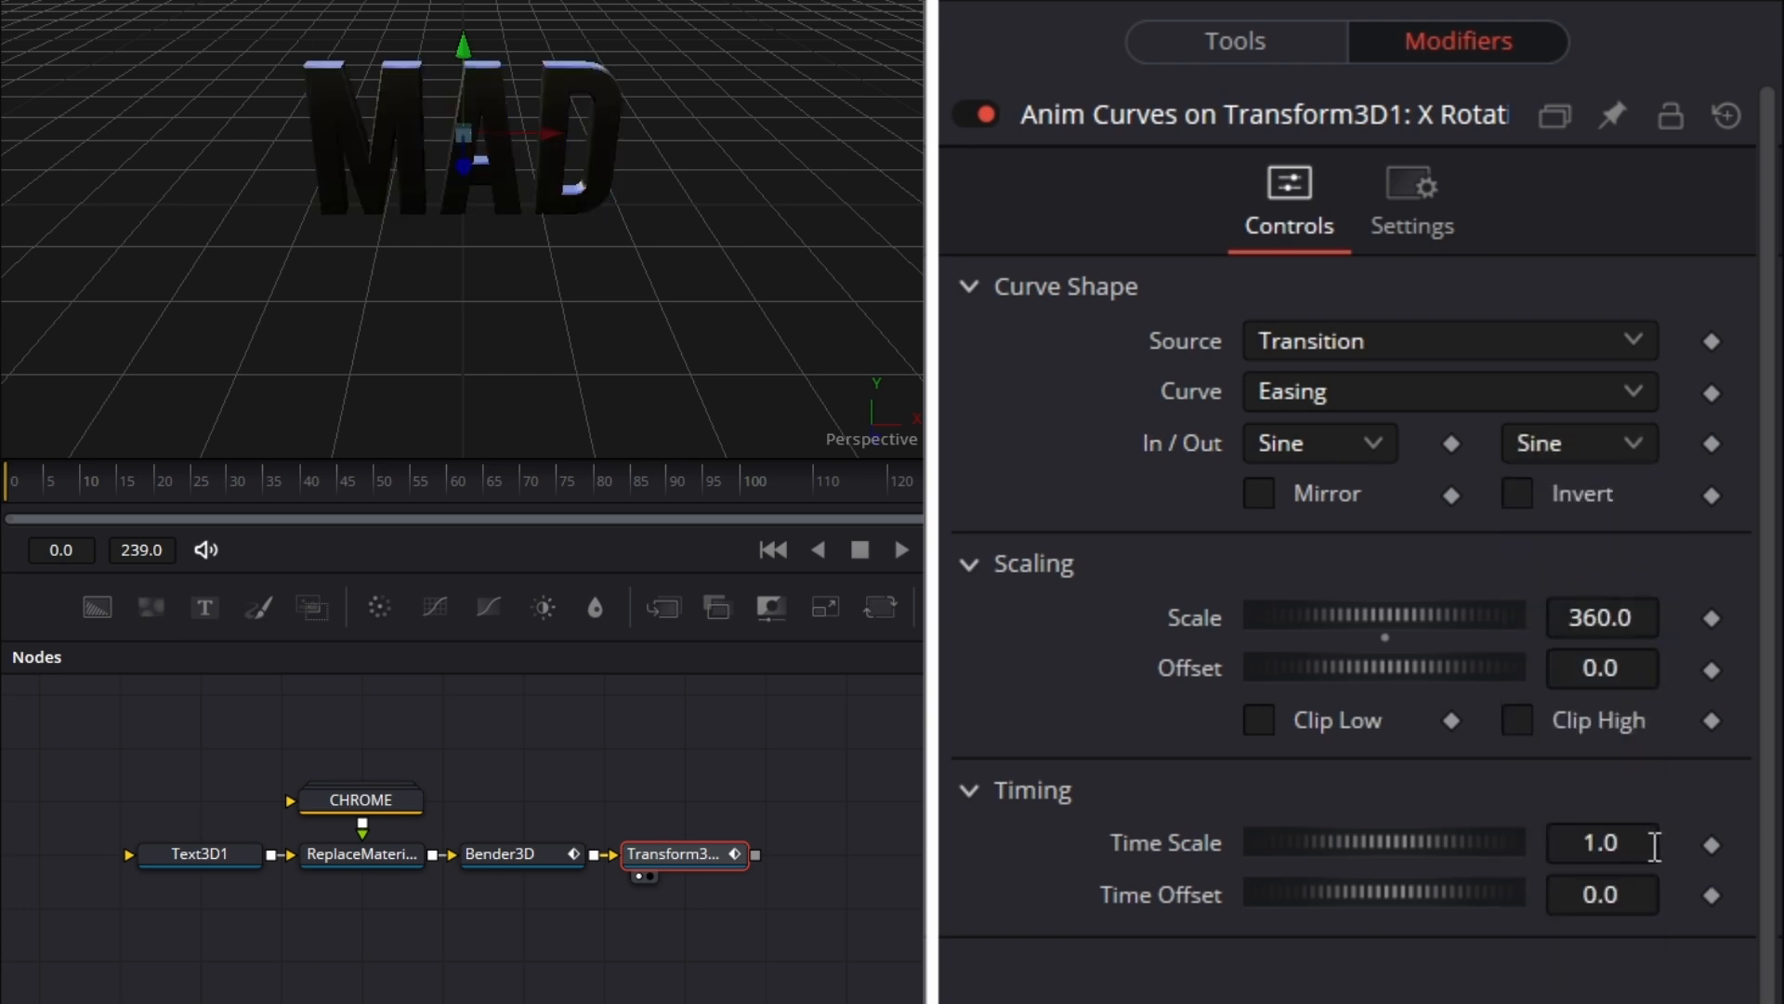
Set the X Rotation modifier's time scale to 1.5 and time offset to 0.15, and play back the animation from the start
left_click(1620, 842)
type("1.5")
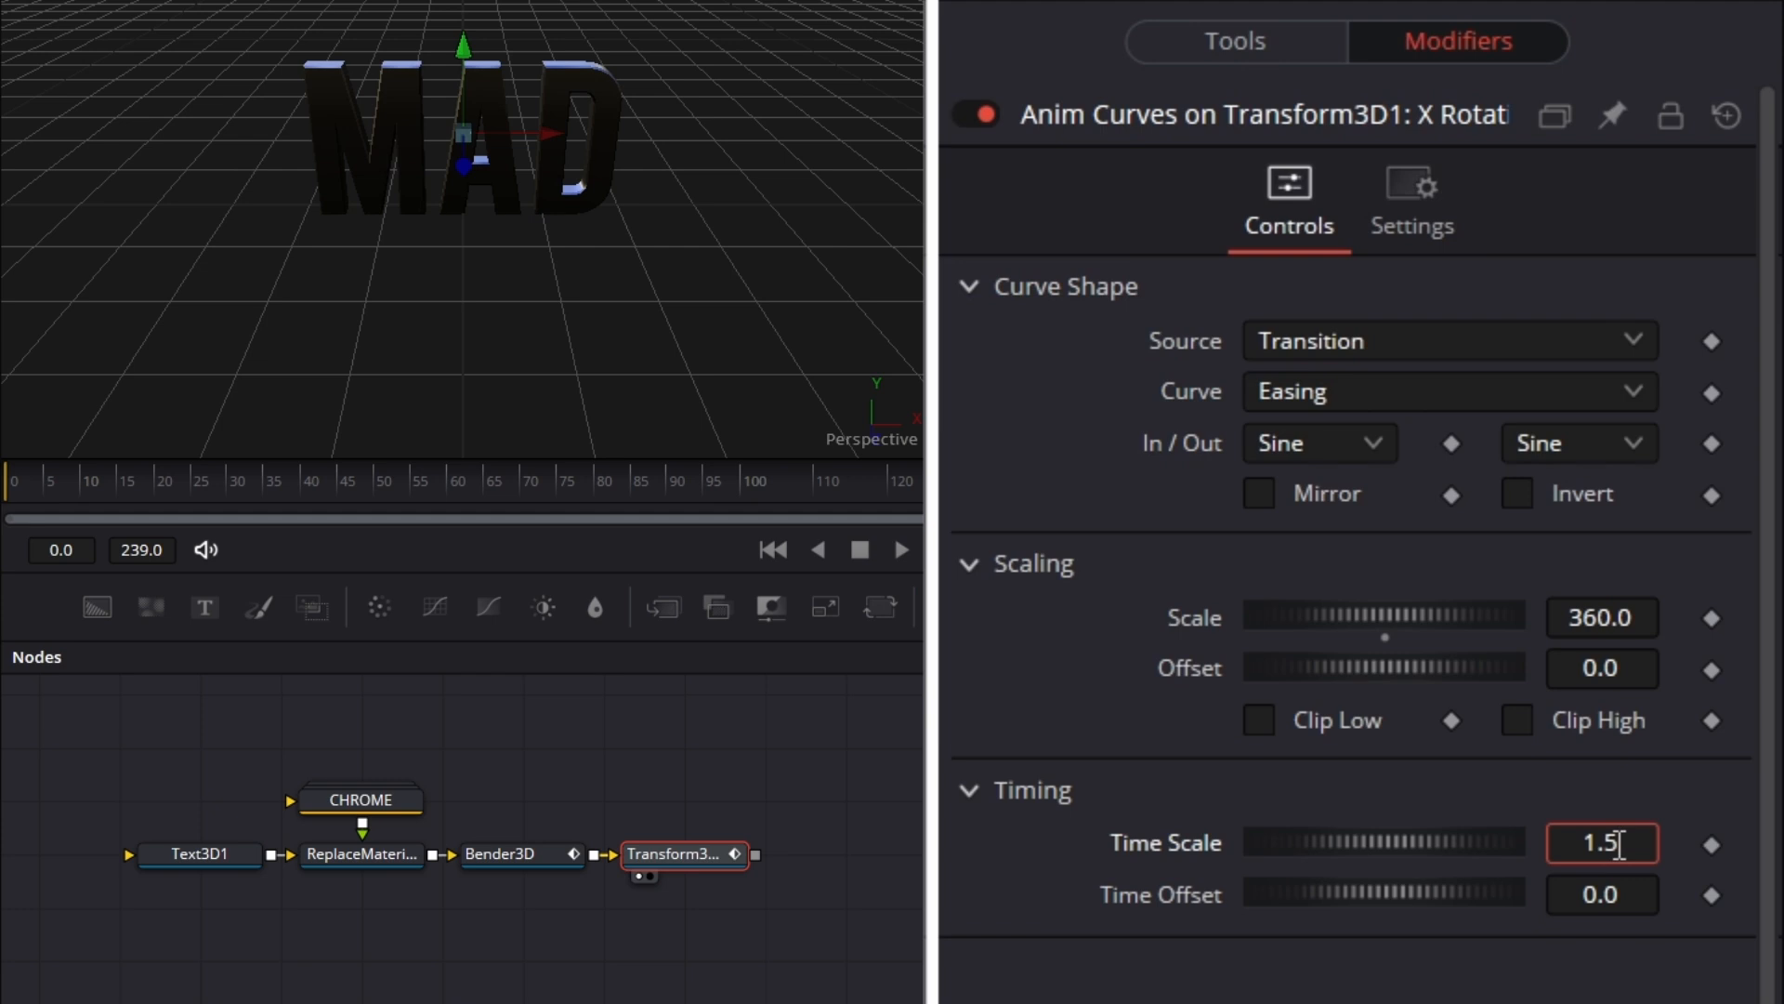
key("Tab")
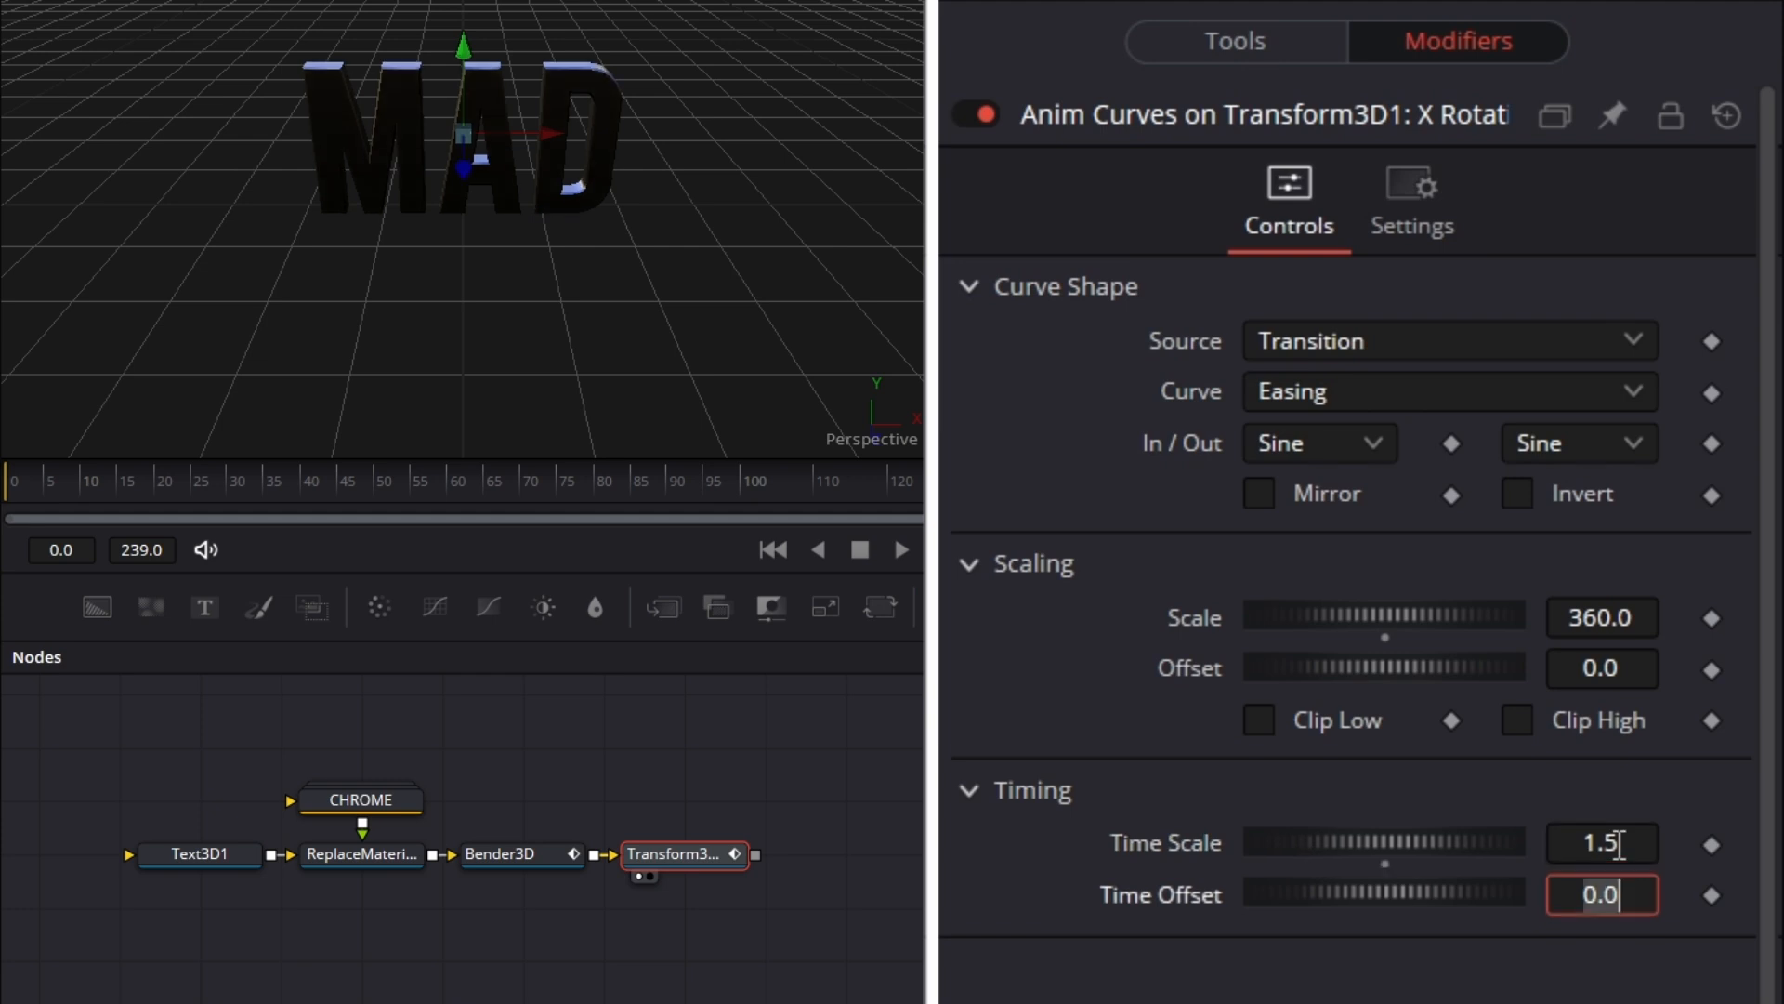
left_click(1626, 893)
key("BackSpace")
key("BackSpace")
type(".15")
key("Tab")
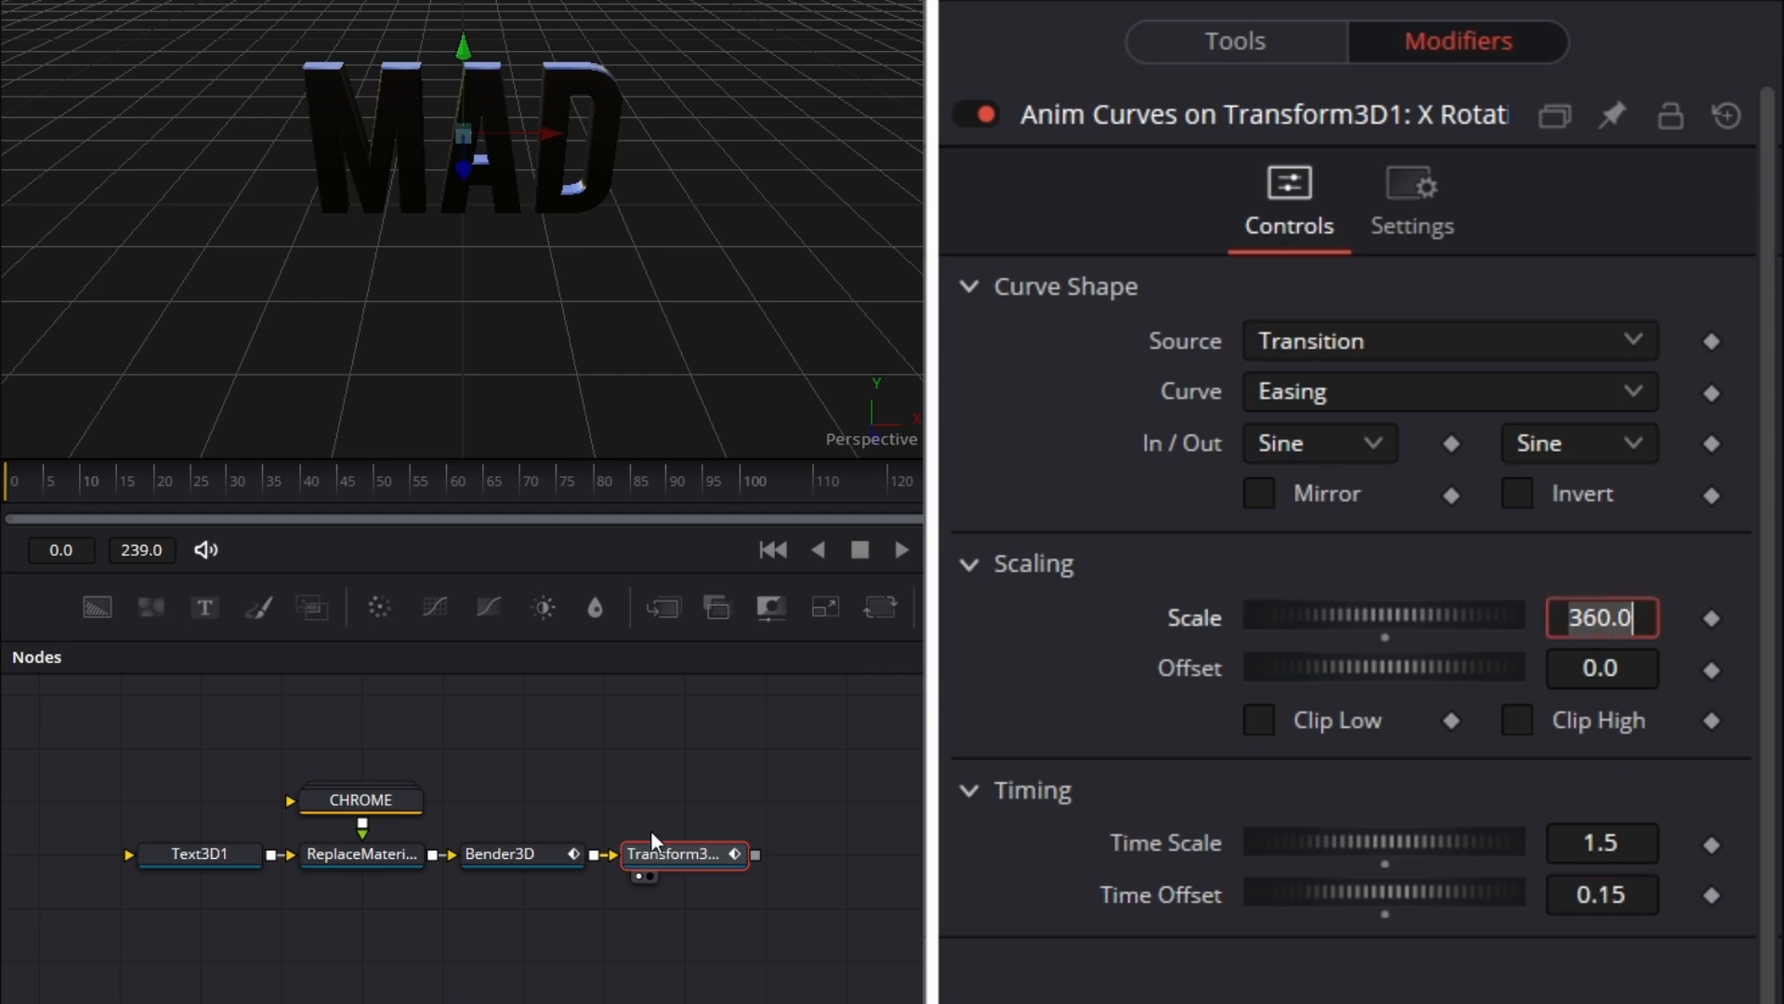
left_click_drag(677, 851, 559, 277)
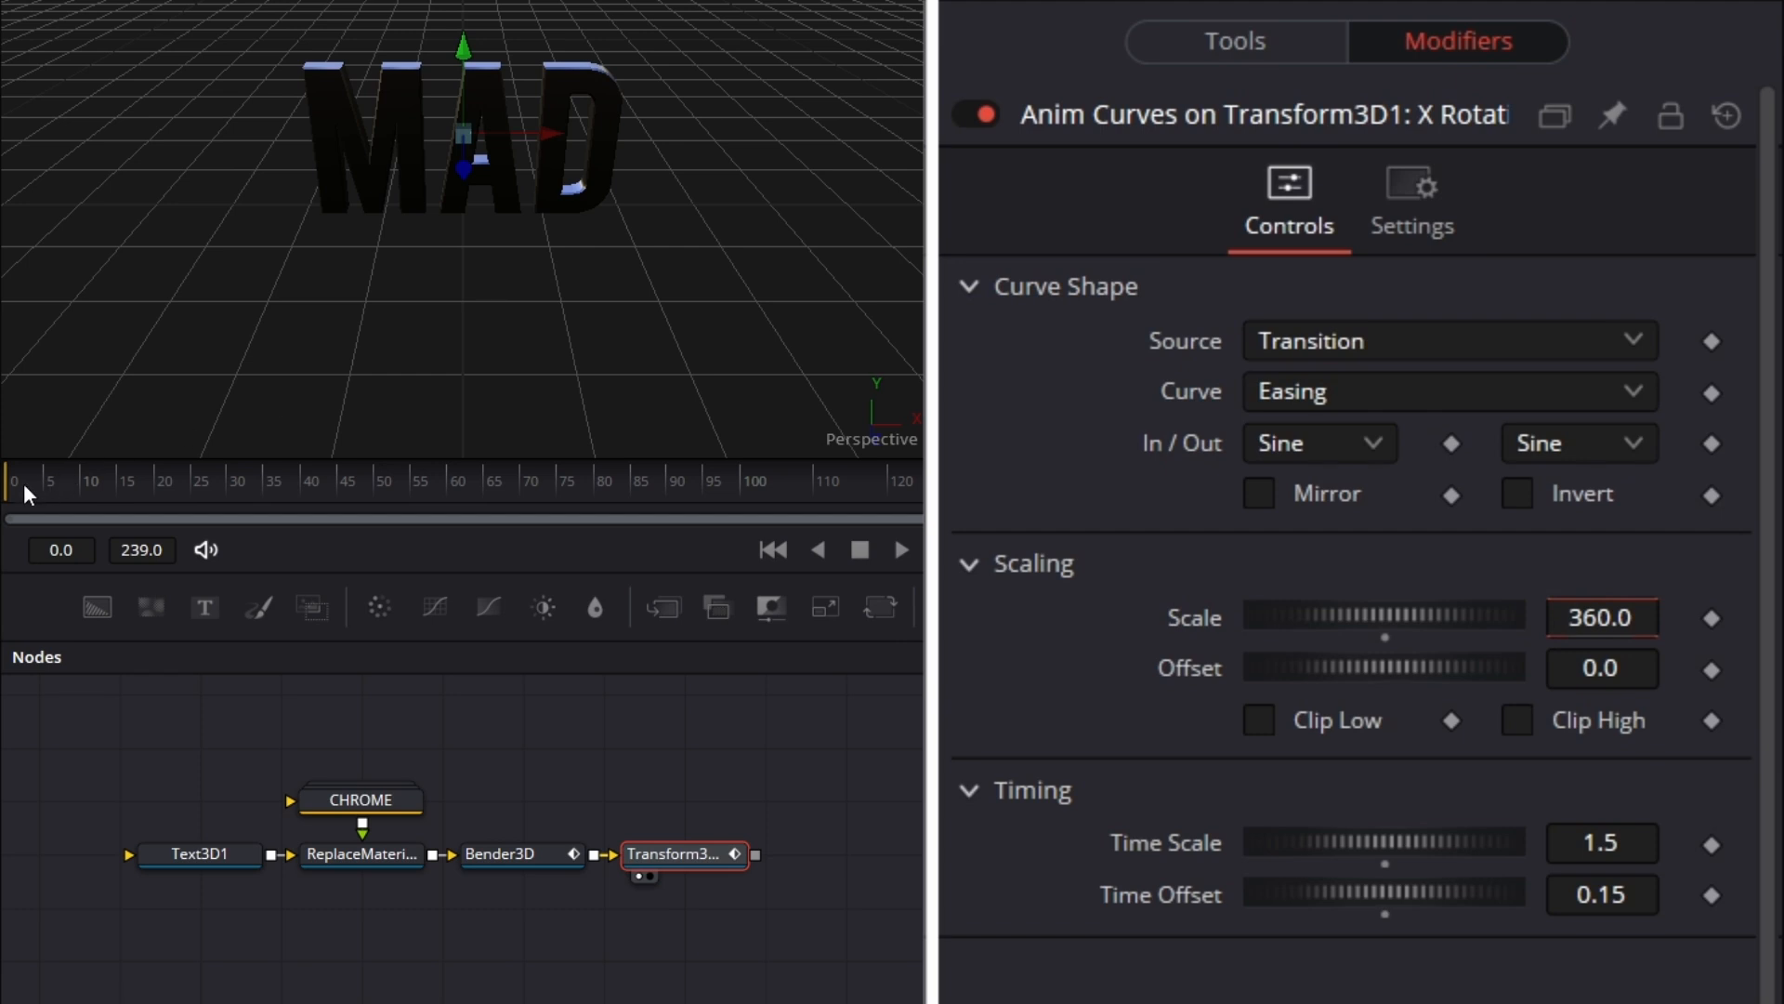
left_click(897, 550)
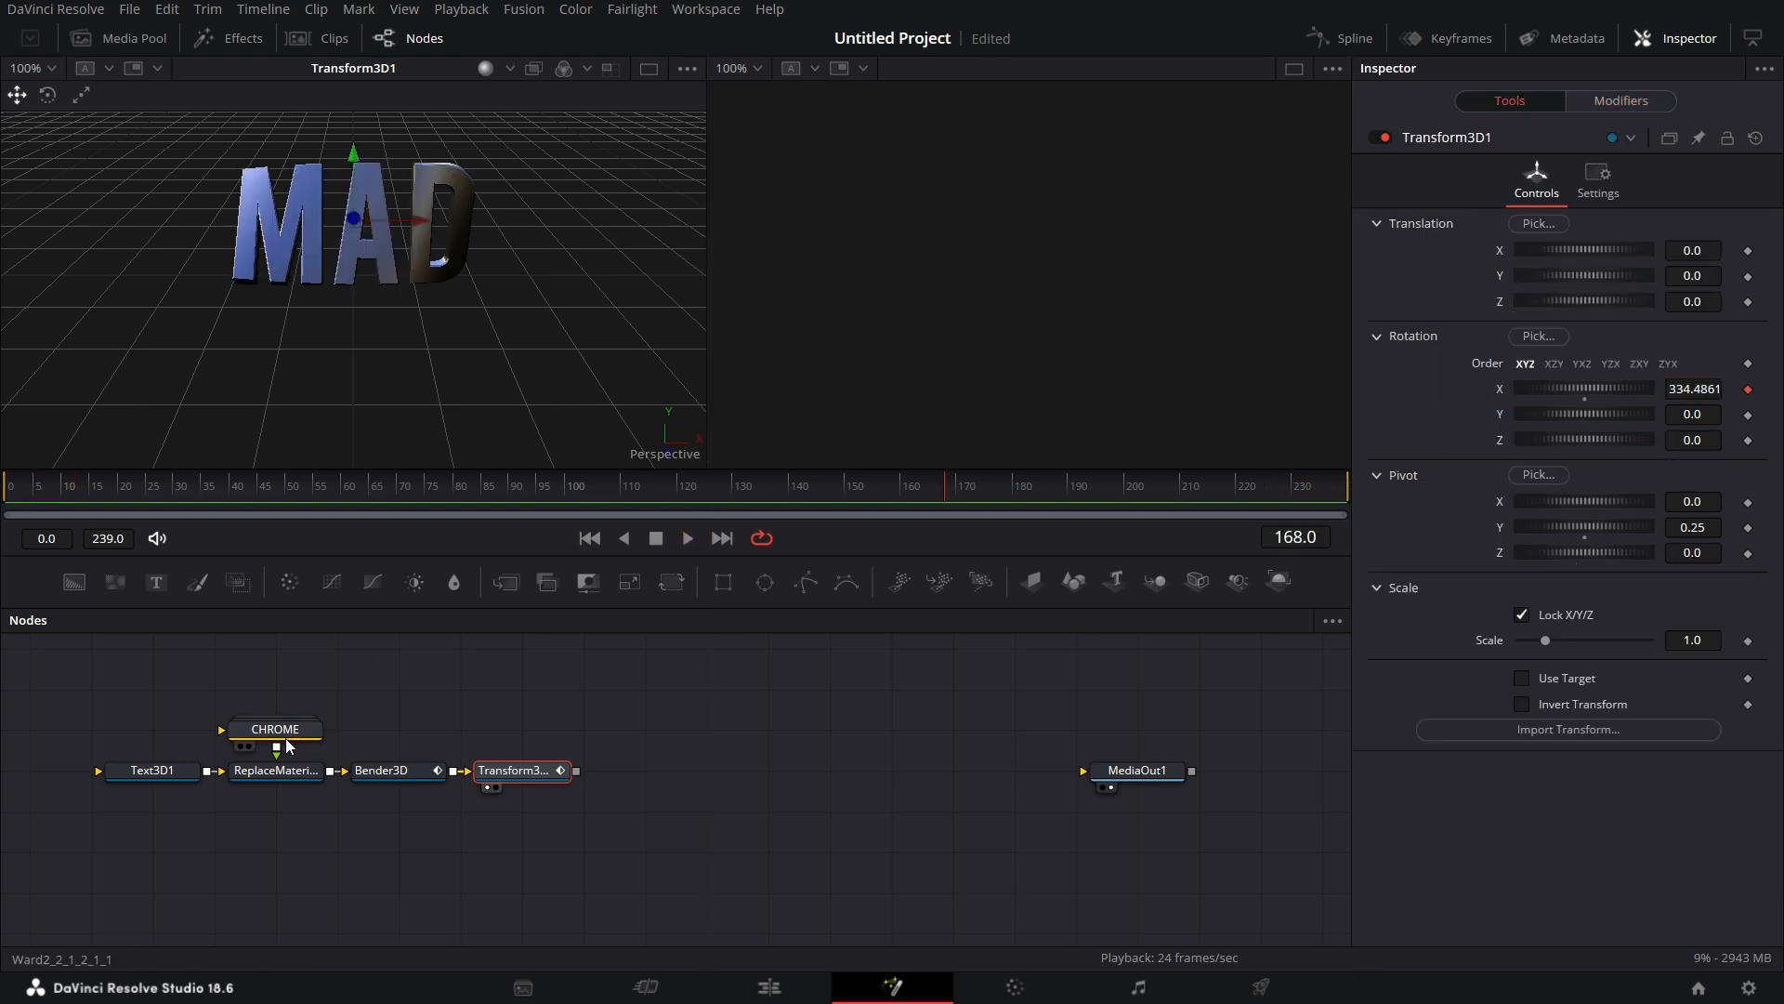
Set Bender3D's Center to 0.0 and play back the twist animation from the first frame to check it
left_click(376, 772)
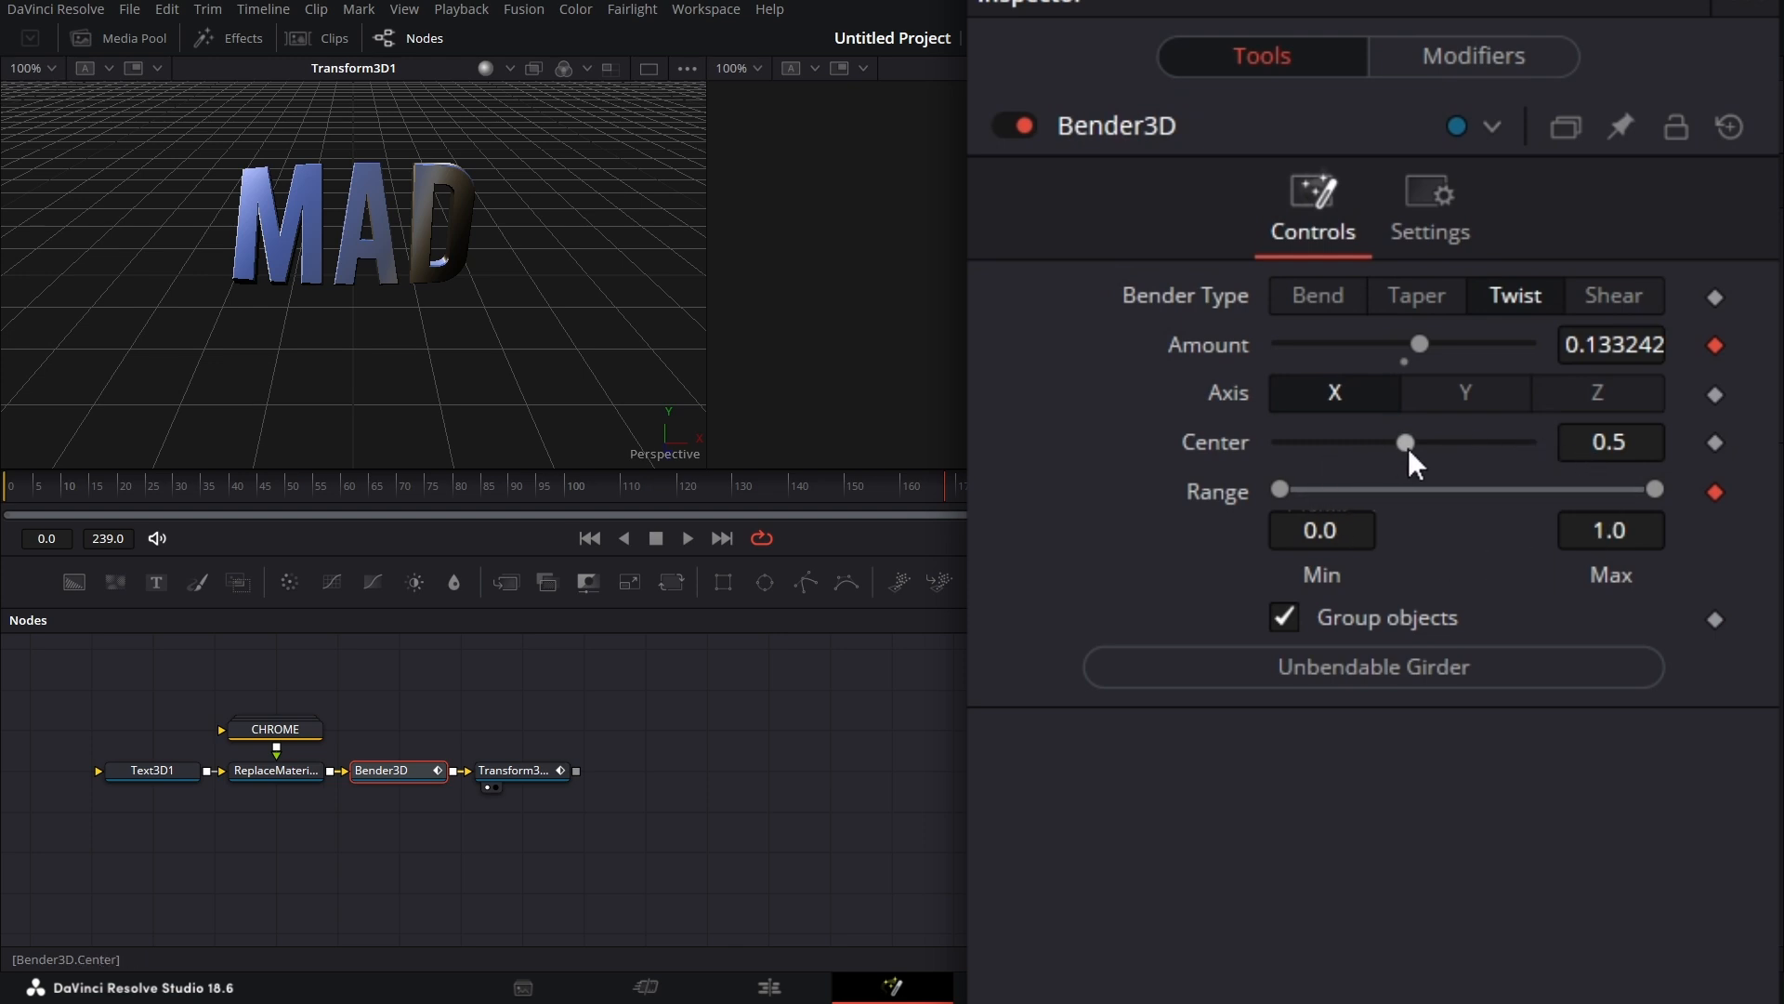
left_click_drag(1408, 448, 1201, 450)
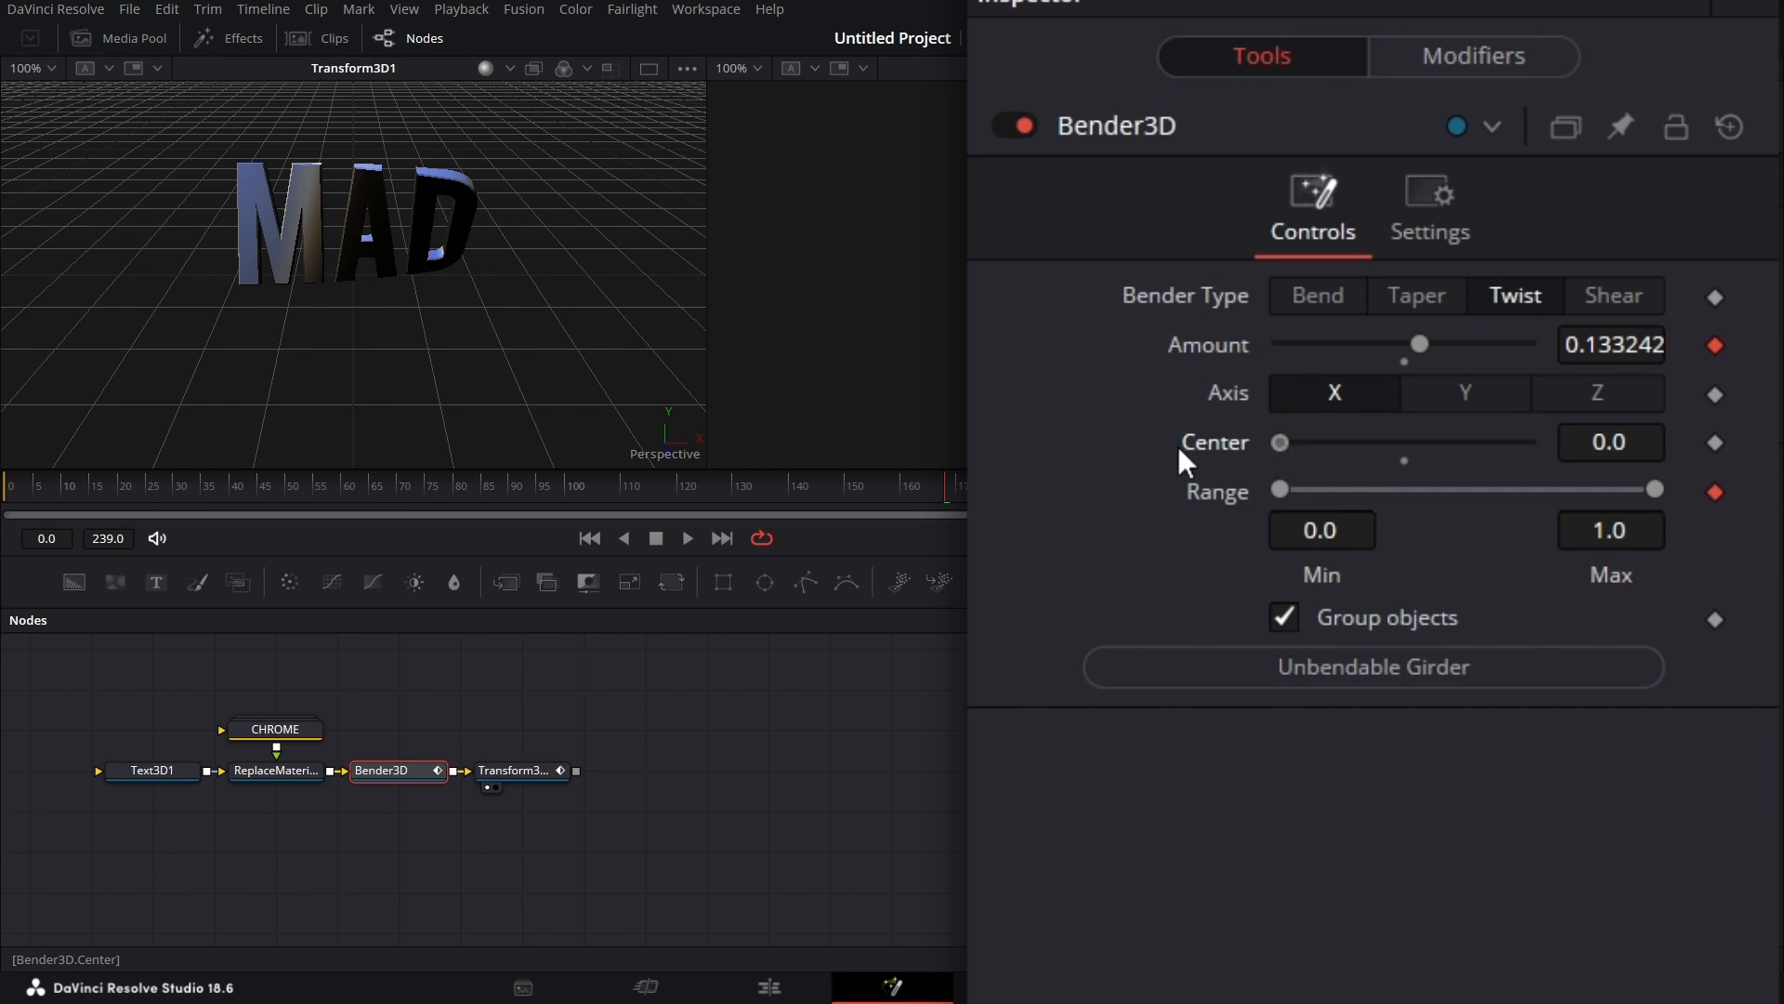
left_click(13, 486)
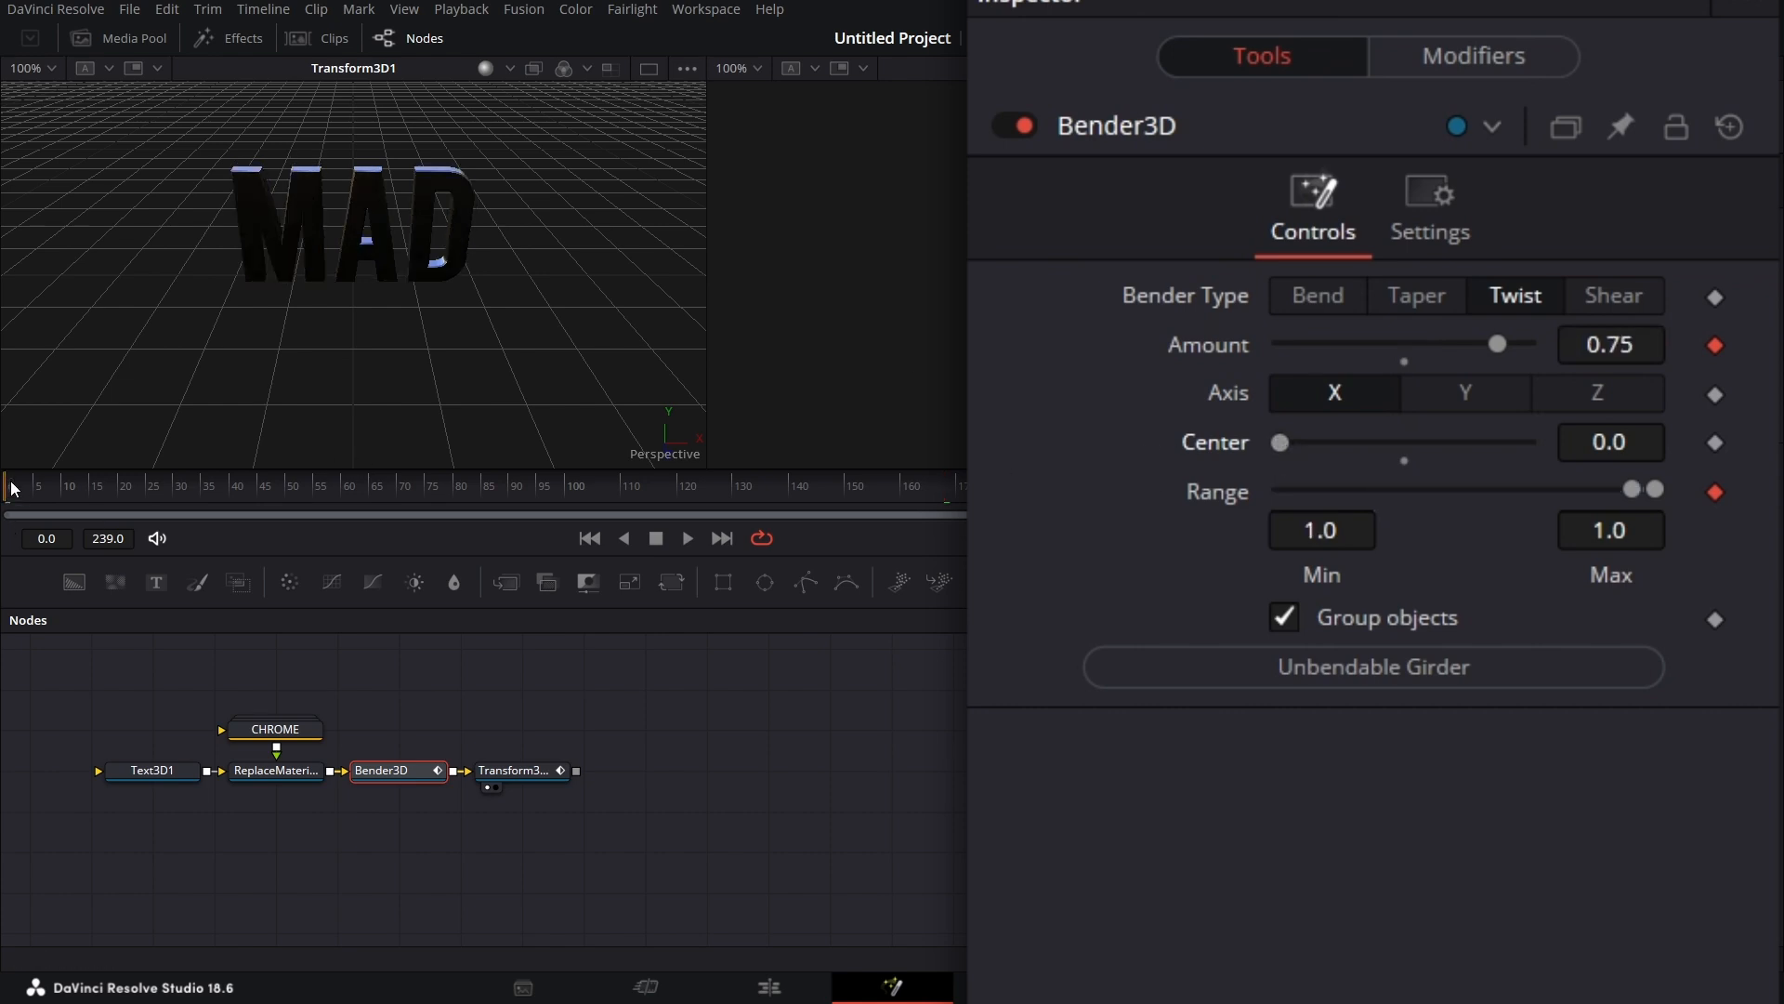
left_click(689, 539)
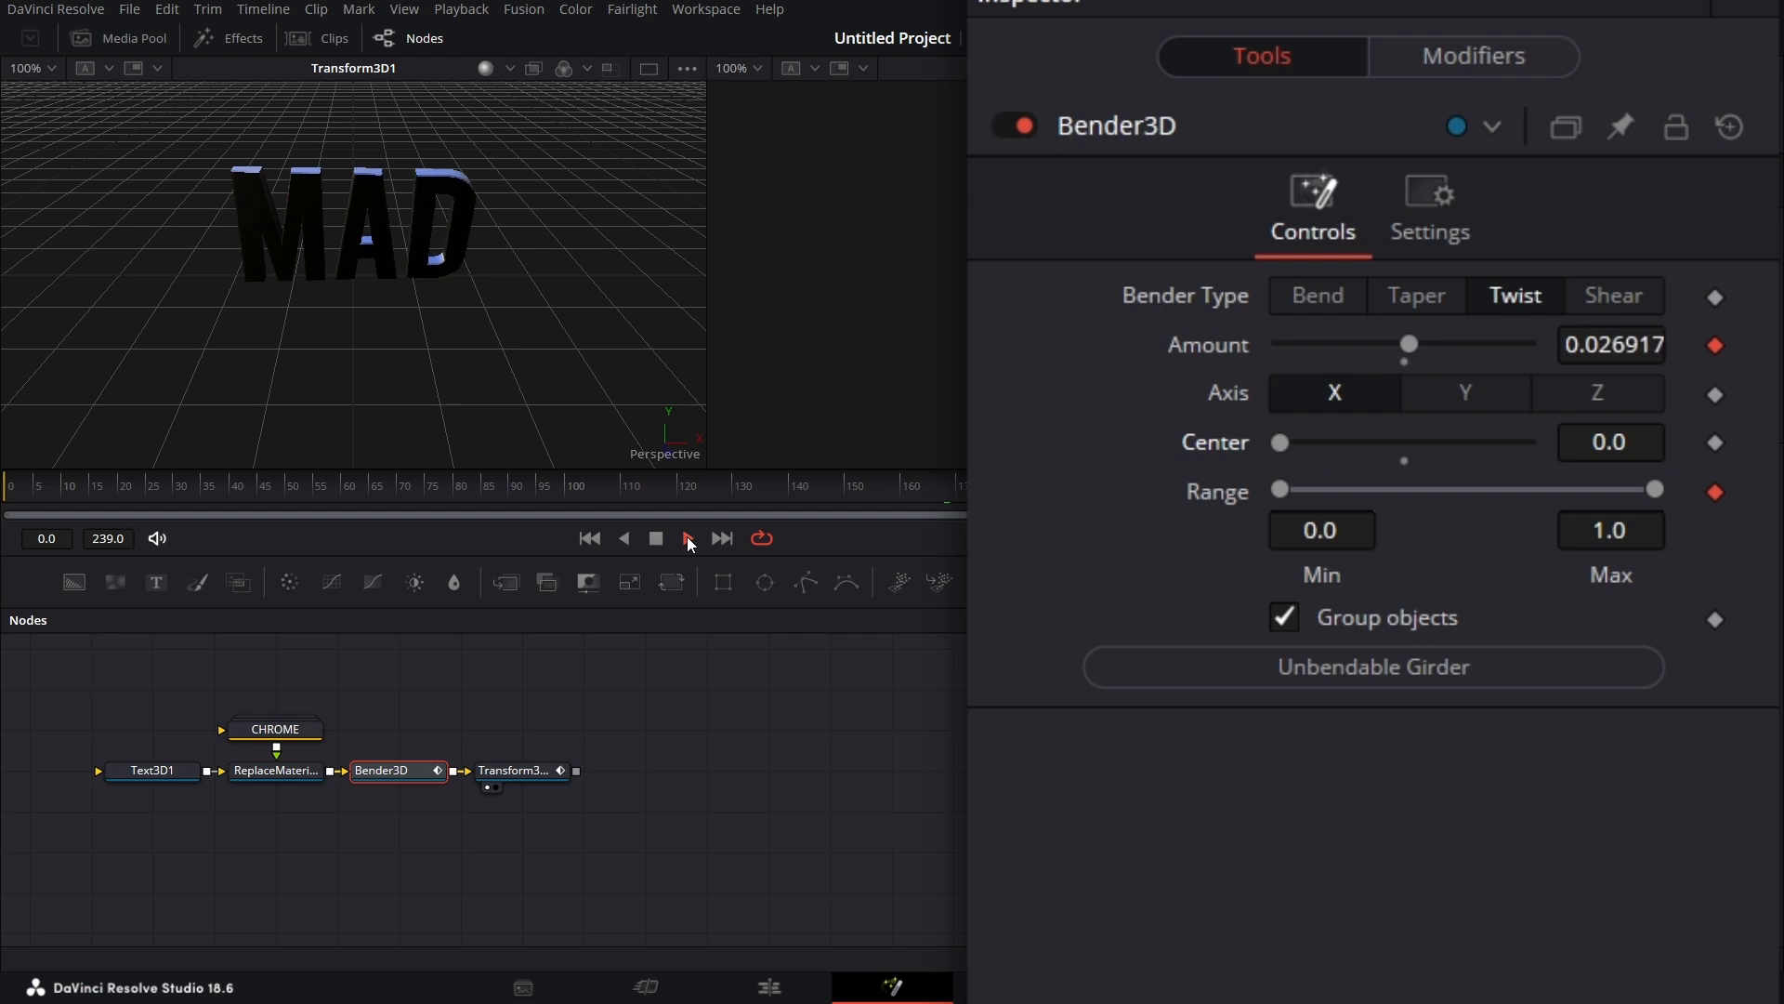
left_click(648, 546)
left_click(1027, 486)
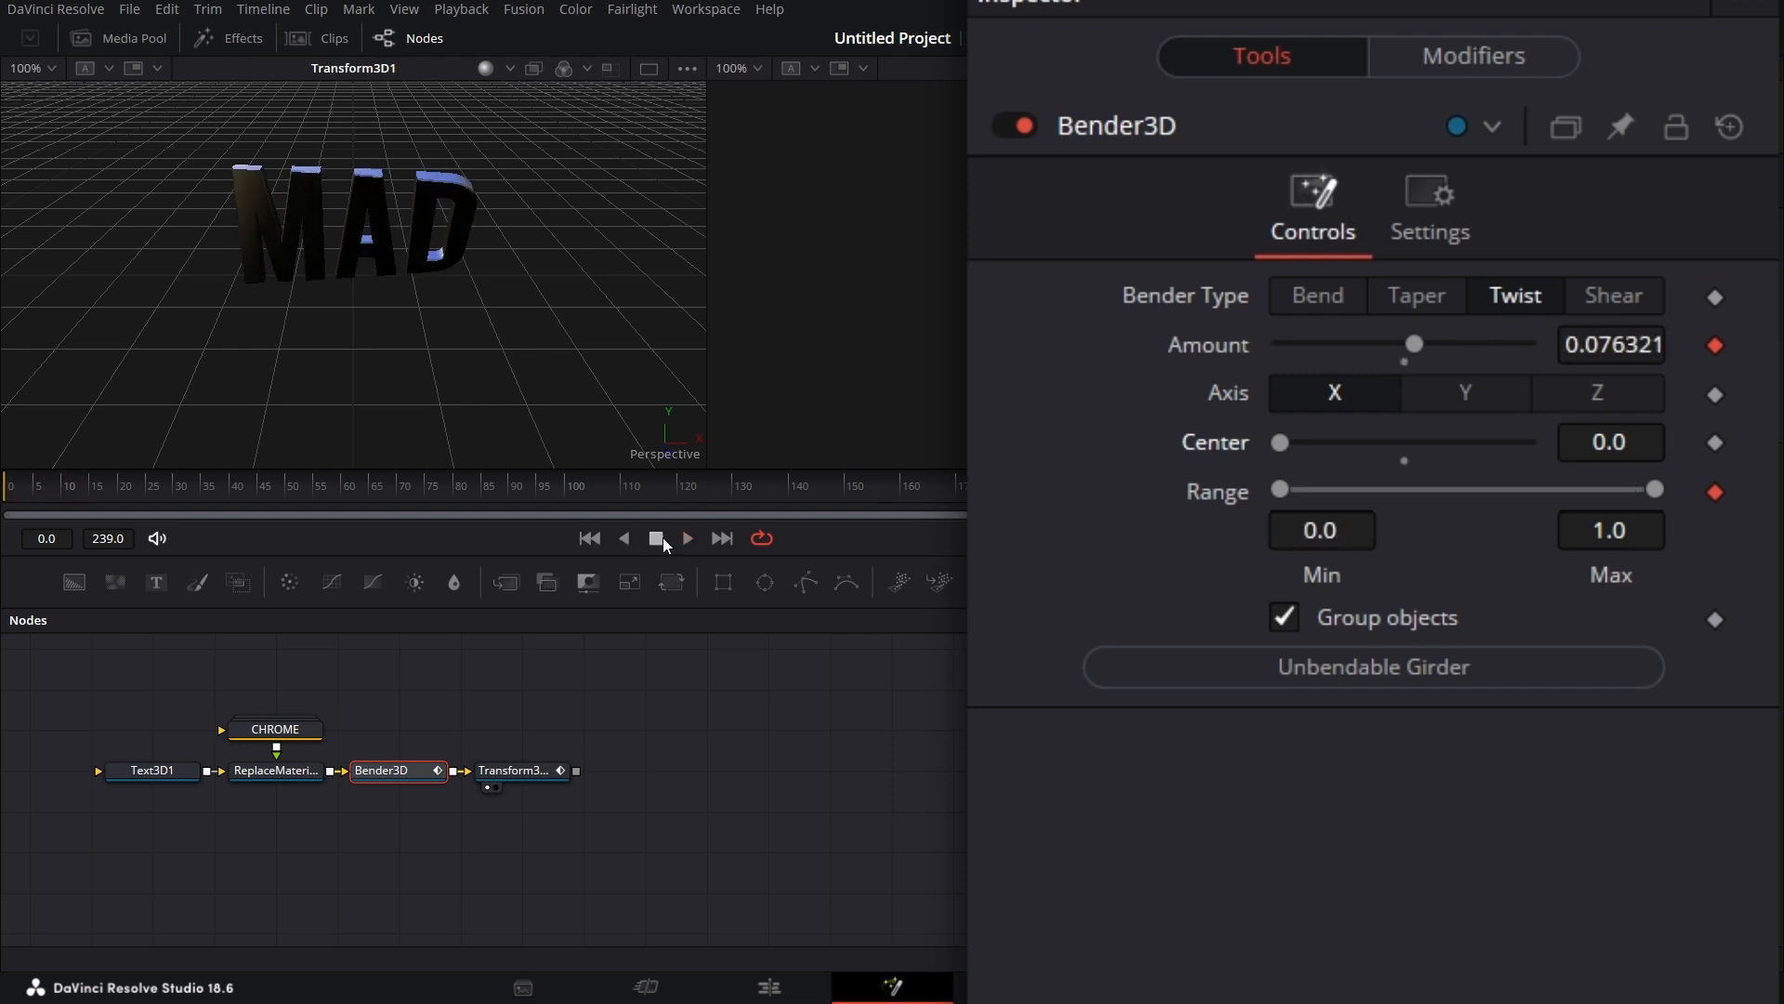
left_click(684, 539)
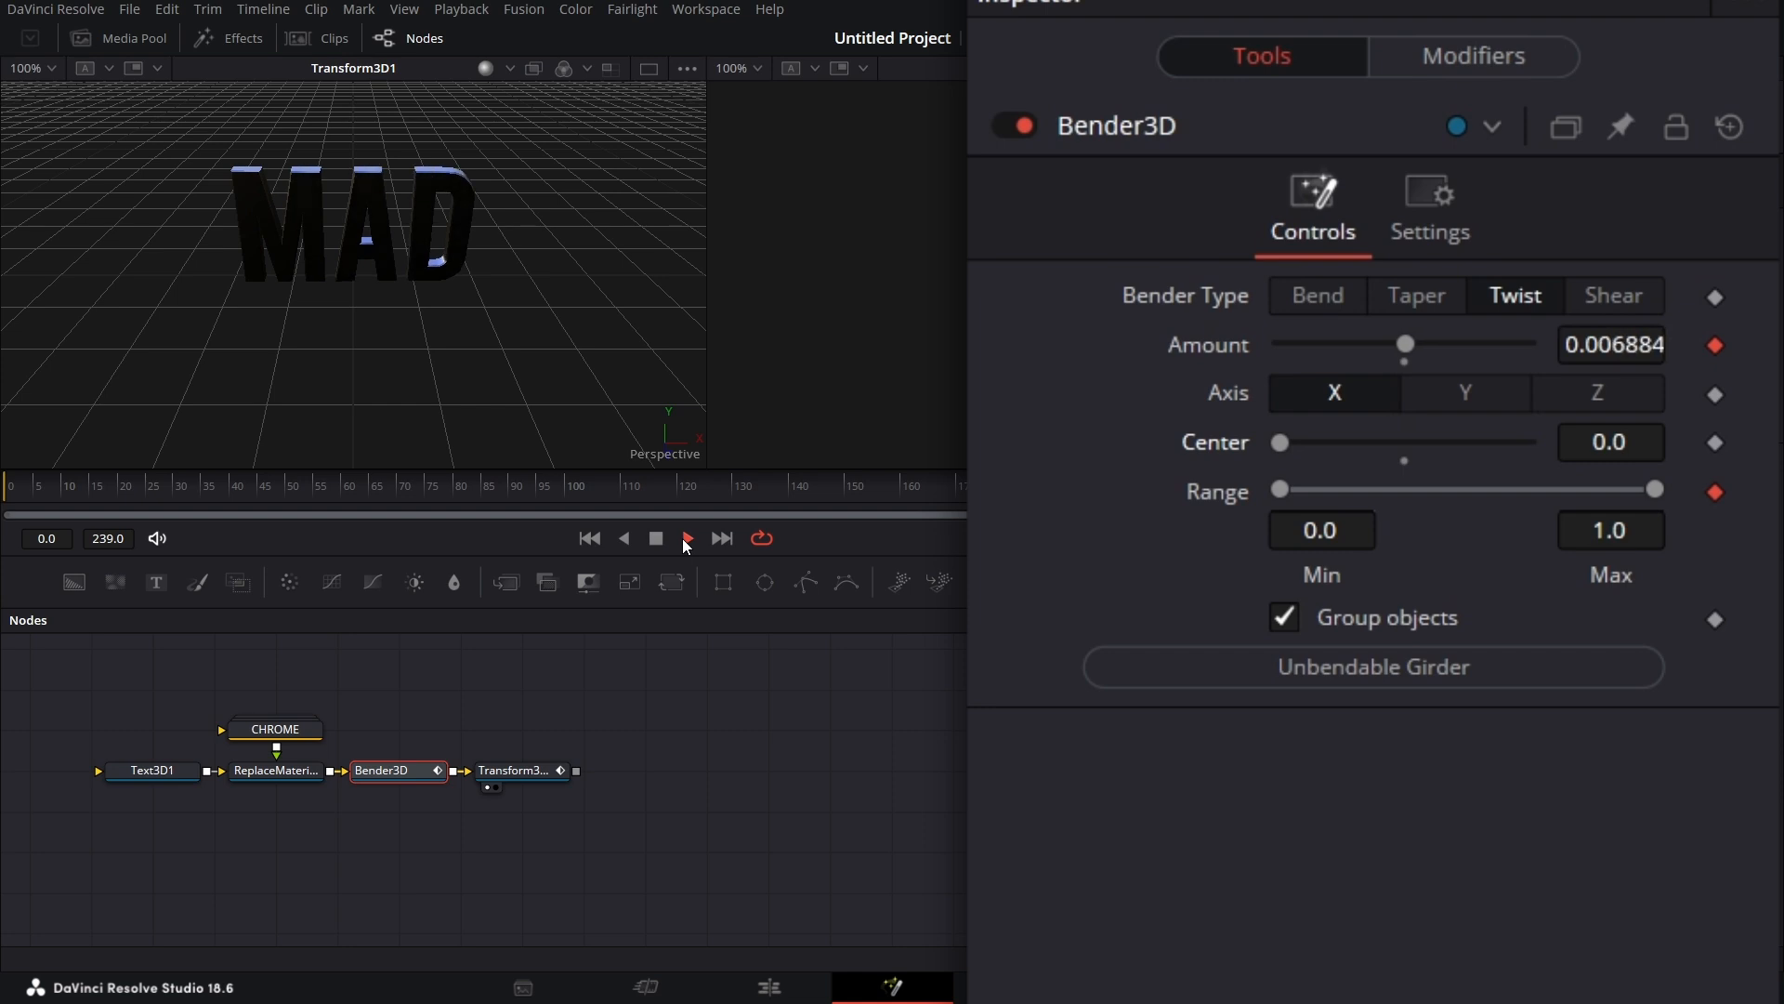
left_click(656, 538)
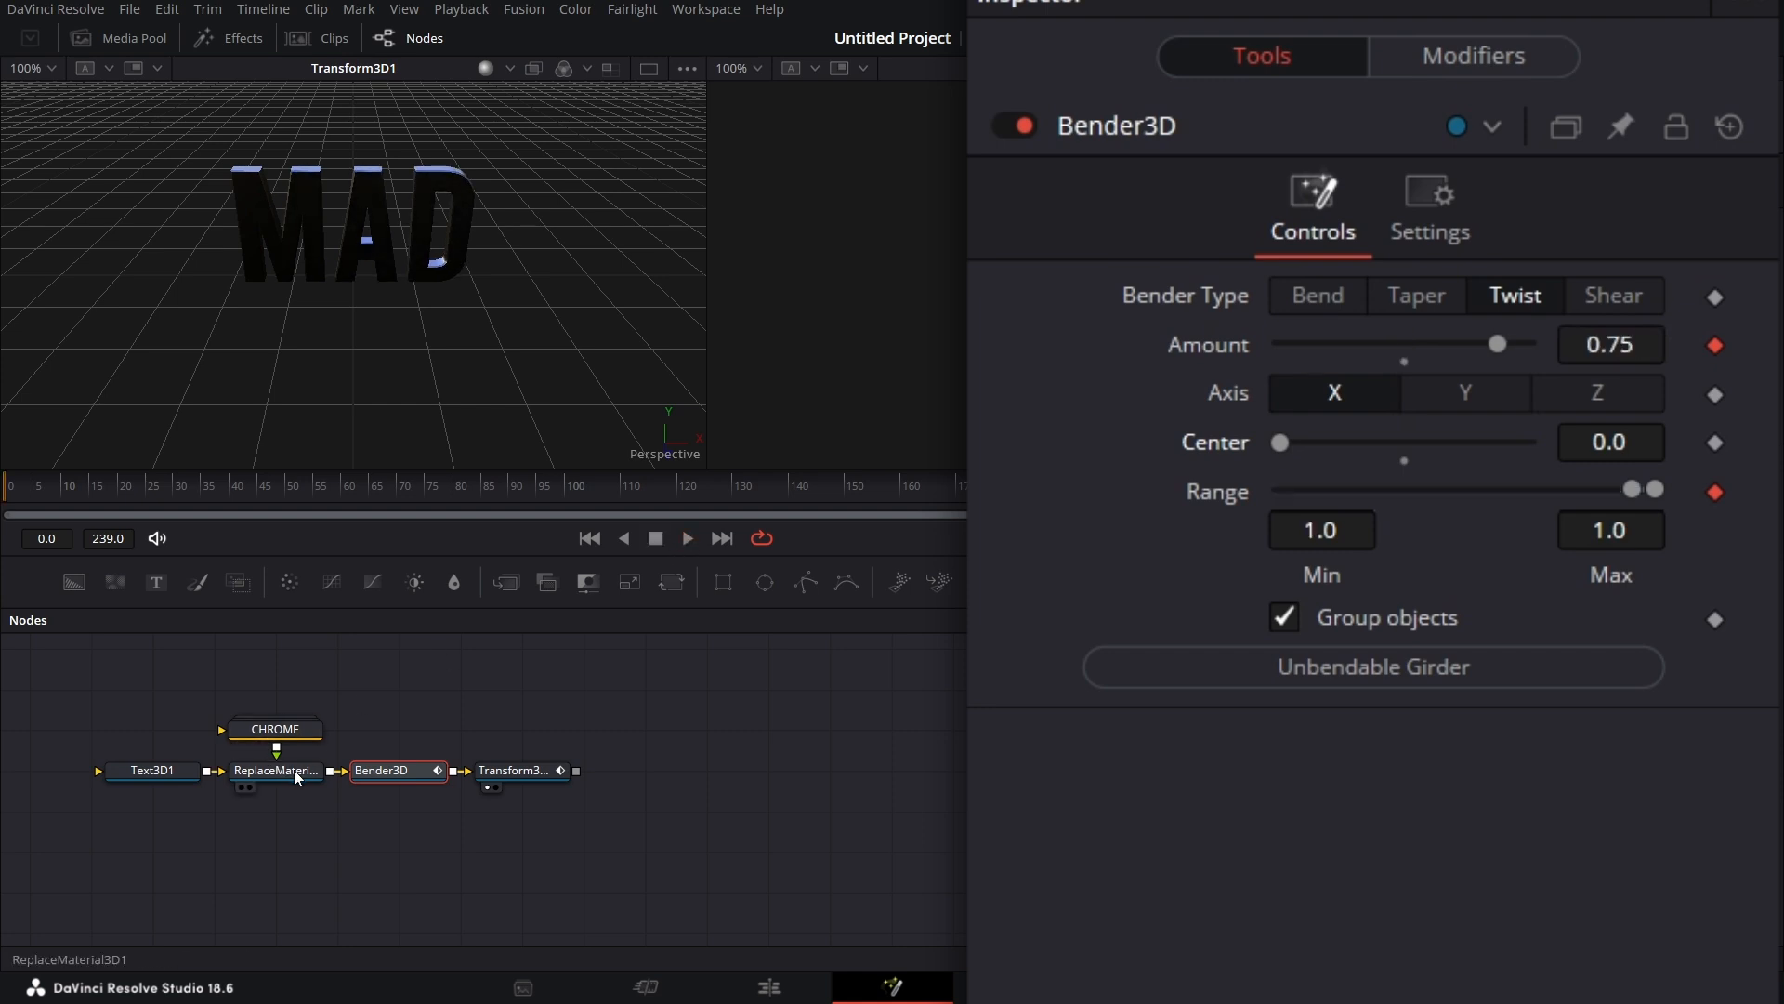
Try a time scale of 1.5 on Bender3D's Amount modifier, settle on 1.2 with time offset 0.0, and check the playback
left_click(1504, 56)
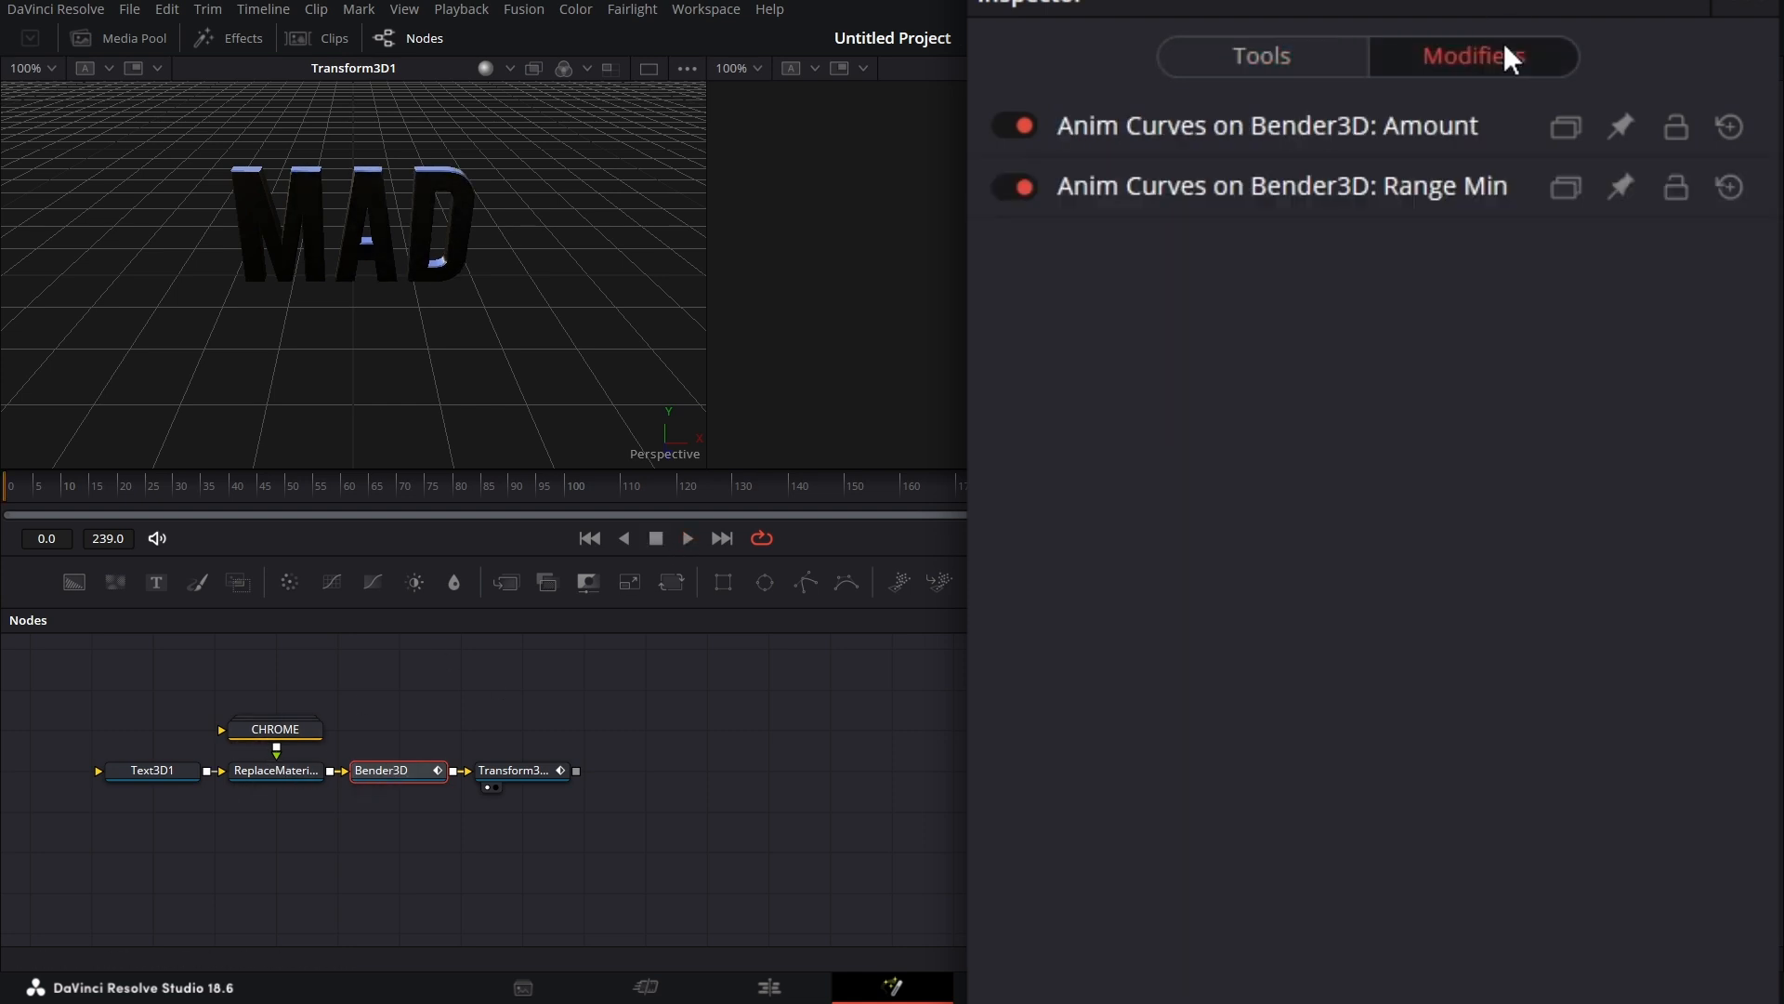
left_click(1341, 122)
left_click(1646, 818)
type("5")
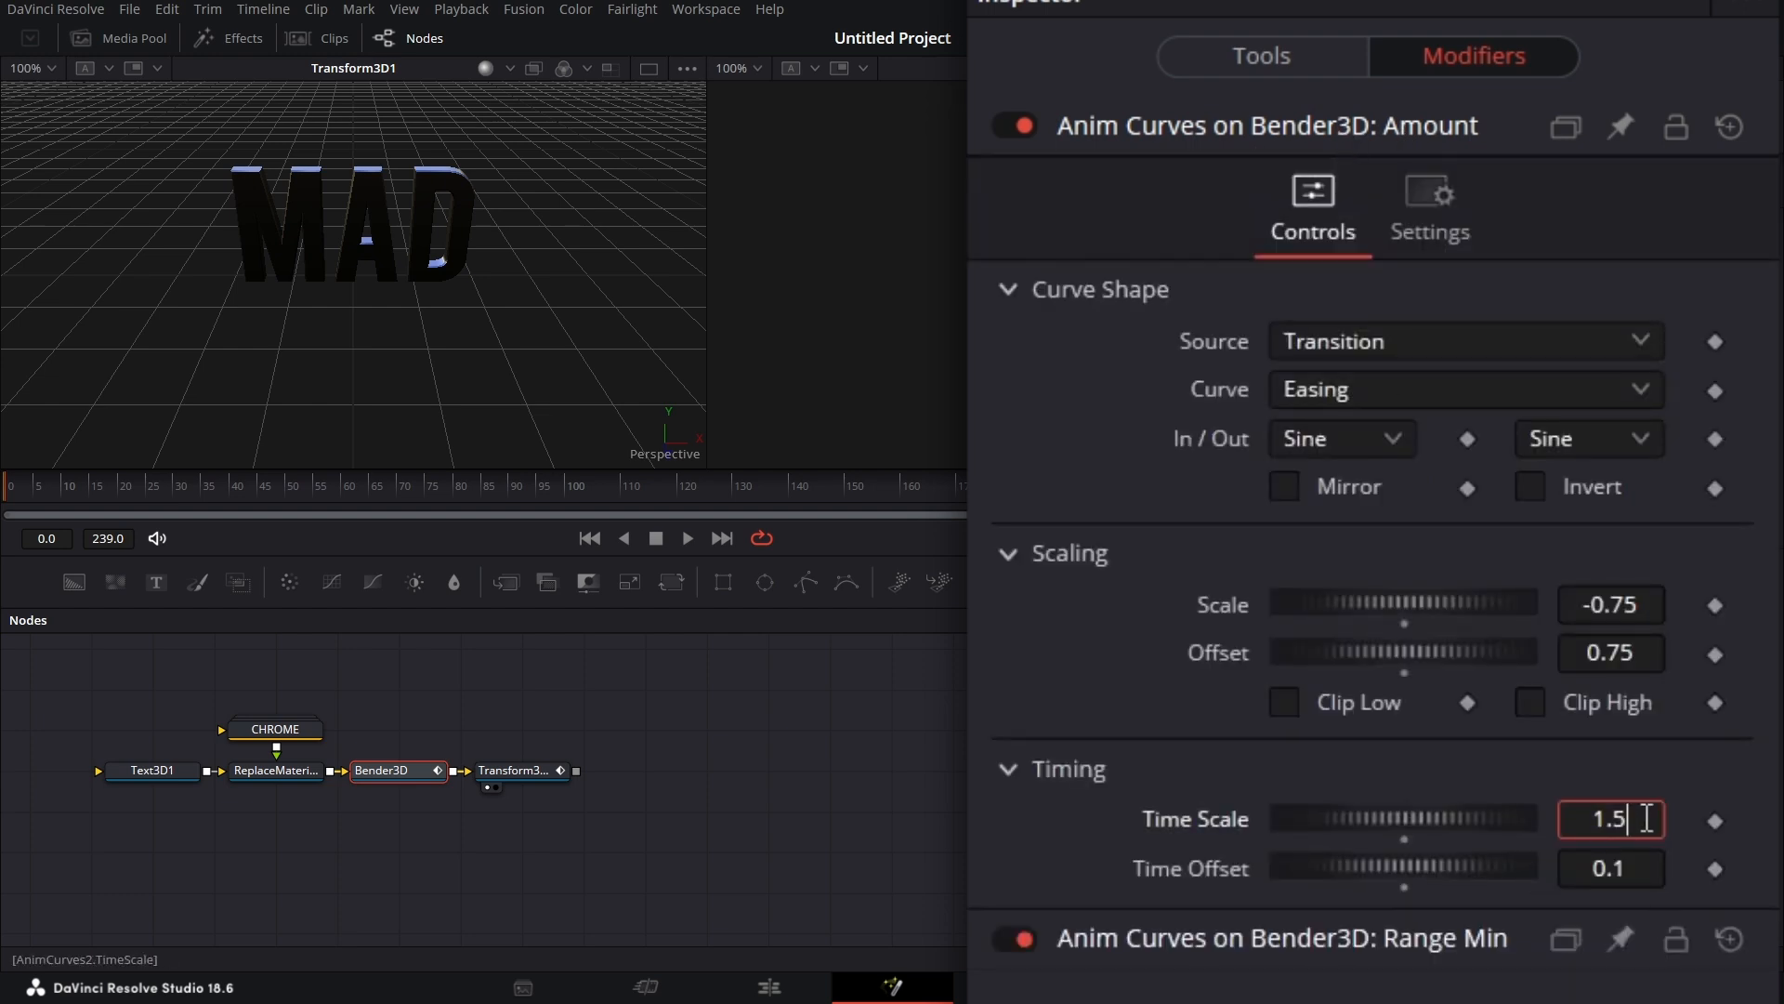
key("Tab")
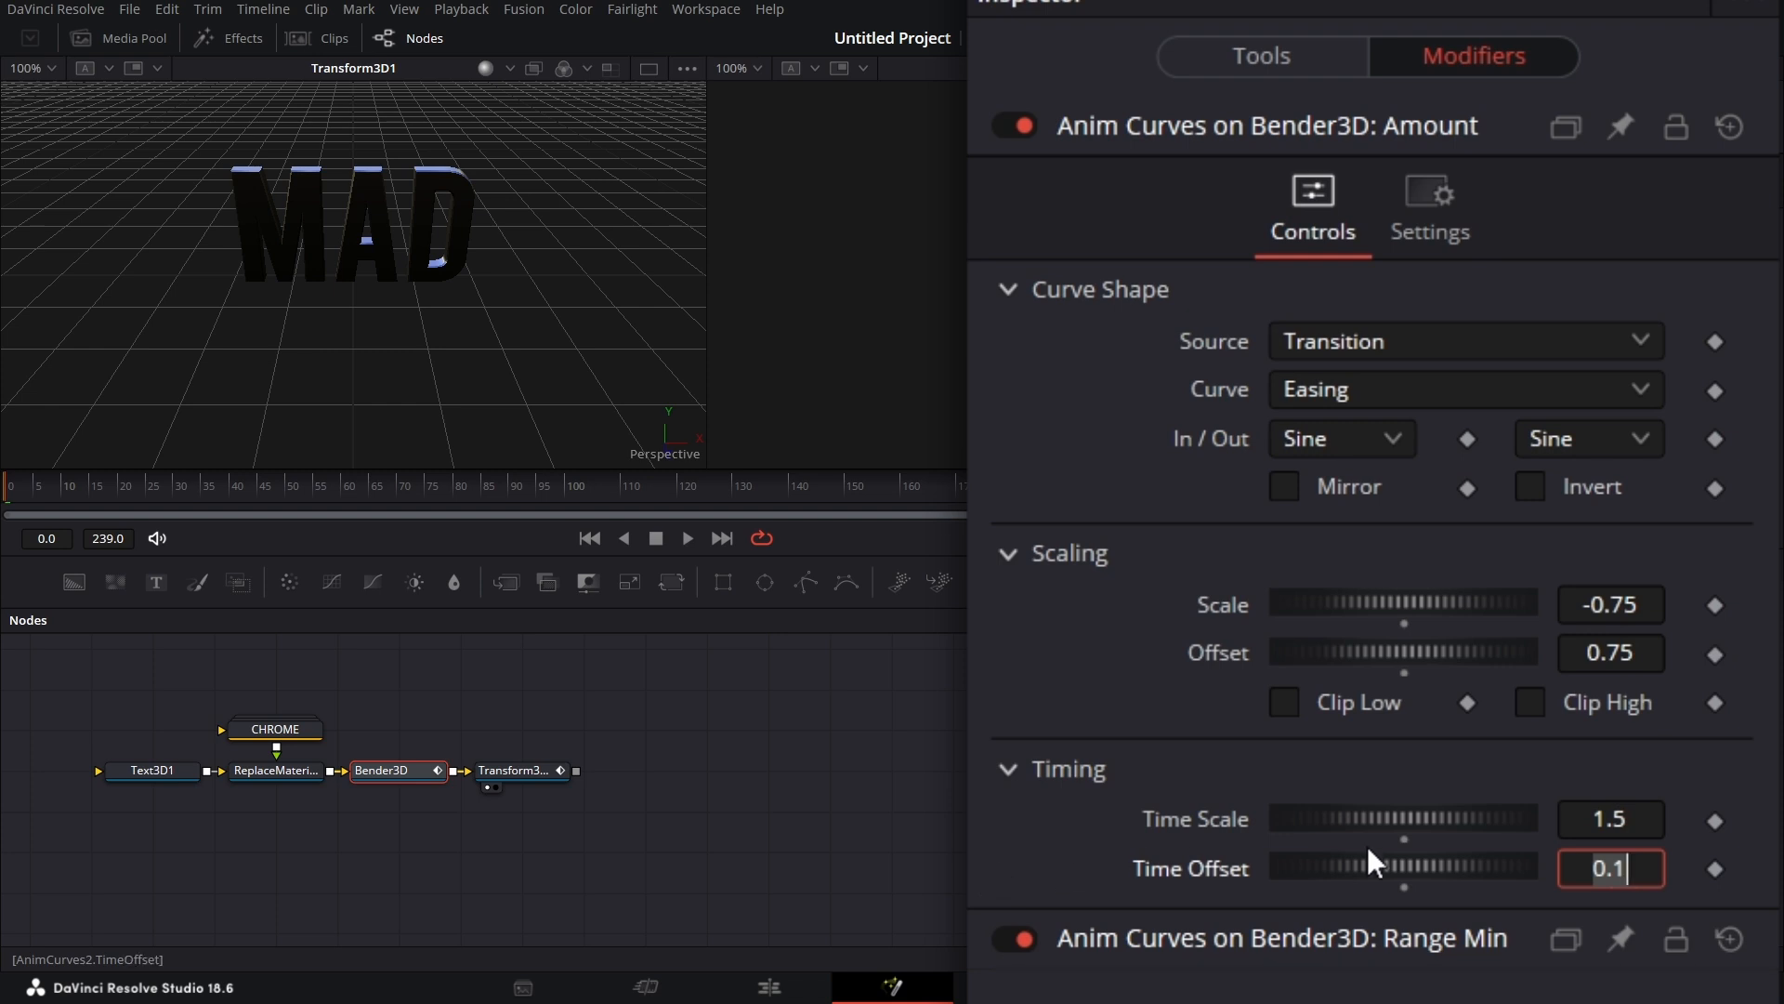
left_click(1633, 818)
key("BackSpace")
type("2")
double_click(1207, 875)
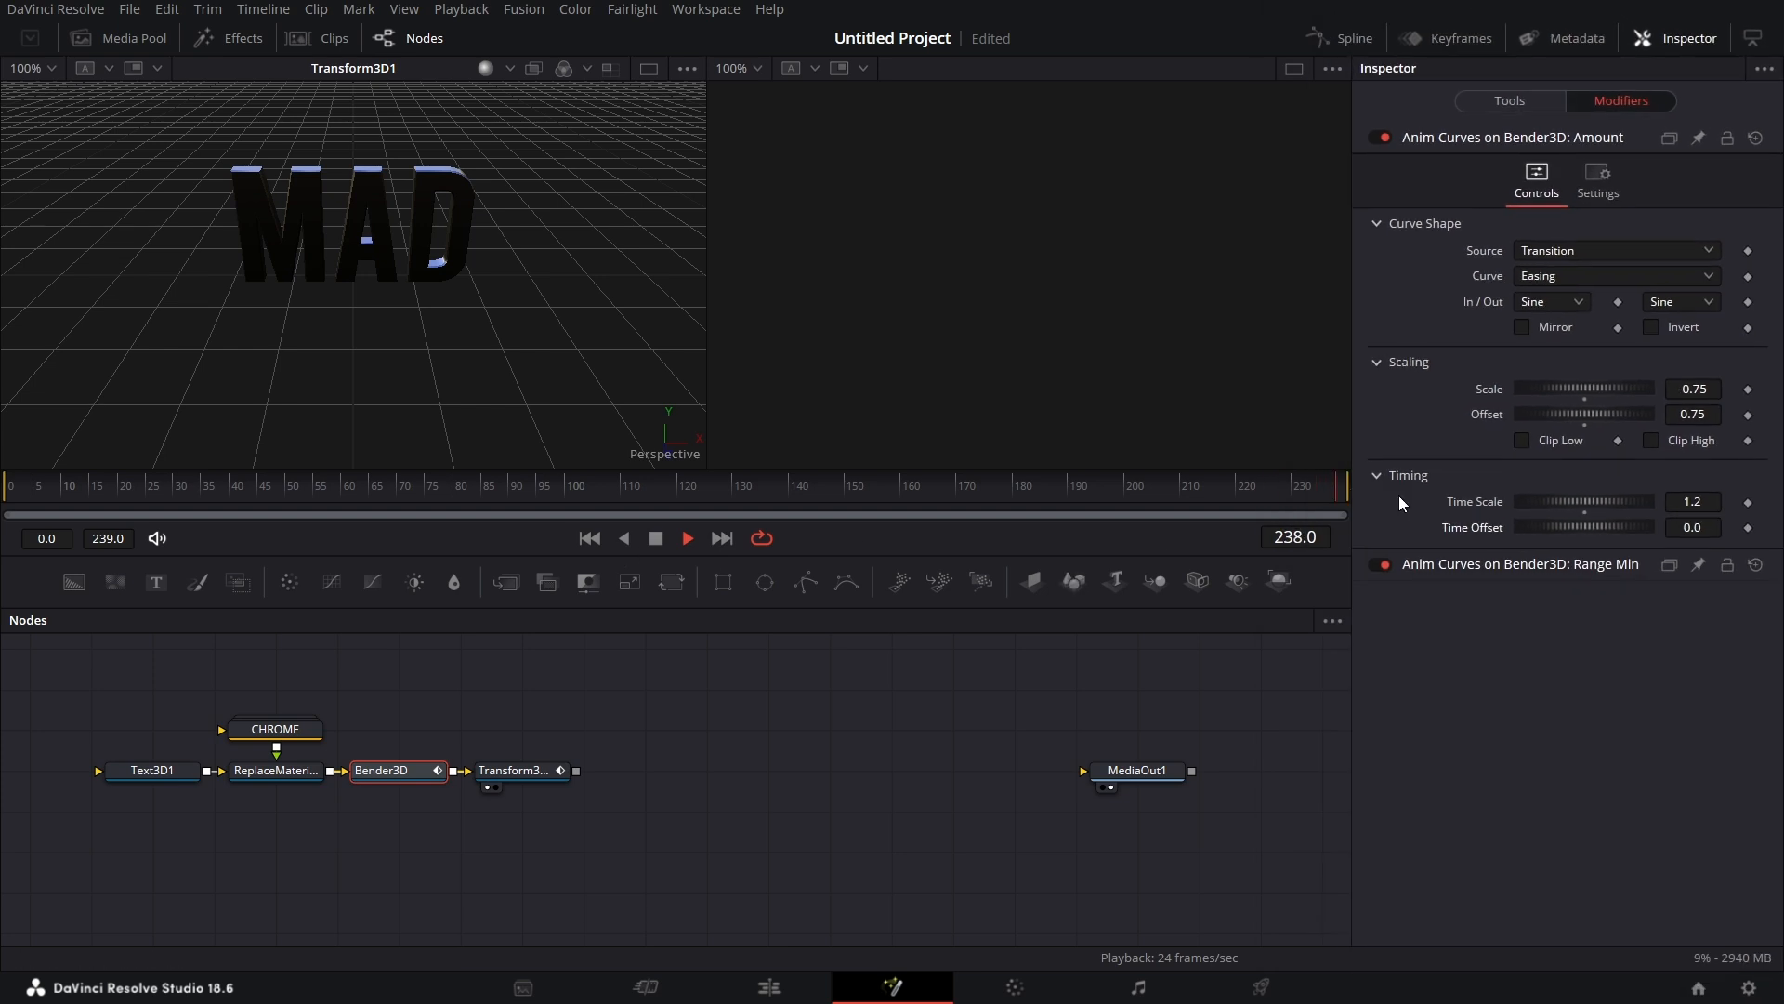
left_click(656, 539)
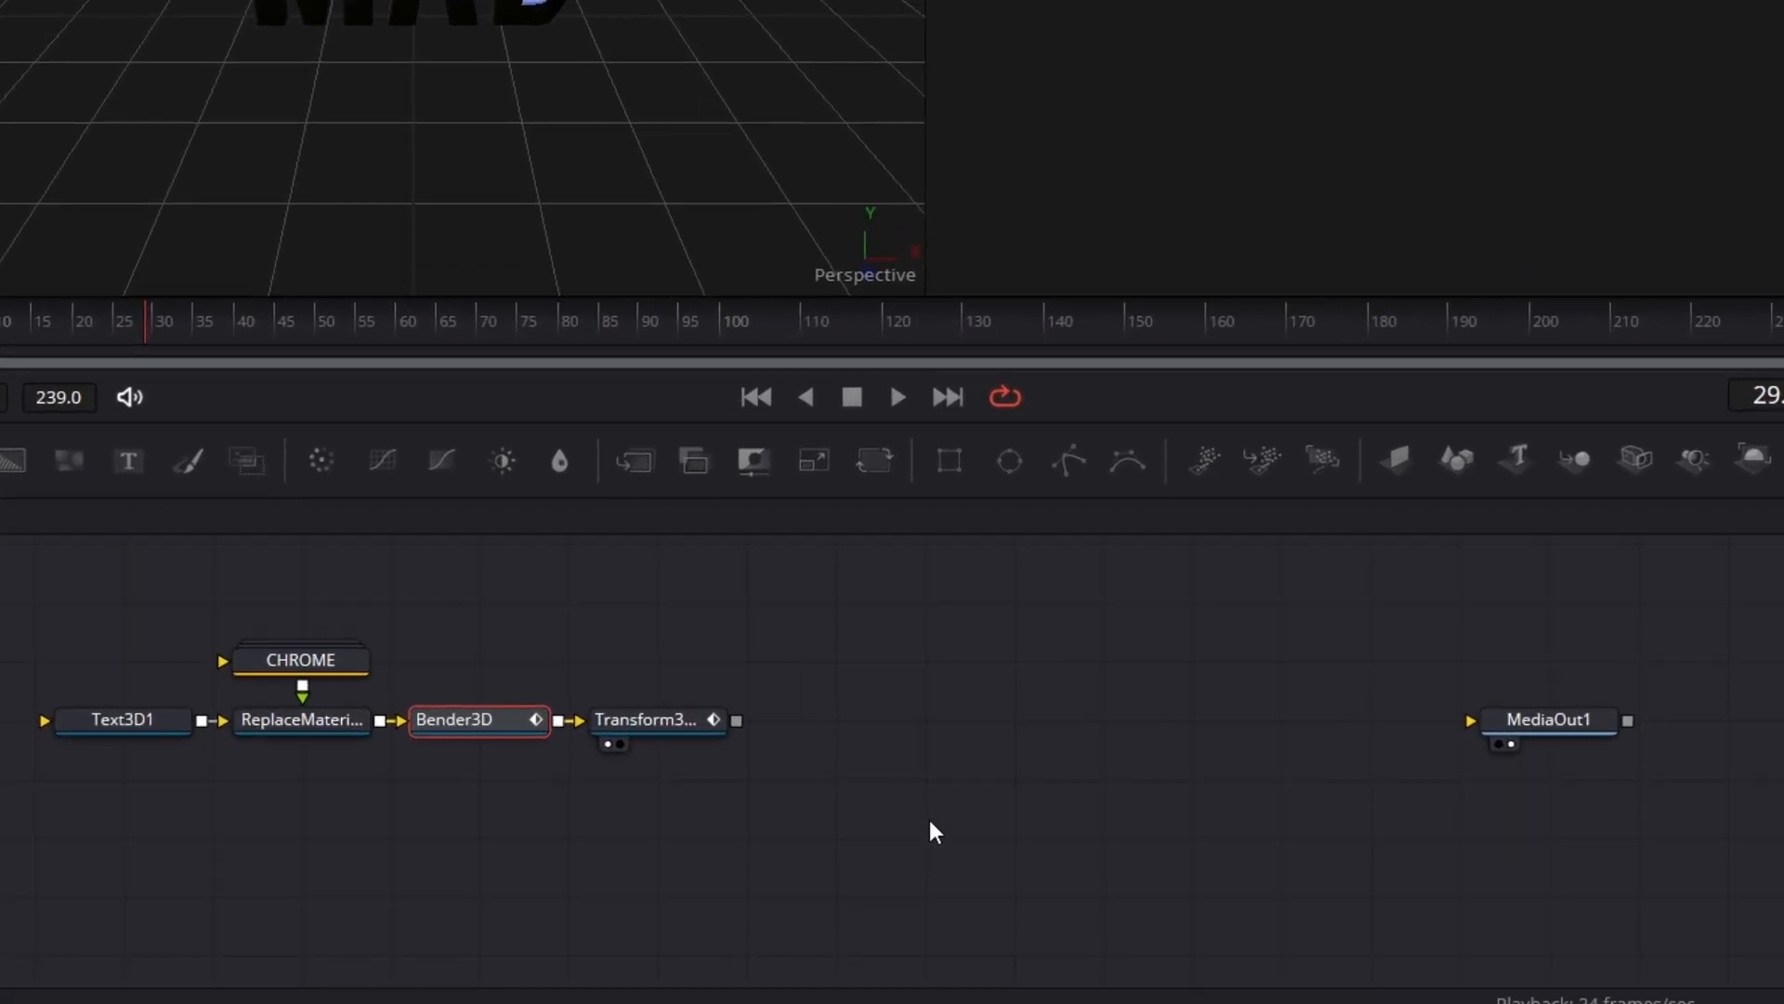
Add a Renderer 3D node after Transform3D1 and connect Transform3D1's output to it
left_click(654, 729)
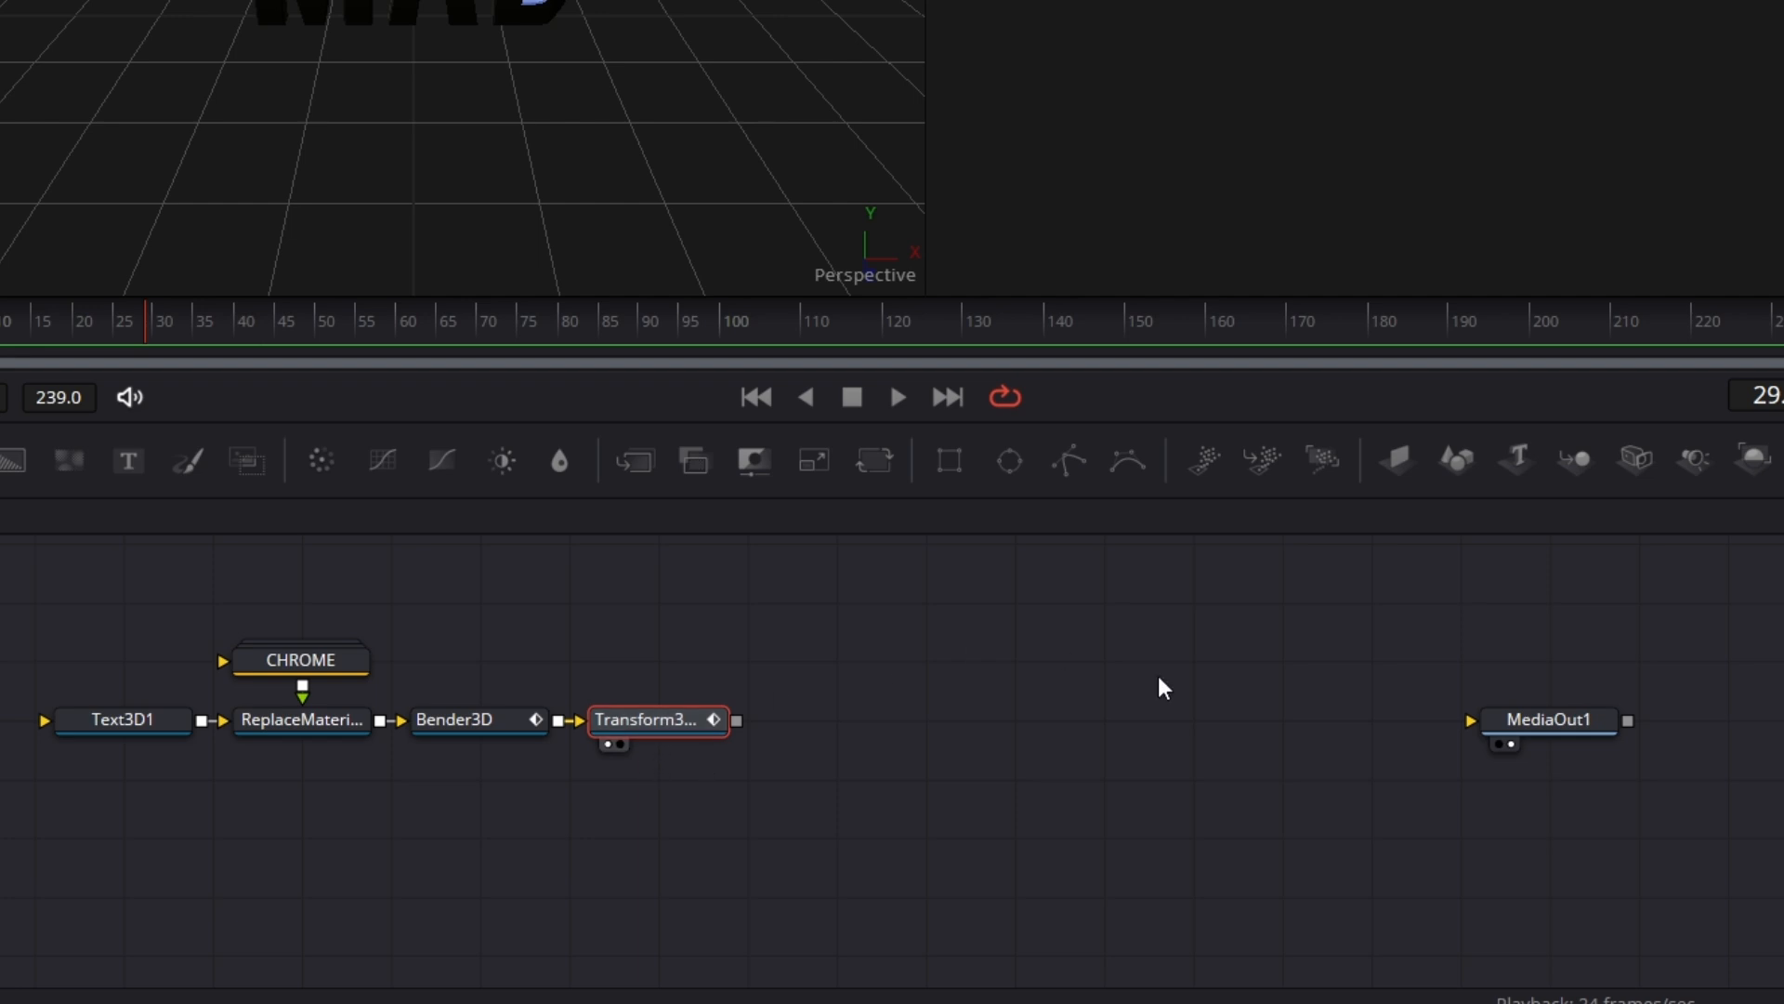
left_click_drag(1754, 459, 973, 734)
left_click_drag(737, 724, 861, 721)
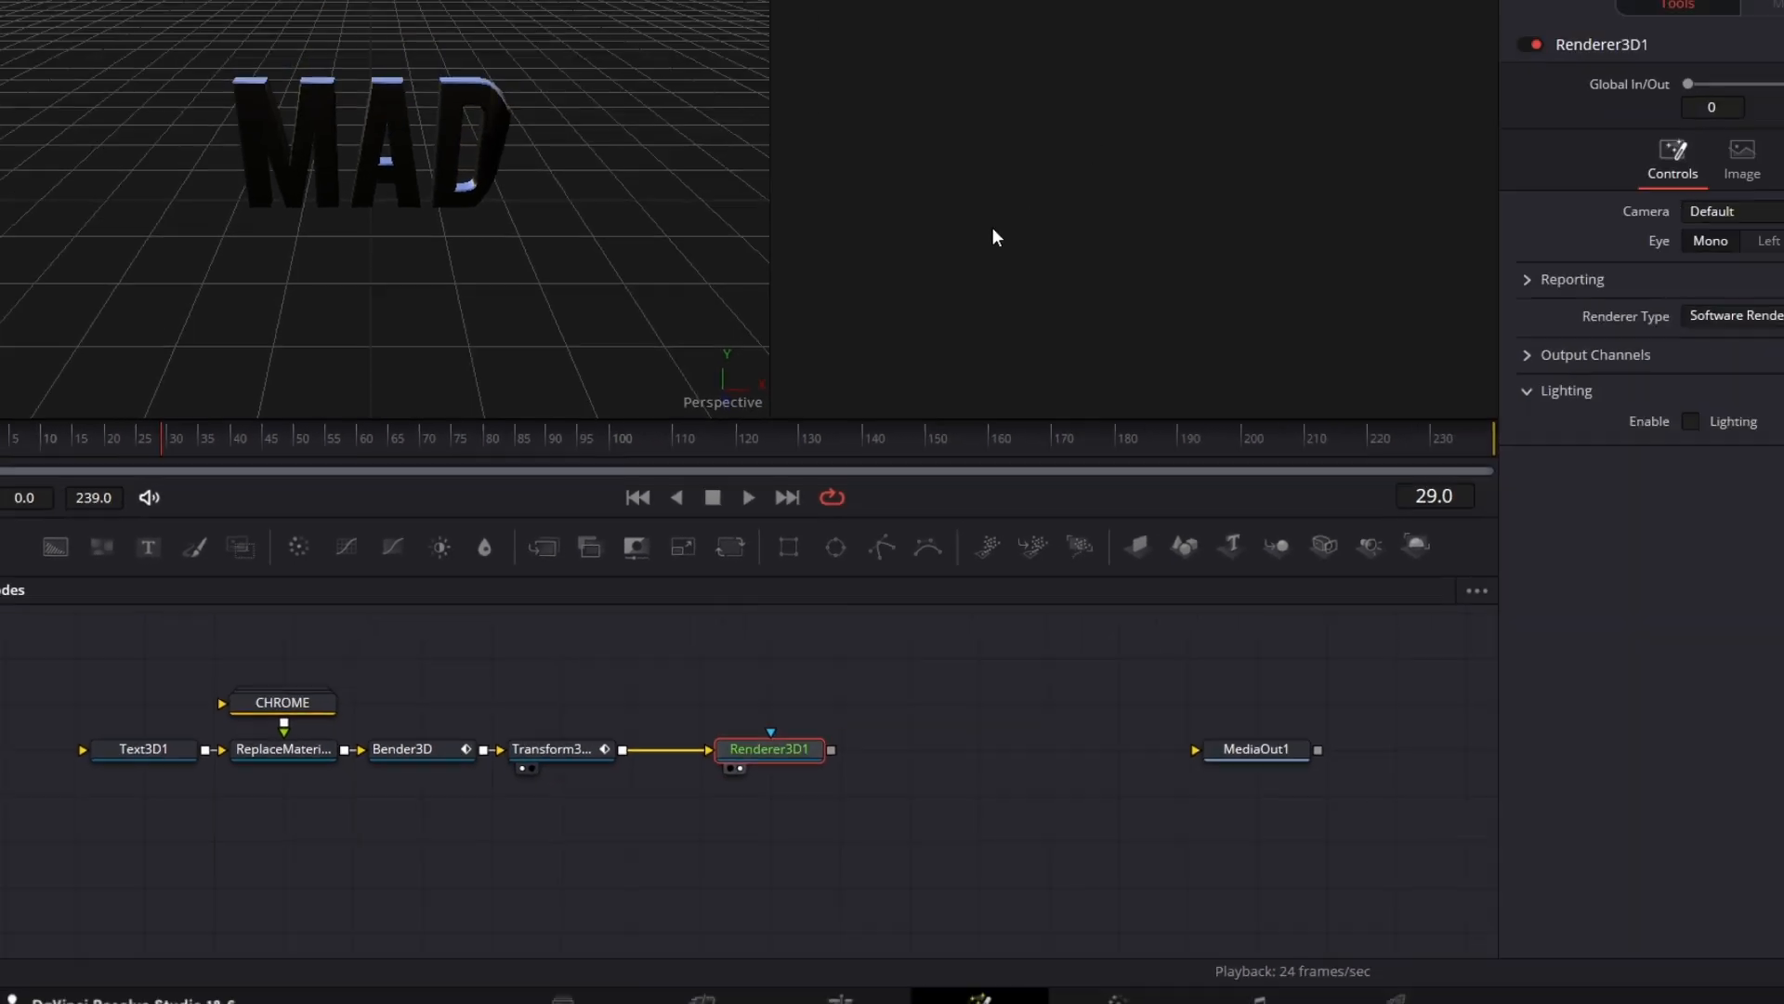
Show Renderer3D1 in the second viewer, frame its image, and move the node further from Transform3D1
key("2")
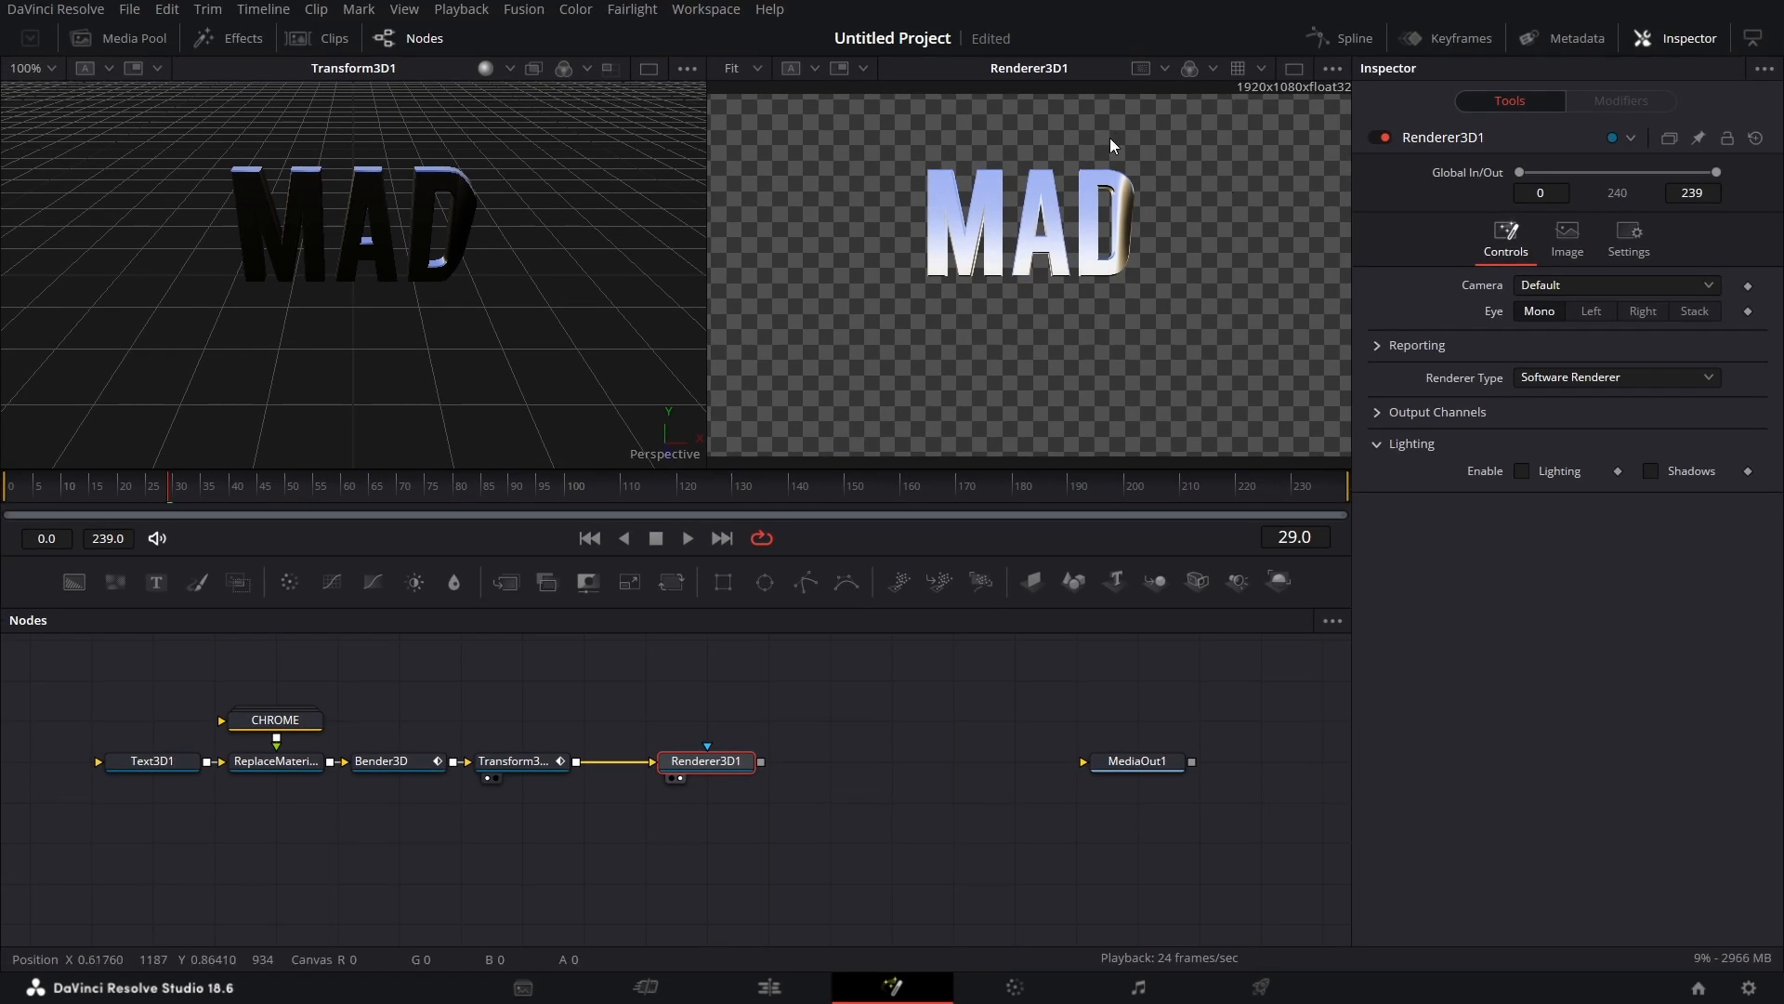
scroll(1117, 137, "up", 8)
scroll(1117, 137, "down", 5)
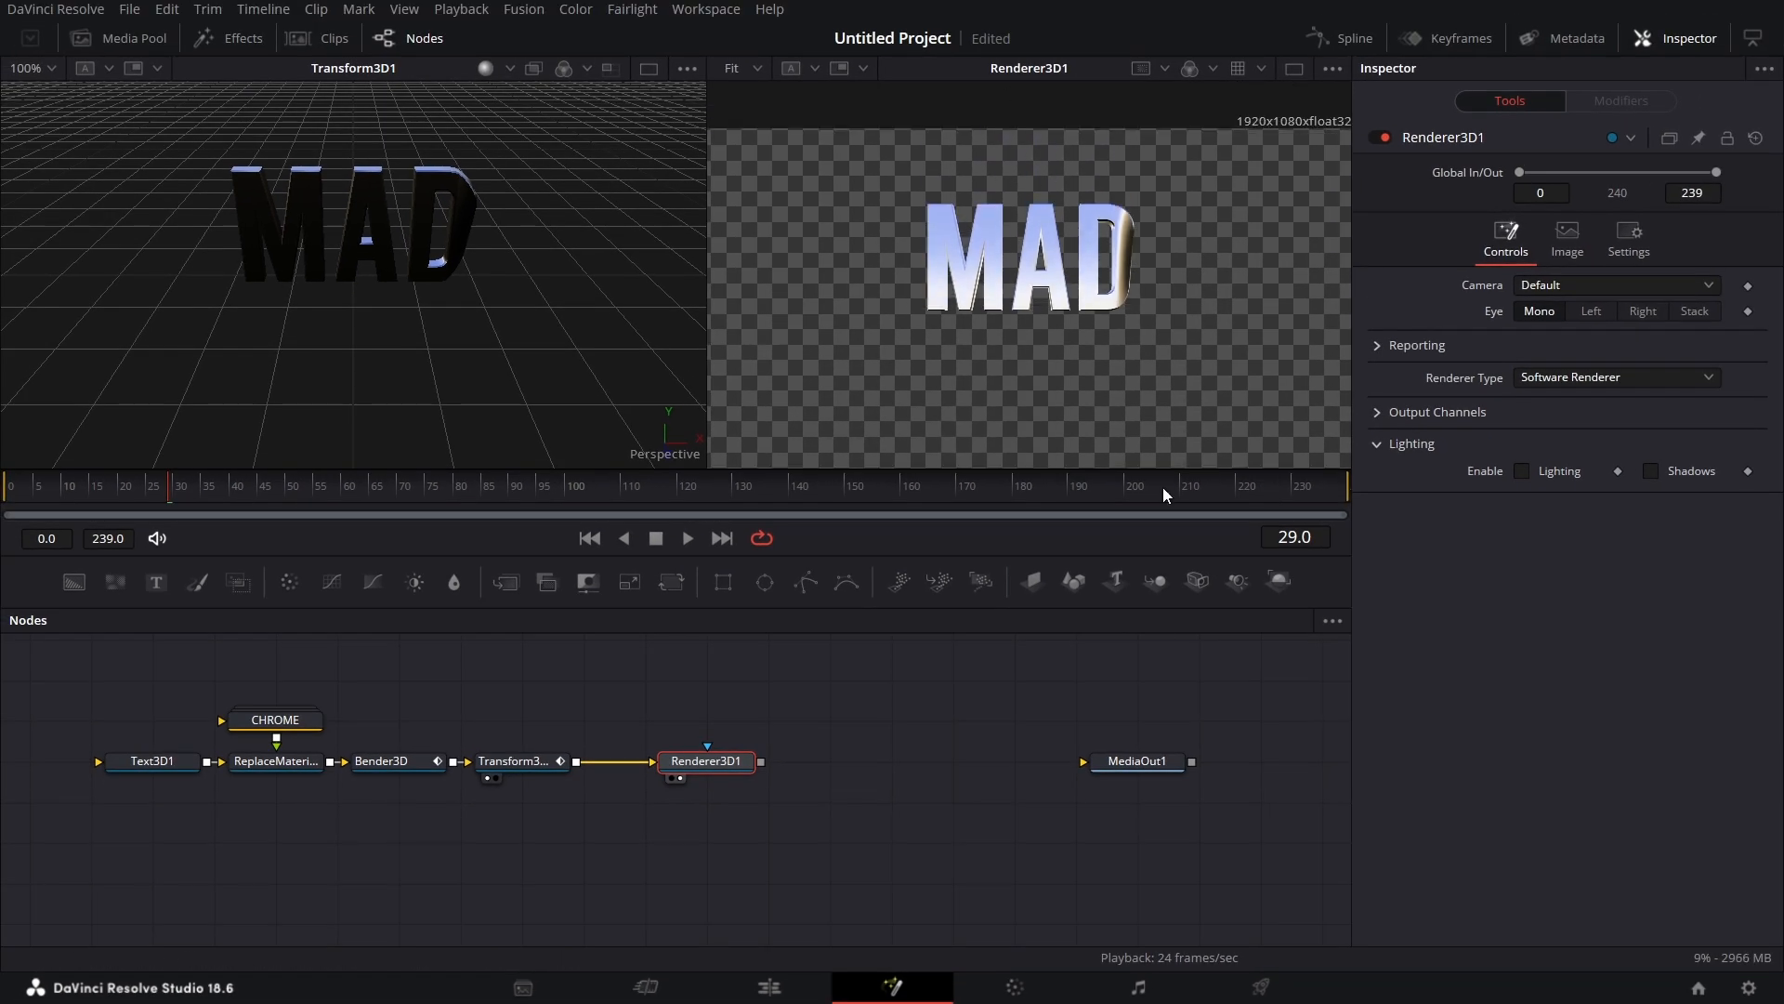
left_click_drag(723, 767, 873, 769)
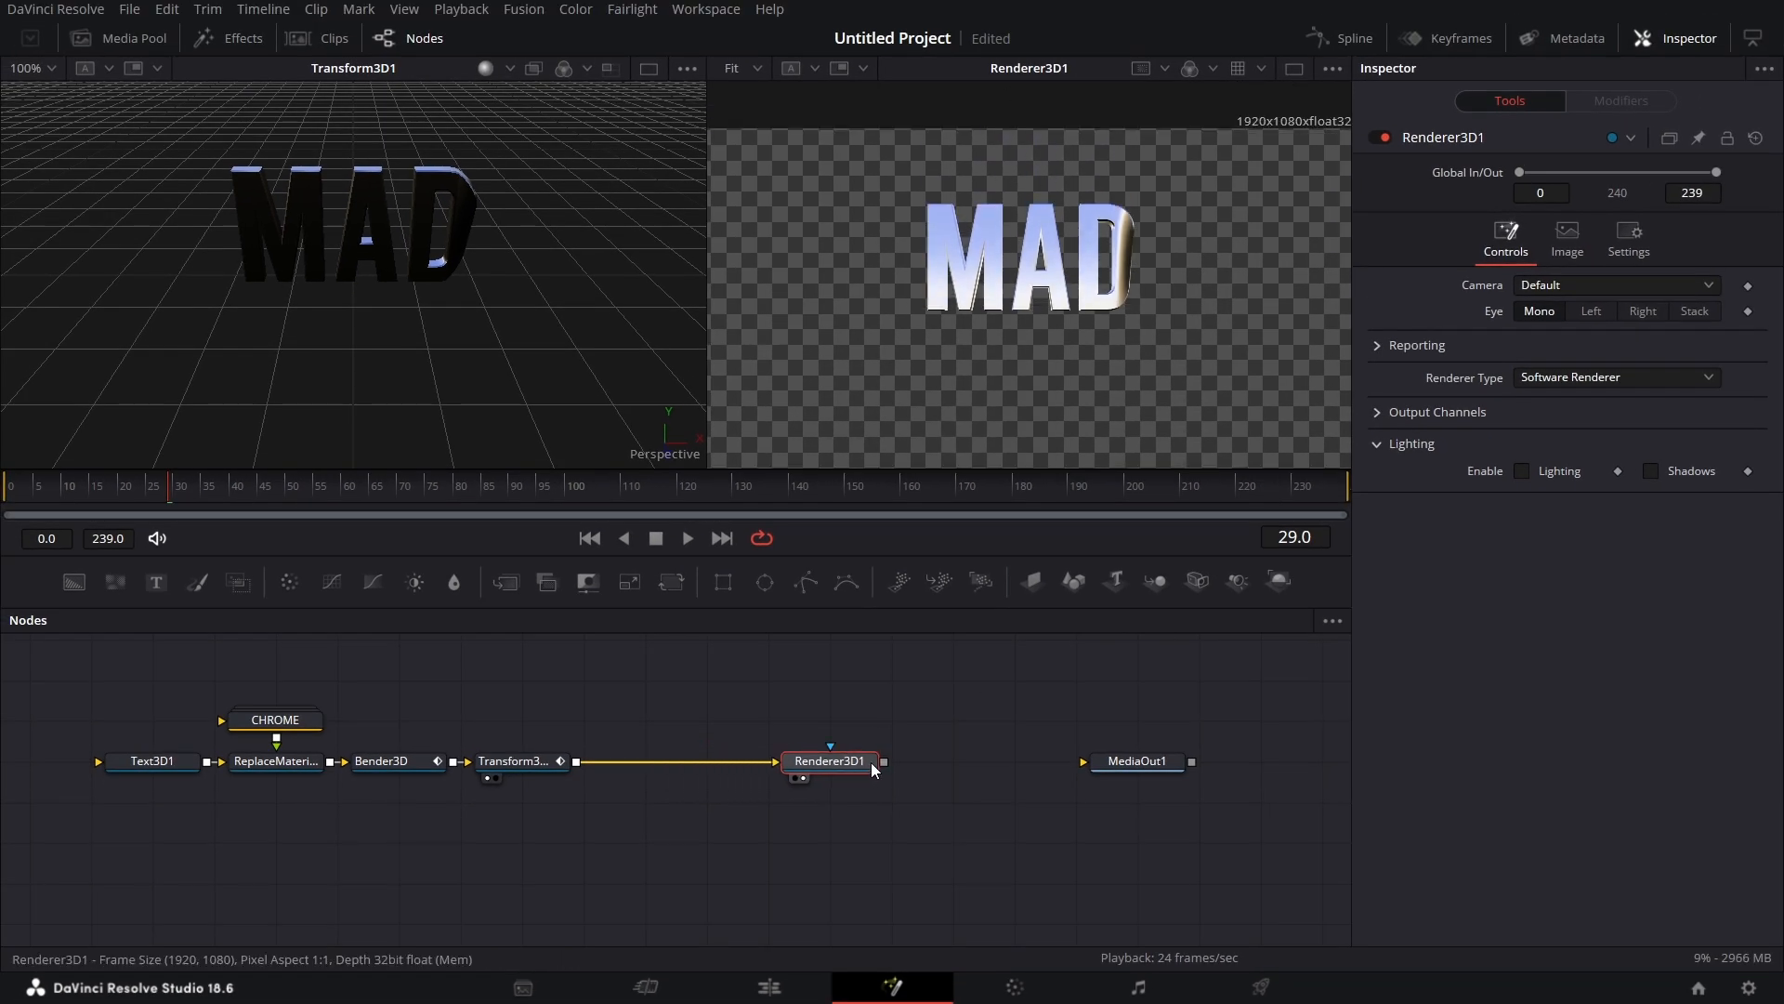
Set Transform3D1's Y translation to -0.175 and place the Renderer3D1 node right beside it
left_click(513, 765)
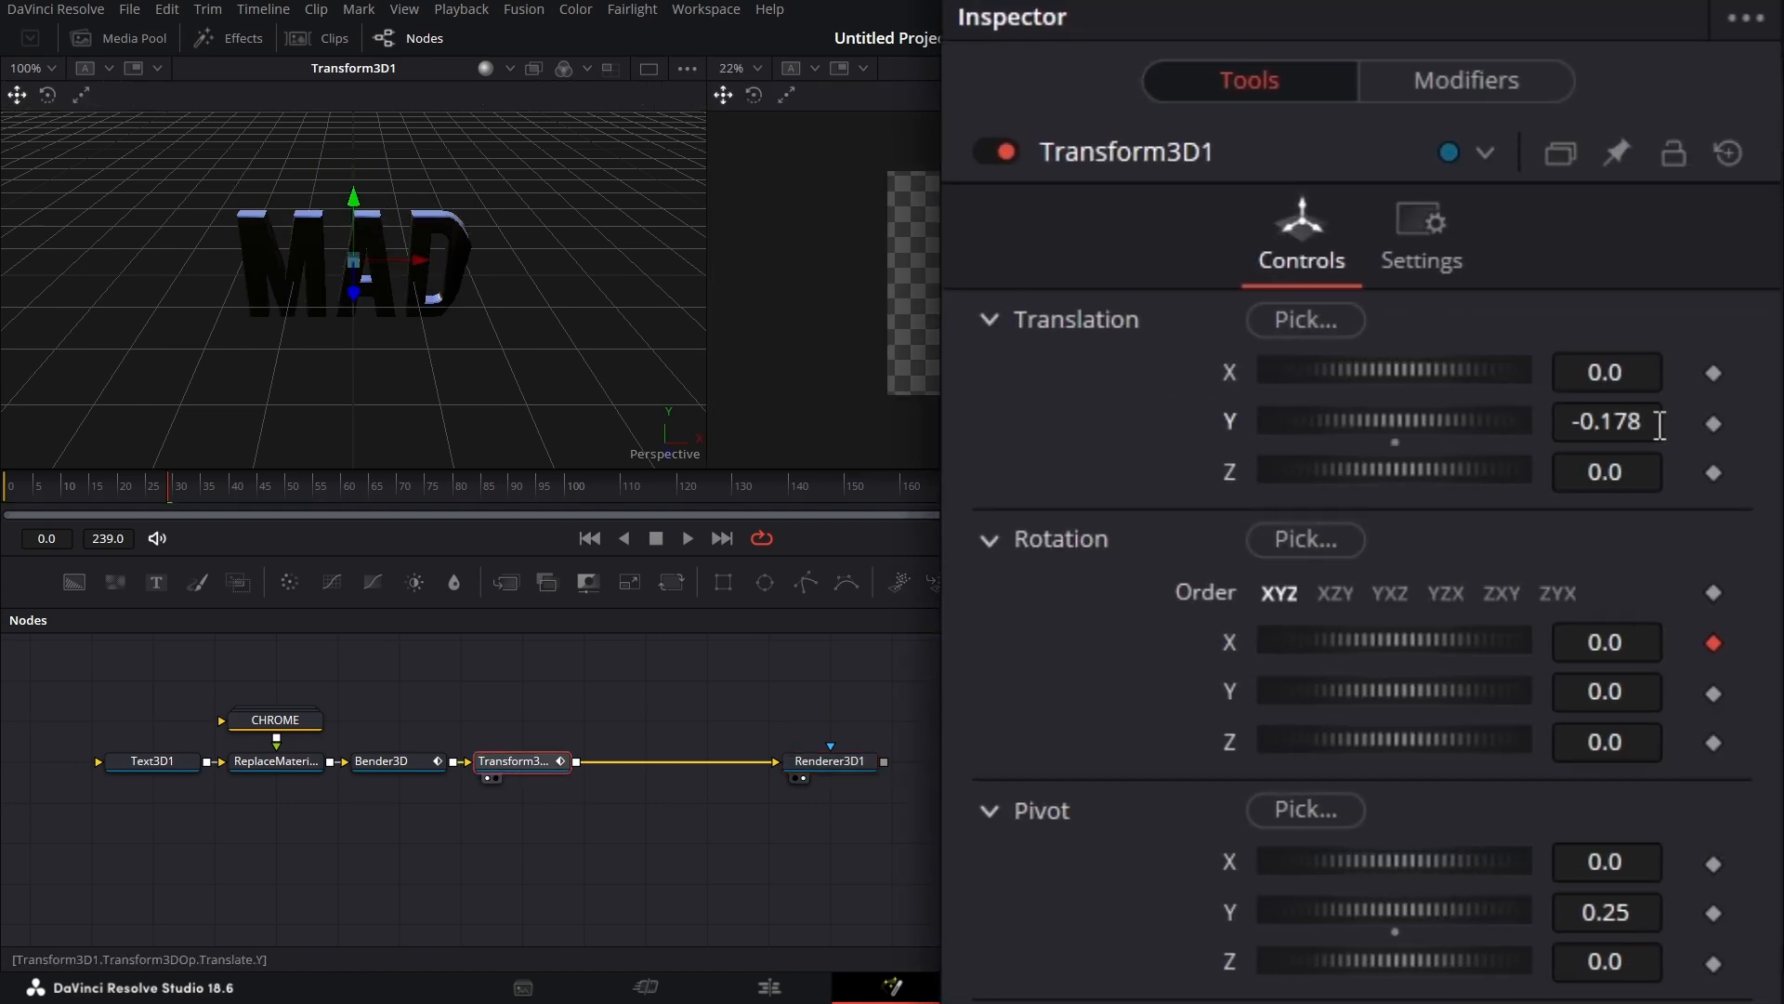
left_click(1660, 425)
key("BackSpace")
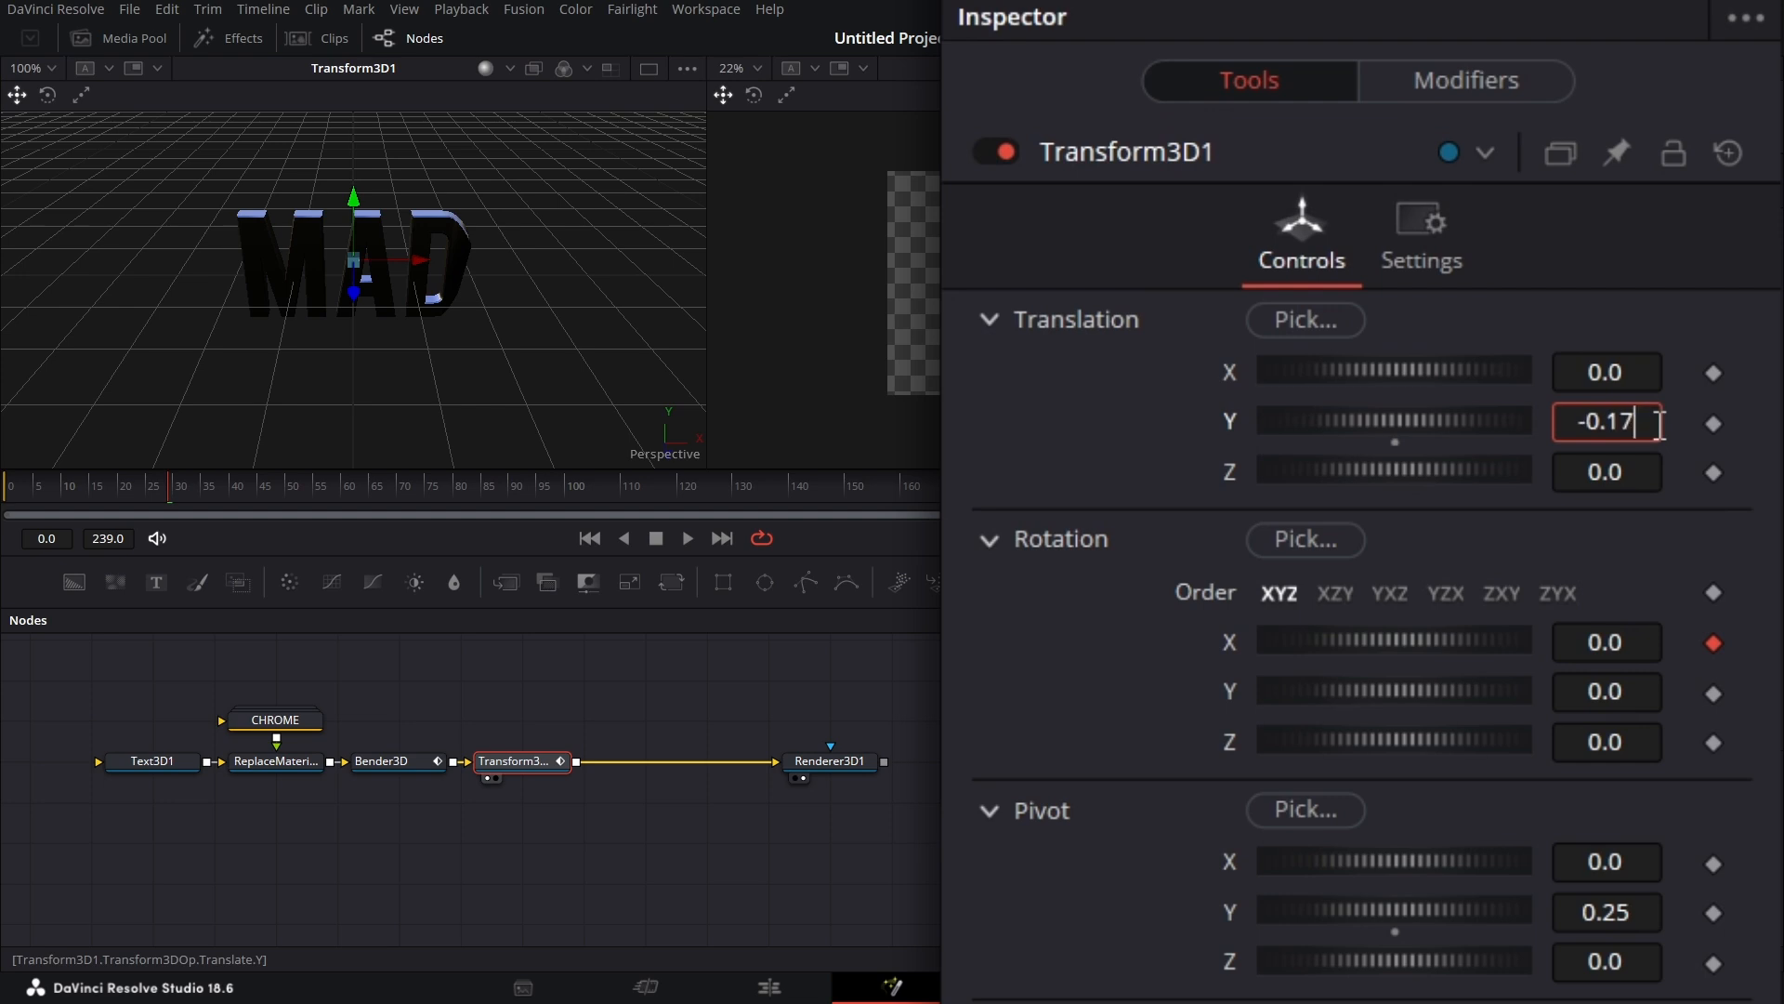
type("5")
key("Tab")
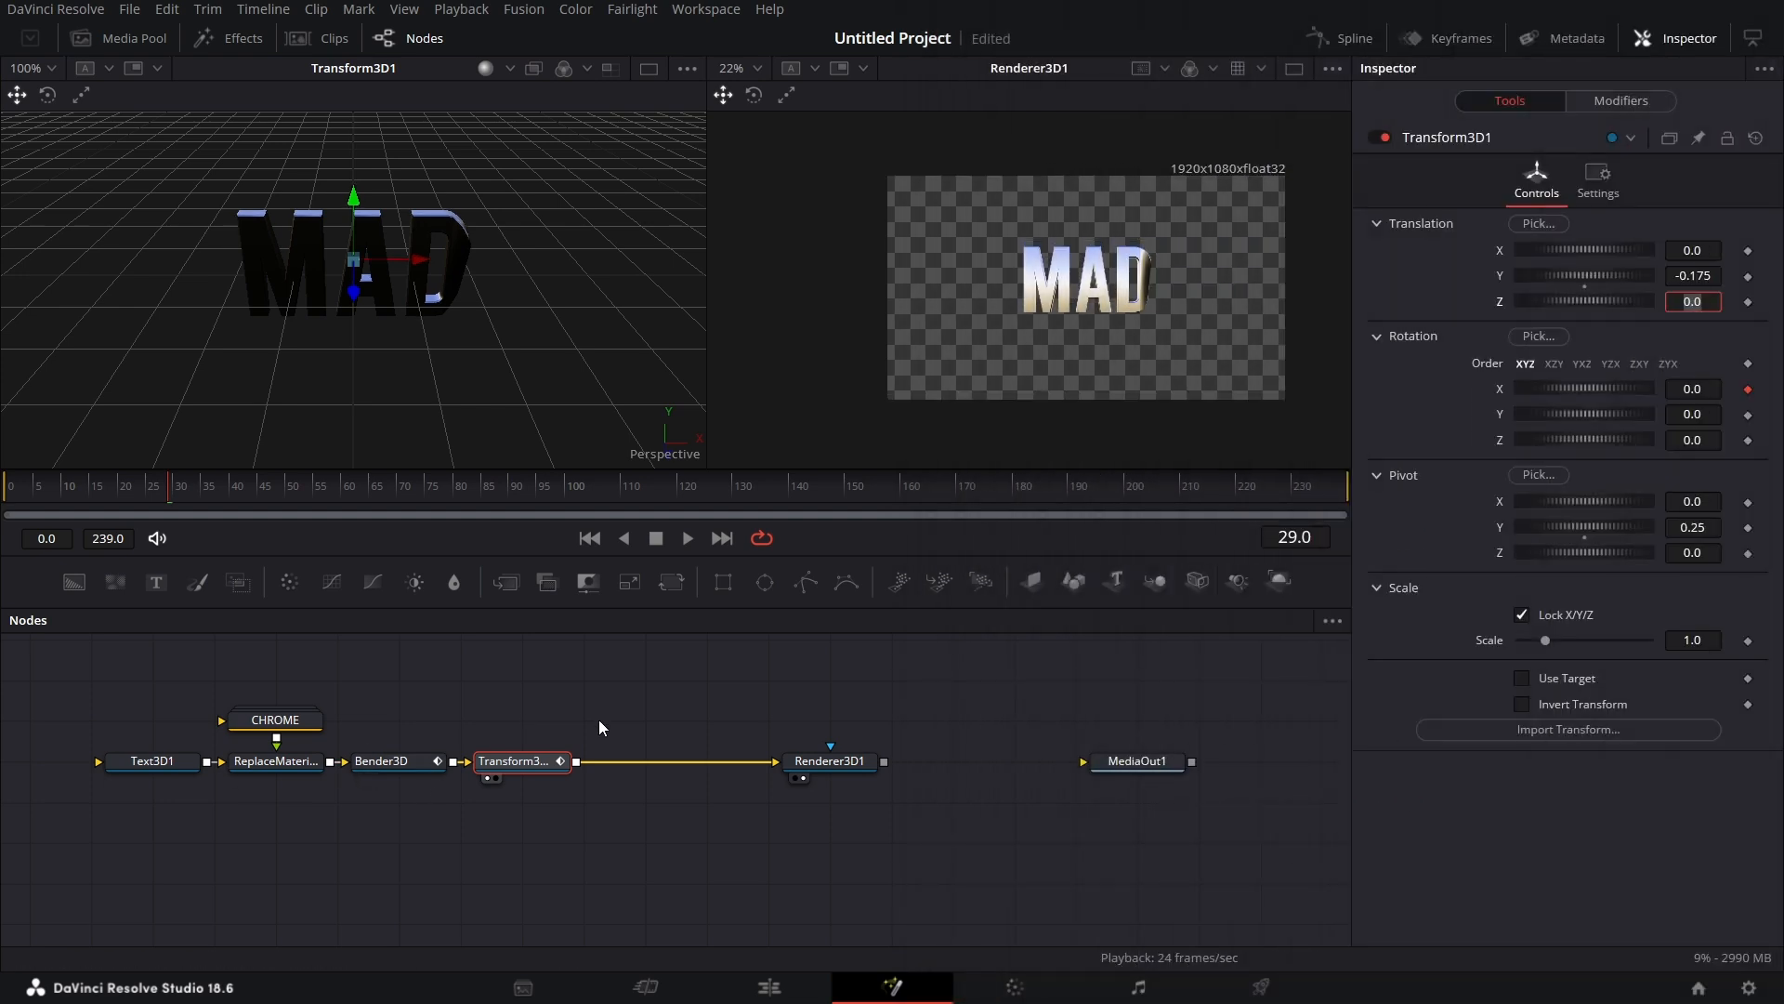
left_click_drag(808, 766, 649, 770)
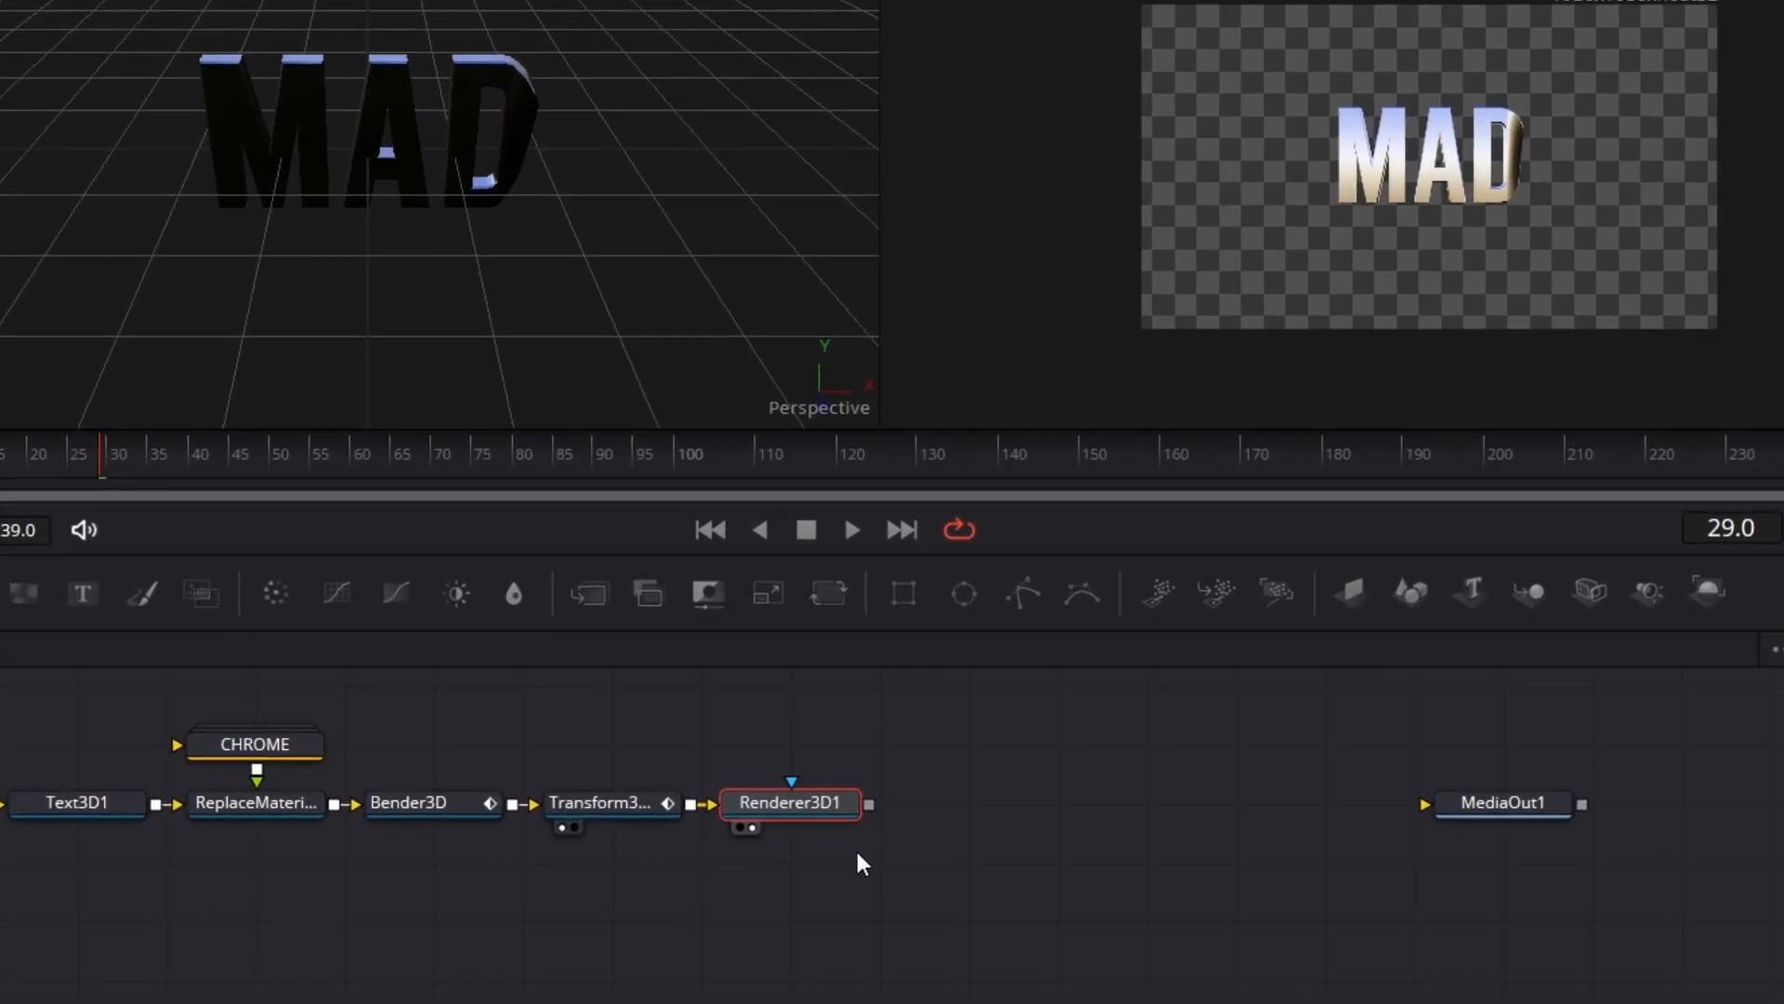
Duplicate the whole node chain from Text3D1 to Renderer3D1, including CHROME, and place the copy below the original
scroll(858, 853, "left", 2)
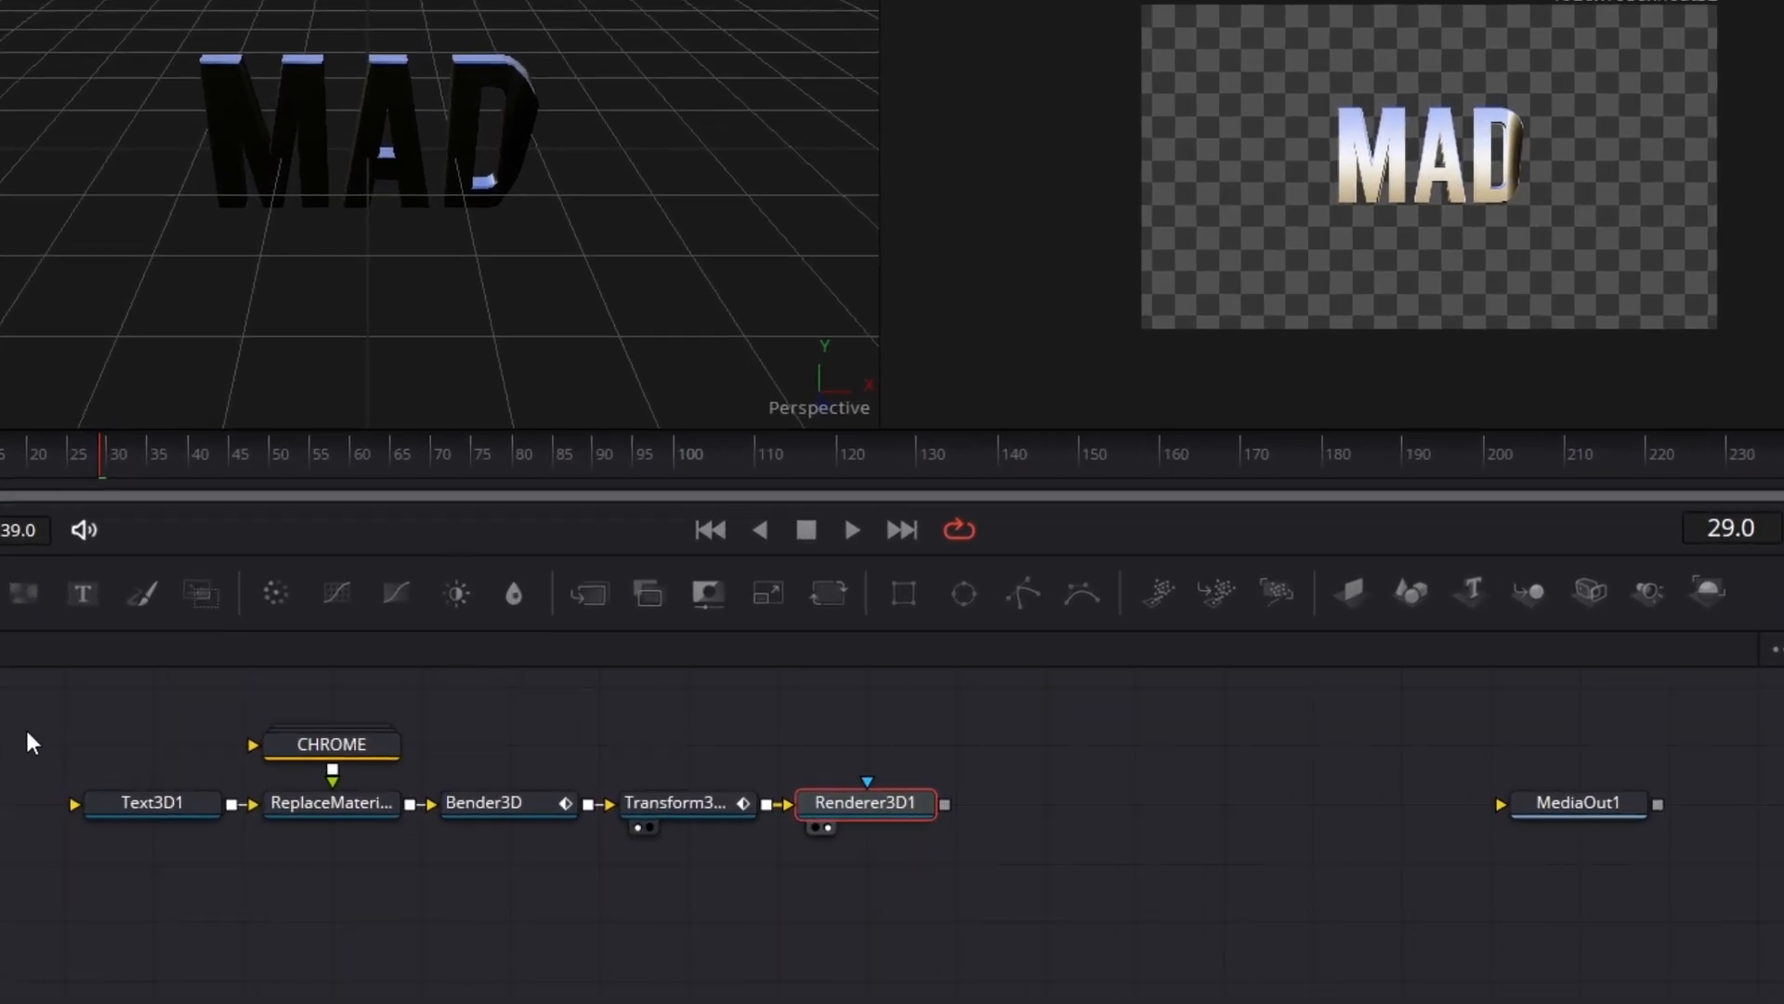
left_click_drag(74, 715, 874, 840)
right_click(878, 805)
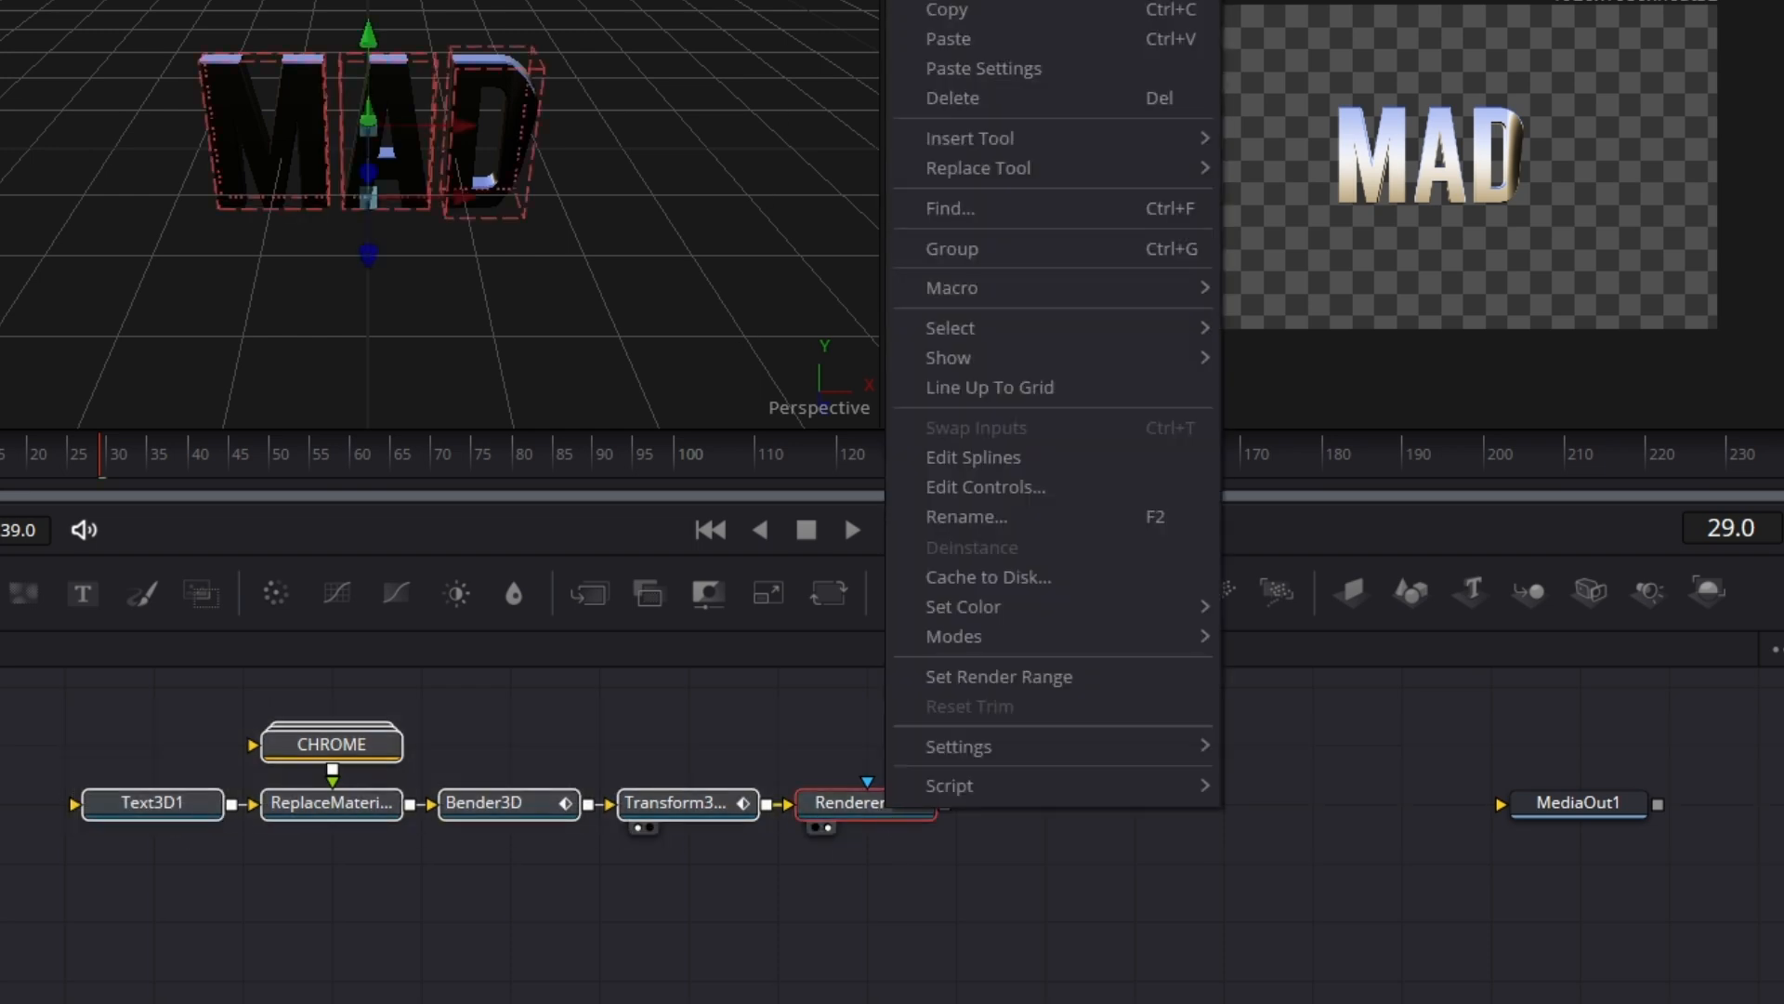
left_click(954, 11)
left_click(121, 990)
right_click(120, 991)
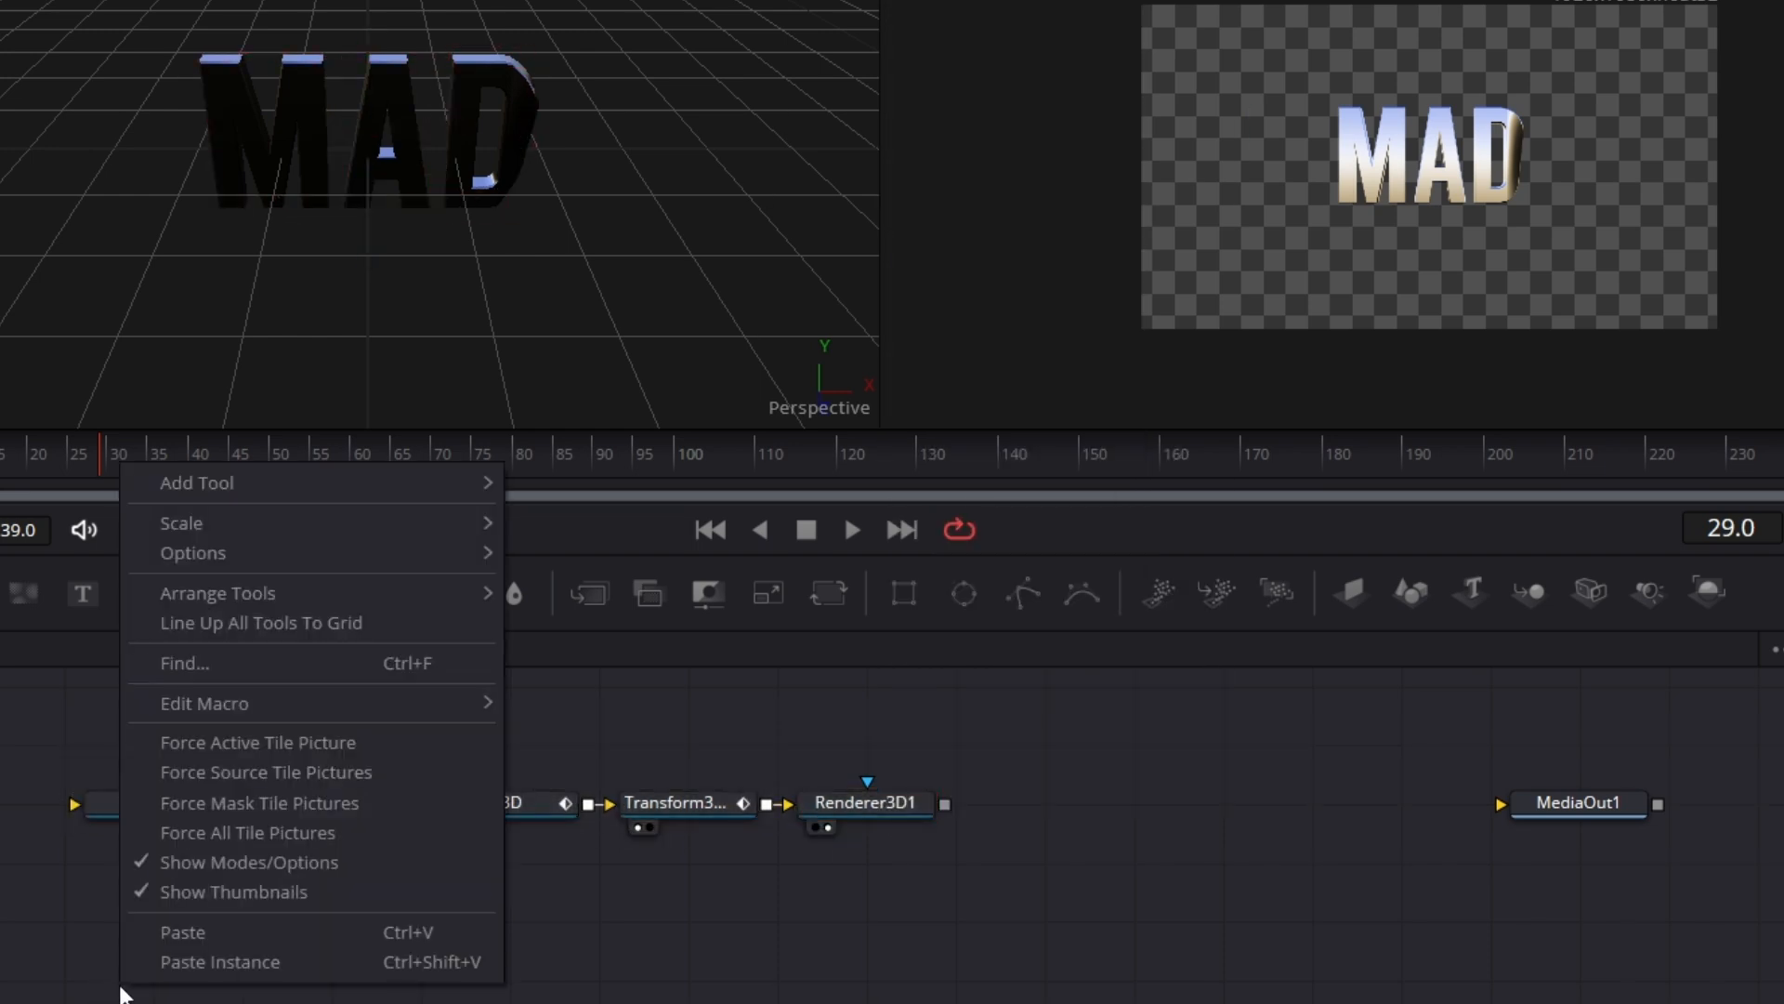
left_click(211, 935)
left_click_drag(218, 983, 927, 972)
left_click(779, 922)
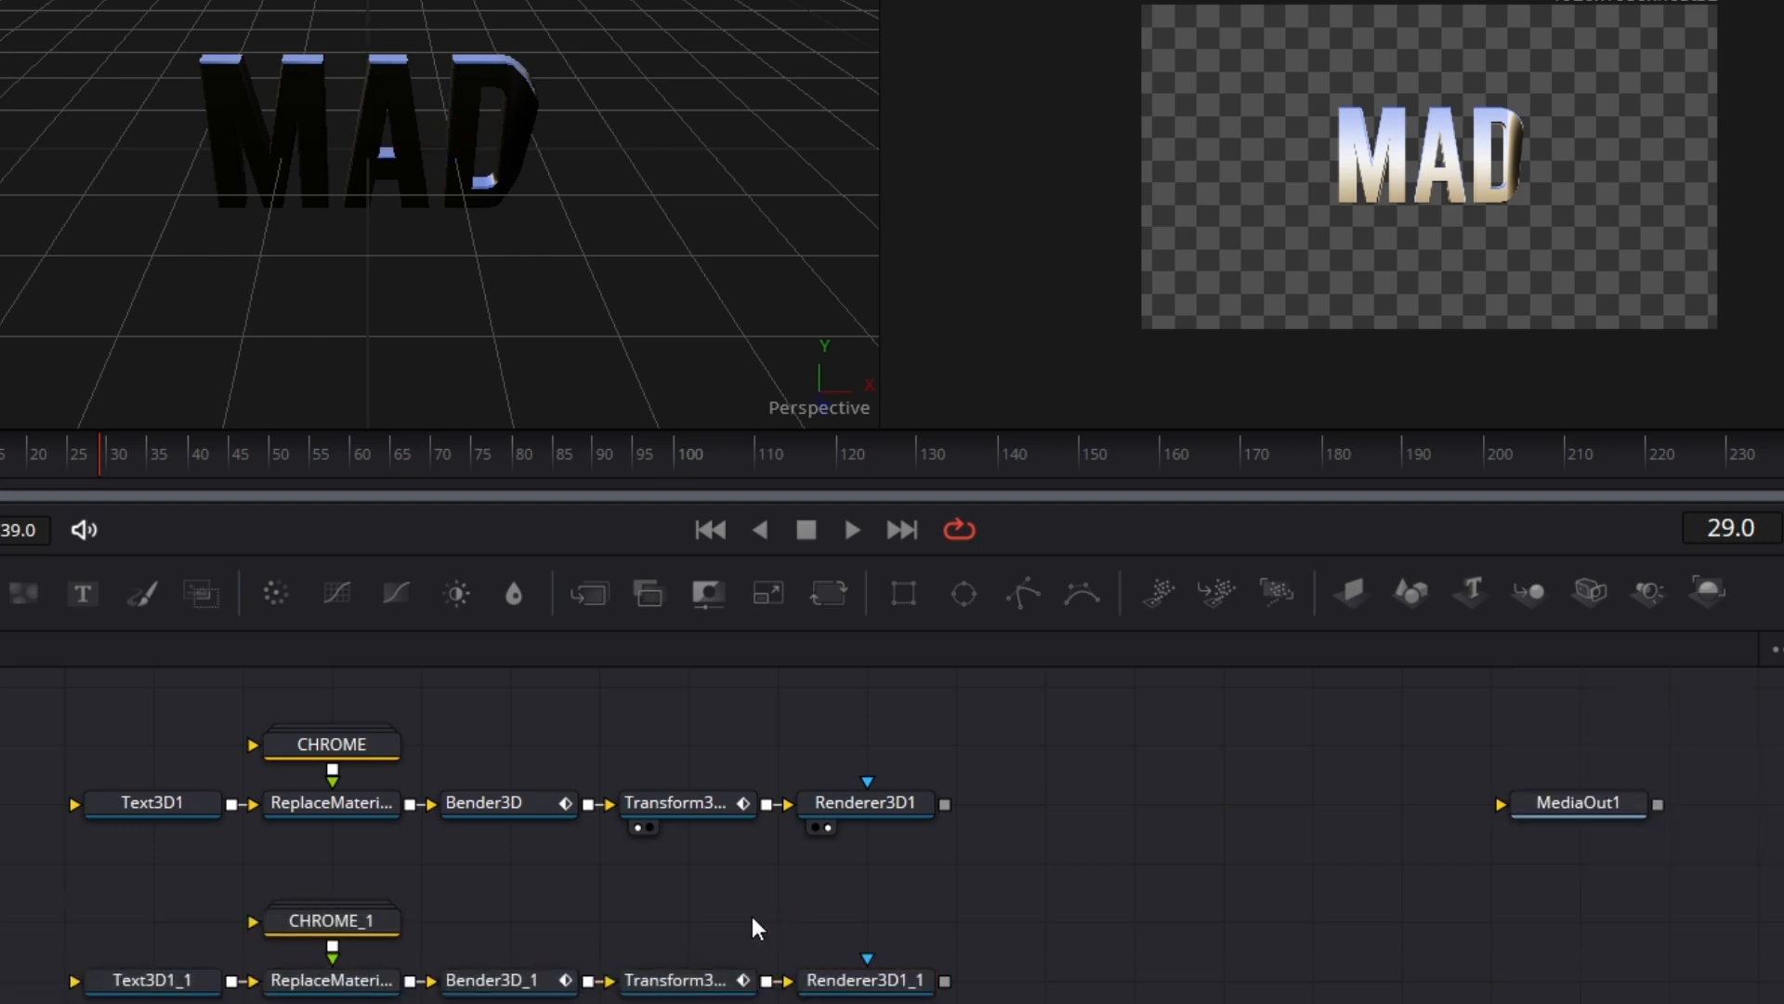
Delete the CHROME_1 copy and connect the original CHROME, placed between the chains, to the duplicated Replace Material's material input
left_click(344, 932)
key("Delete")
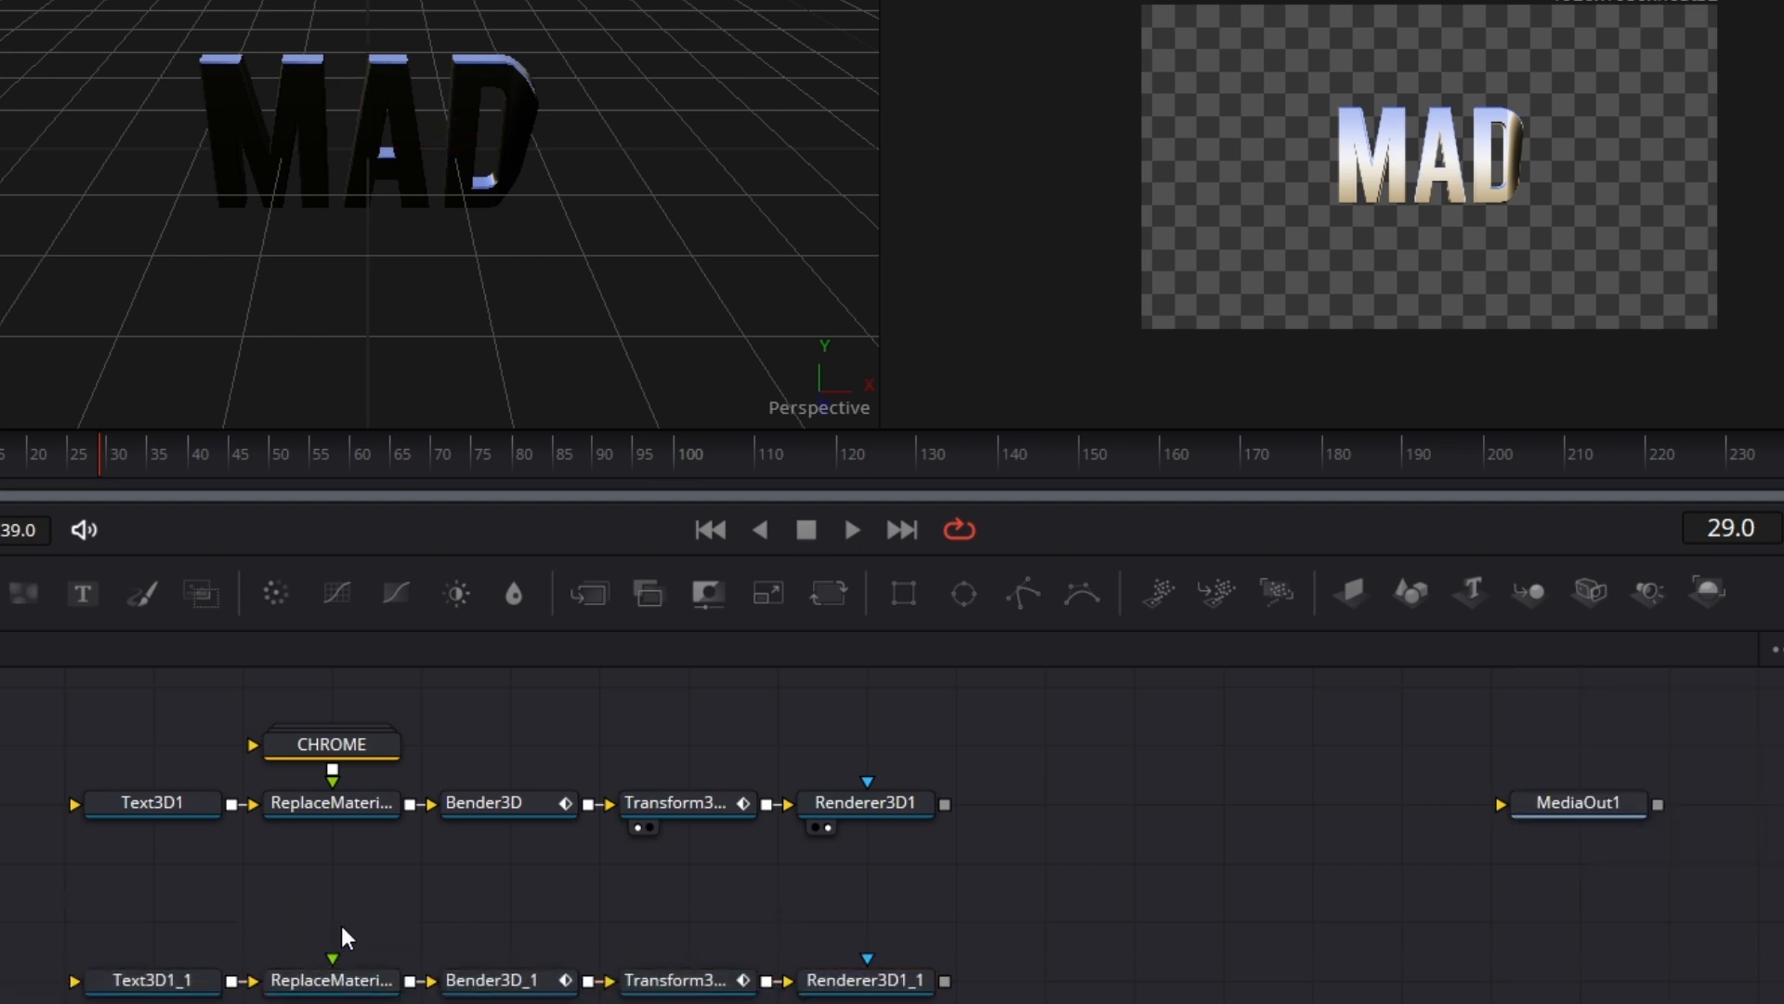
left_click_drag(353, 737, 333, 957)
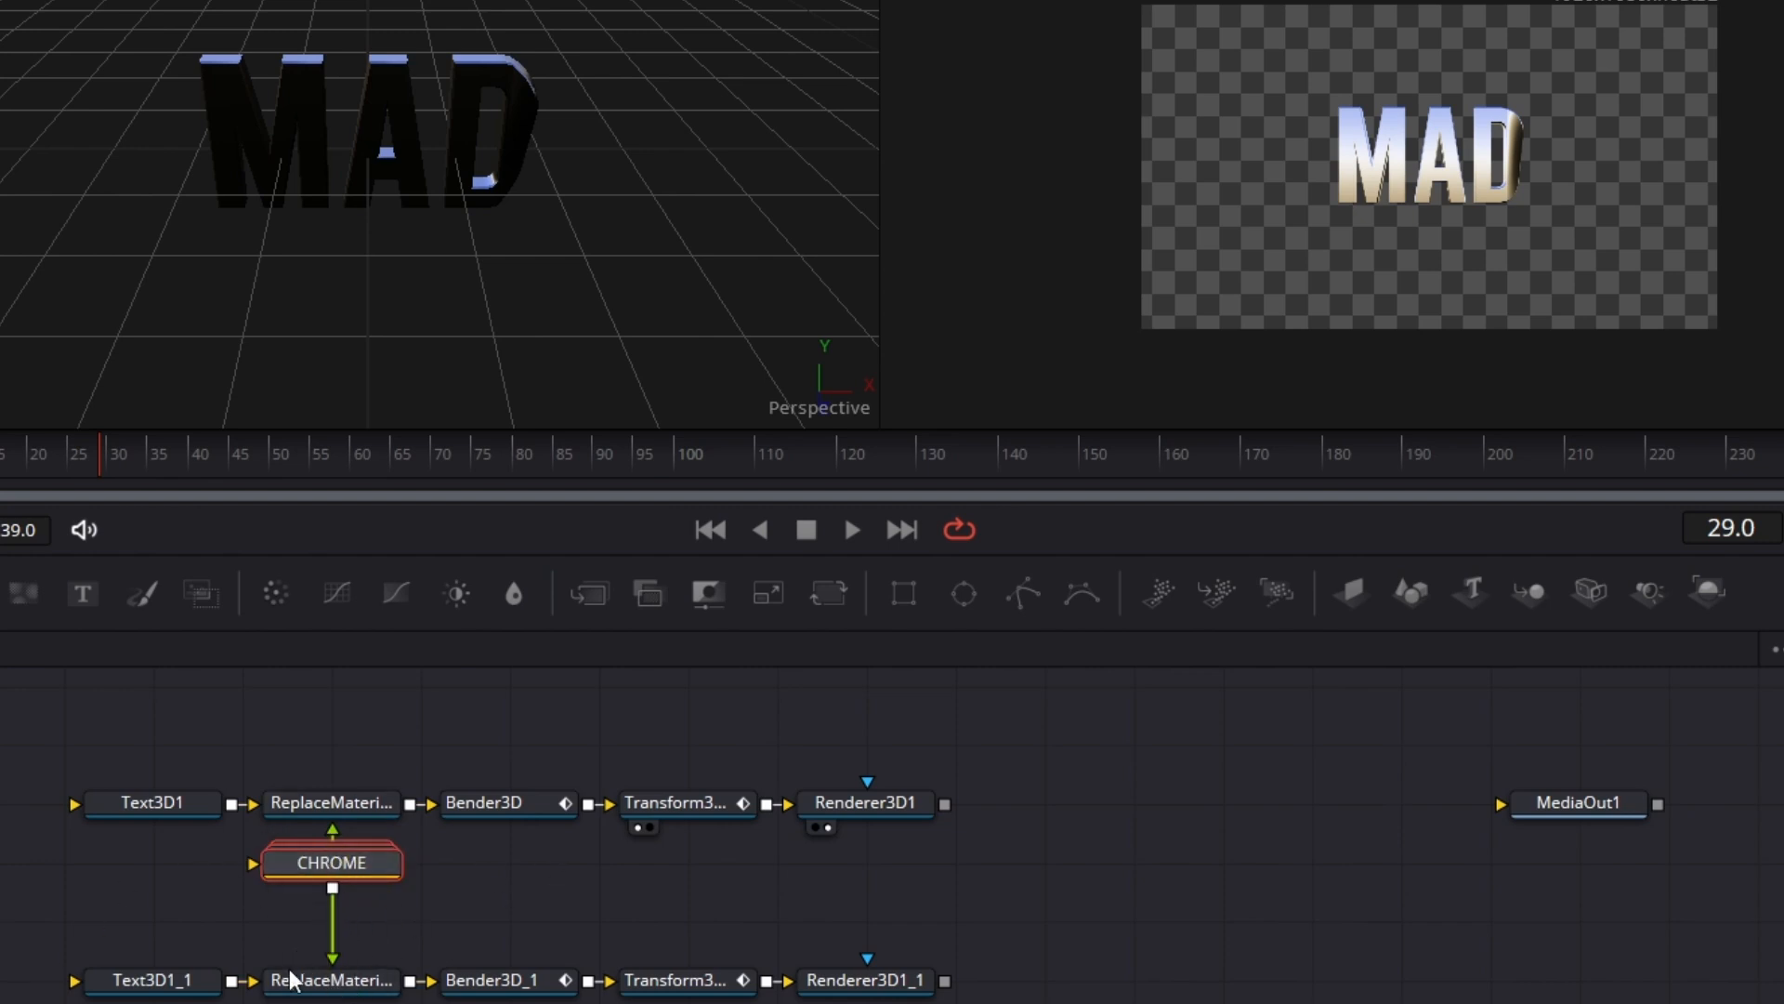
Change the text of Text3D1_1 to RESOLVE
left_click(153, 980)
left_click(1067, 387)
key("ctrl+a")
type("RESOL")
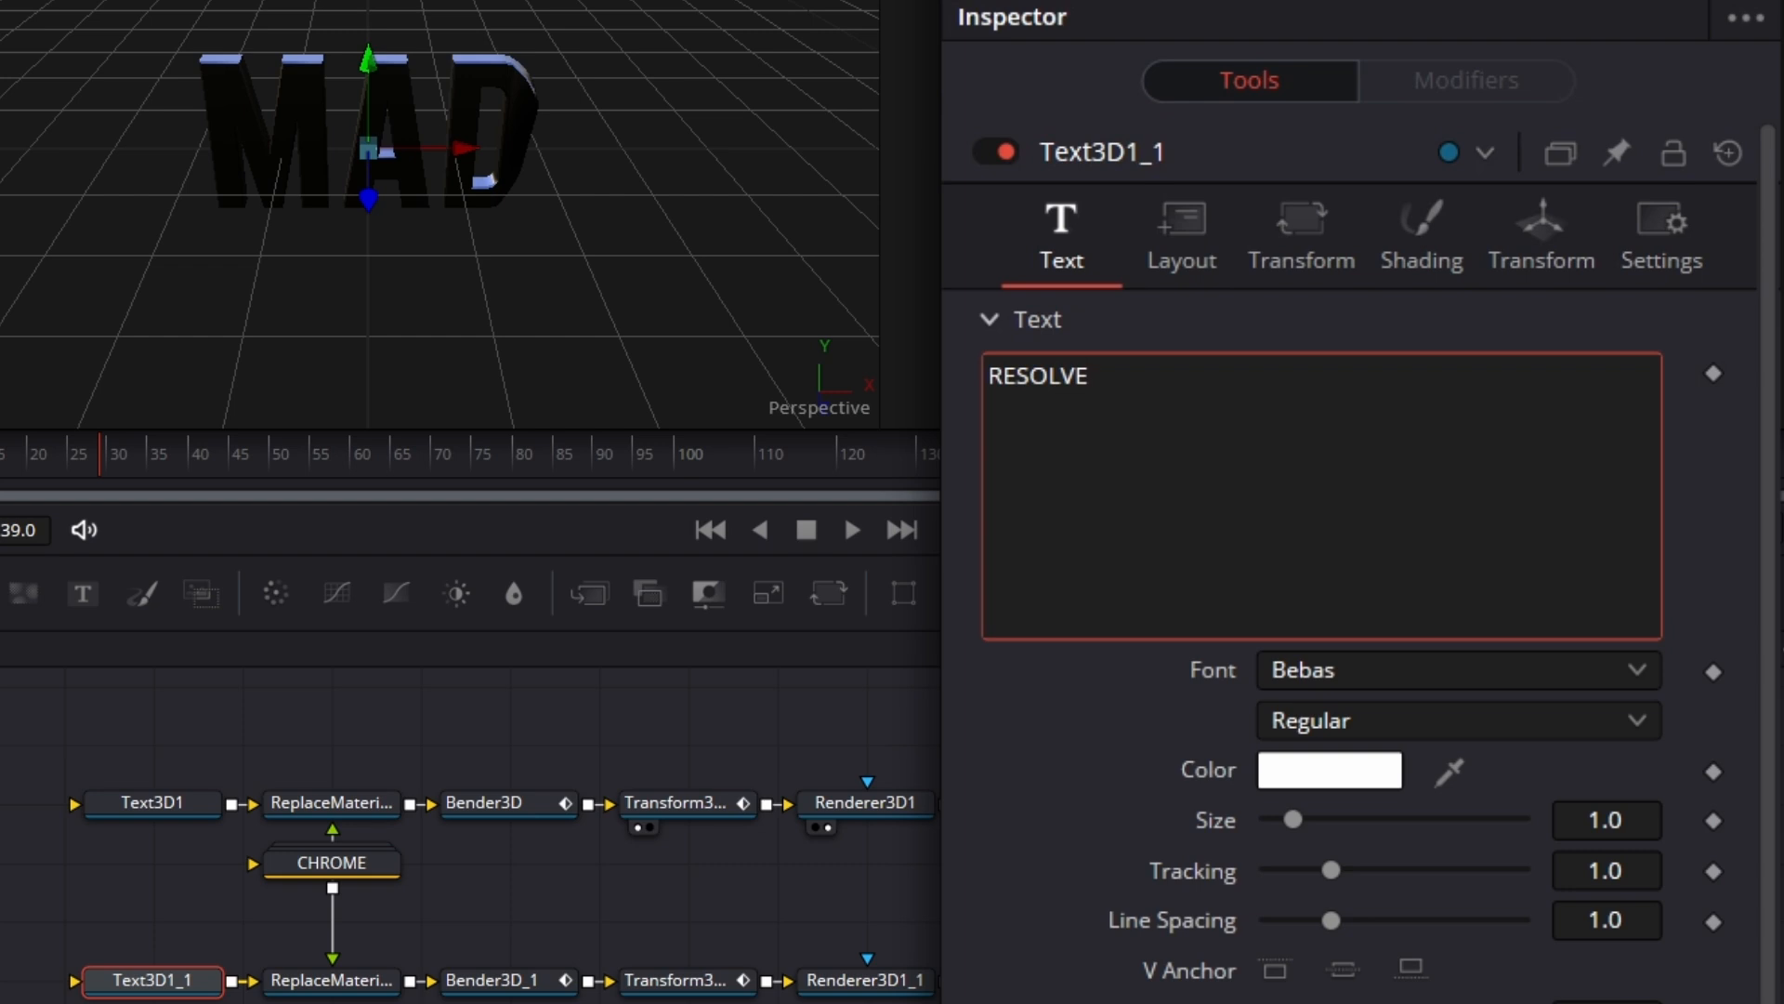
key("Escape")
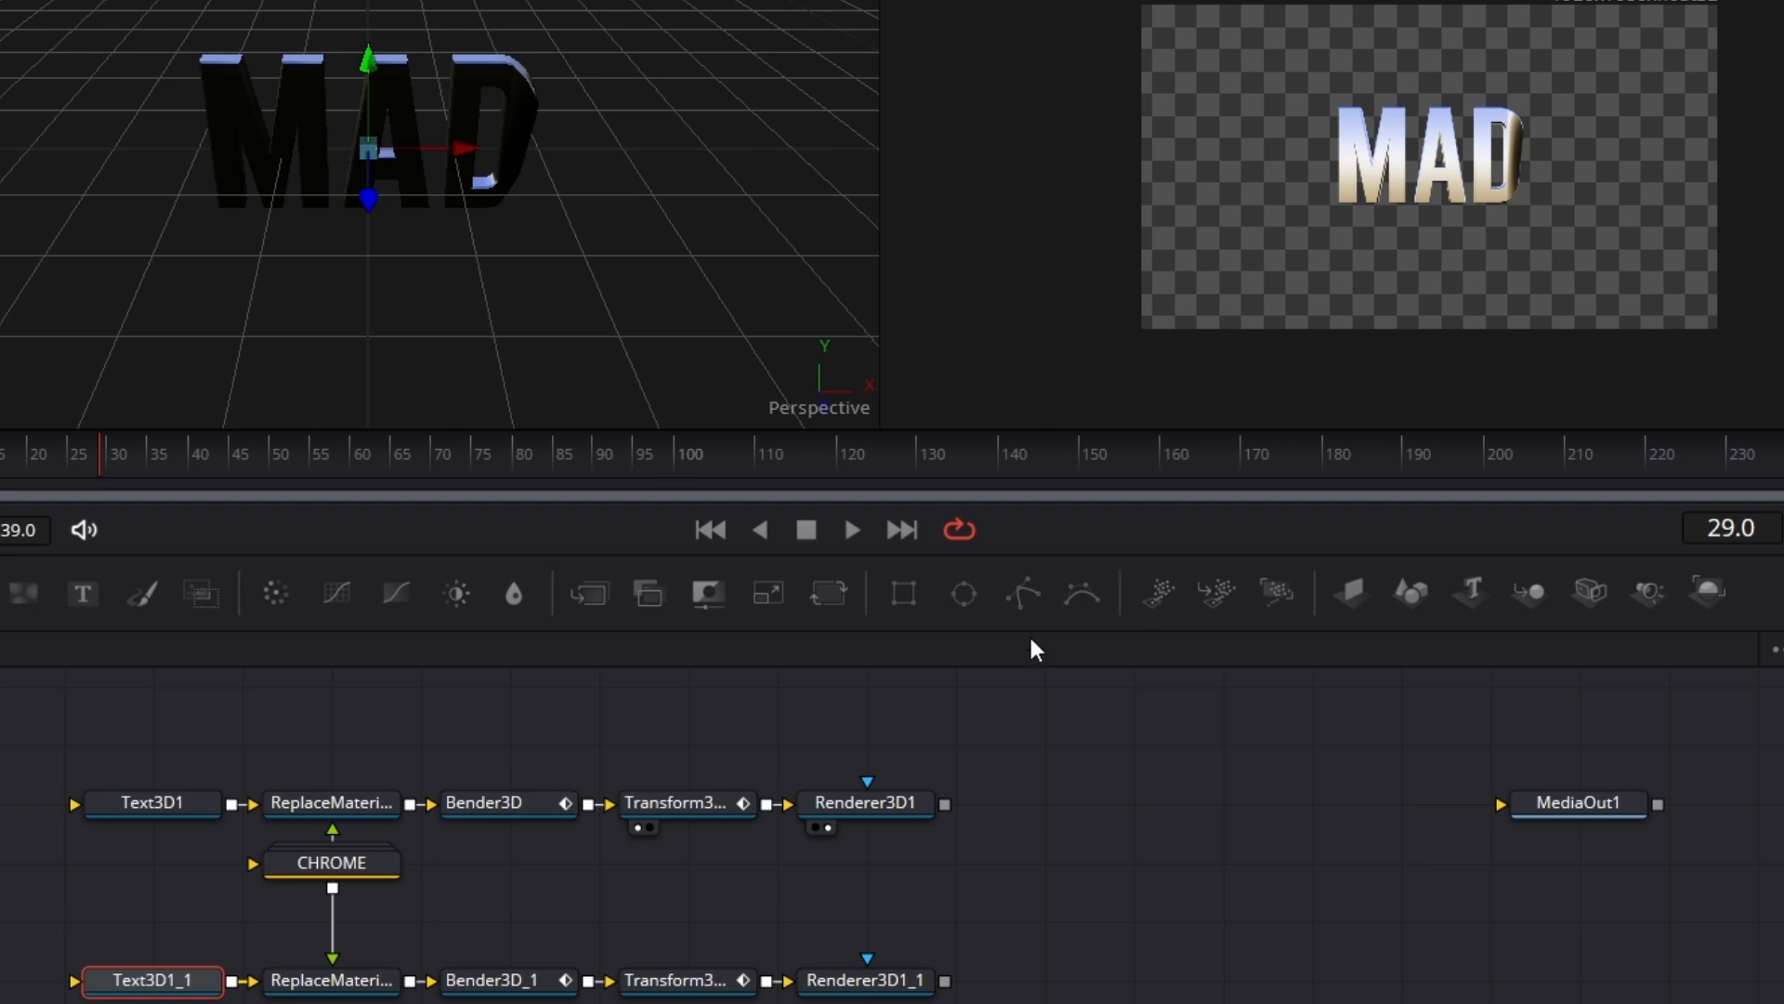
Add a Rectangle mask node between the two chains, shown in the first viewer, and set its height and width to 1.1
left_click_drag(904, 600, 792, 929)
left_click_drag(792, 851, 456, 282)
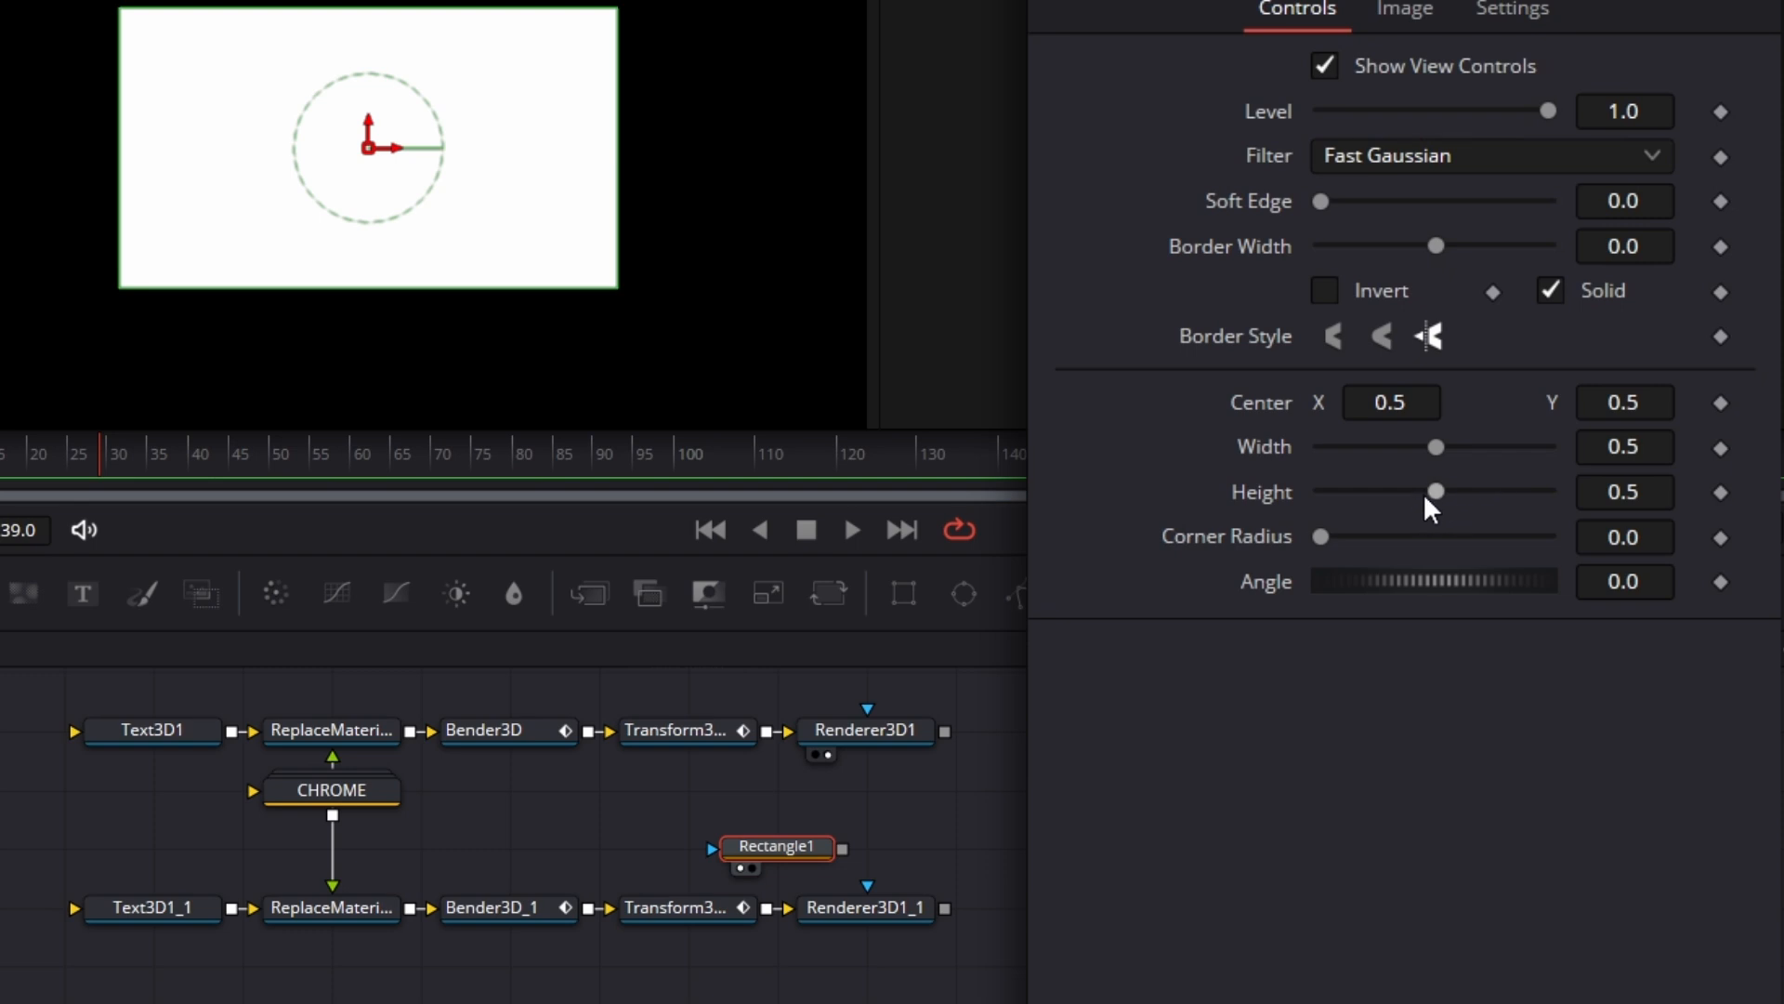
left_click_drag(1434, 492, 1549, 491)
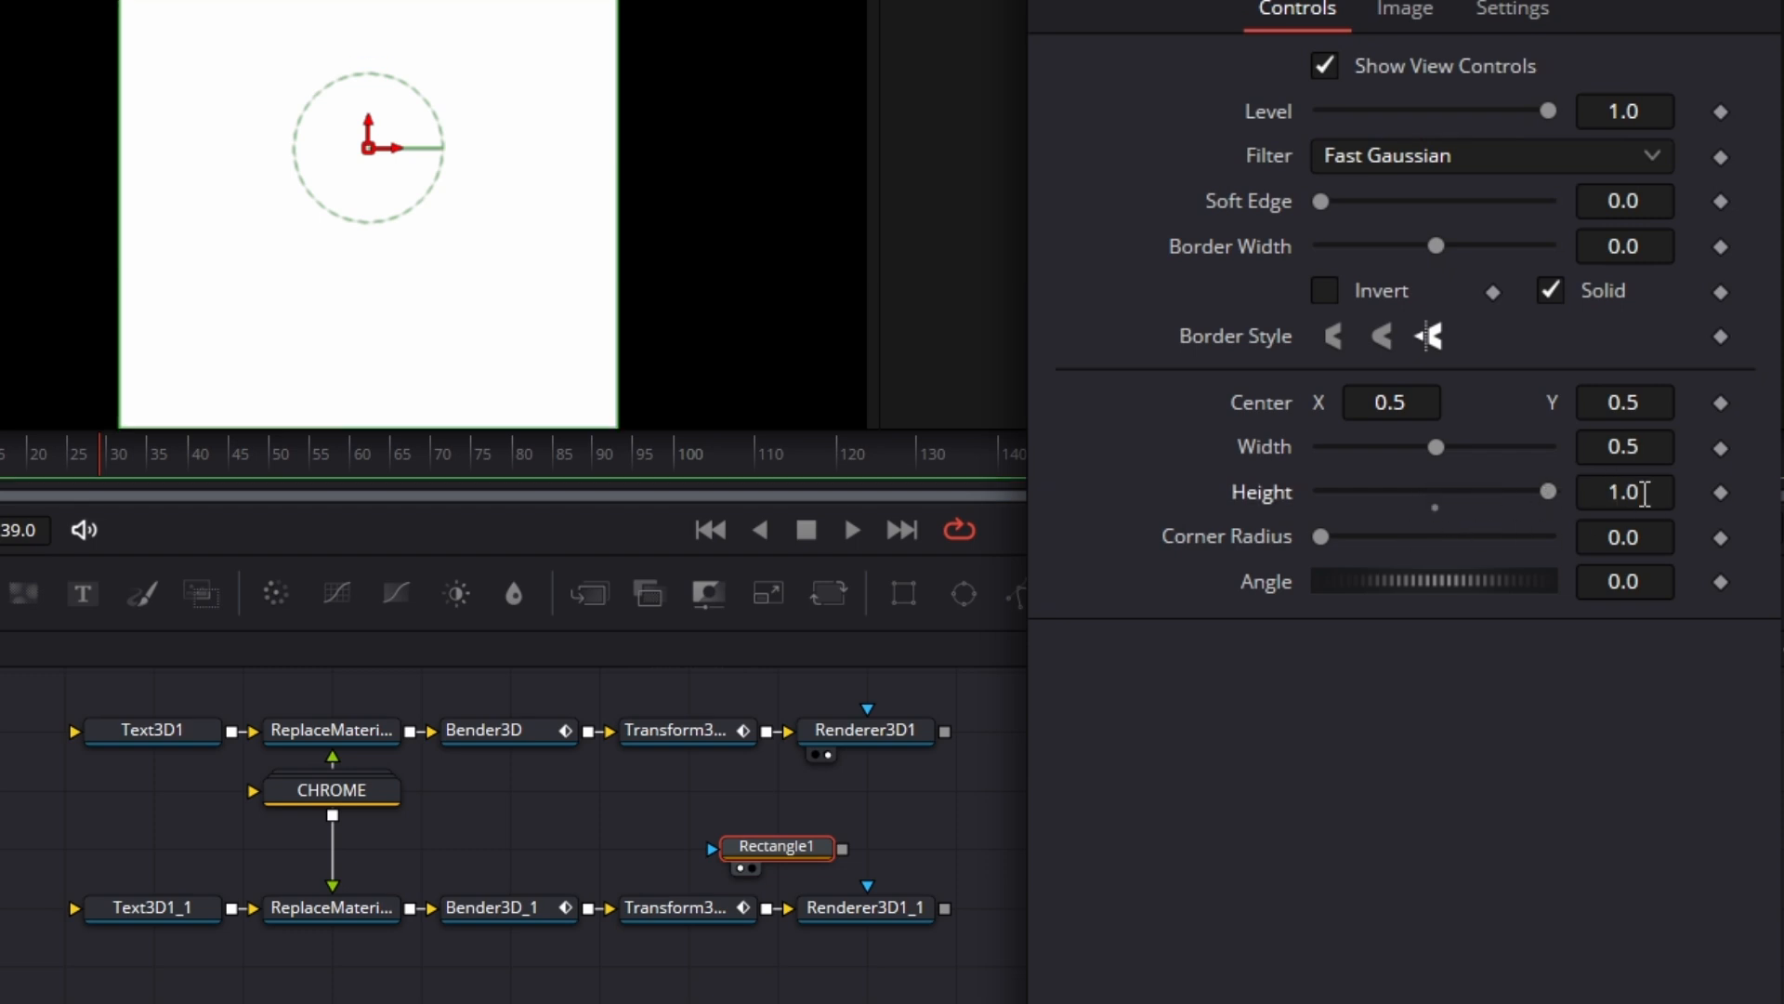
left_click(1651, 499)
key("BackSpace")
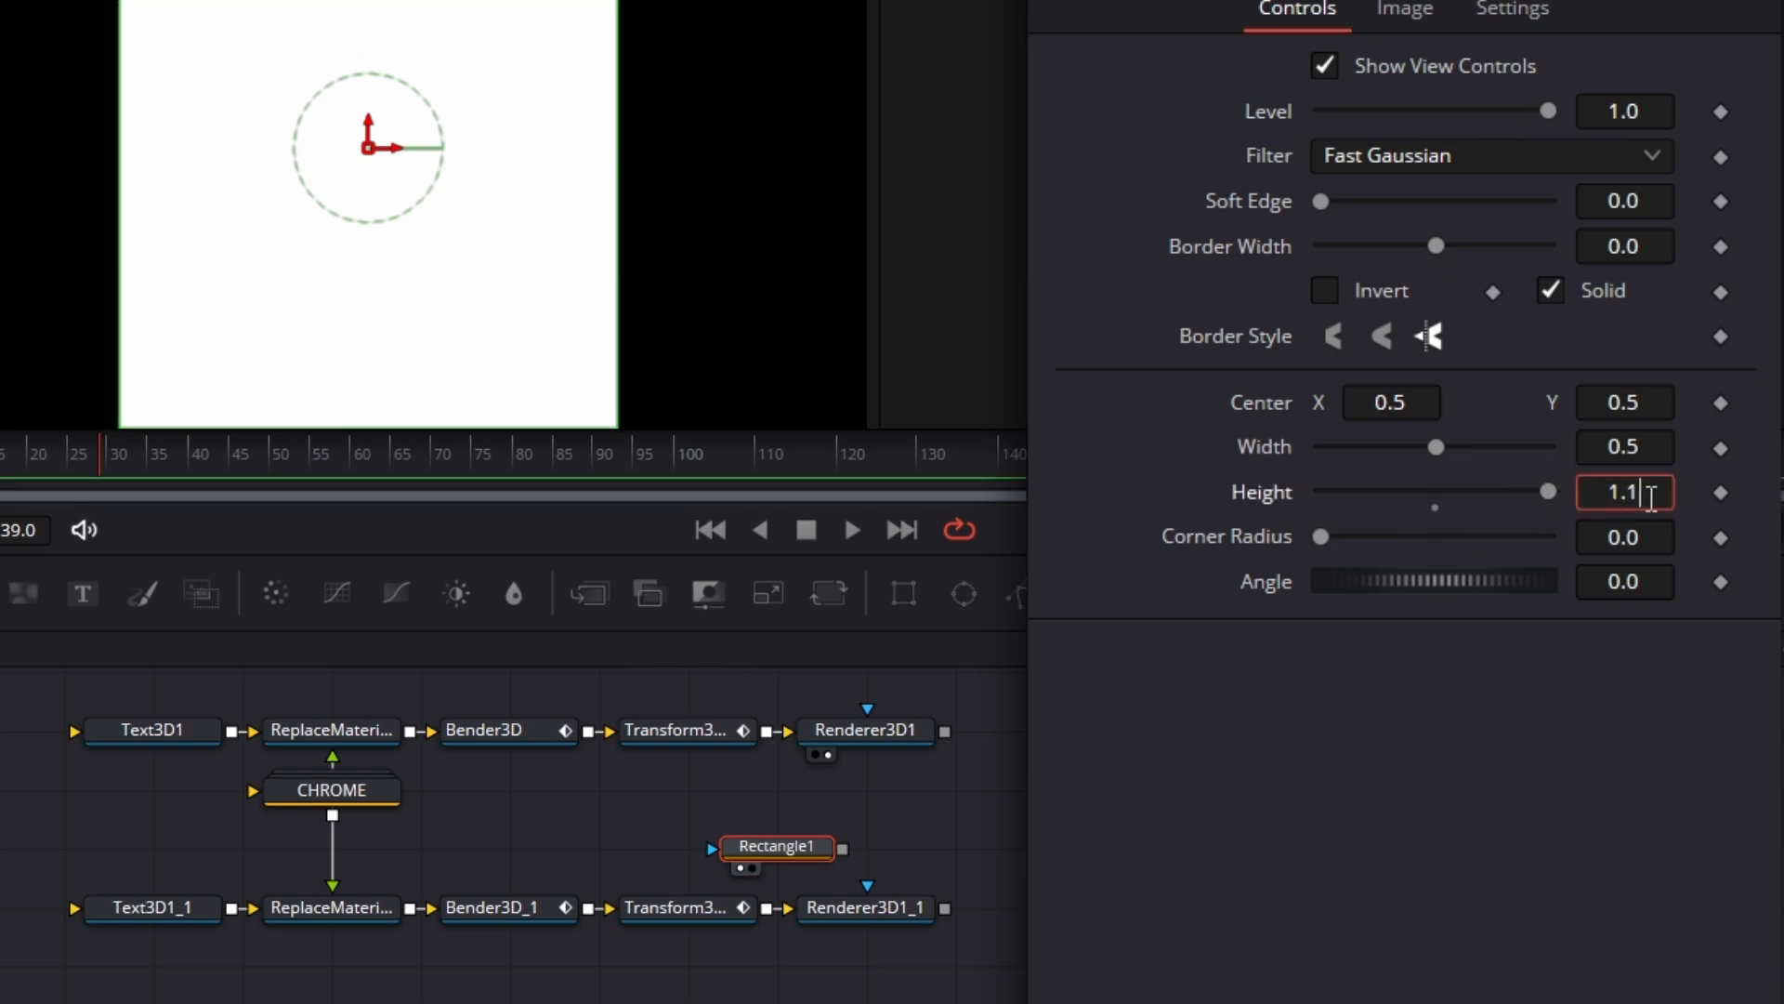
key("Tab")
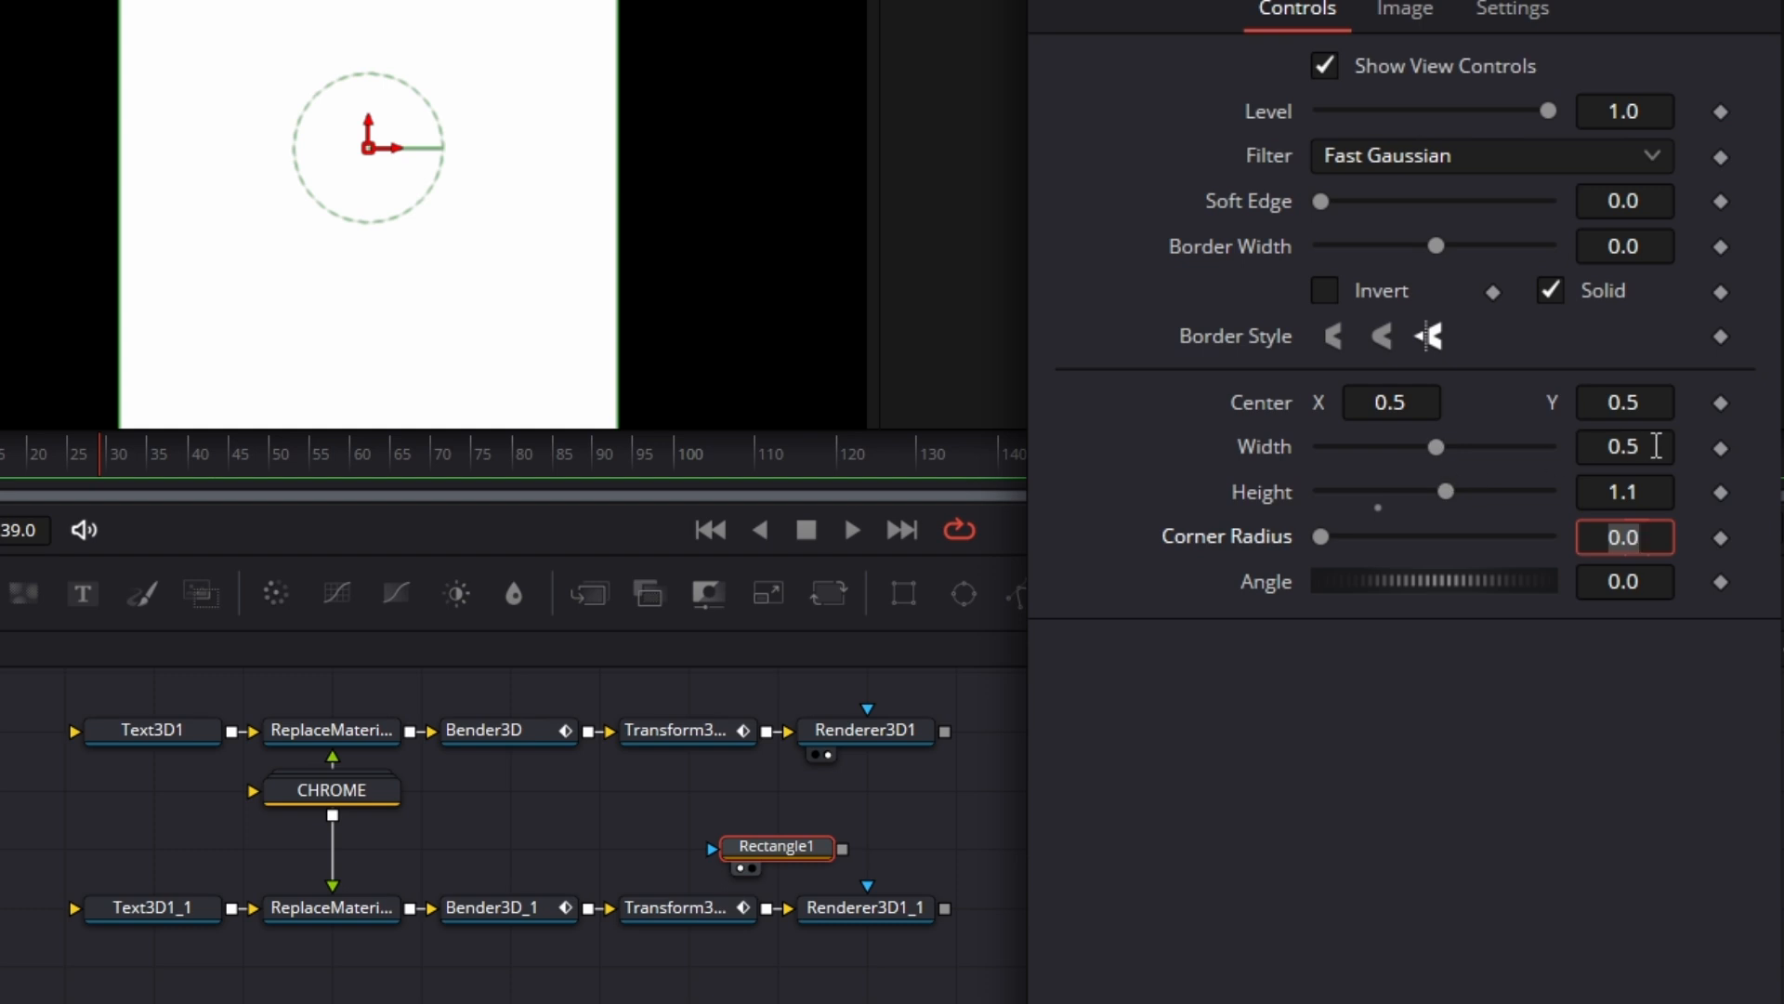
left_click(1652, 447)
type("1.1")
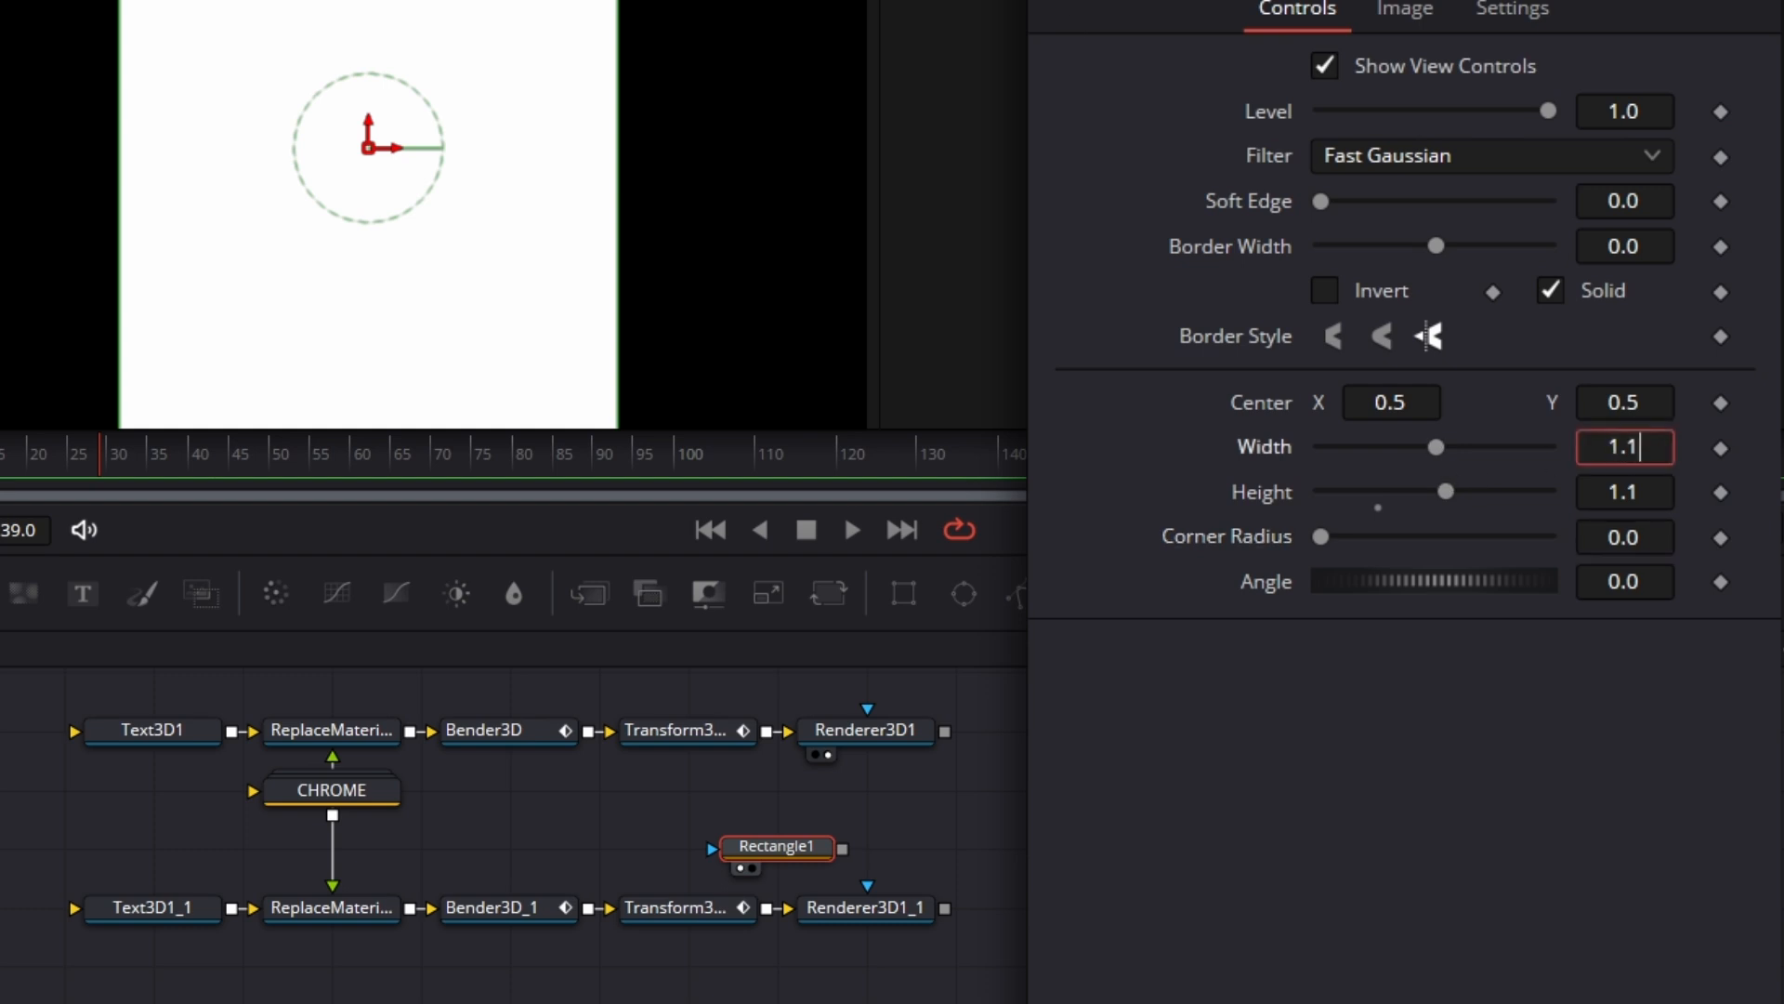
key("Tab")
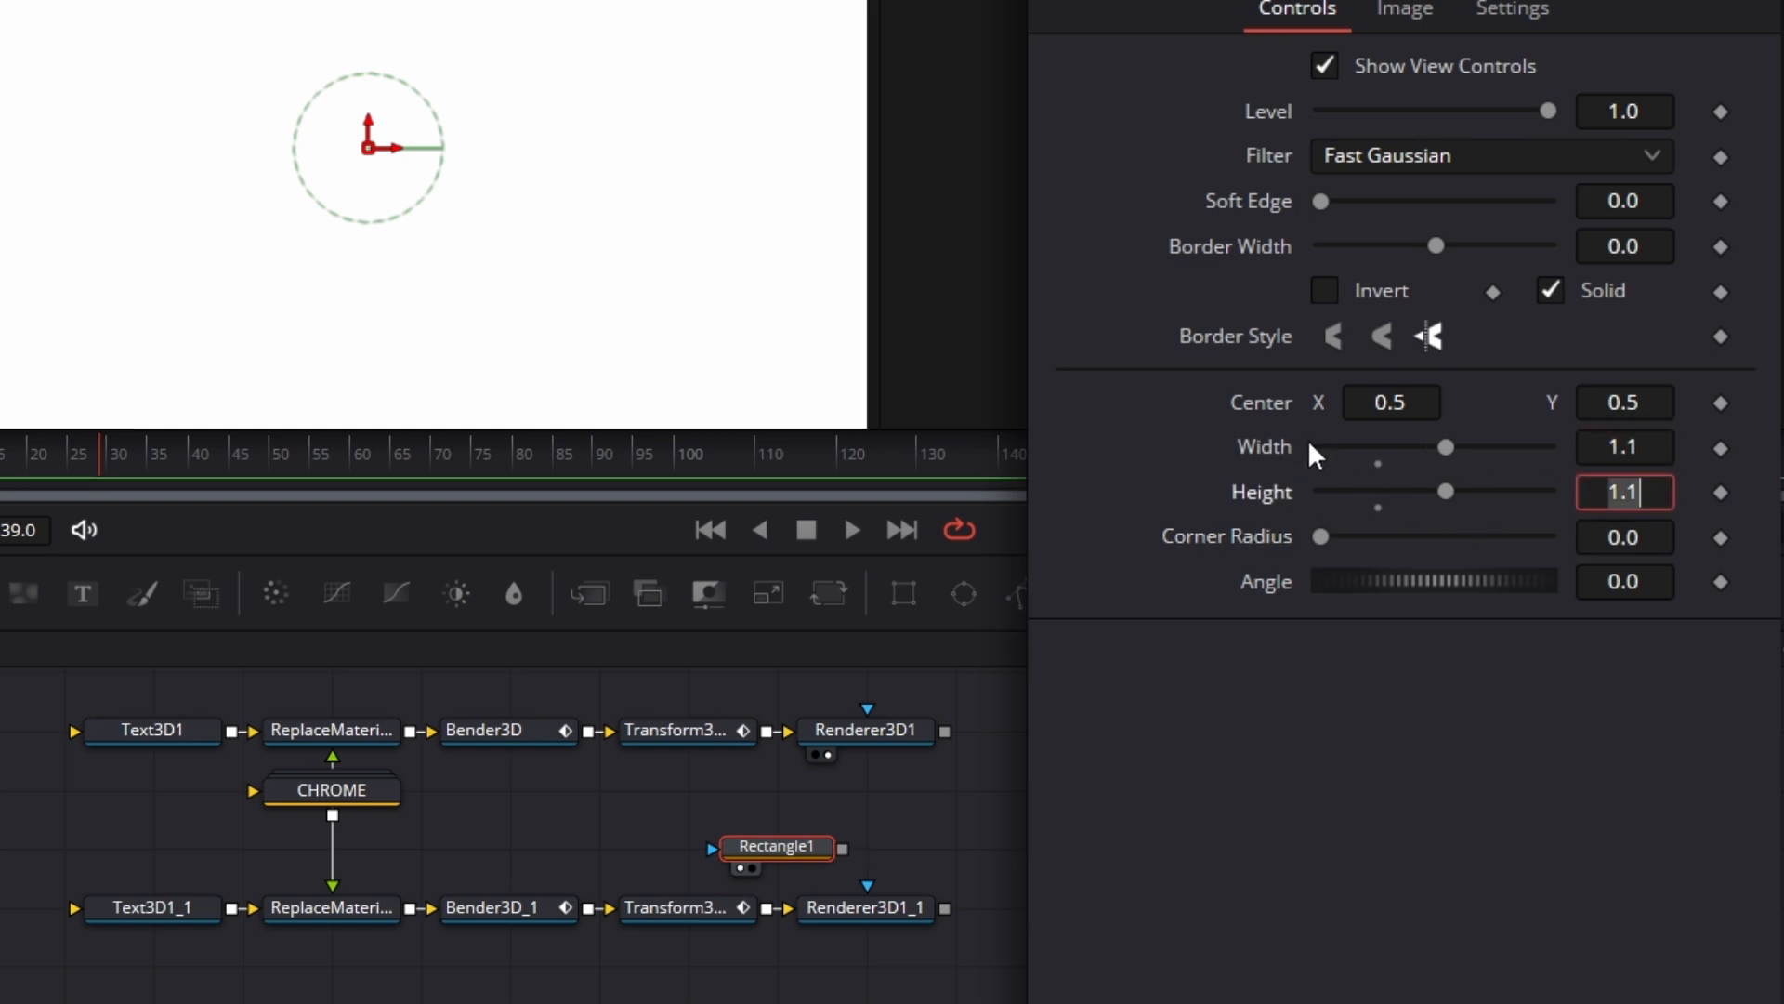
Set the rectangle's soft edge to 0.02 and try sliding its center horizontally, leaving X at 0.516
left_click(1646, 201)
type("0.02")
key("Tab")
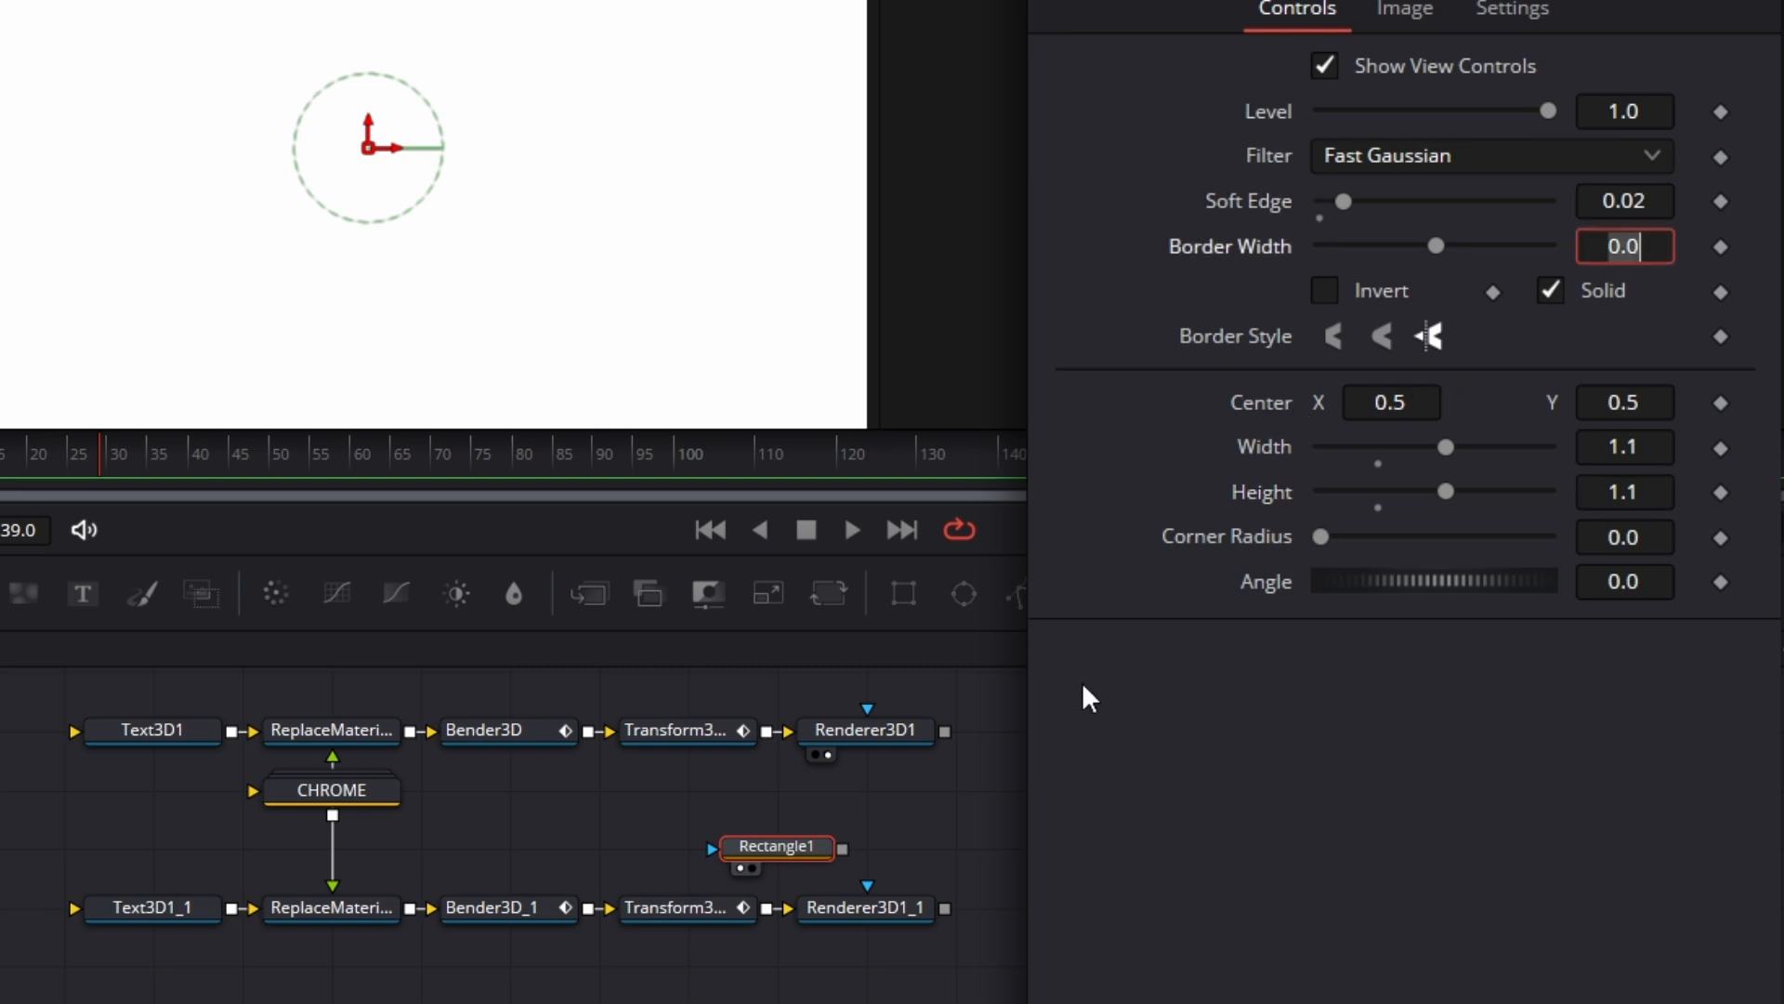
left_click_drag(1383, 401, 1640, 401)
left_click_drag(1375, 409, 1133, 409)
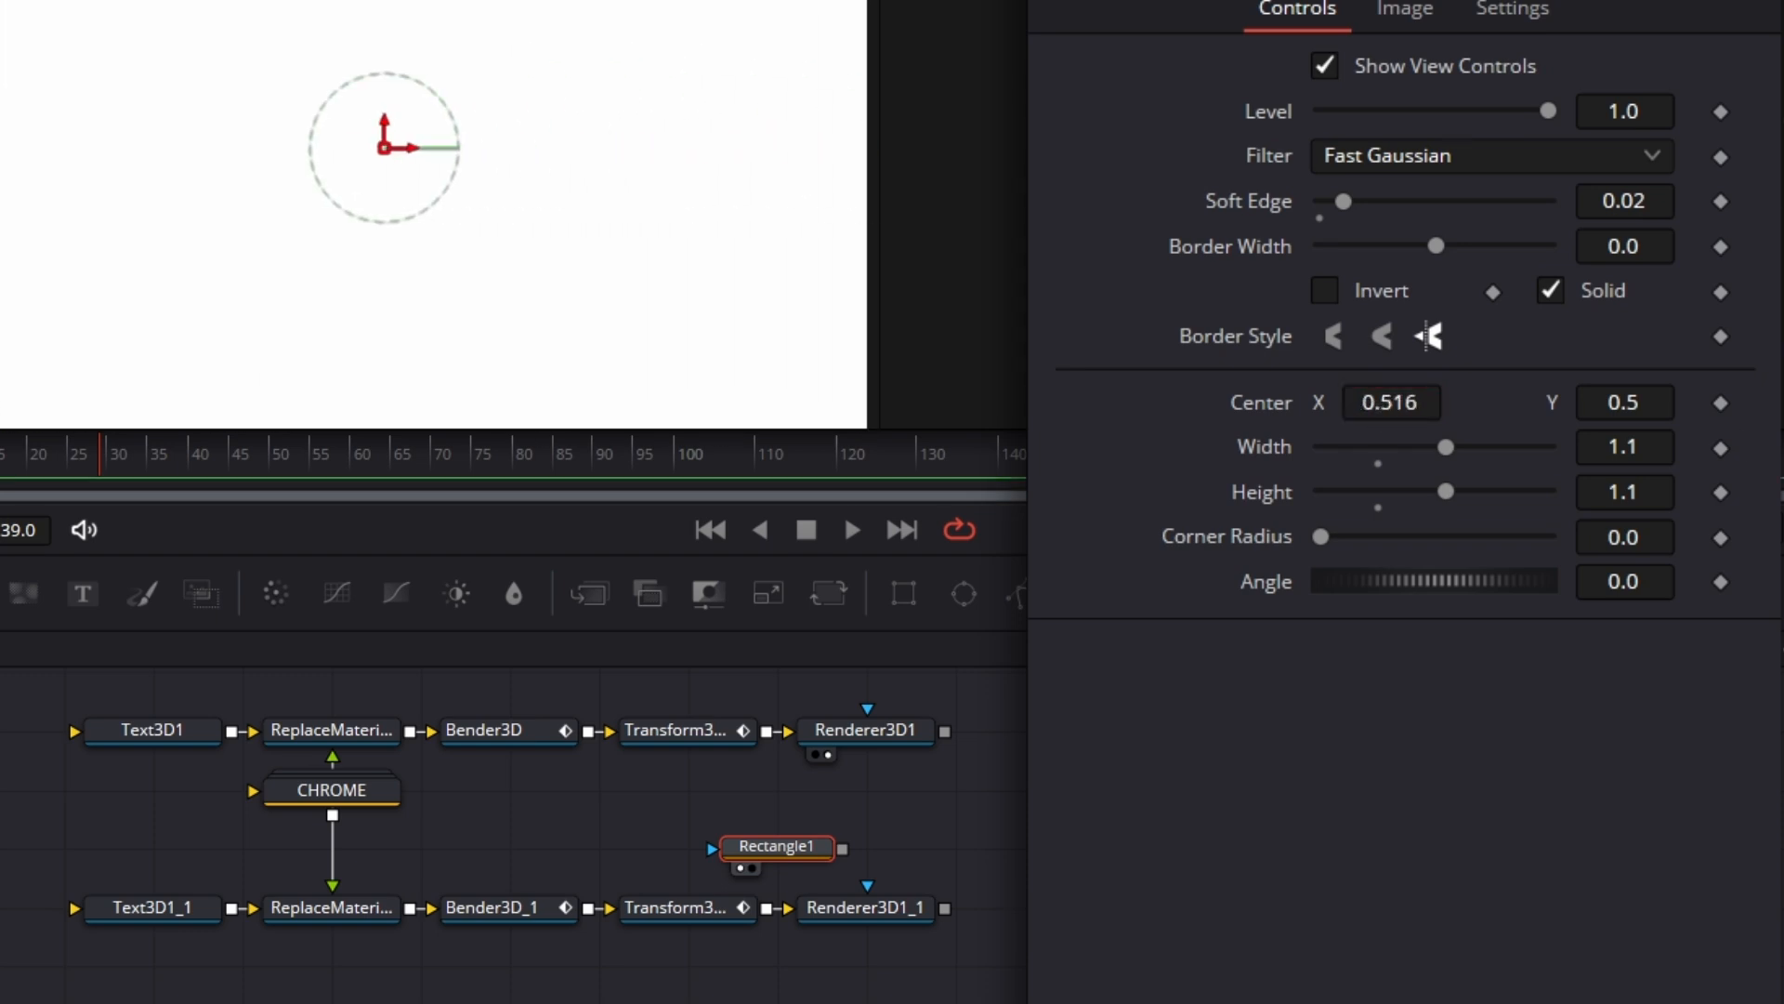
Modify the rectangle's Center with a Vector Result modifier
right_click(1264, 409)
mouse_move(1471, 562)
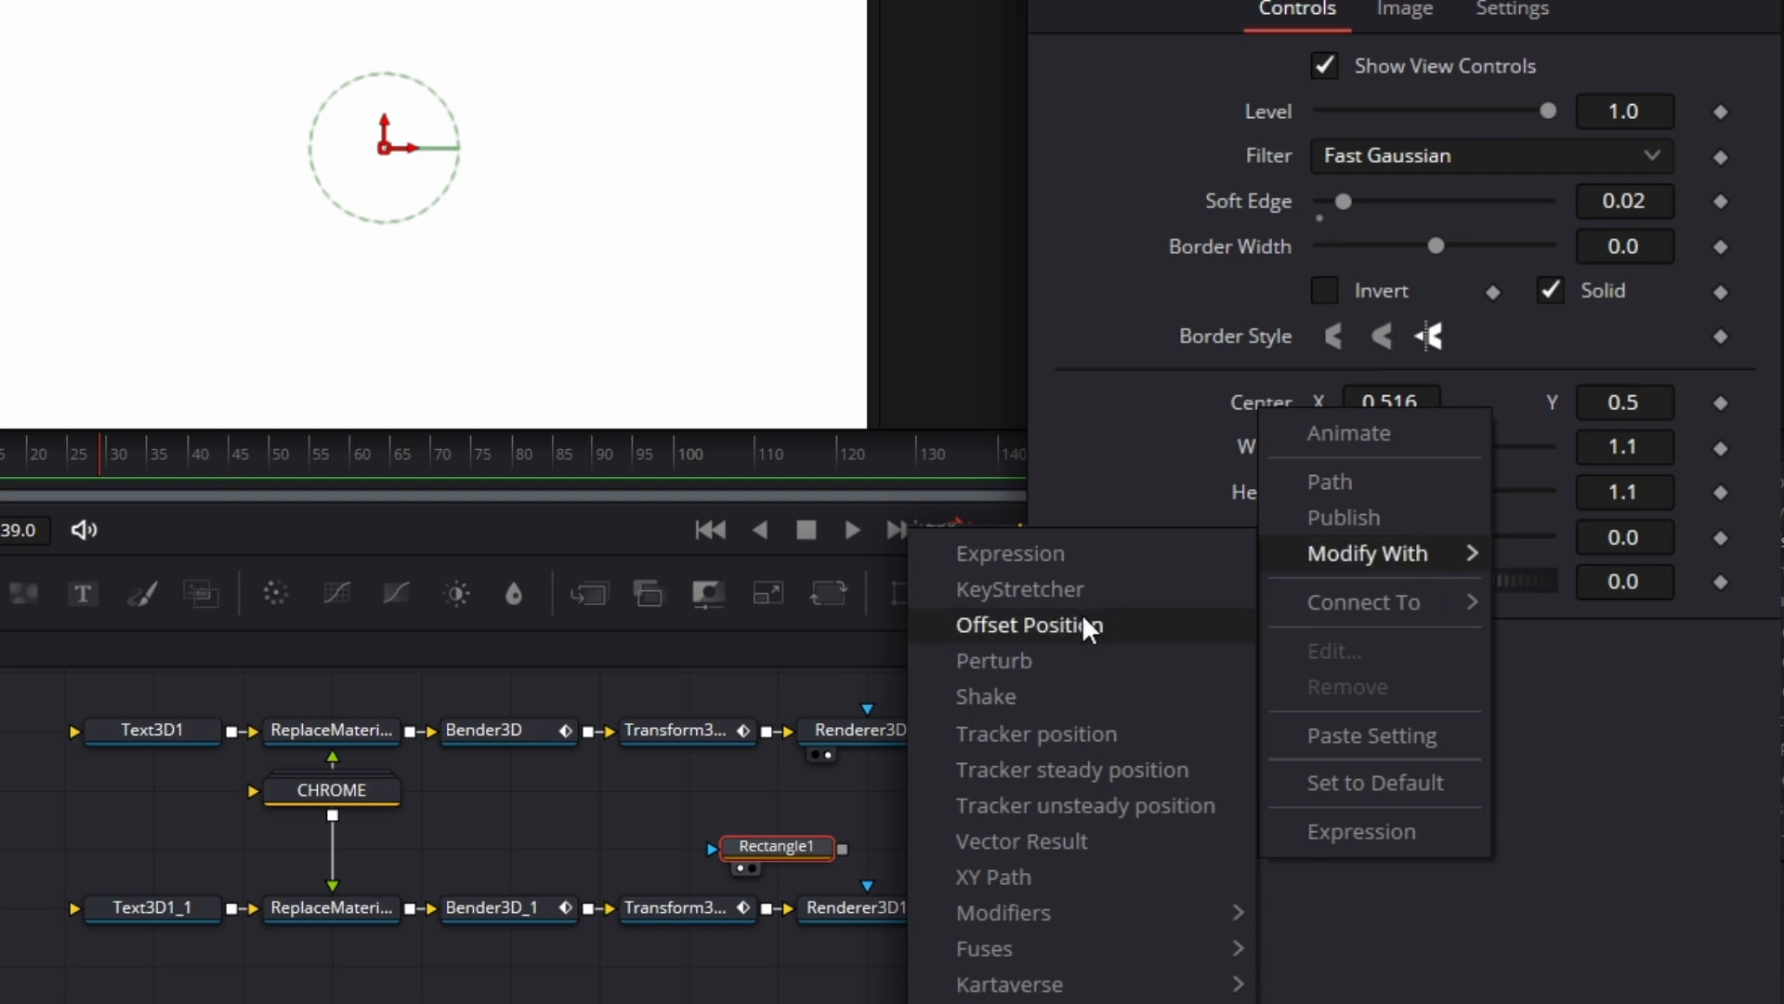
left_click(1071, 845)
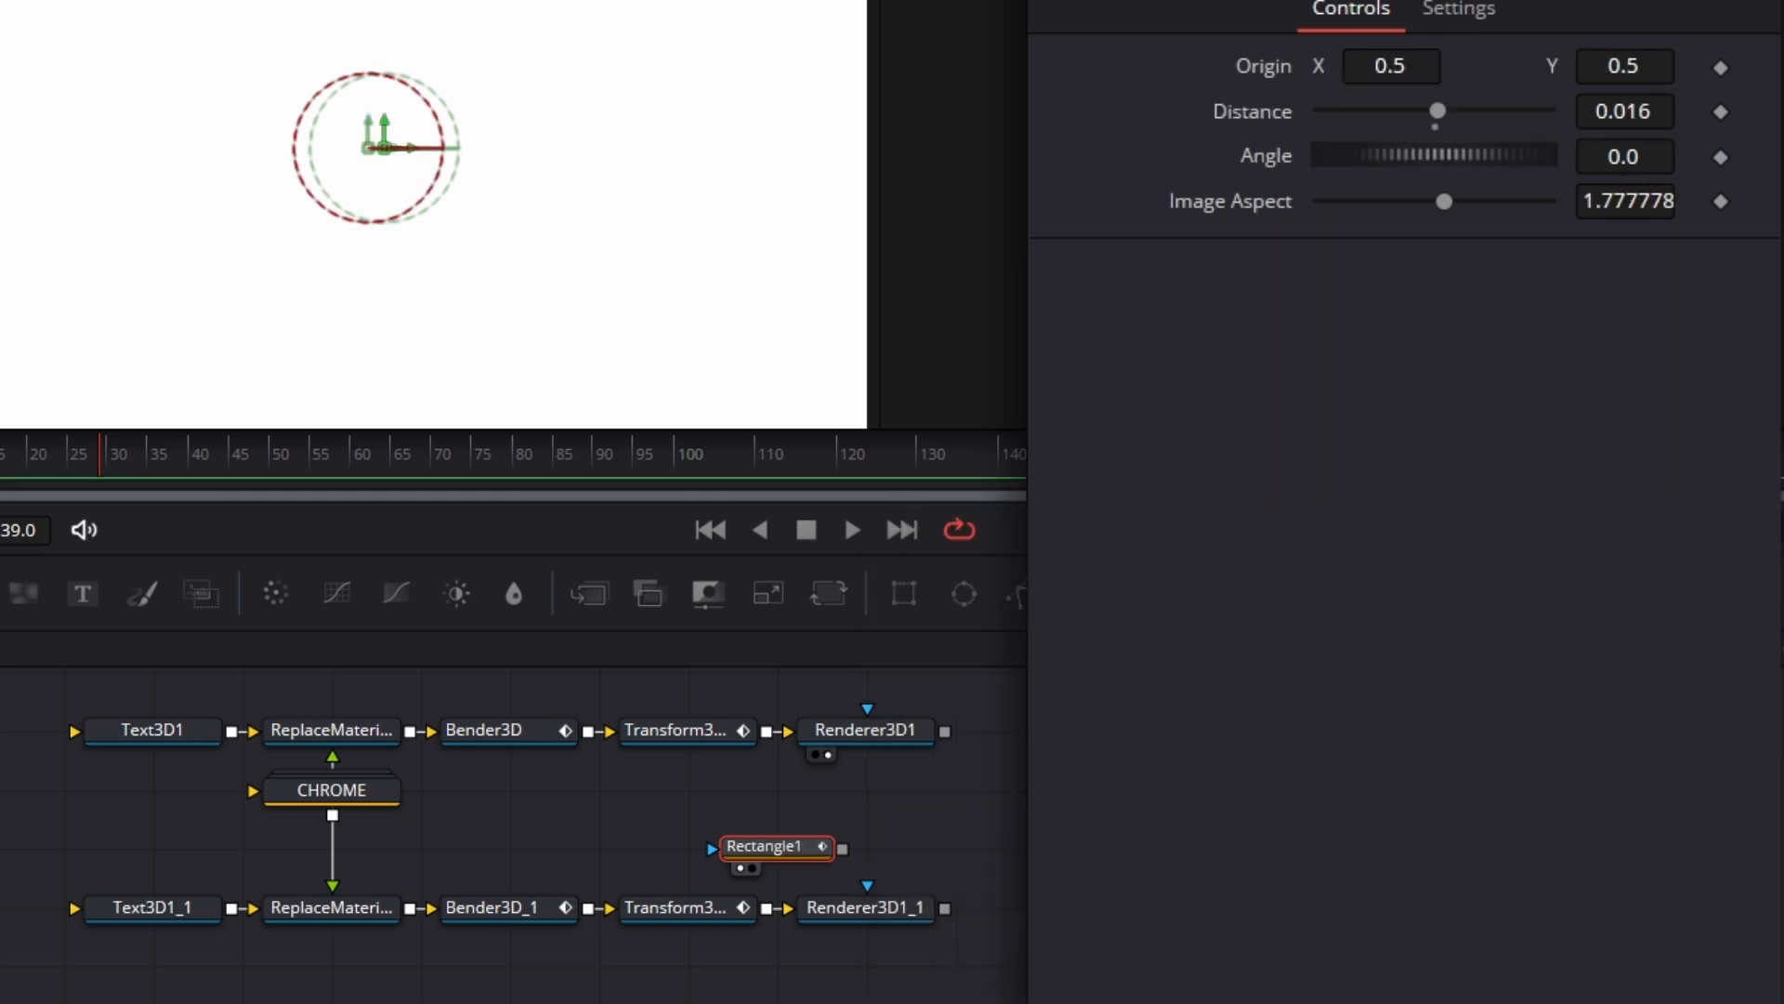
Test the vector's Distance up to 1.06 to push the rectangle out of frame, and bring it back to 0.03
left_click_drag(1438, 111, 1557, 124)
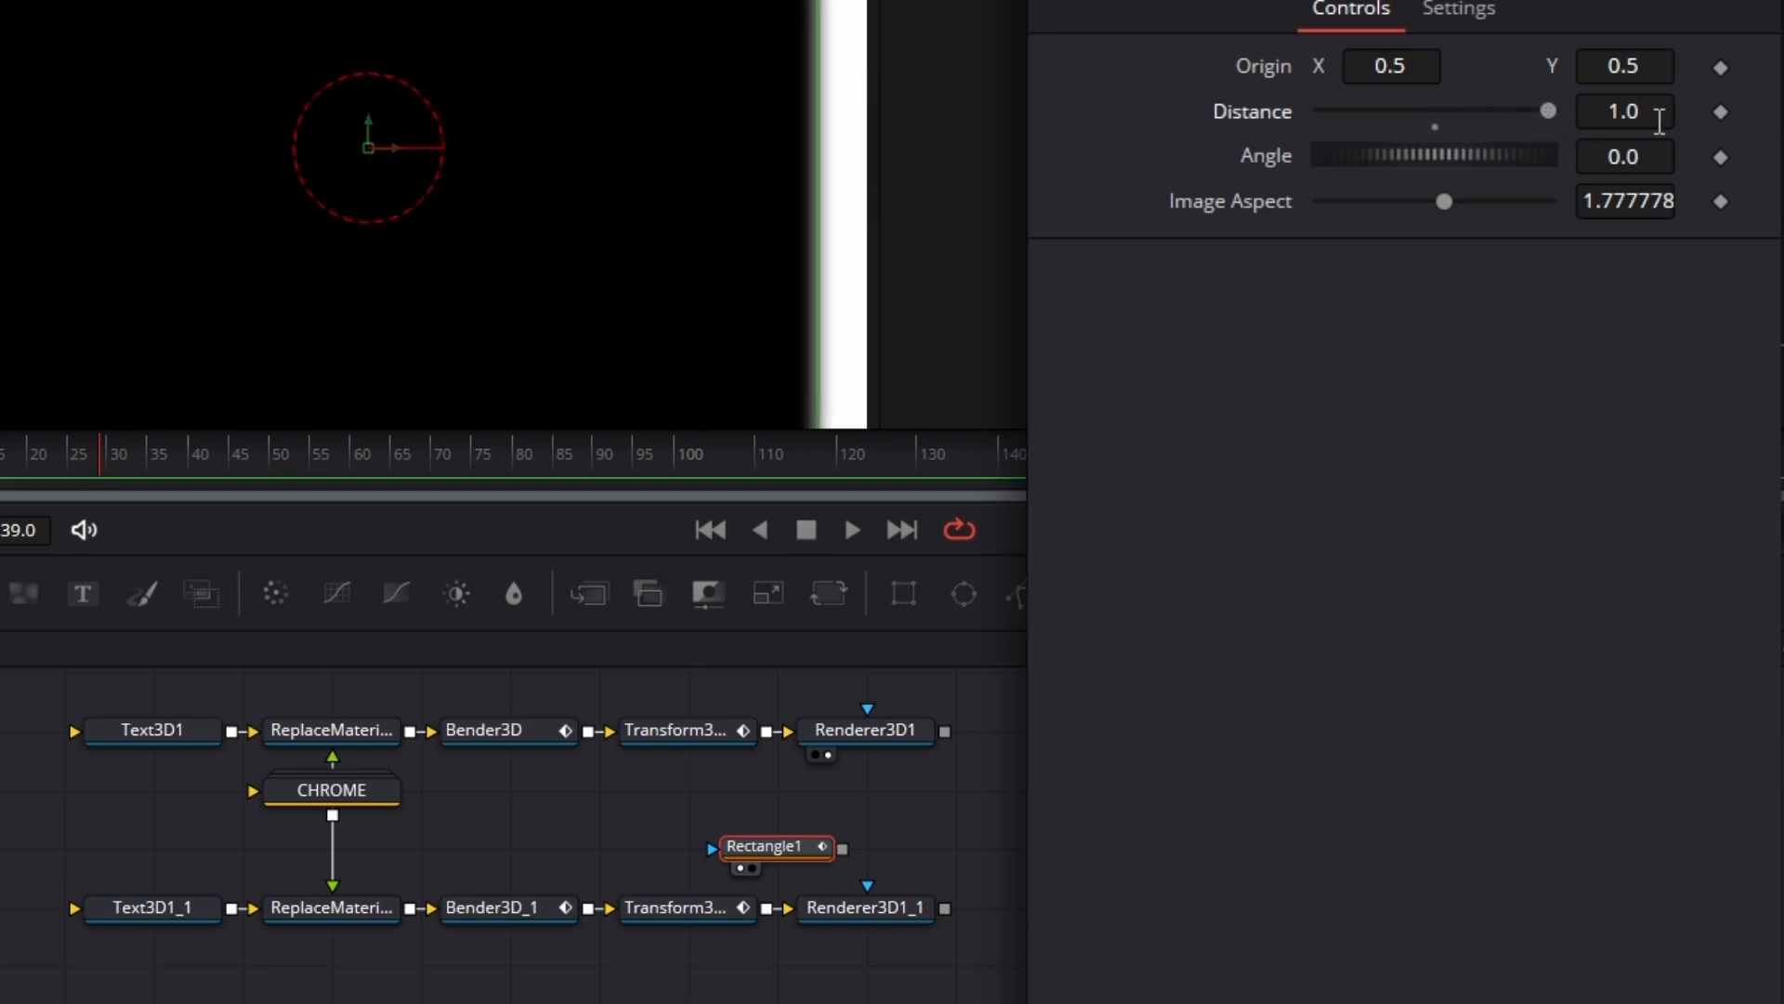
left_click(1659, 122)
type("5")
key("Tab")
left_click(1661, 103)
key("BackSpace")
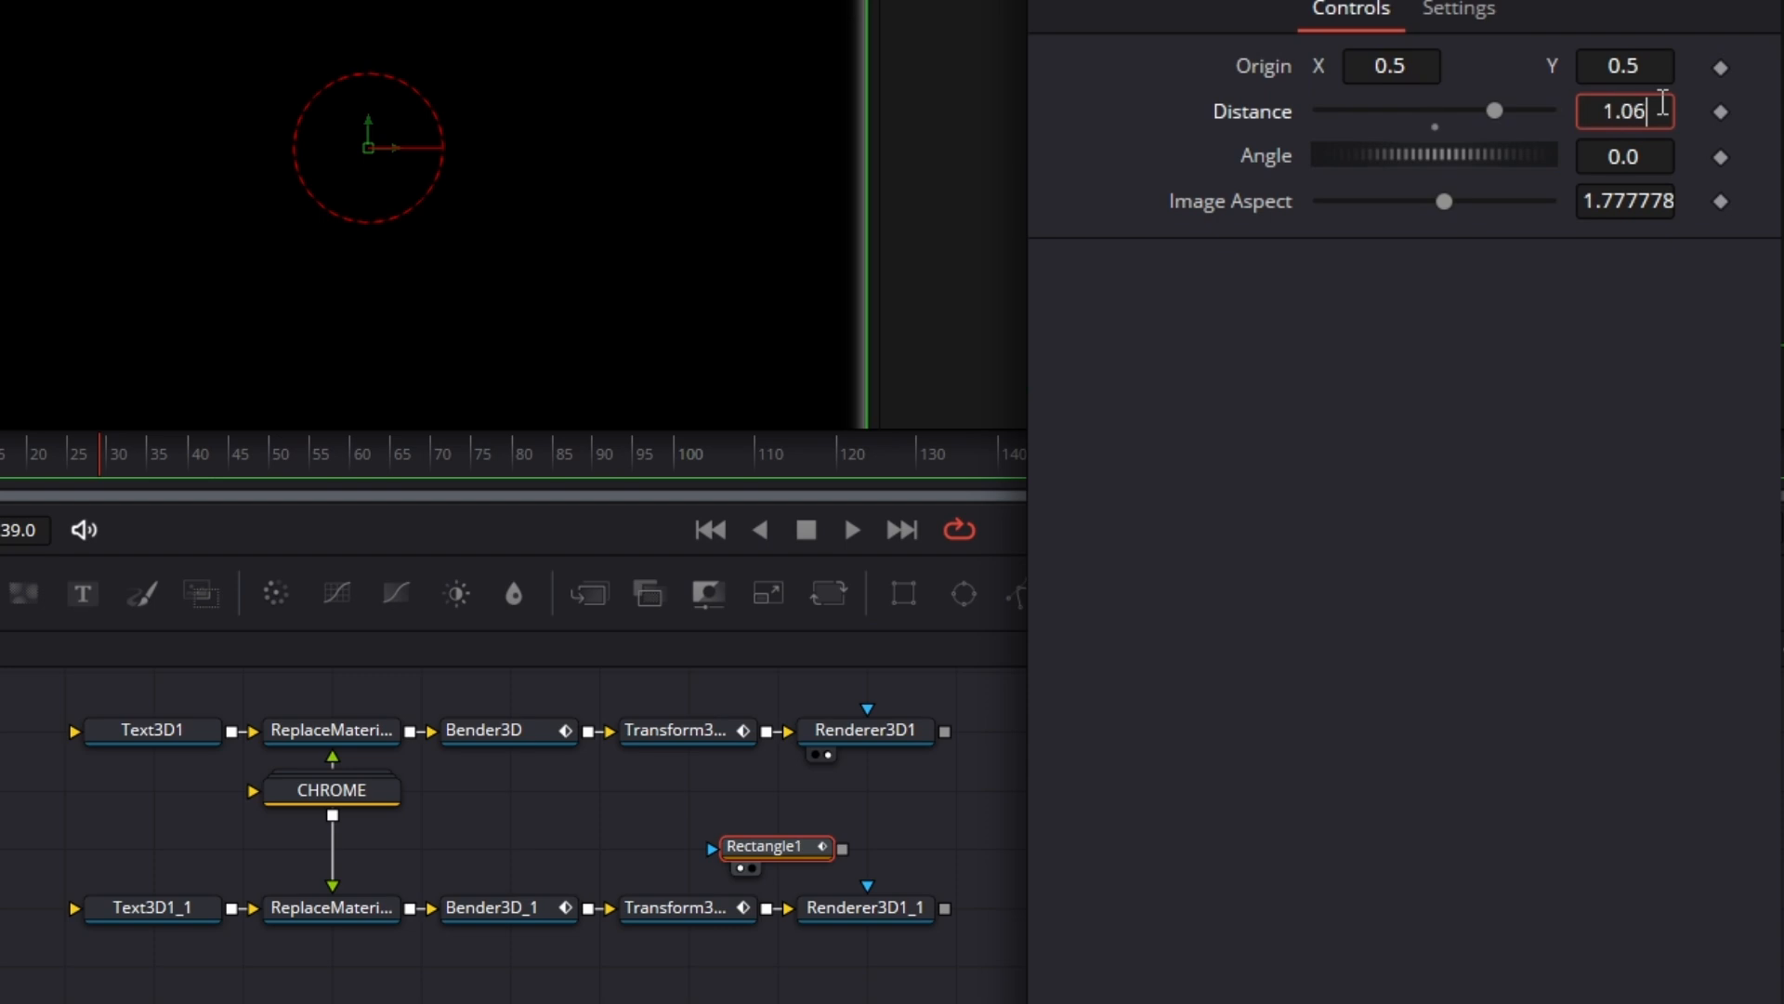
type("6")
key("Tab")
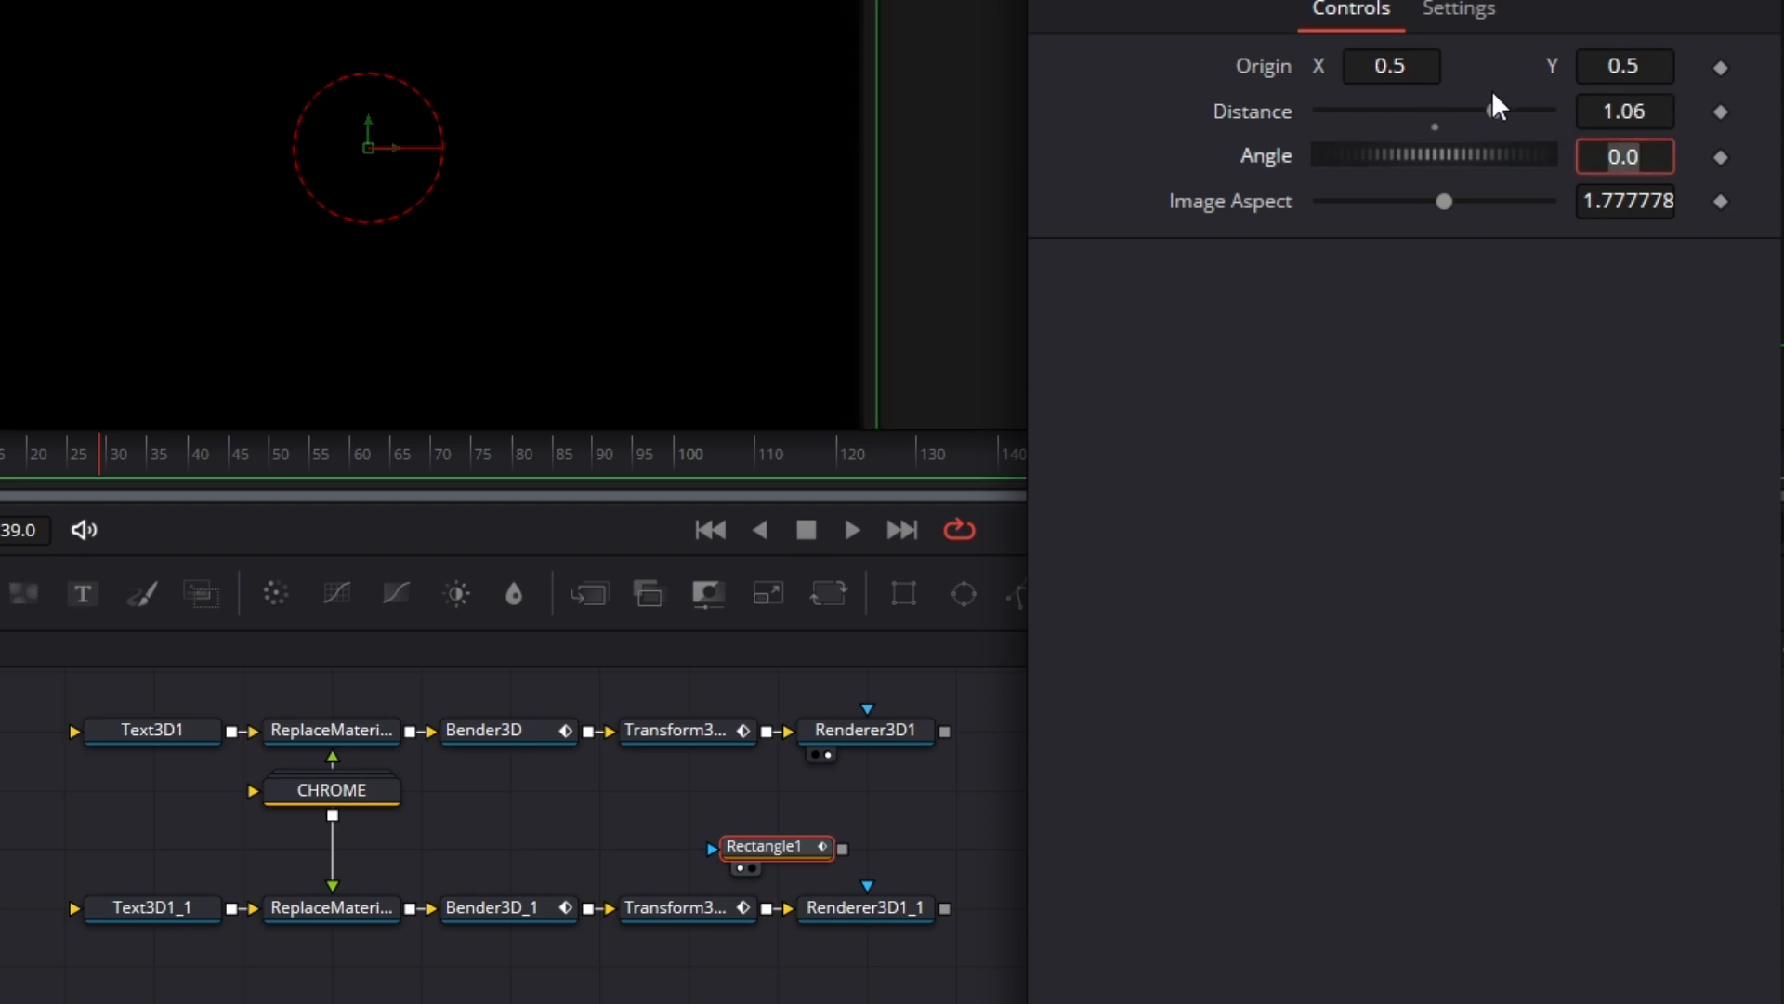
left_click_drag(1493, 113, 1439, 133)
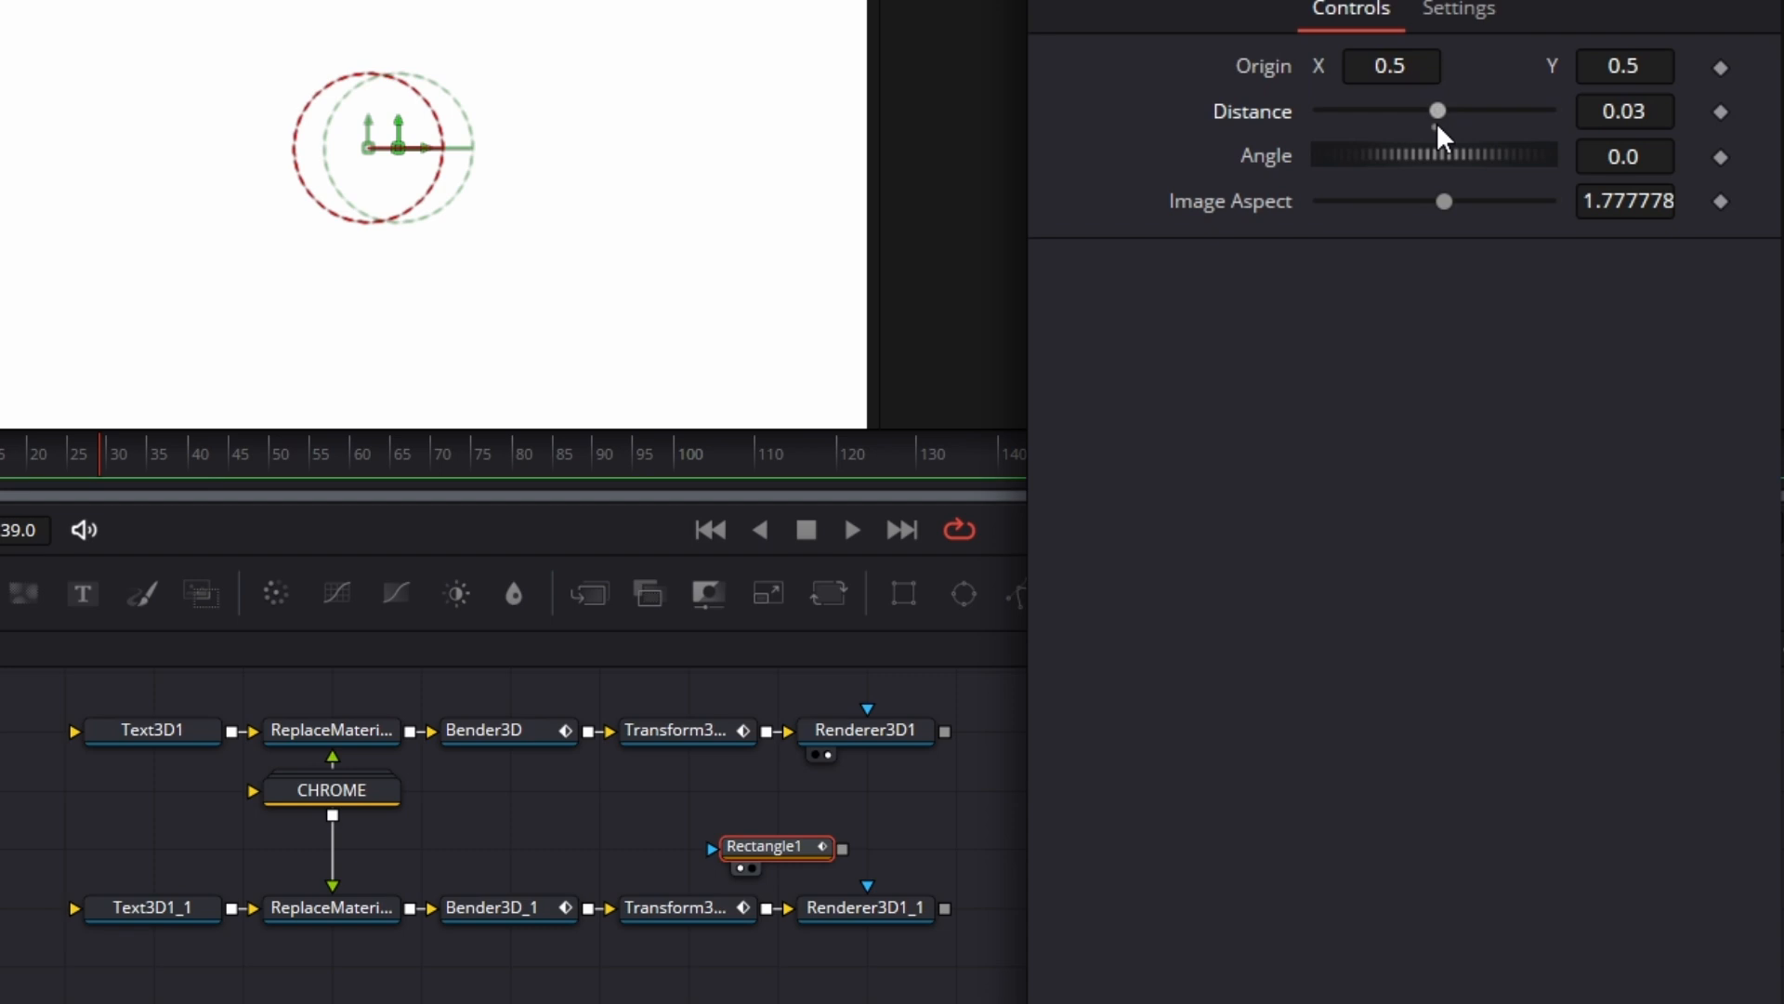
Modify the vector's Distance with Anim Curves, using an Easing curve with Sine for both in and out
right_click(1273, 115)
mouse_move(1382, 262)
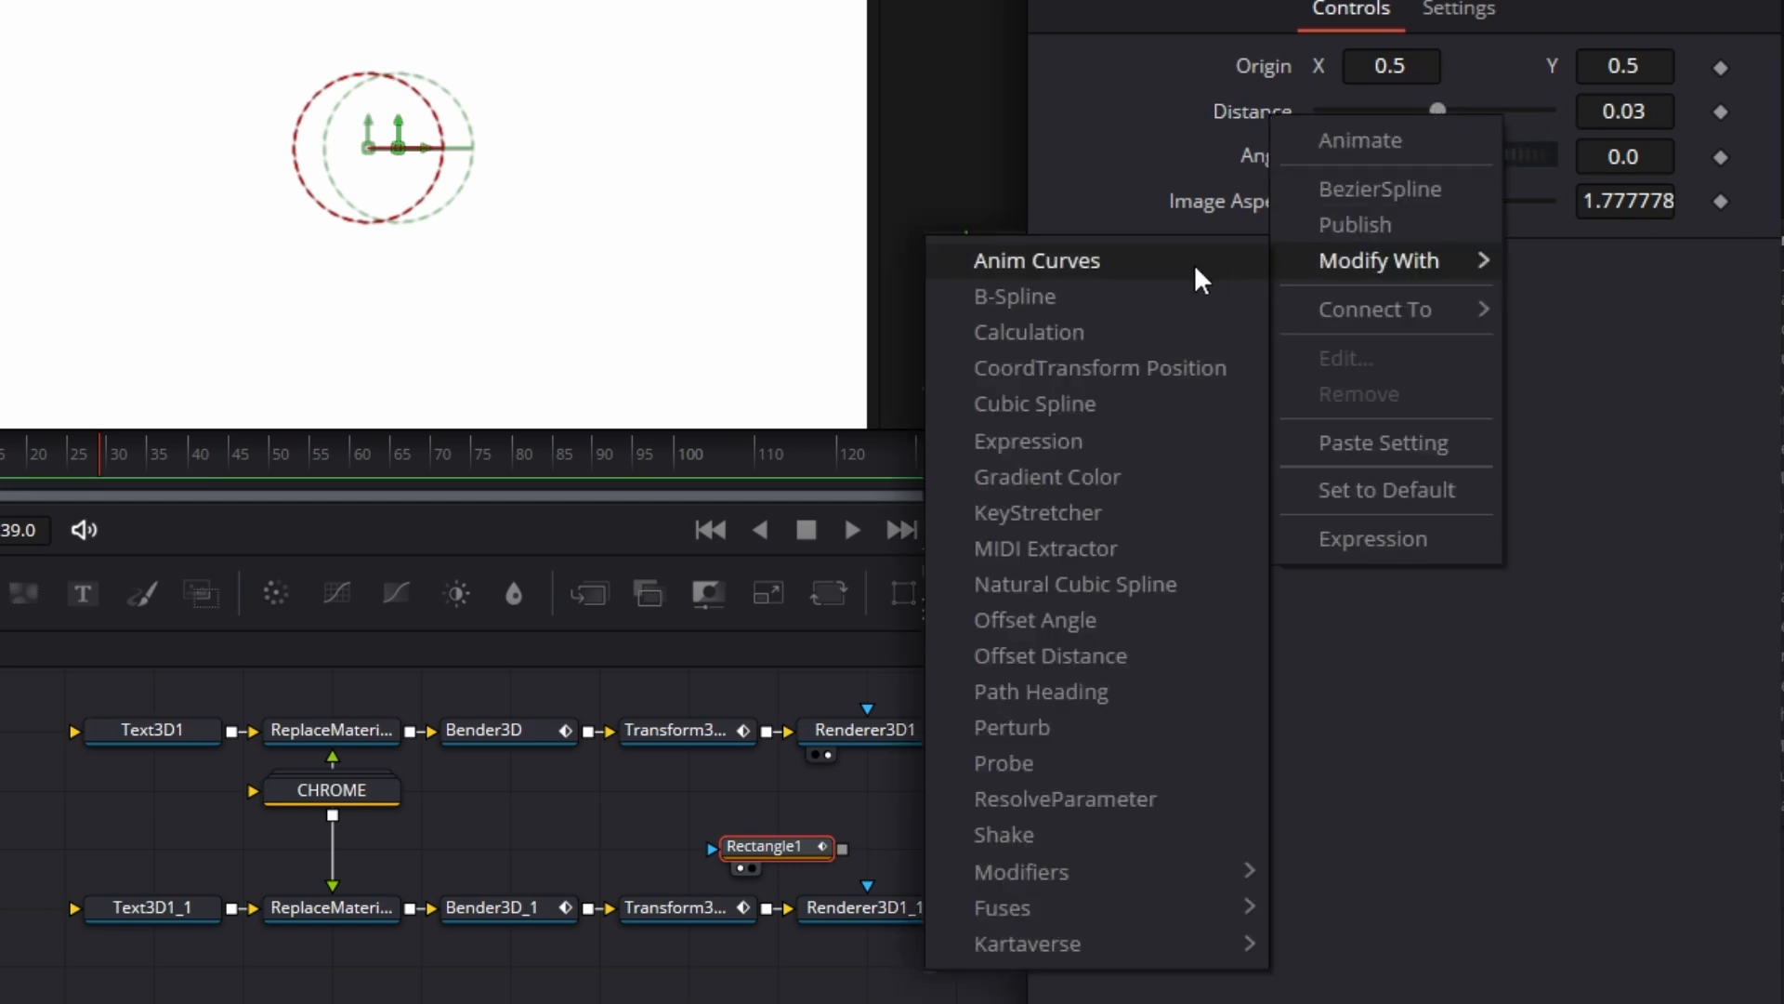
left_click(1143, 267)
left_click(1394, 207)
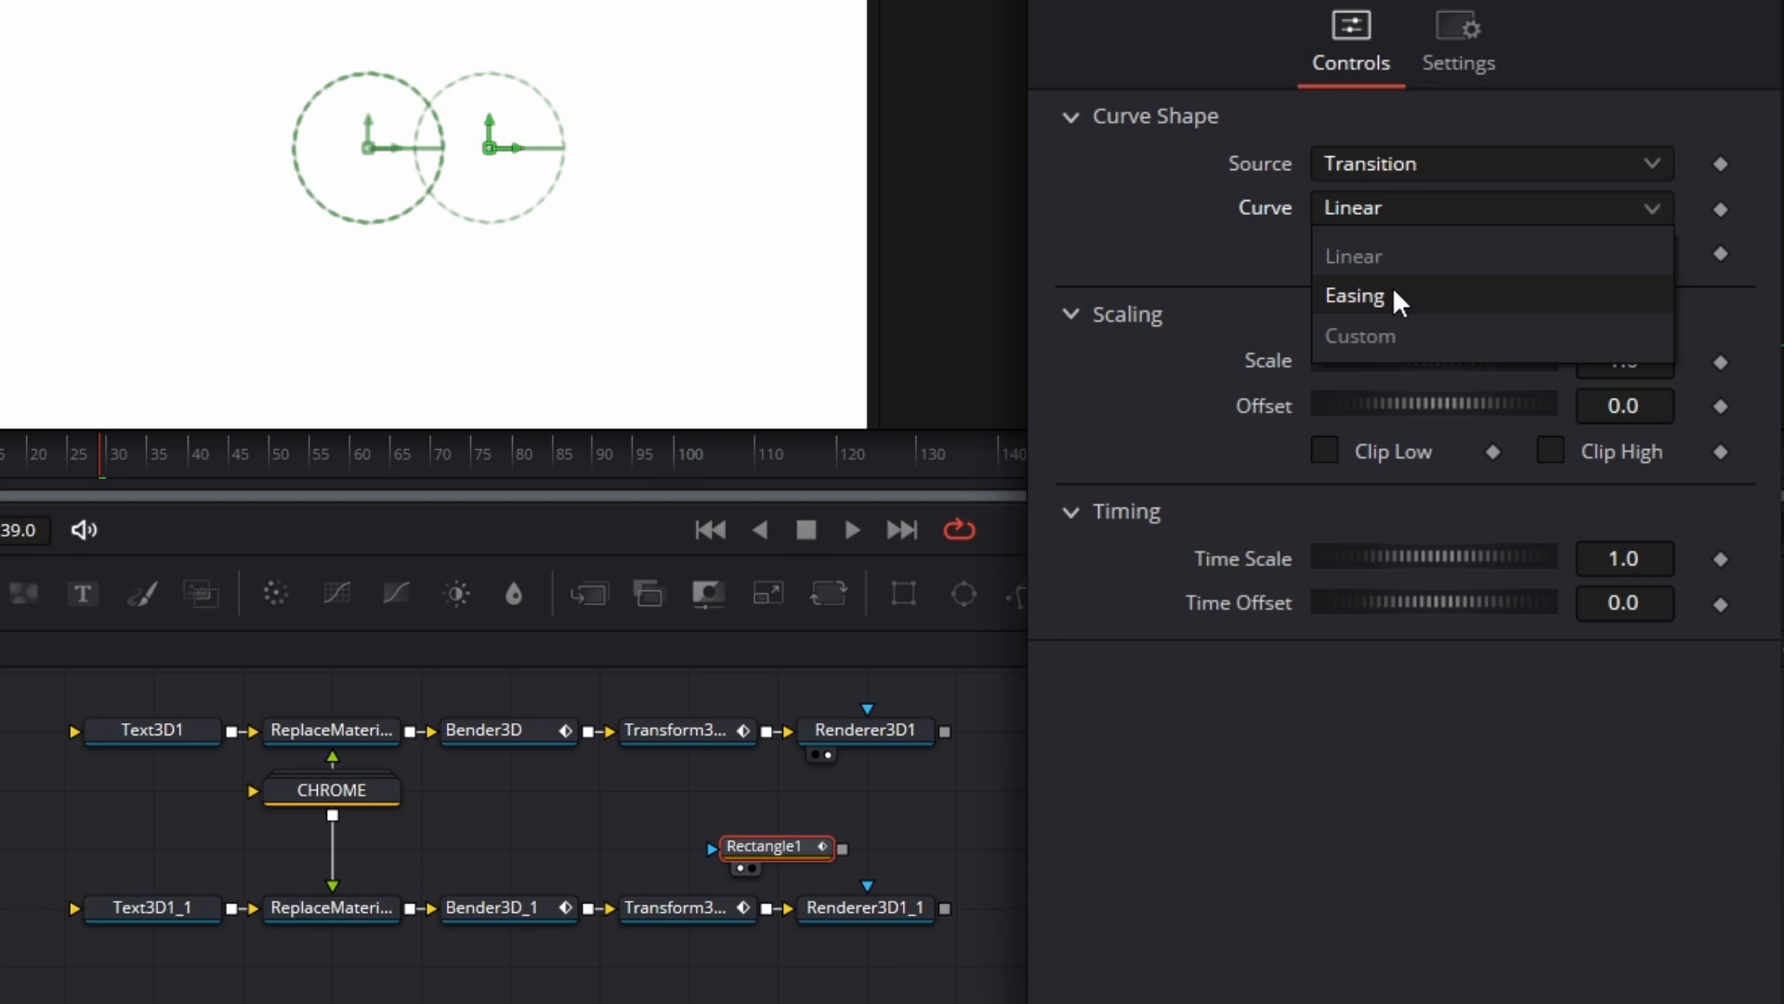
left_click(1374, 297)
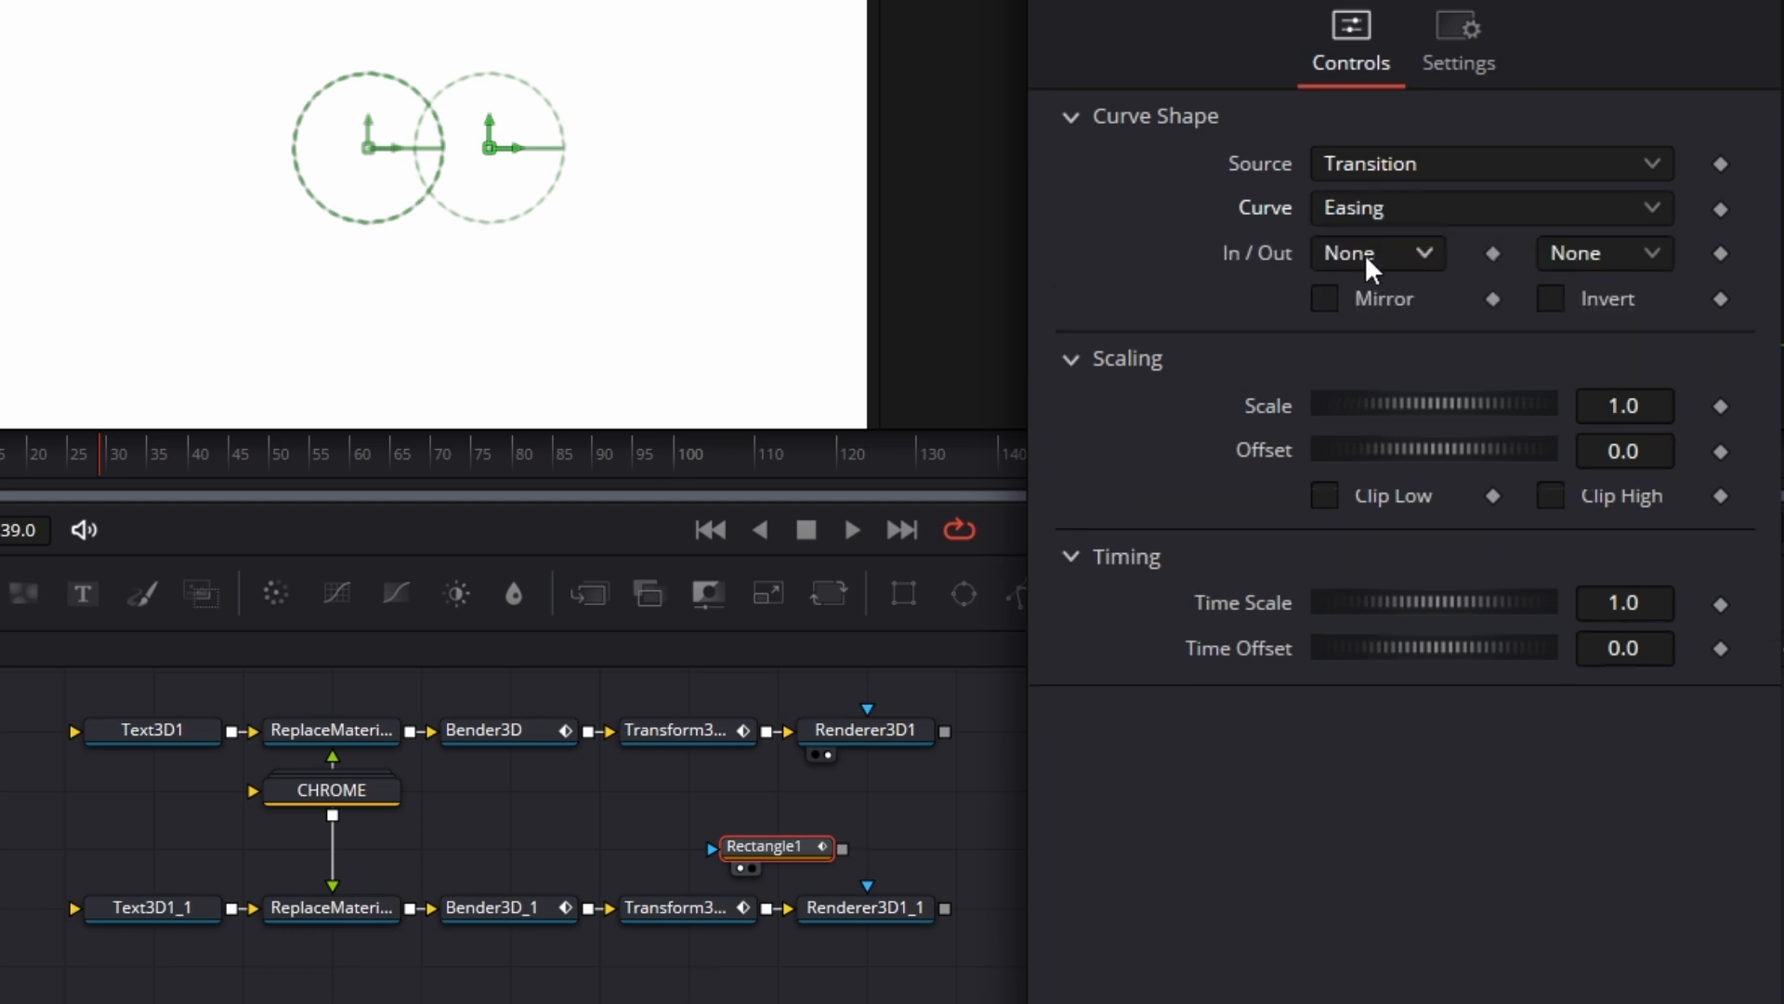
left_click(1411, 262)
left_click(1391, 350)
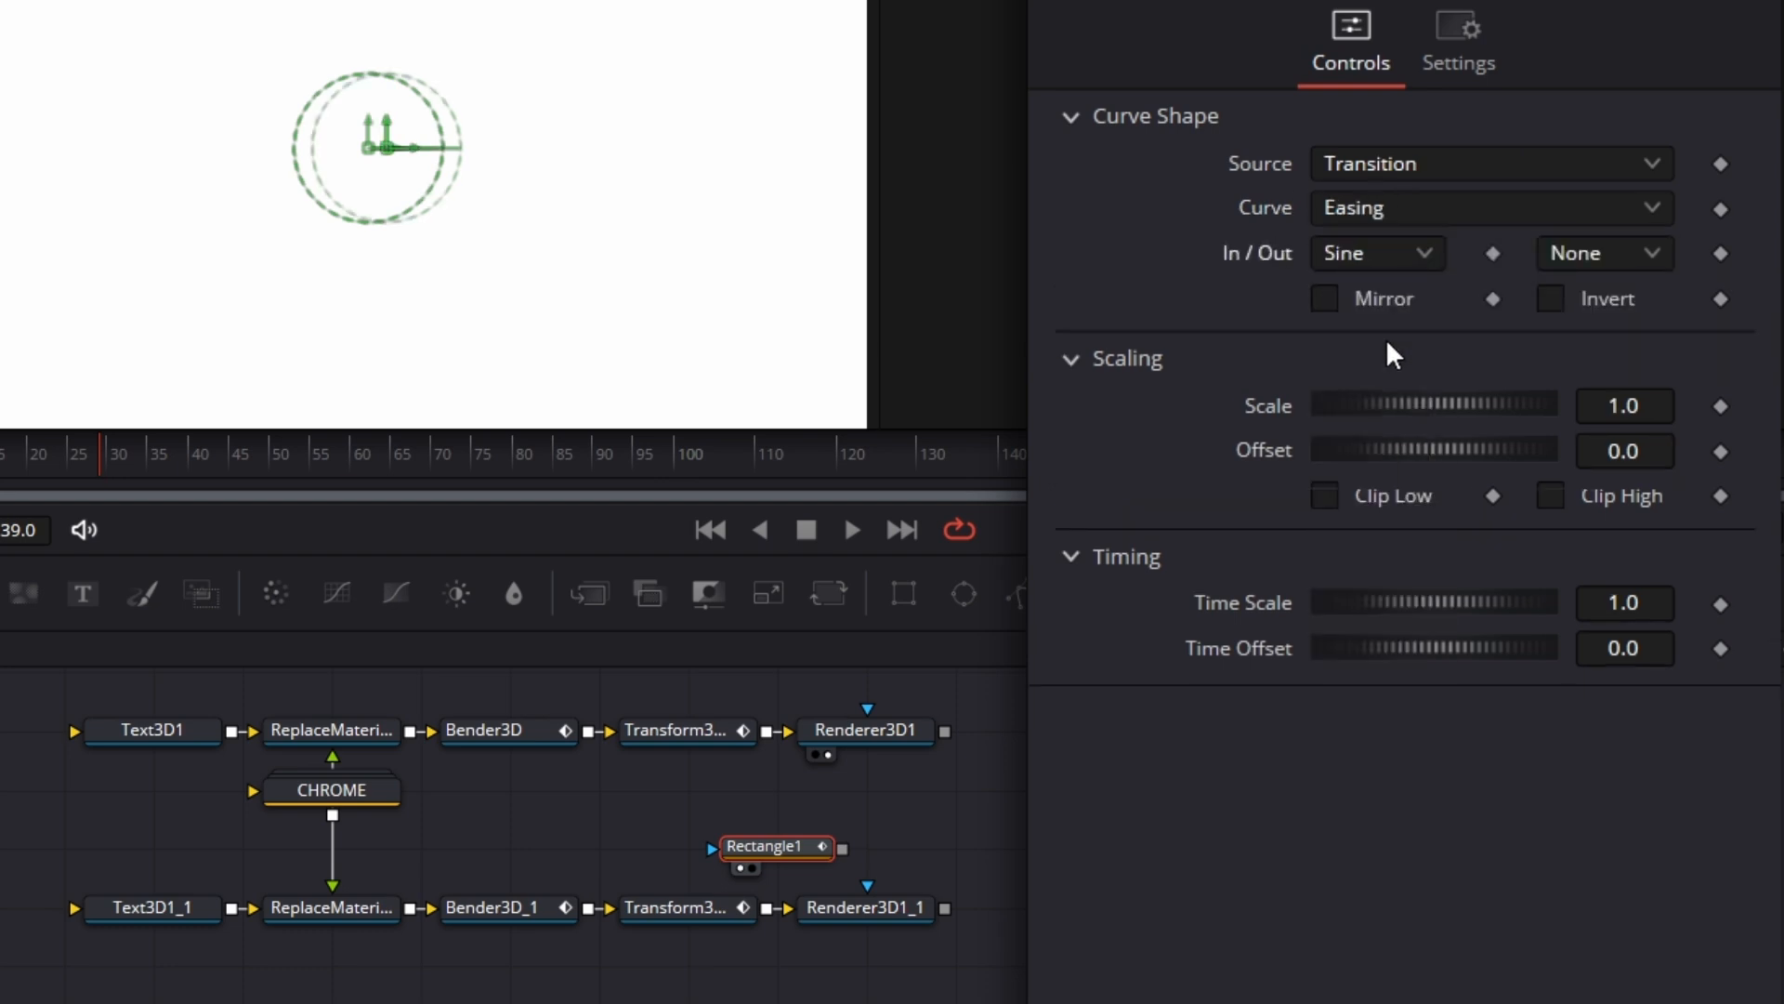
left_click(1621, 258)
left_click(1622, 343)
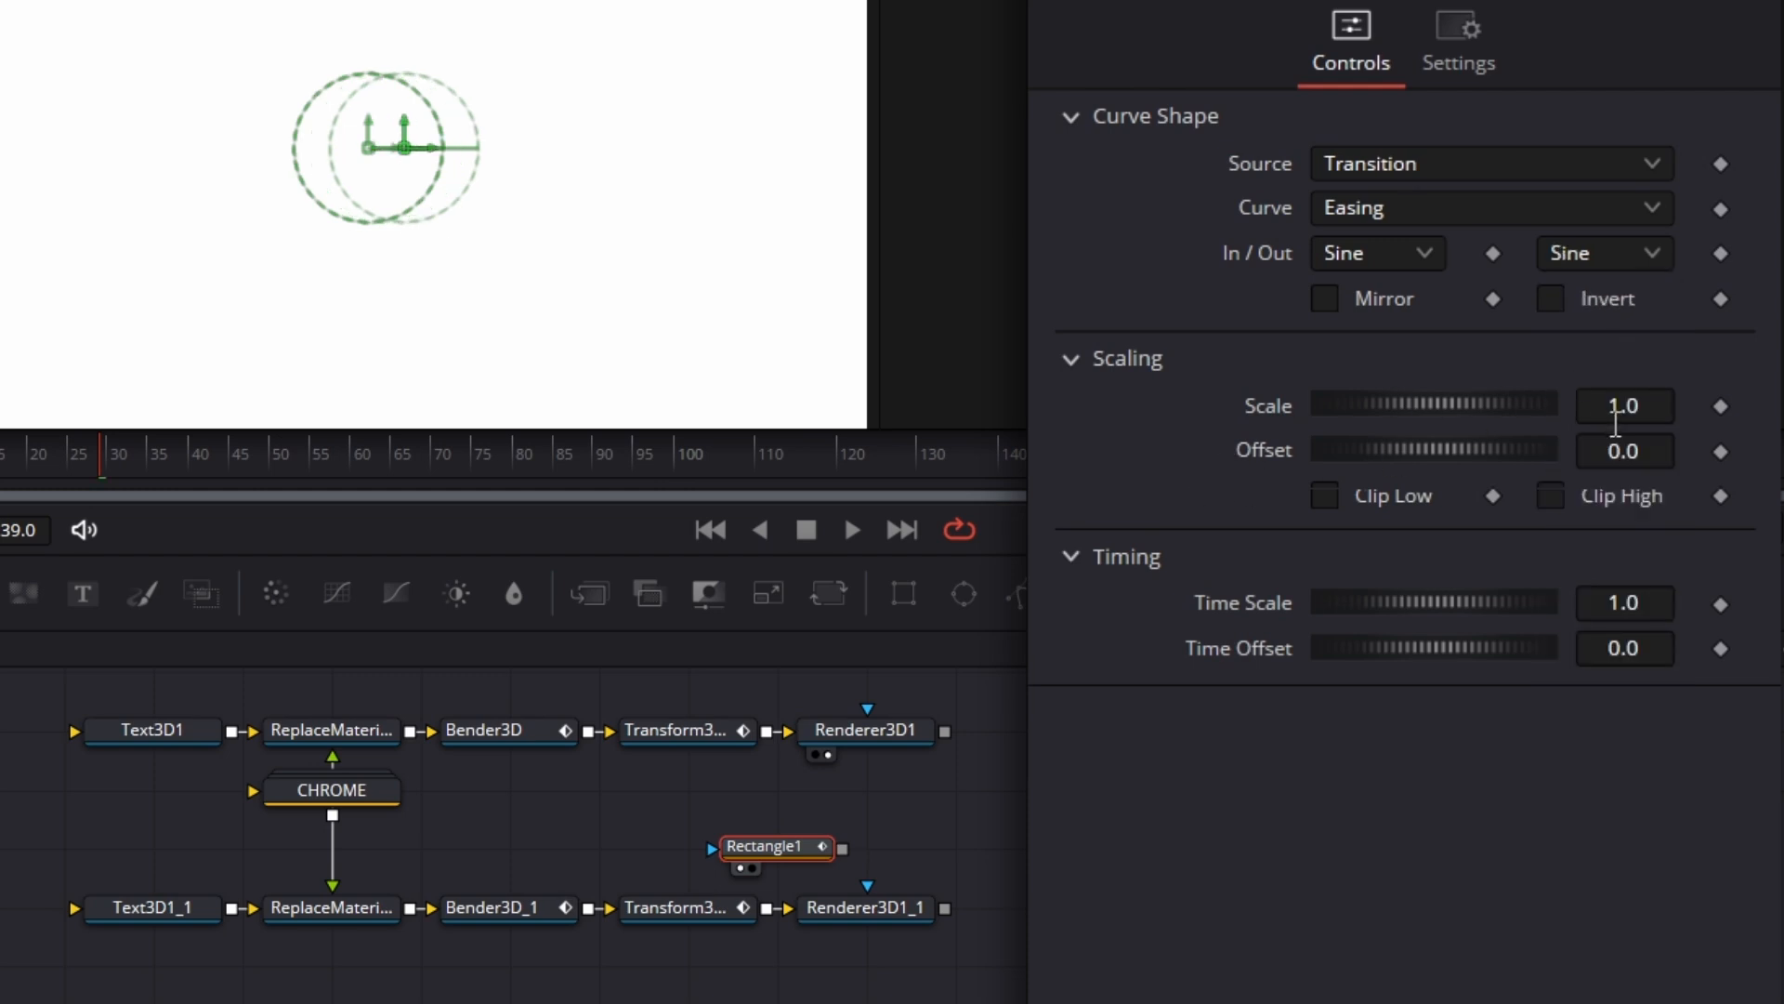
Set the Anim Curves scaling for the mask's distance to Offset 1.06 and Scale -1.06
left_click(1644, 443)
type("1.06")
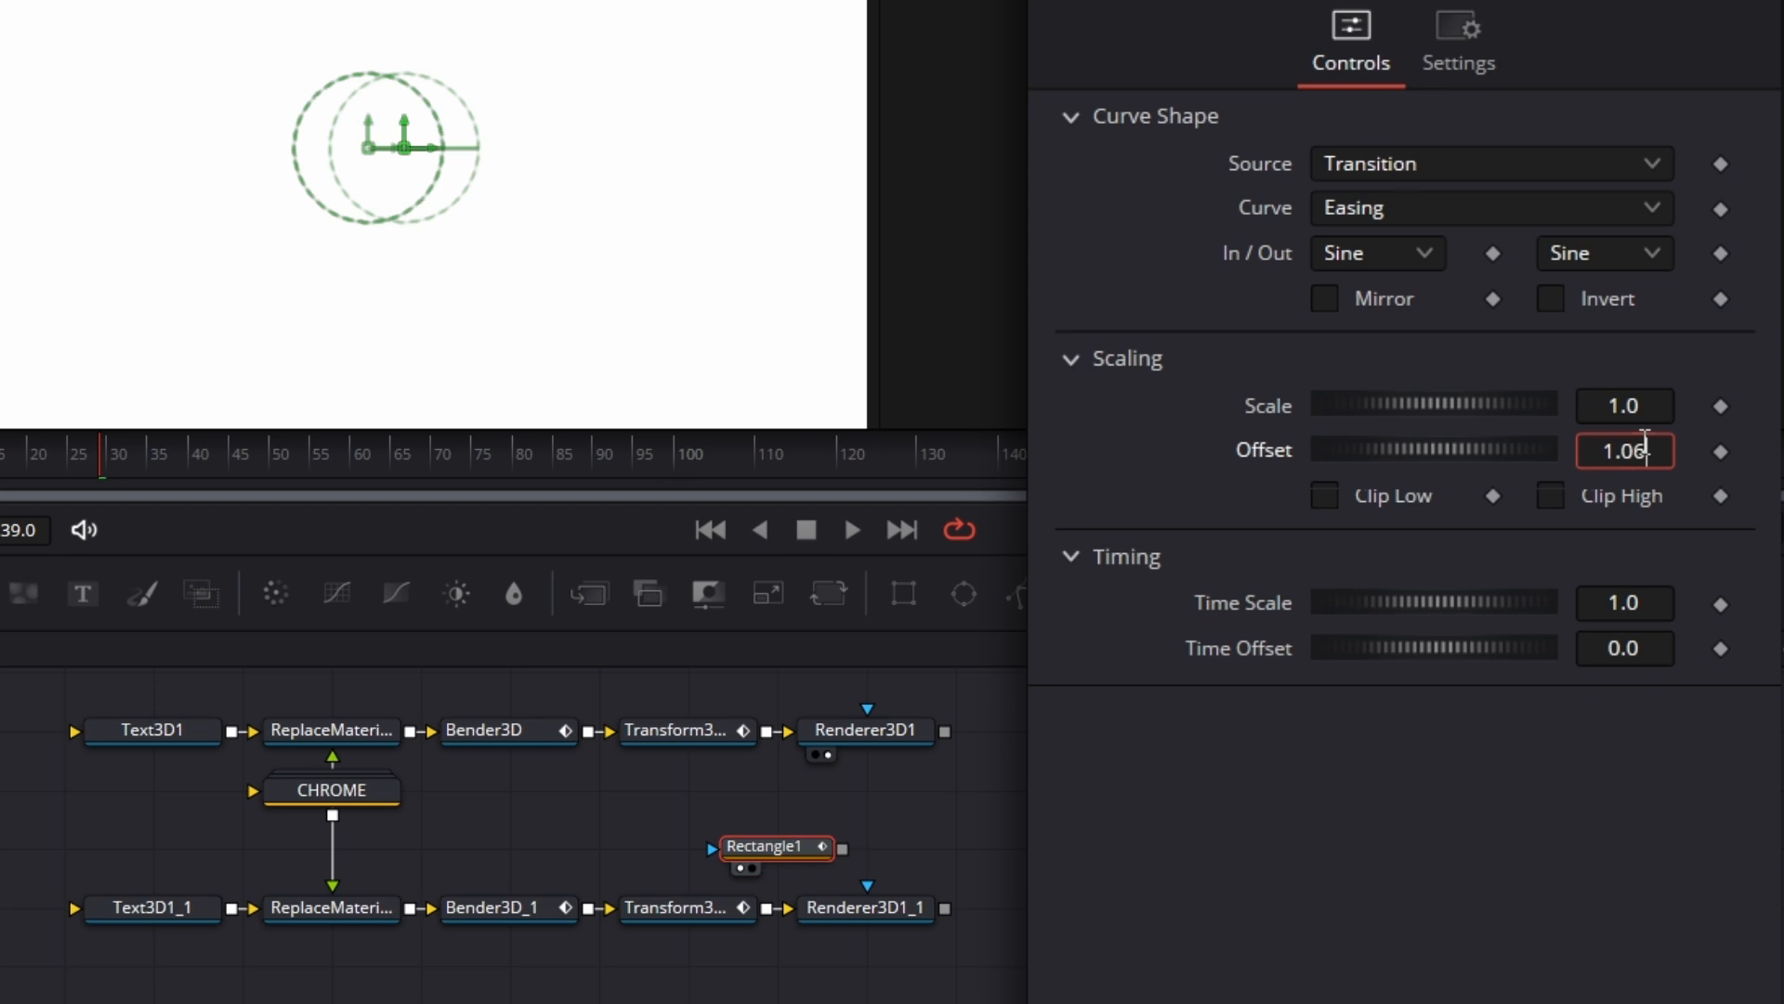
left_click(1665, 414)
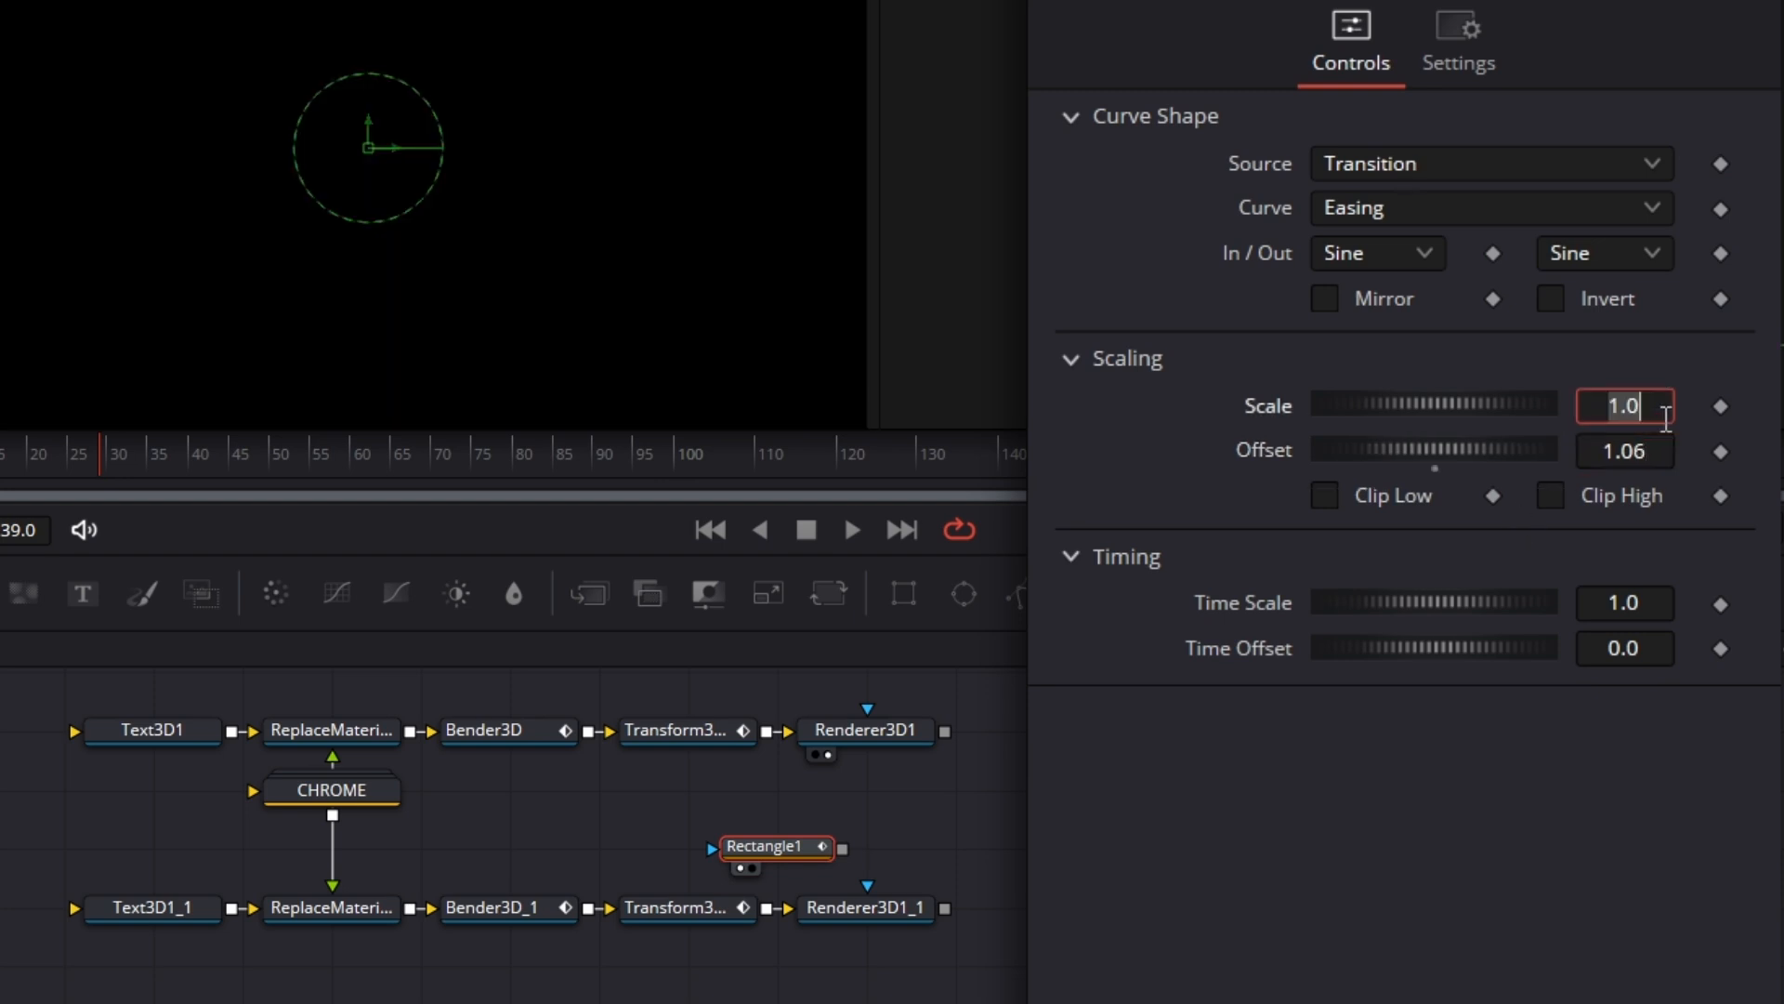
key("BackSpace")
type("-1.06")
key("Return")
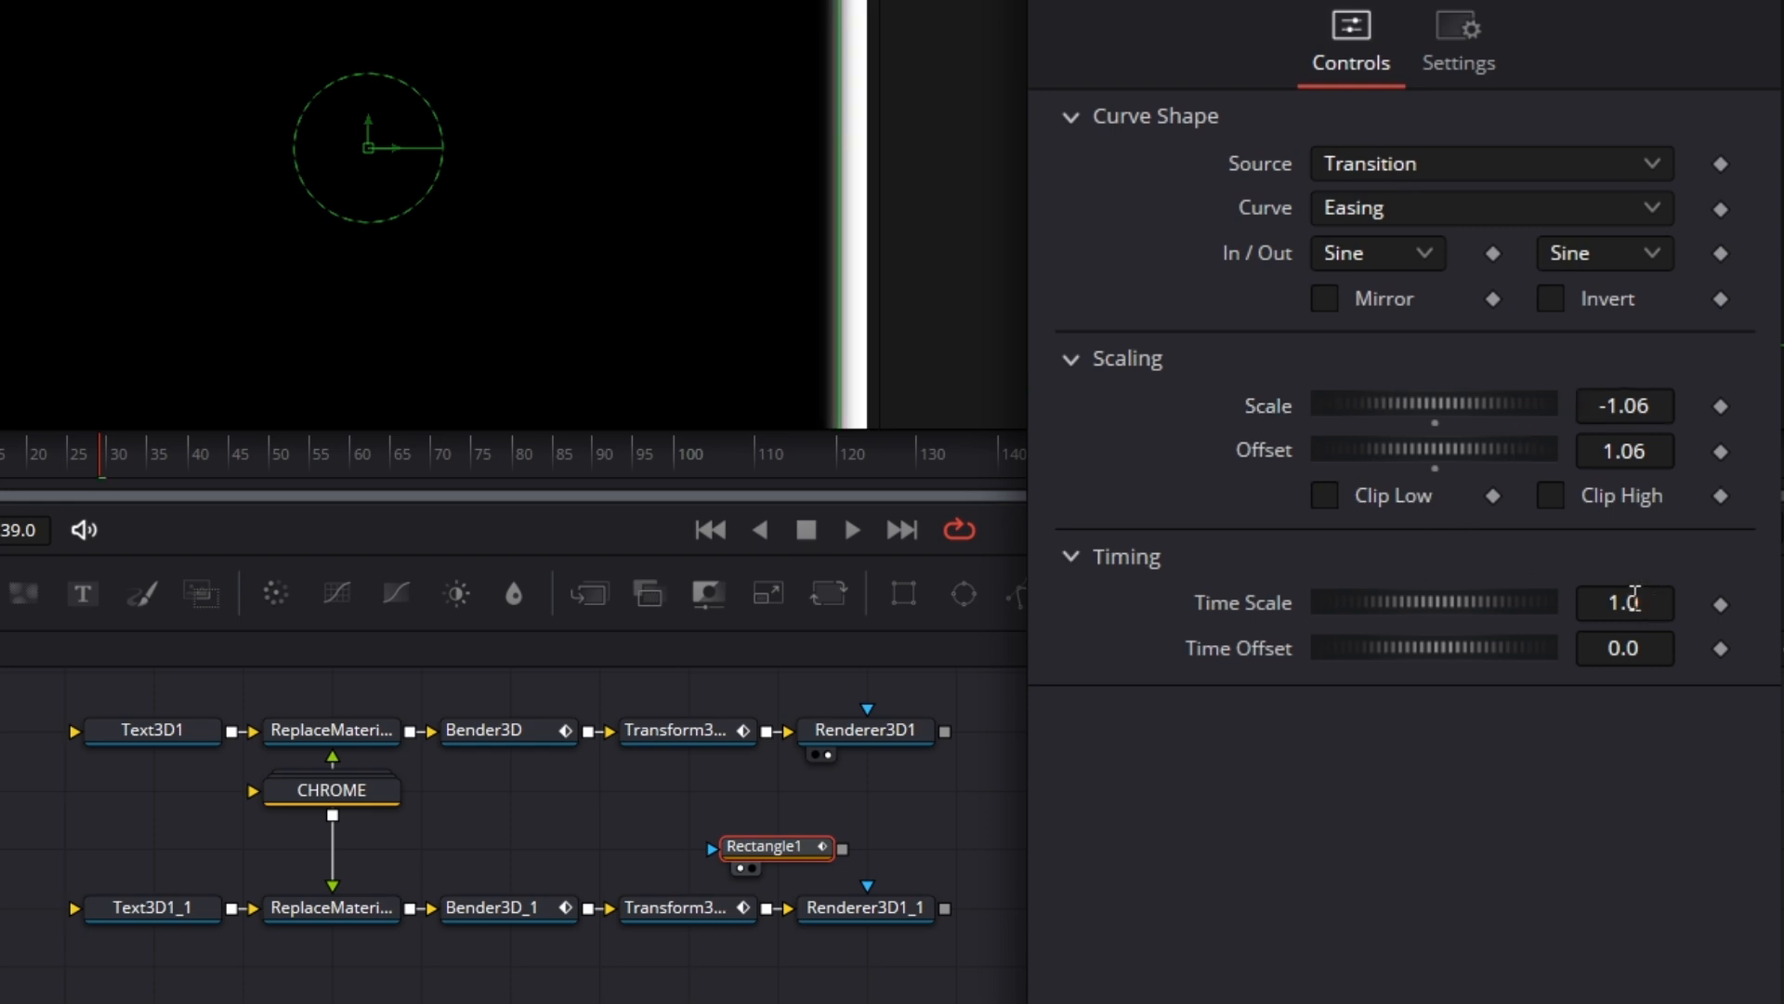
Place Rectangle1 between the chains, connect it as effect mask of both renderers, and apply the mask inverted on Renderer3D1
left_click_drag(811, 850, 721, 792)
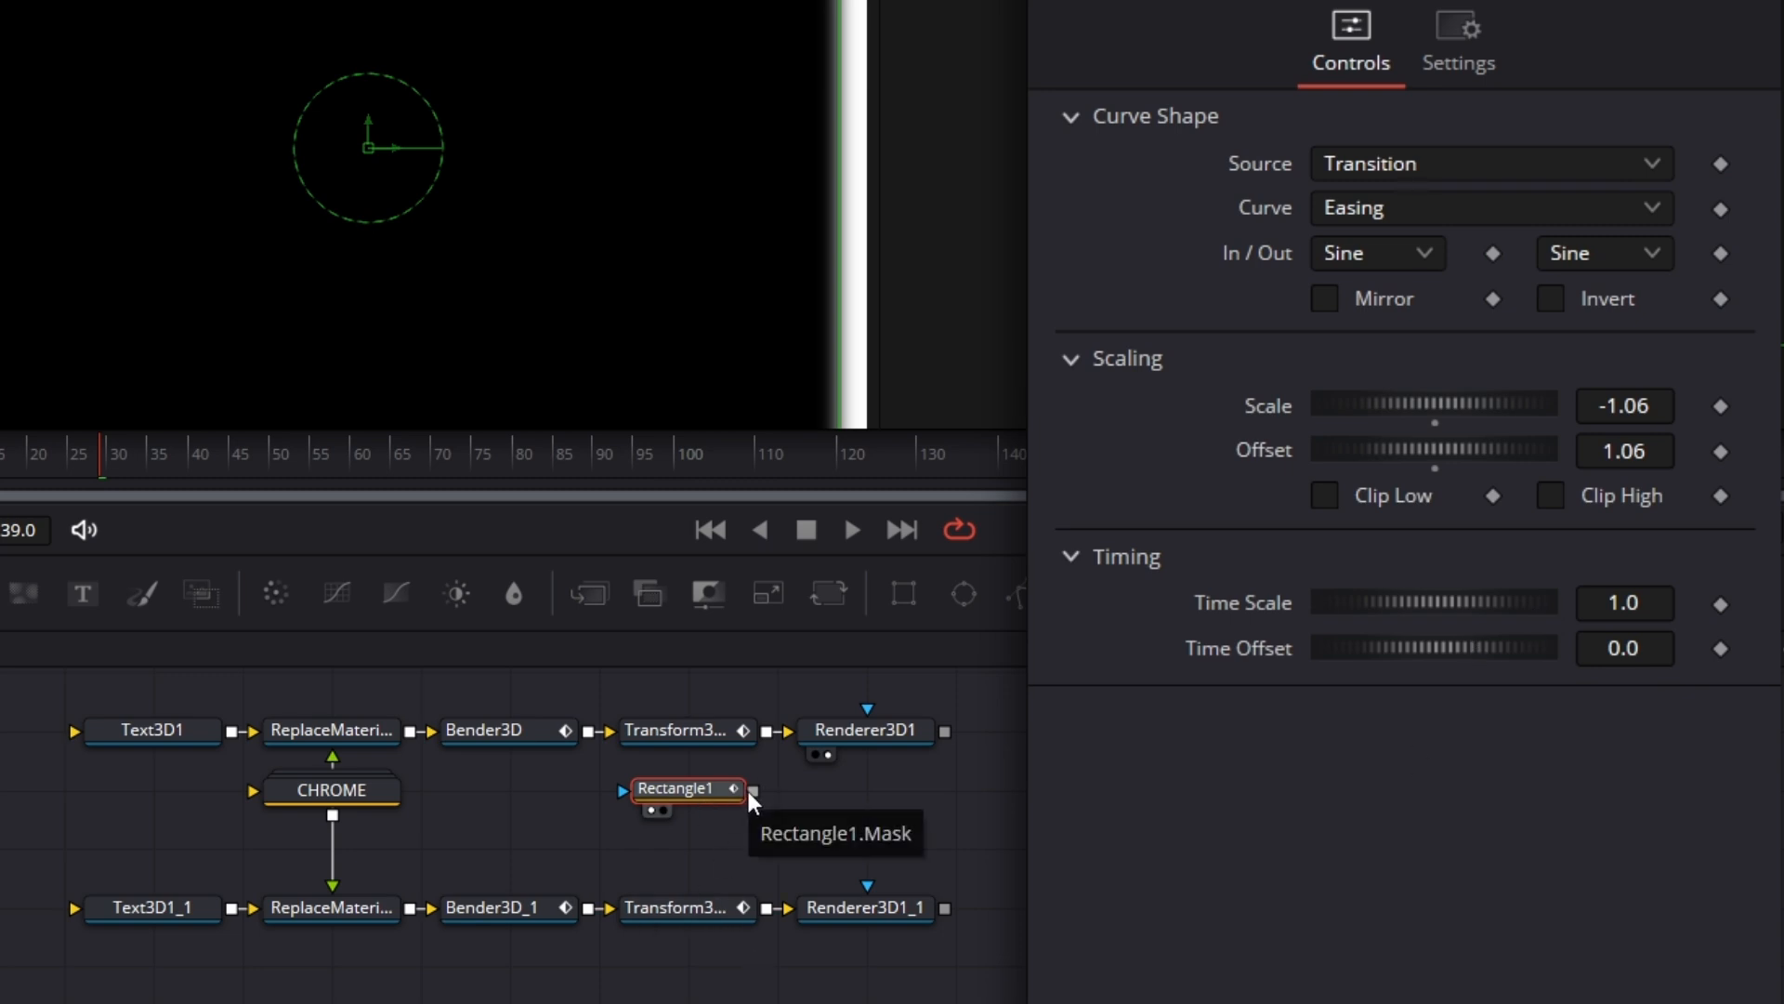
left_click_drag(751, 792, 871, 723)
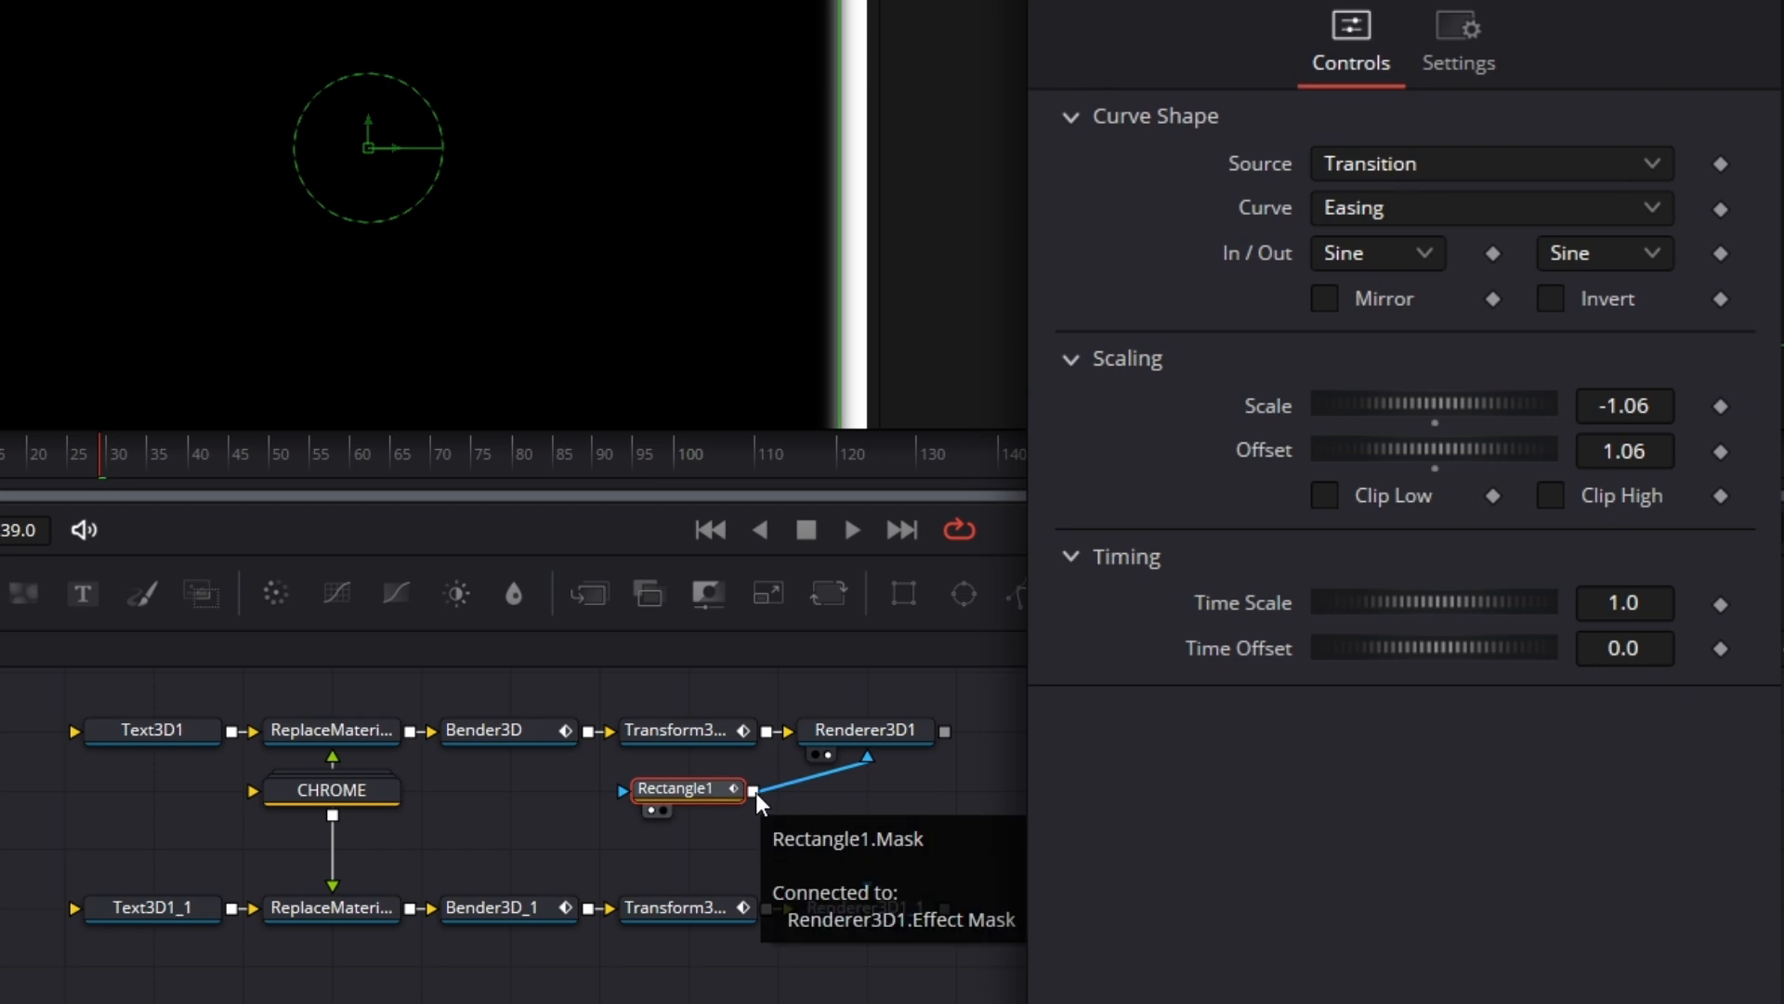
left_click_drag(752, 791, 870, 888)
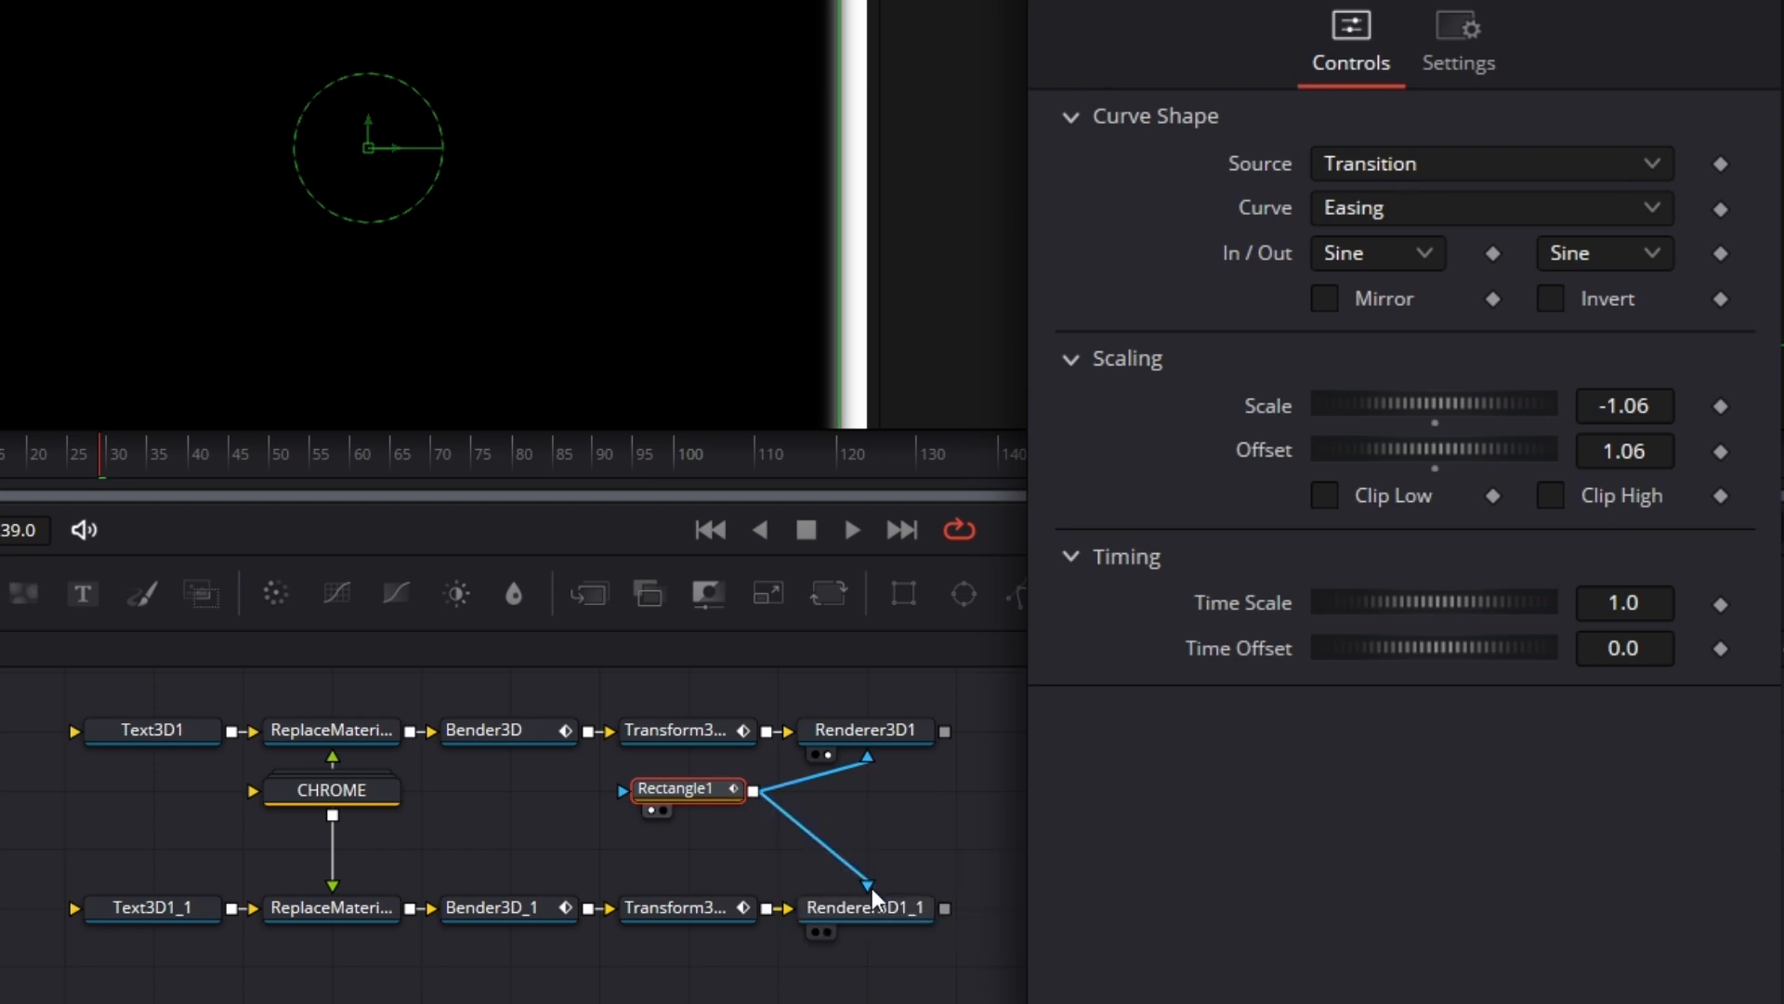
left_click(898, 741)
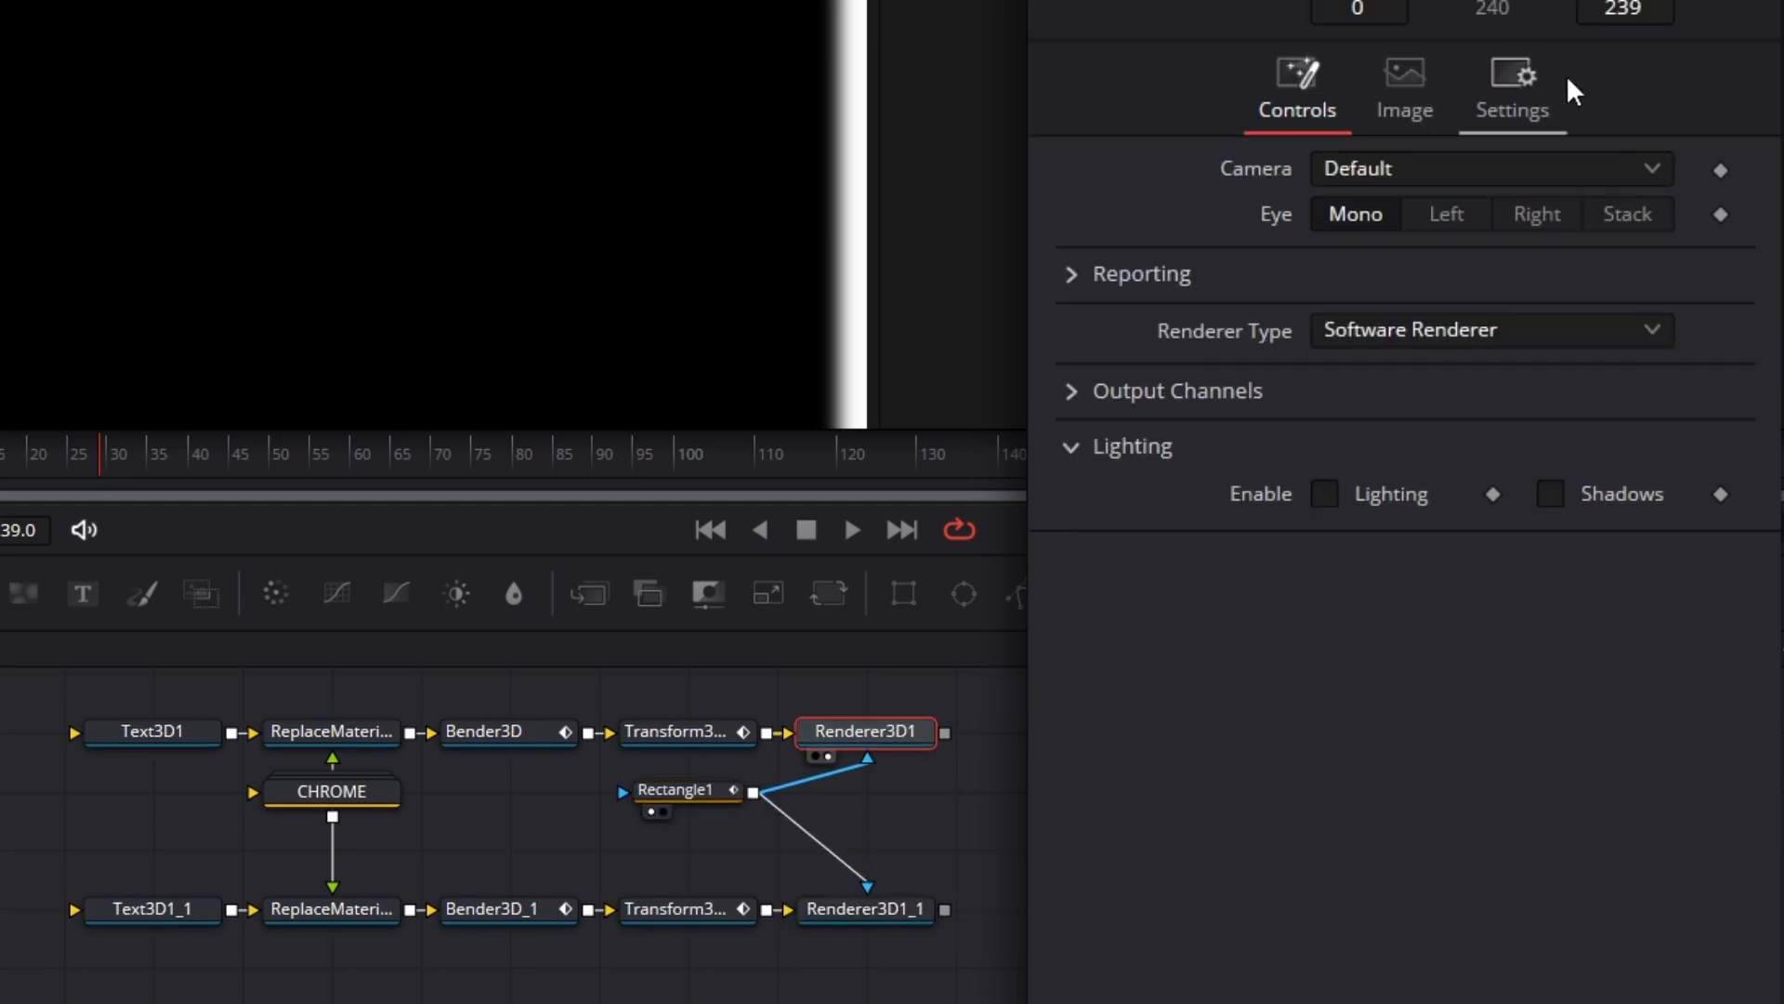
left_click(1522, 102)
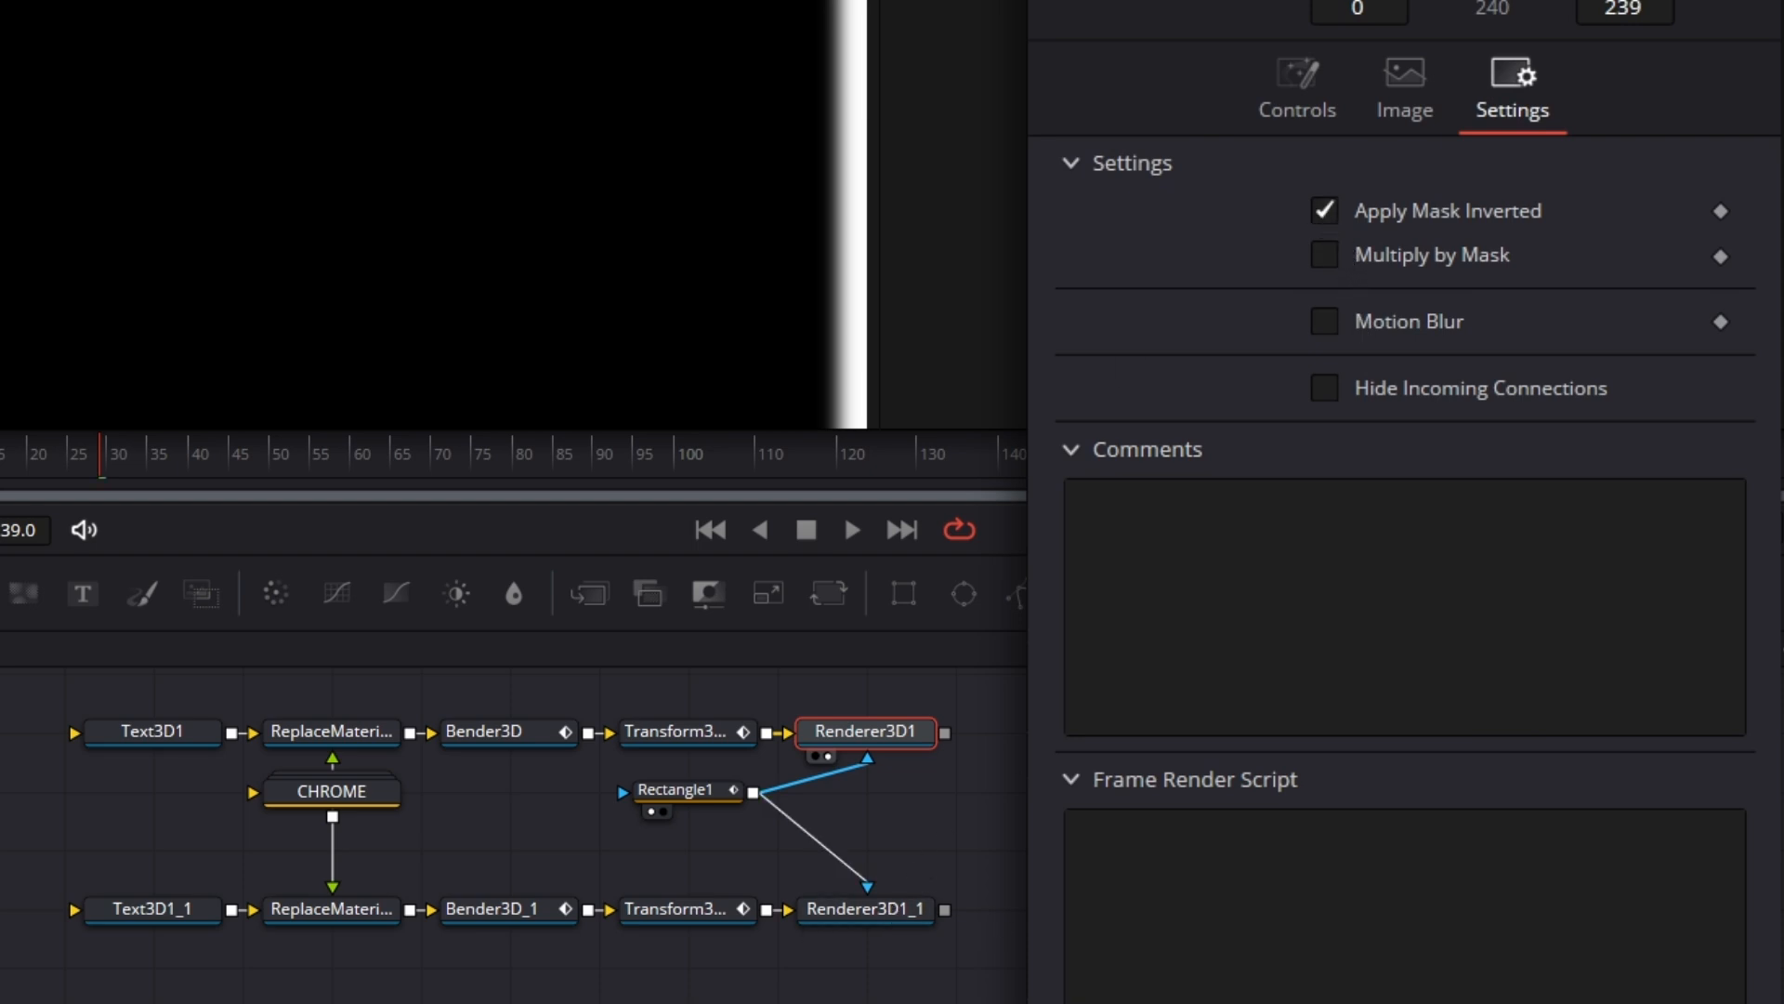
Add a Merge node after the renderers, and preview Renderer3D1 and Renderer3D1_1 in separate viewers at frame 112
left_click_drag(589, 593, 1055, 828)
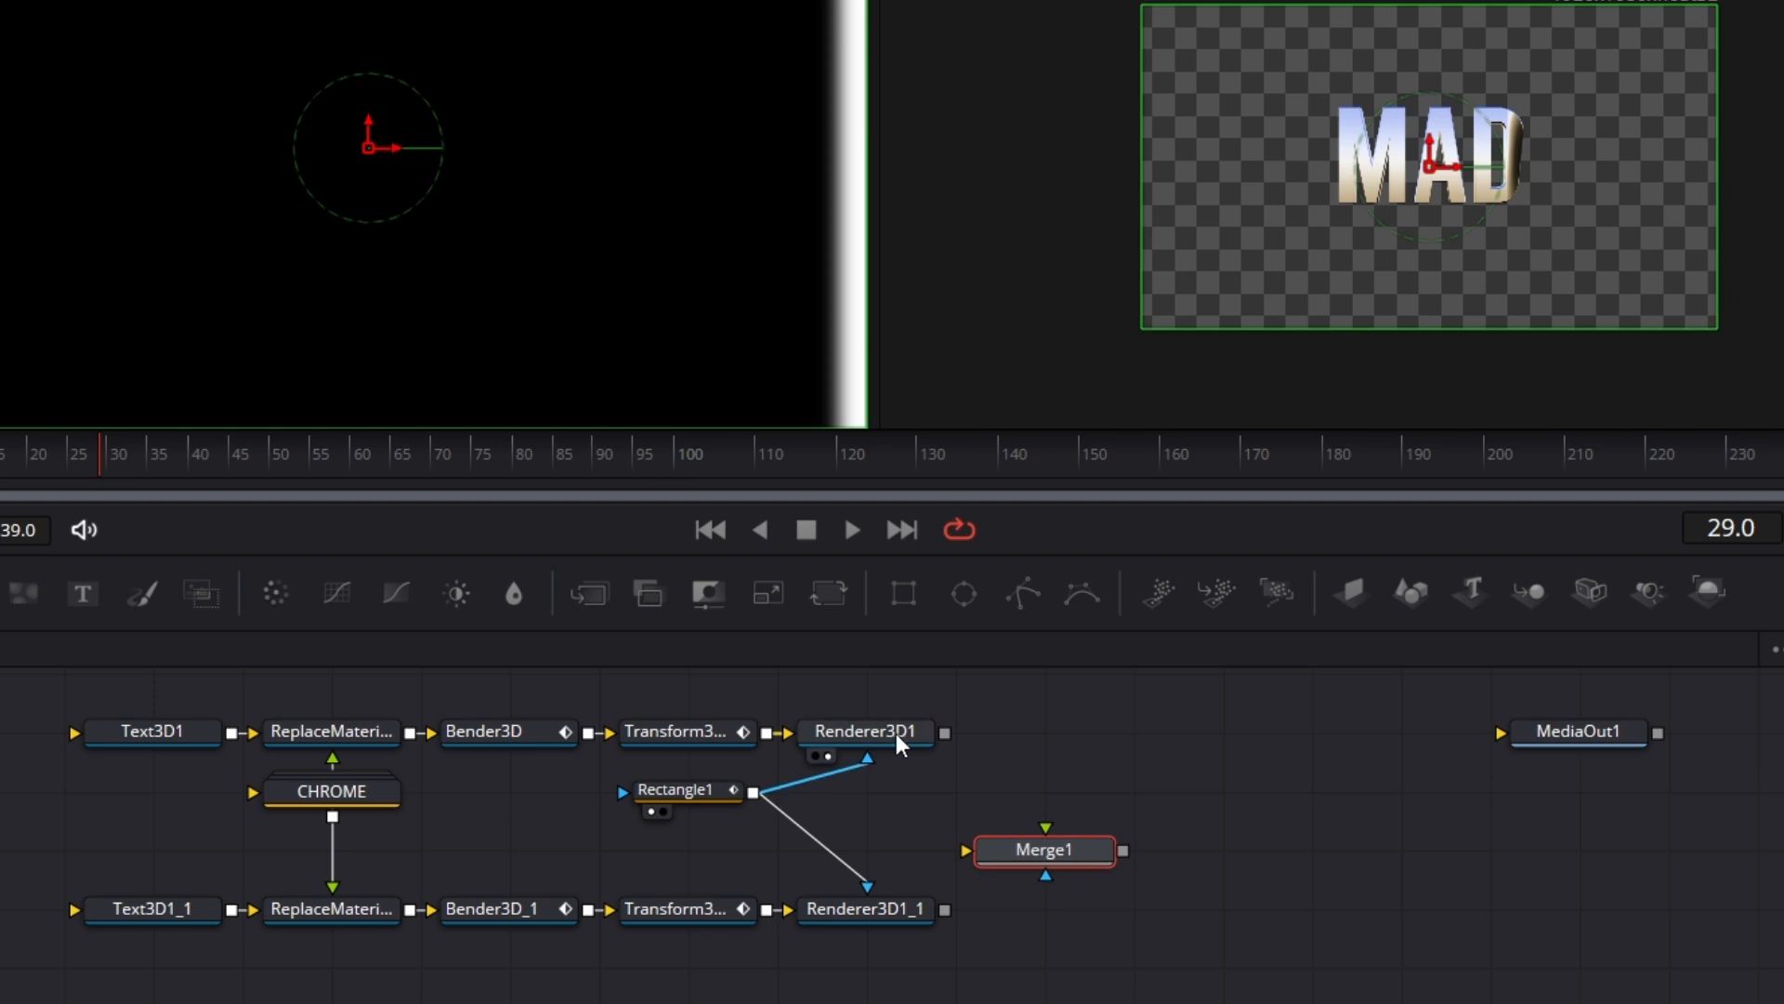
left_click(815, 756)
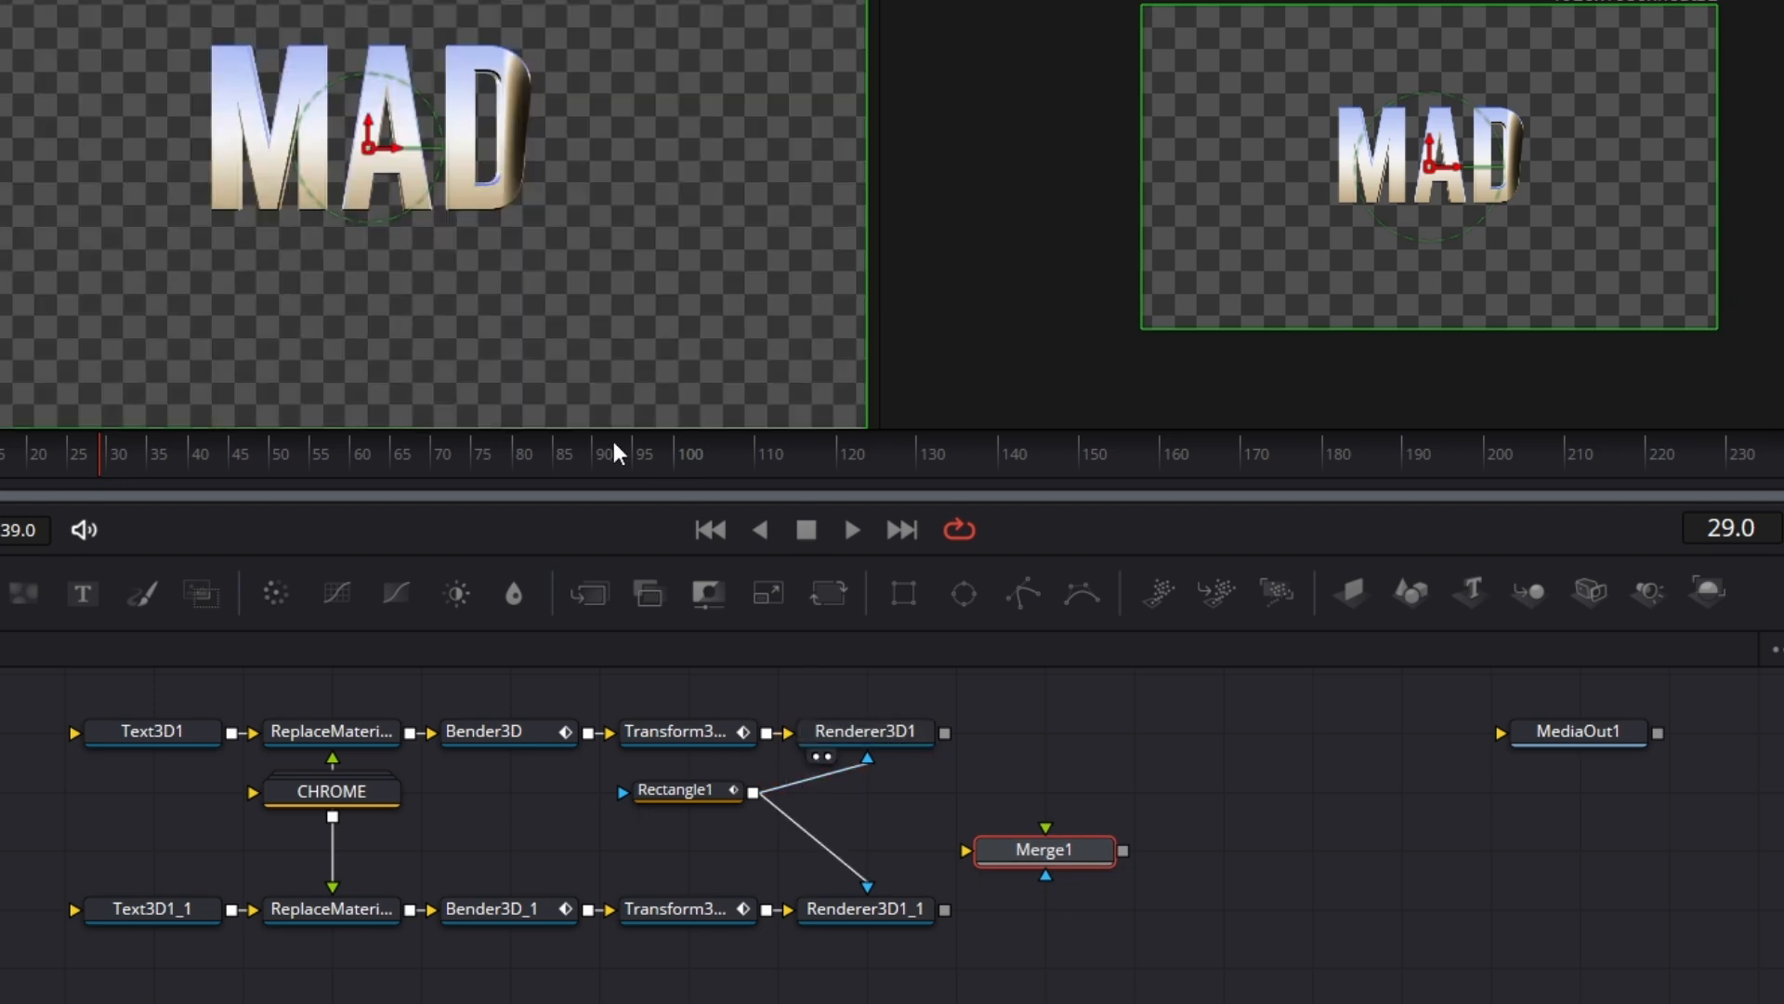
left_click_drag(390, 448, 776, 448)
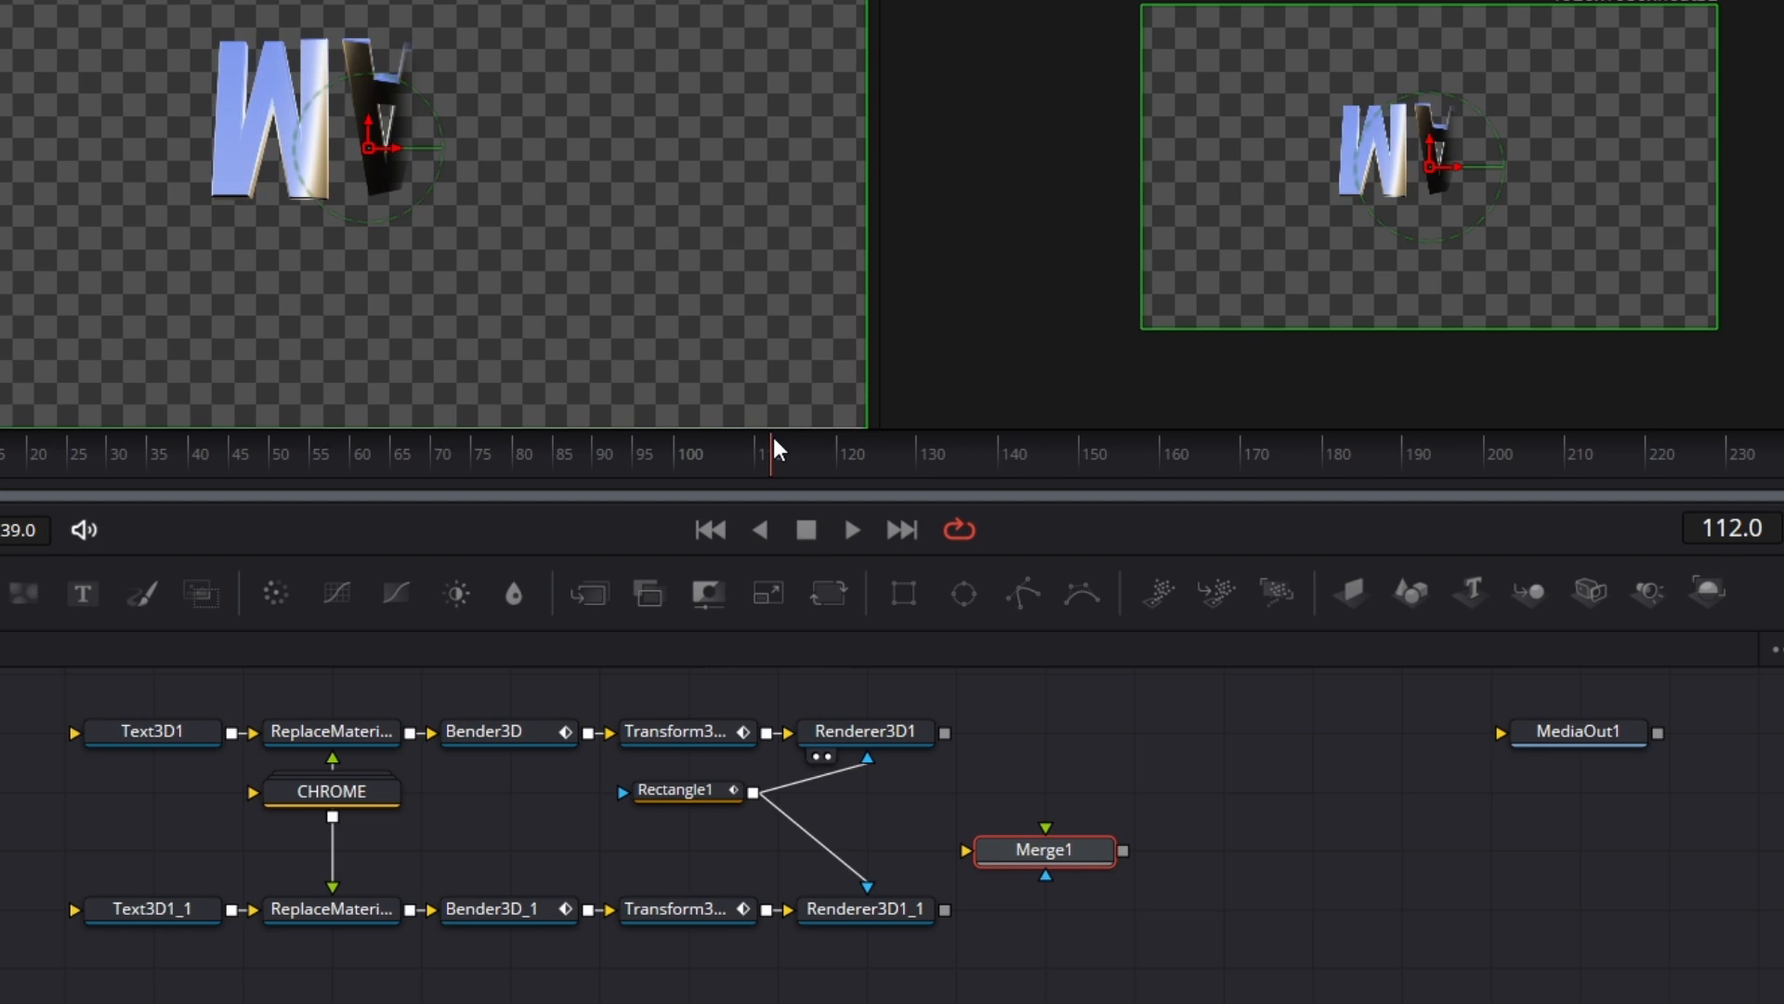
left_click_drag(883, 906, 1382, 90)
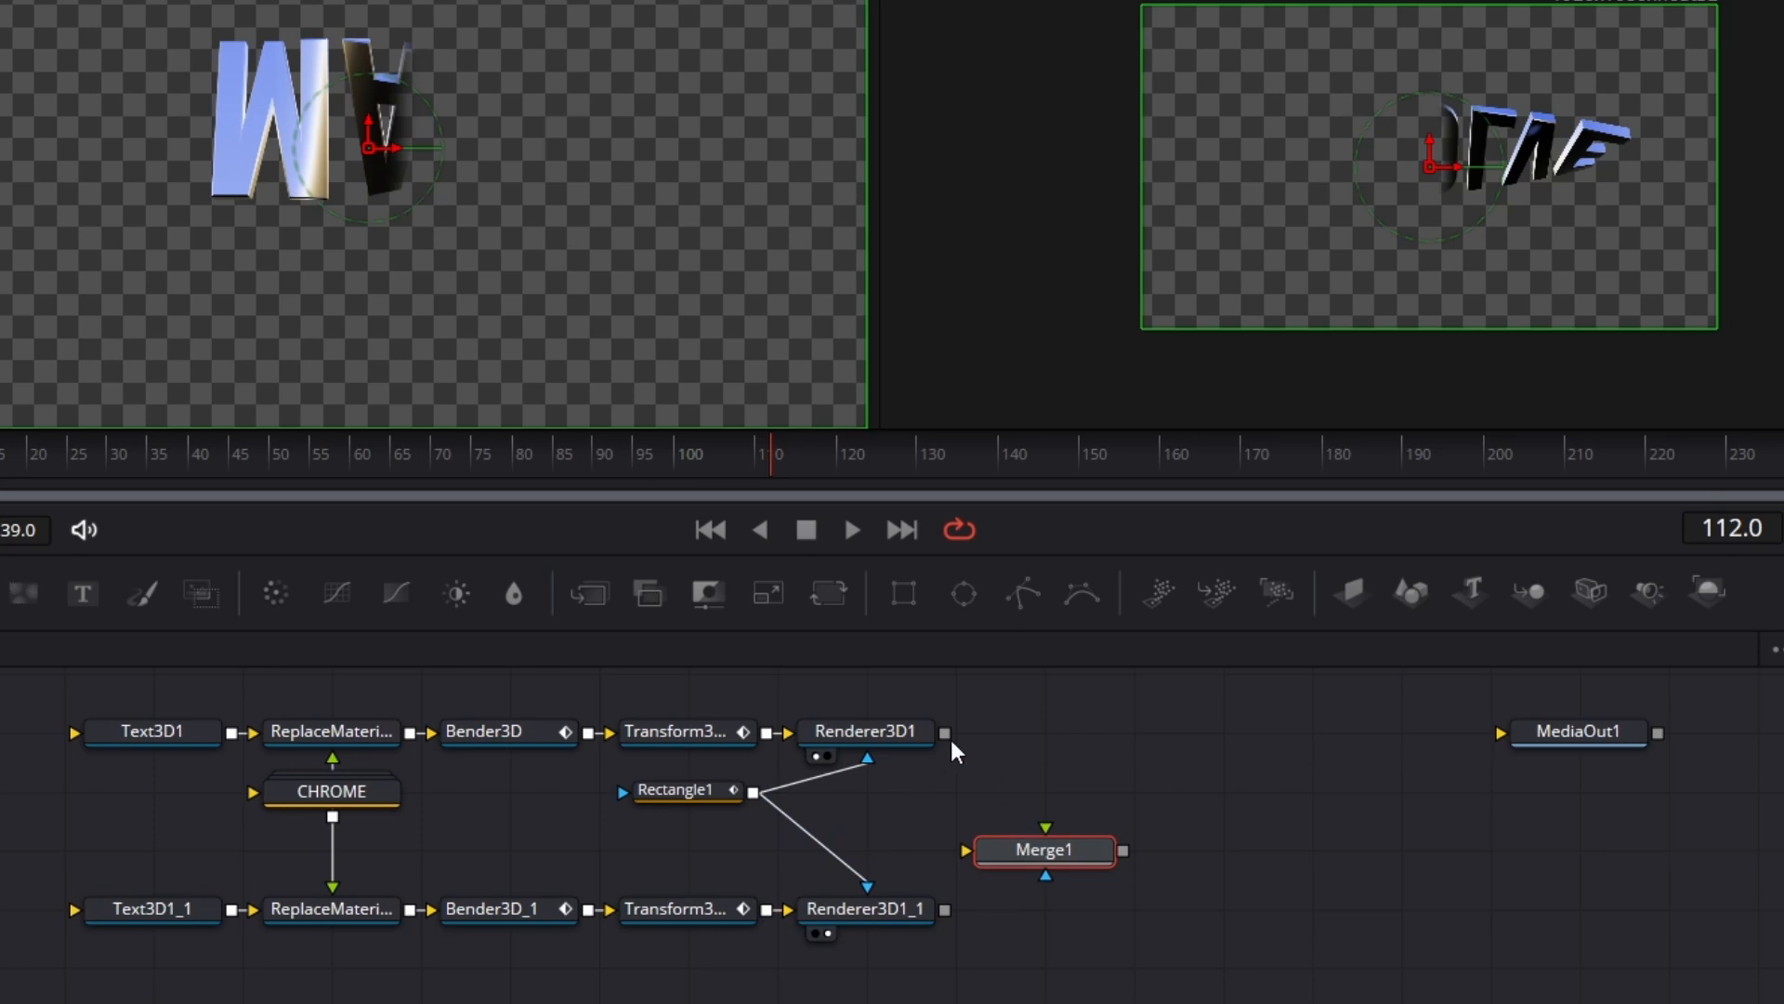
Merge Renderer3D1 as background with Renderer3D1_1 as foreground in Merge1, and play the transition from the start
left_click_drag(946, 739, 1064, 847)
left_click_drag(946, 741, 1039, 861)
left_click_drag(946, 910, 1041, 866)
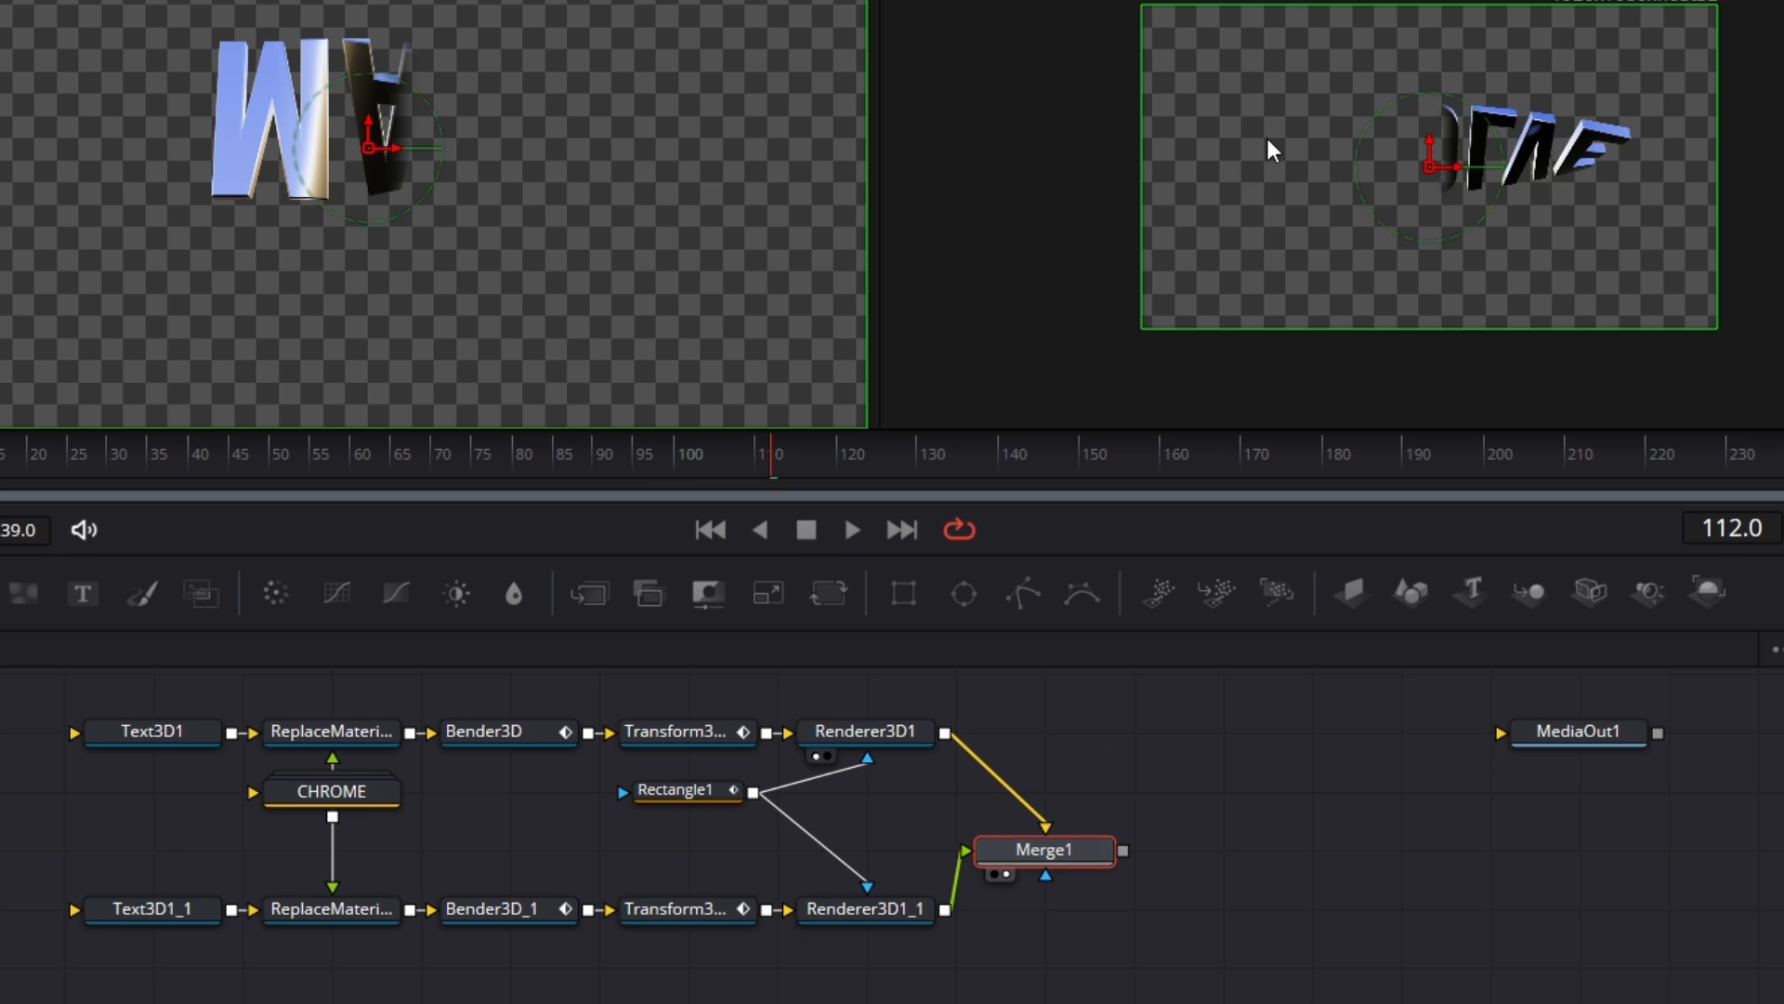
left_click(21, 469)
left_click(855, 531)
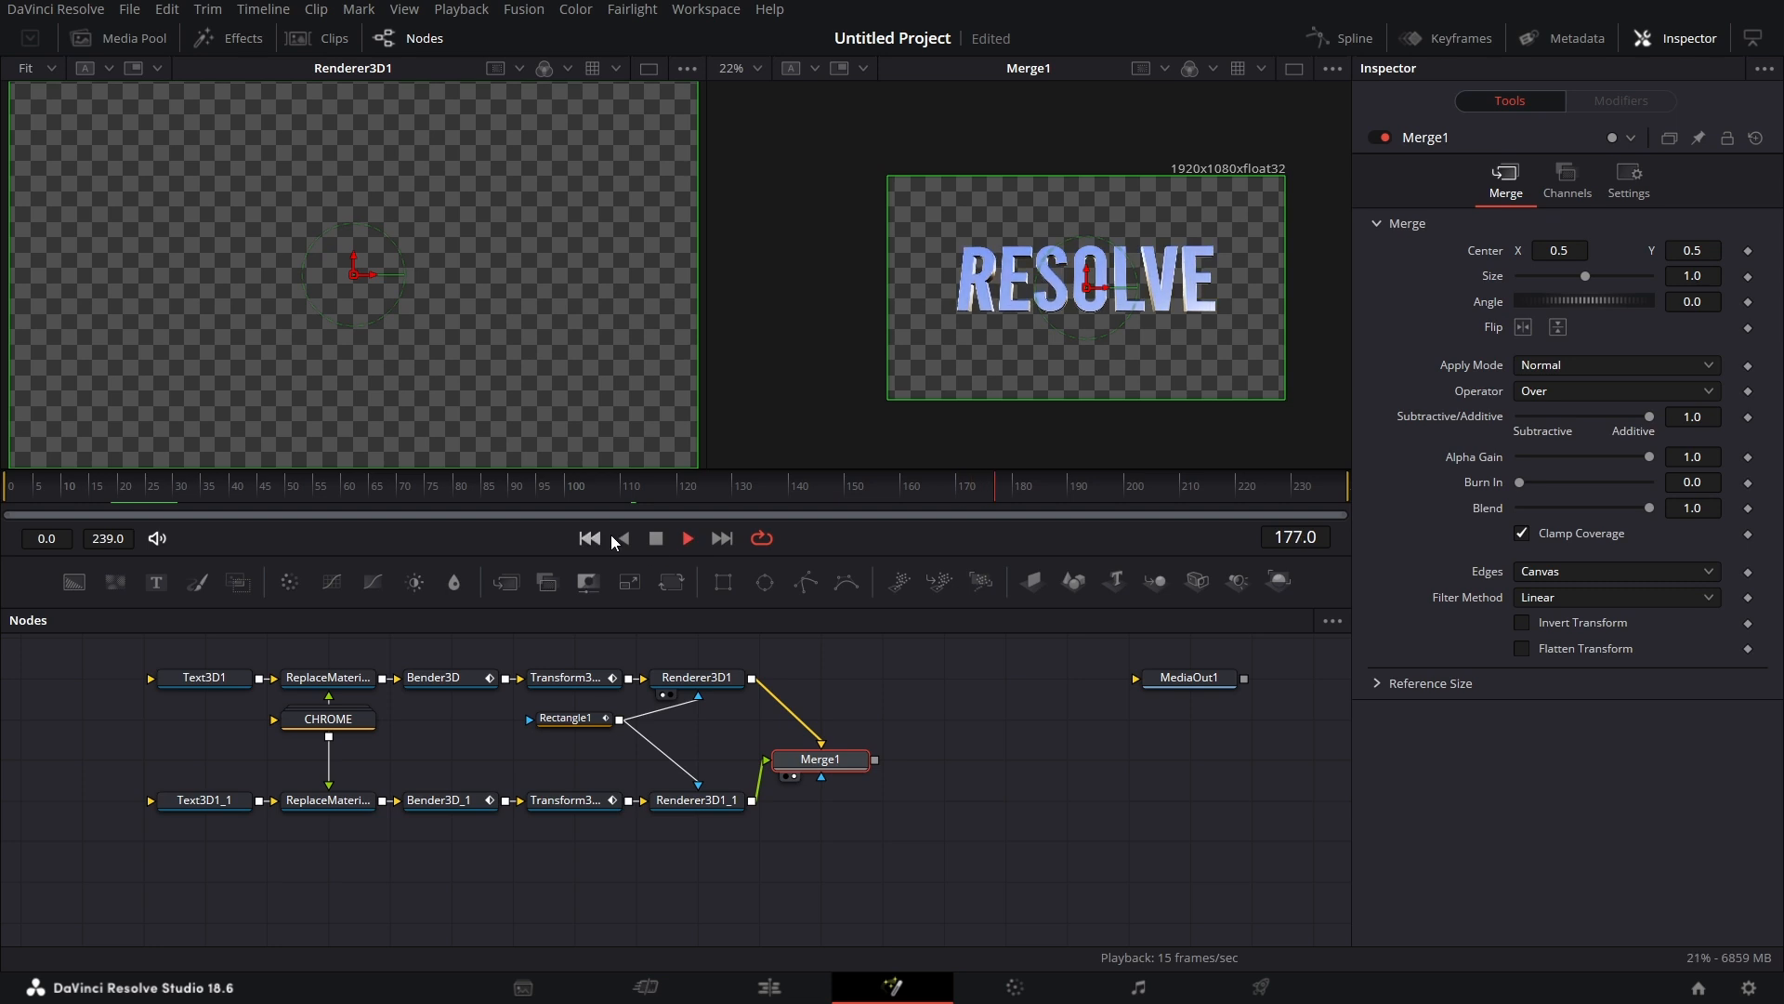
left_click(663, 541)
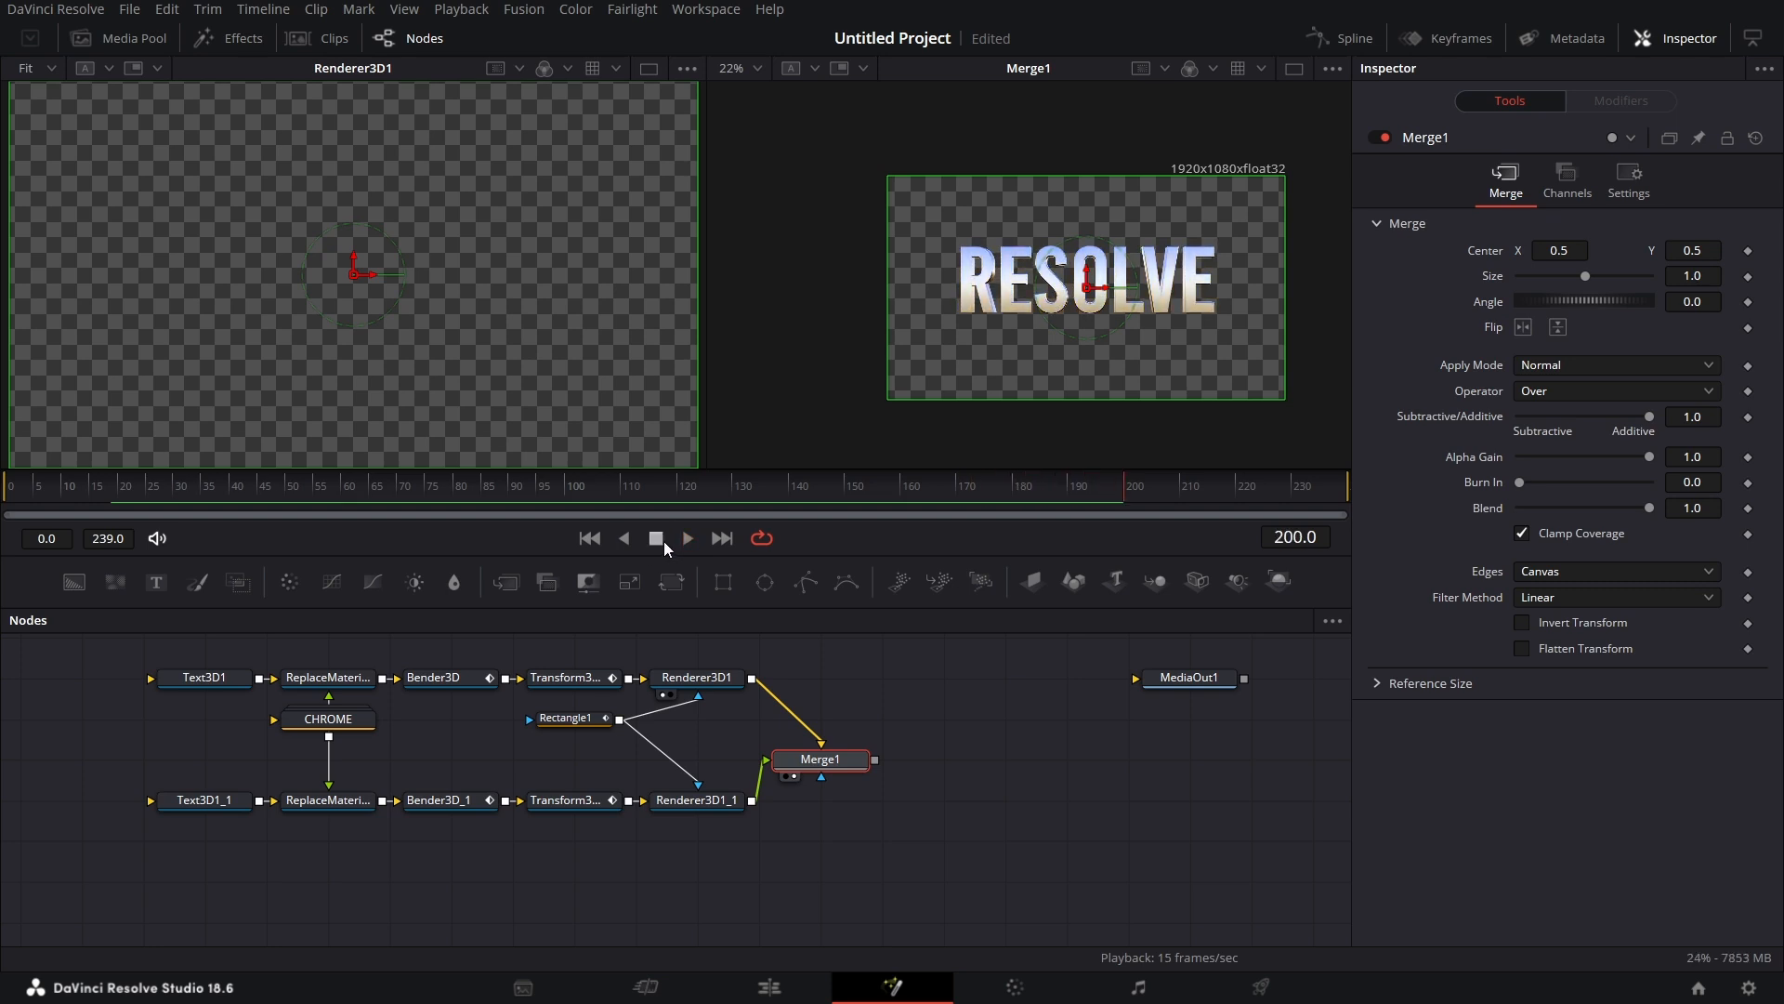
Move Merge1 closer to MediaOut1 and disconnect both renderers from it
left_click_drag(834, 767, 1019, 728)
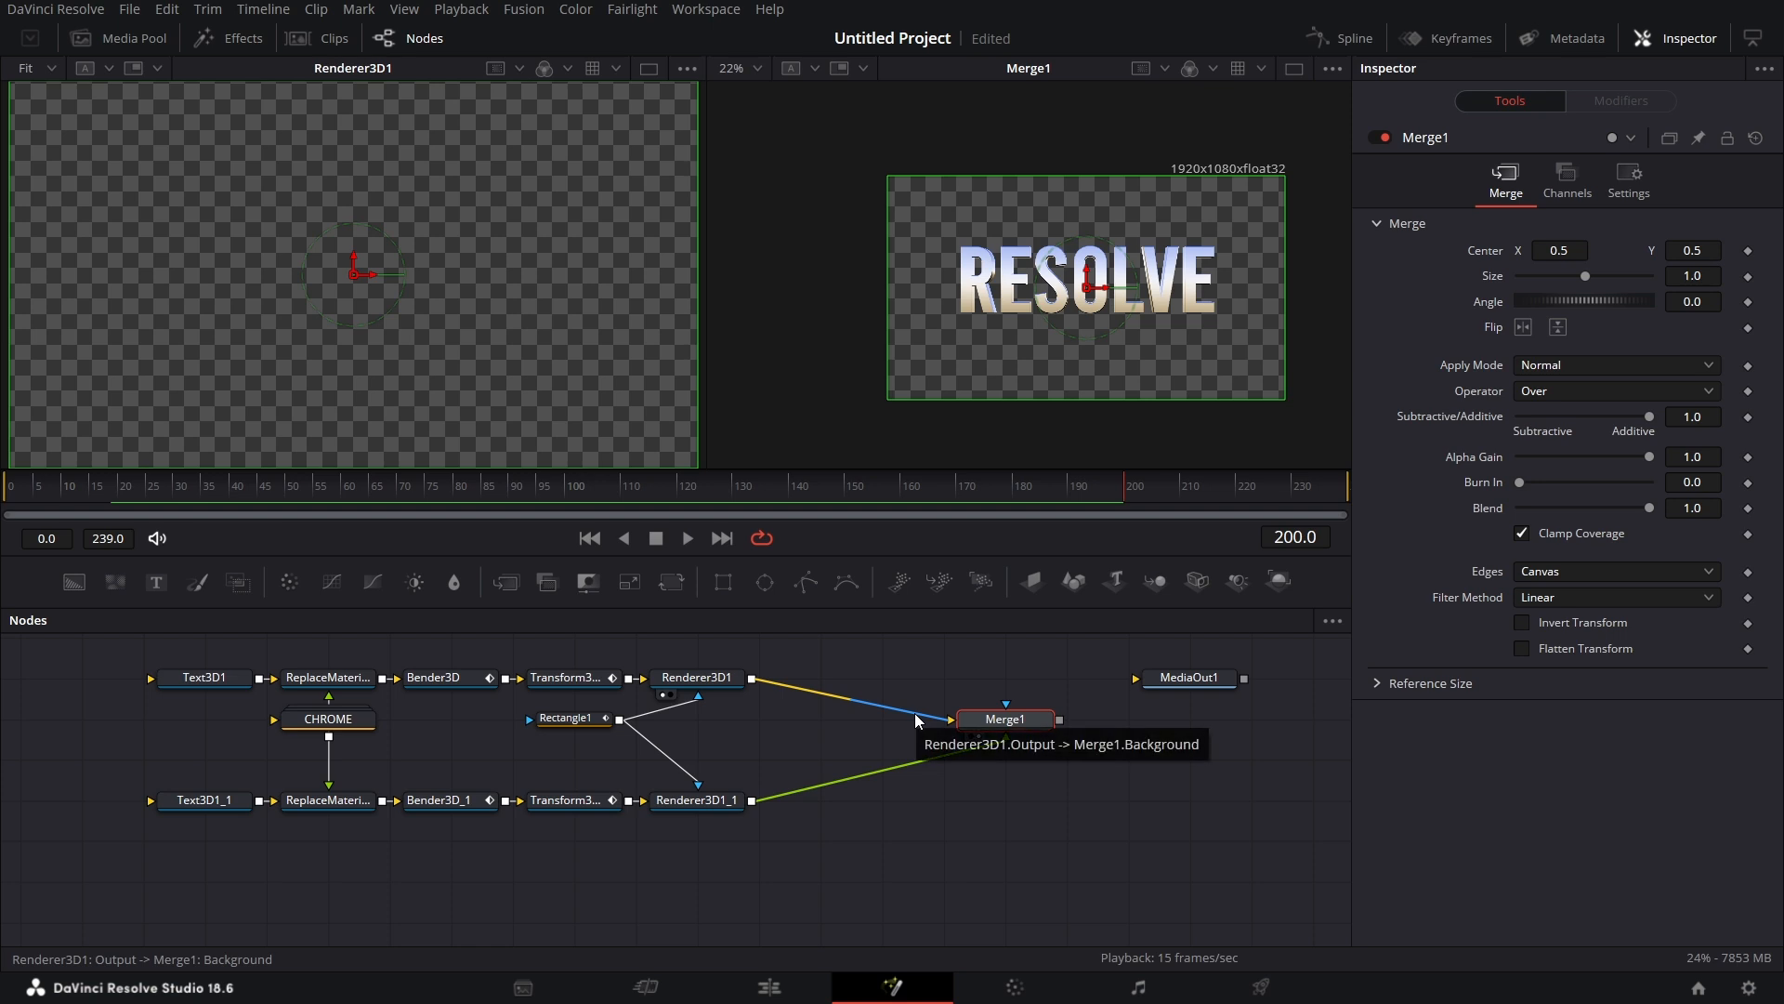
left_click(915, 714)
left_click(933, 732)
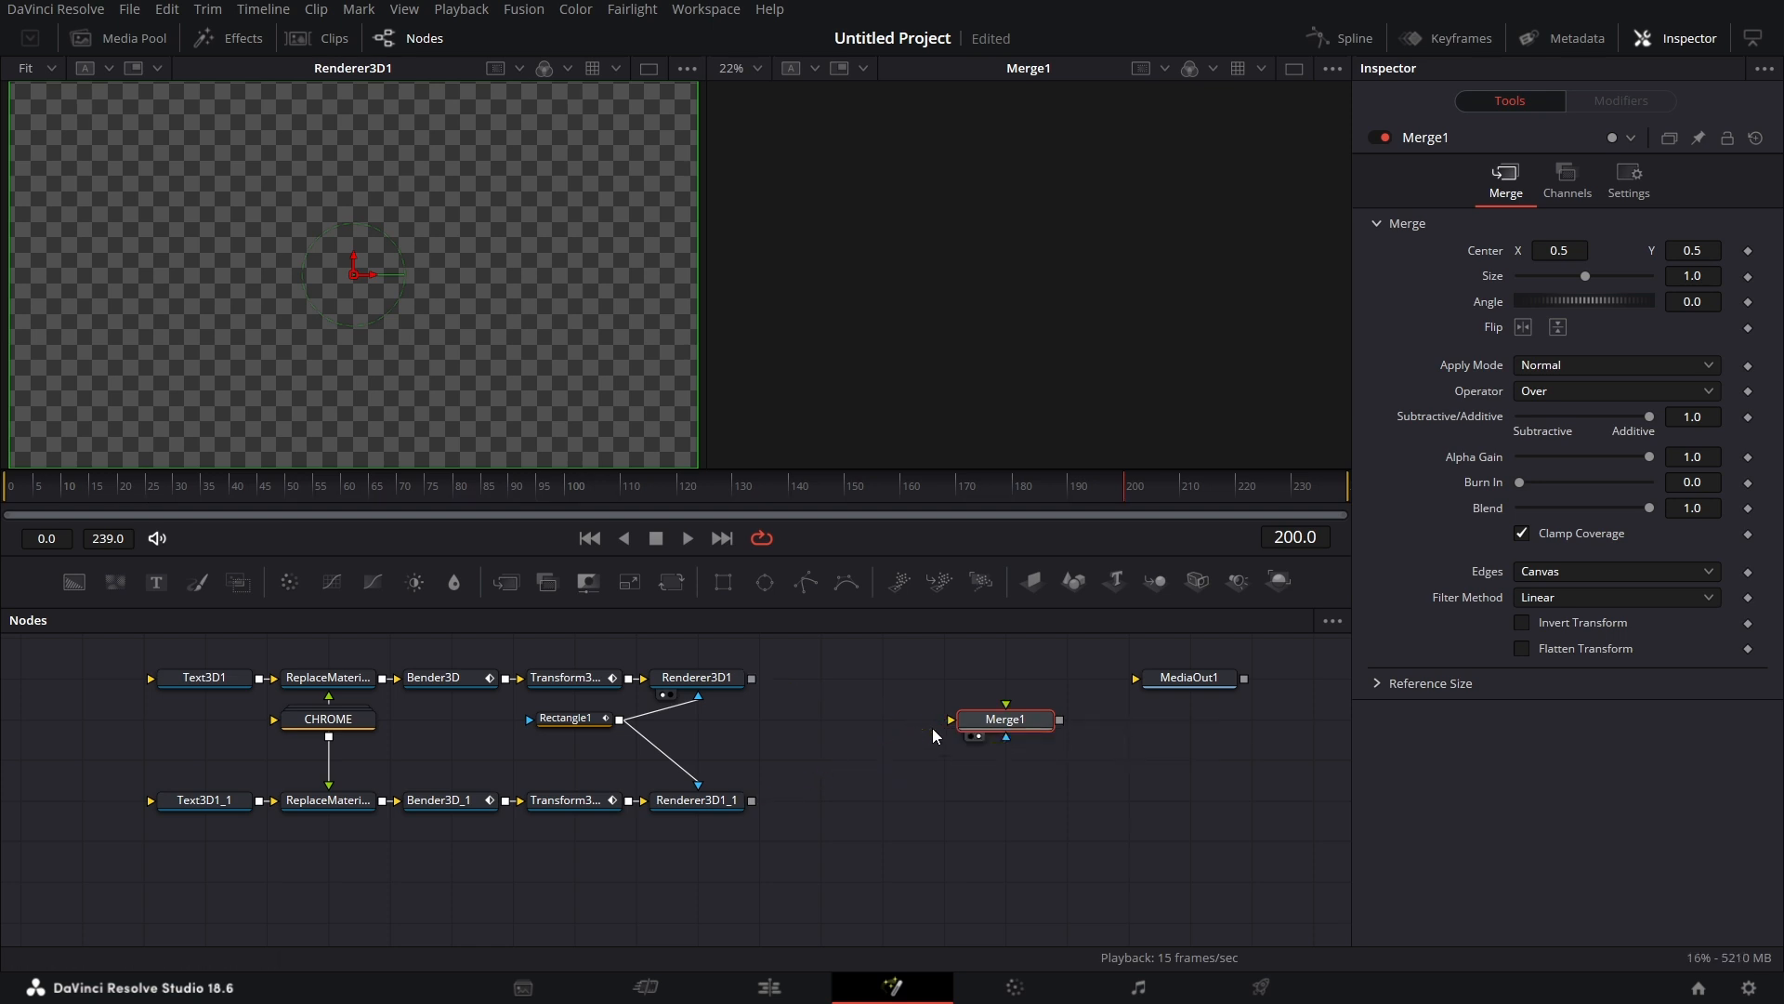
Add a Displace node in the empty space between the renderers and Merge1
left_click(829, 728)
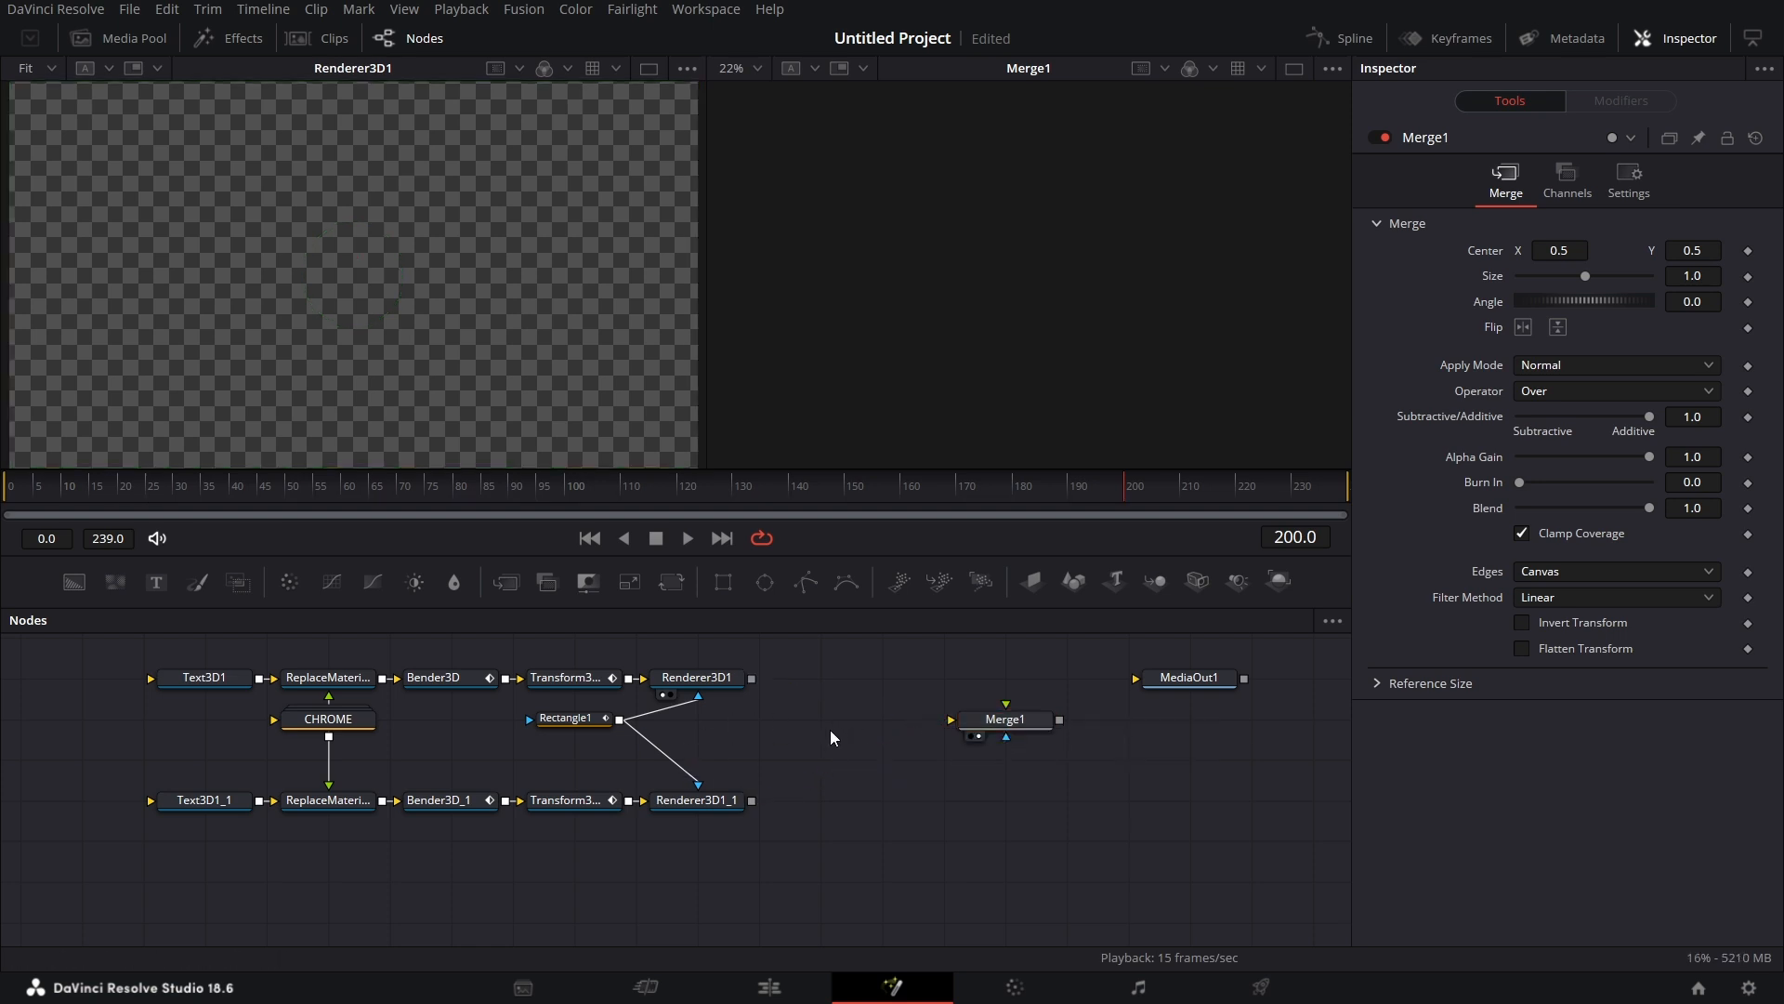
key("shift+space")
type("TRAN")
key("BackSpace")
key("BackSpace")
key("BackSpace")
key("BackSpace")
type("DISPL")
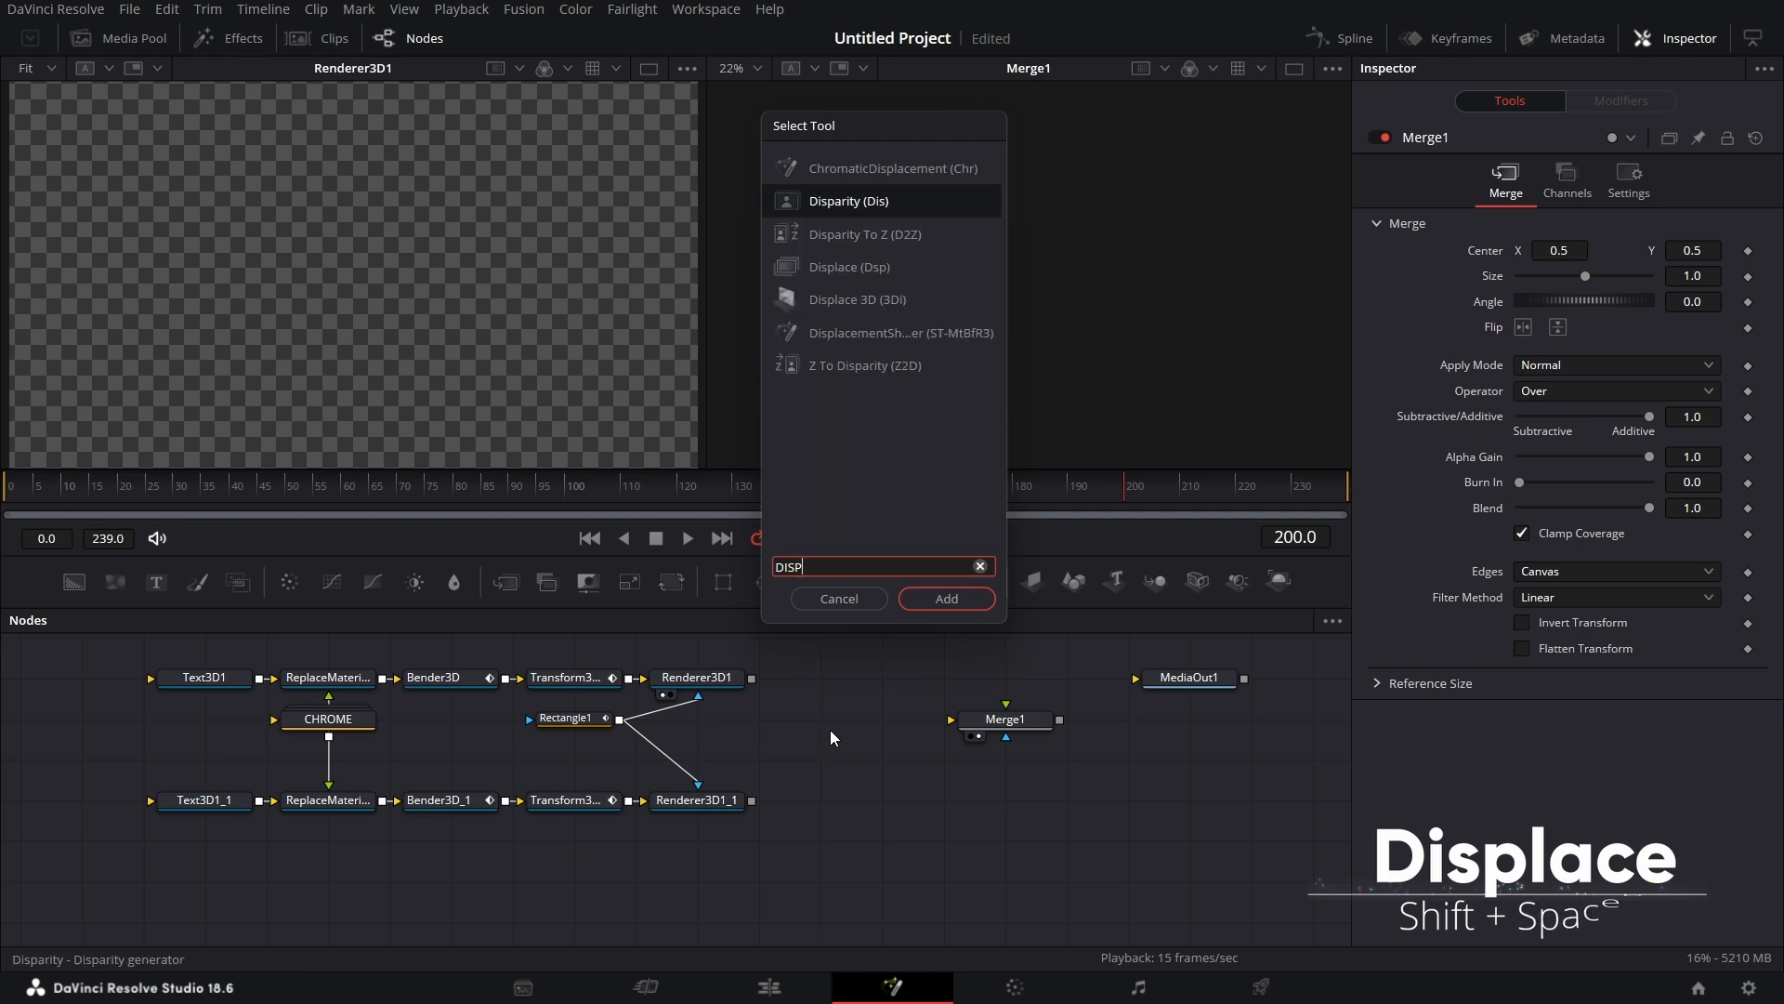
key("Return")
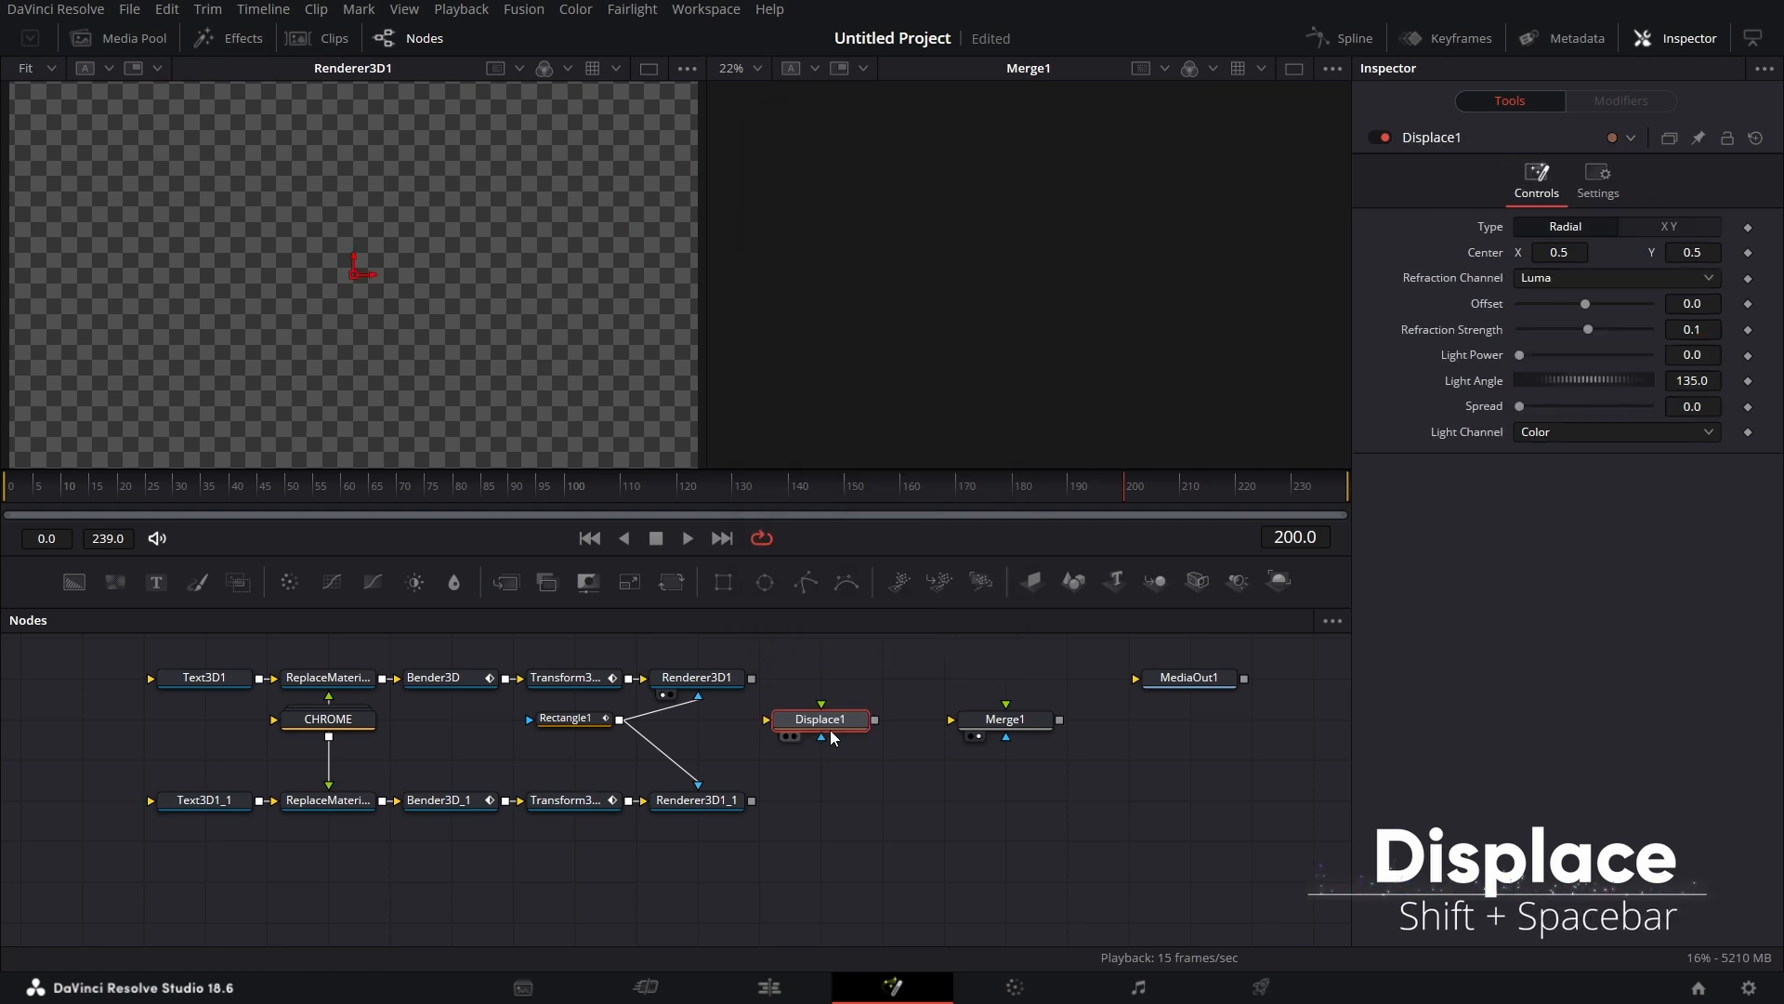
Add a FastNoise node just below Displace1
left_click(808, 781)
key("shift+space")
type("FAST")
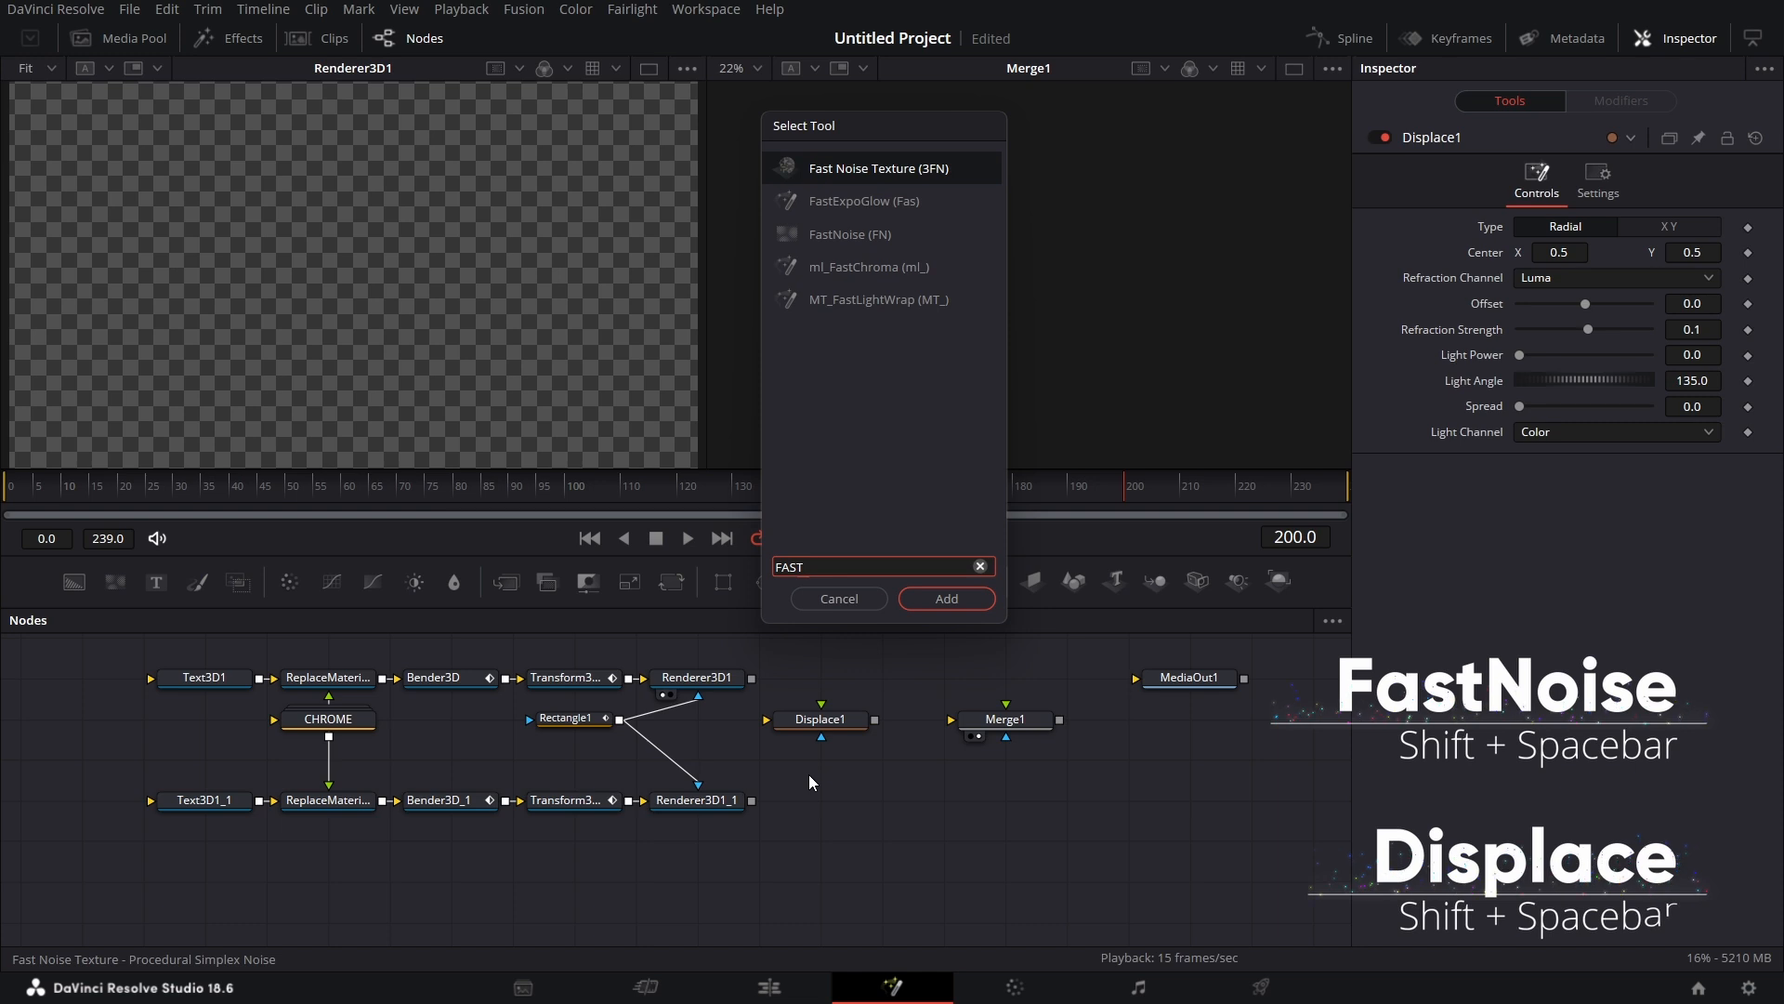
left_click(853, 235)
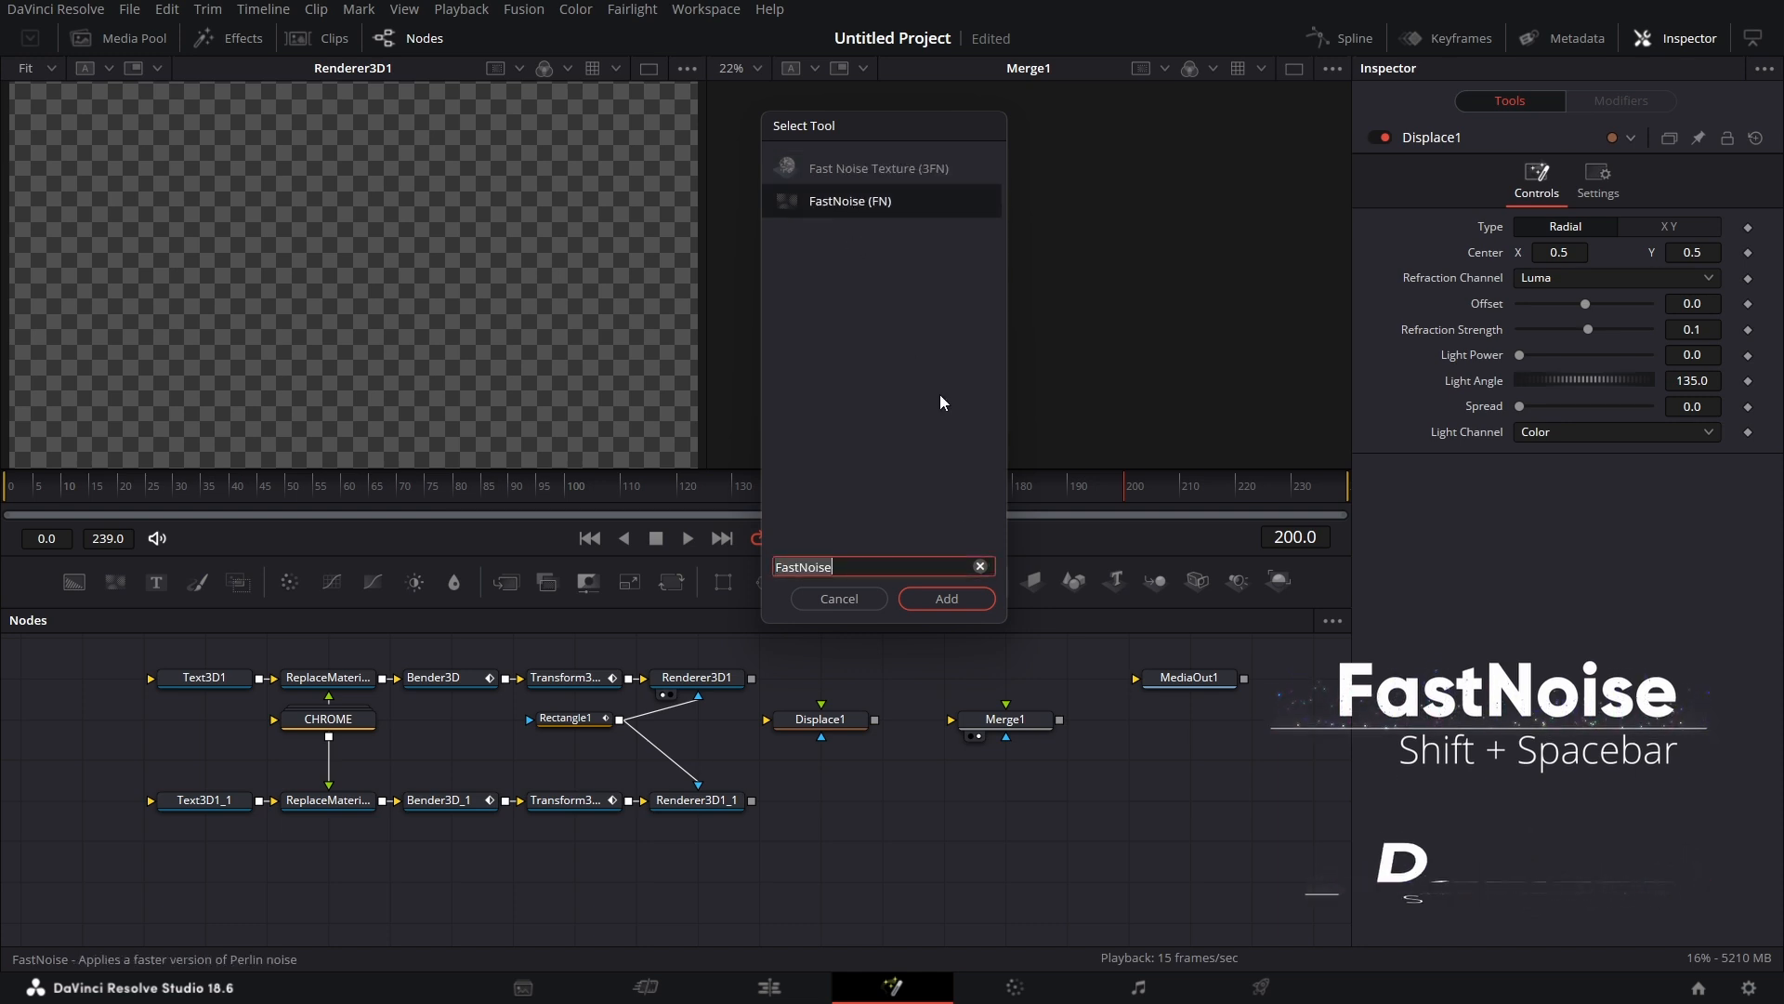
left_click(946, 598)
View FastNoise1 and set its noise Scale to 7
left_click_drag(851, 774, 1043, 347)
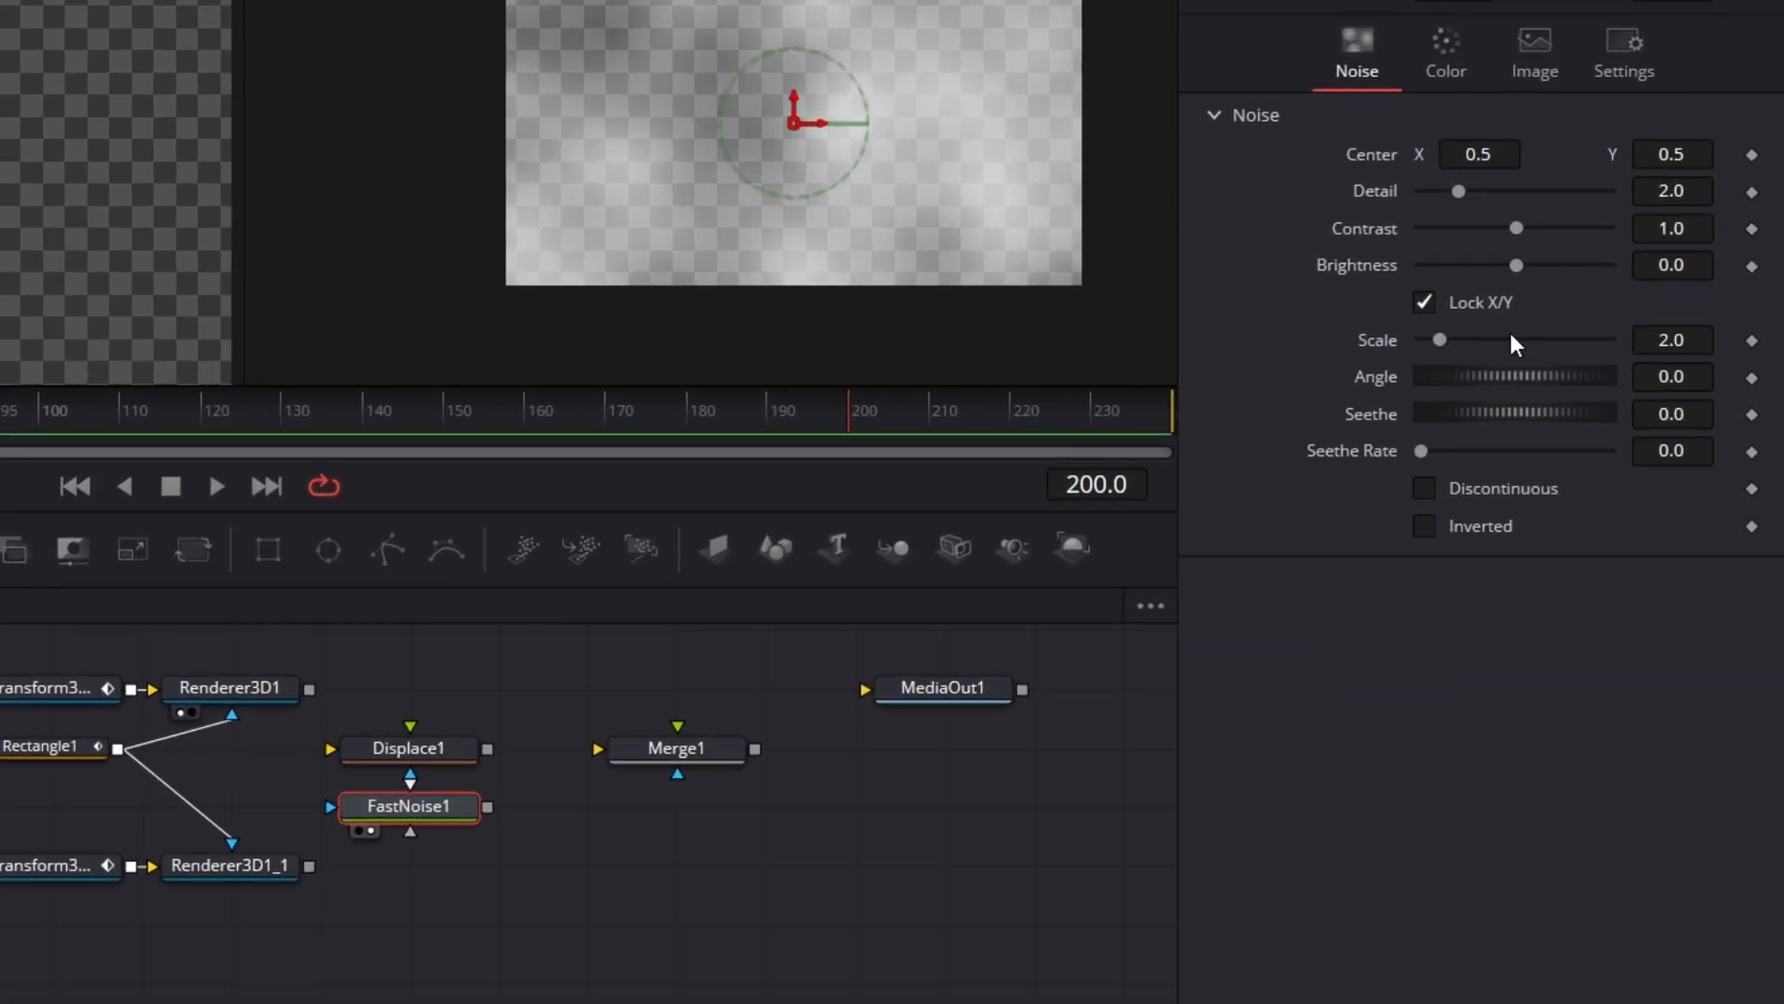
left_click(1700, 339)
type("7")
key("Tab")
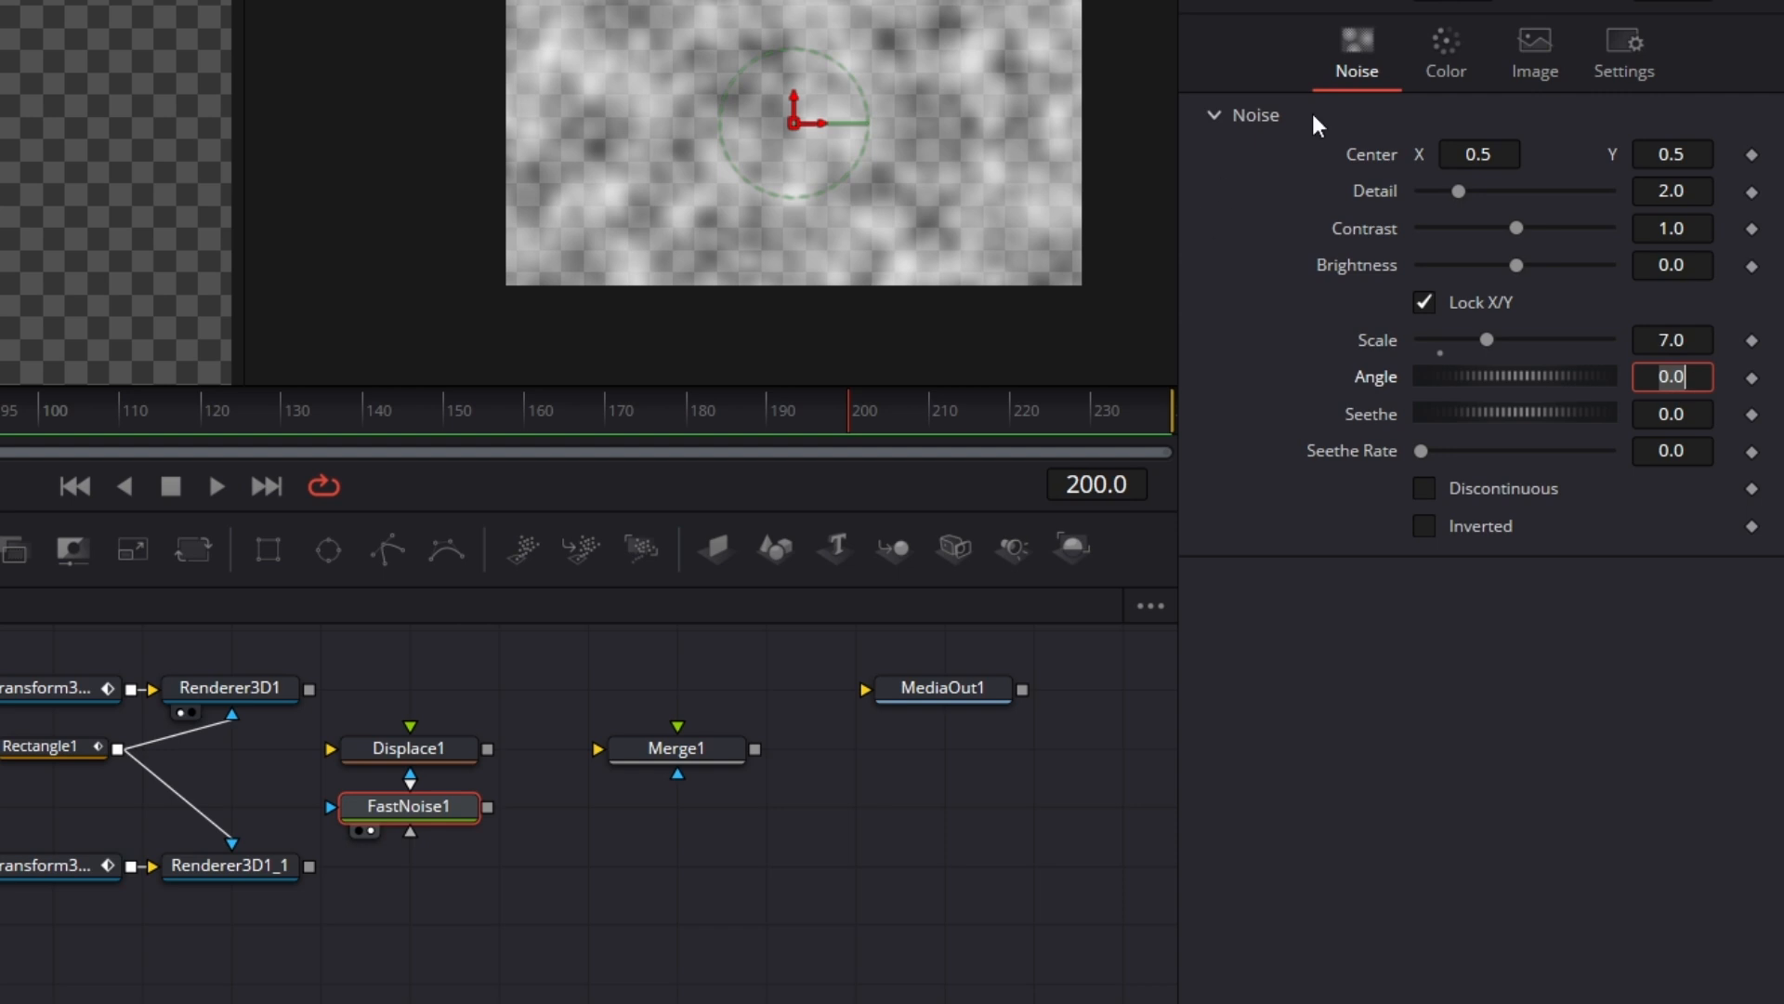
Set FastNoise1's Color 1 Alpha to 1.0 and its noise Contrast to 5.0
left_click(1450, 47)
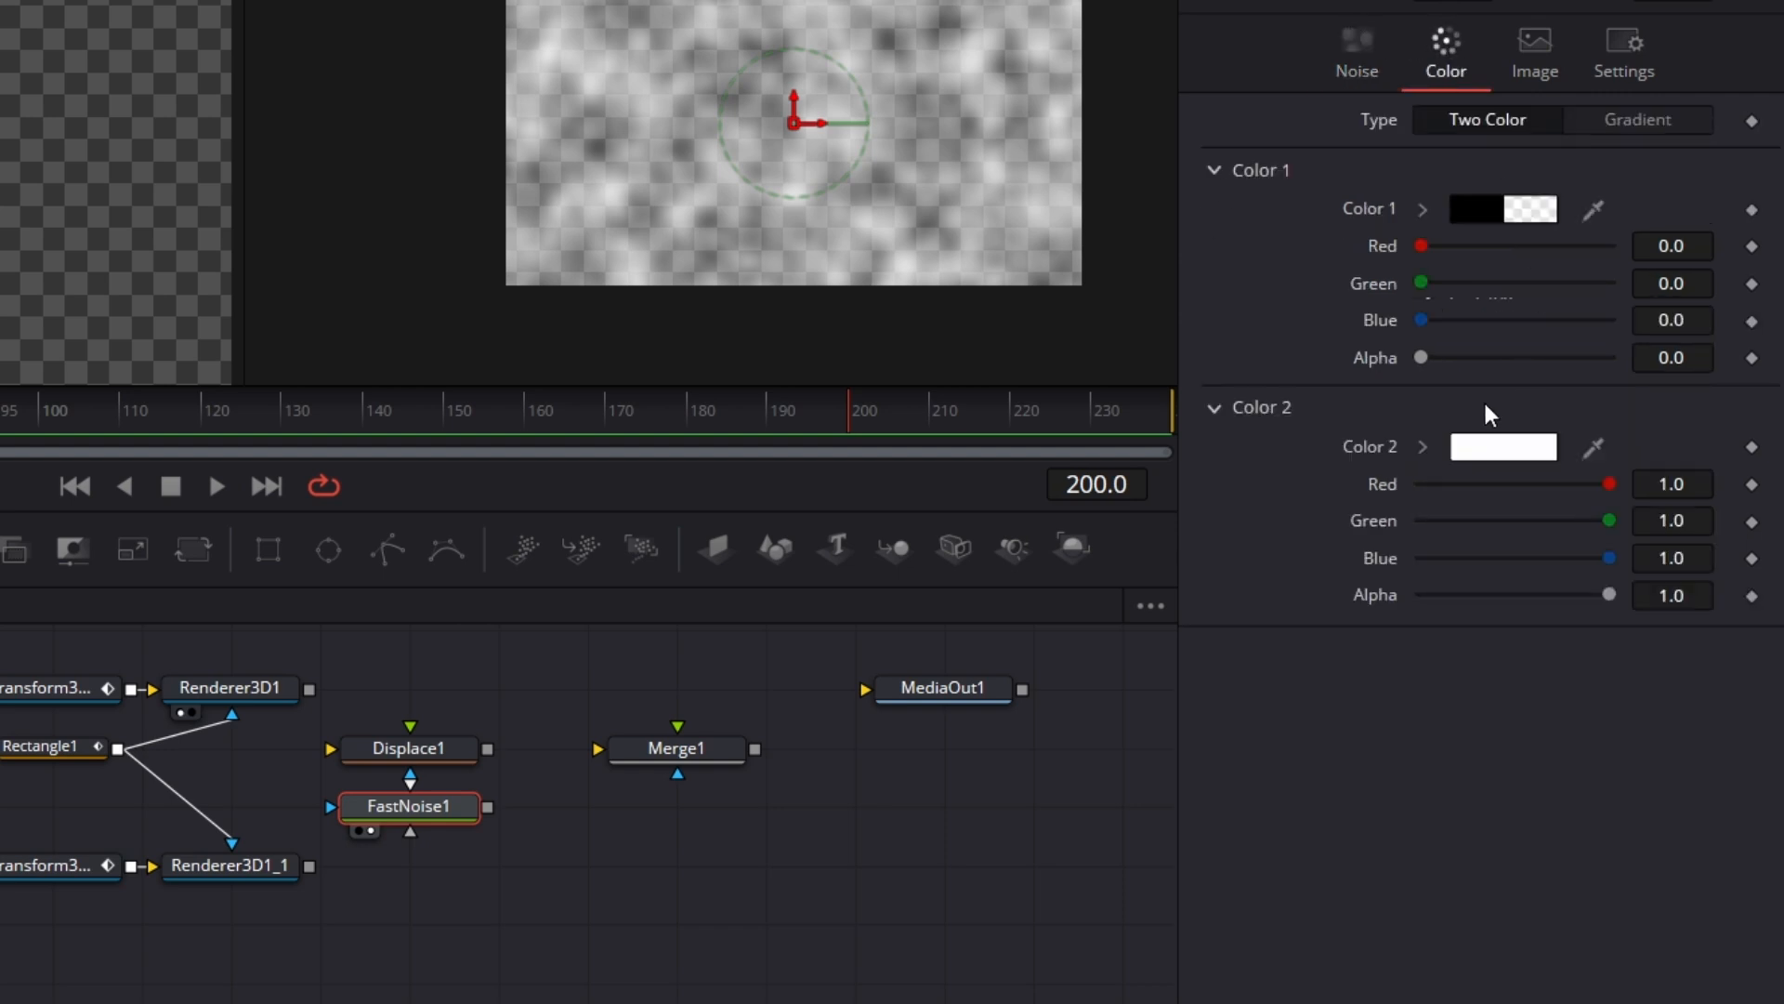
left_click_drag(1422, 357, 1704, 357)
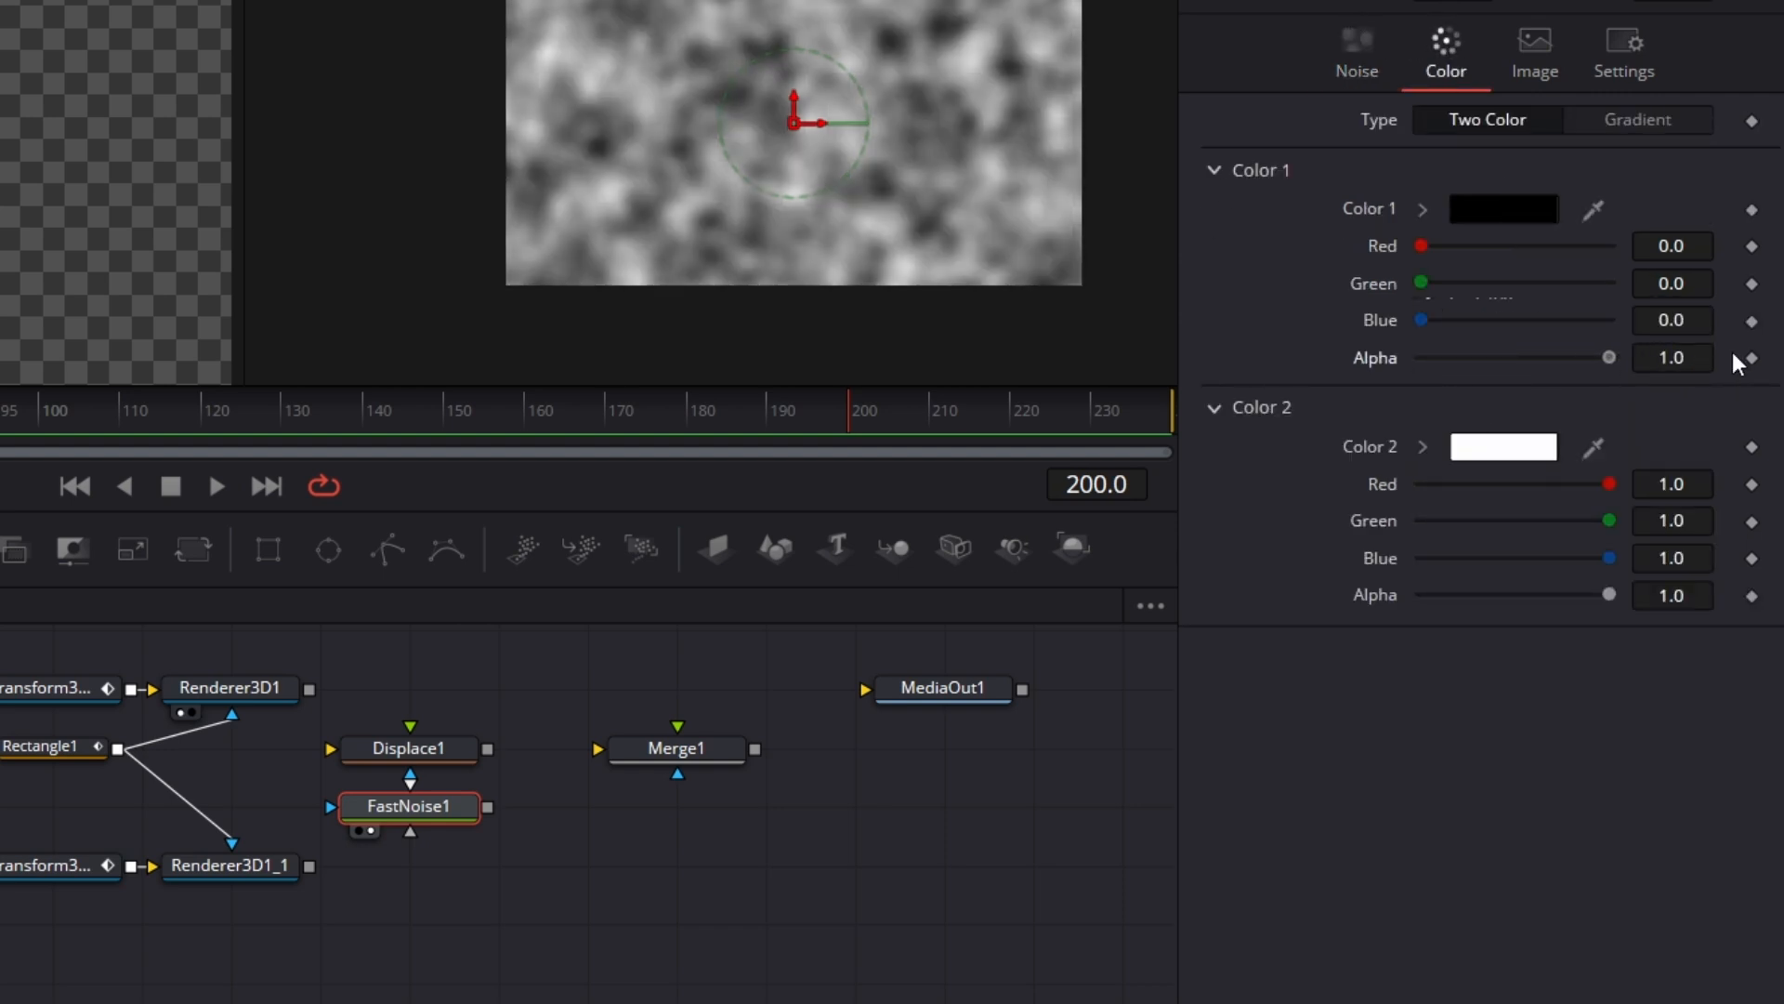
left_click(1368, 60)
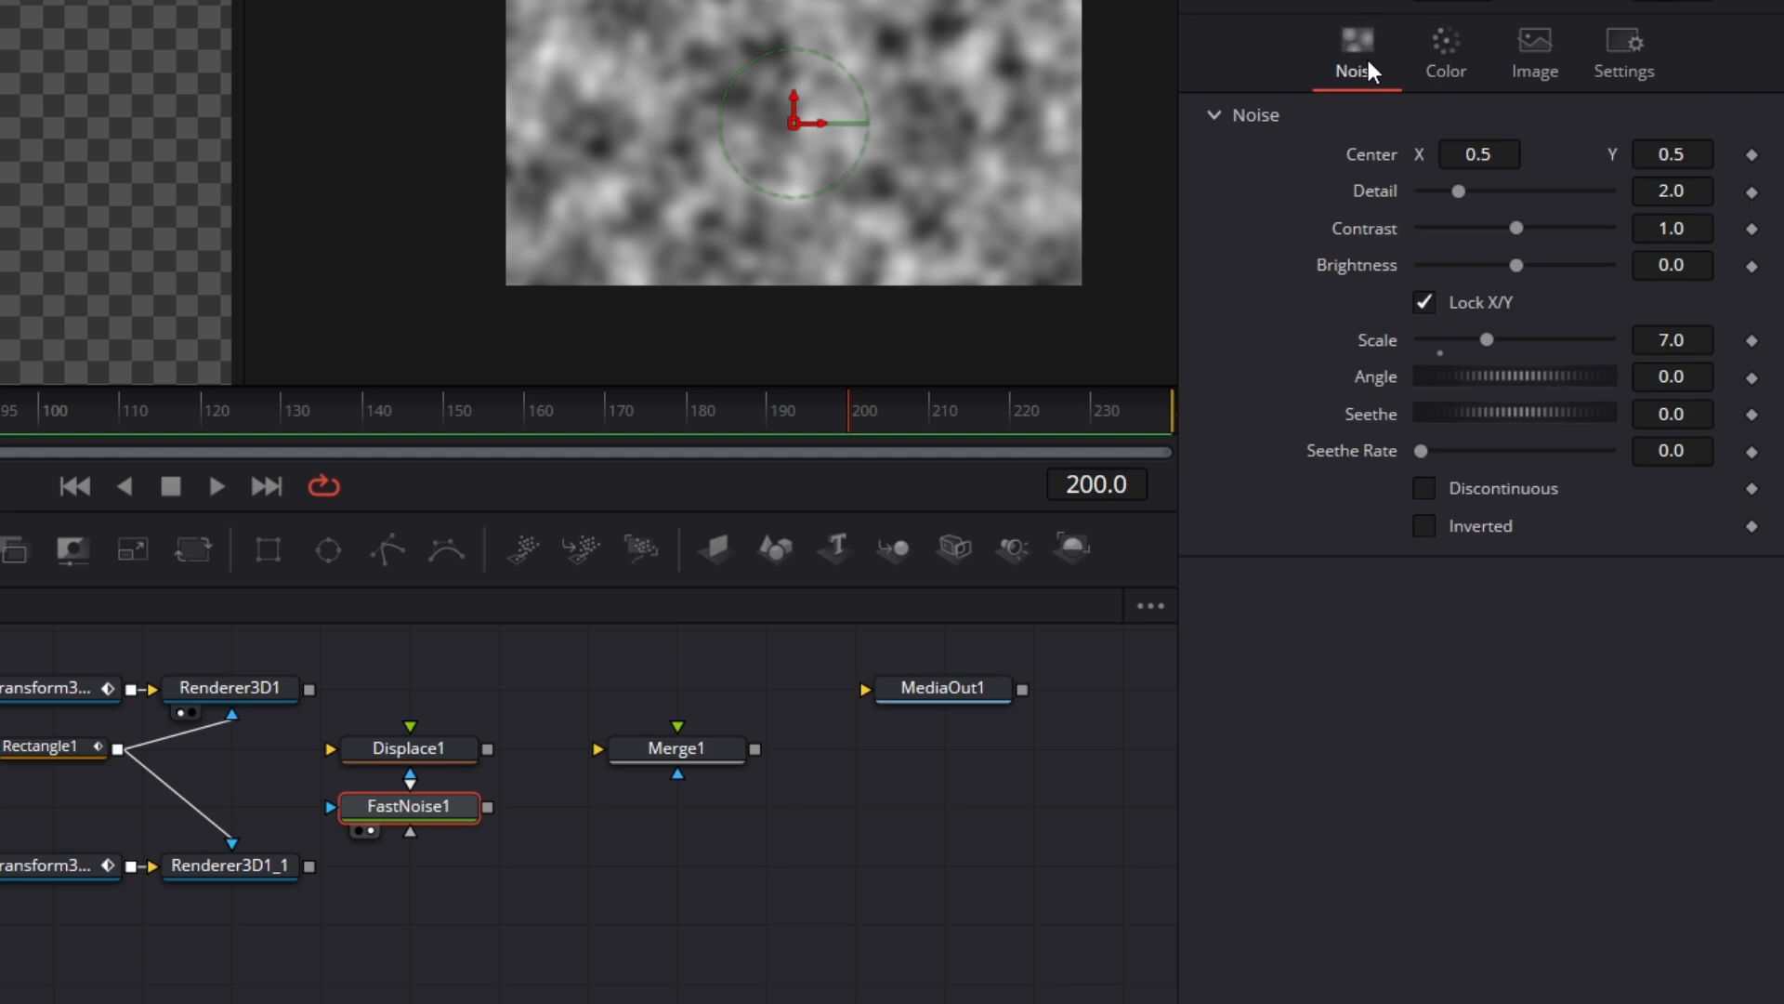
left_click_drag(1513, 231, 1609, 228)
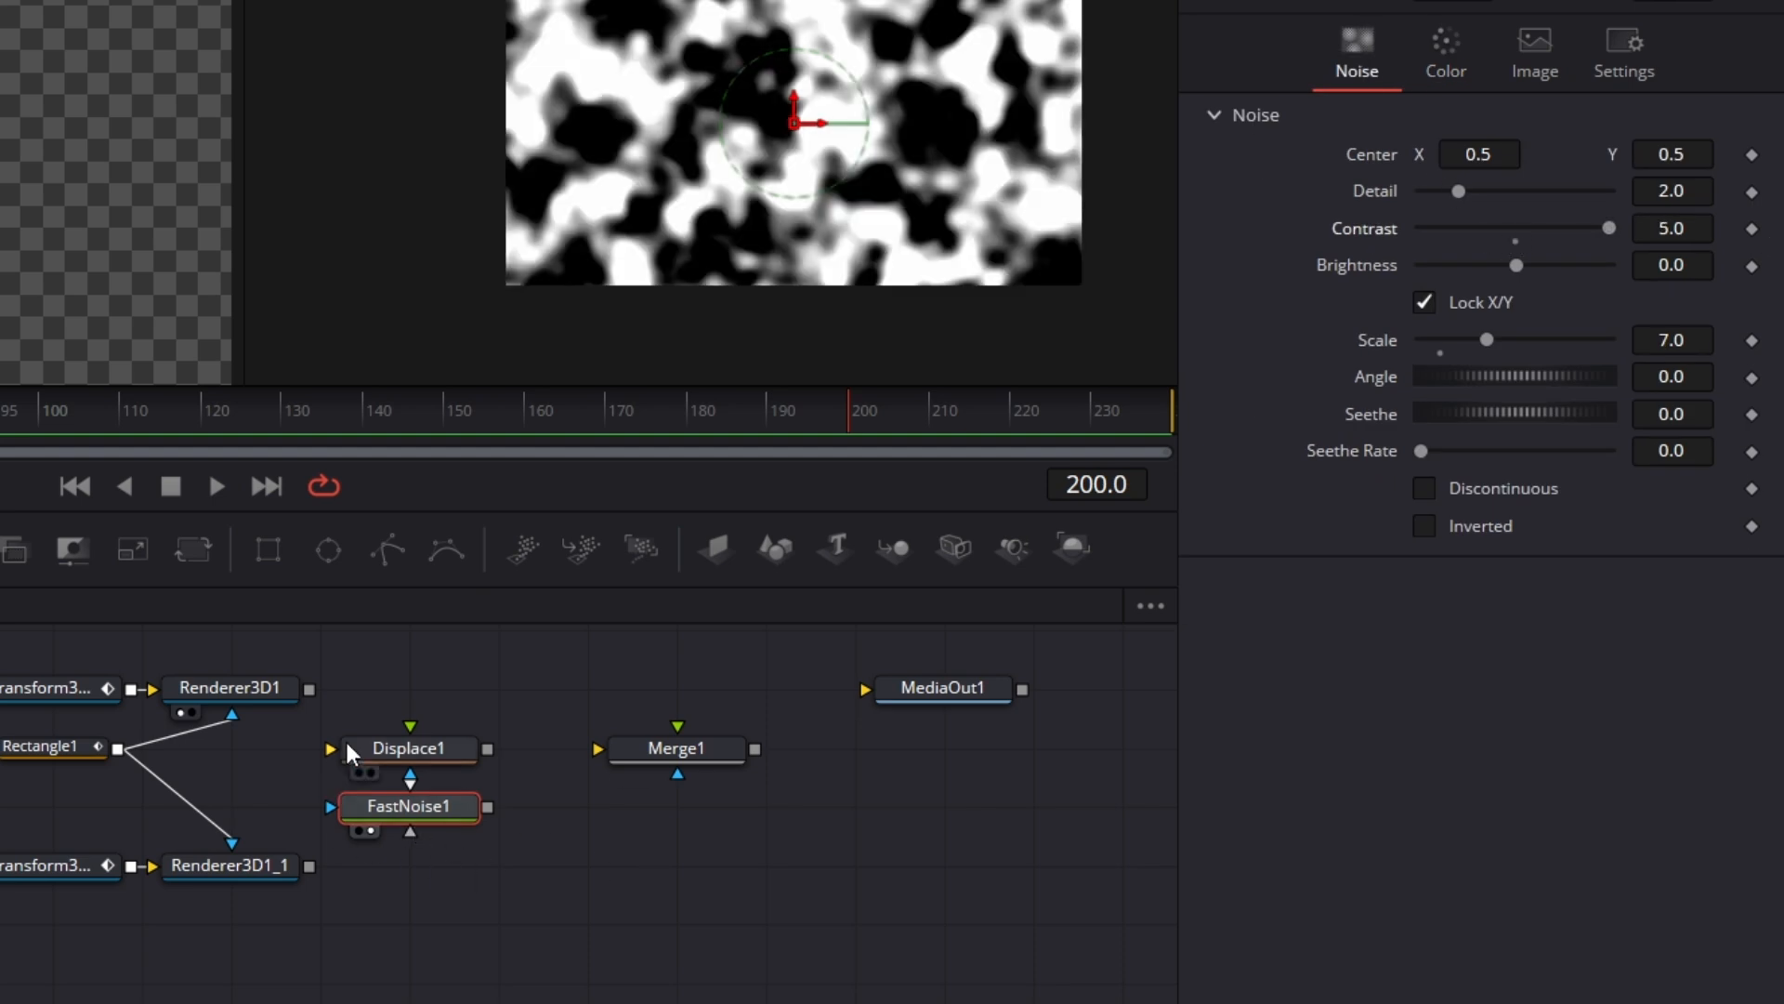
Feed FastNoise1 as foreground and Rectangle1 as background into Displace1, and connect its output to both renderers' effect masks
left_click_drag(482, 807, 411, 784)
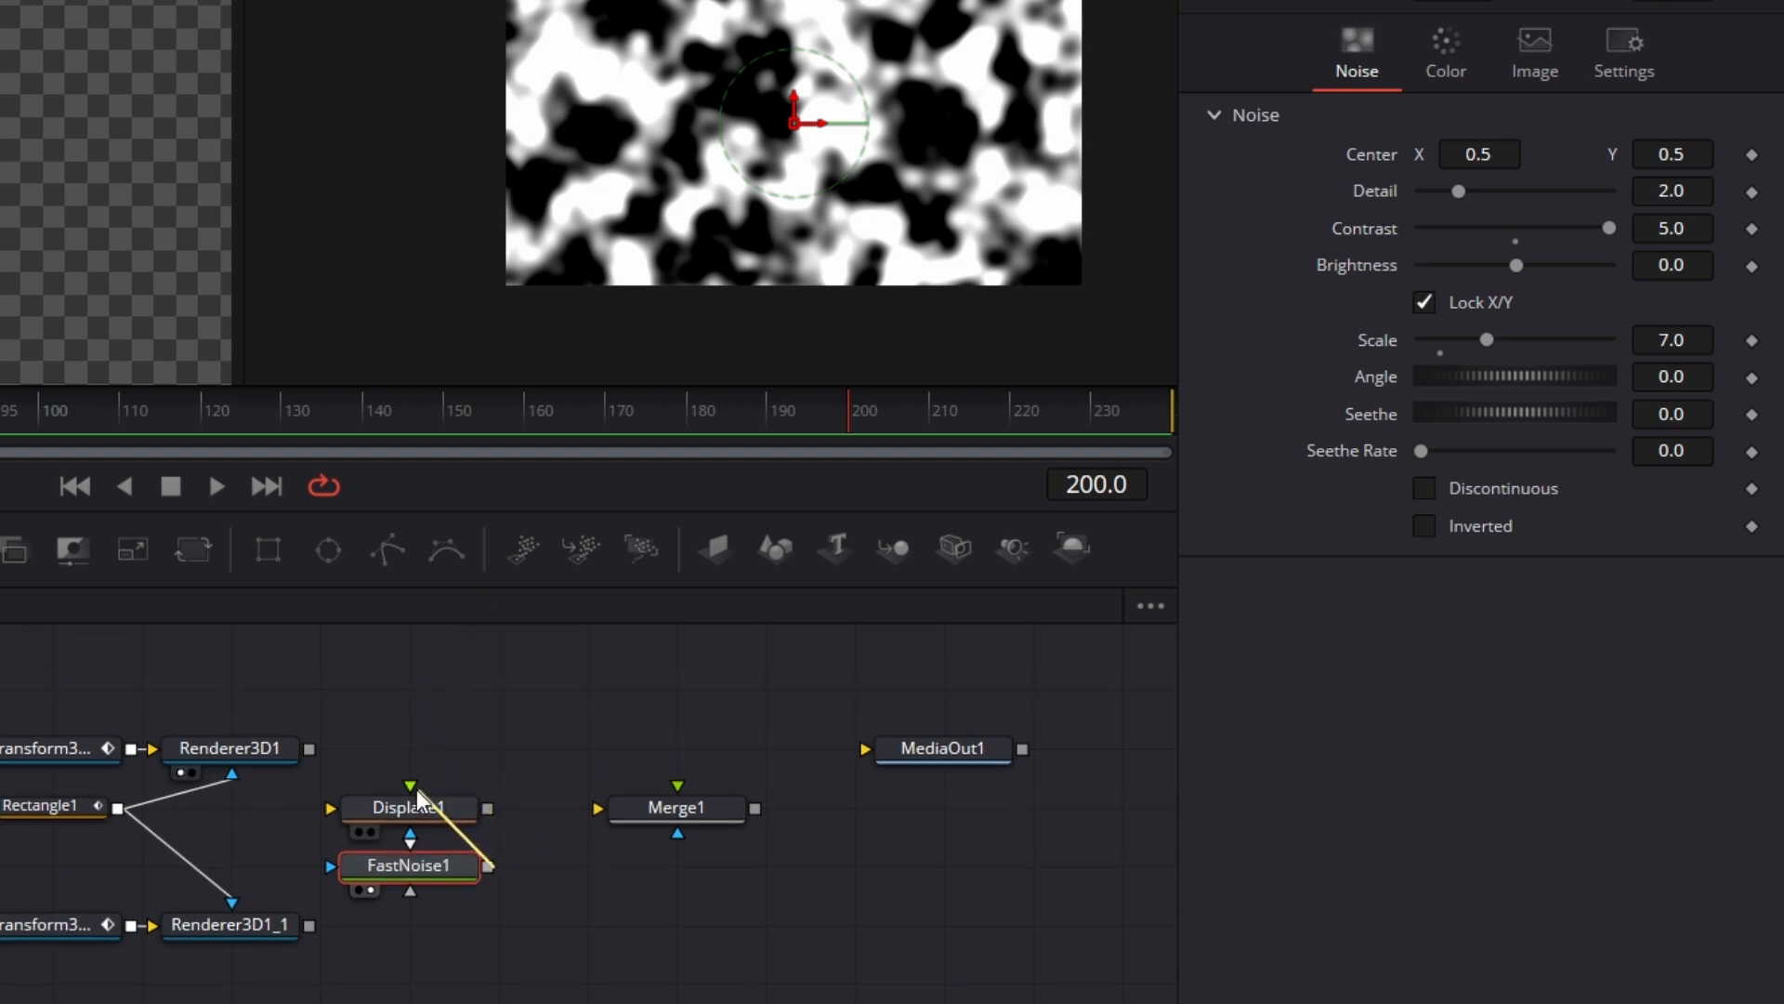
left_click_drag(444, 875, 444, 758)
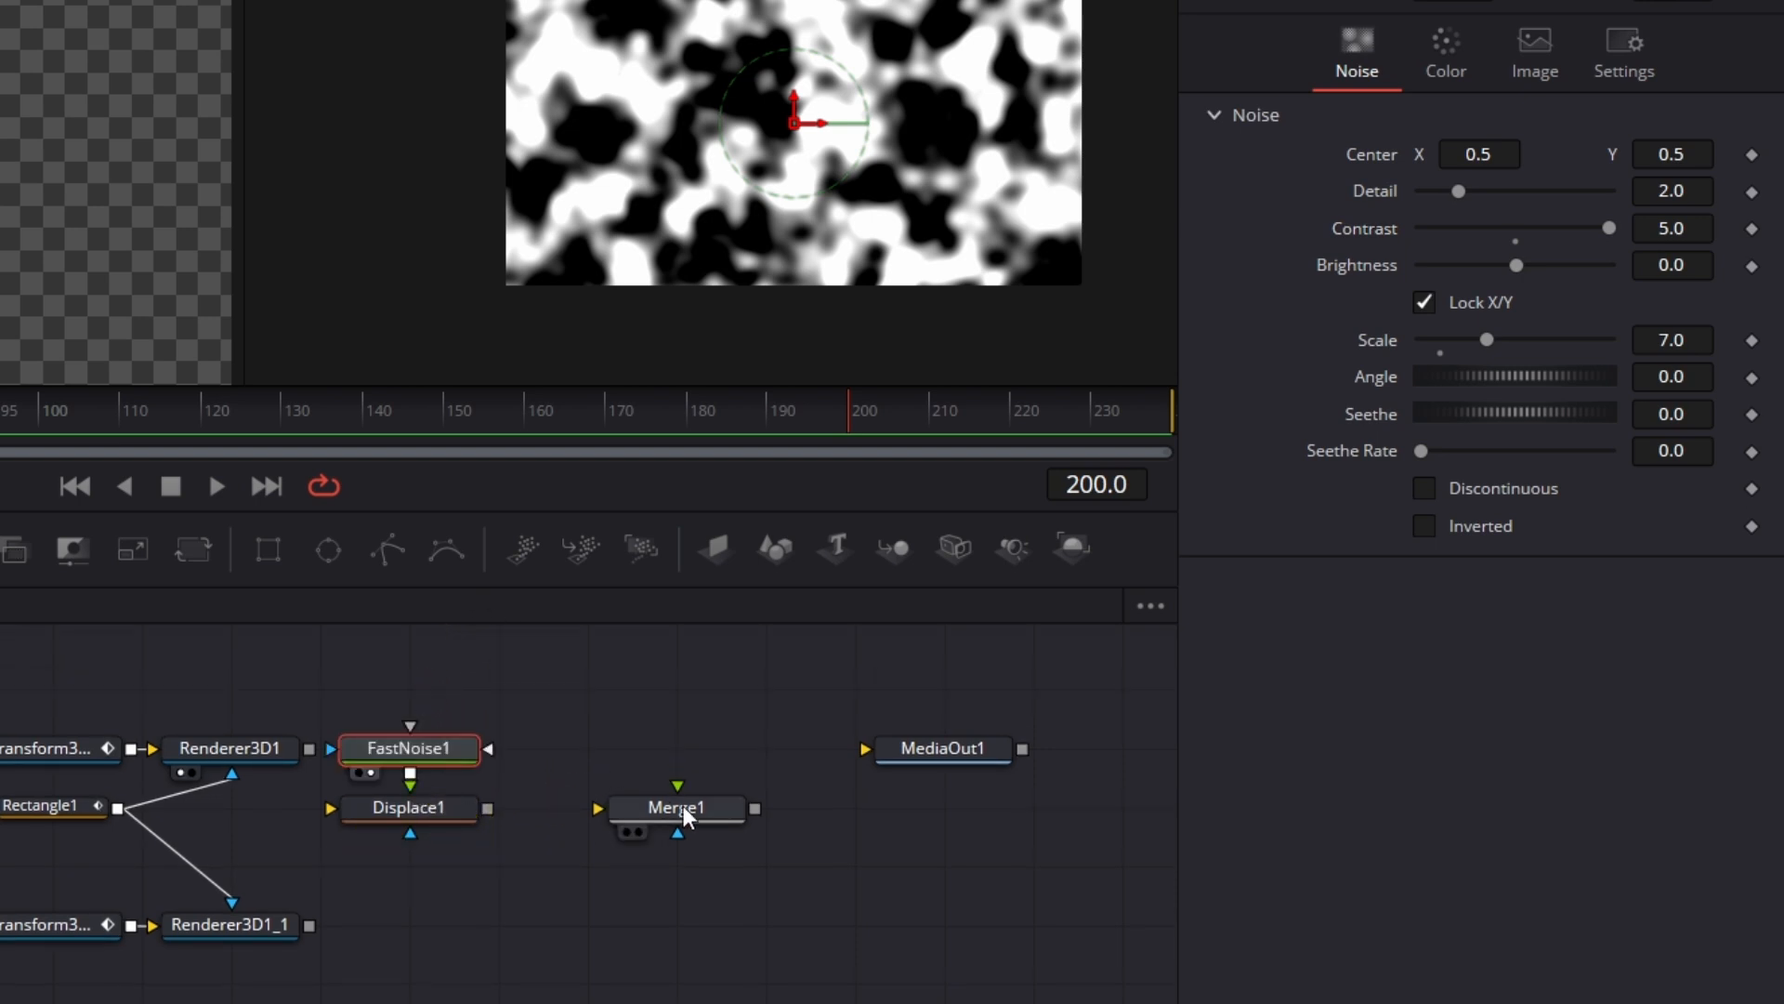
left_click_drag(113, 807, 333, 805)
left_click_drag(526, 695, 227, 774)
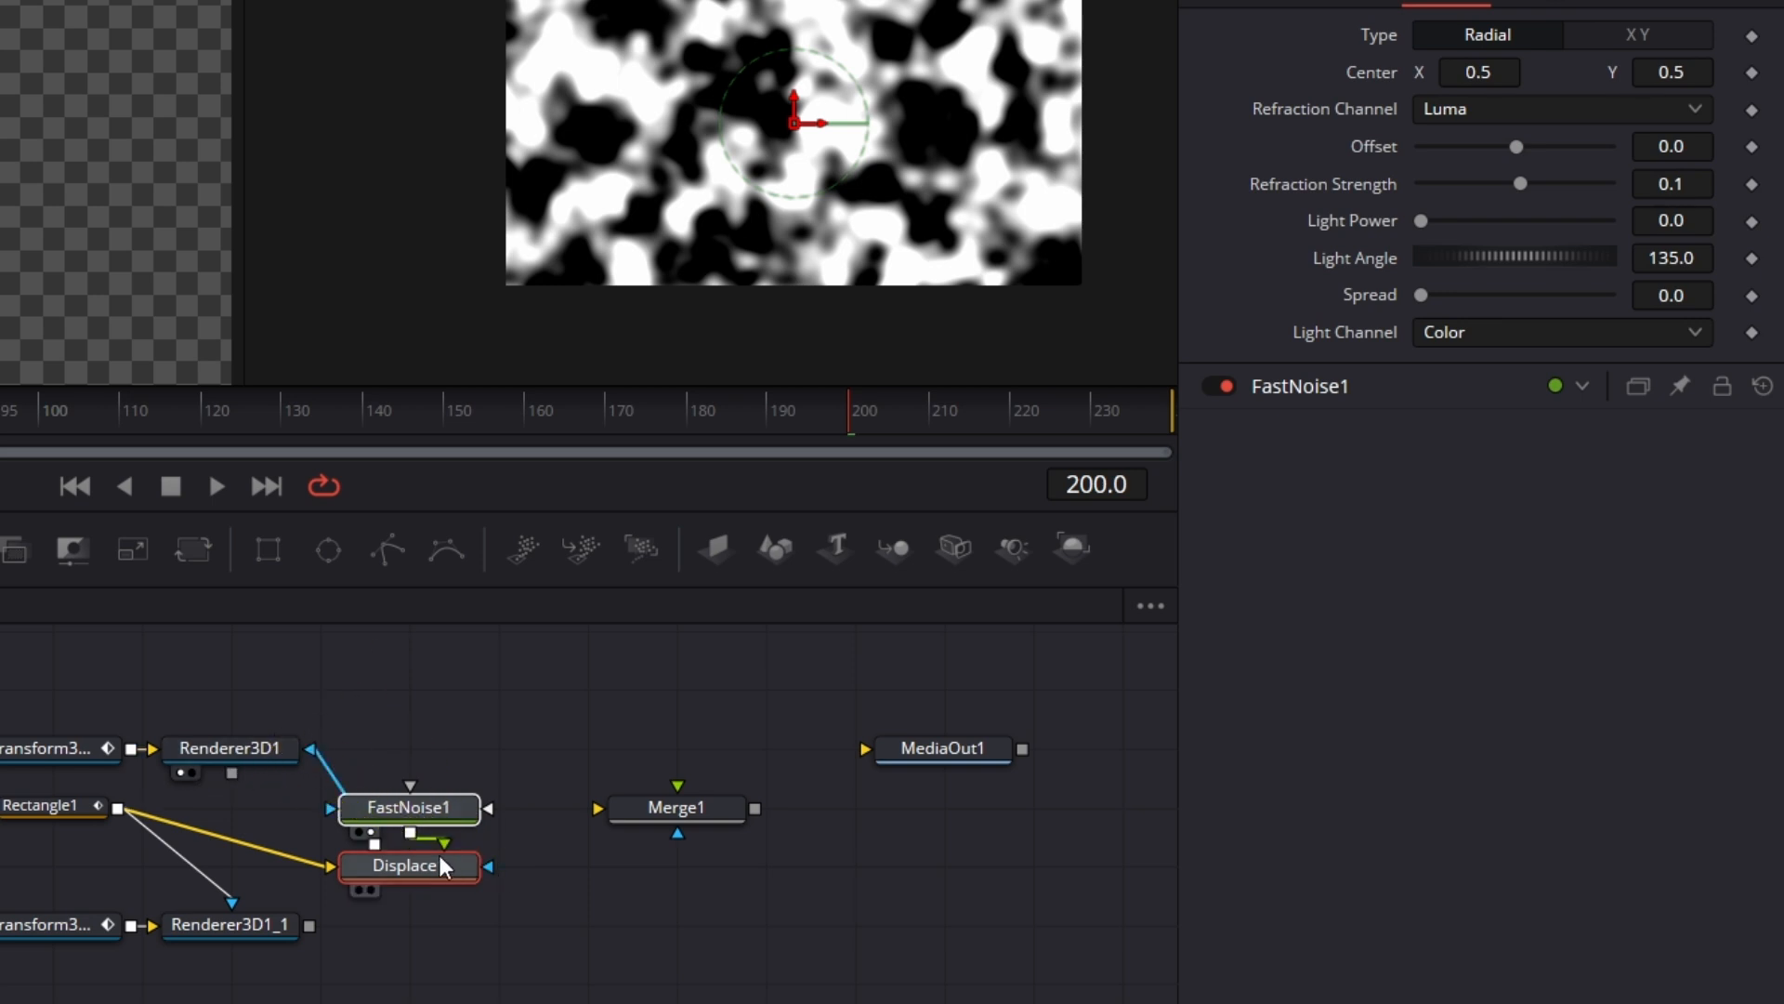
left_click_drag(373, 843, 232, 903)
Spread the two text chains apart, arrange Rectangle1, FastNoise1 and Displace1 between them, and move Merge1 closer to the renderers
left_click_drag(65, 812, 2, 810)
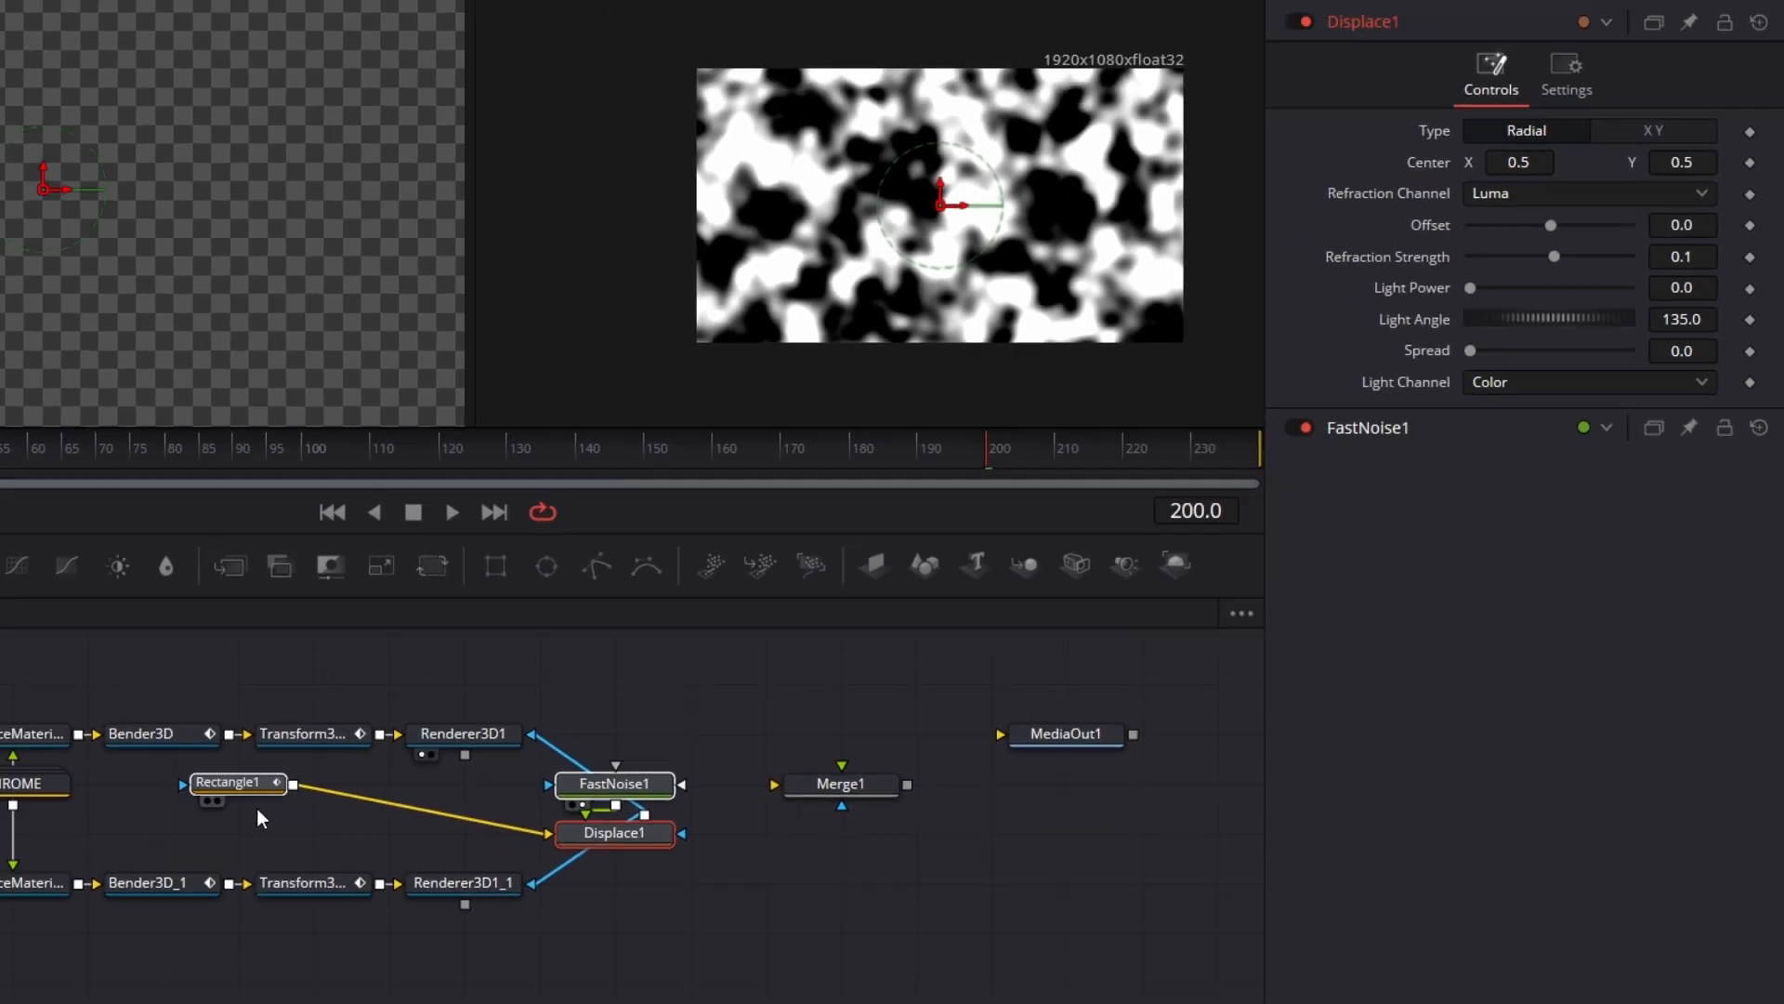
left_click(238, 784)
left_click_drag(176, 673, 727, 675)
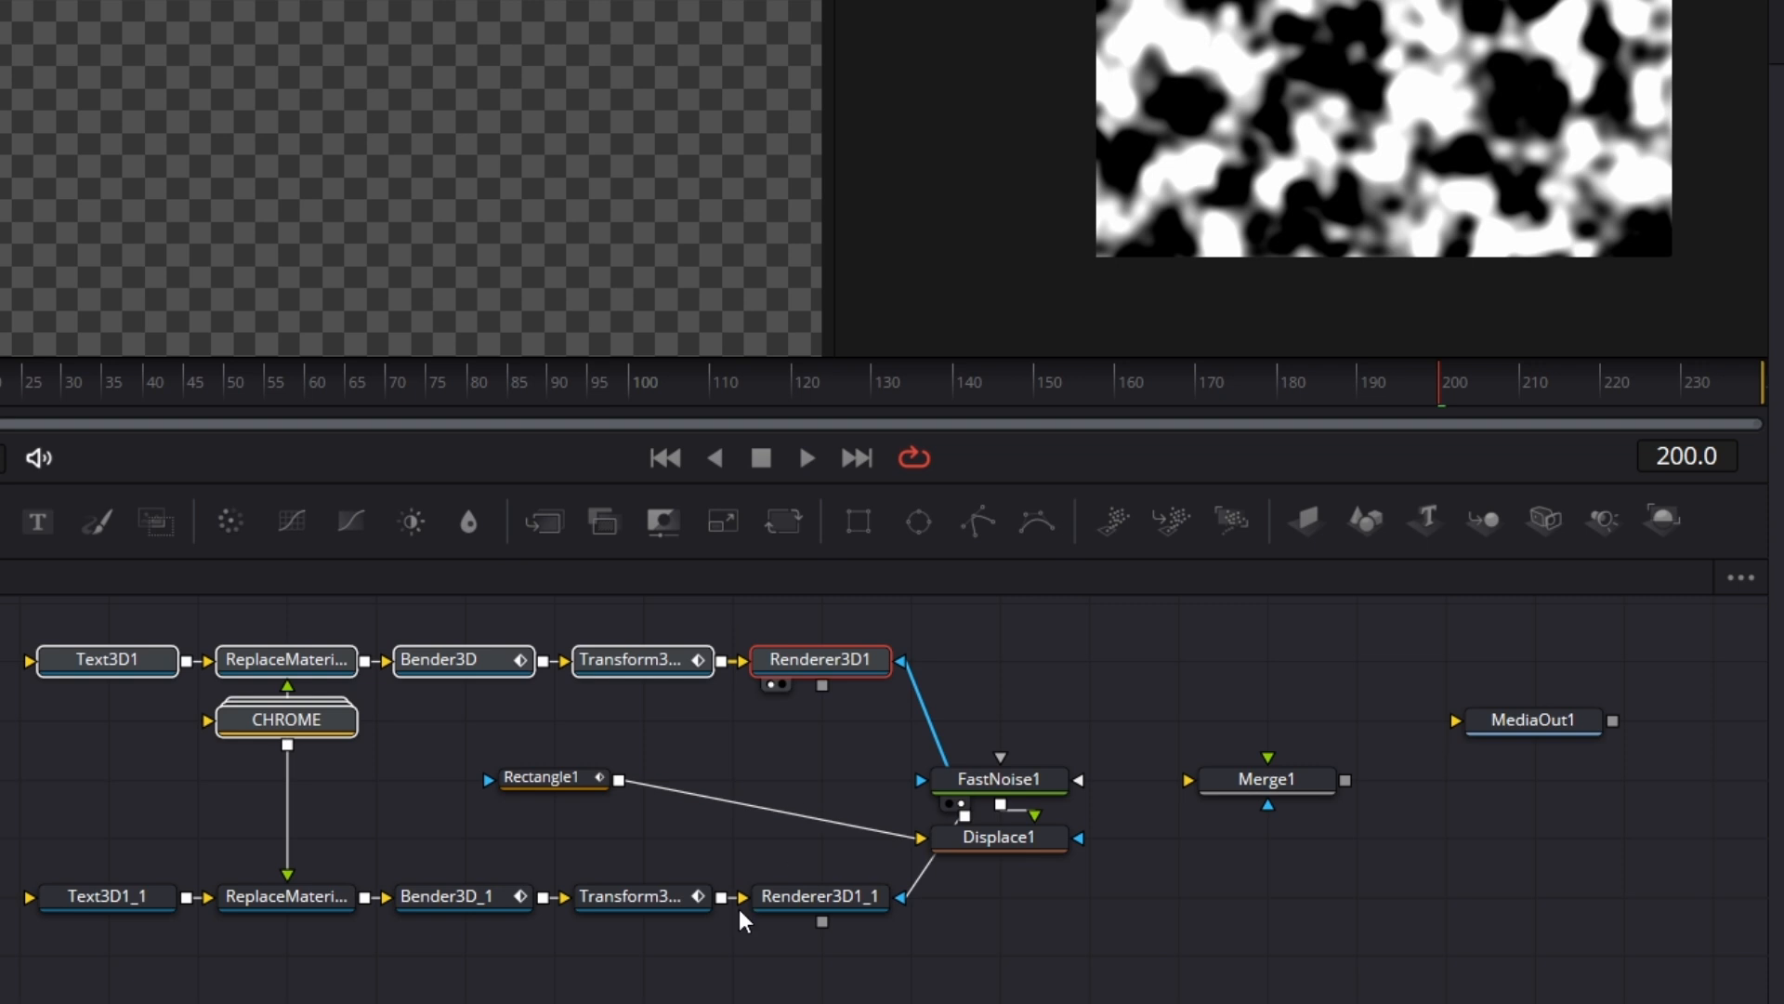
left_click_drag(1081, 755, 755, 796)
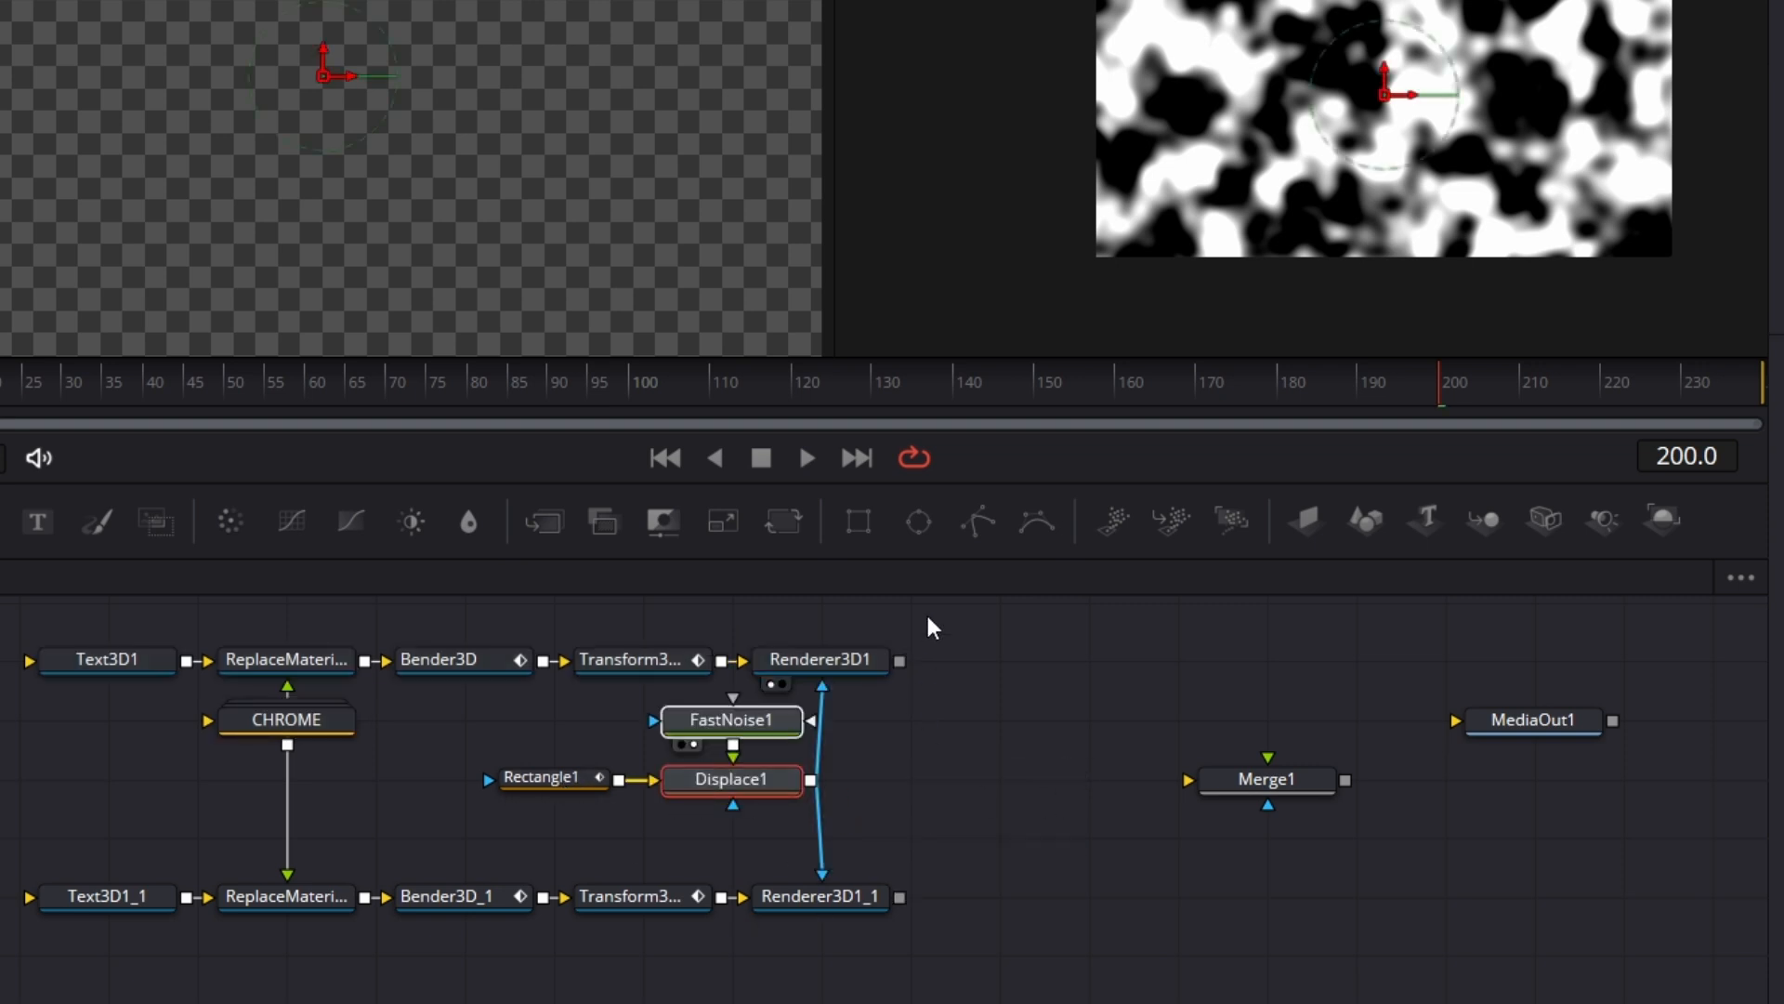
left_click_drag(1306, 785, 1038, 785)
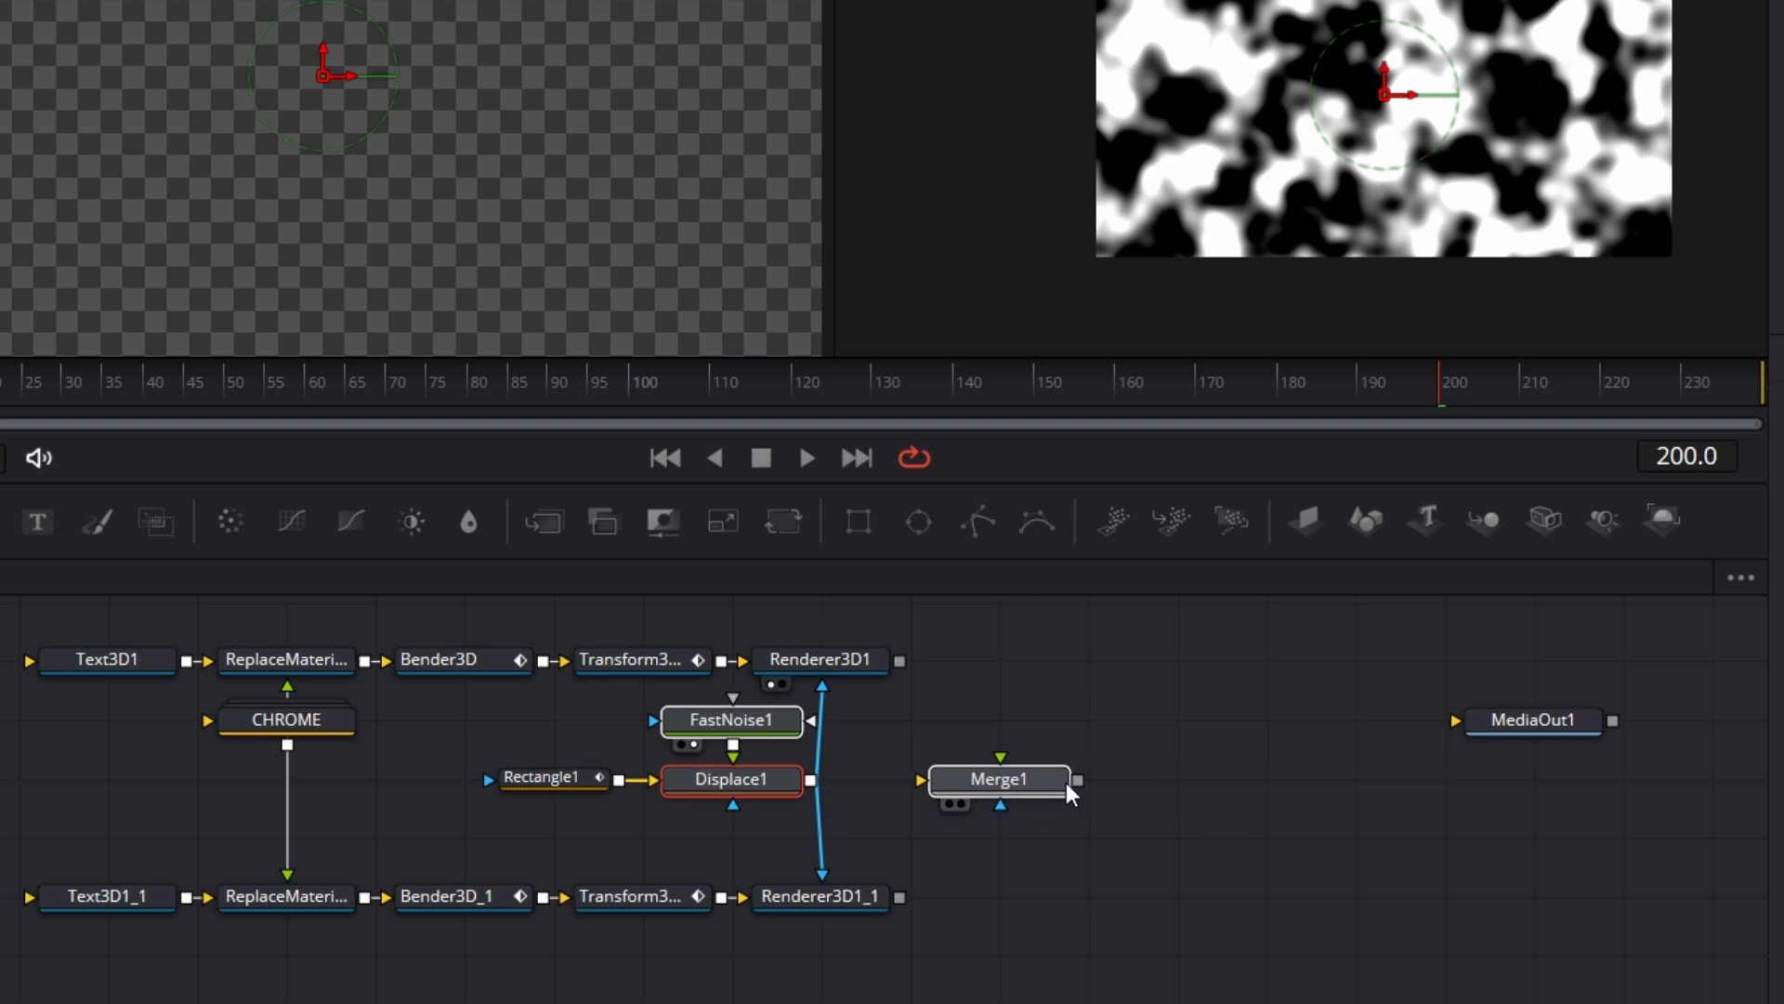
Connect Renderer3D1 as background and Renderer3D1_1 as foreground of Merge1, and view Merge1 alongside Displace1
left_click_drag(902, 665, 1043, 796)
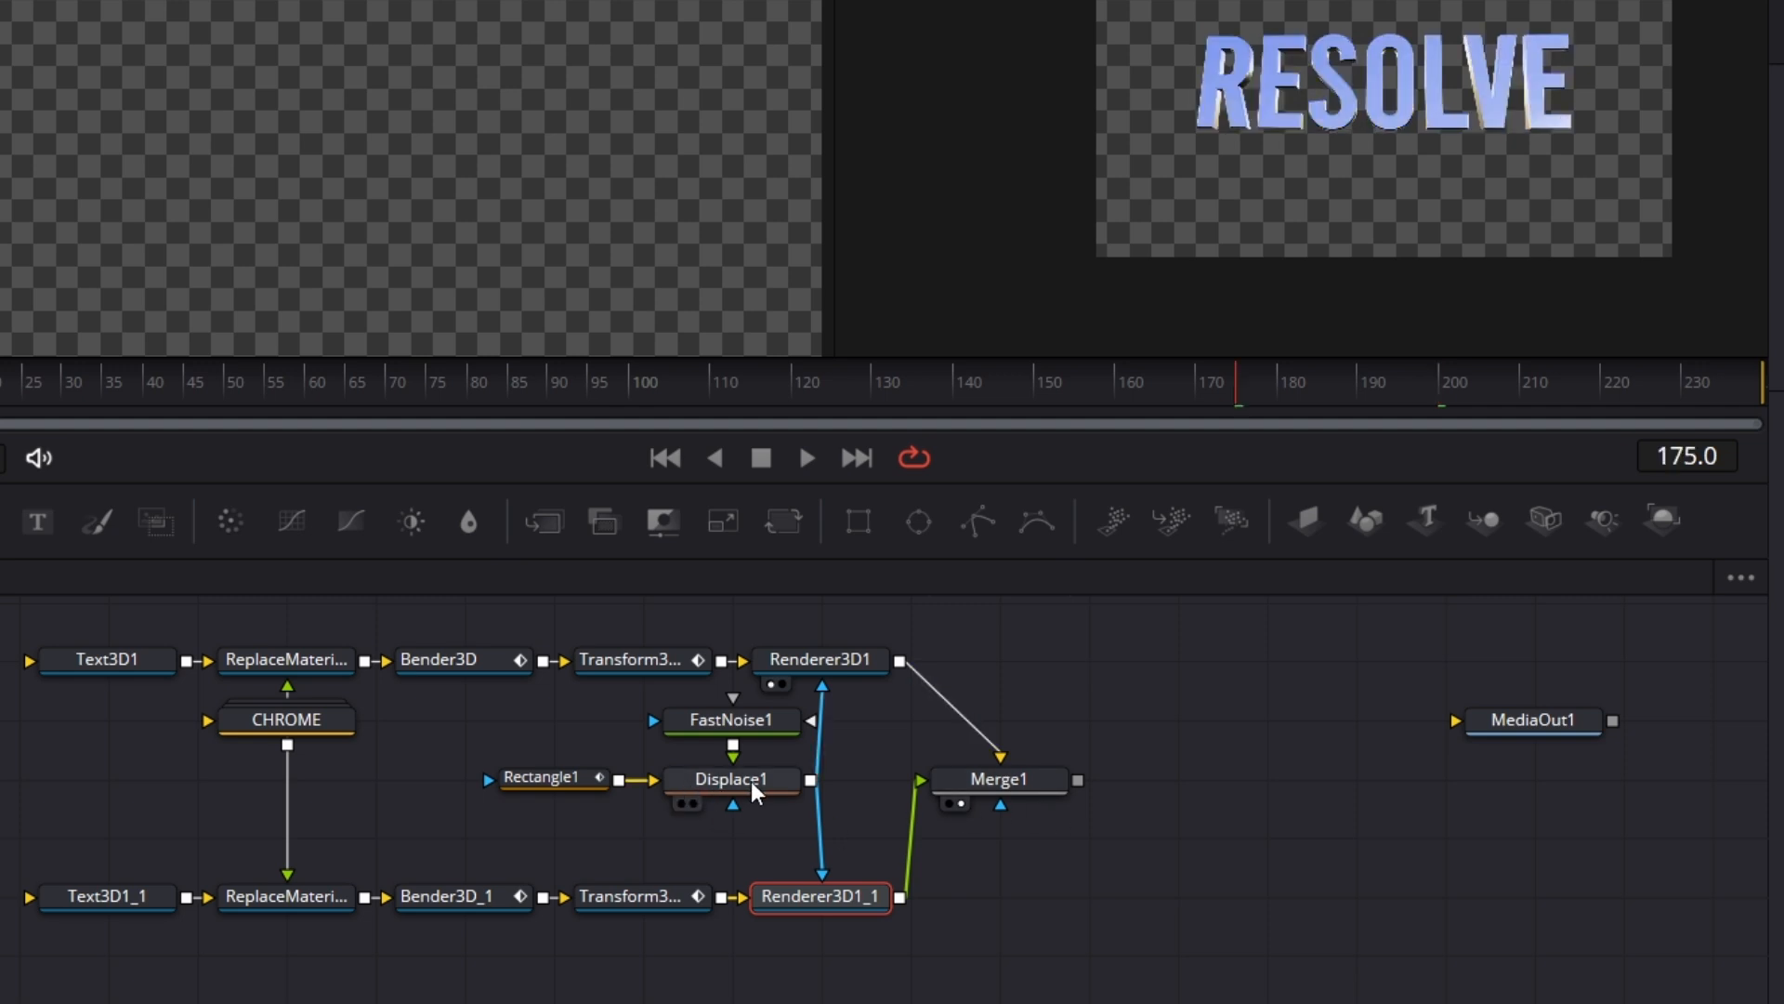
left_click_drag(755, 792, 439, 109)
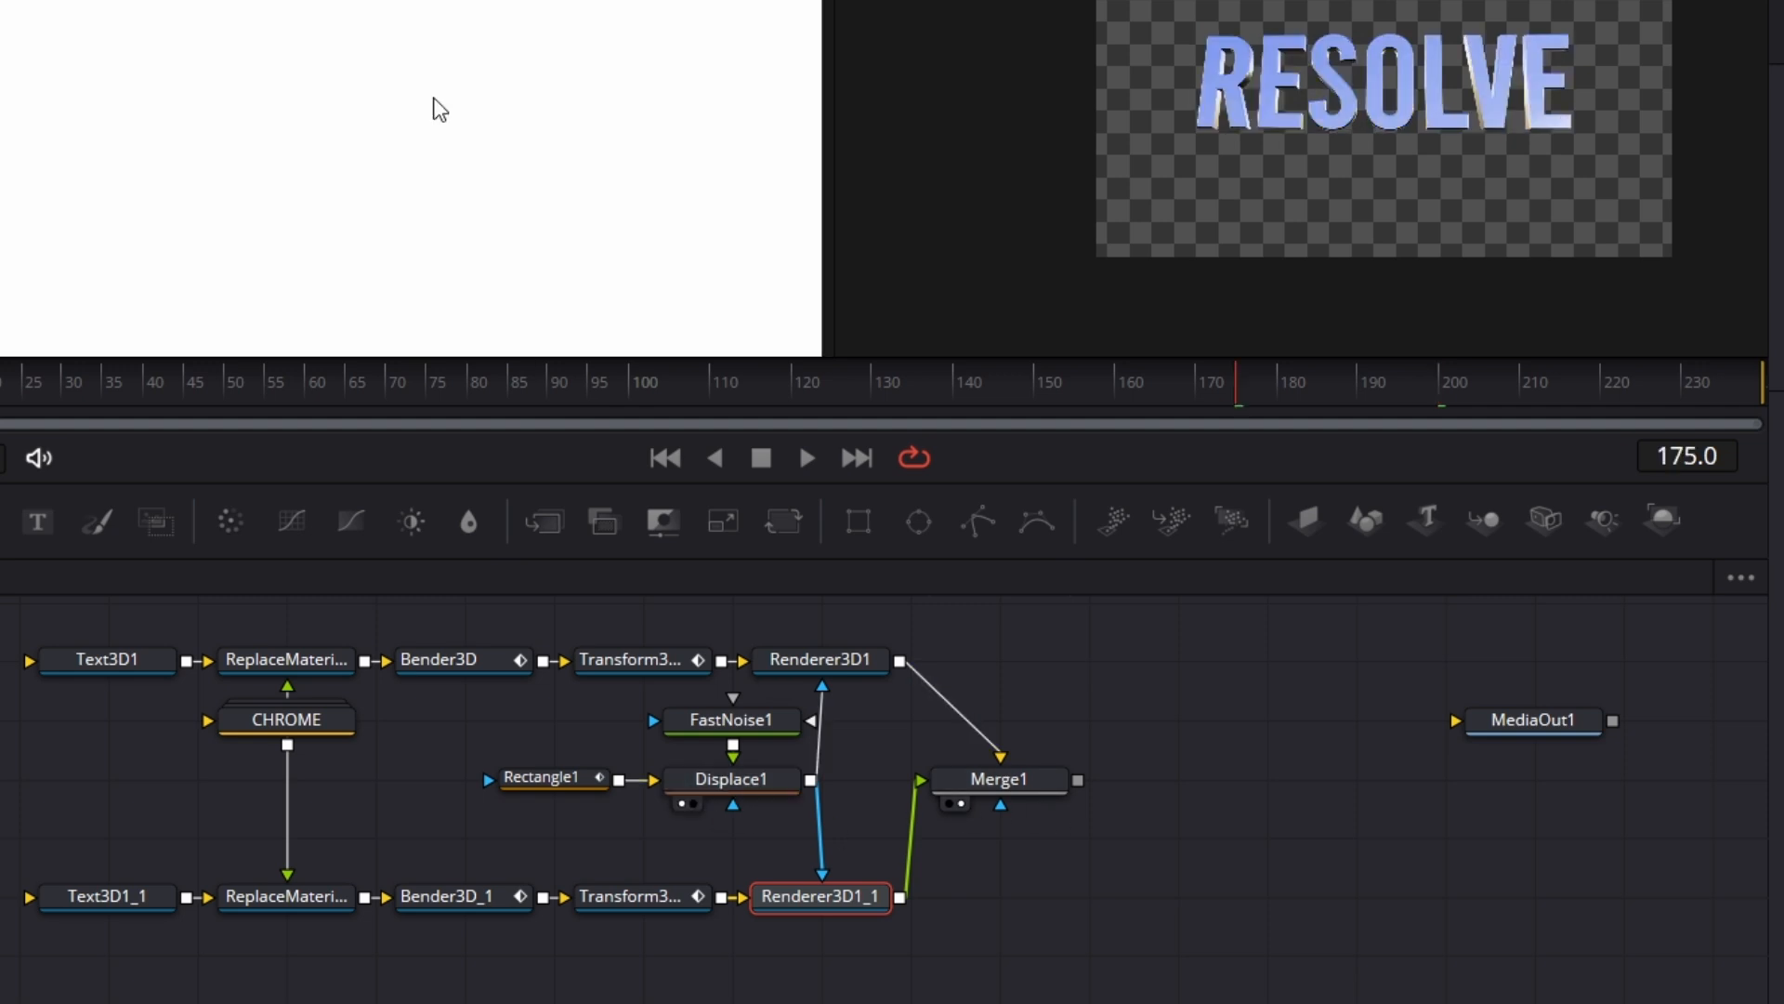
Set Displace1's Offset to -0.5 and its Refraction Strength to about 1.49
left_click(755, 788)
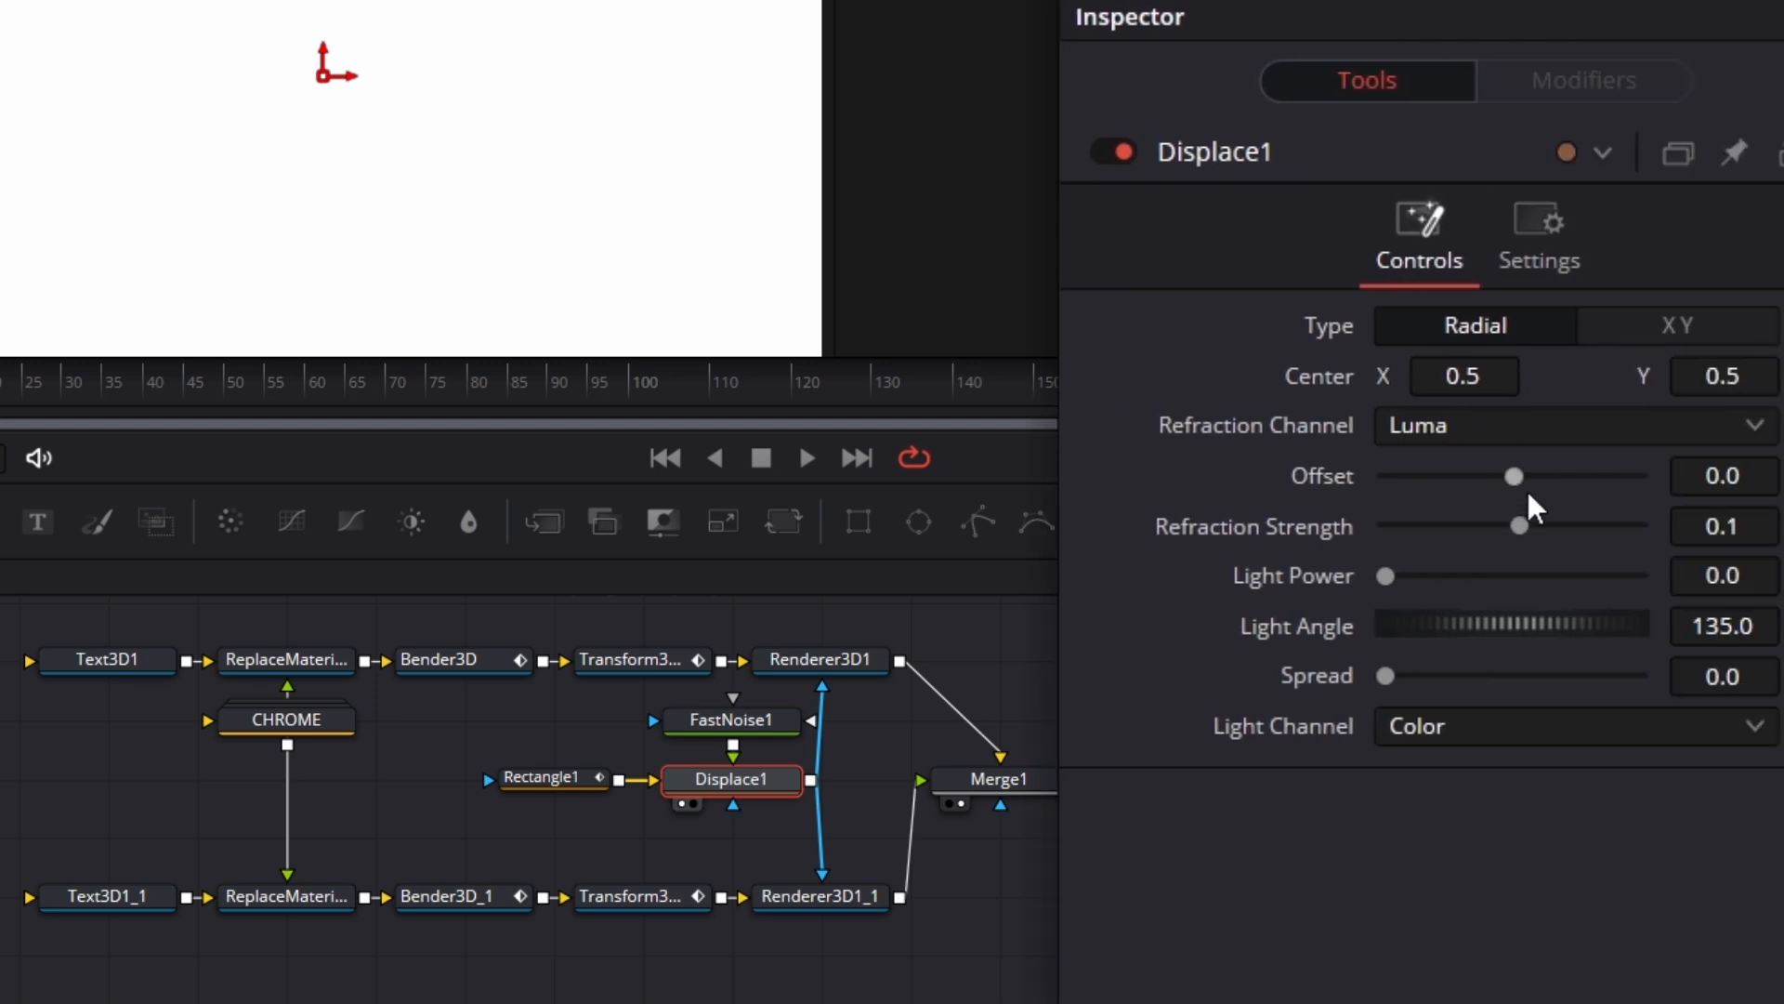
left_click_drag(1401, 526, 1438, 533)
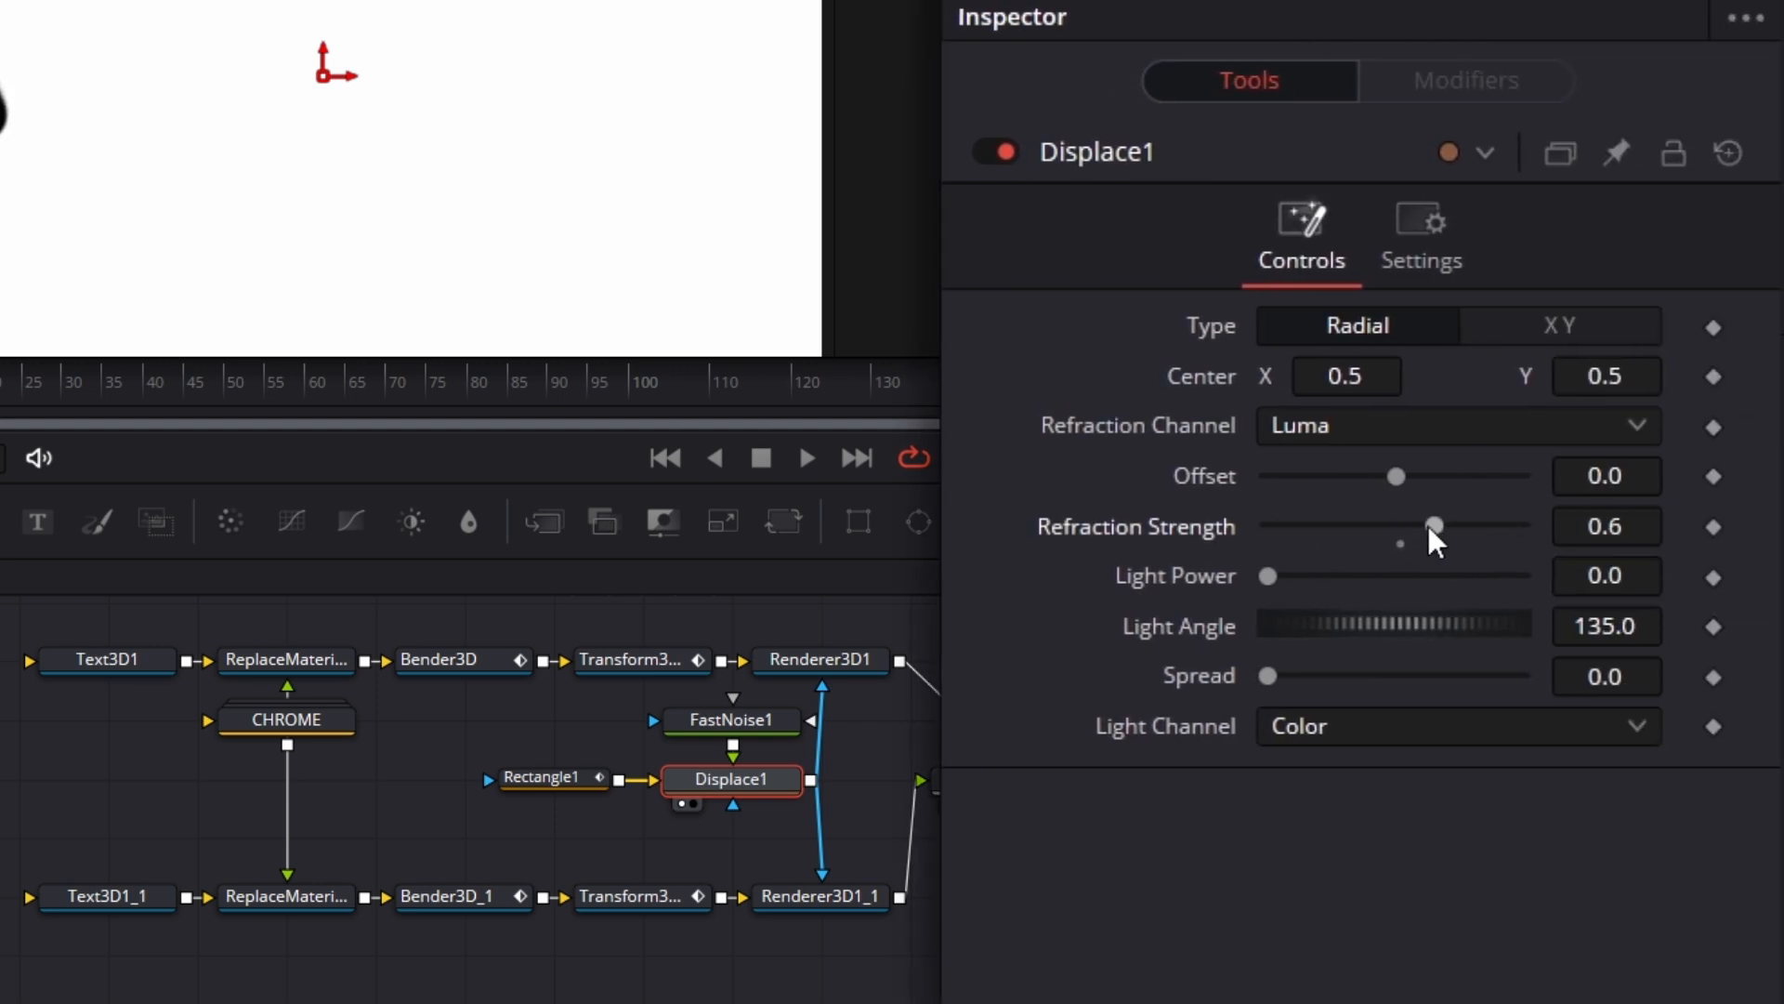
left_click_drag(1396, 478, 1268, 475)
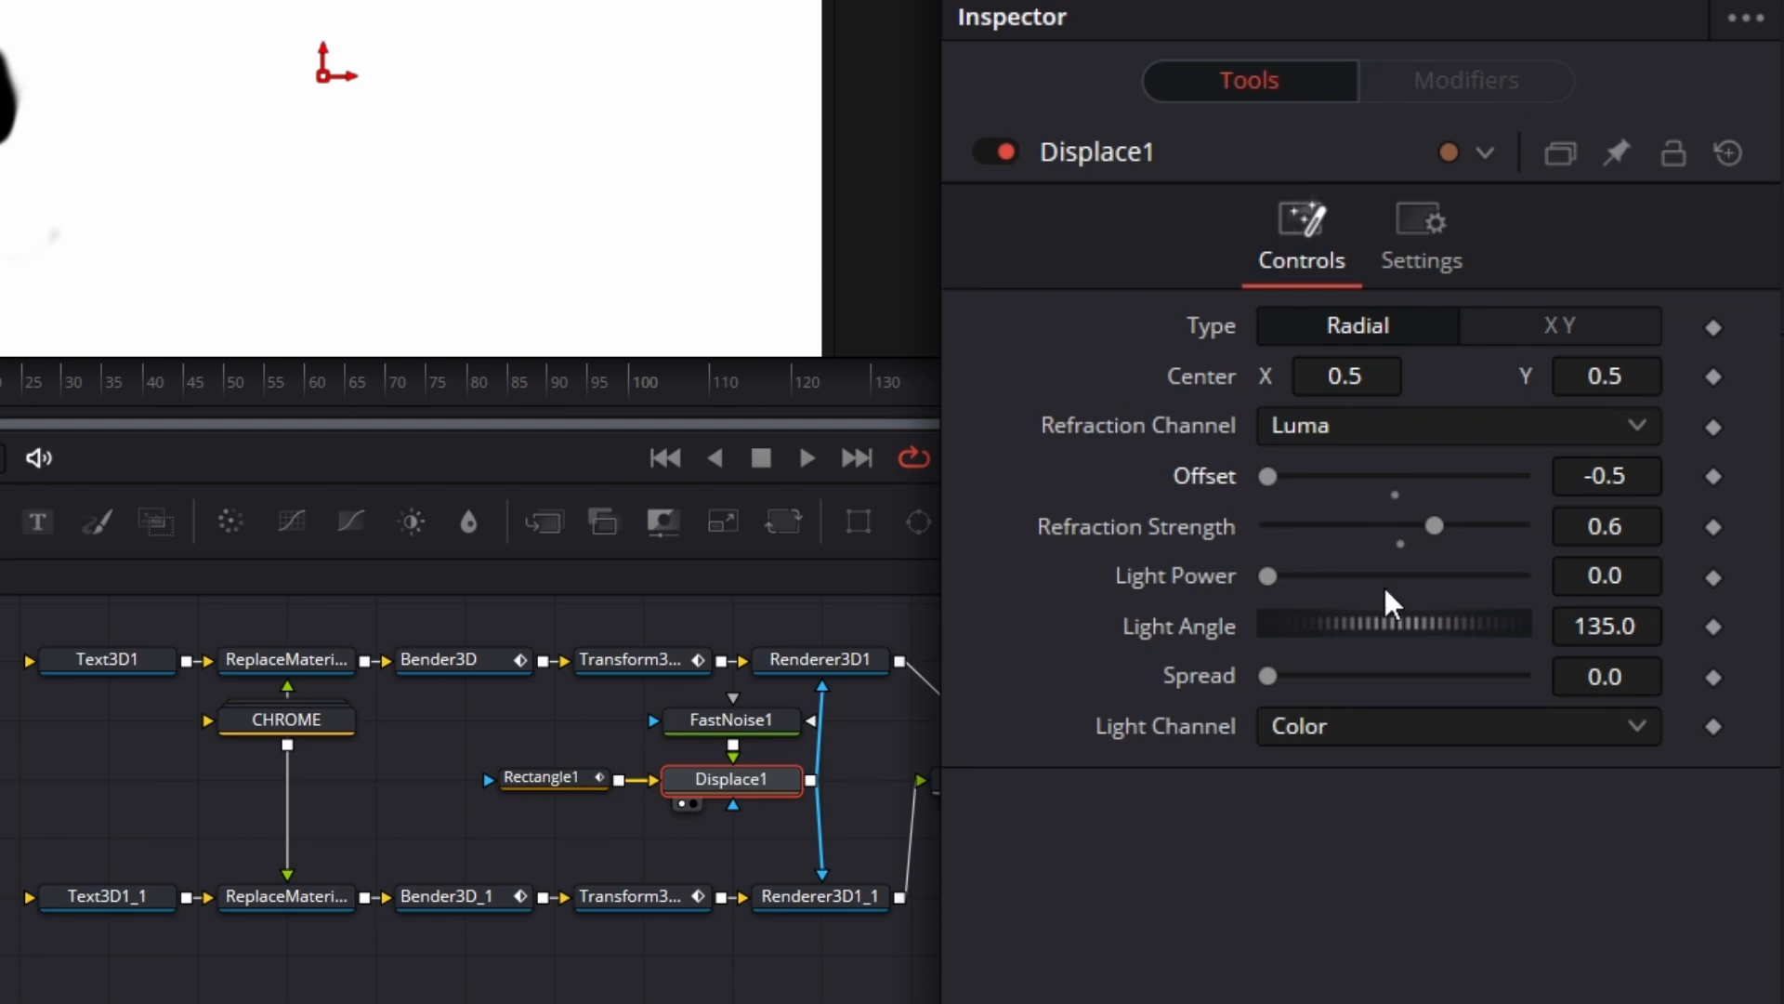
left_click_drag(1441, 539, 1500, 558)
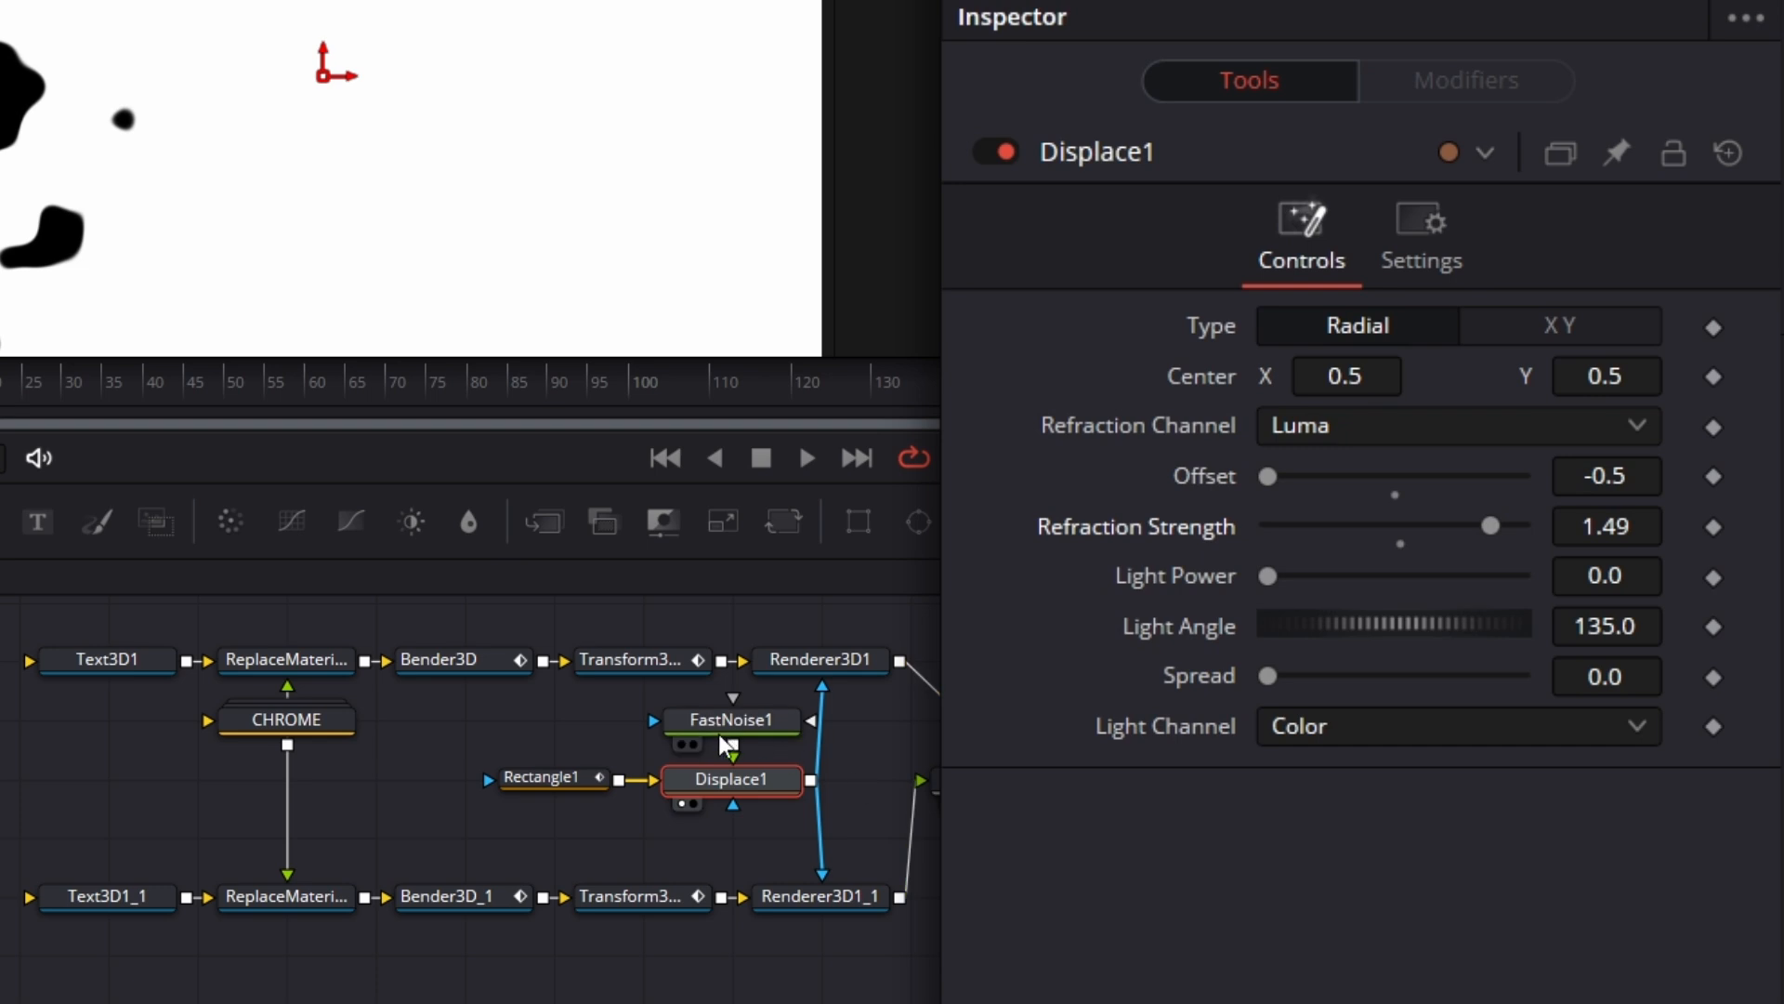
Increase Rectangle1's Soft Edge and reduce Displace1's Refraction Strength to about 0.67
left_click(554, 779)
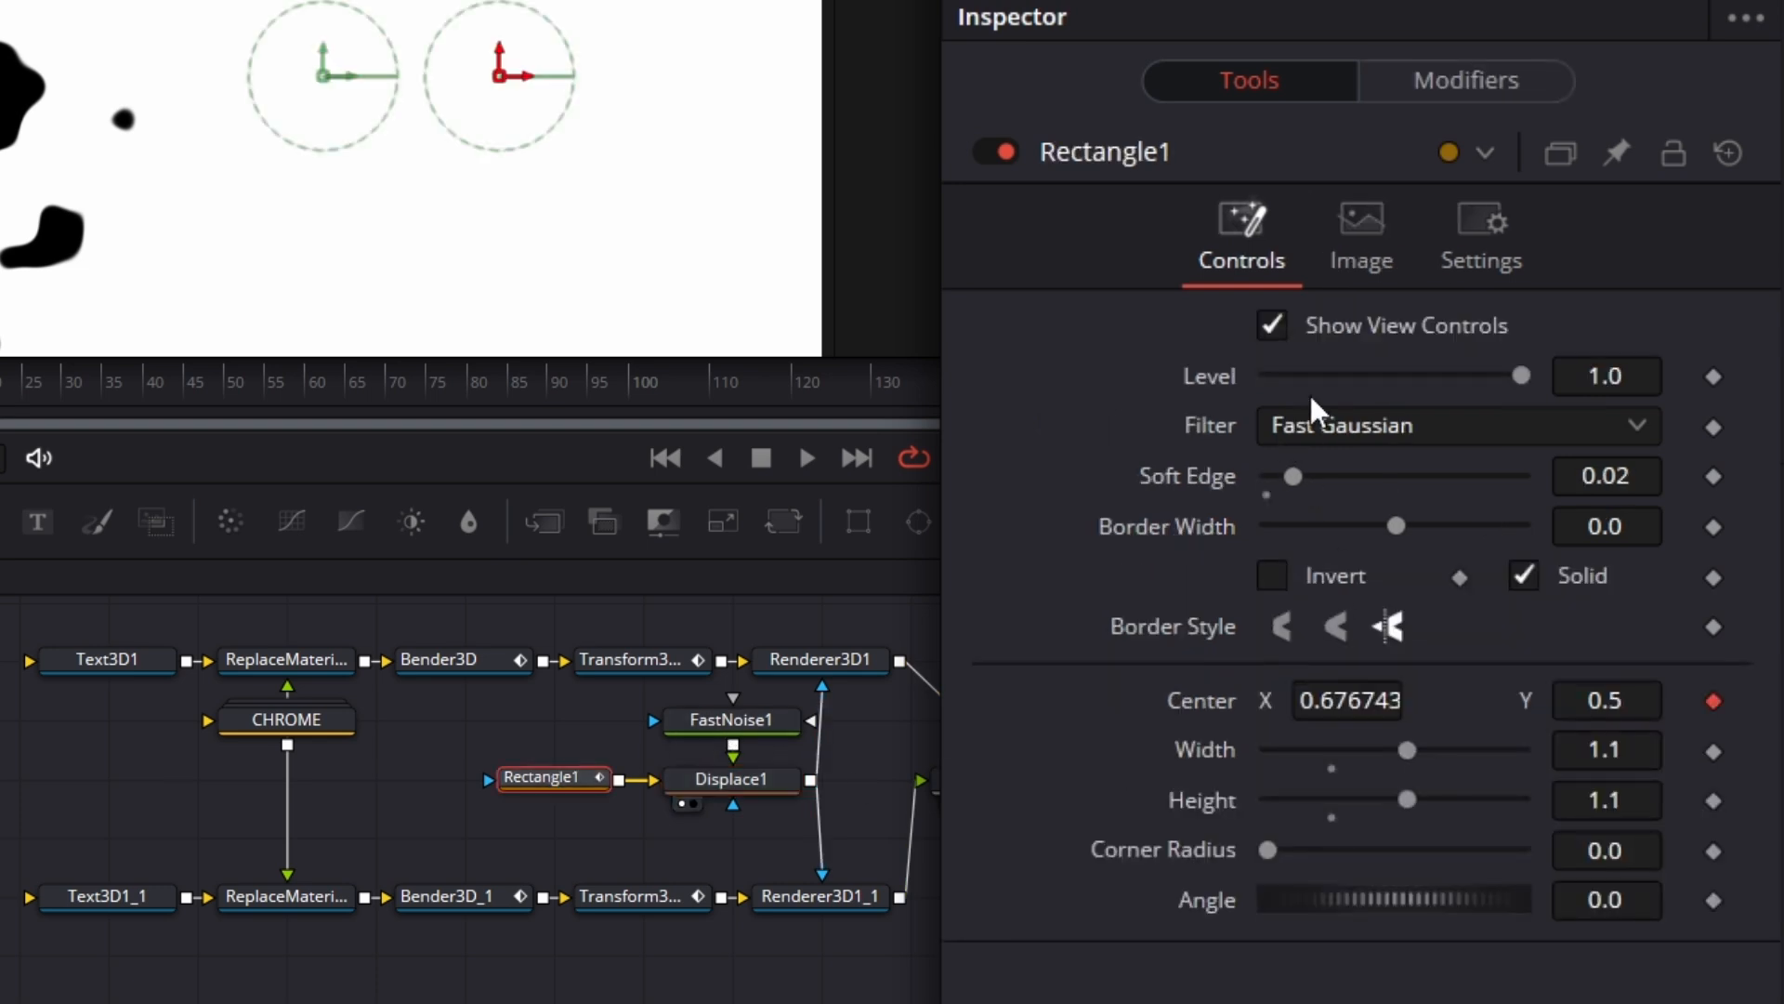
left_click_drag(1618, 479, 1661, 478)
left_click(741, 788)
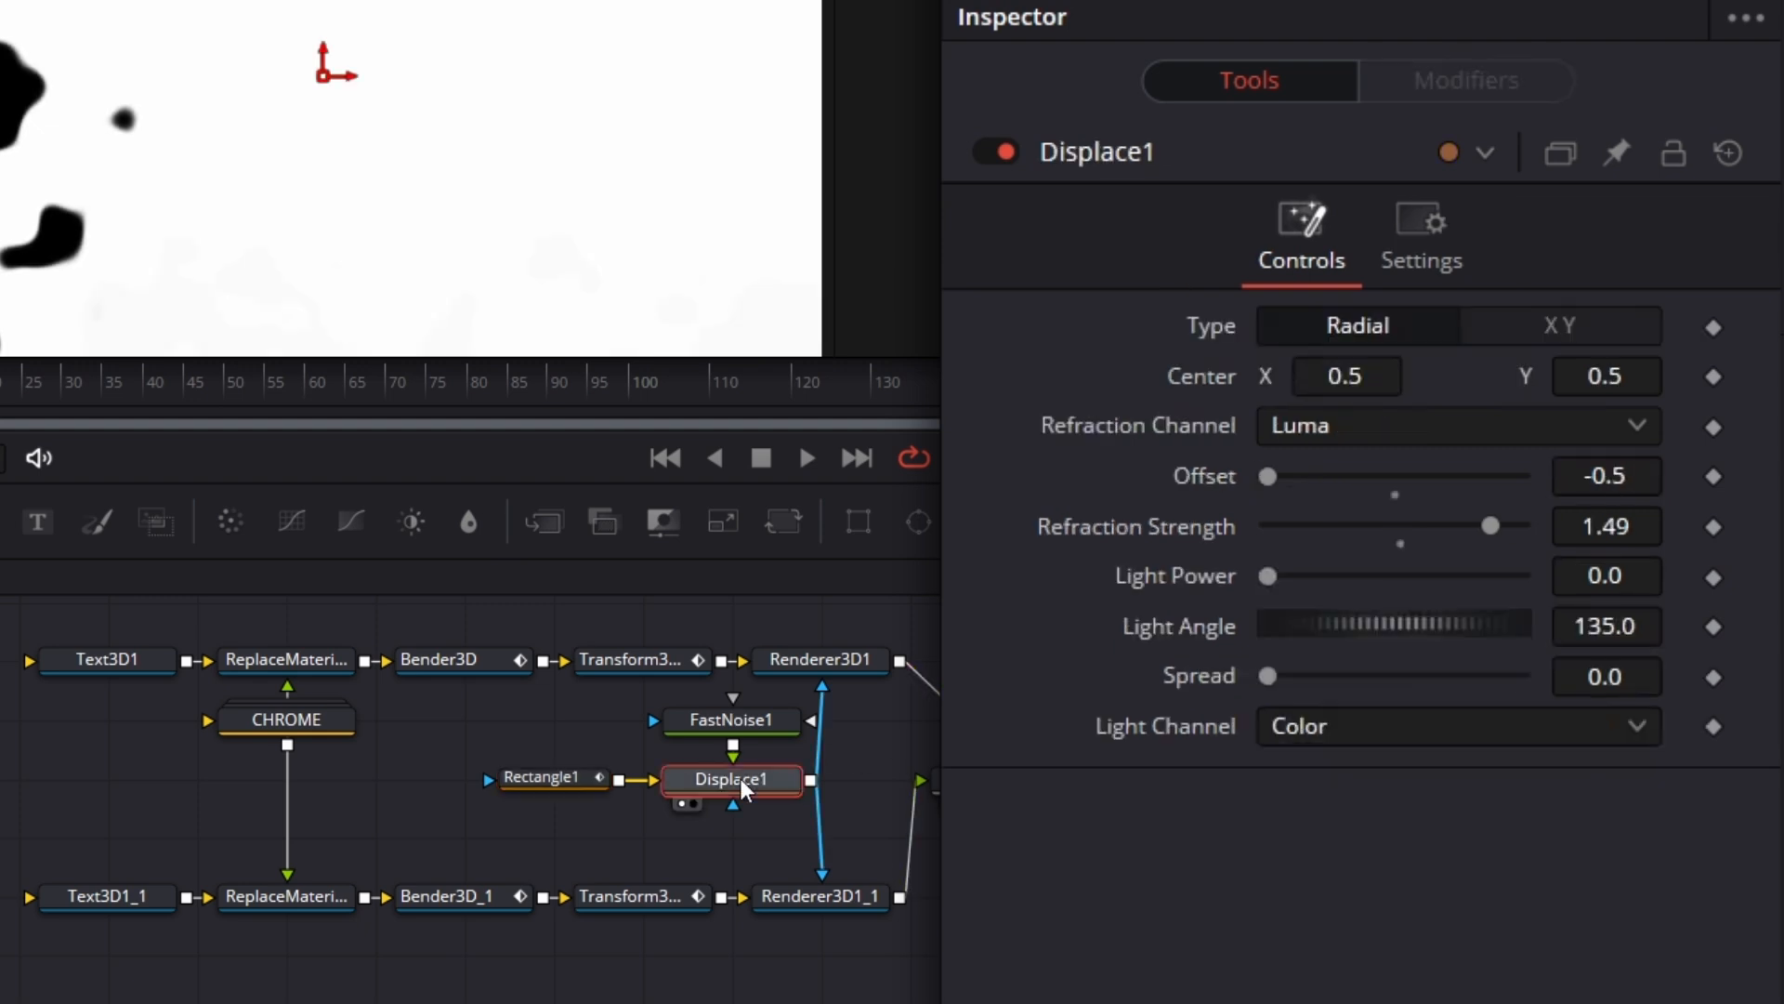
left_click_drag(1489, 537, 1442, 537)
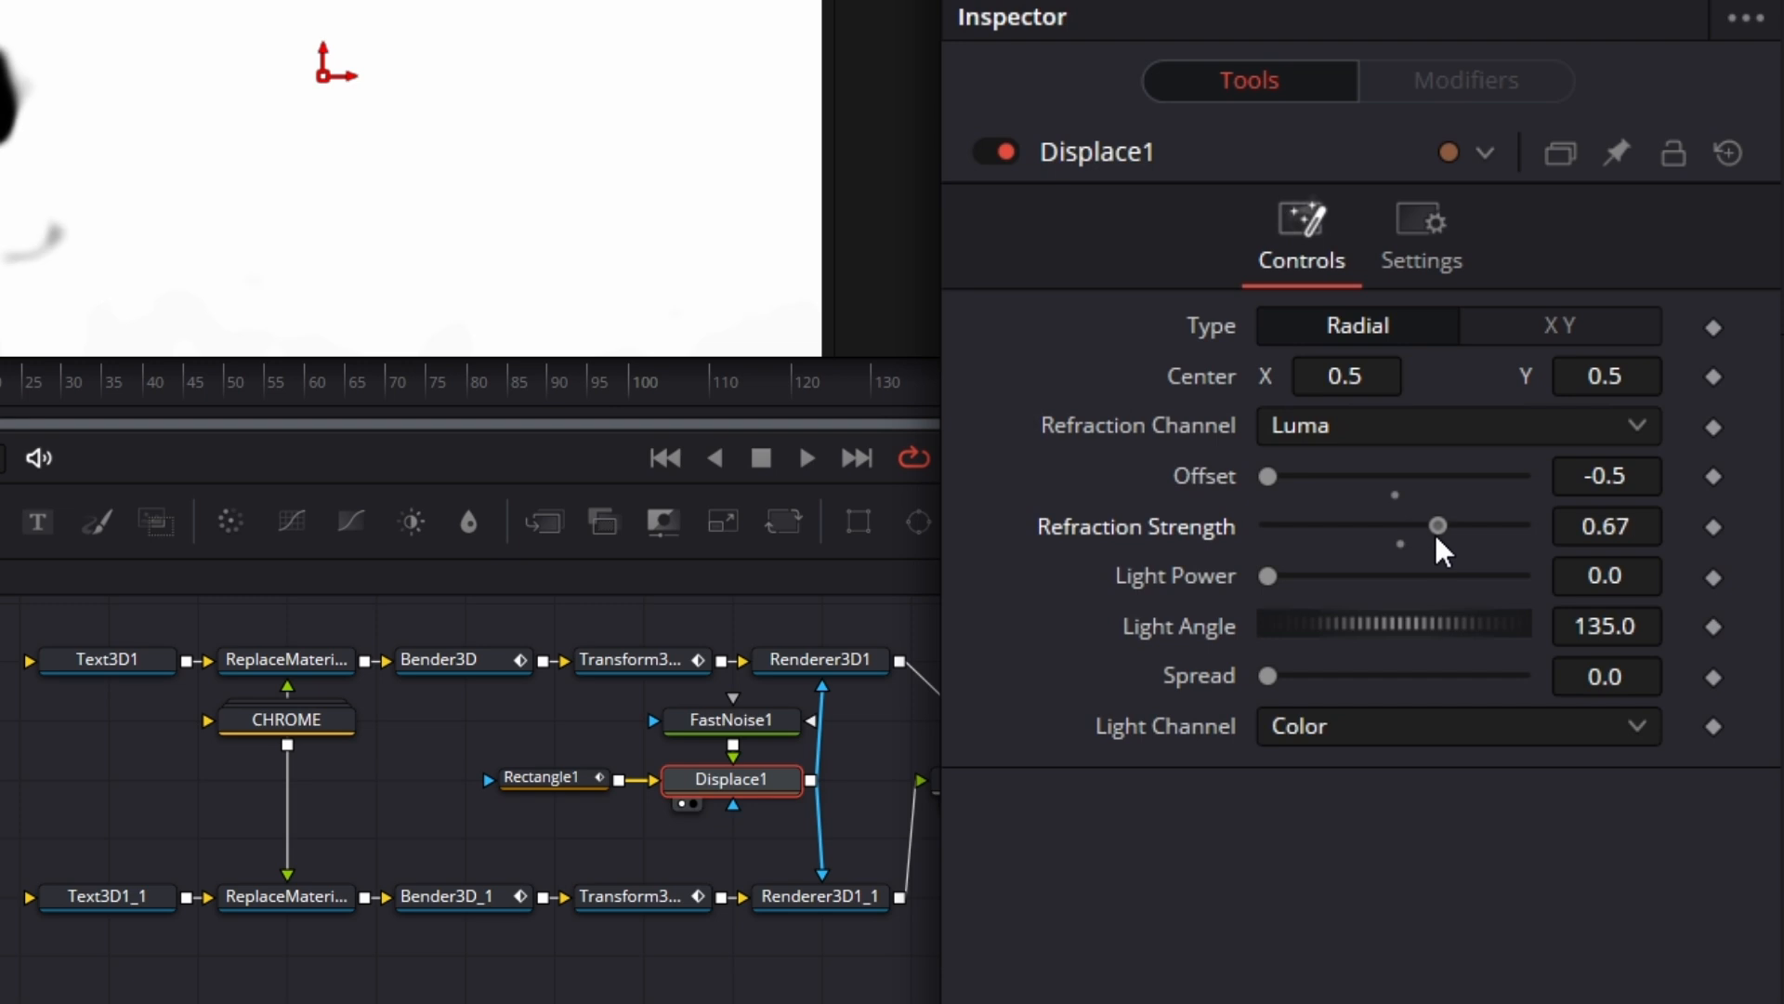
left_click(1629, 526)
key("BackSpace")
key("BackSpace")
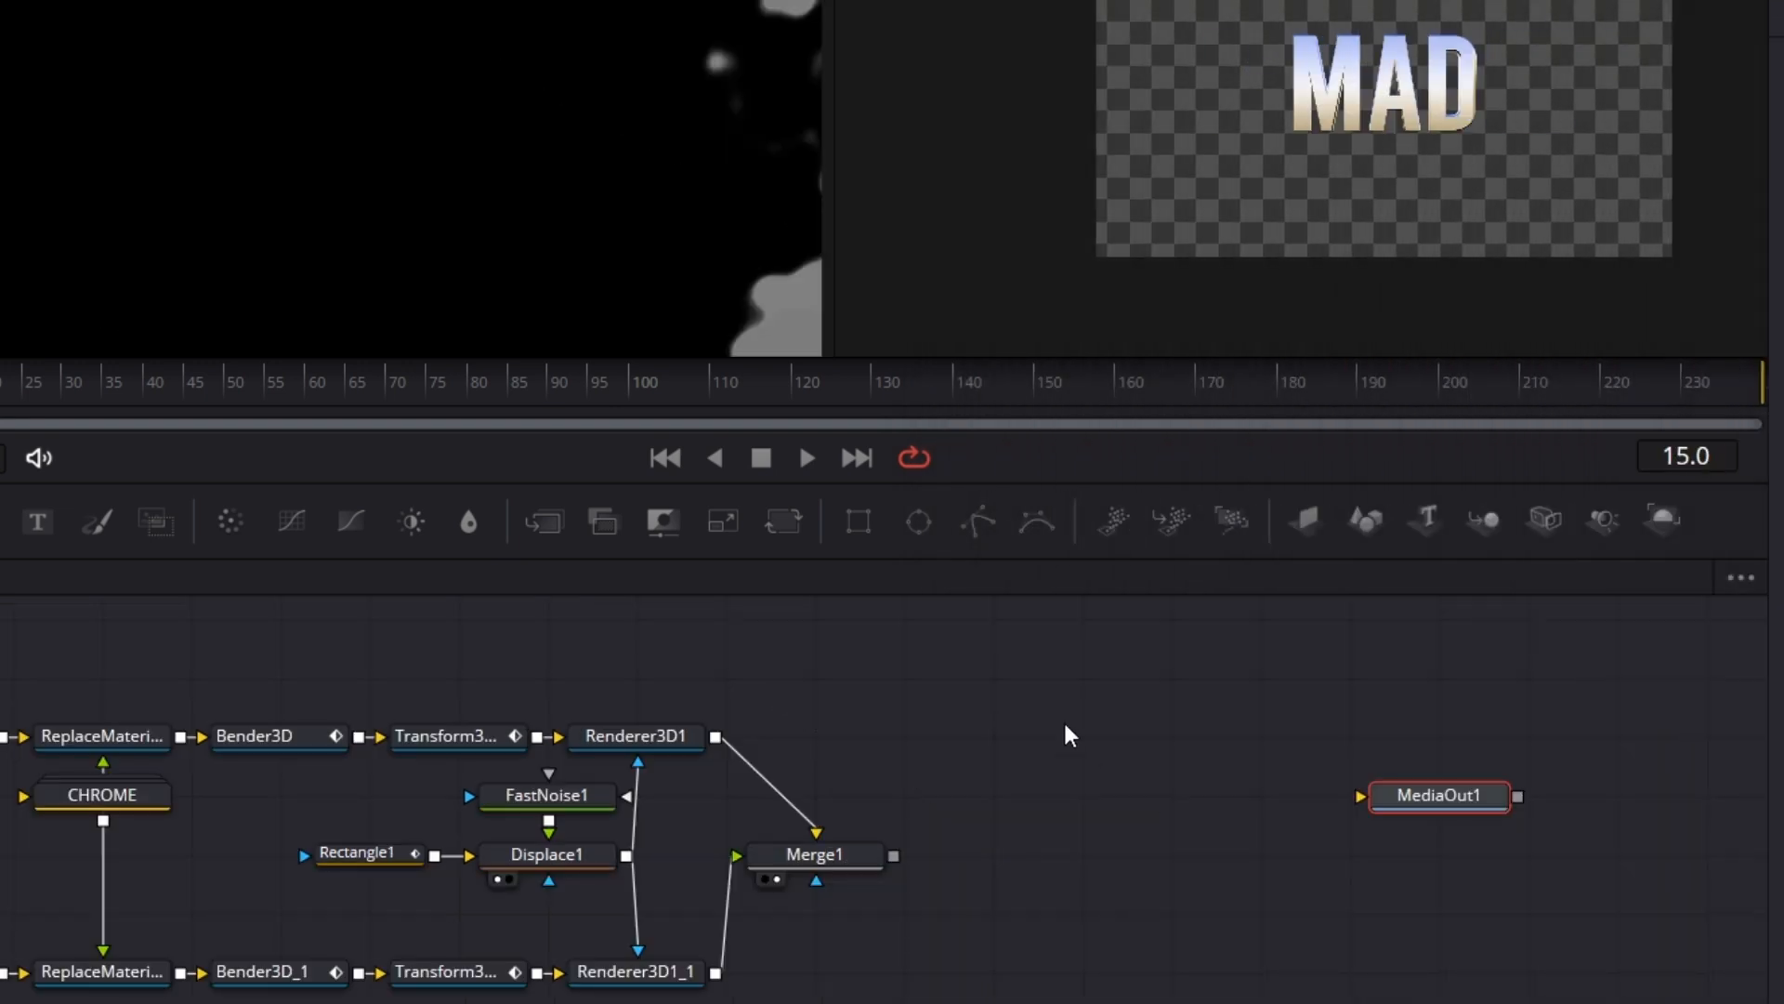
Add a Transform node and a Merge node above the renderers, with the Transform placed directly over the Merge
scroll(1067, 733, "up", 2)
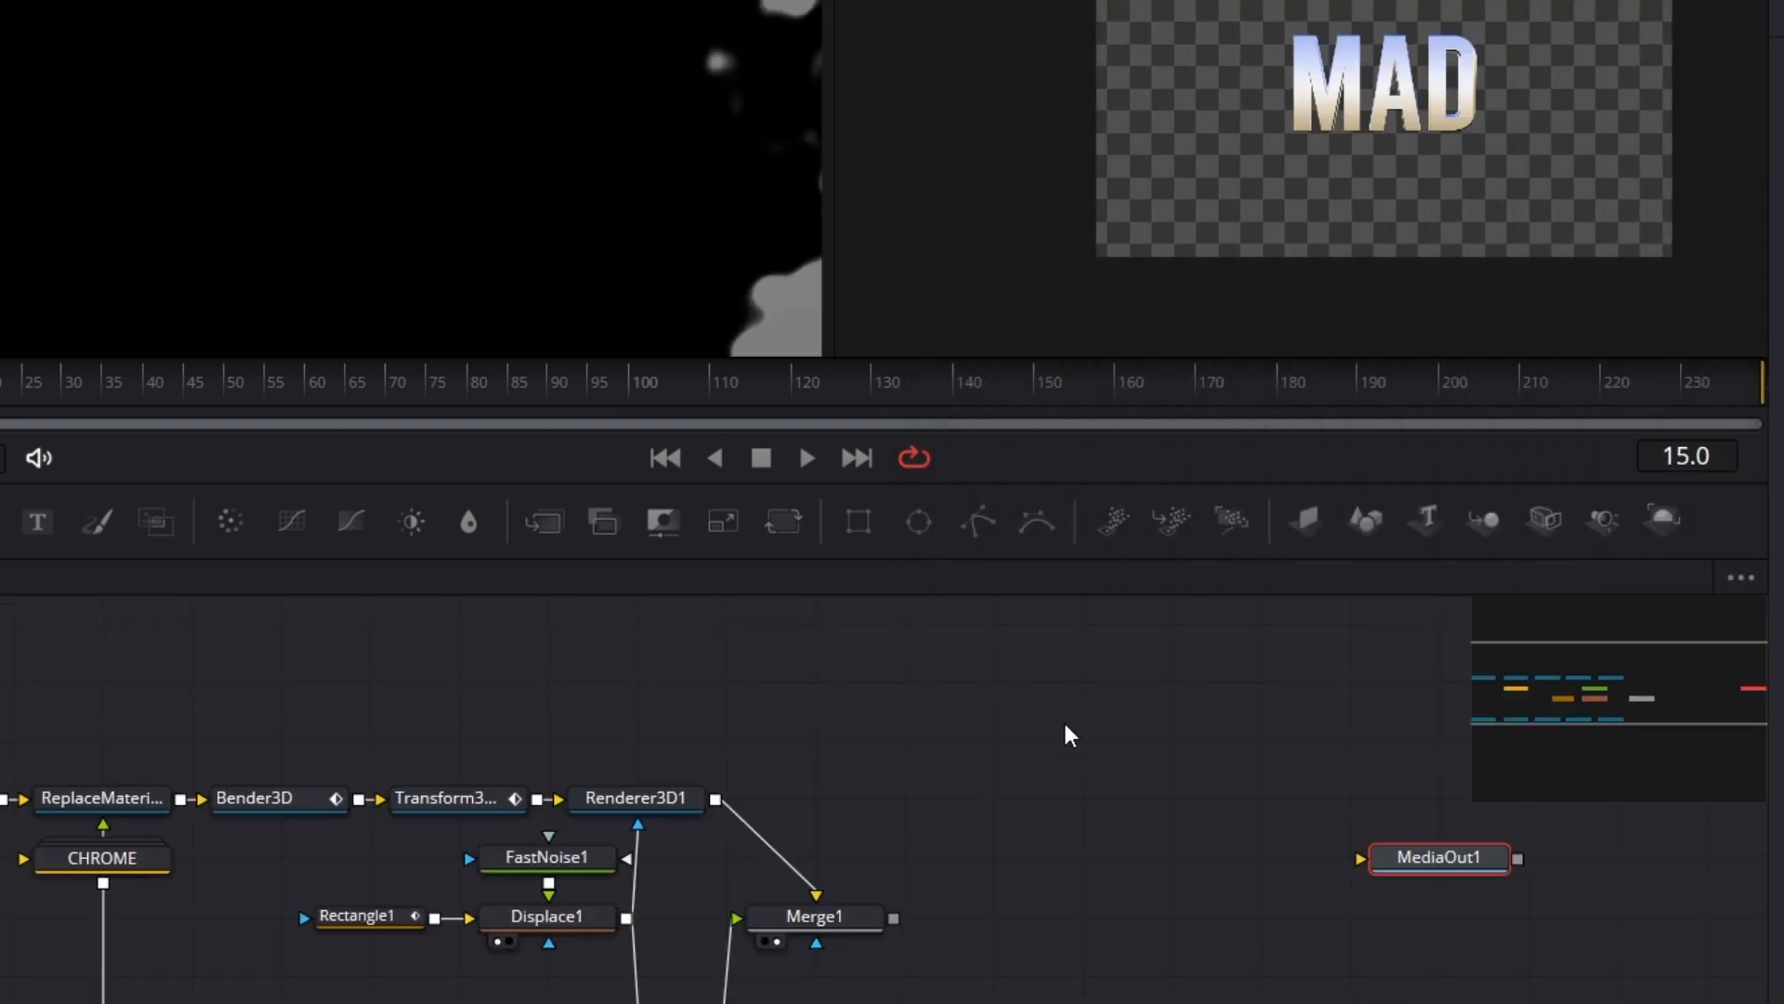
scroll(1066, 733, "down", 1)
left_click_drag(777, 532, 806, 641)
scroll(991, 679, "left", 1)
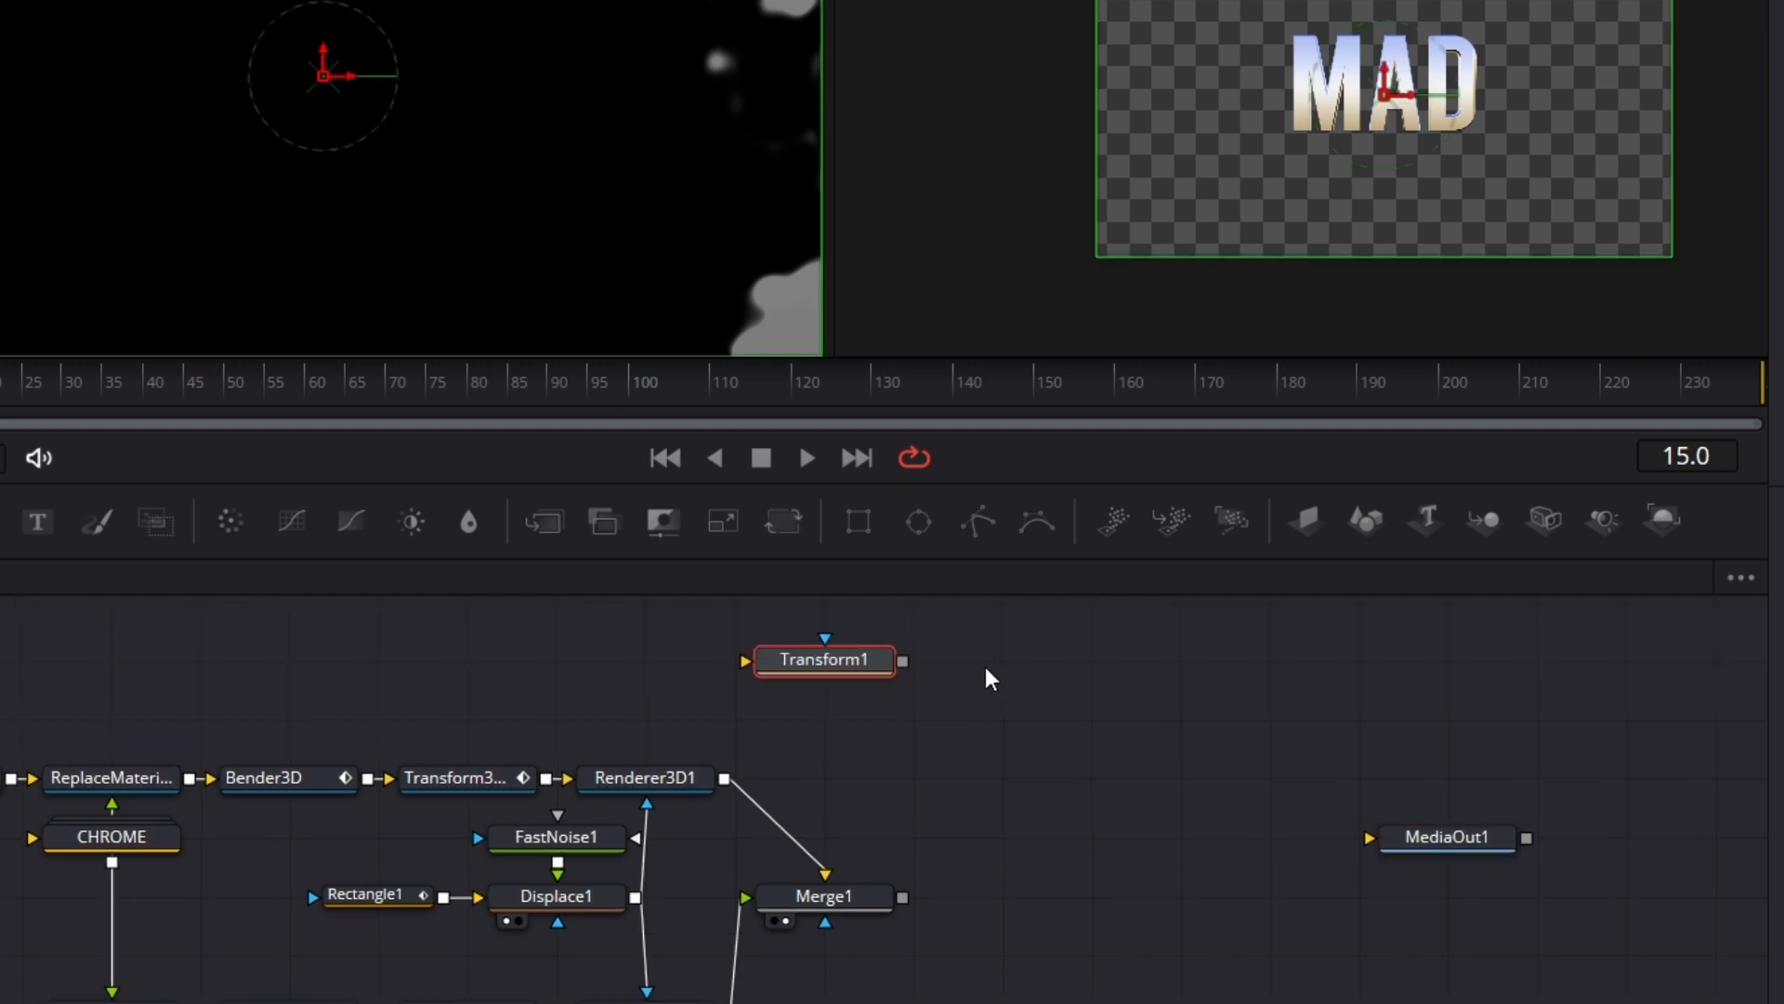
left_click_drag(546, 522, 869, 727)
left_click_drag(990, 611, 878, 669)
left_click(1064, 707)
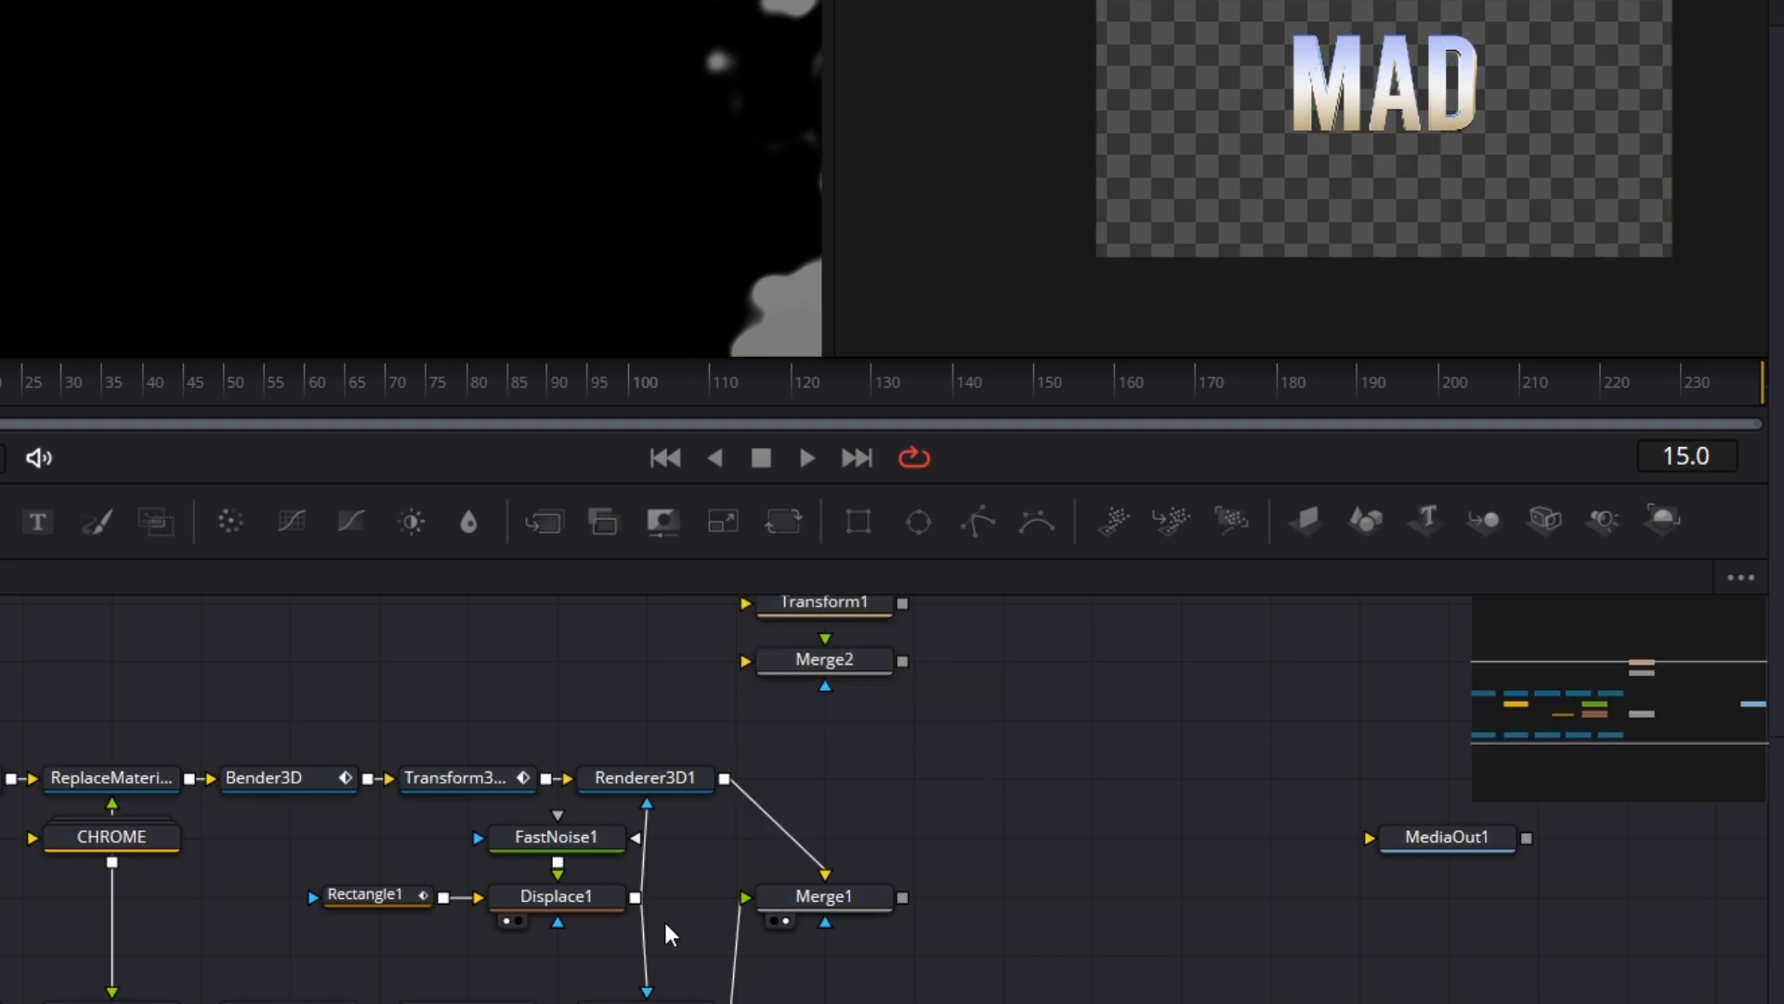
Connect Displace1's output to Transform1 and Merge2's background, and feed Transform1 into Merge2 as foreground
left_click_drag(639, 896, 746, 605)
left_click_drag(638, 895, 751, 670)
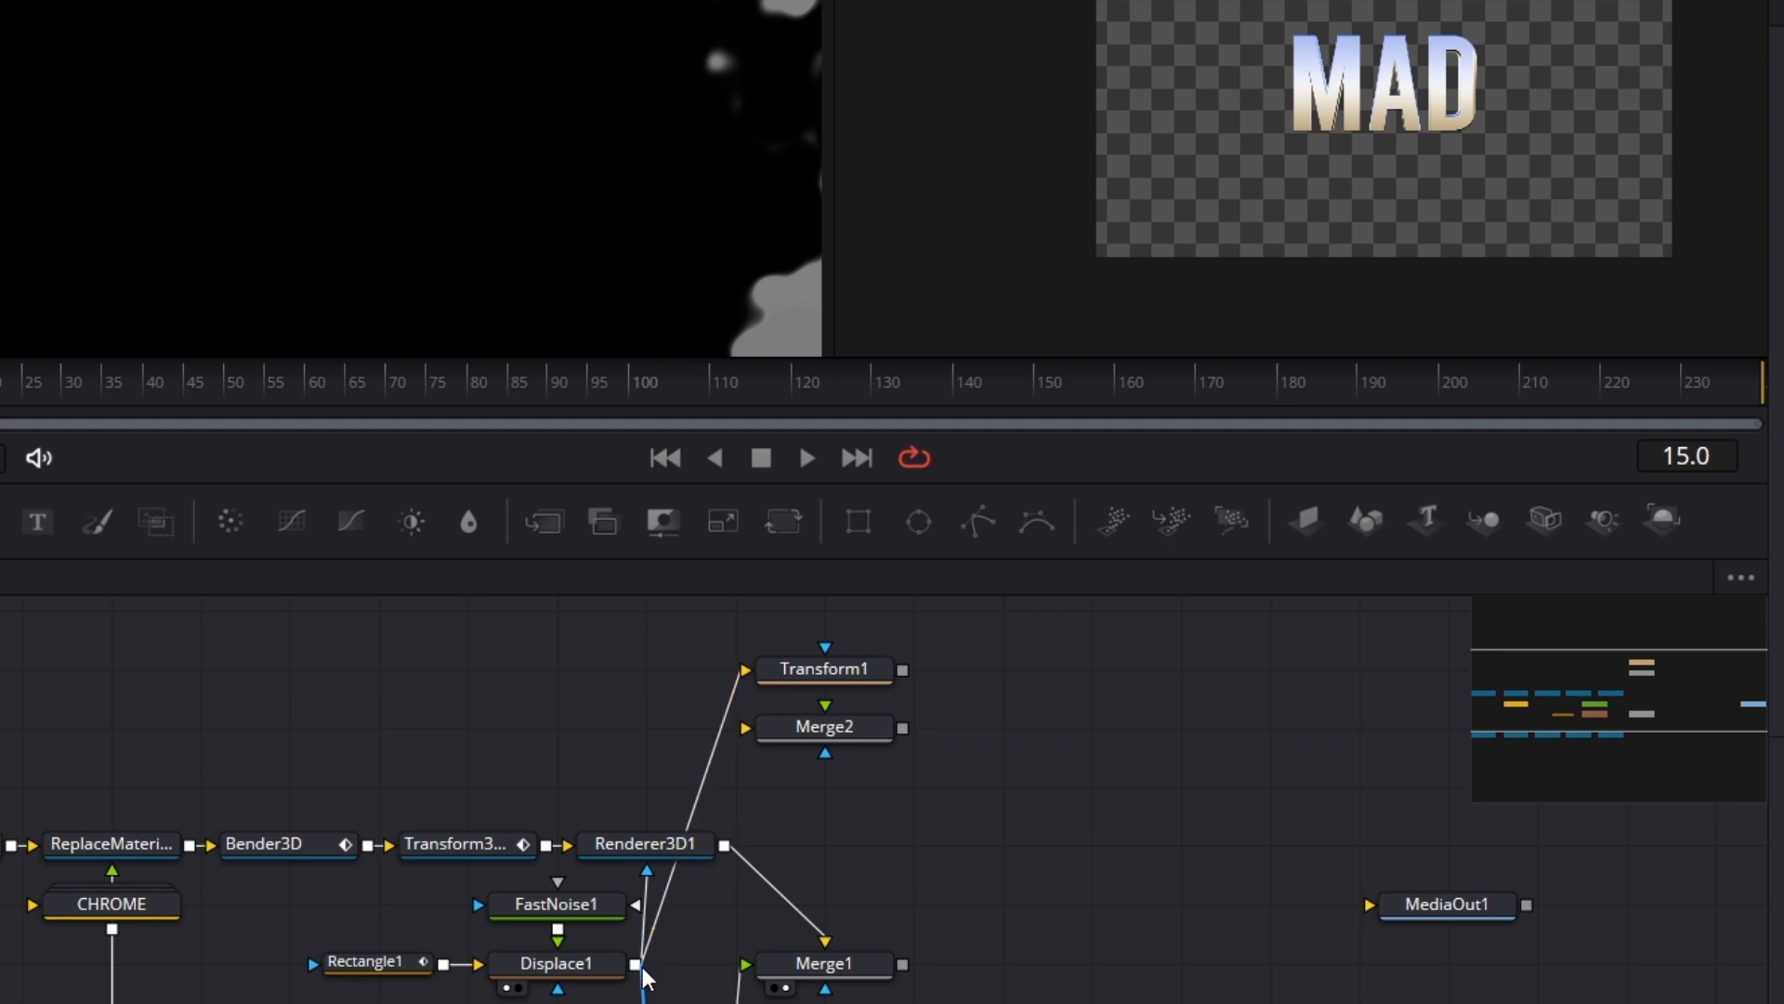
left_click_drag(641, 971, 749, 733)
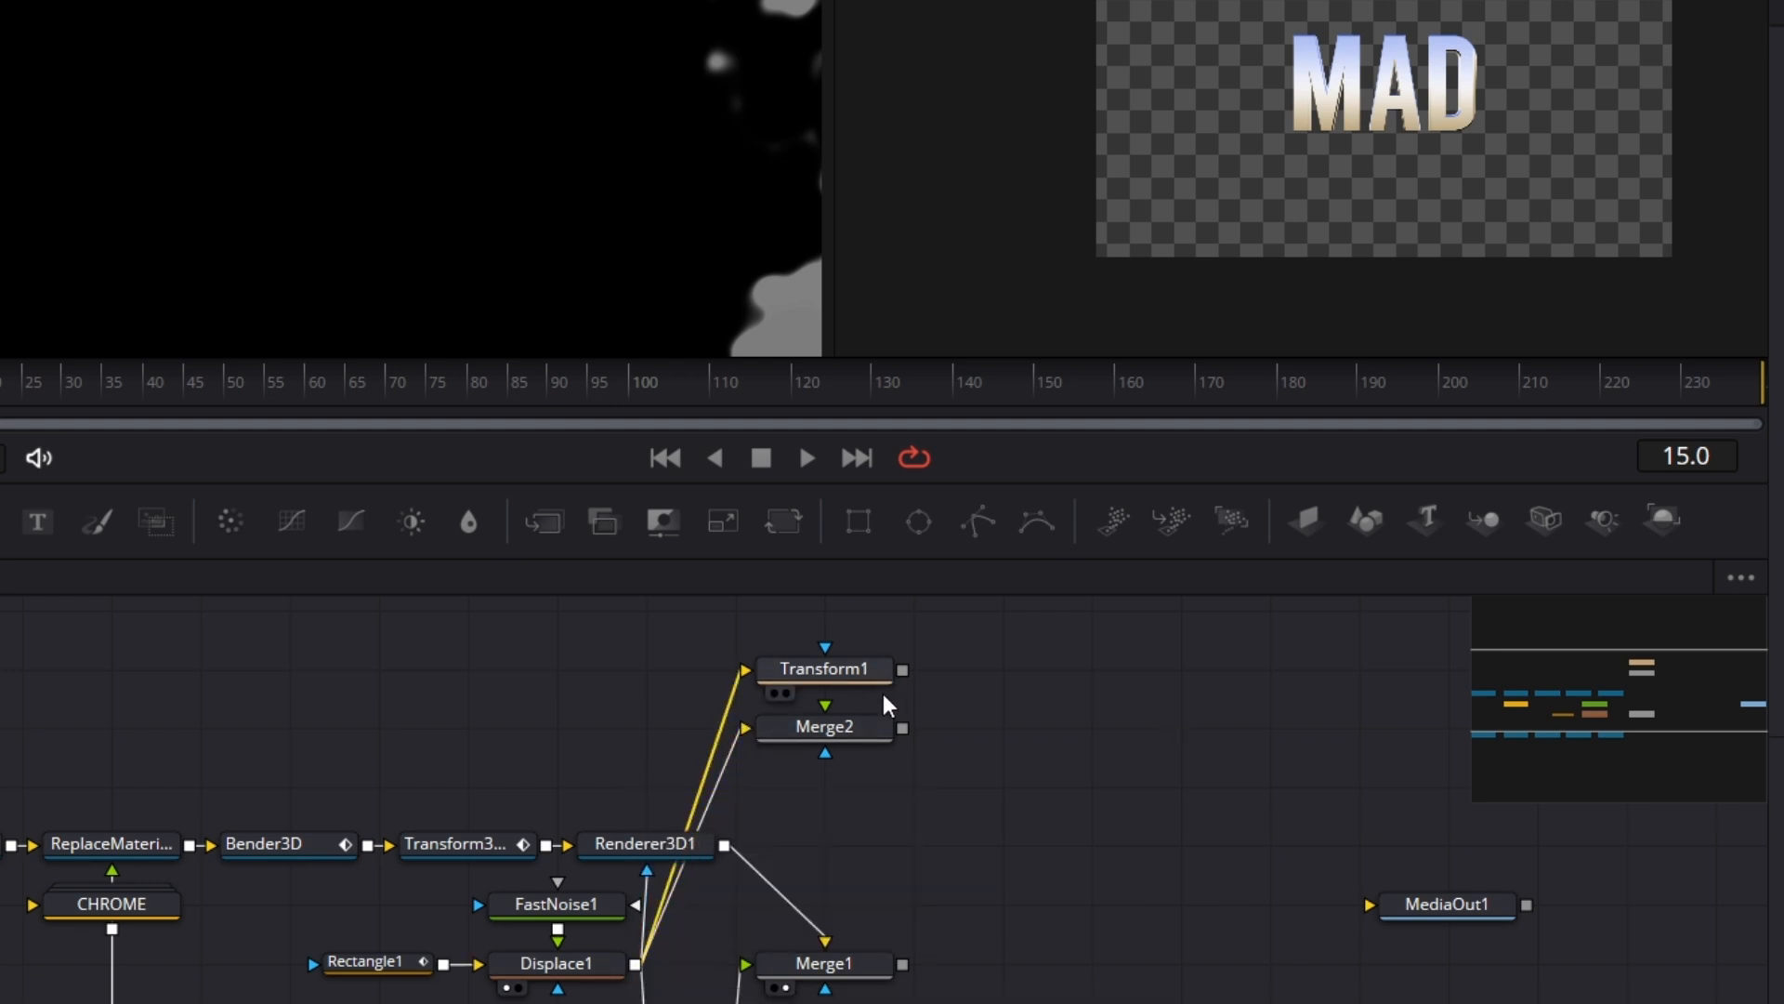
left_click_drag(901, 676, 863, 722)
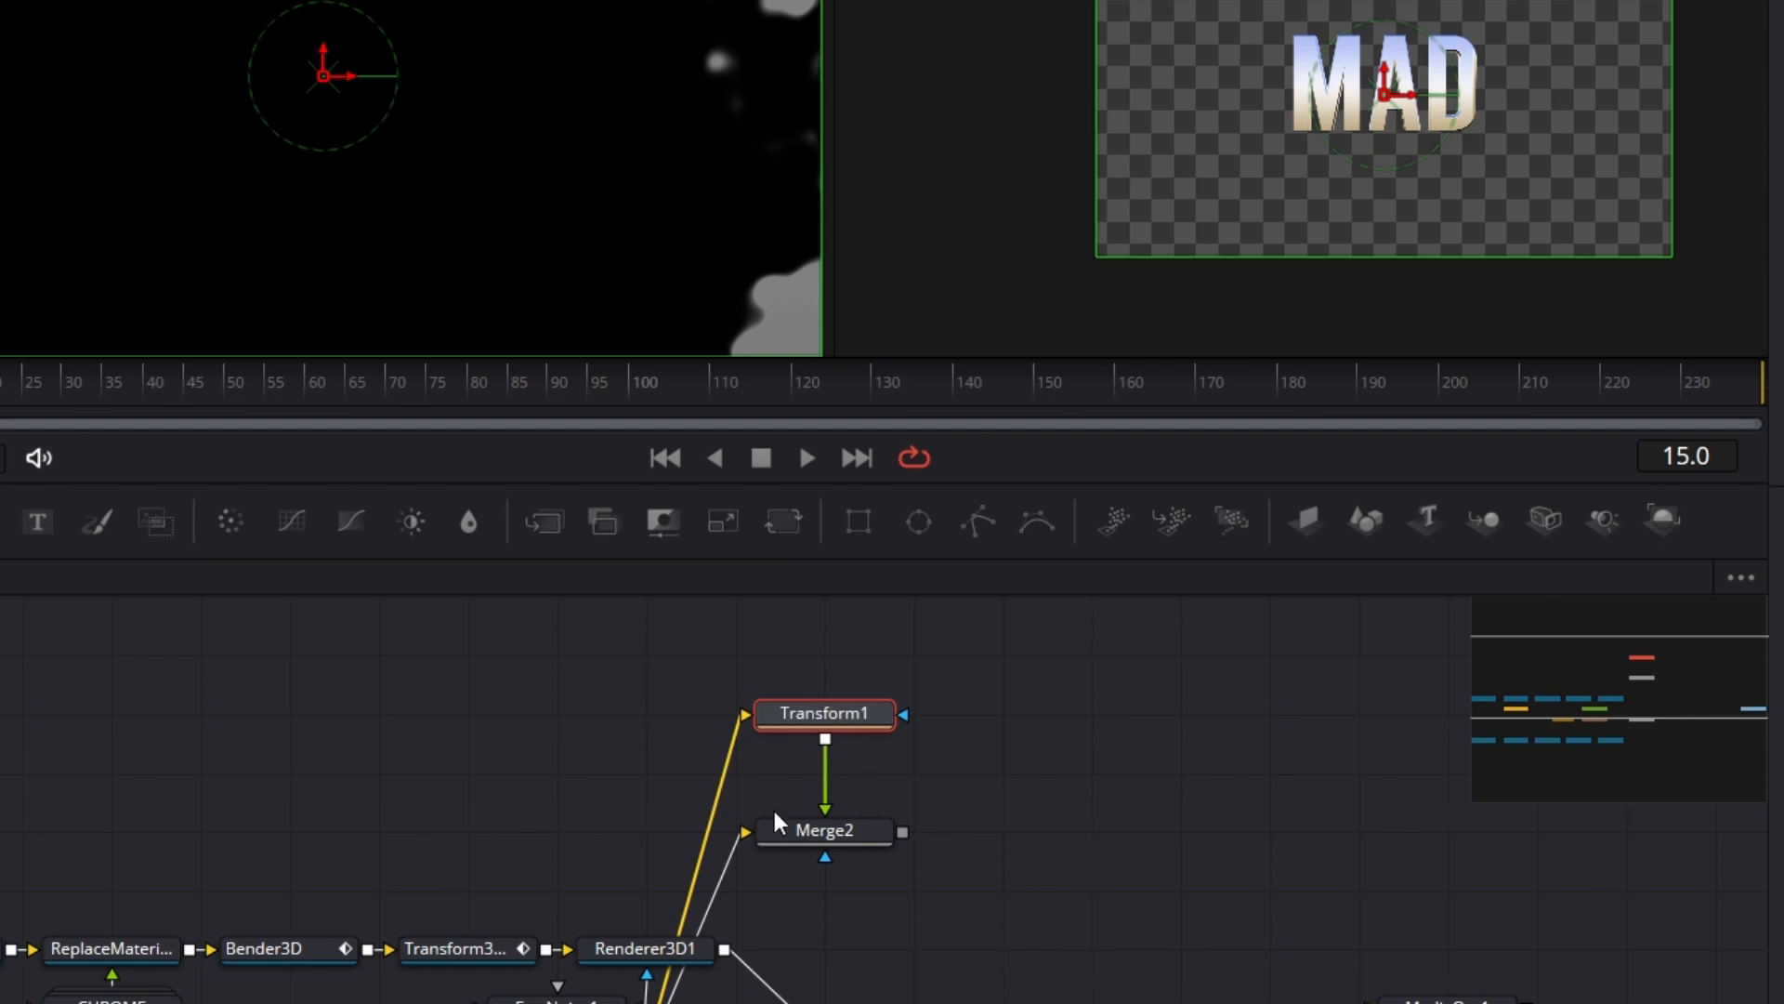
Swap Merge2's inputs so Transform1 is the background and Displace1 the foreground
left_click(846, 841)
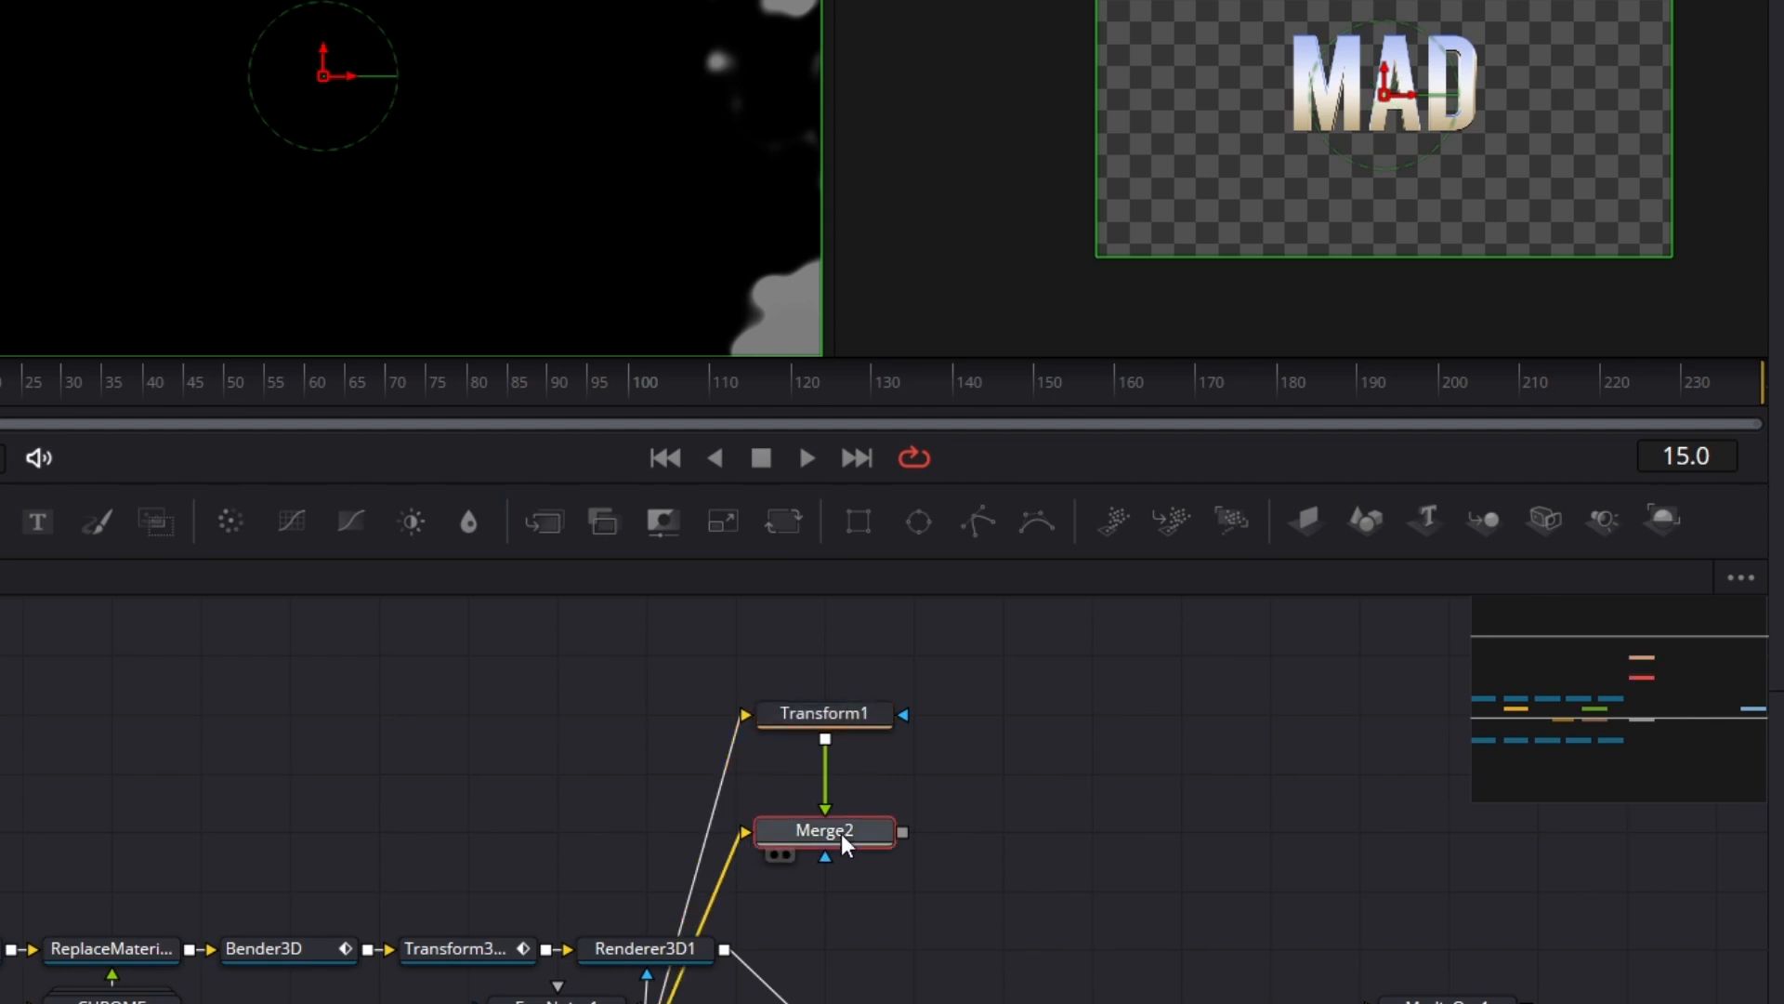
right_click(846, 841)
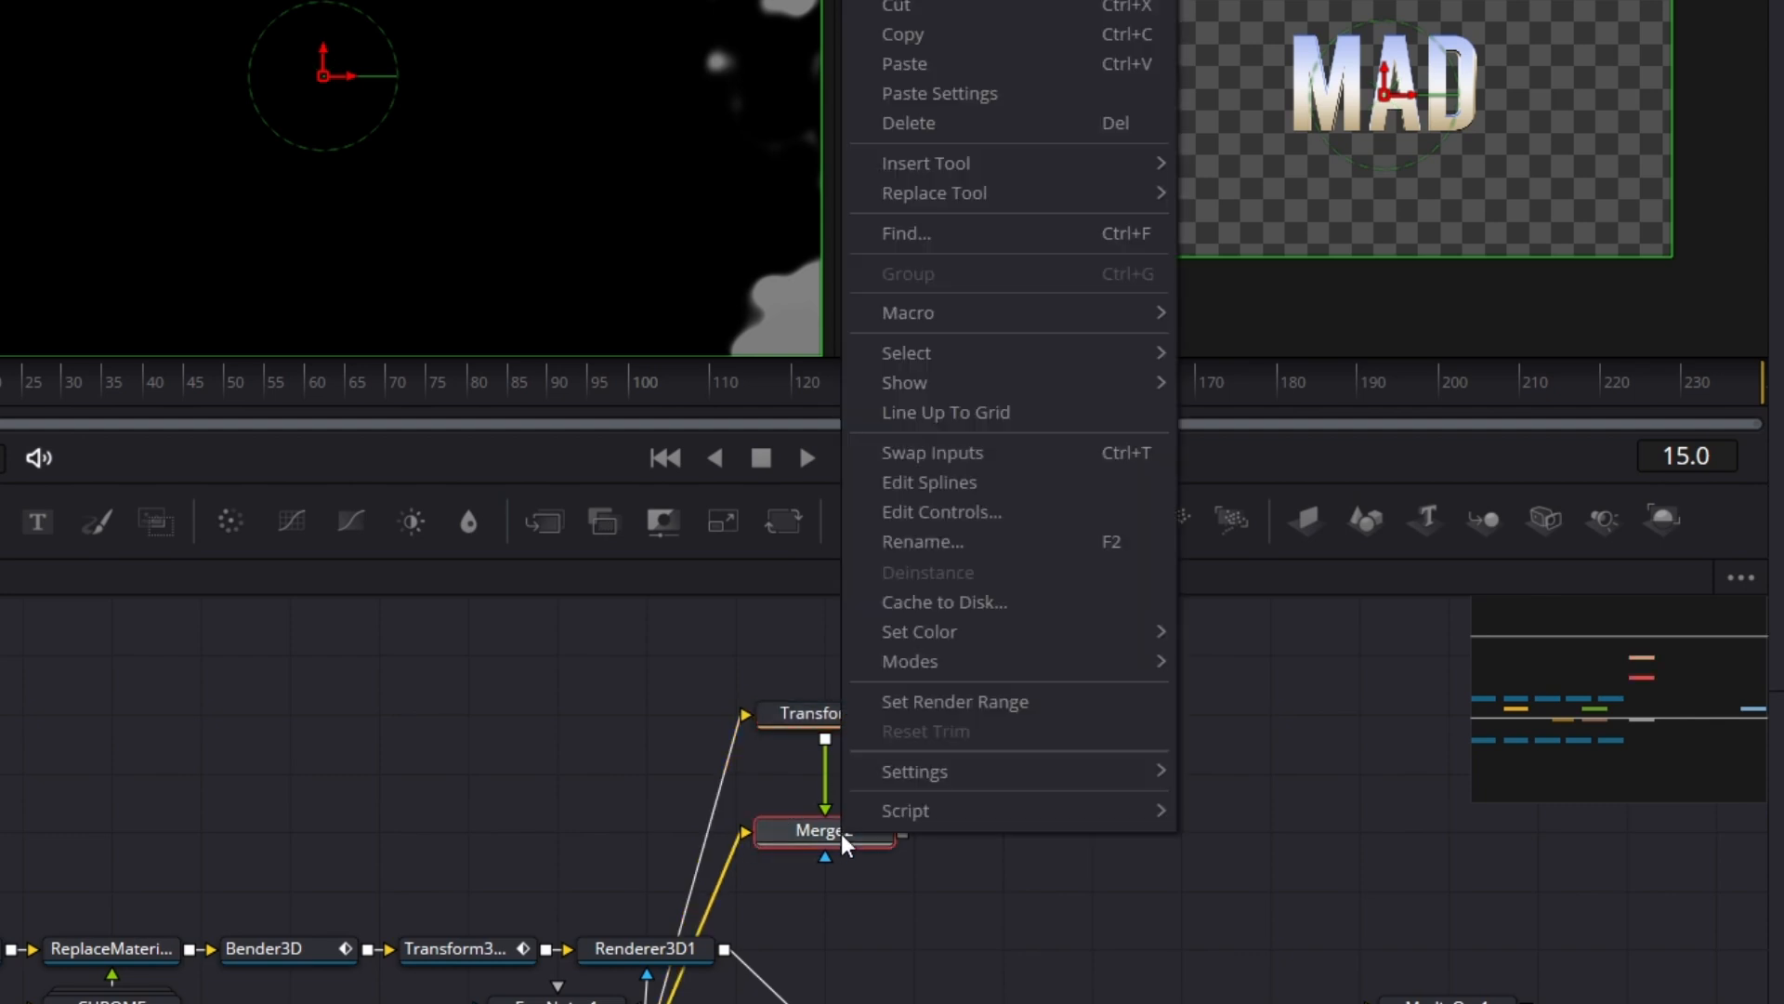
left_click(967, 453)
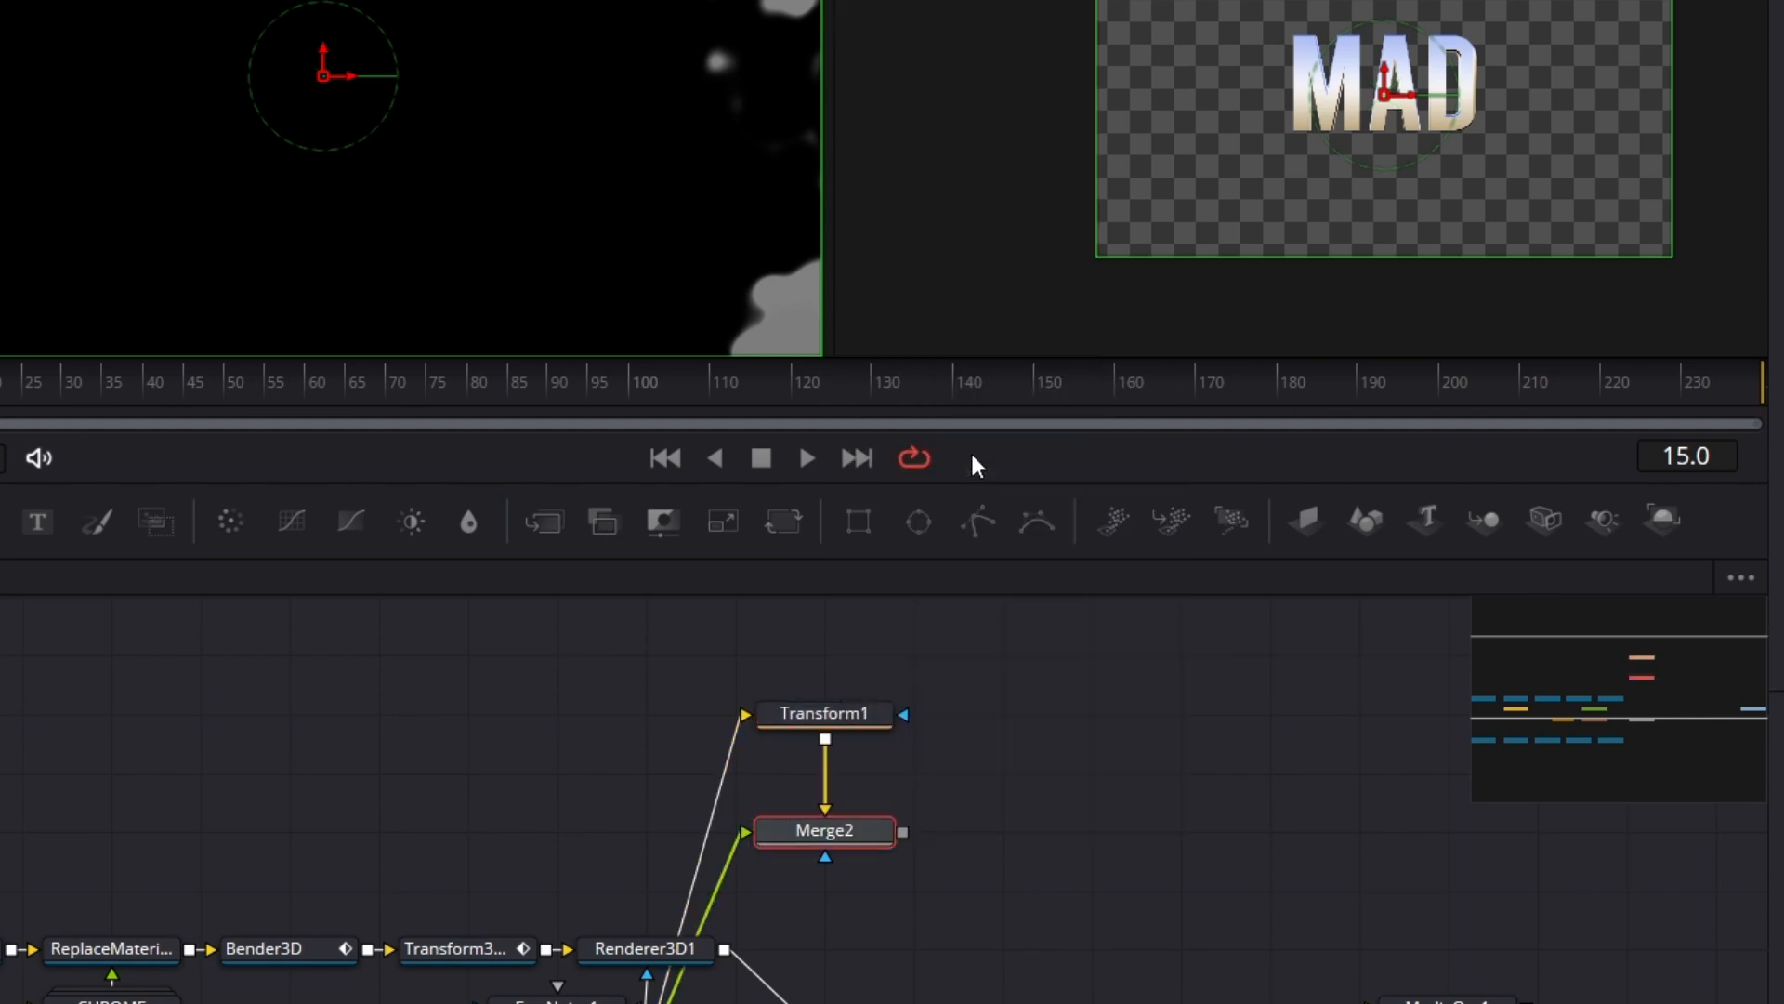
Shift Transform1 slightly sideways by setting its Center X to 0.499
left_click(868, 728)
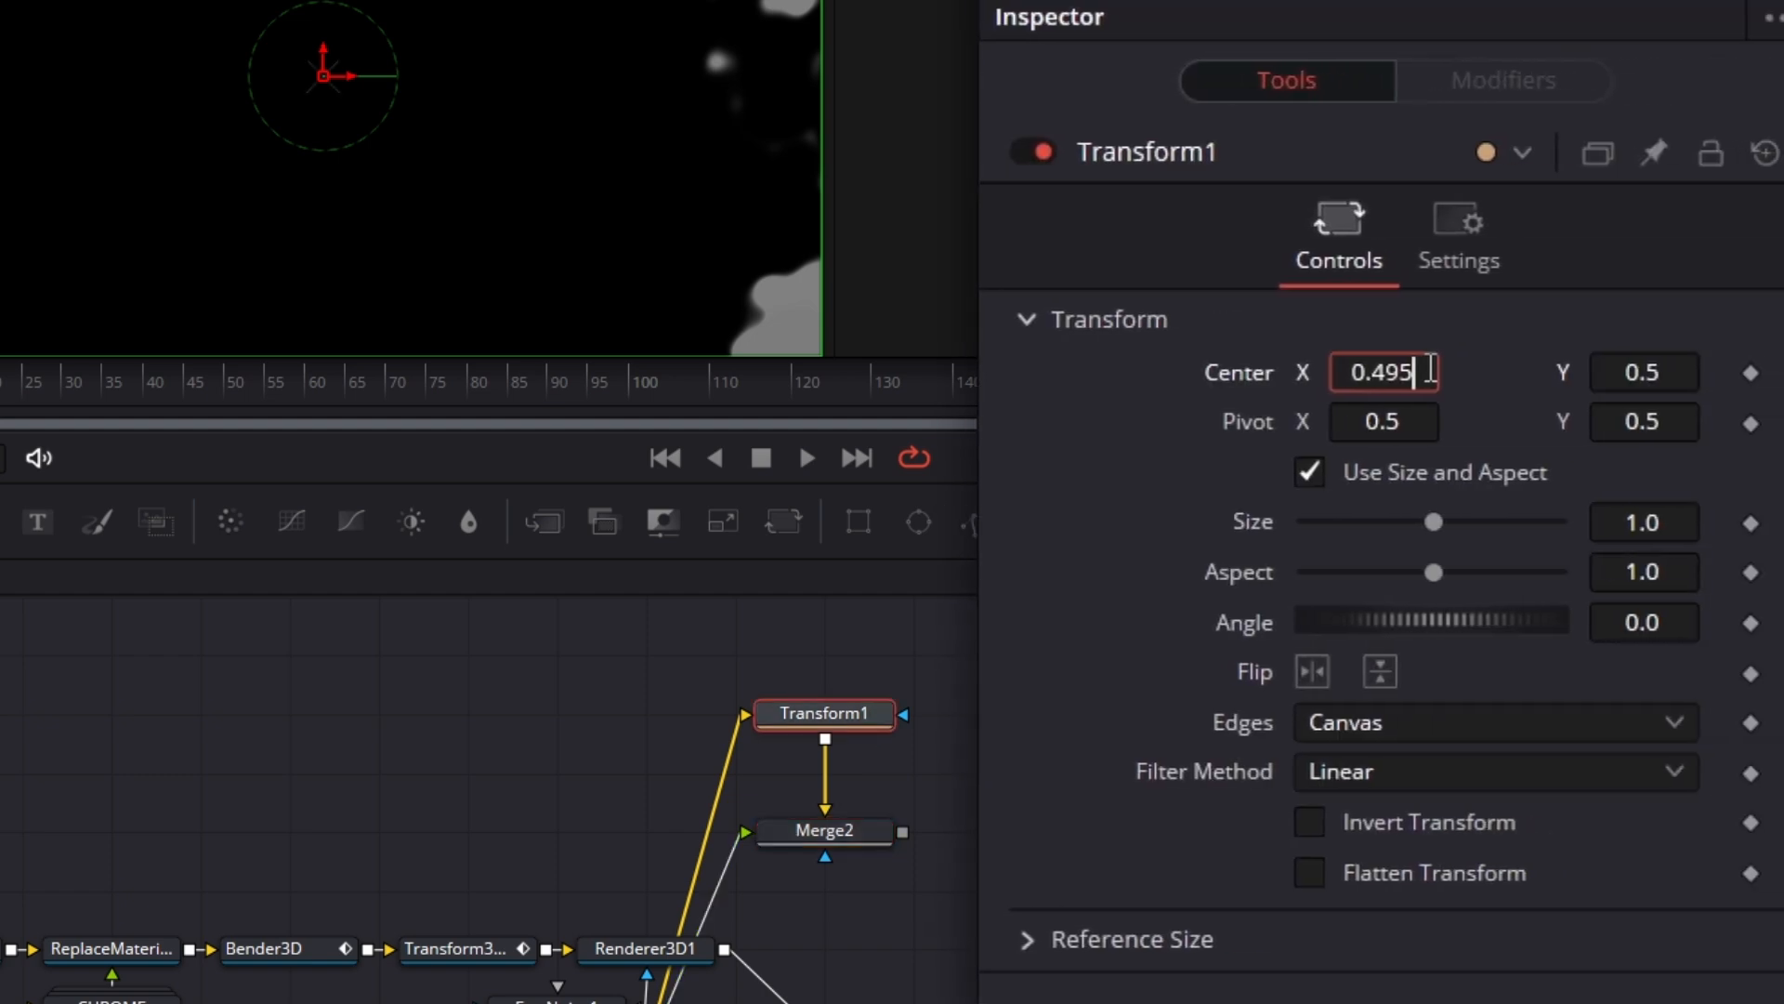
key("BackSpace")
type("7")
key("Tab")
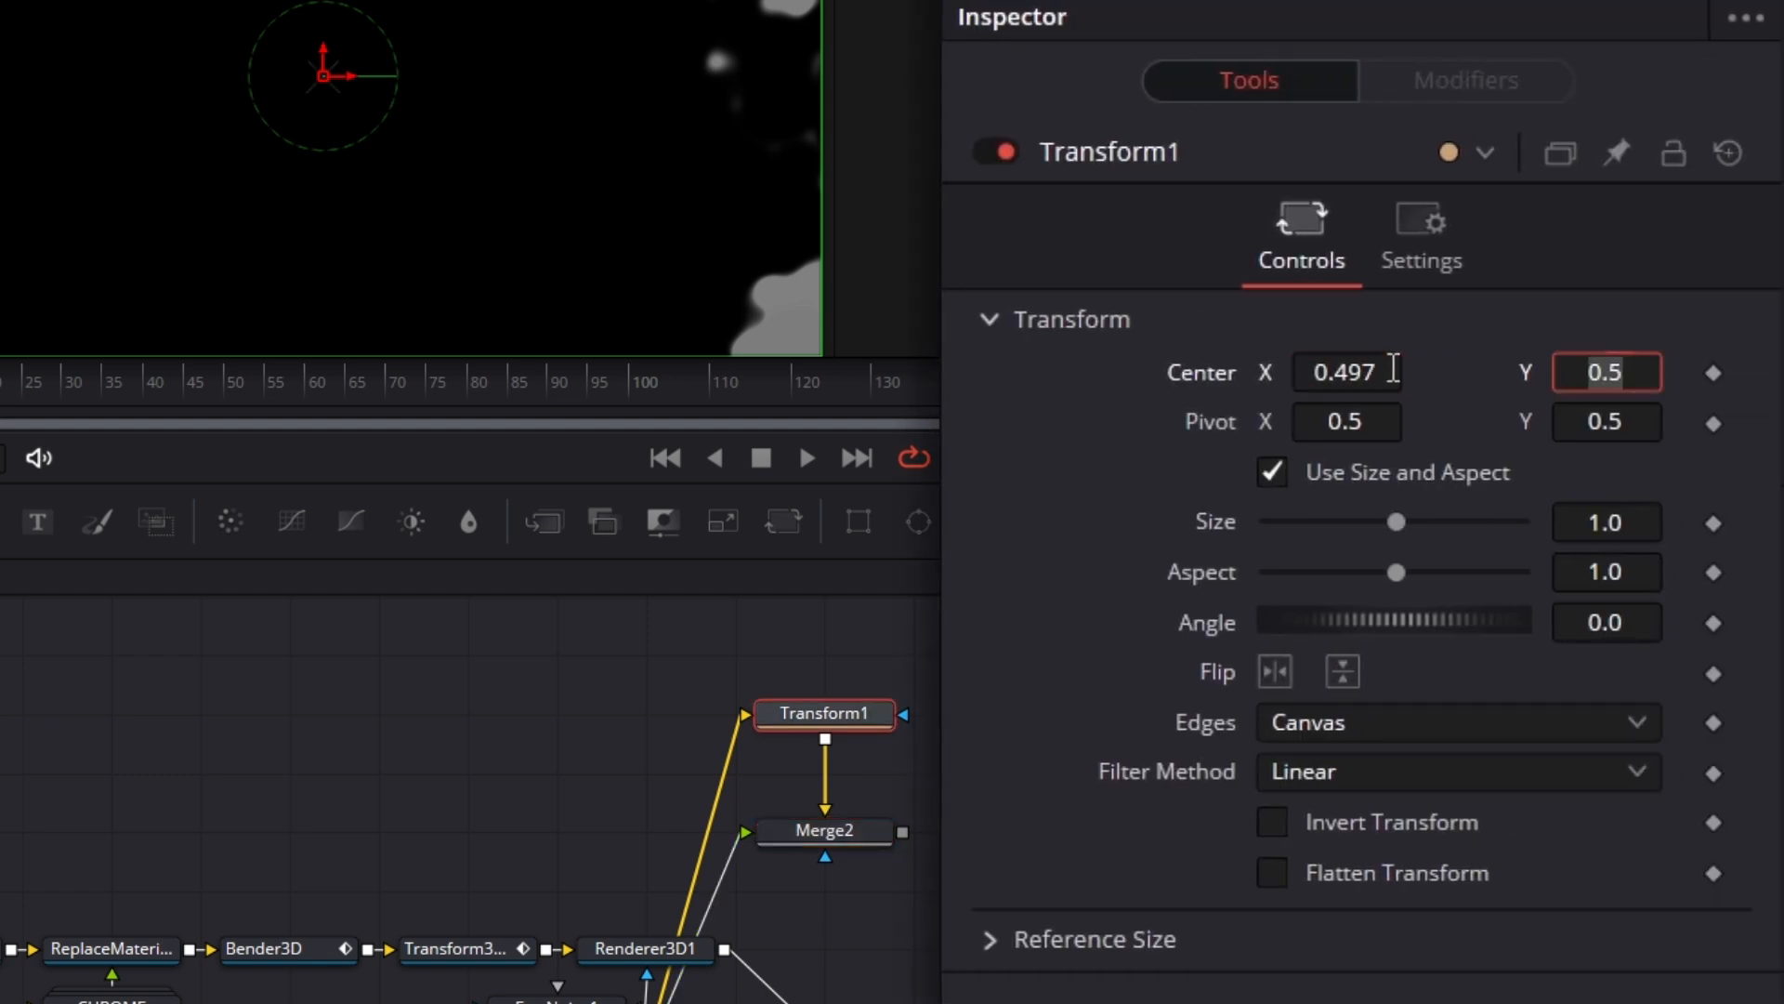
left_click(1391, 364)
key("BackSpace")
type("9")
key("Tab")
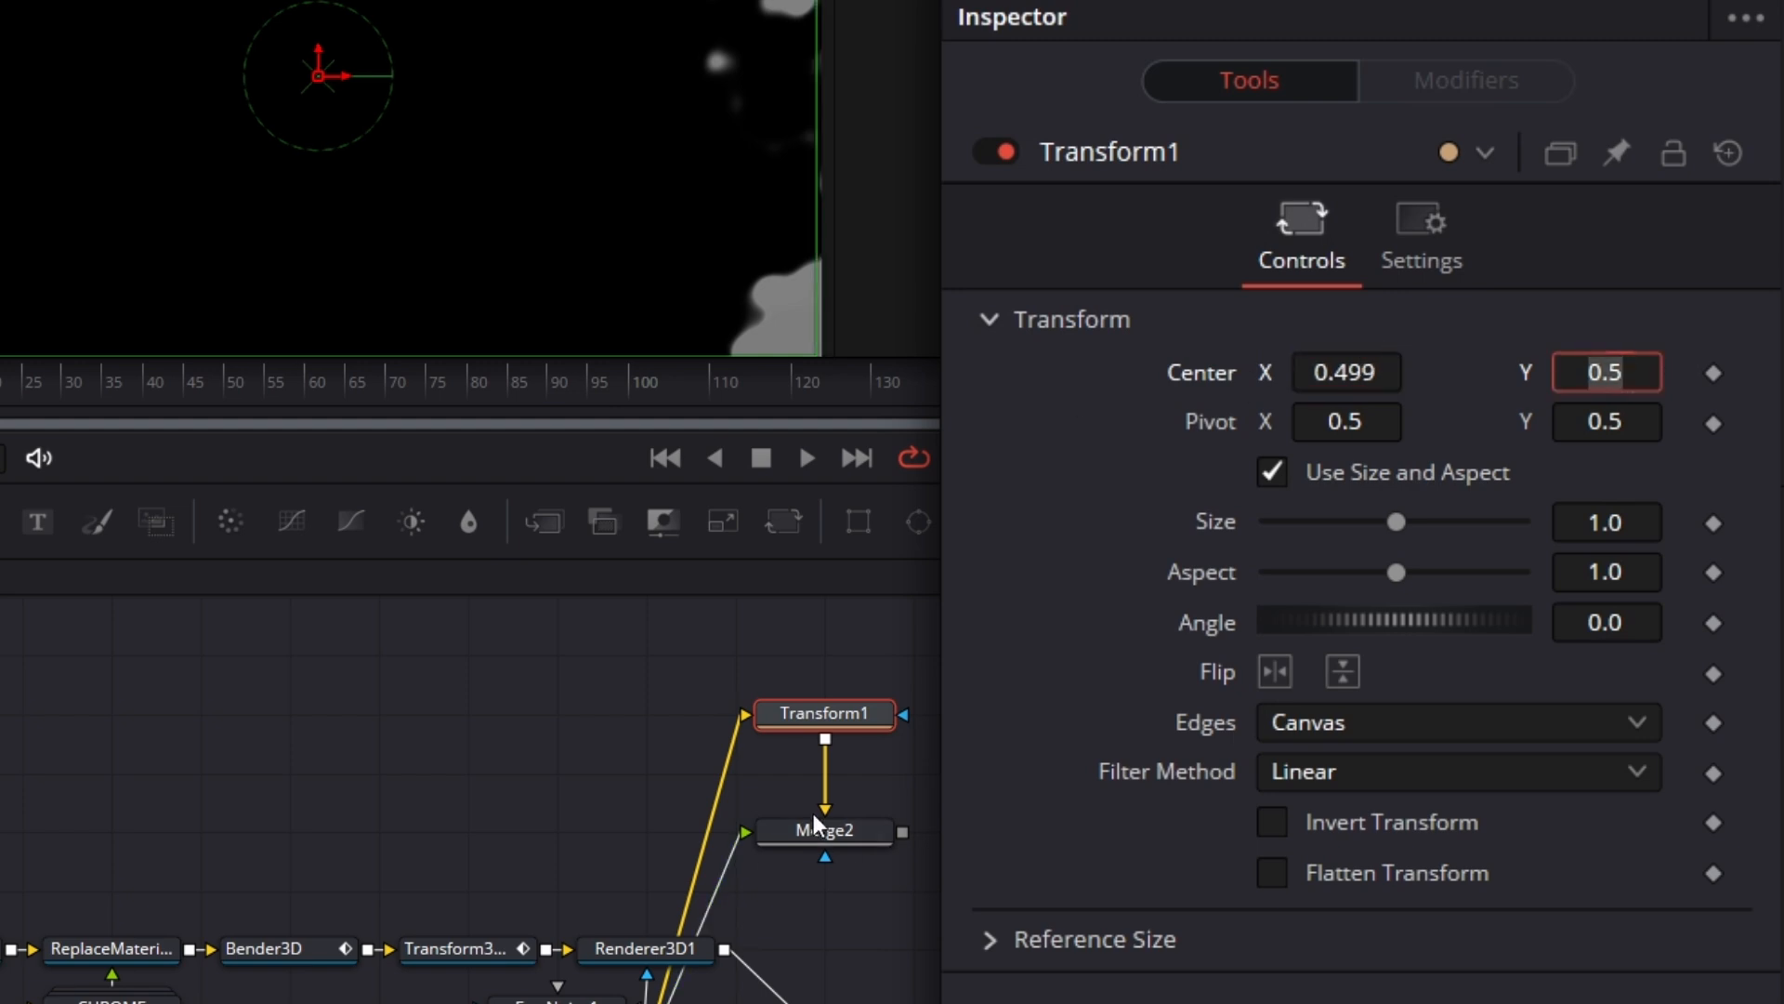
View Merge2 in place of Displace1 and examine the transition at frame 128
left_click_drag(848, 840, 494, 253)
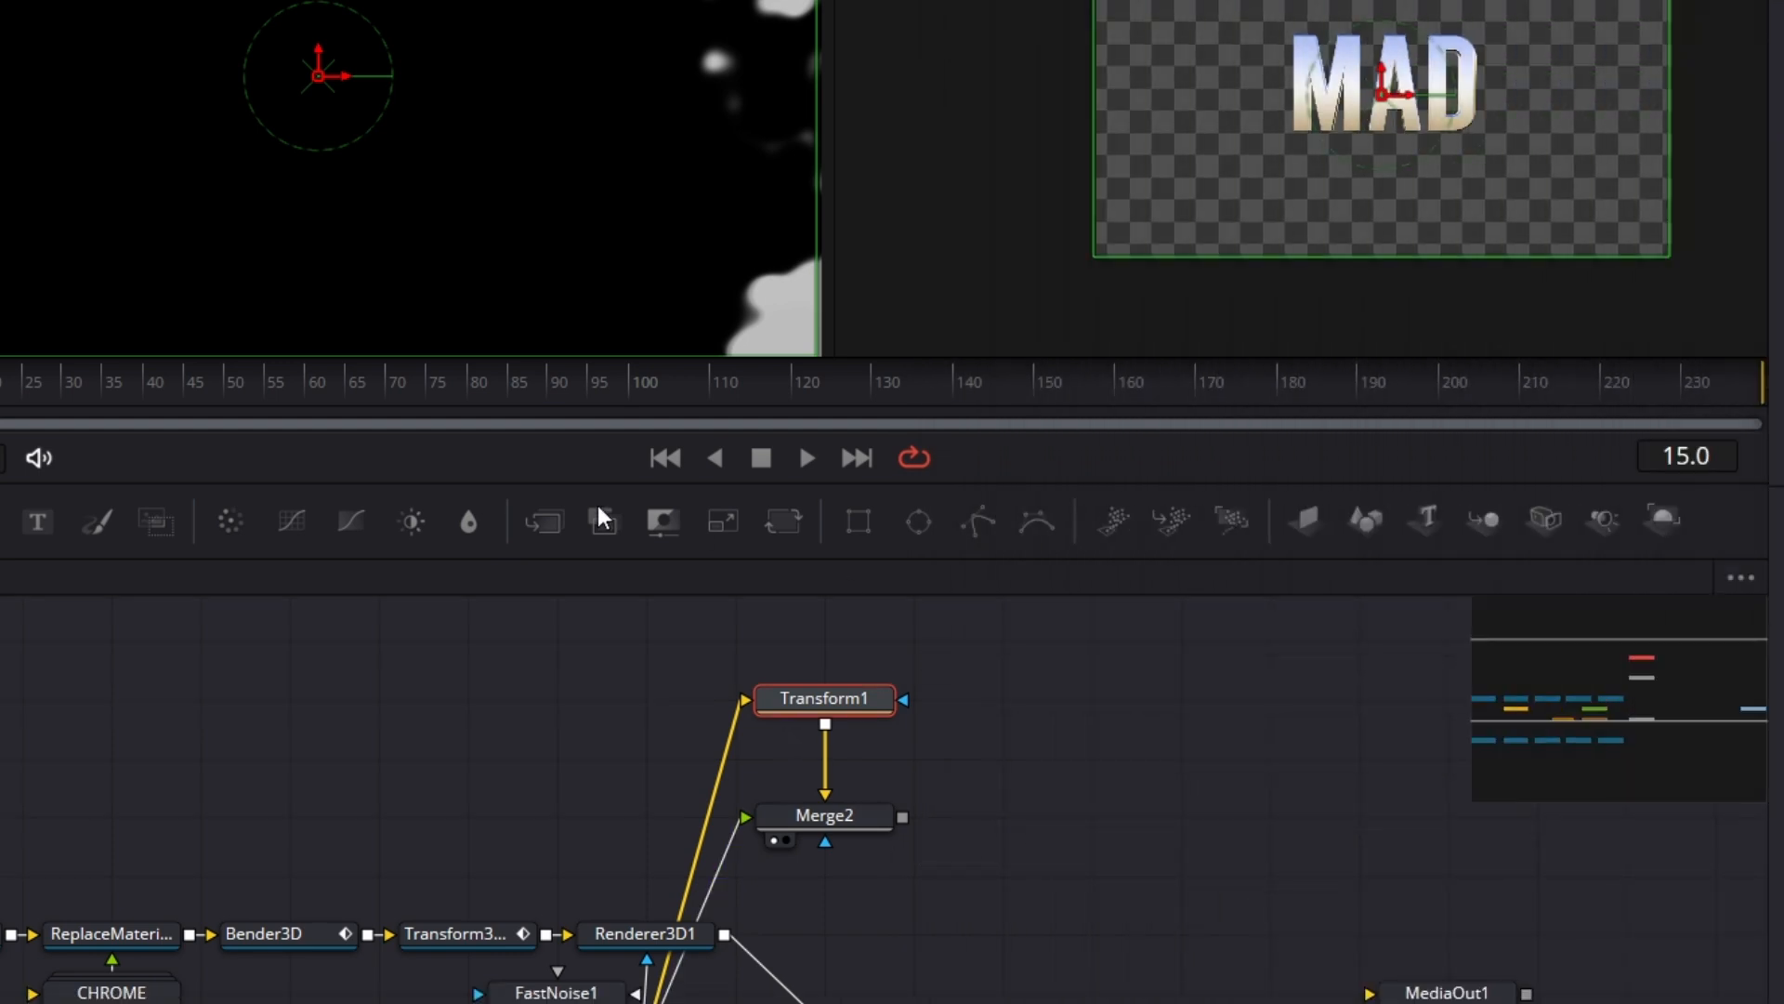
left_click_drag(296, 400, 855, 381)
scroll(1115, 817, "down", 3)
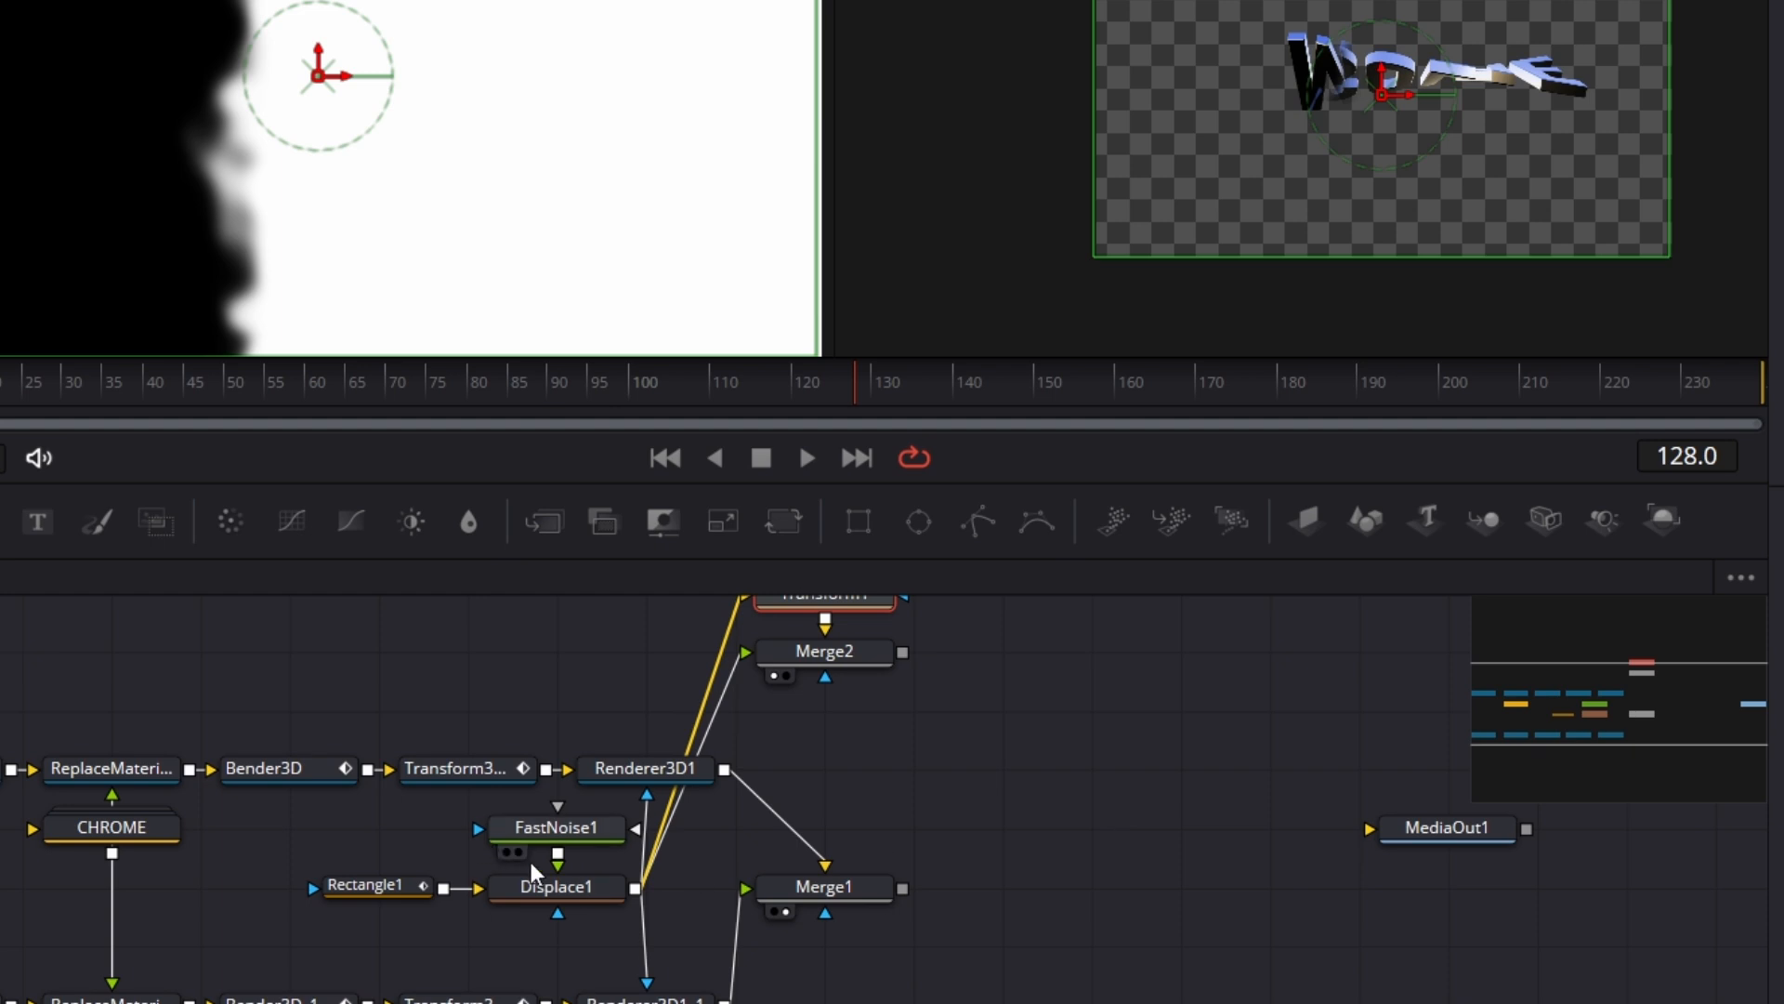
Switch Displace1's Type to XY, with X Offset at -0.5 and X Refraction at 0.1, and go to frame 161
left_click(592, 892)
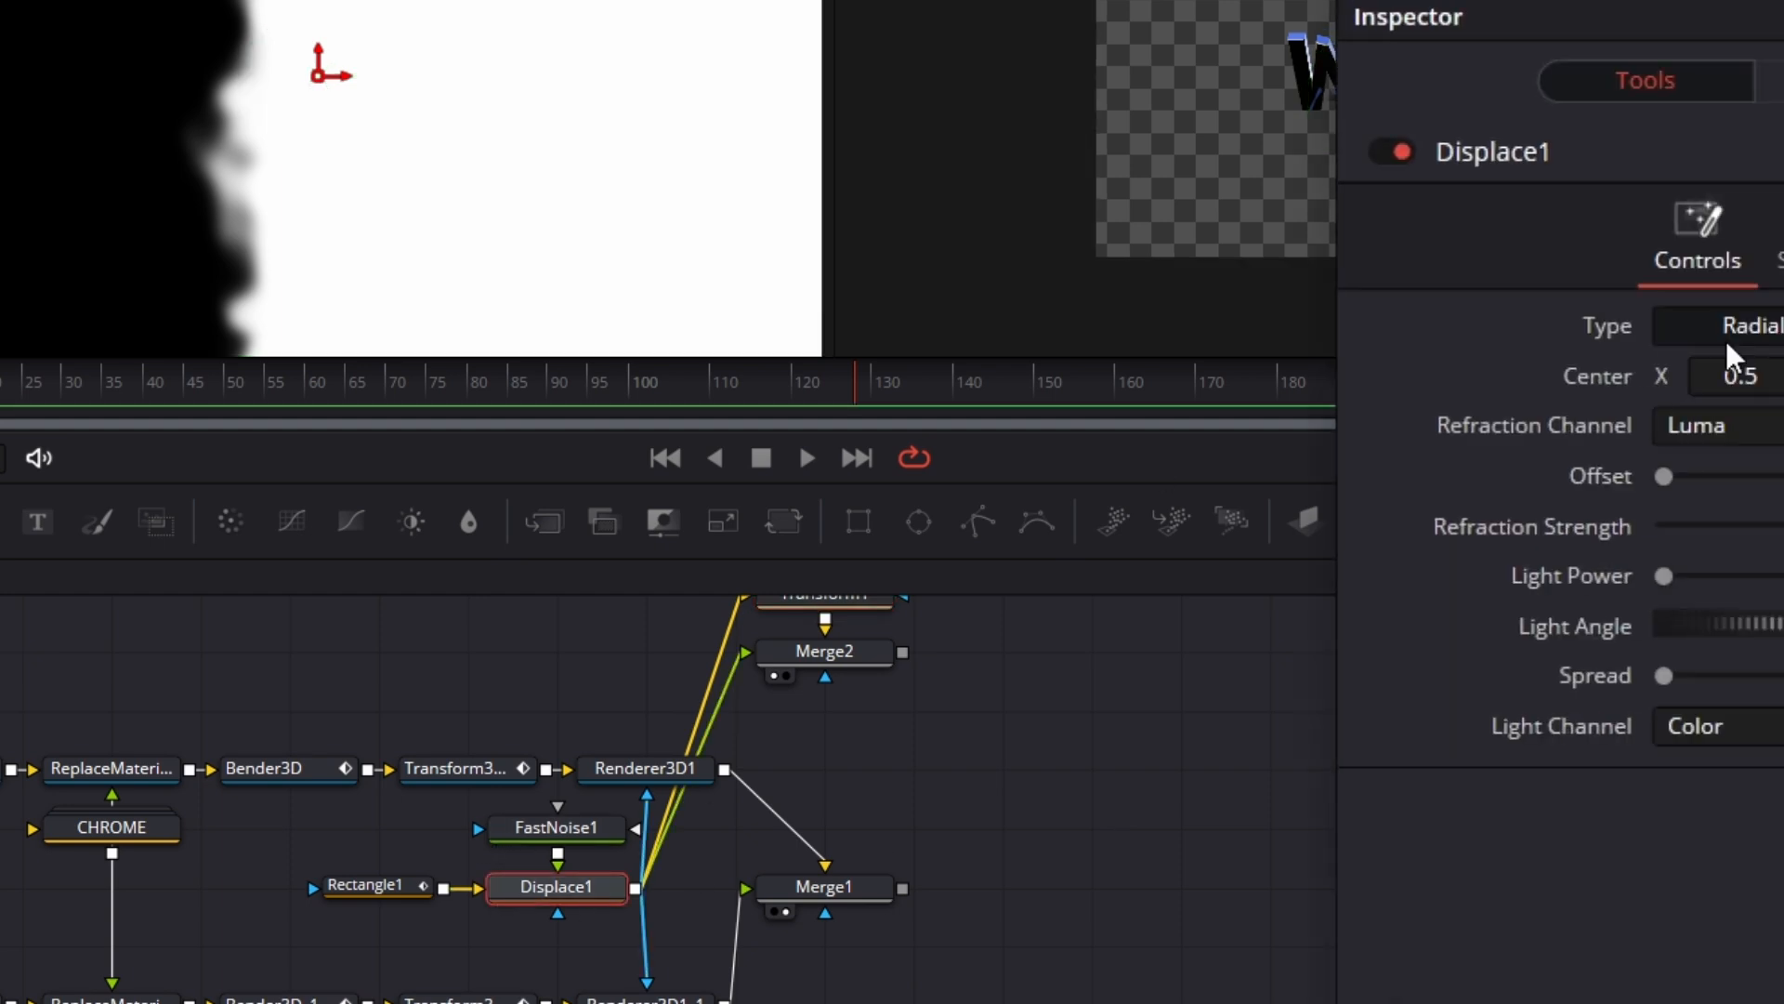
left_click(1603, 335)
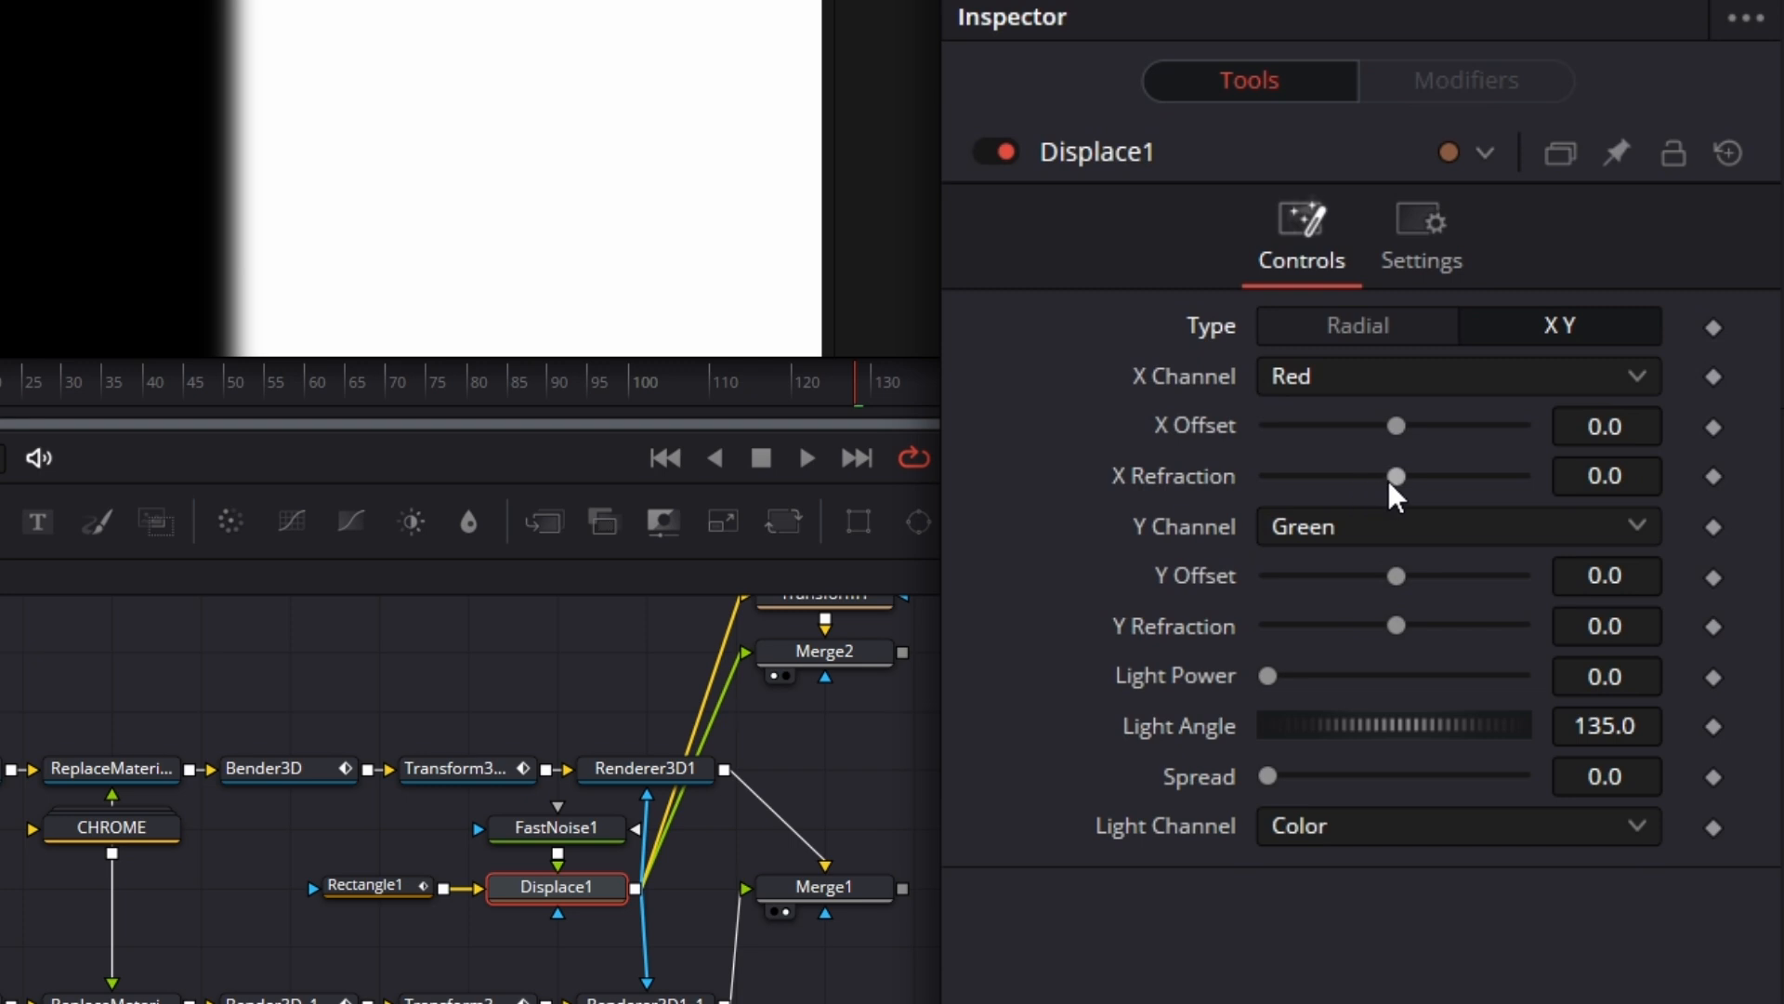
left_click_drag(1399, 481, 1454, 478)
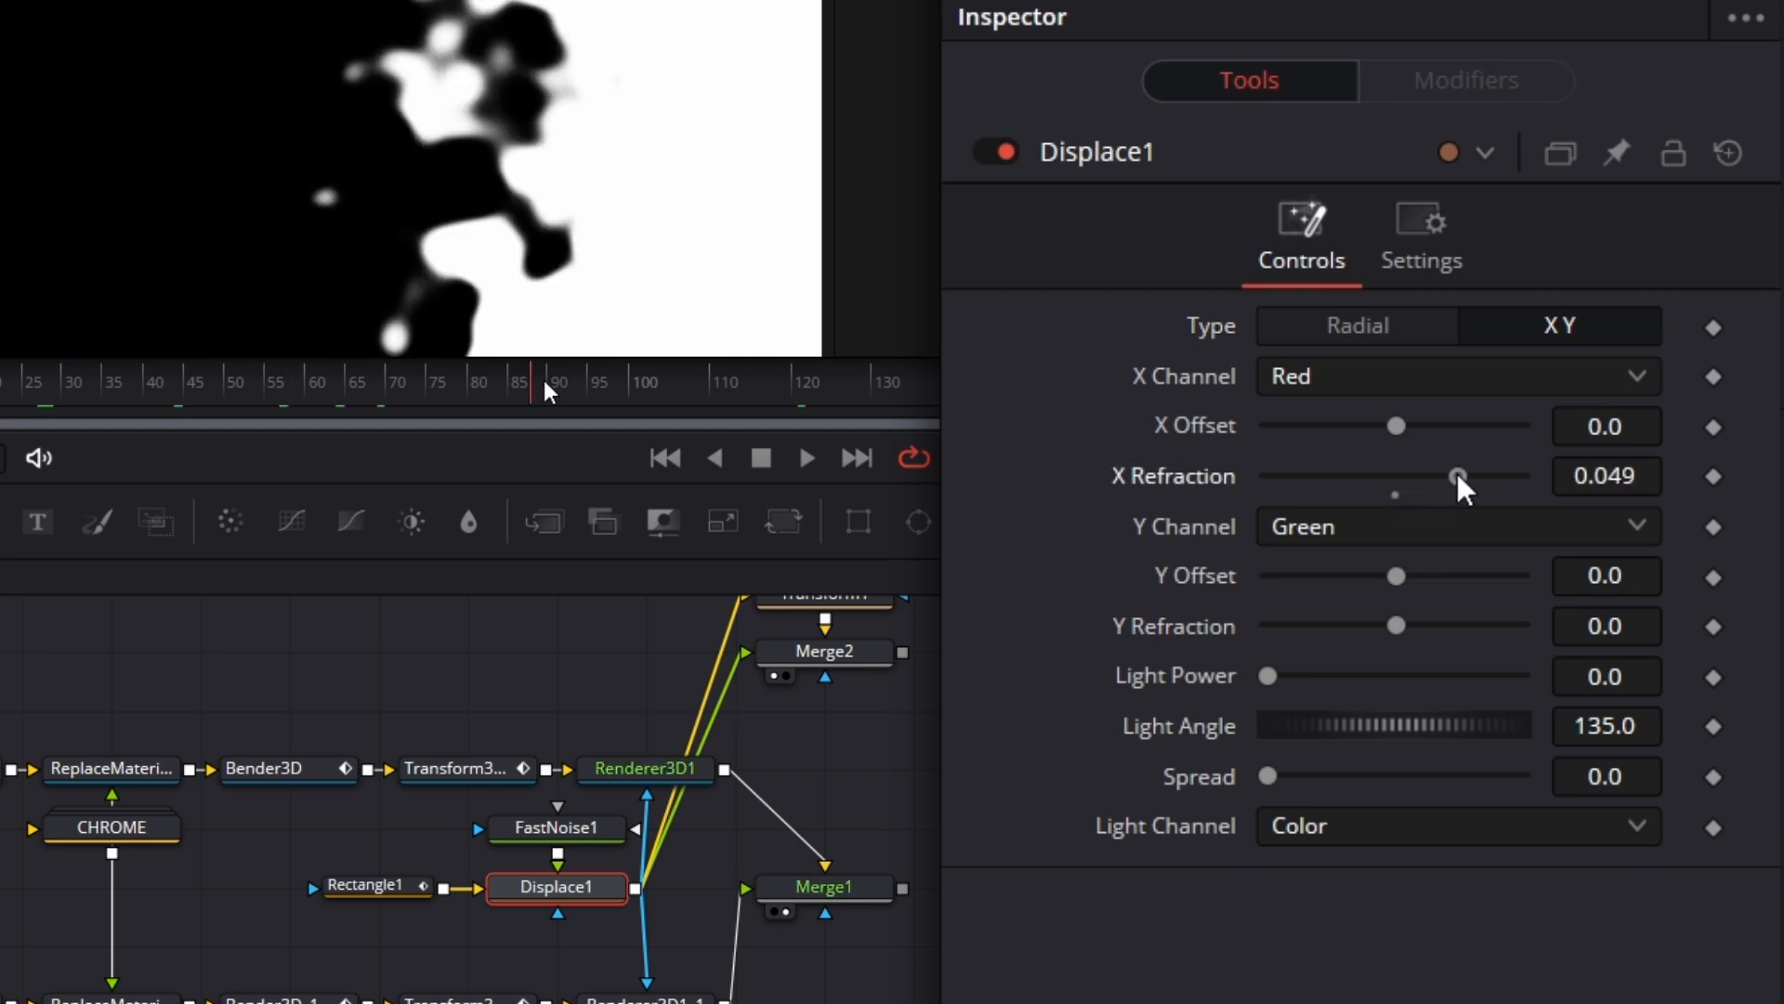
left_click_drag(544, 379, 841, 383)
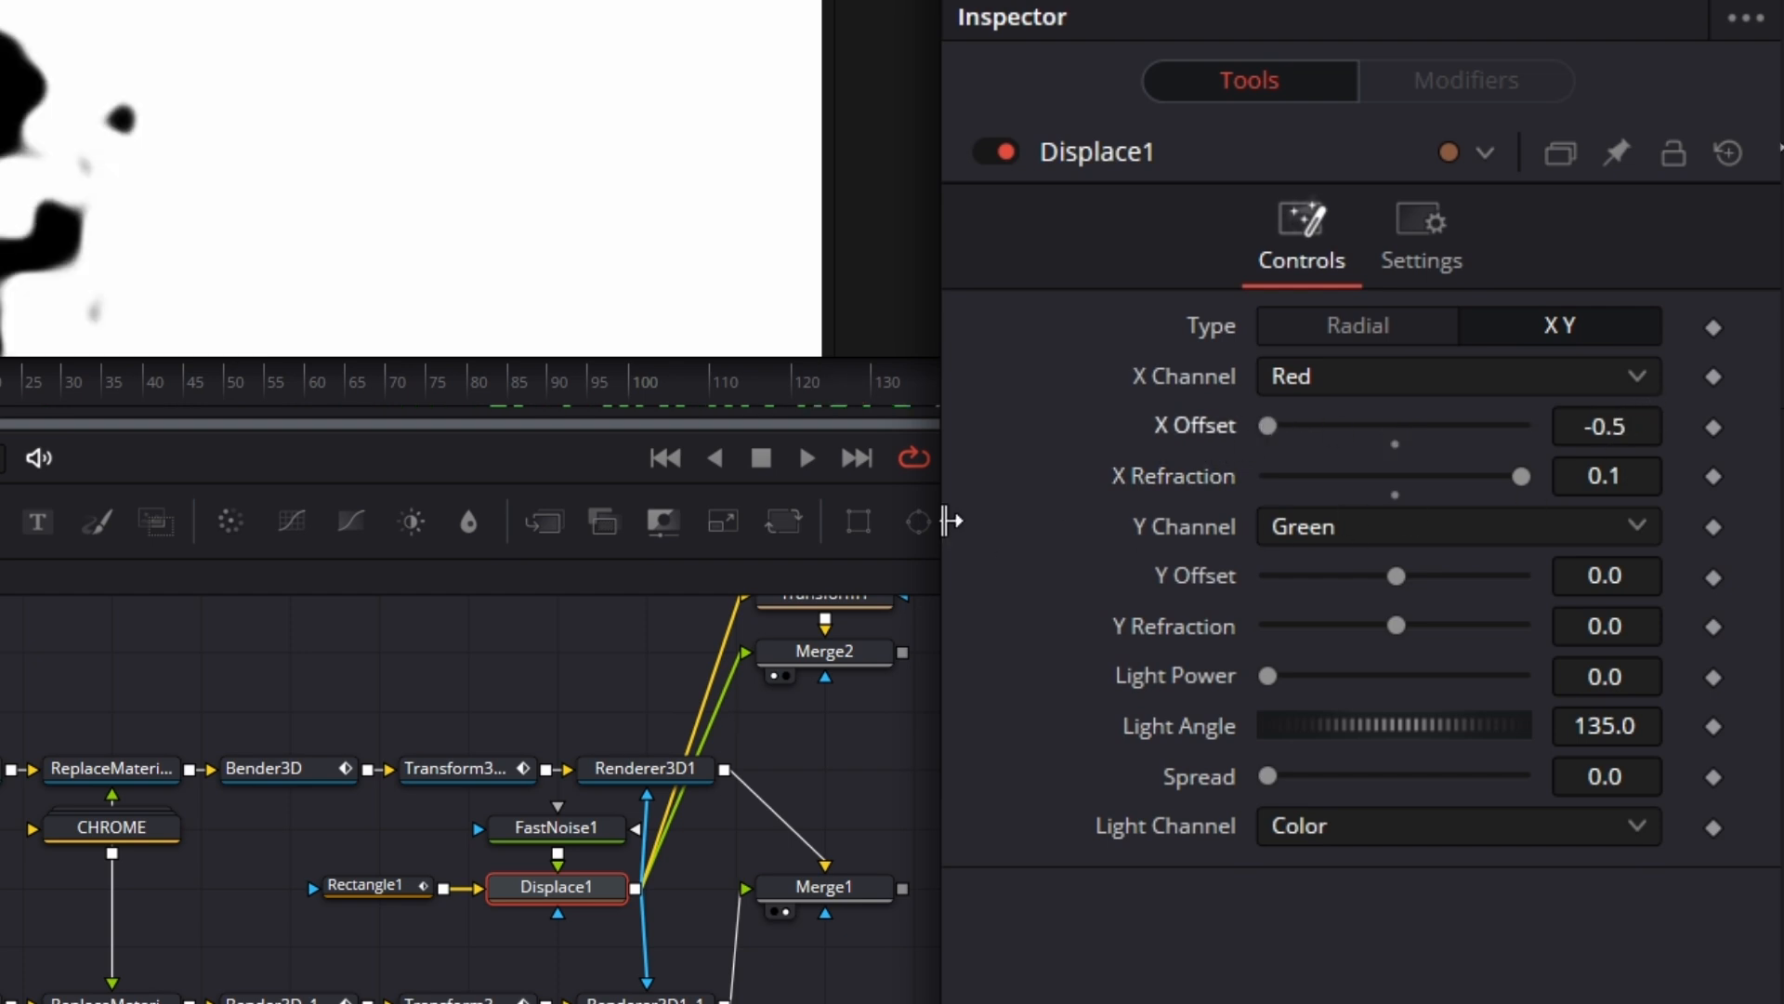
Set Merge2's Operator to XOr to turn the offset mask copies into an edge outline
scroll(969, 792, "up", 1)
left_click(836, 659)
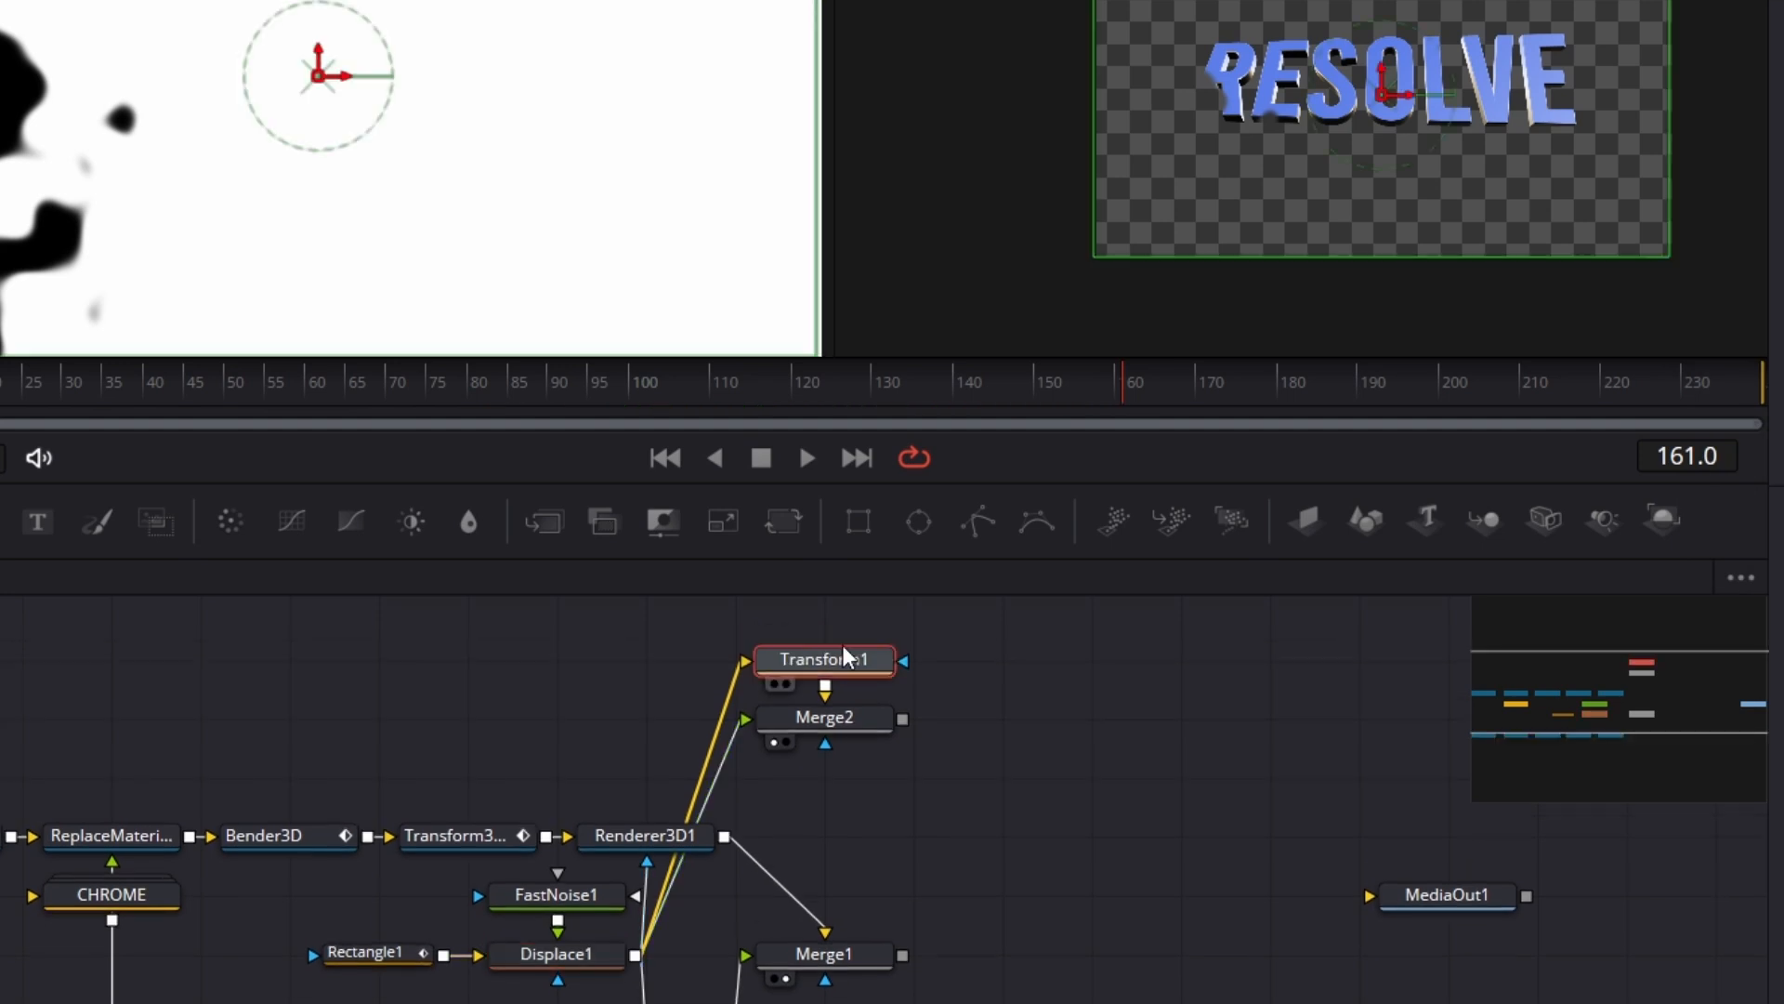
left_click(851, 719)
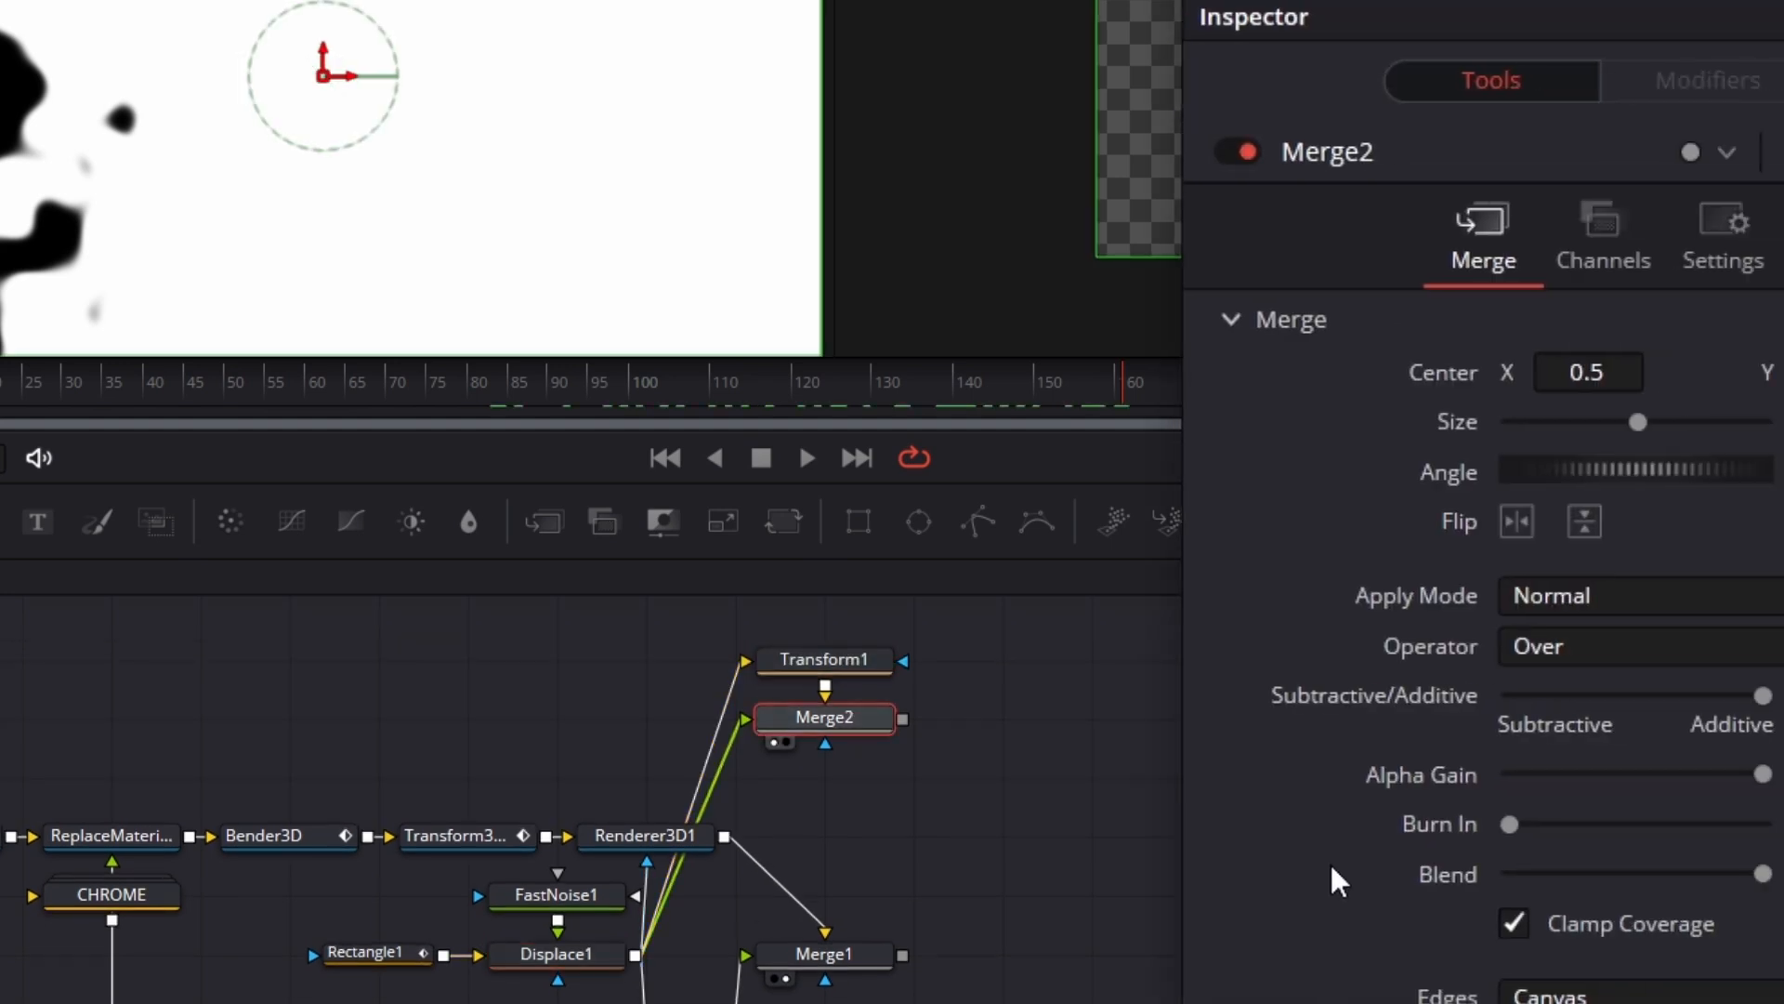
left_click(1343, 653)
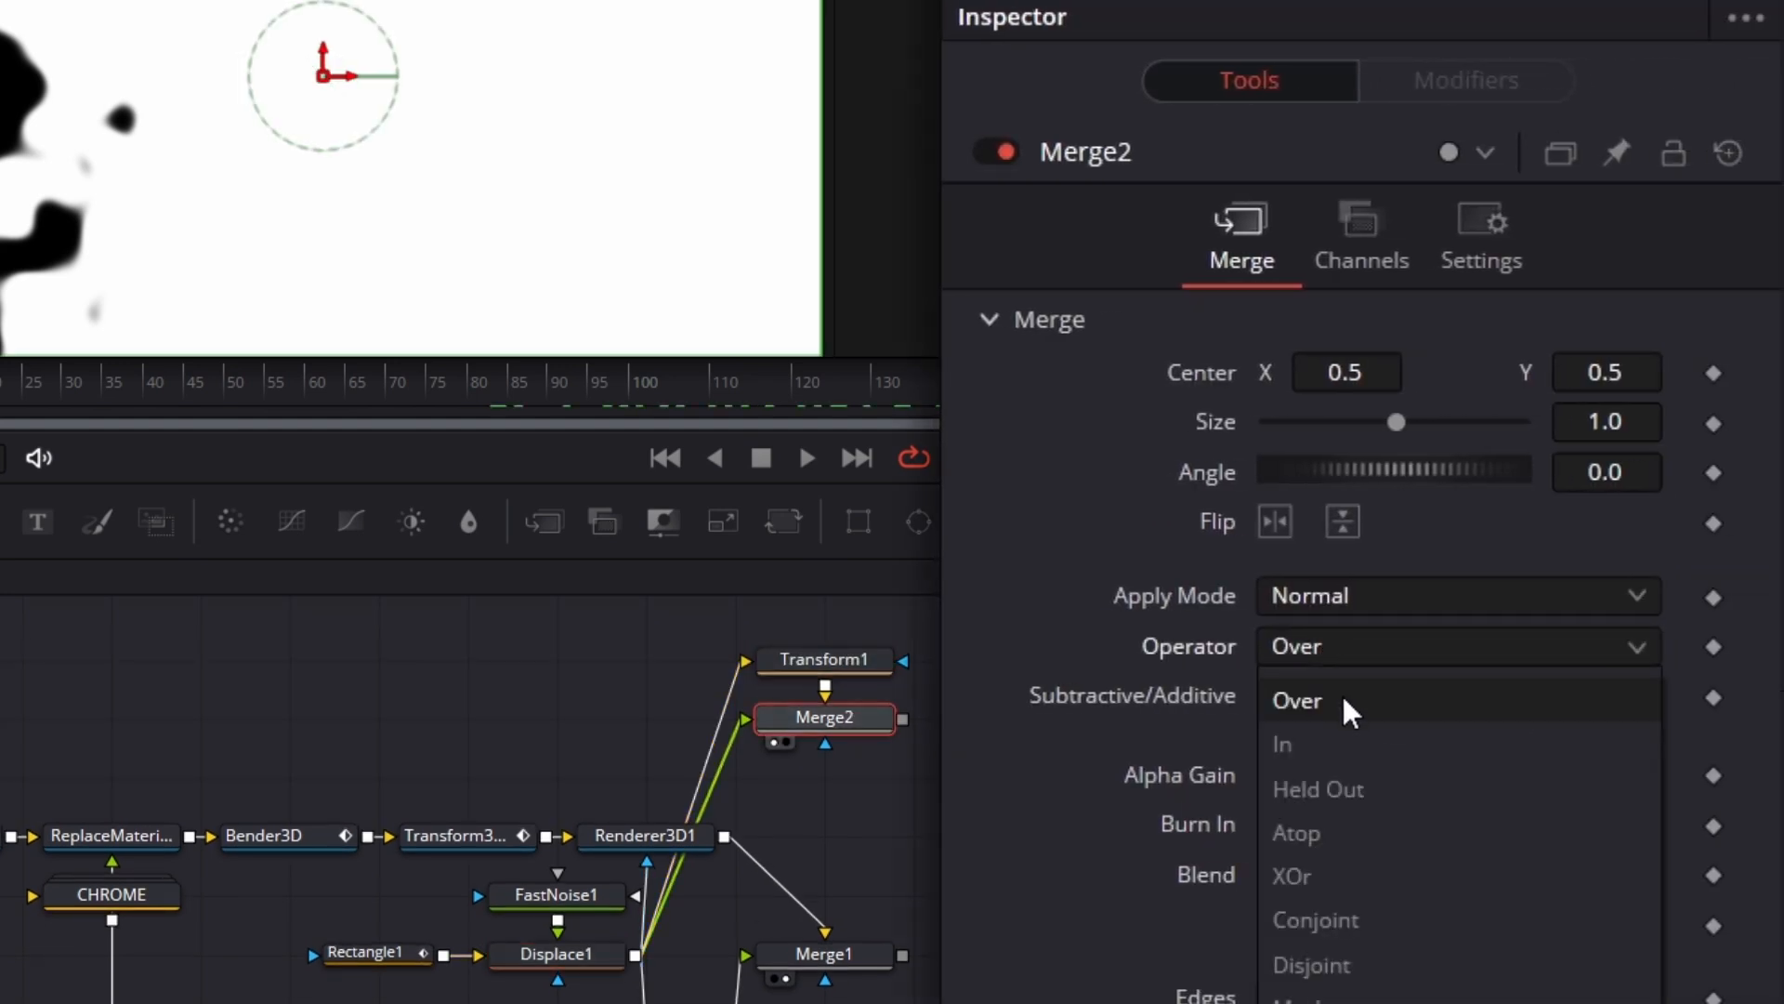
left_click(1292, 876)
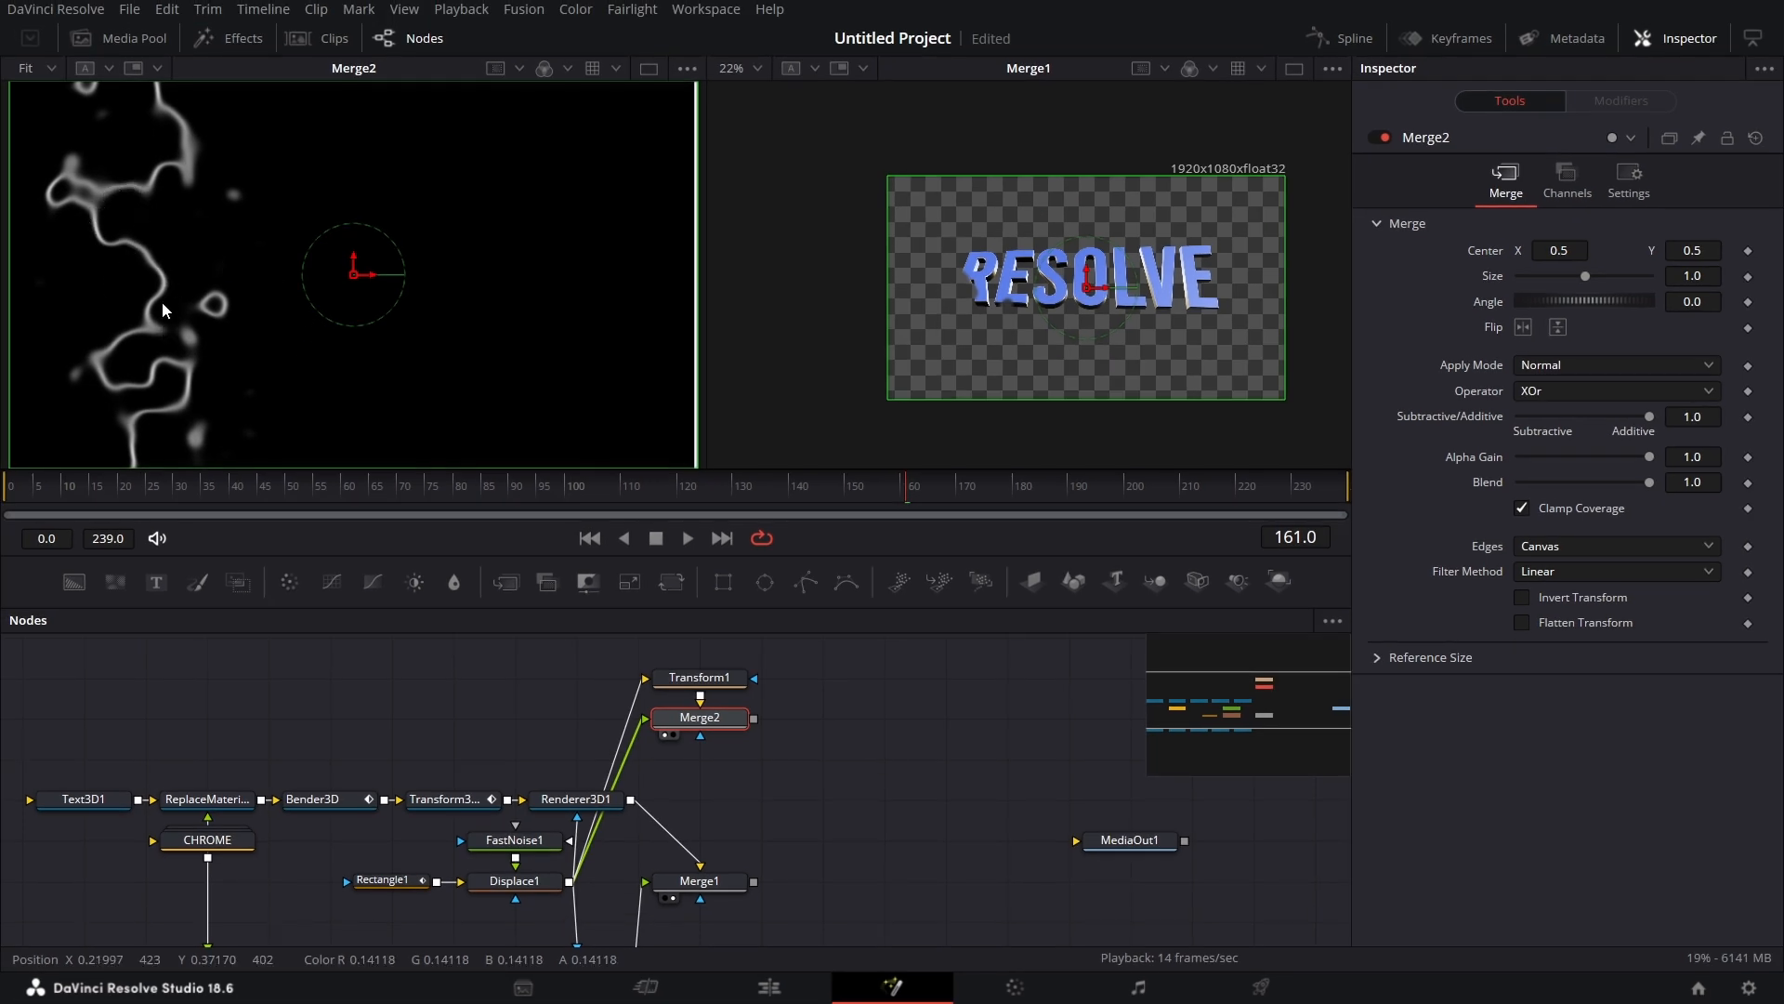
View Renderer3D1 in place of Merge1 and clear the node selection
scroll(857, 831, "right", 2)
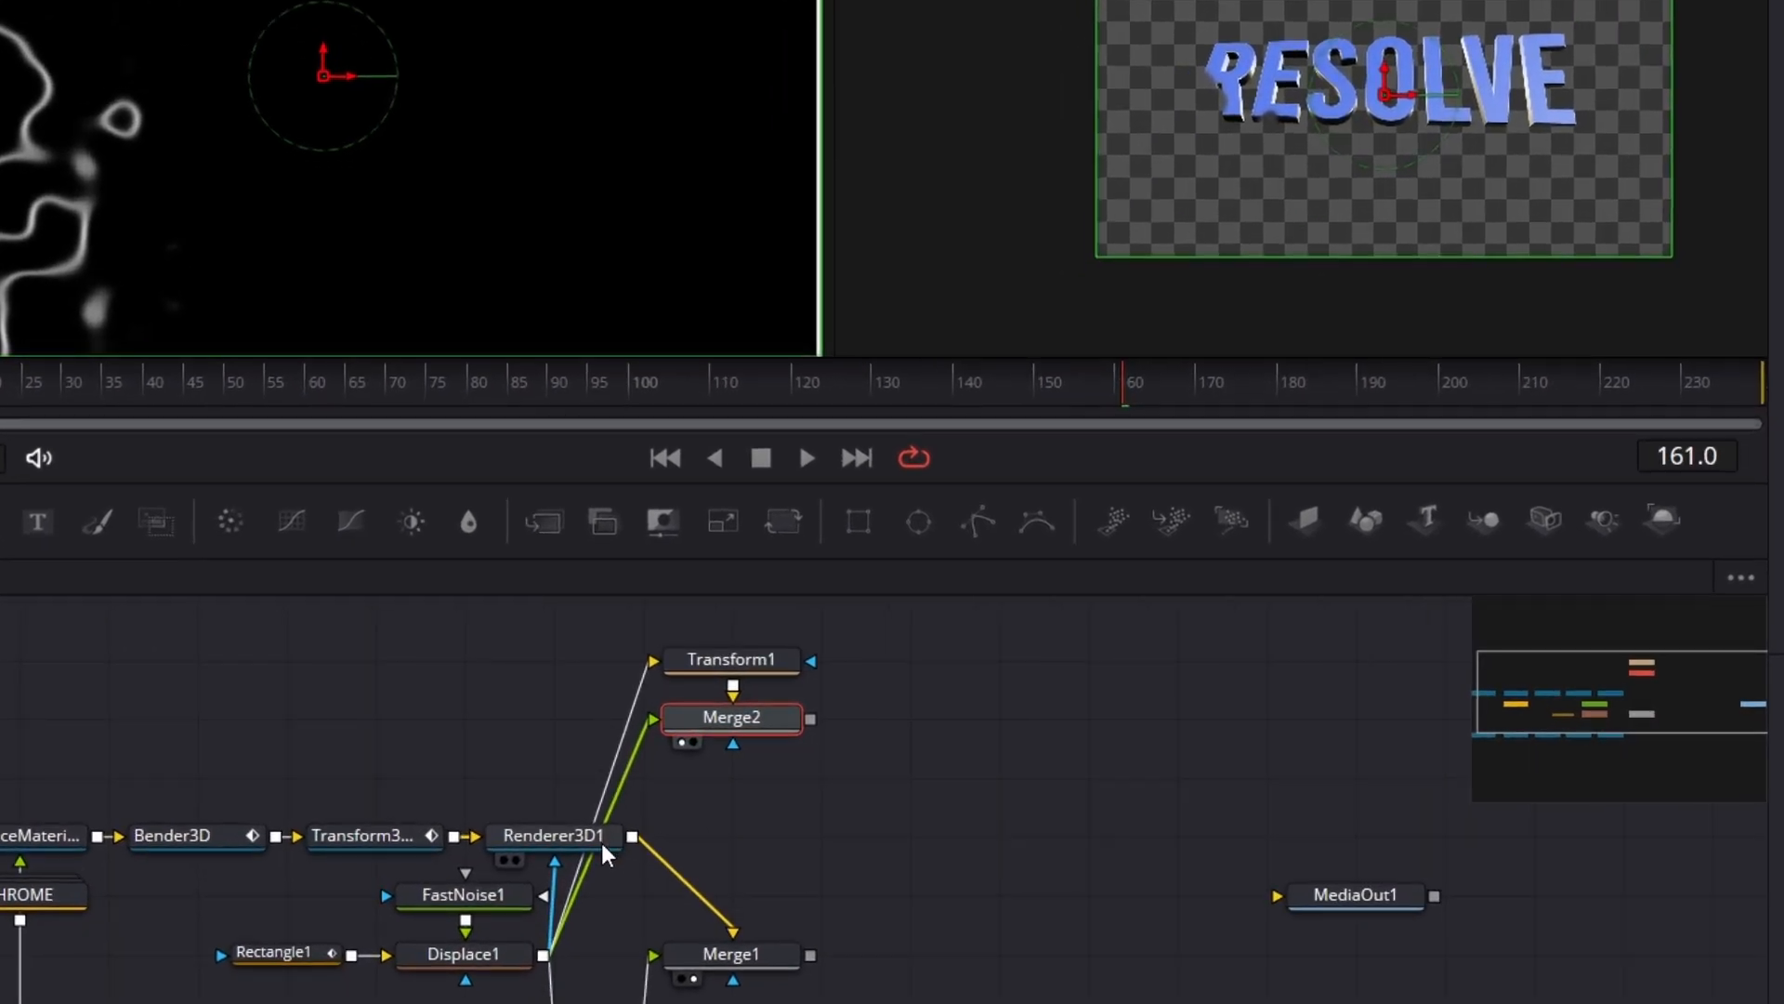
left_click_drag(603, 844, 1249, 199)
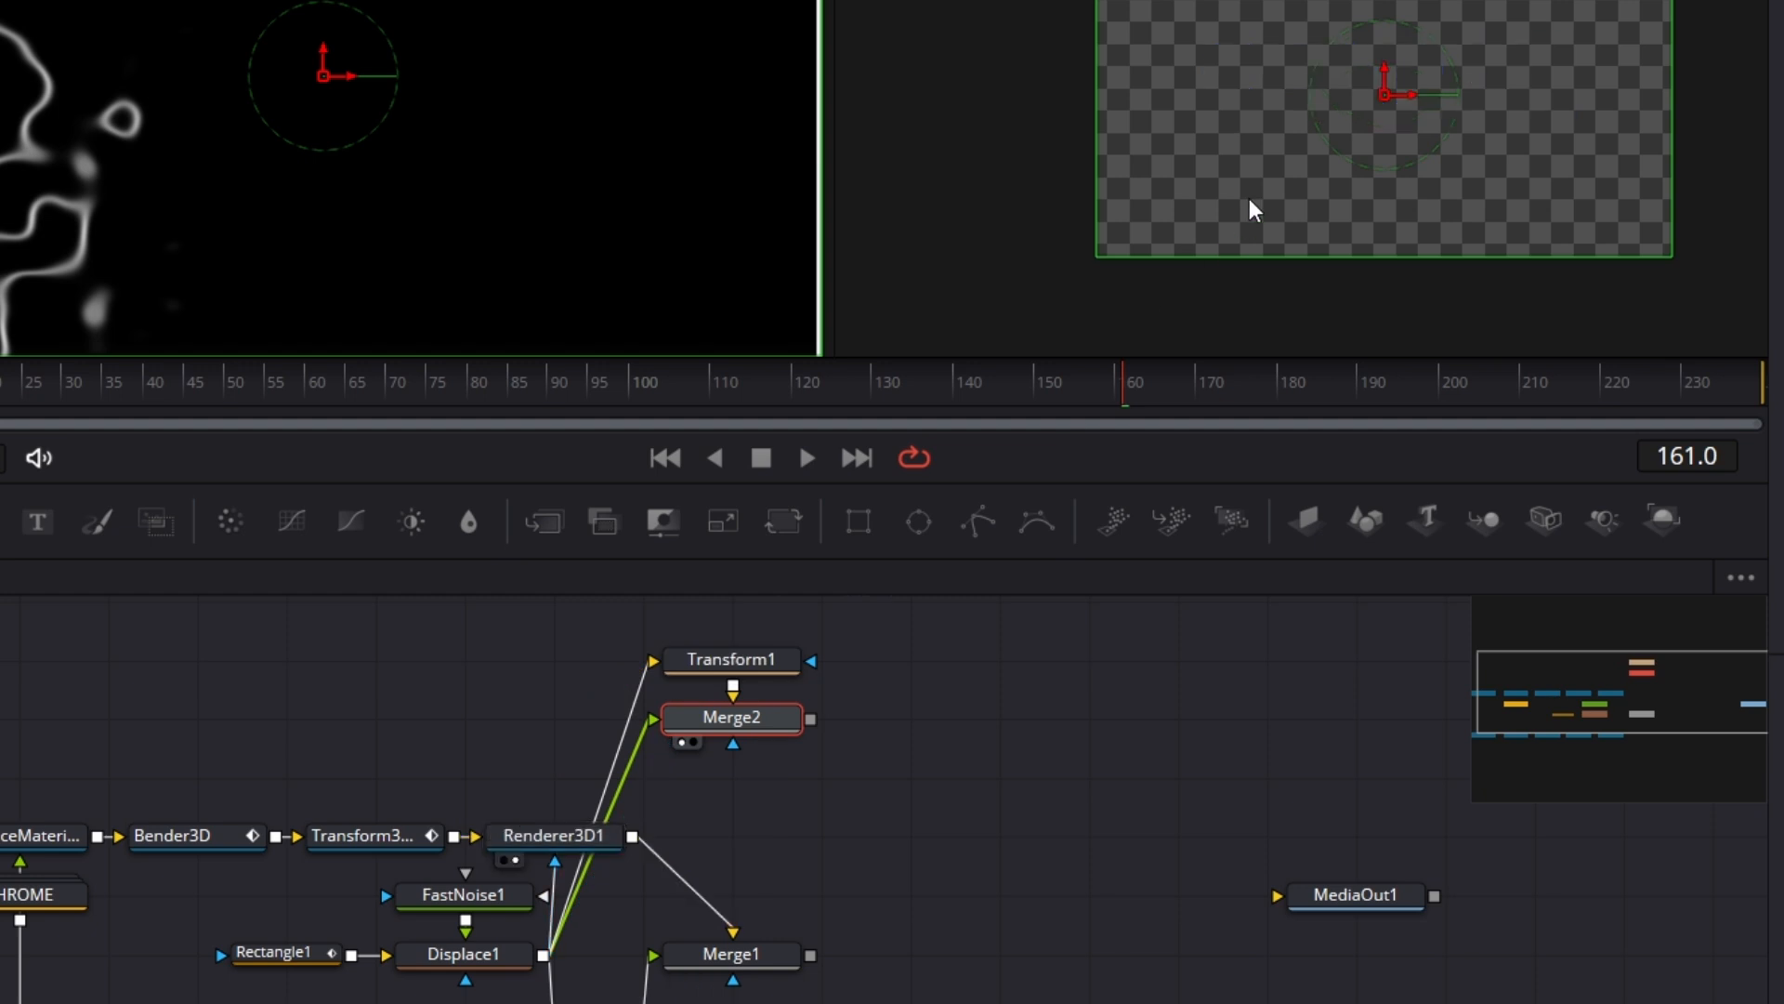
left_click(883, 813)
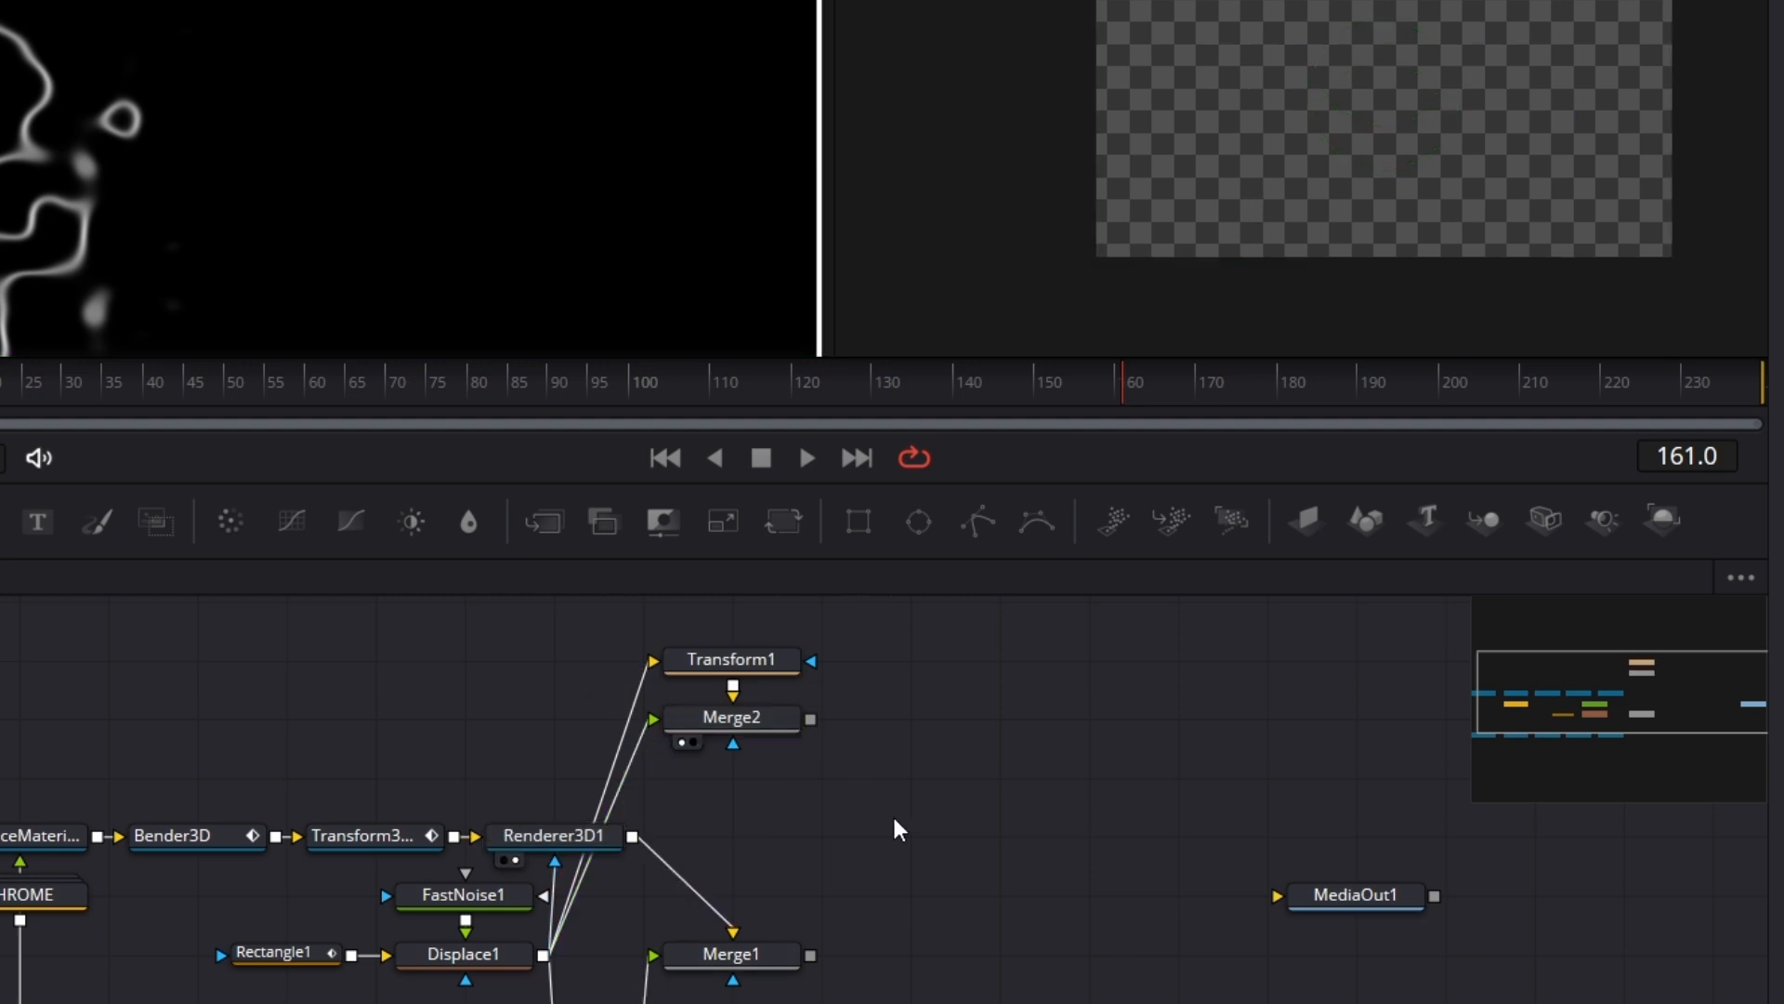
Add a Bitmap node fed by Renderer3D1, view it in place of Renderer3D1, and go to frame 70
key("shift+space")
type("BITM")
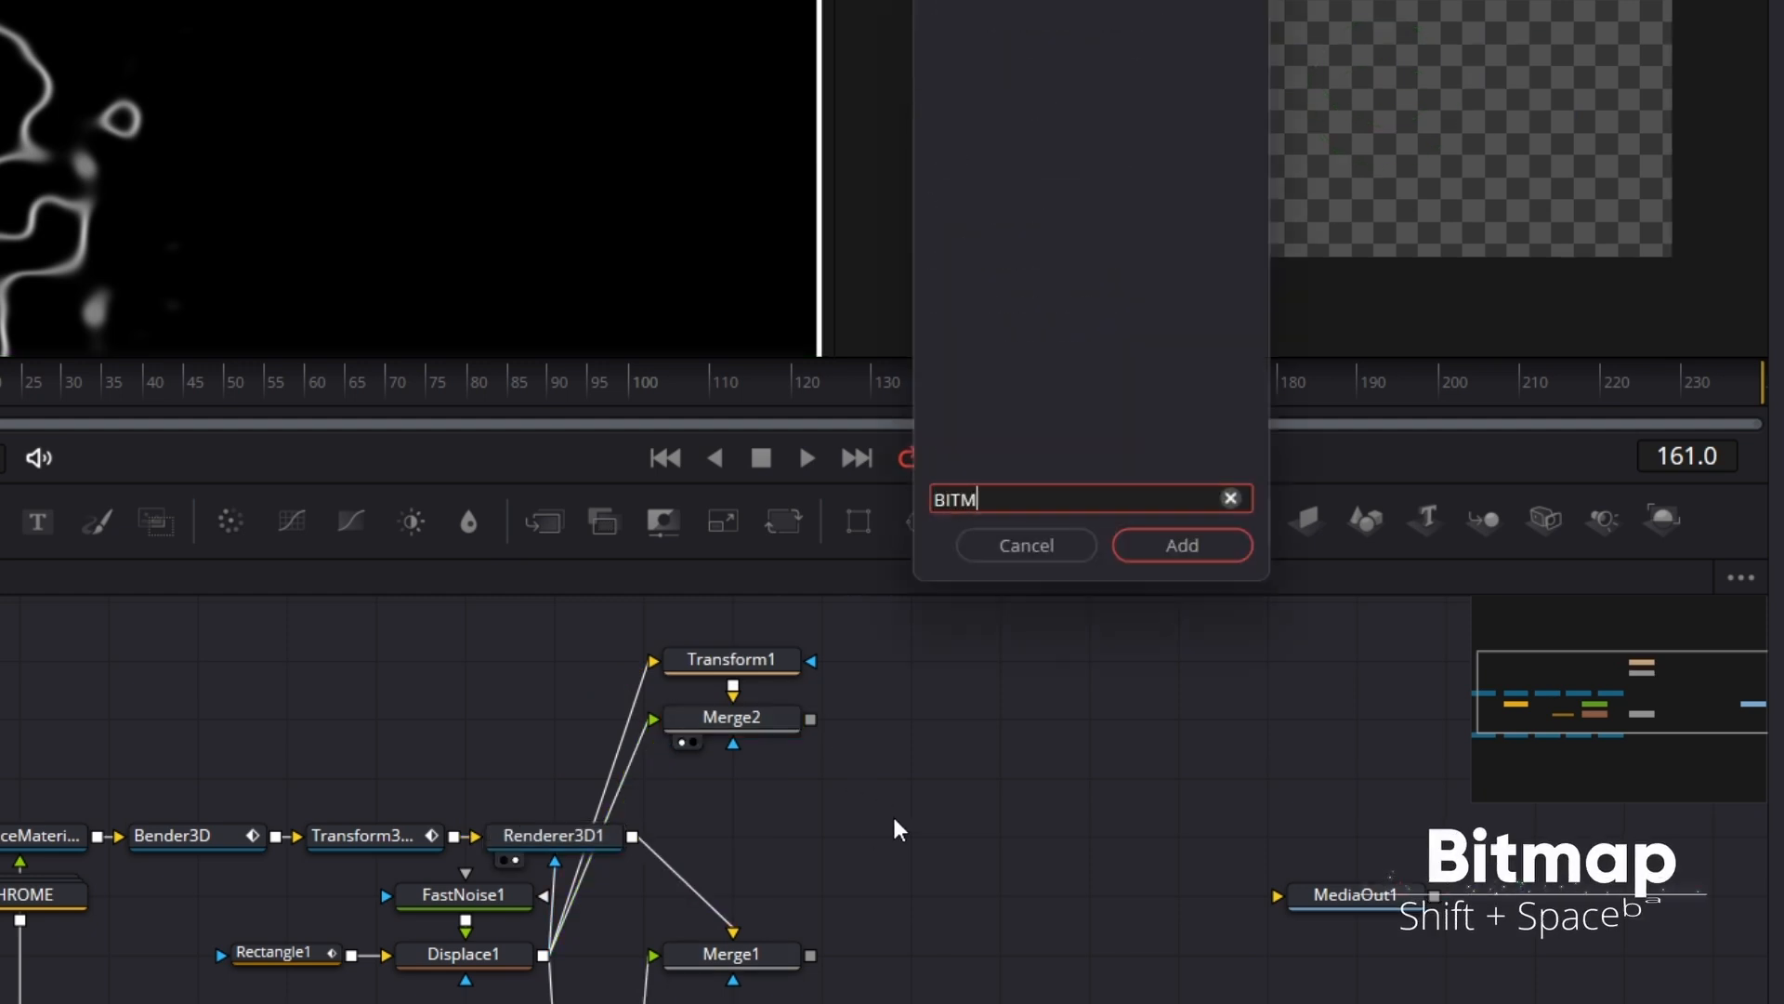
key("Return")
left_click_drag(632, 836, 848, 836)
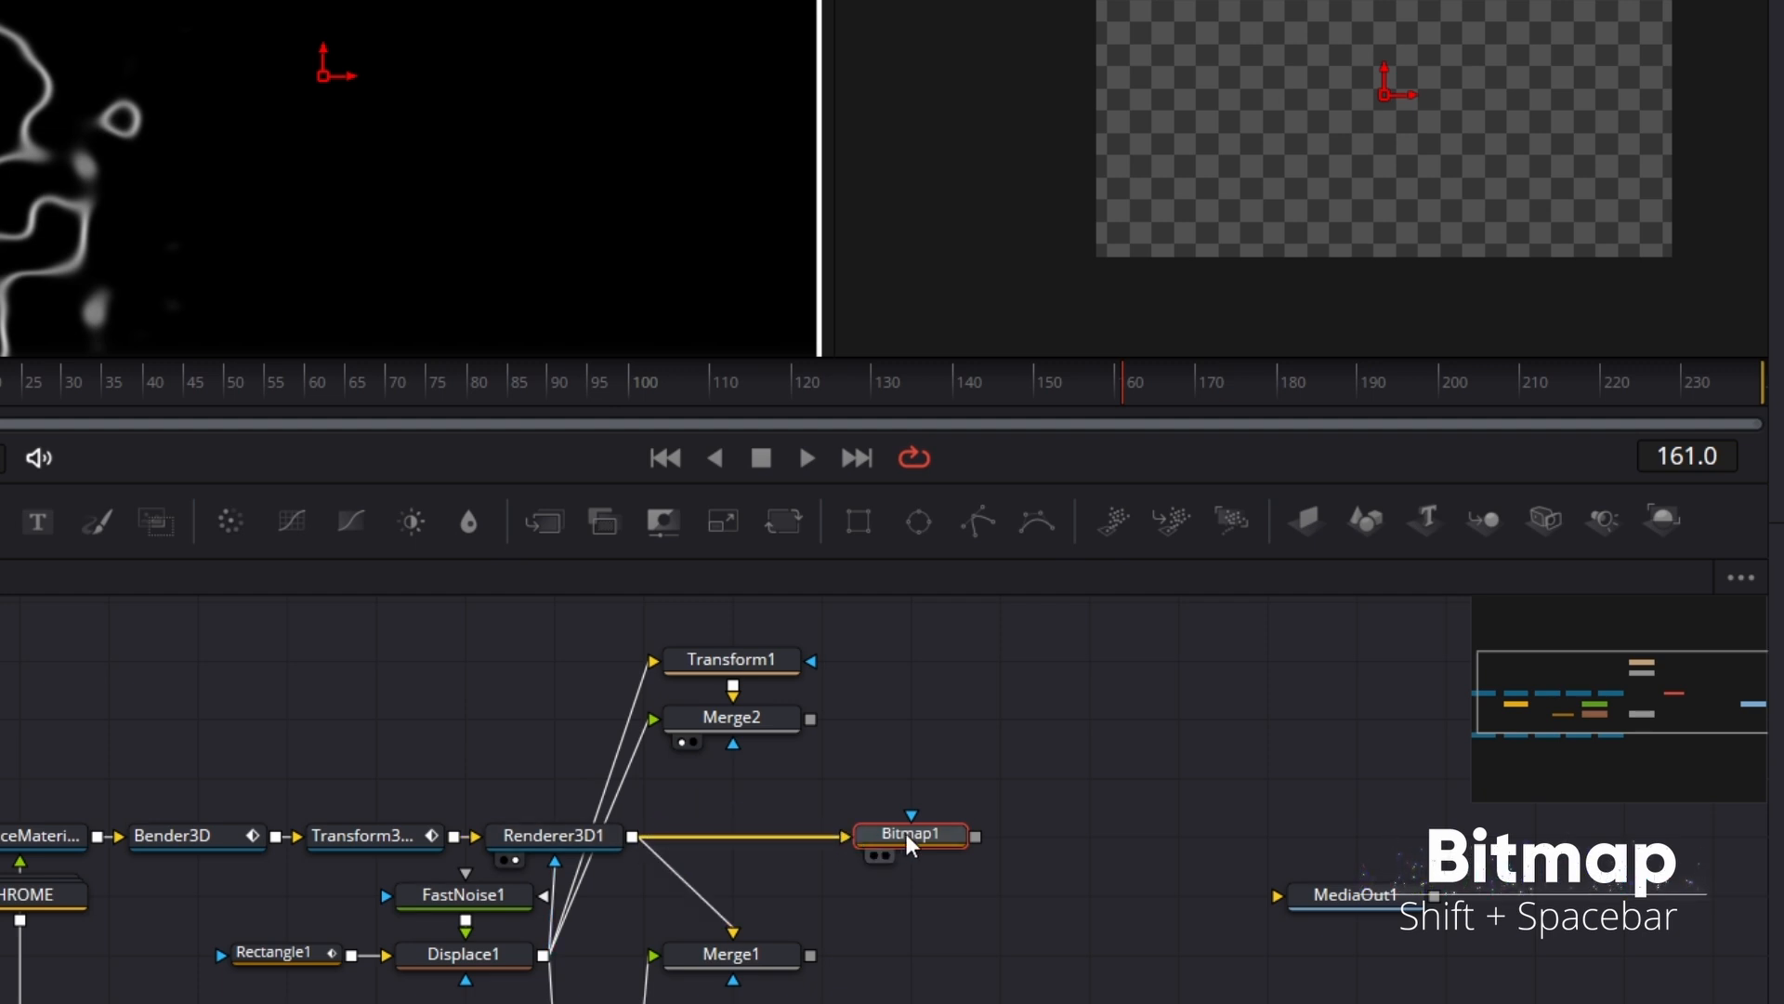
key("2")
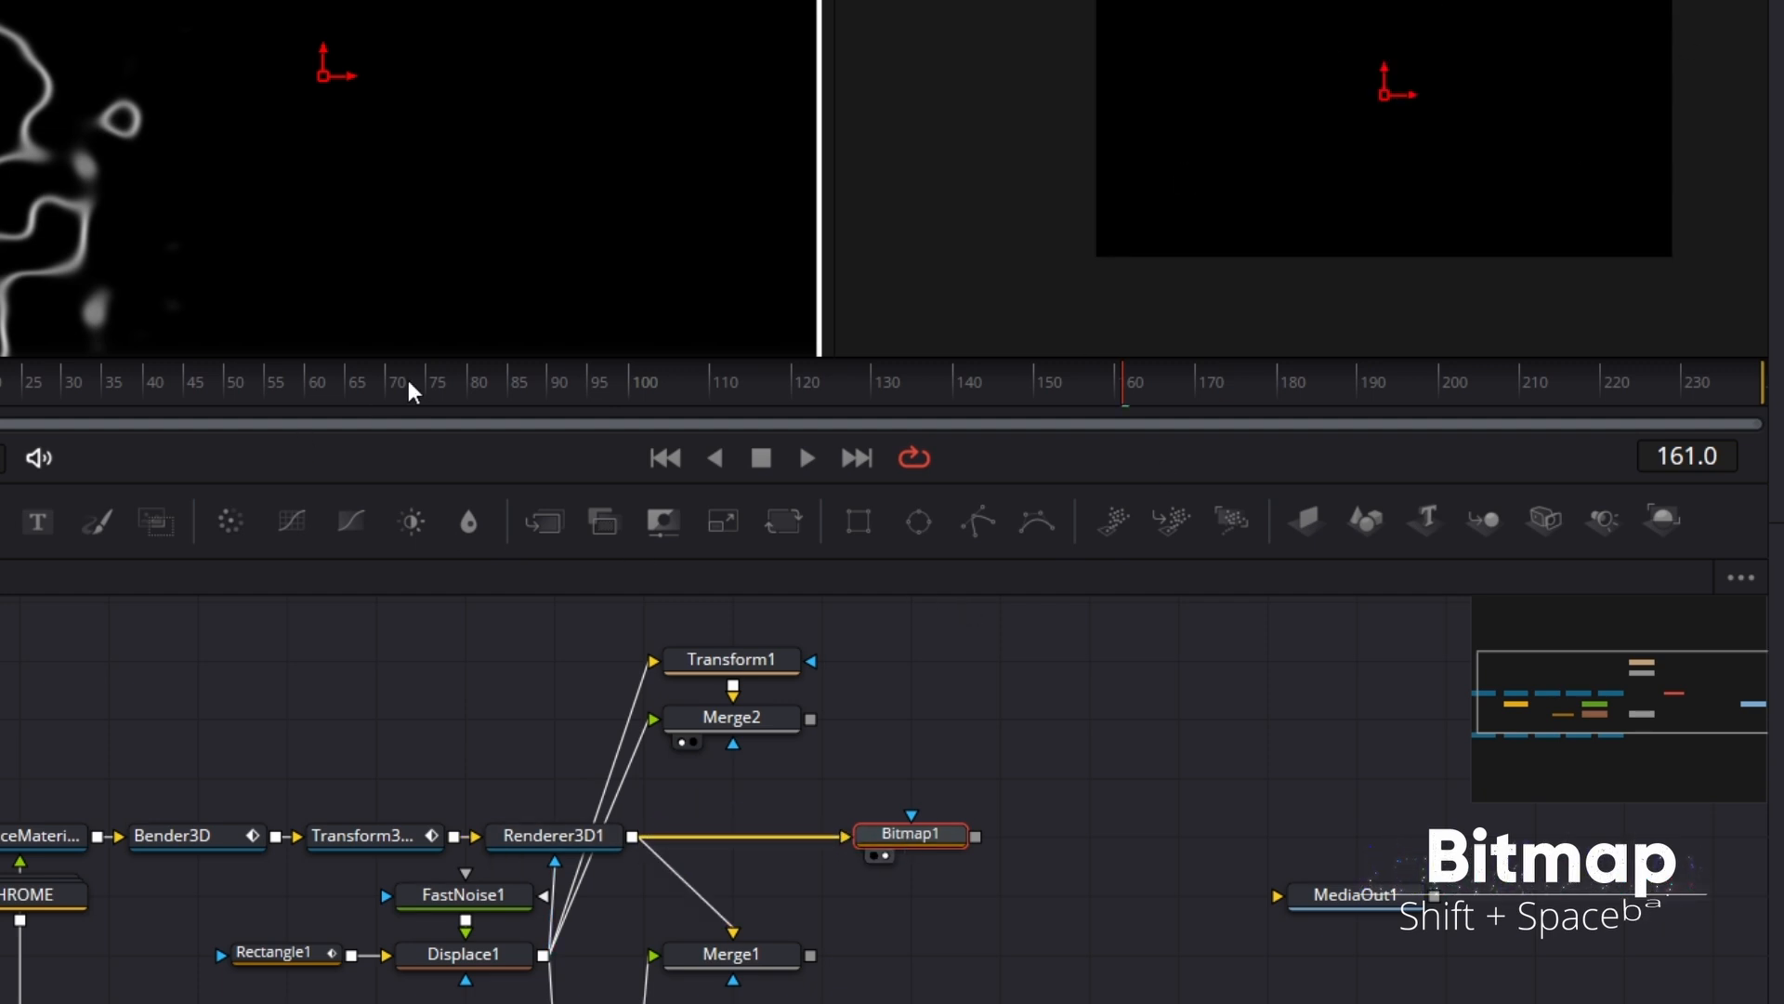
left_click(437, 386)
left_click_drag(437, 386, 386, 398)
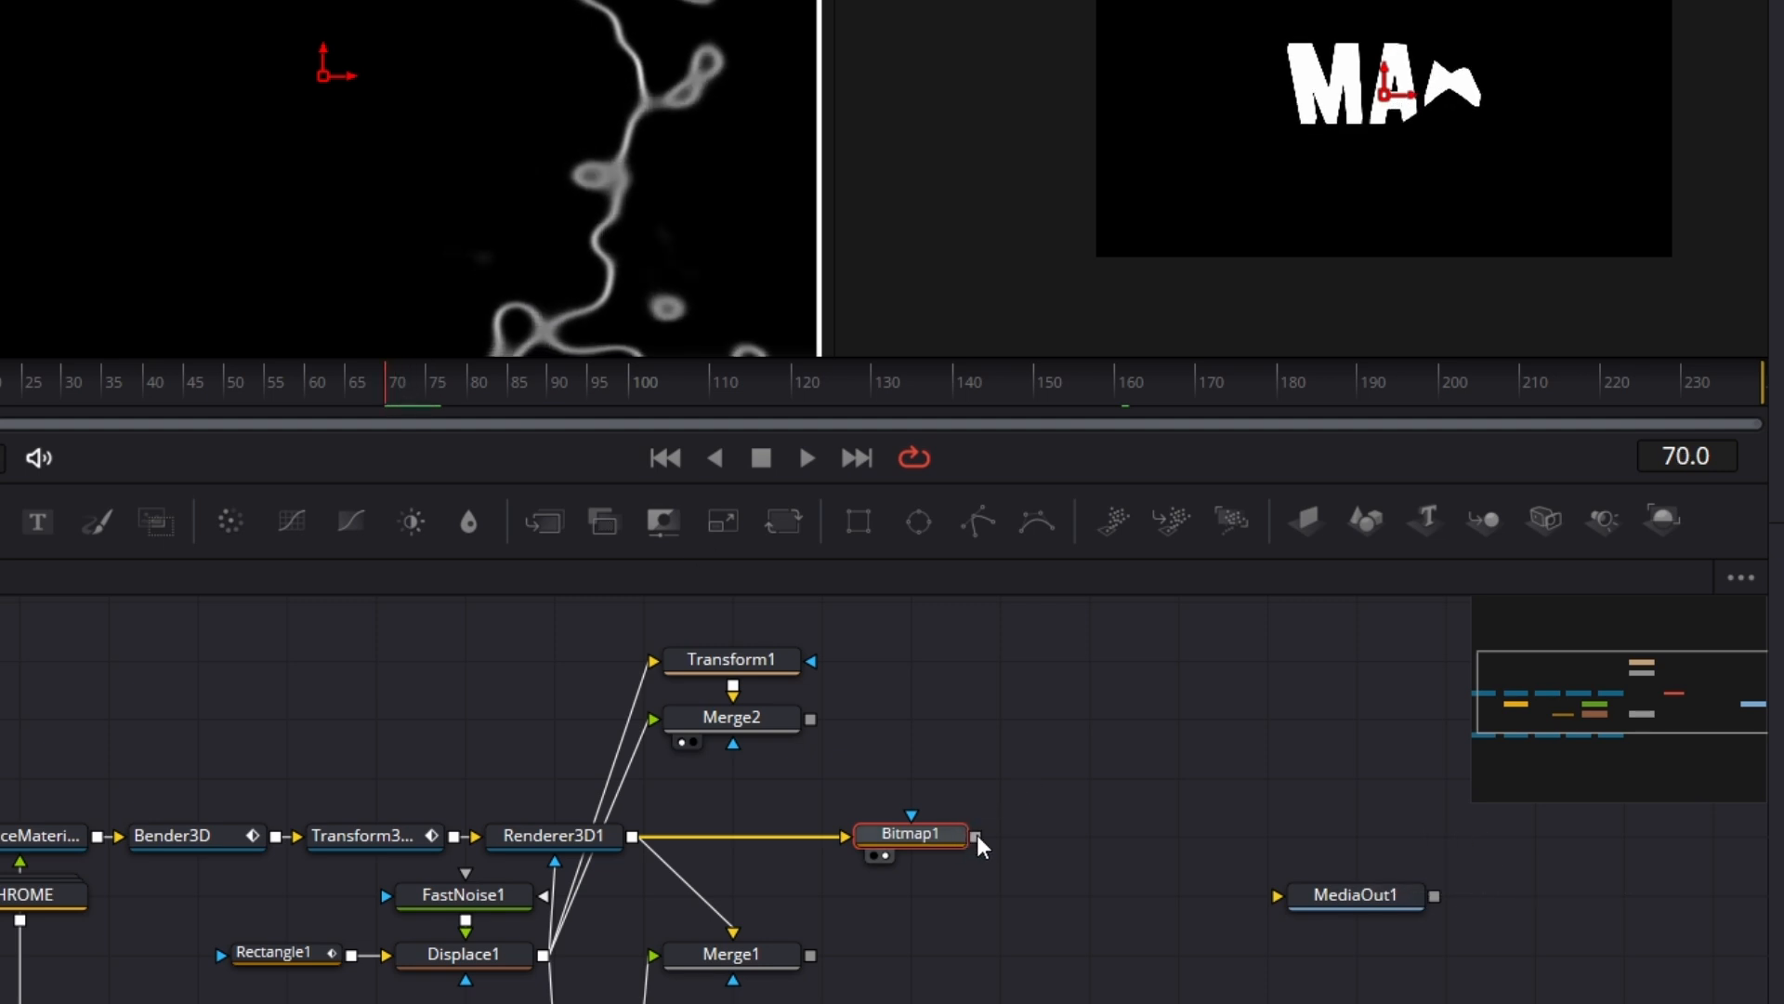
Connect Bitmap1 as Merge2's mask, enable Multiply by Mask, and check the masked outline through to frame 155
left_click_drag(976, 837, 735, 840)
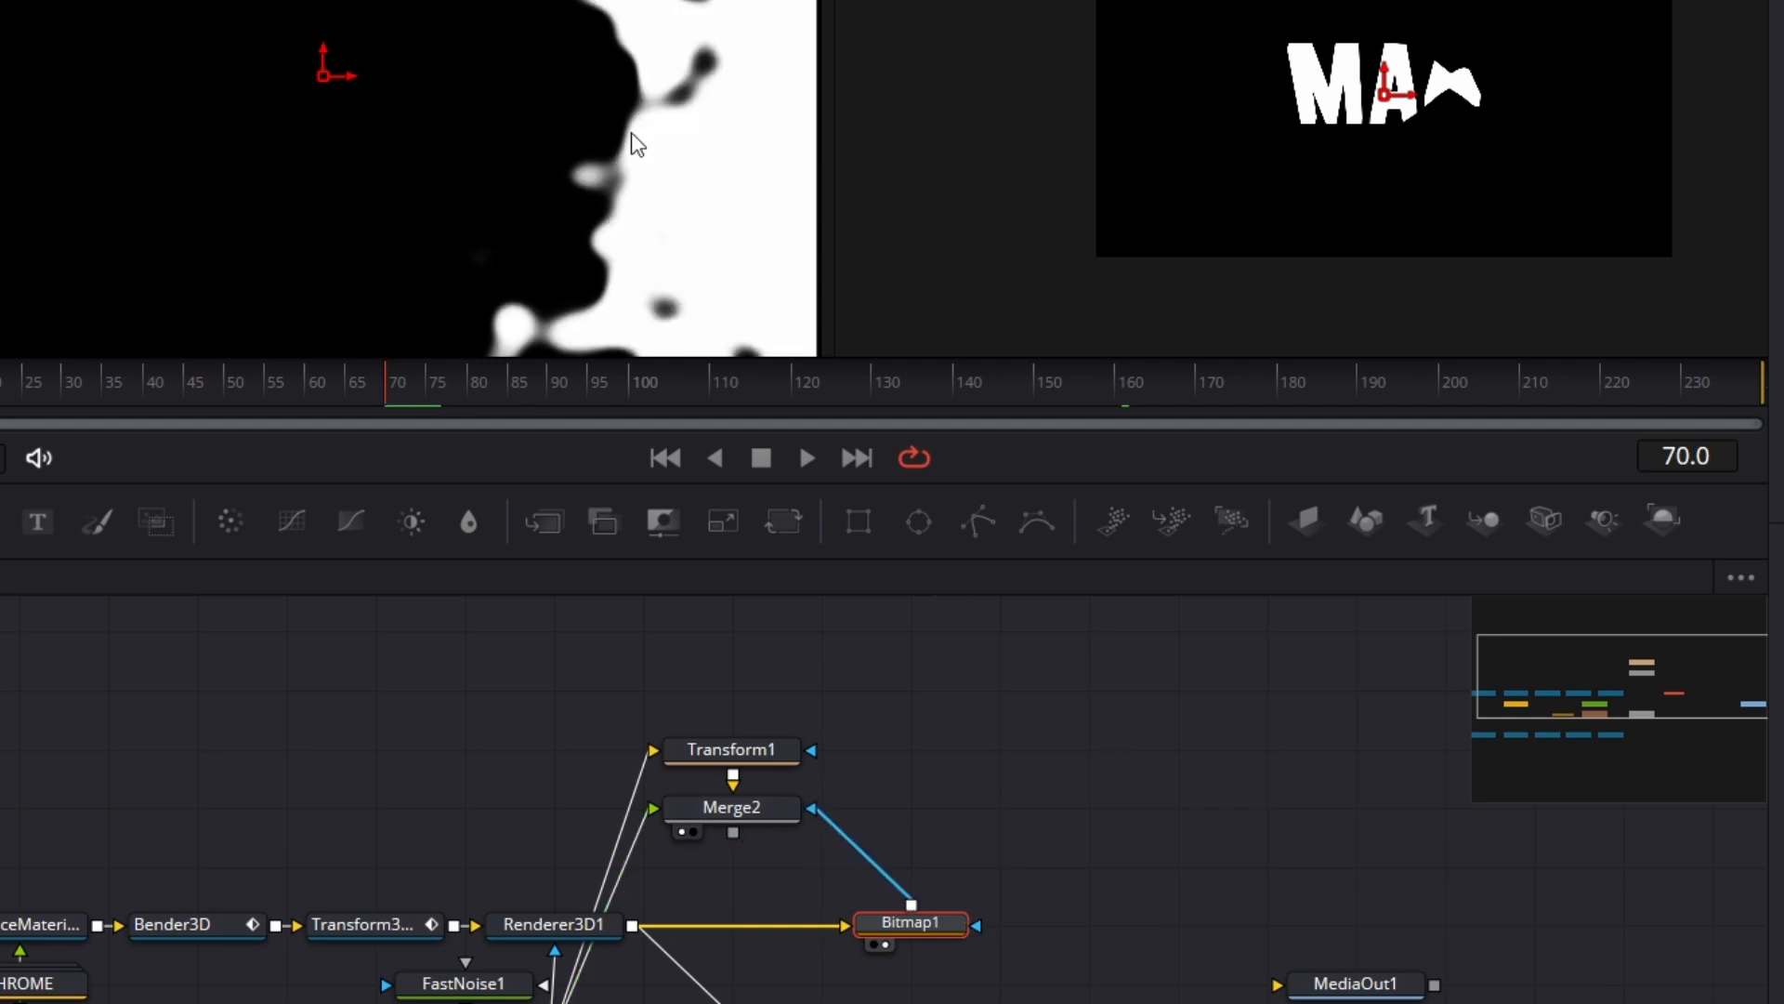
left_click(789, 825)
left_click(1494, 233)
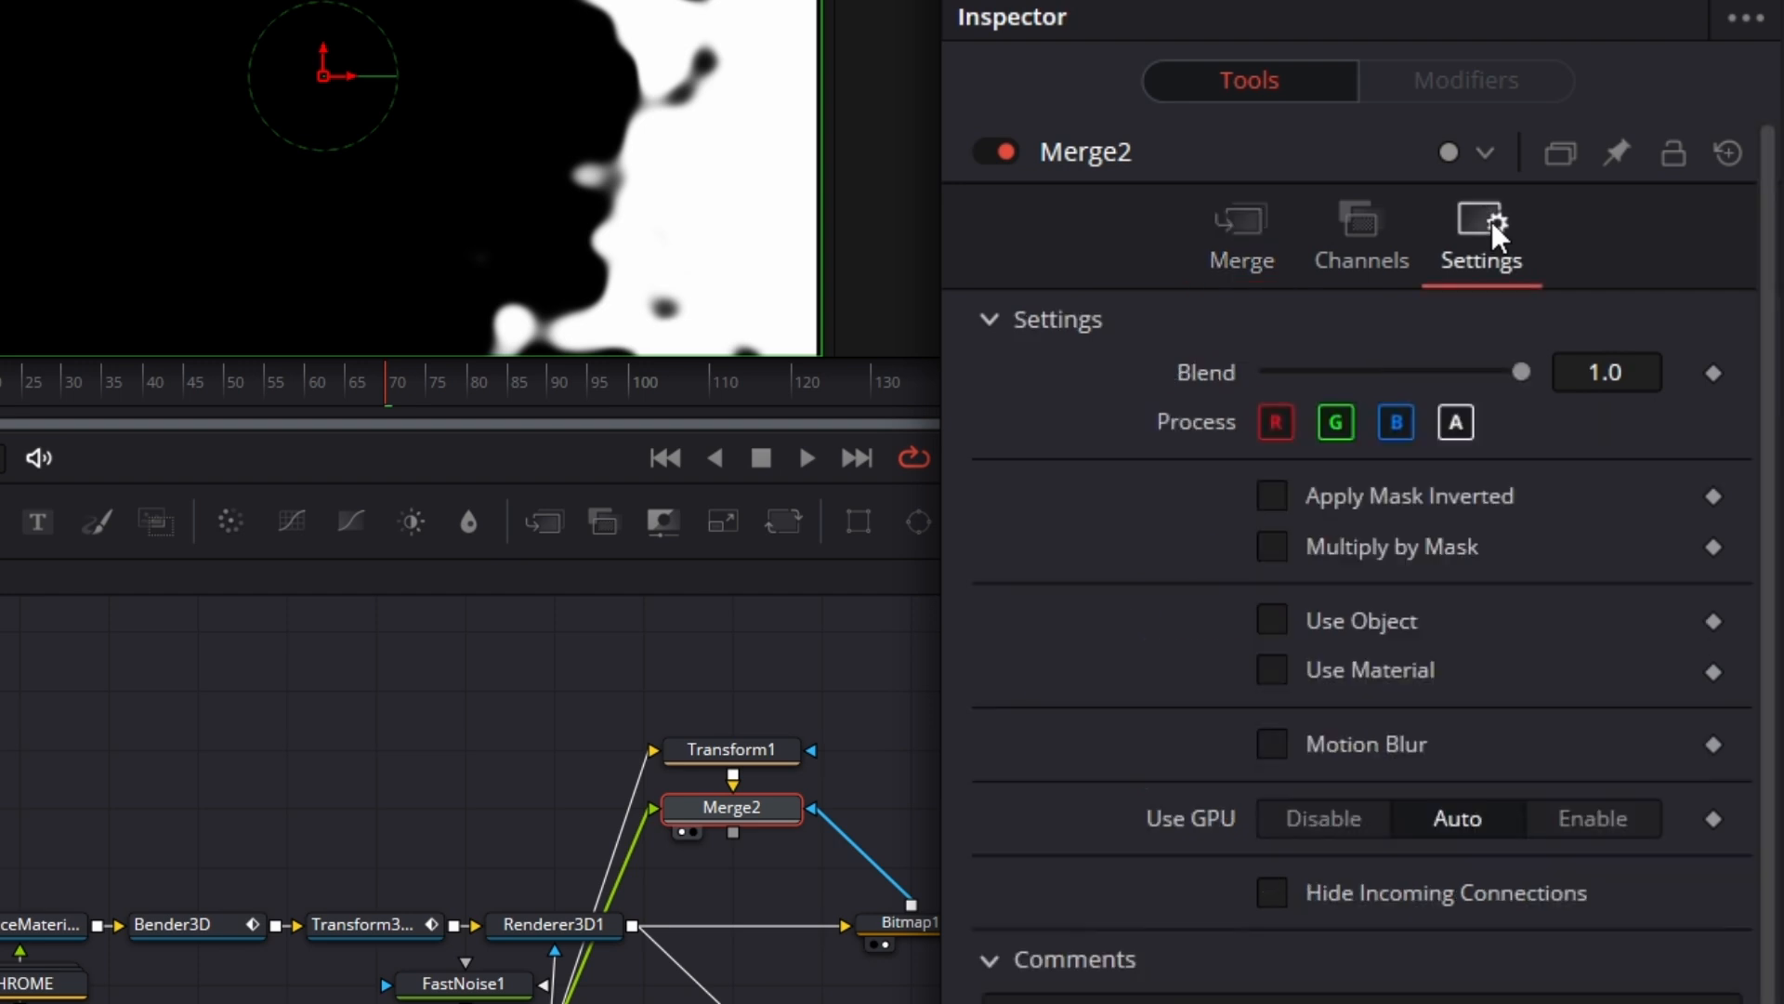
left_click(1272, 547)
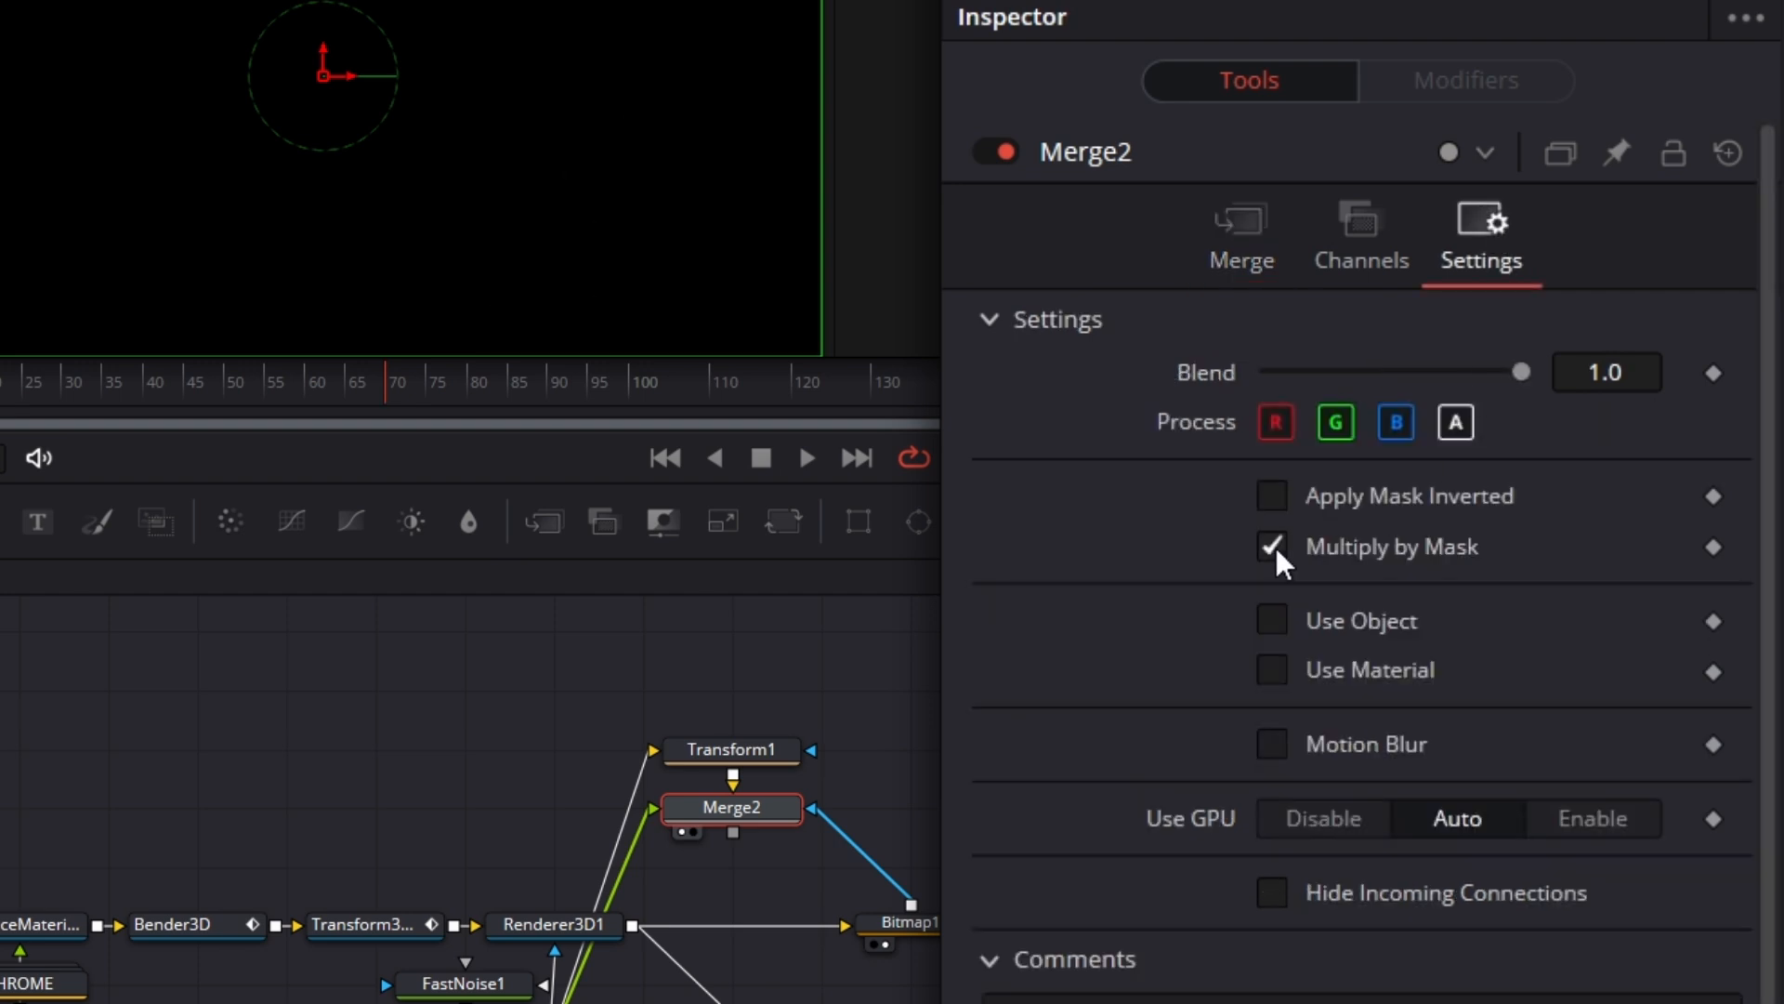
left_click_drag(324, 398, 573, 379)
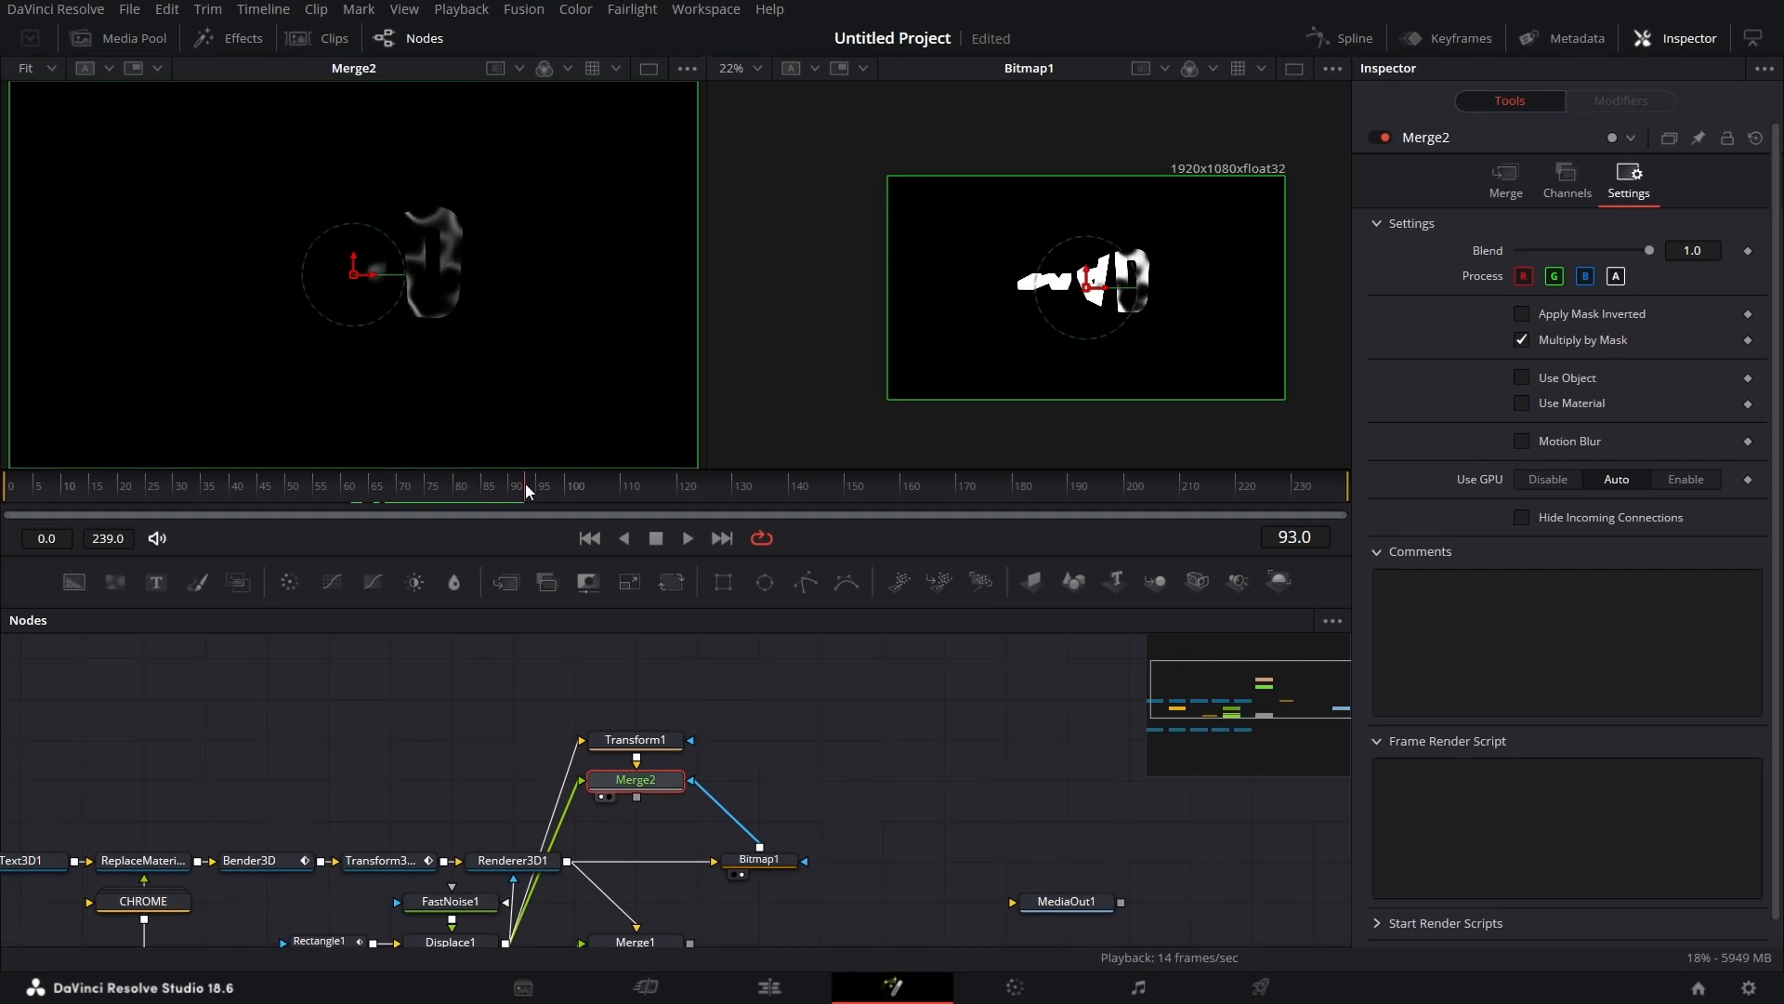
left_click_drag(526, 484, 874, 516)
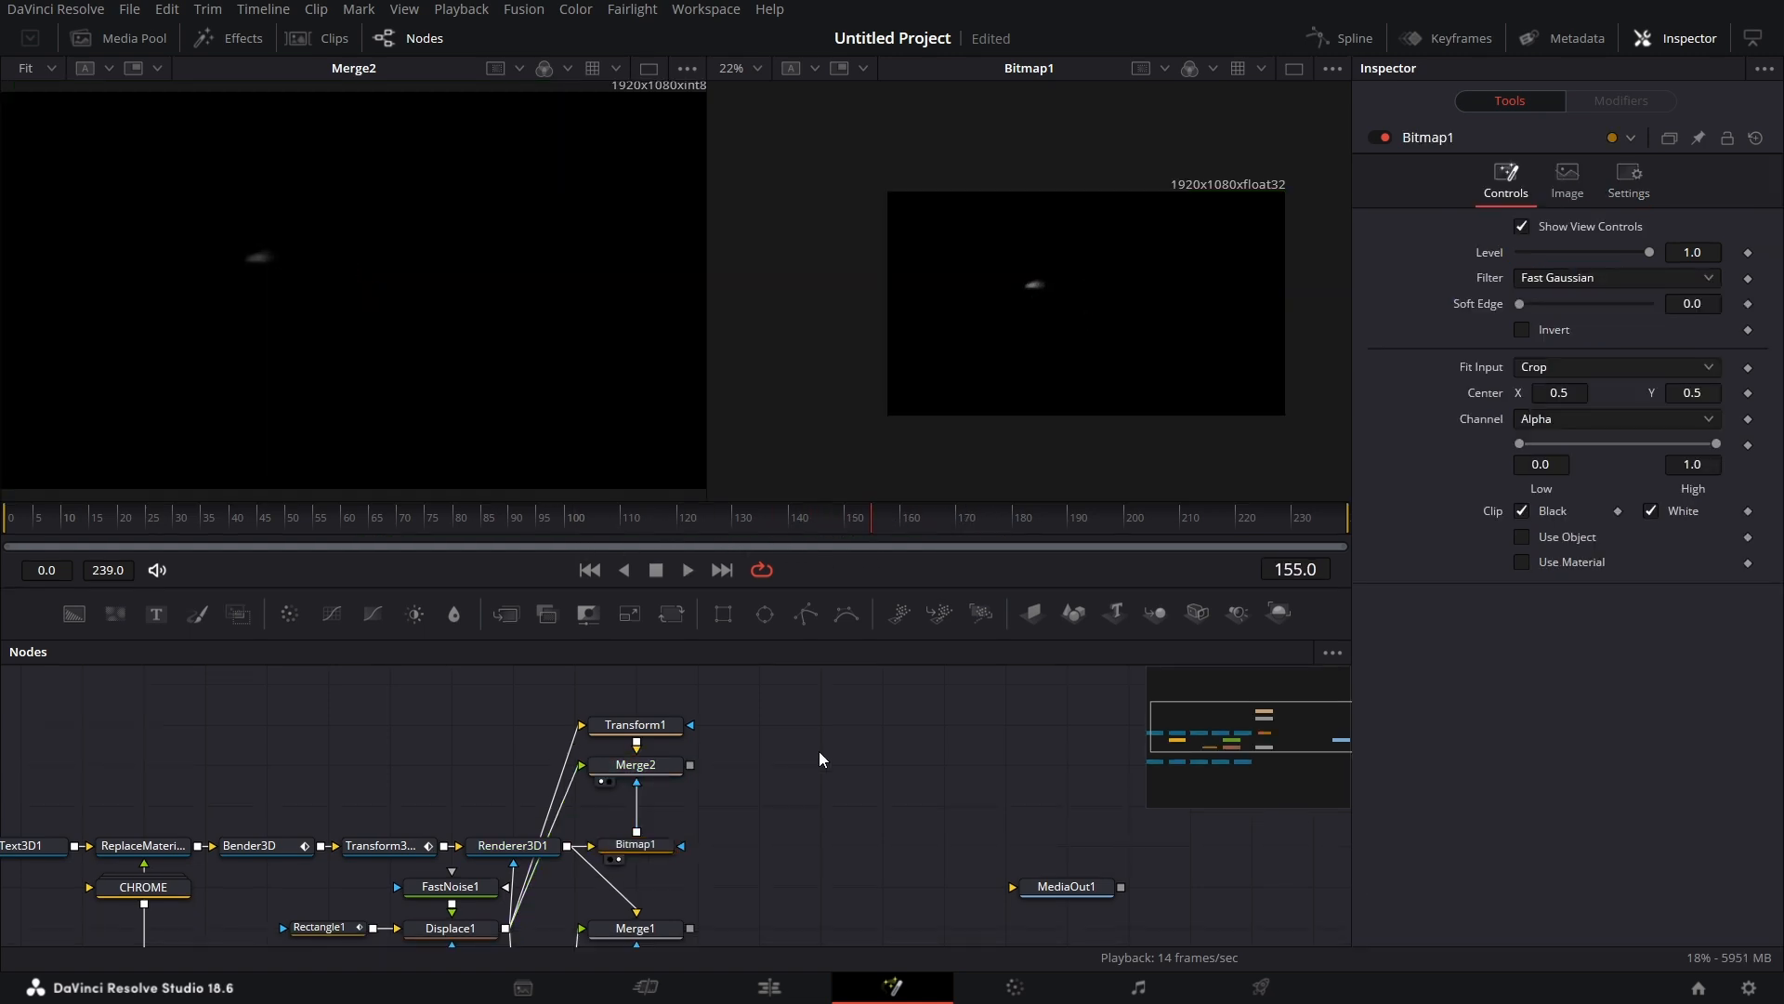
Add a Glow node after Merge2 with Blend 0.75 and Glow Size 1.0, and view it at frame 91
key("shift+space")
type("GLO")
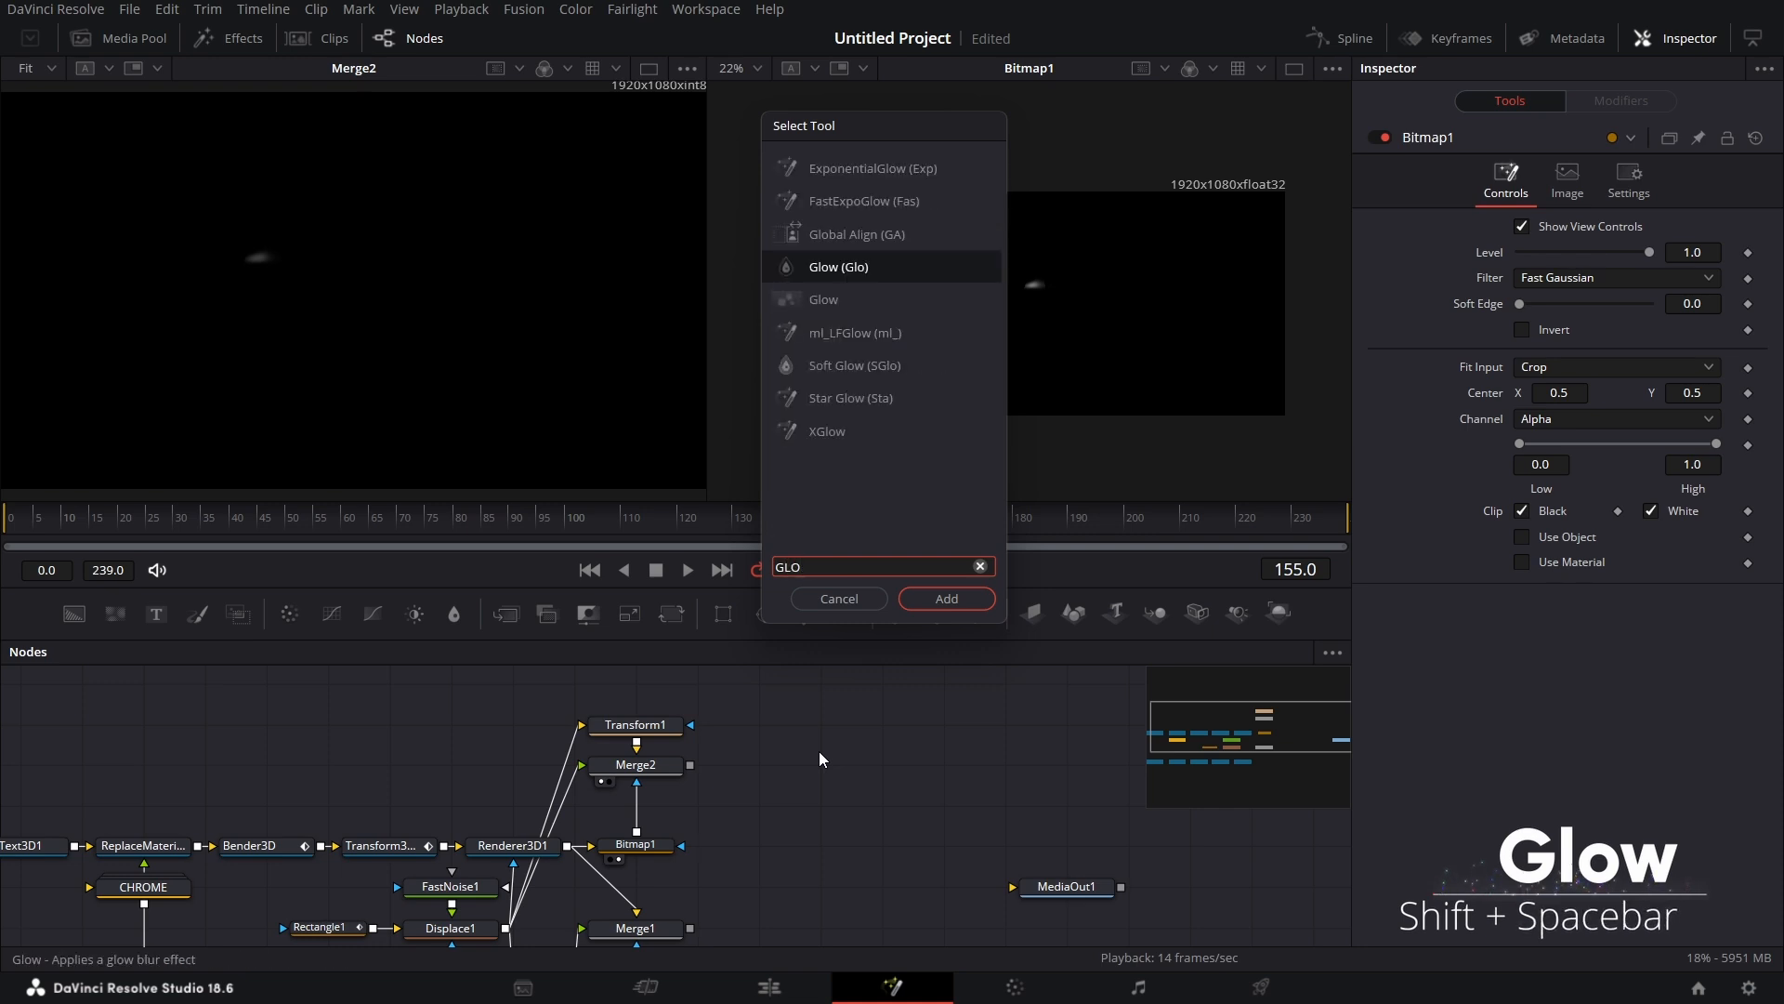
key("Return")
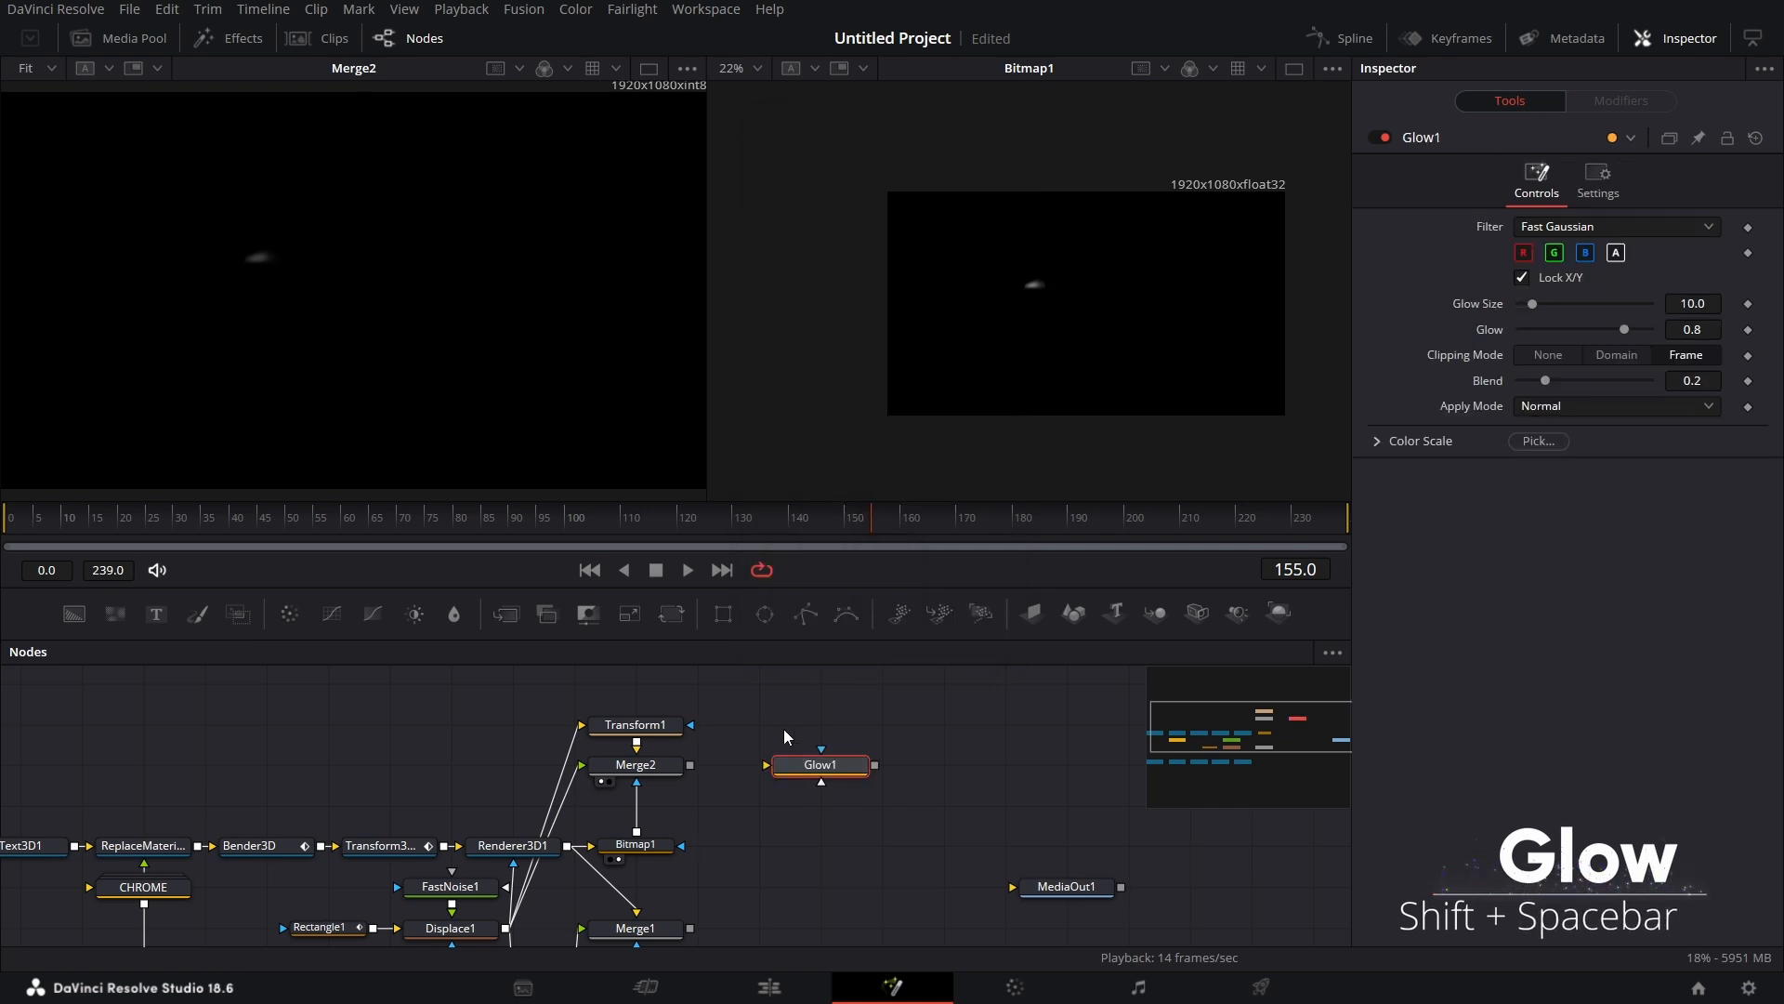
left_click_drag(799, 784, 876, 683)
key("ctrl+z")
mouse_move(563, 426)
left_mouse_down()
mouse_move(520, 441)
mouse_move(561, 435)
left_mouse_up()
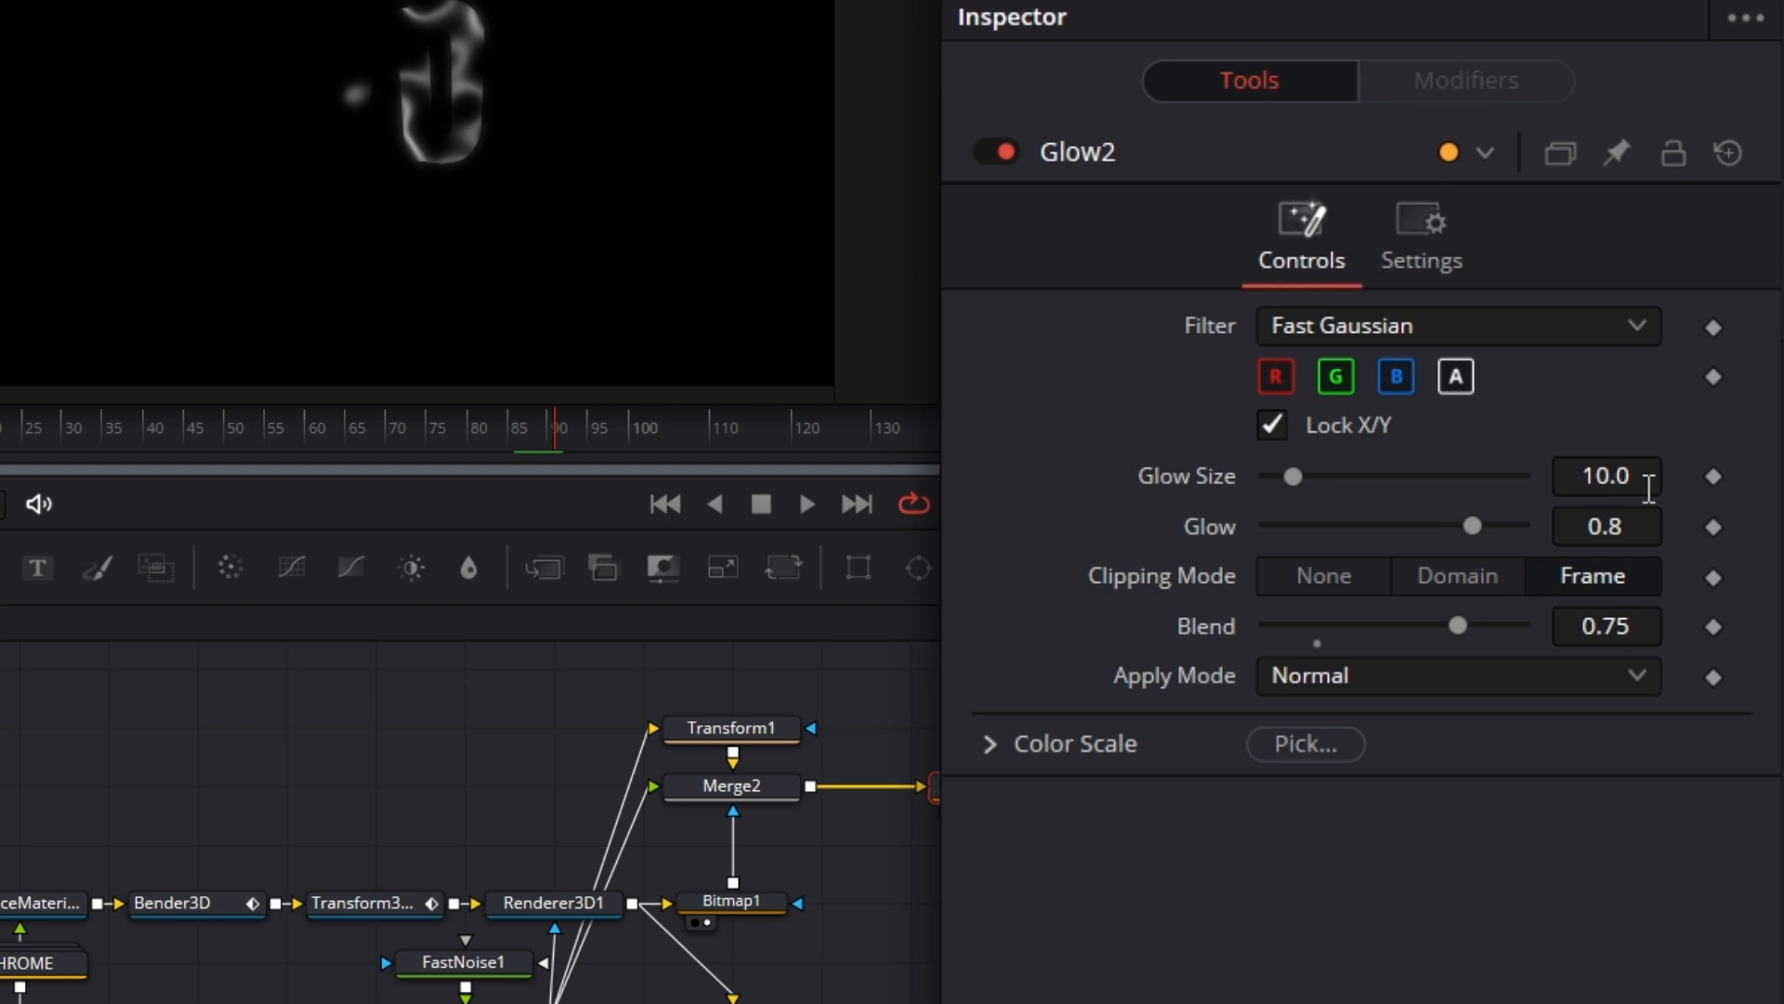
left_click(1648, 486)
type("1")
key("Tab")
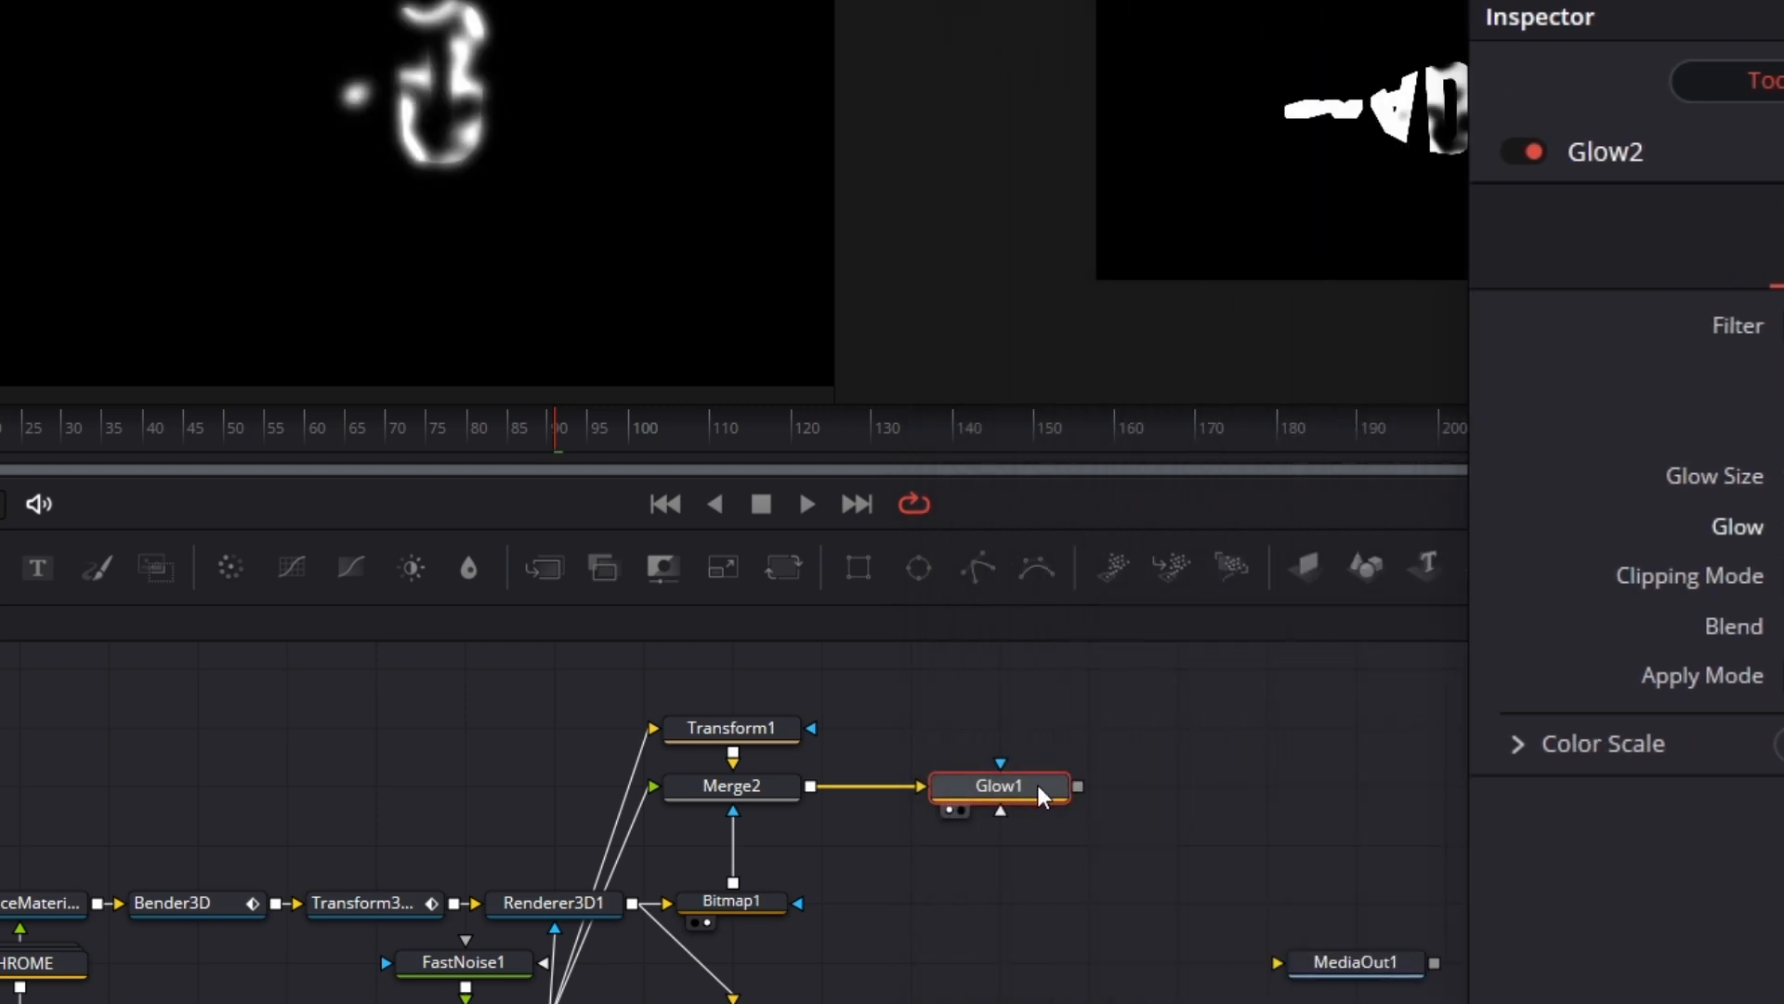
Add a Soft Glow node after Glow1, view it, and set its Glow Size to 100
key("shift+space")
type("GLO")
key("BackSpace")
key("BackSpace")
key("BackSpace")
type("SOFT")
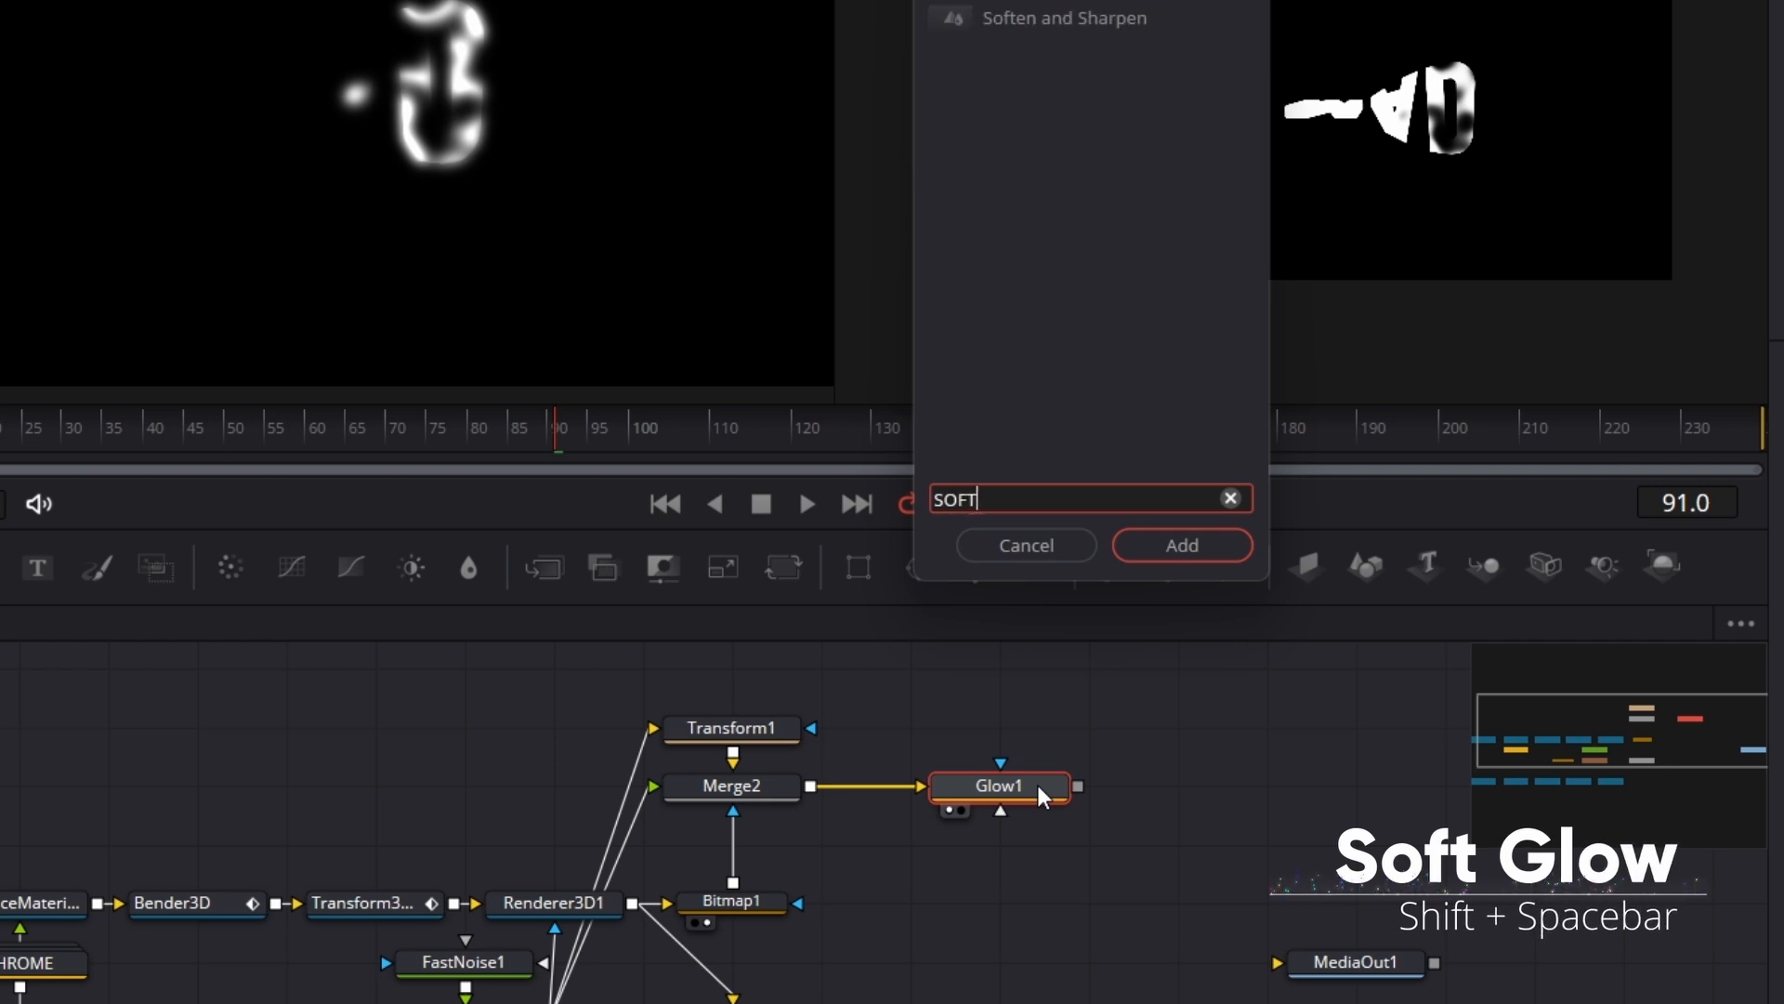
key("Return")
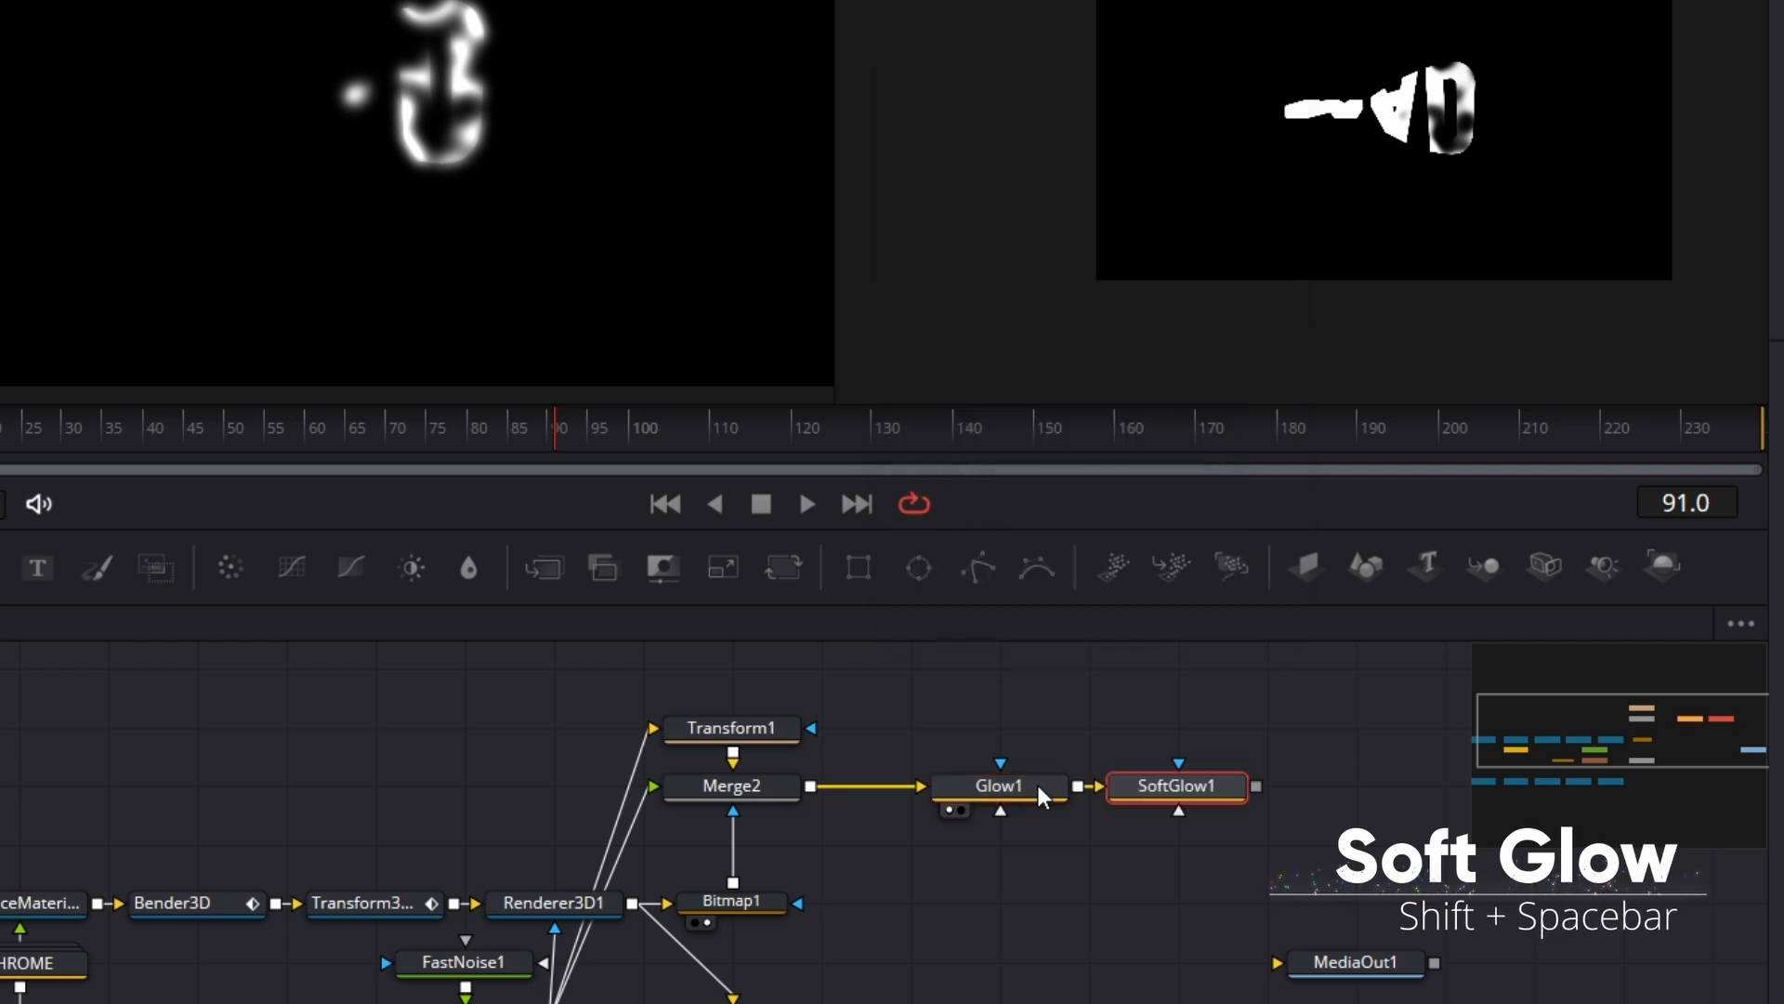
left_click_drag(1179, 790, 519, 270)
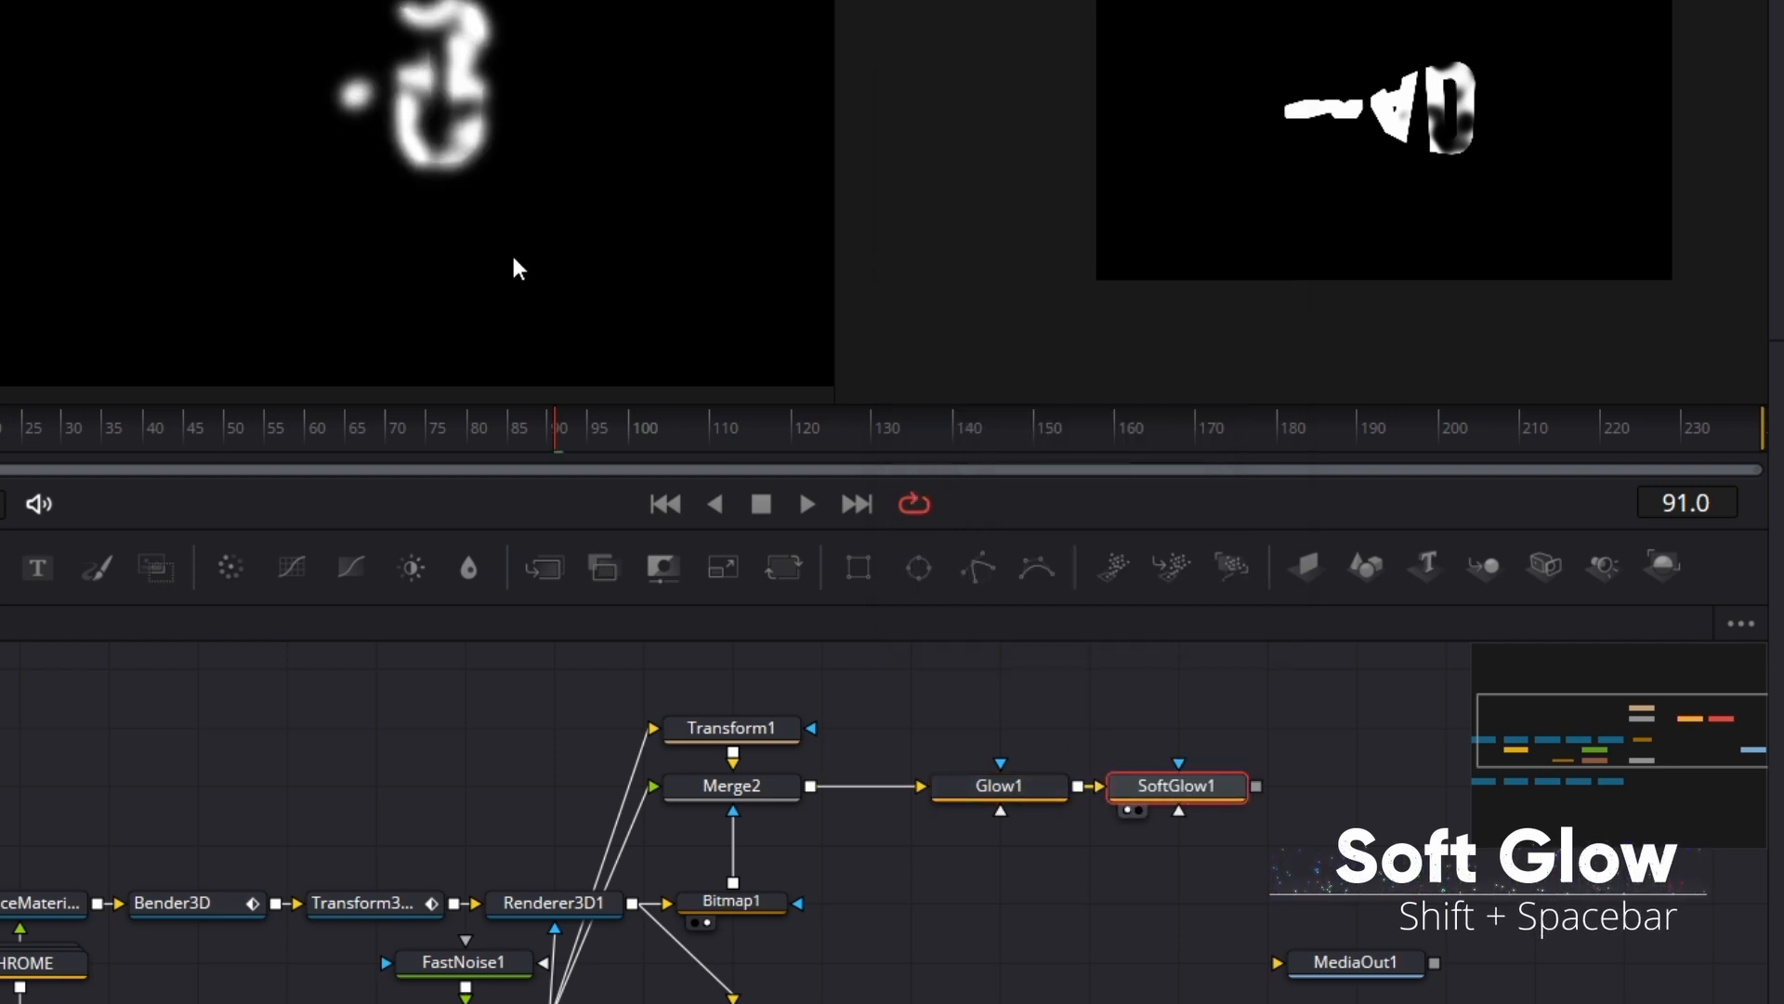
left_click_drag(1294, 576, 1536, 578)
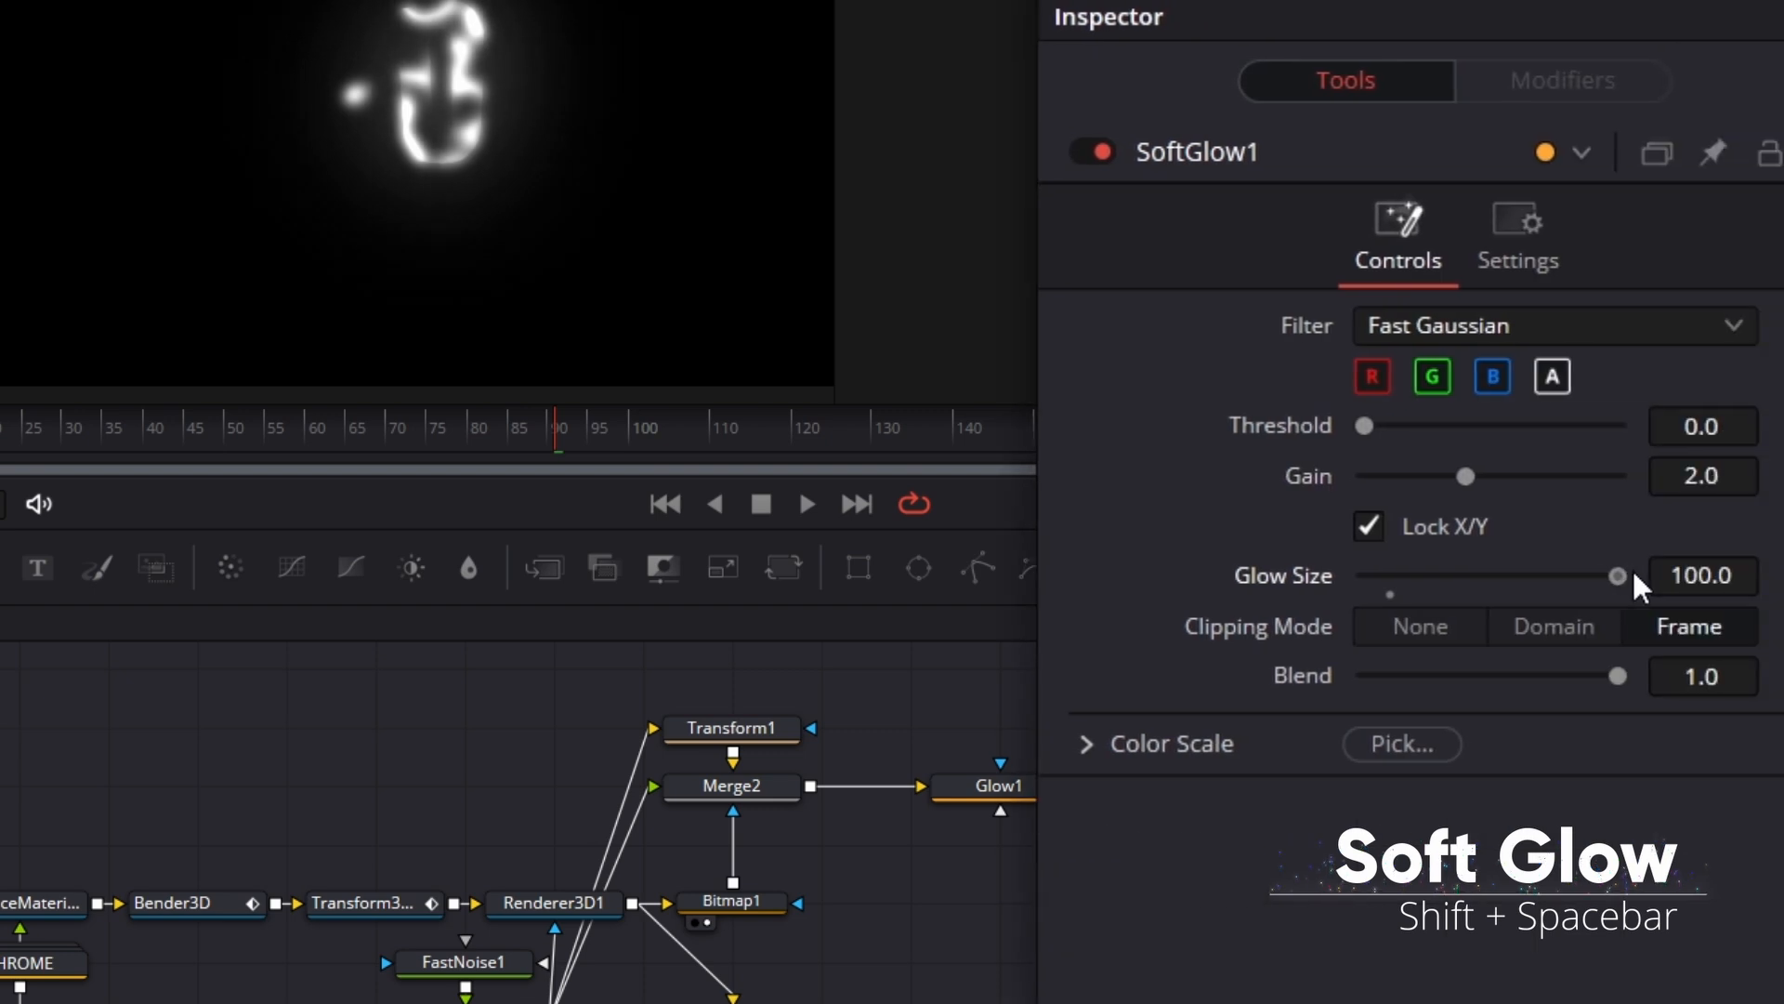
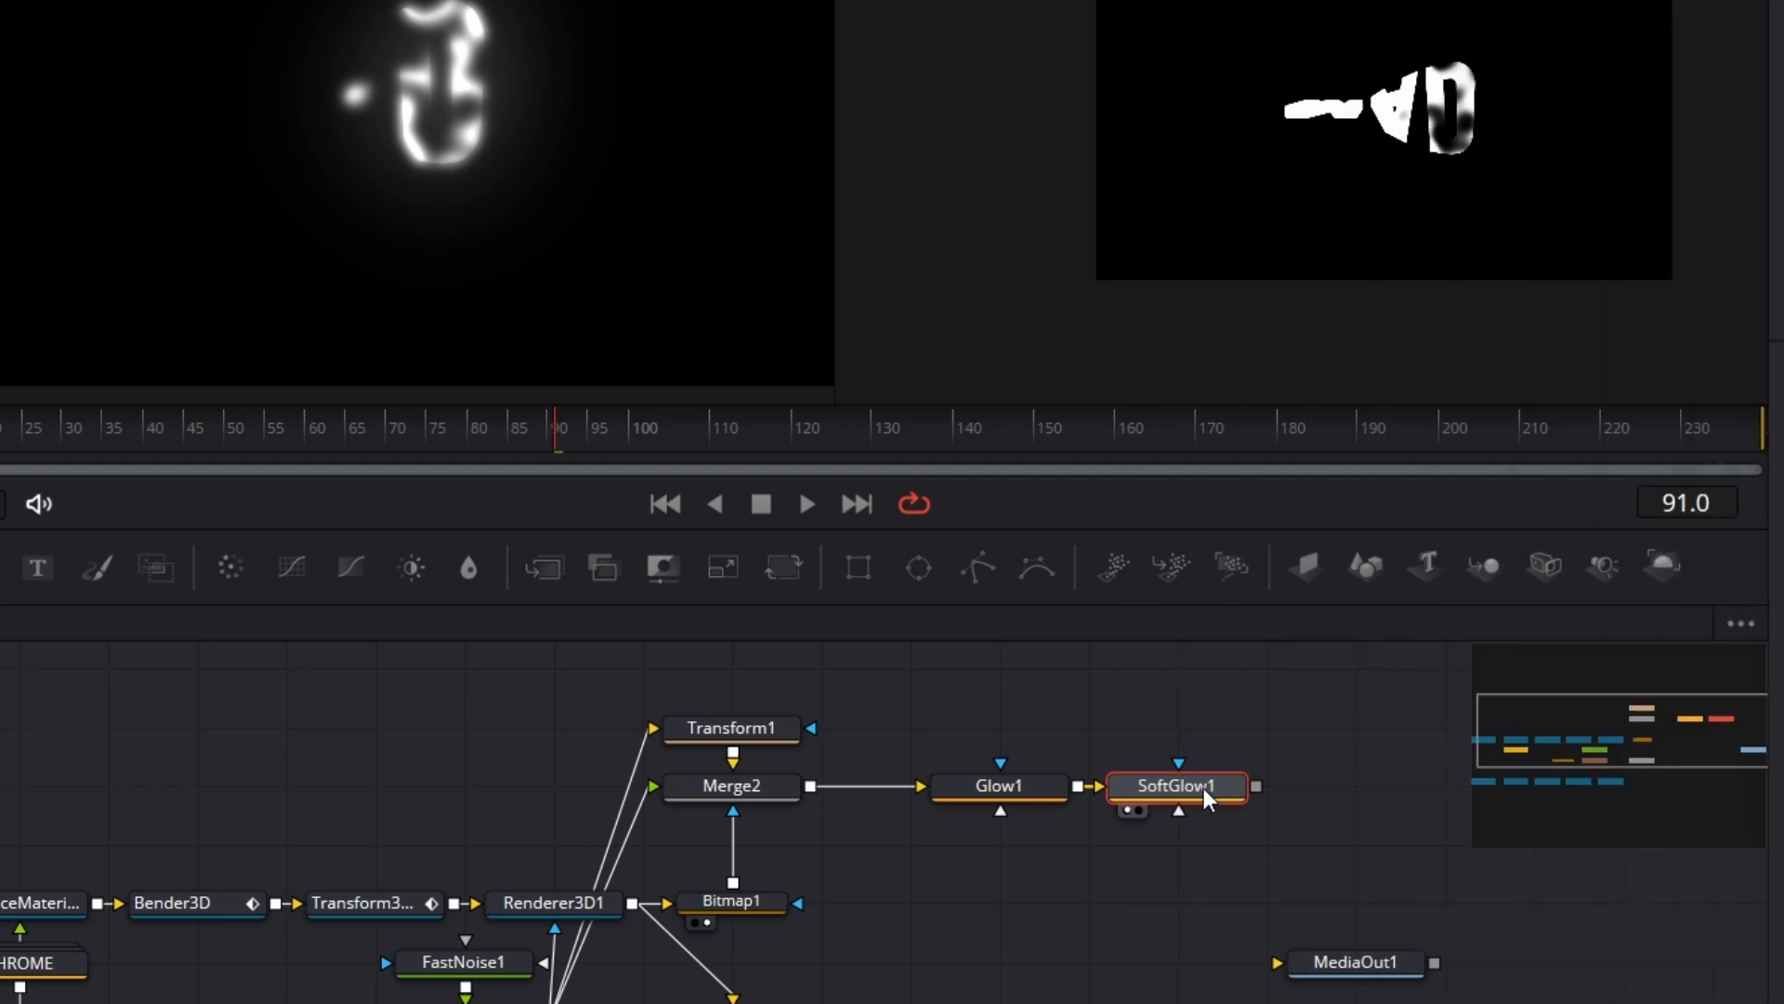
Place SoftGlow1 below Glow1 and use it to mask a new Background node coloured cyan (#00ffff)
left_click_drag(1207, 795, 1031, 855)
left_click_drag(0, 567, 1010, 925)
left_click_drag(1078, 845, 449, 217)
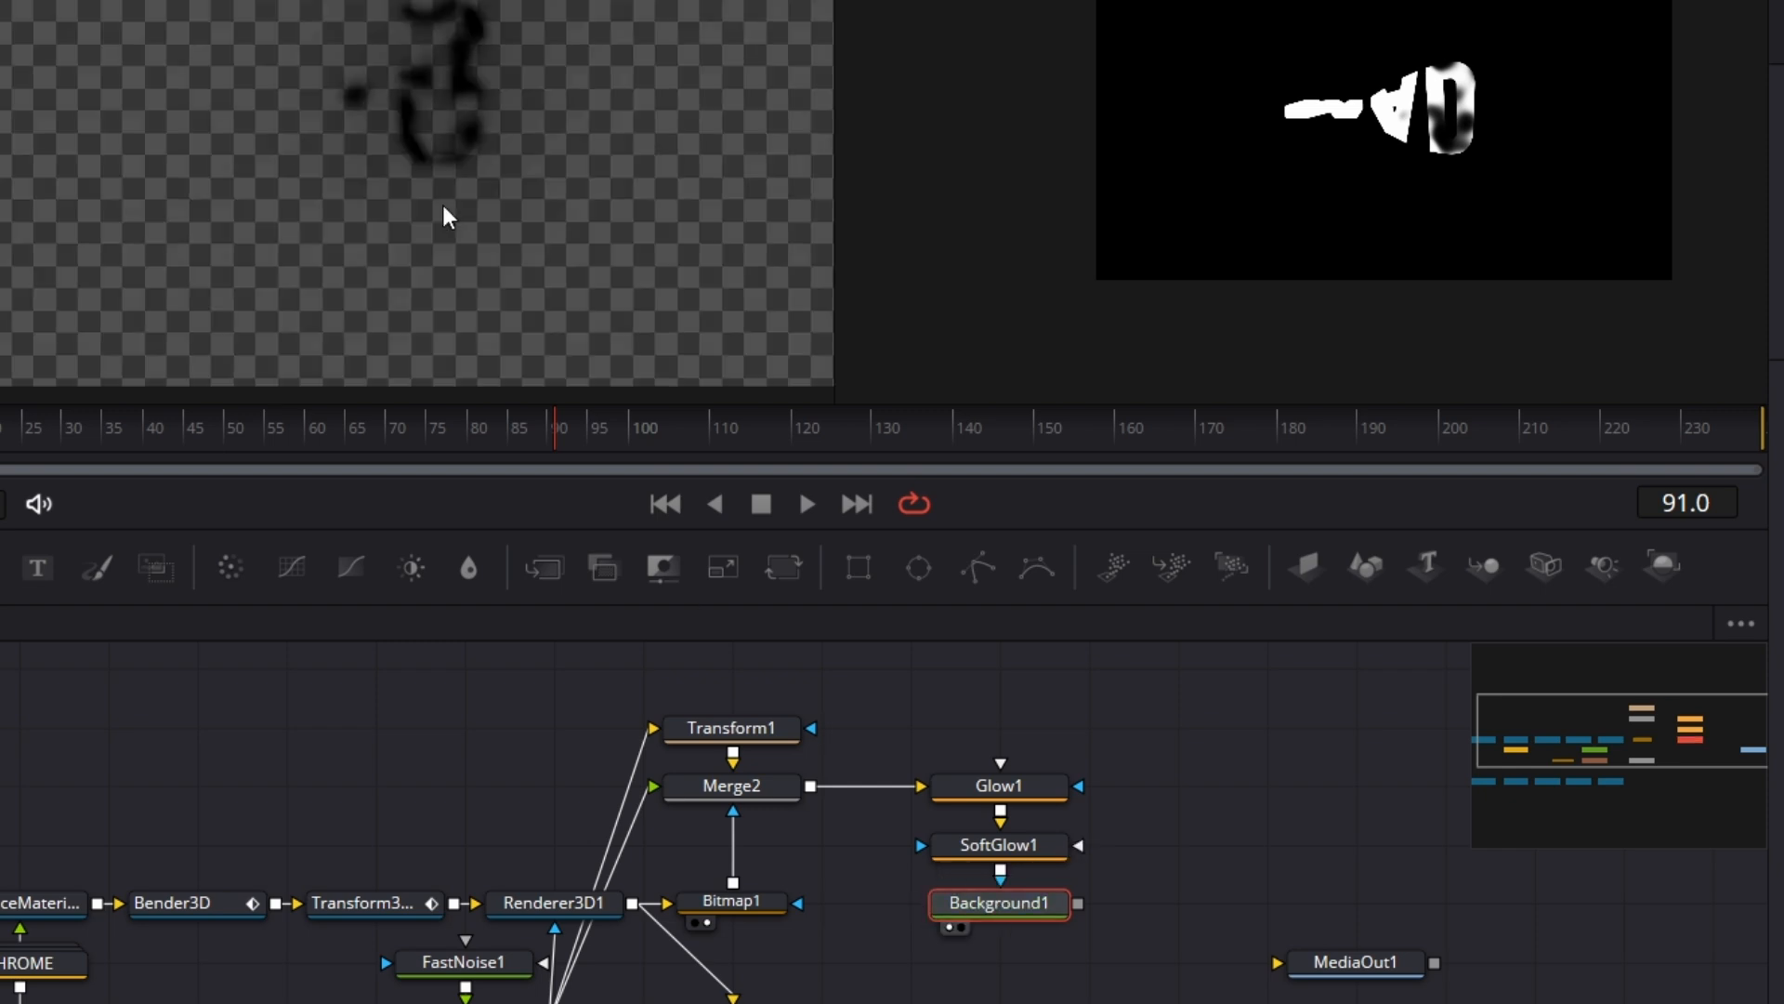
left_click(1779, 279)
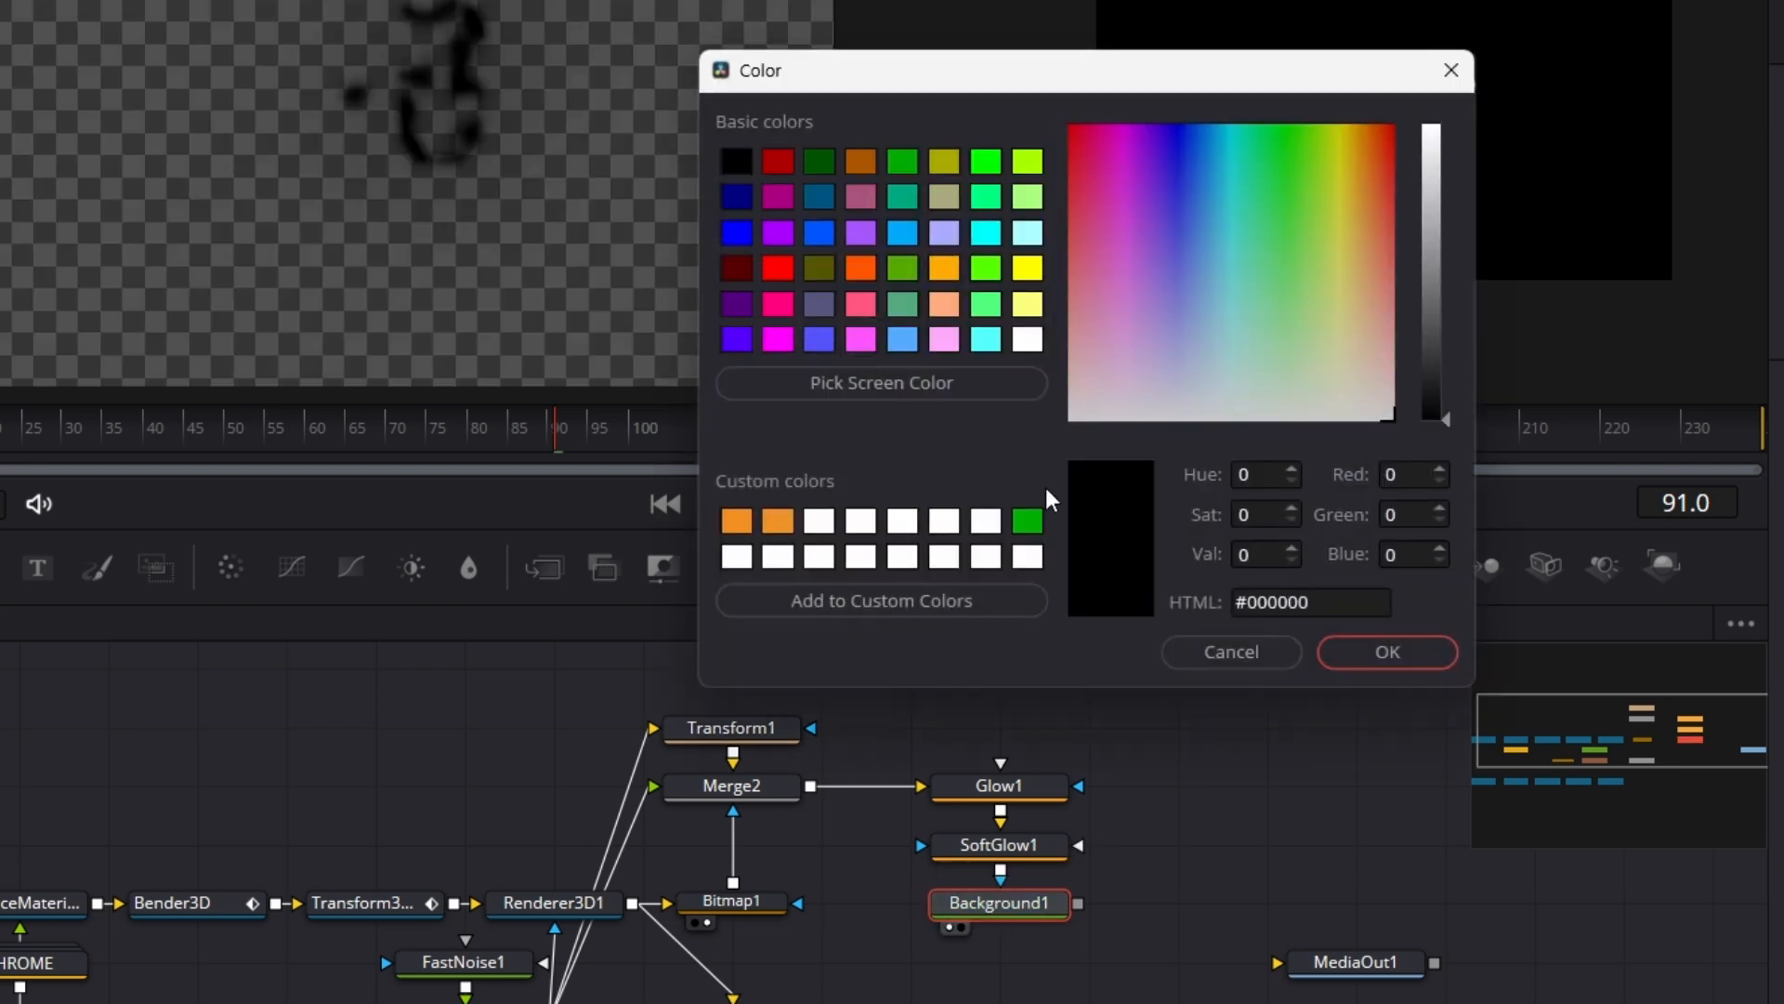
left_click(986, 233)
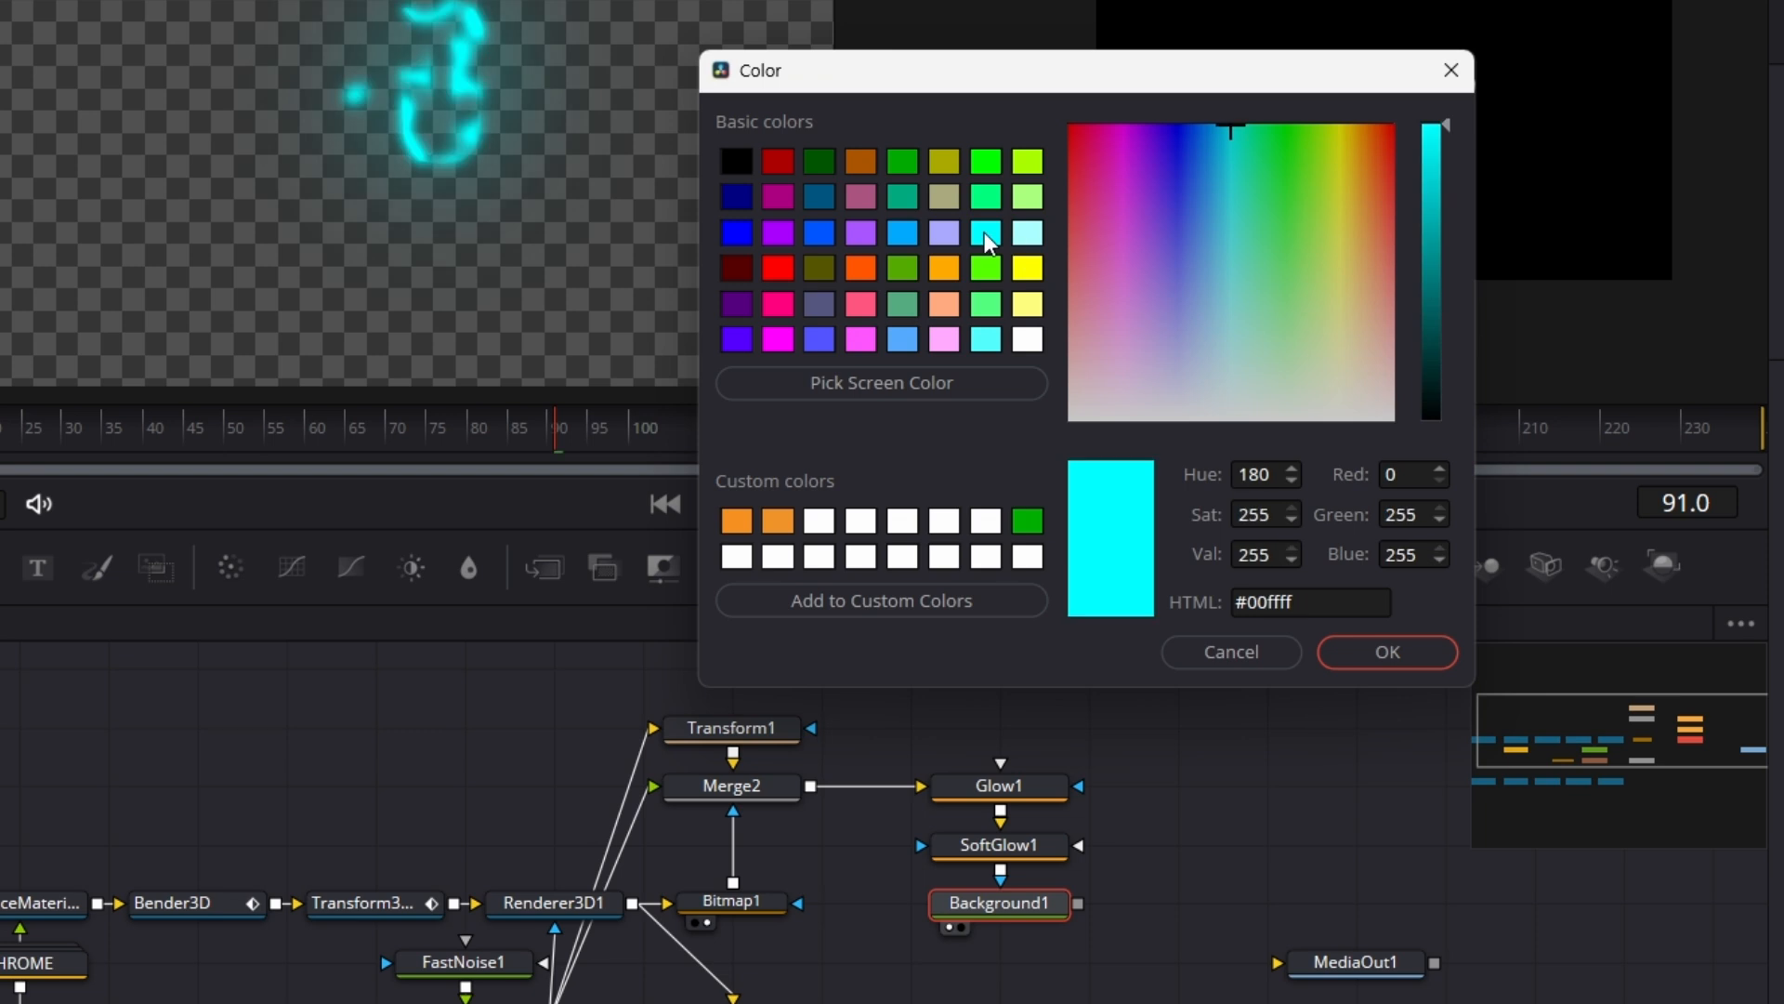
left_click(1387, 651)
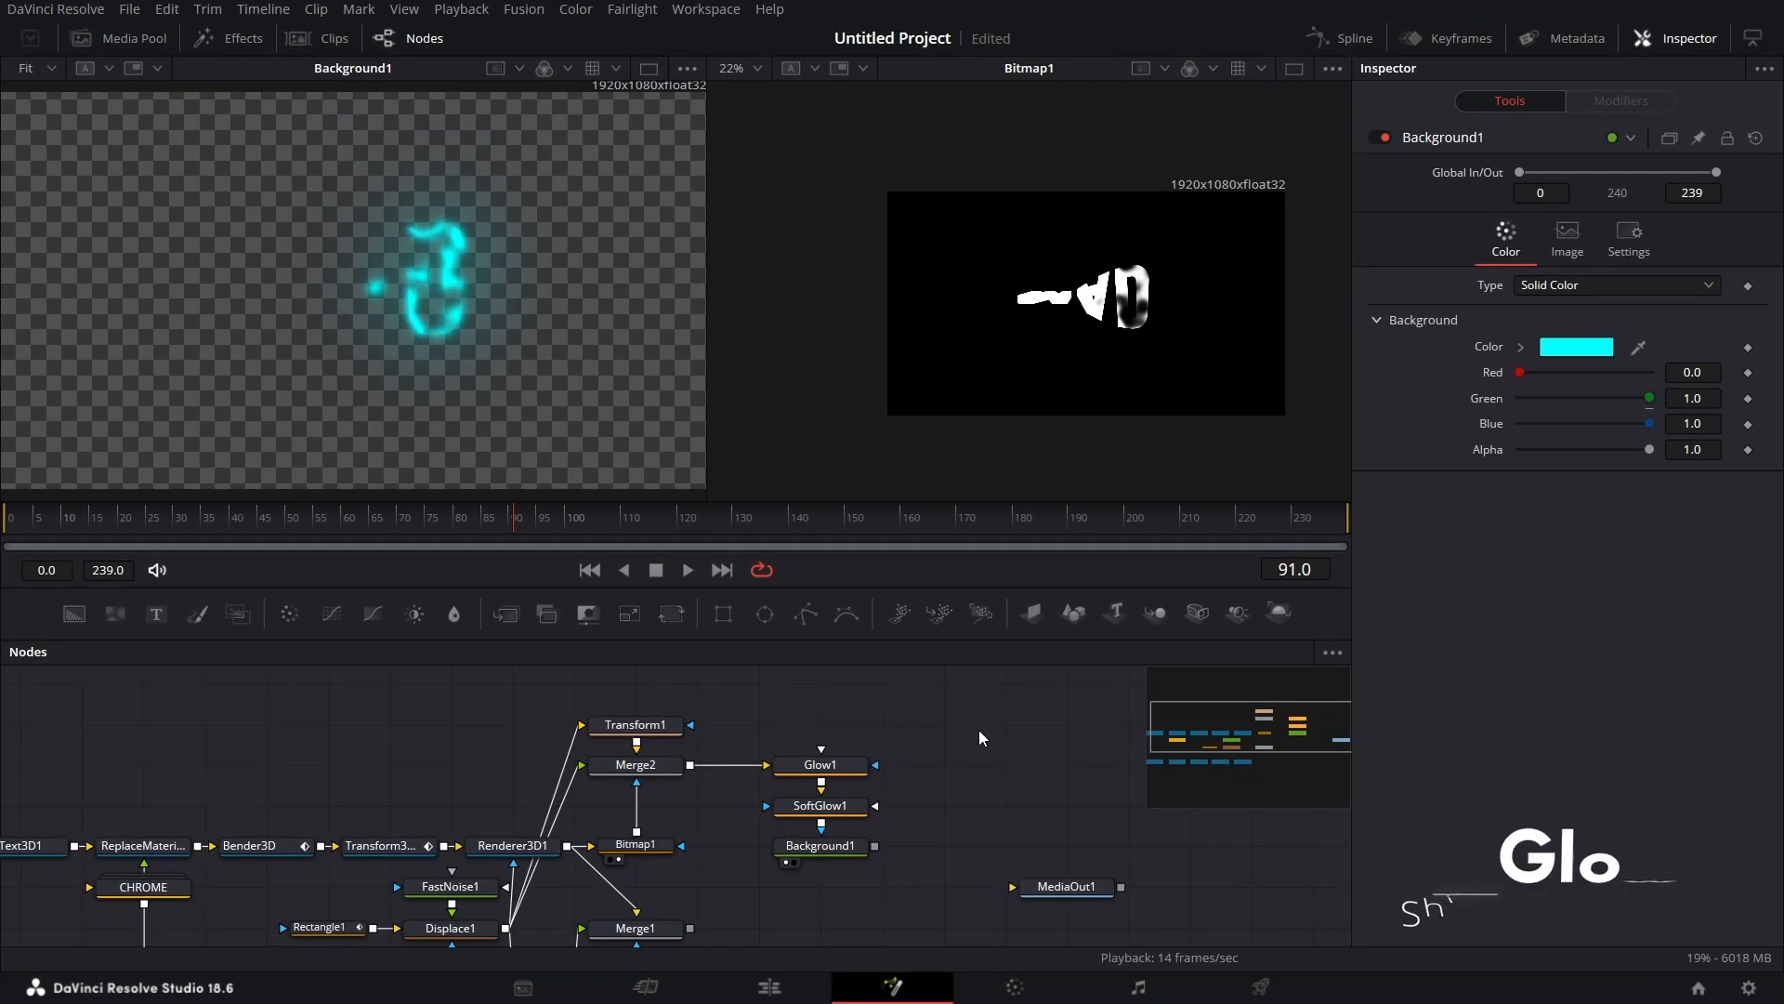
Add a second Glow node on a separate branch and feed it from Merge2's output
key("shift+space")
type("Glow")
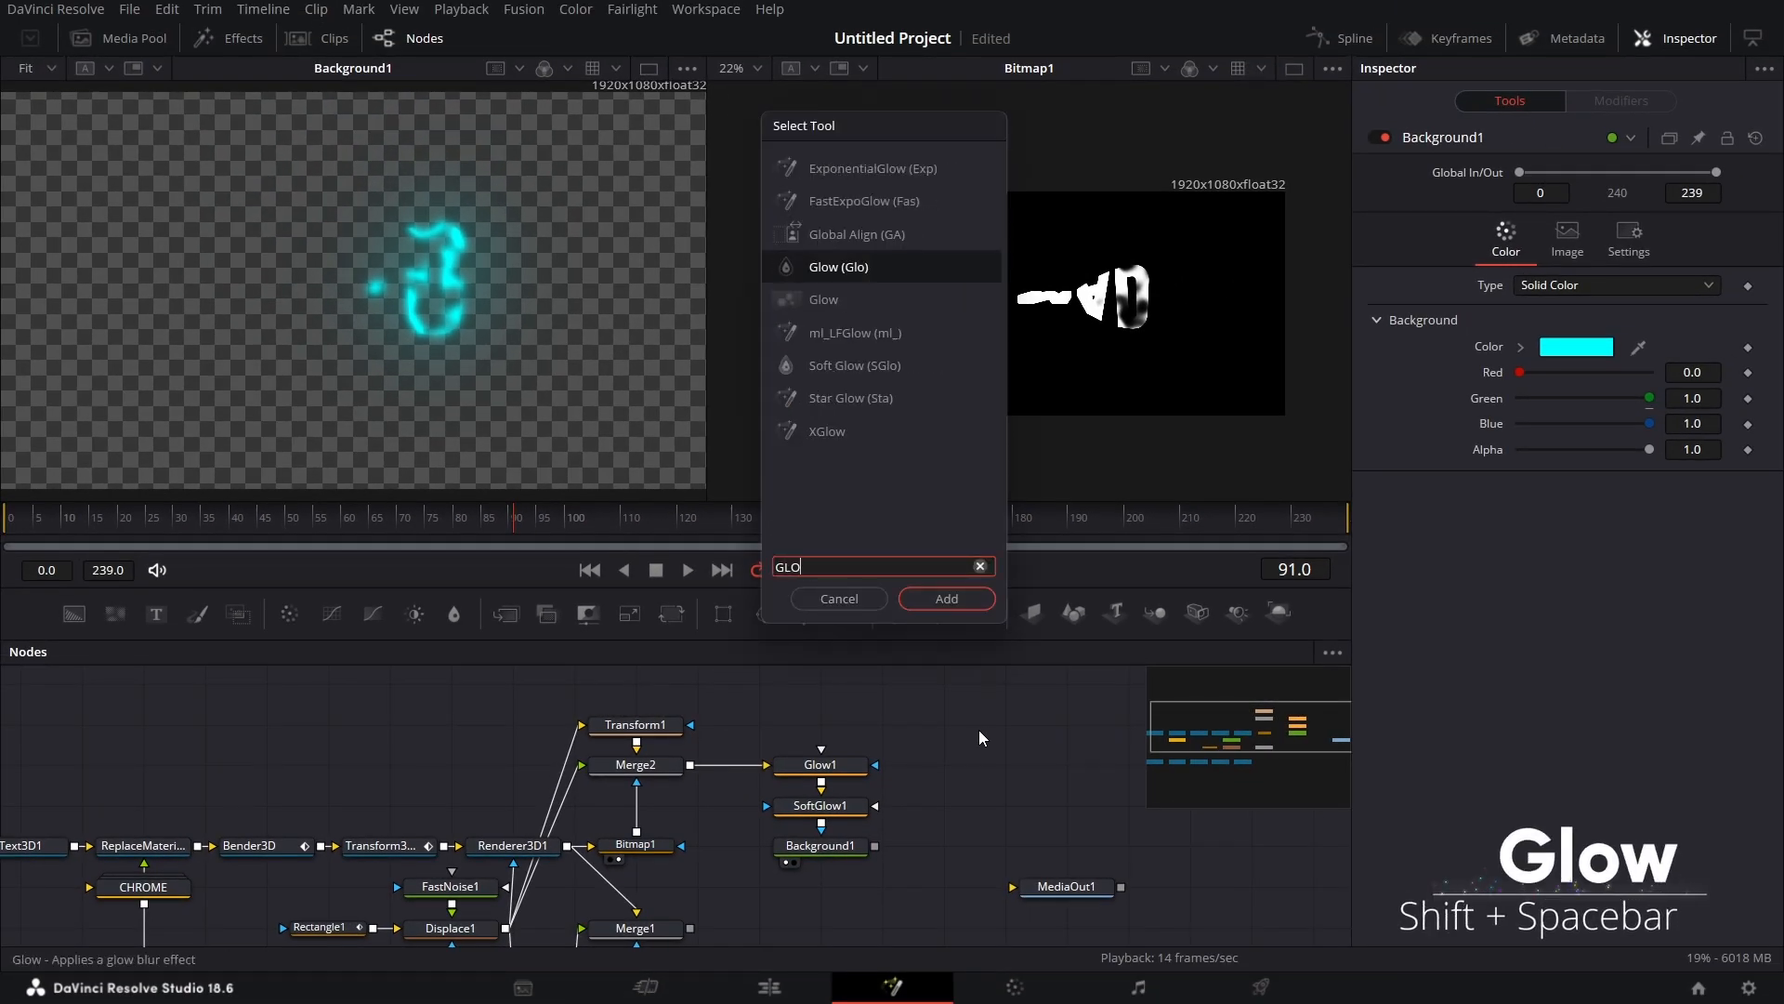
key("Return")
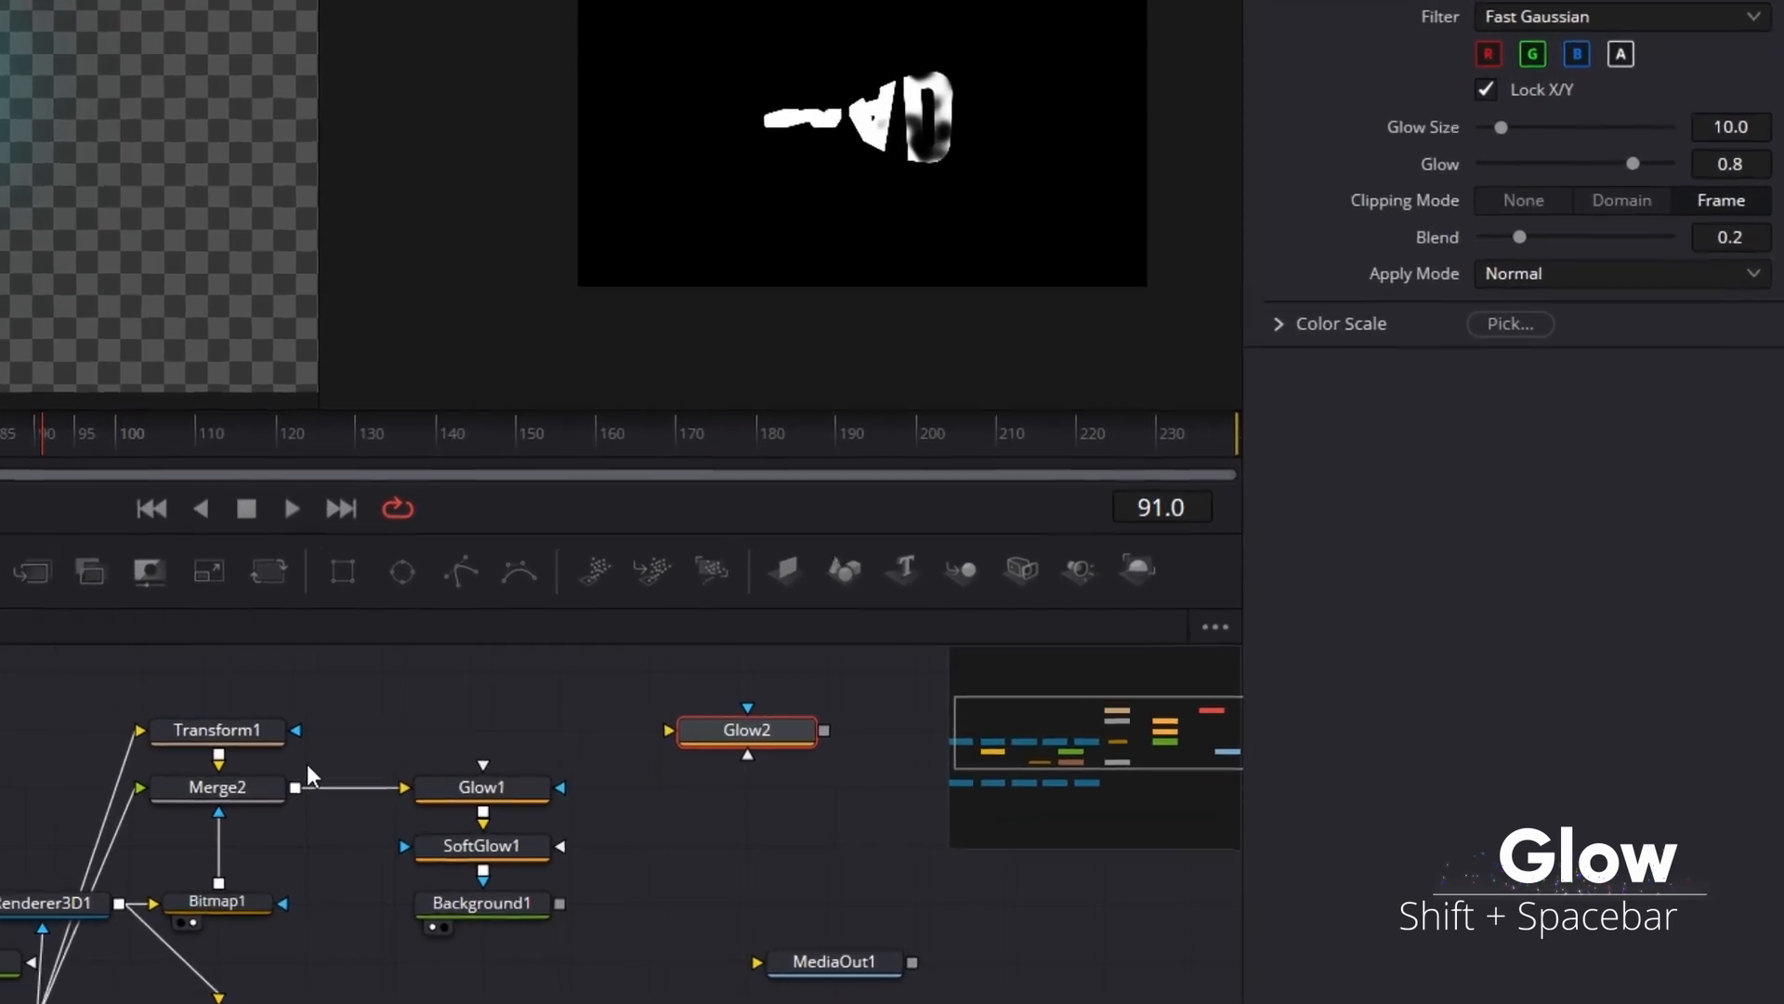
left_click_drag(664, 766, 933, 724)
left_click_drag(665, 723, 677, 729)
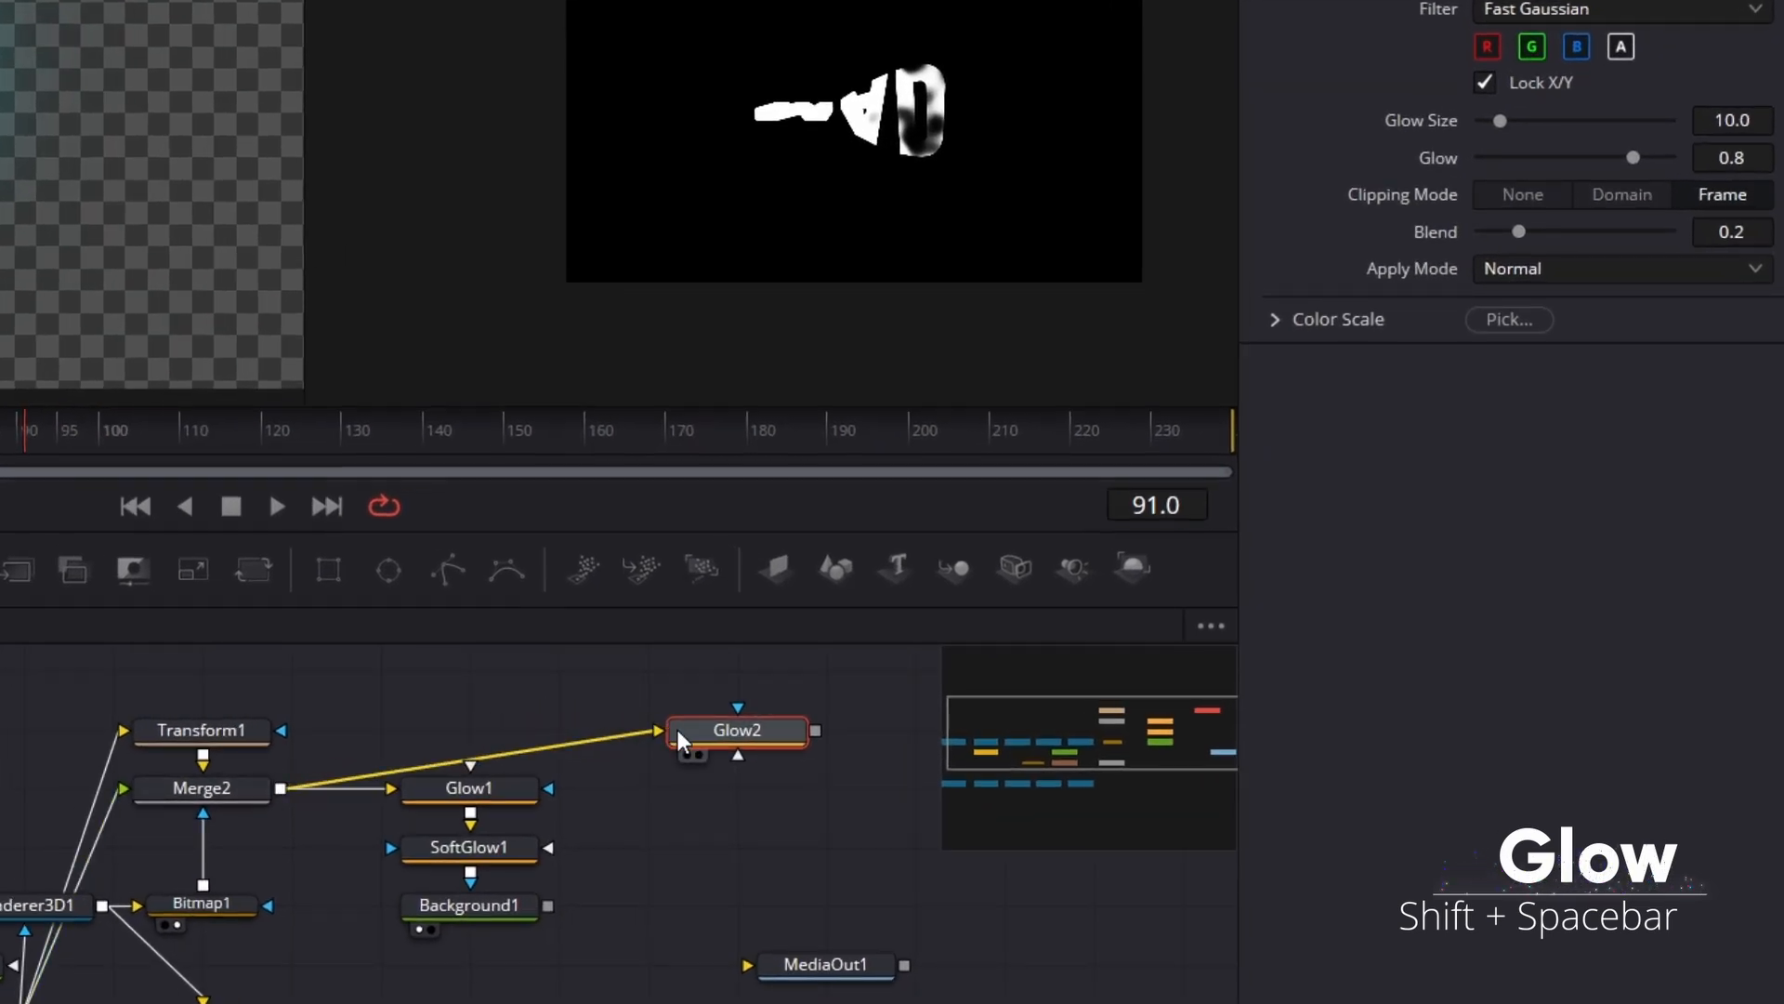
Set Glow2's Blend to 0.75 and Glow Size to 1.0, and view it in place of Background1
left_click_drag(1519, 231, 1622, 232)
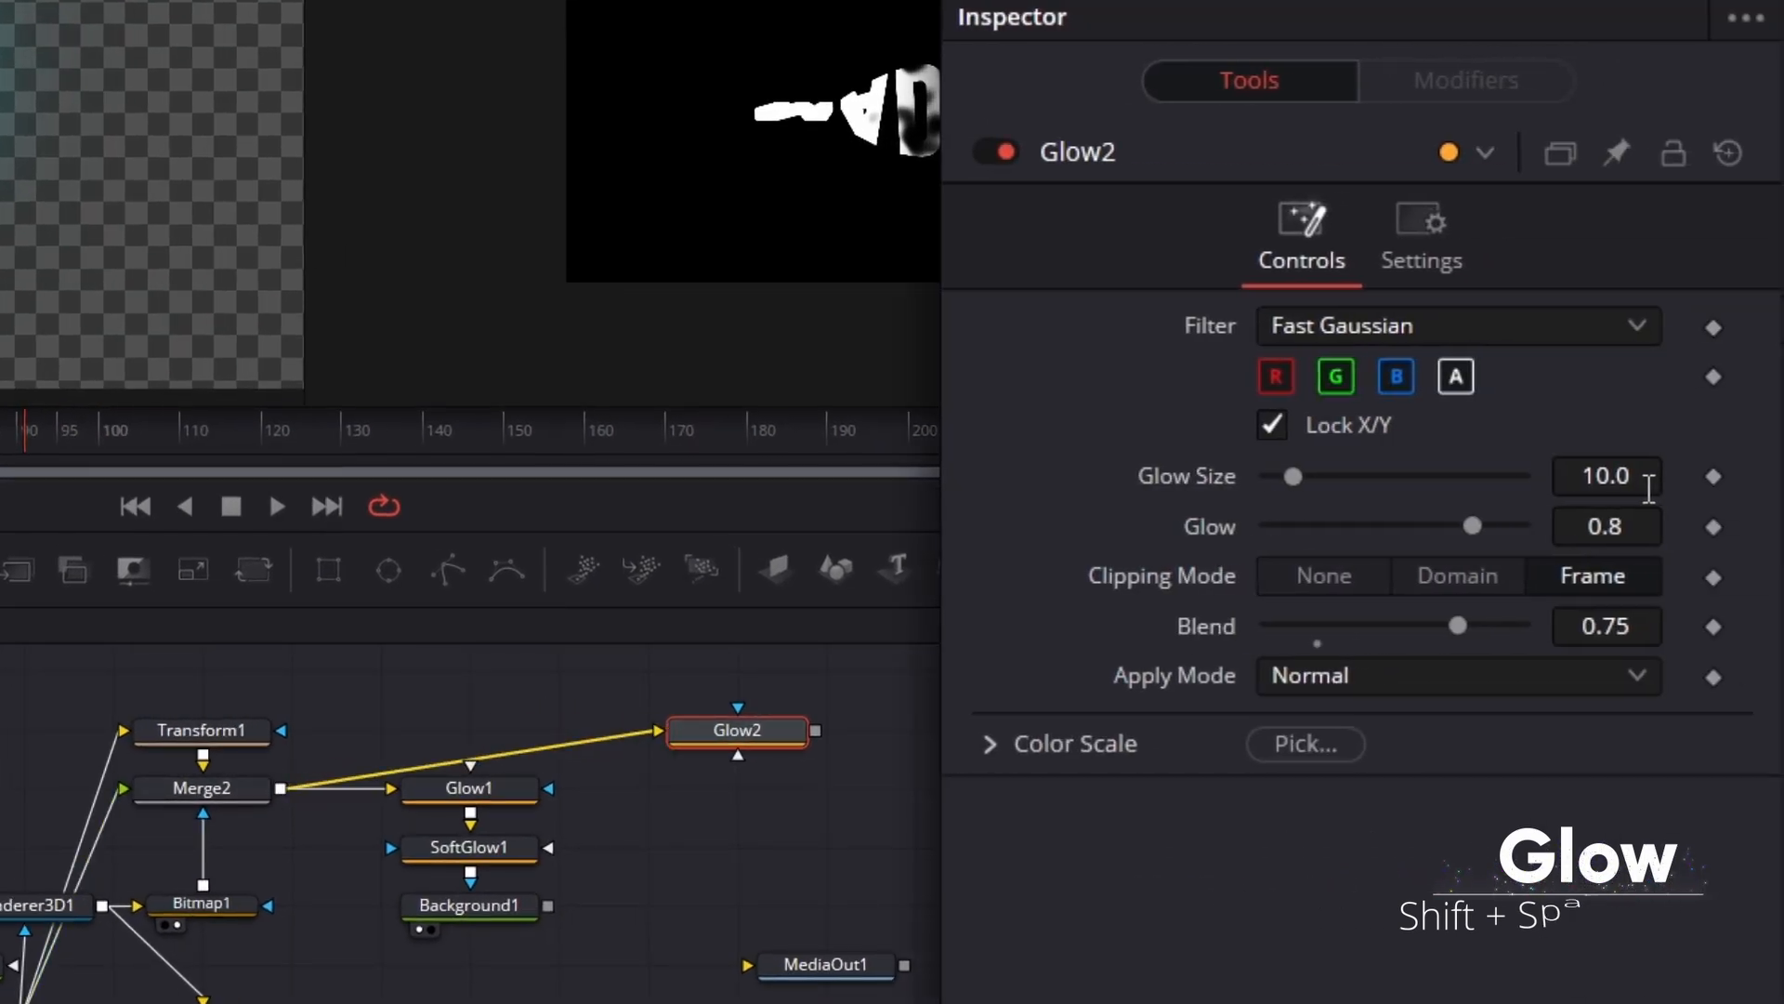
left_click(1649, 488)
type("1")
key("Tab")
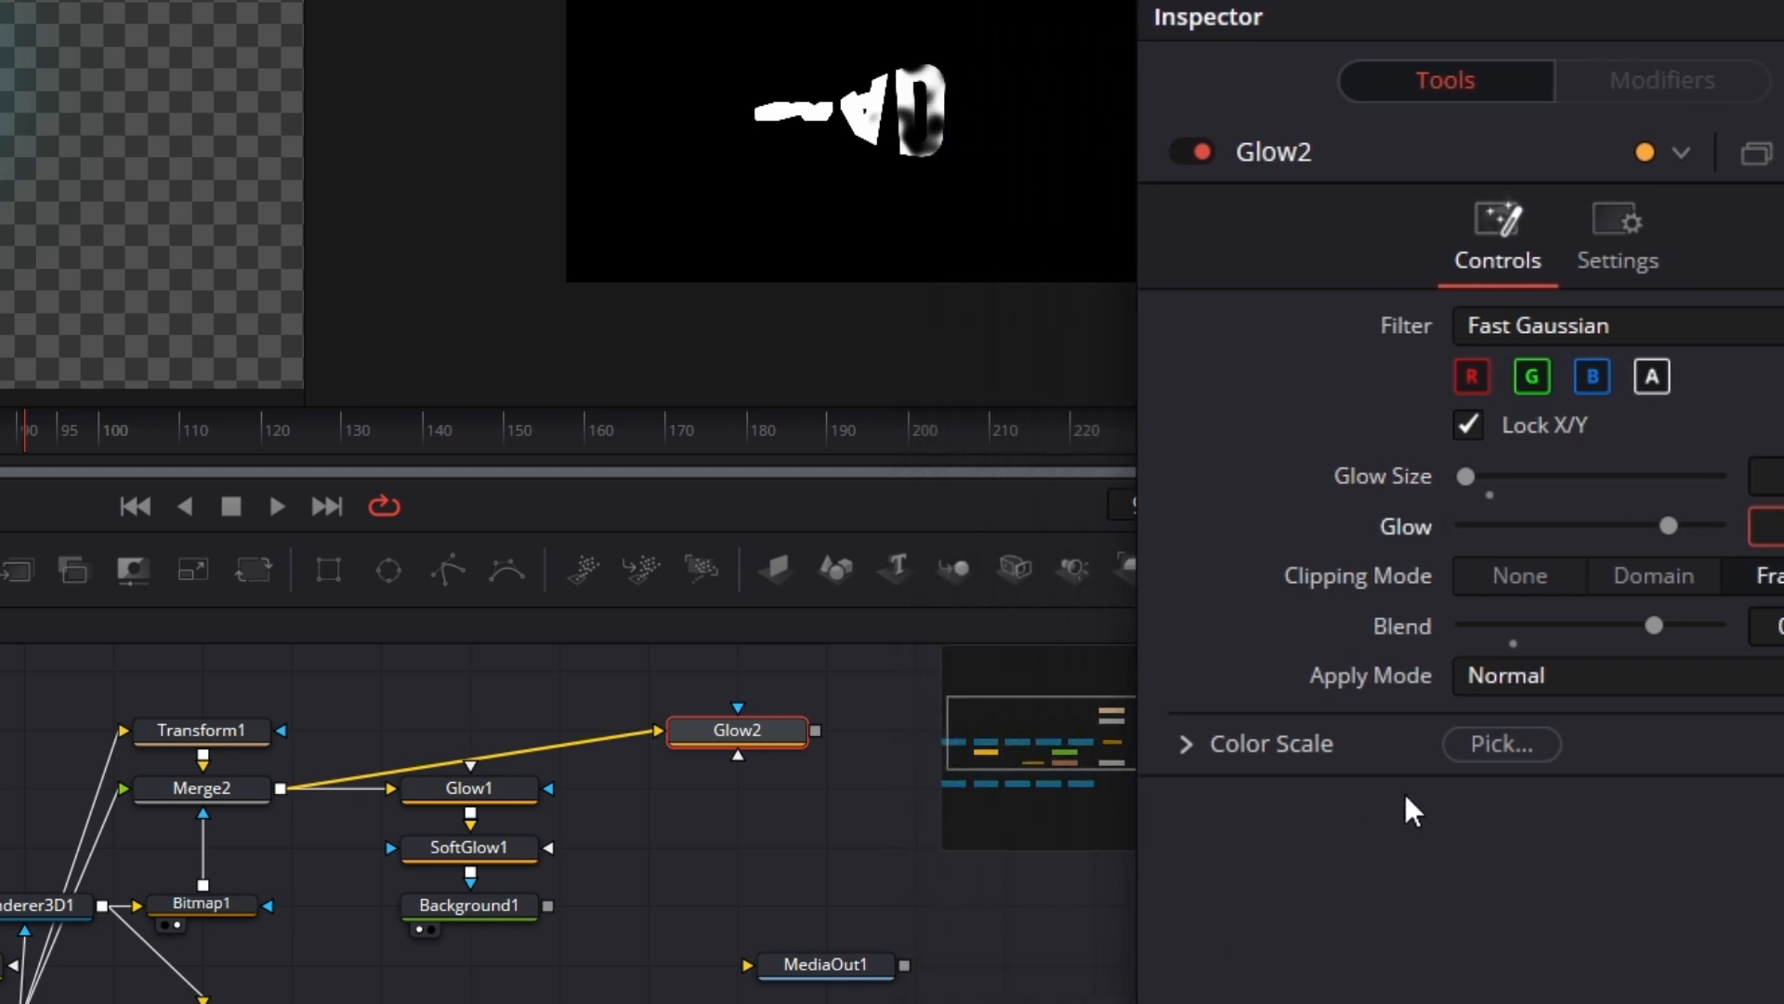
key("1")
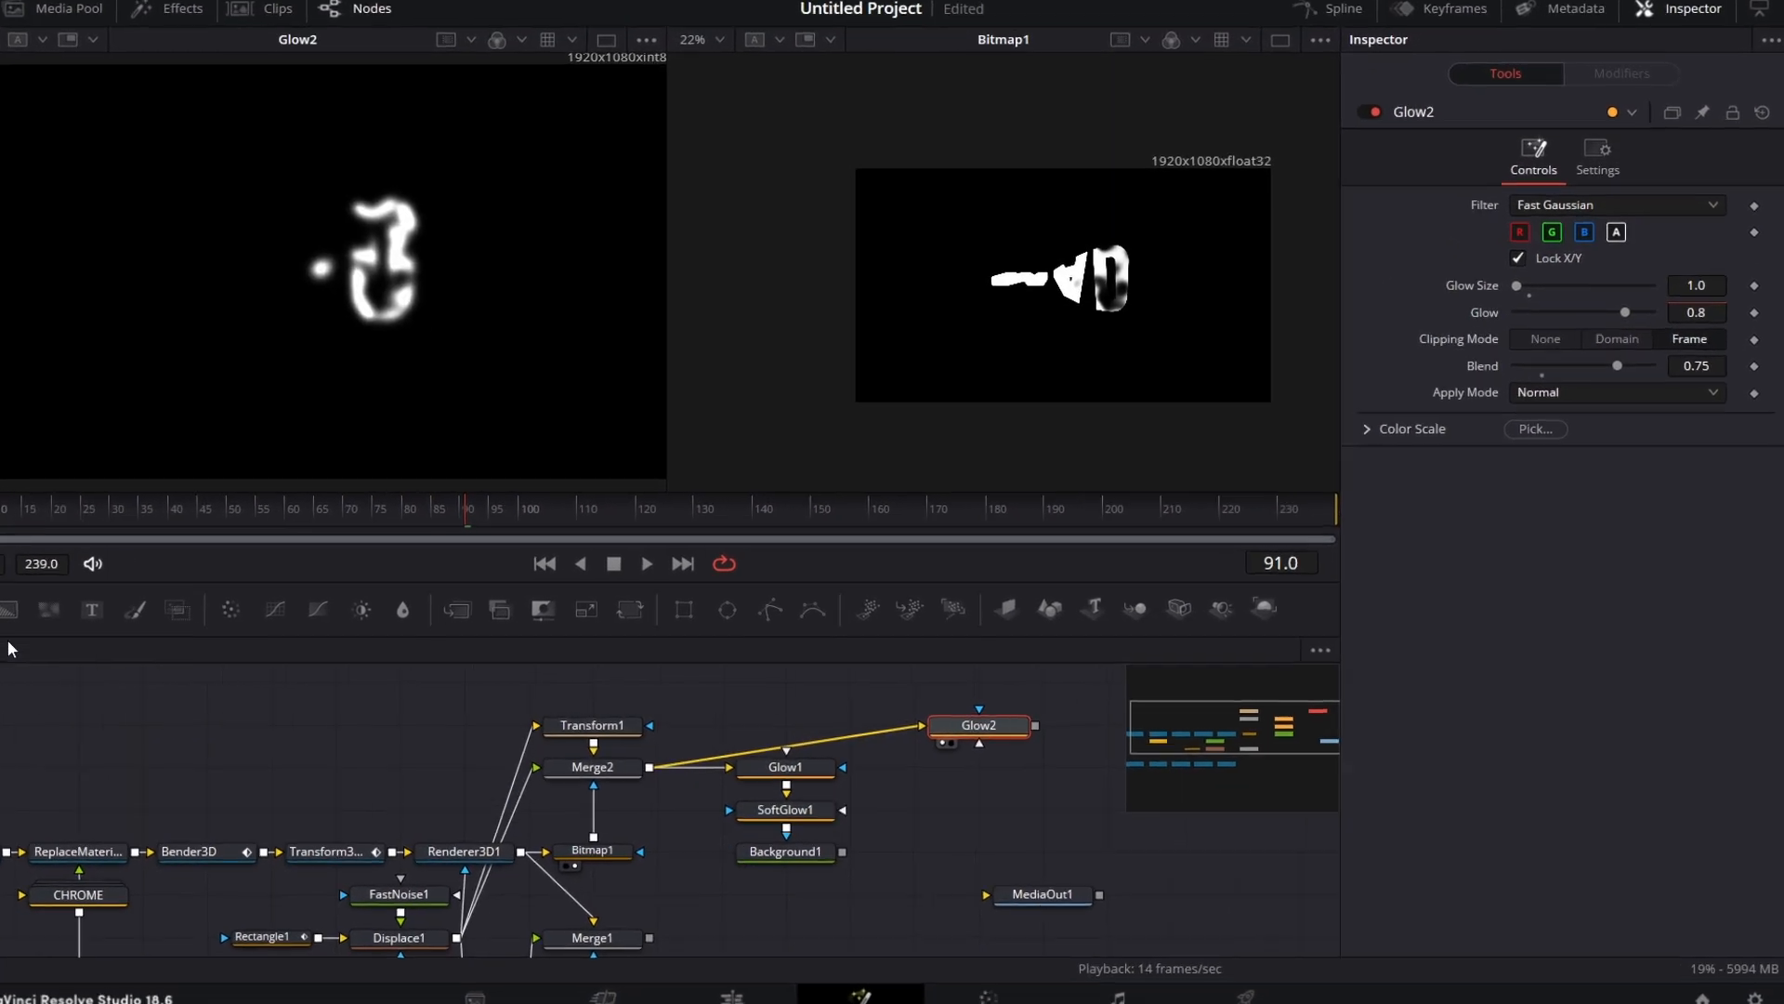
Add a second Background node below Glow2, masked by Glow2, and colour it white (#ffffff)
left_click_drag(8, 611, 982, 778)
left_click_drag(816, 732, 766, 794)
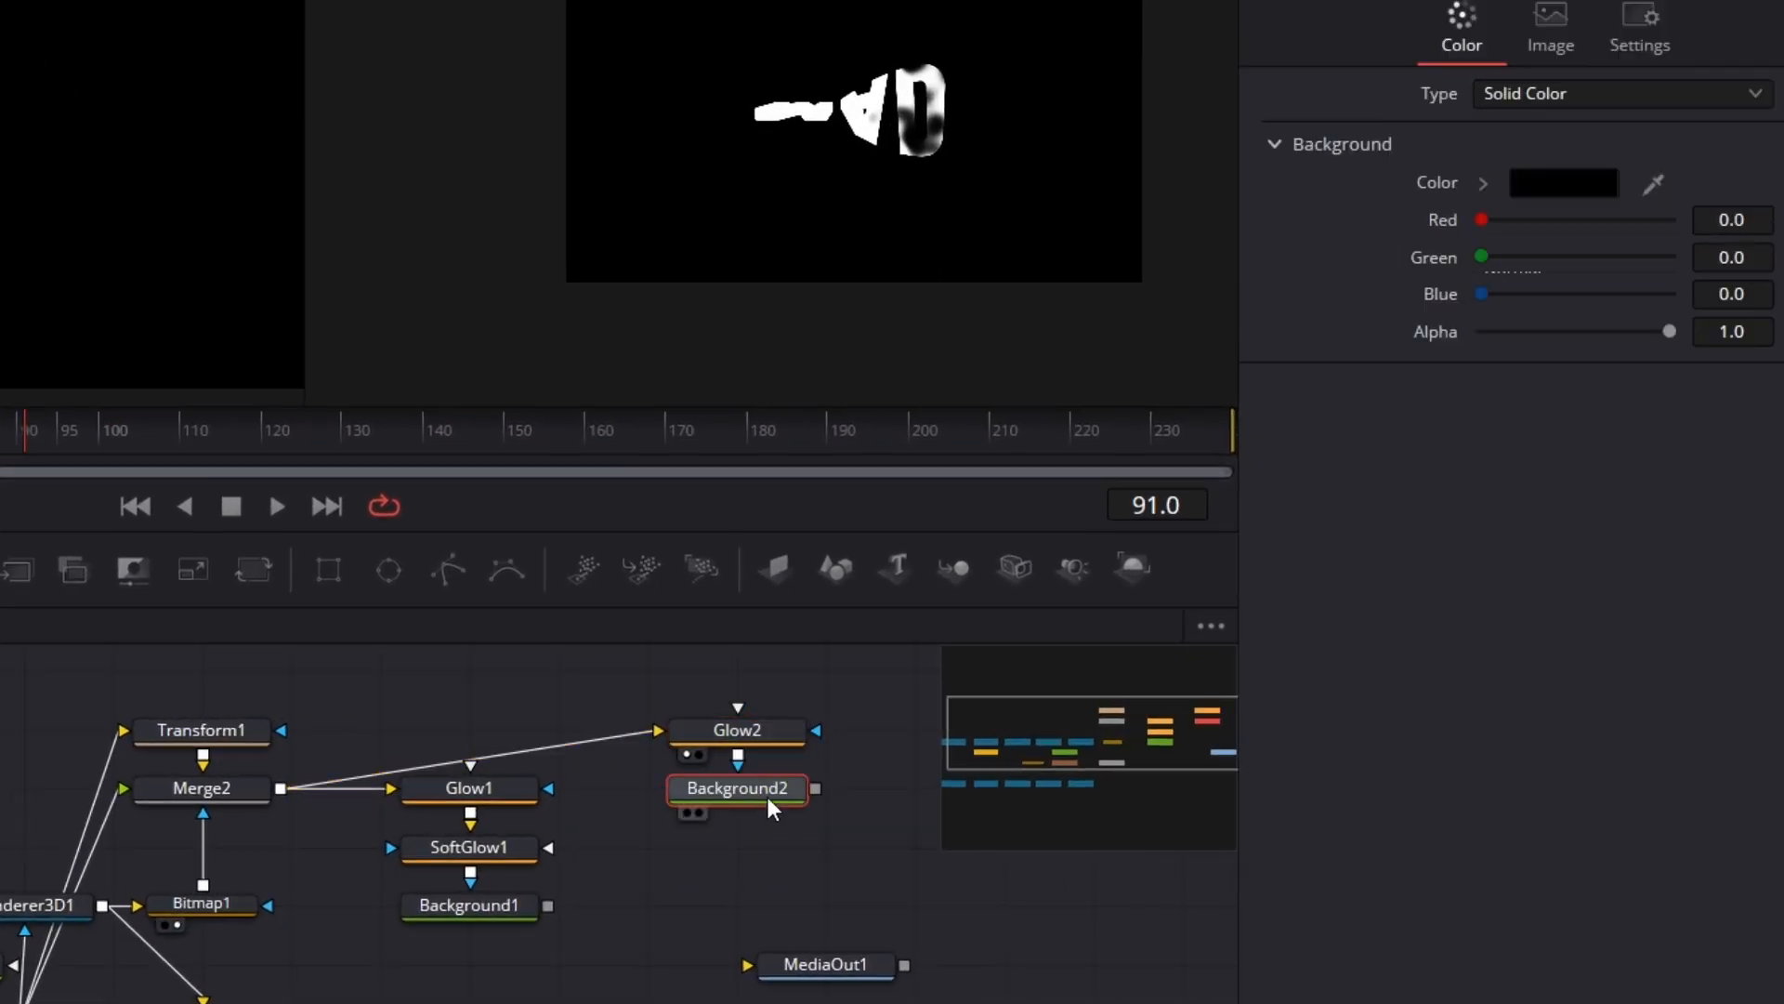
left_click(1576, 188)
left_click(298, 528)
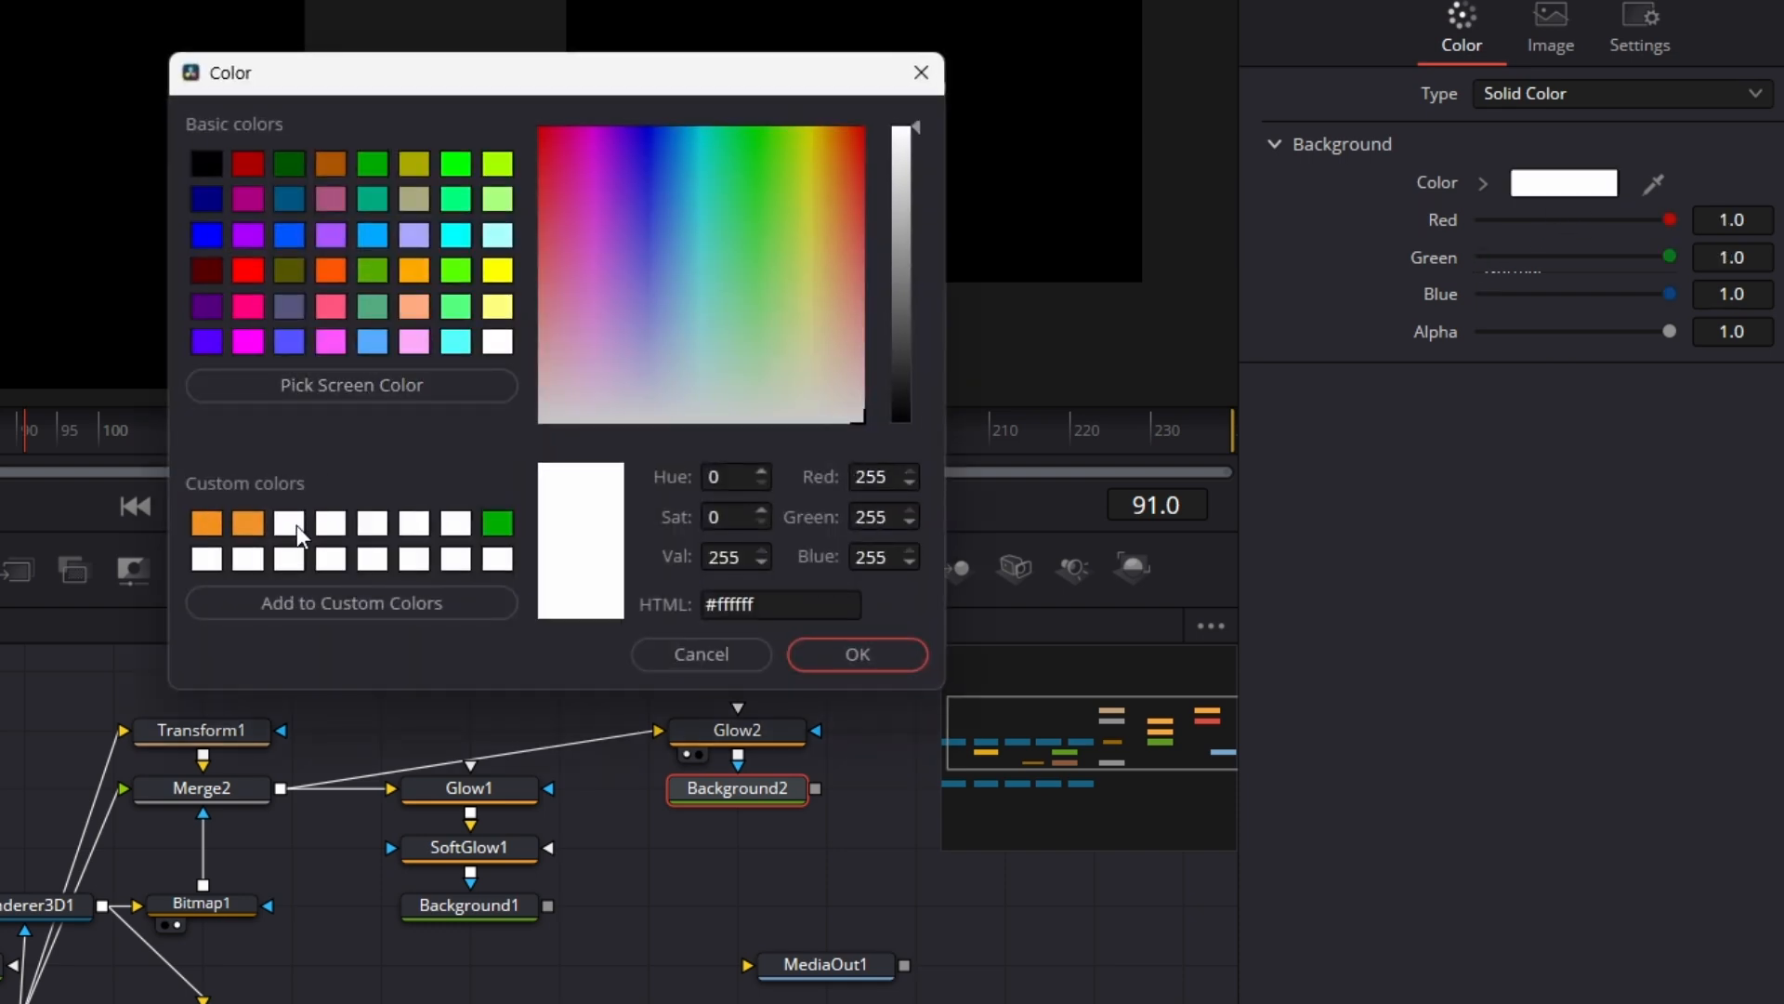
key("Return")
Add a Rays node after Background2 and place it directly below that node
key("shift+space")
type("GLOWRAYS")
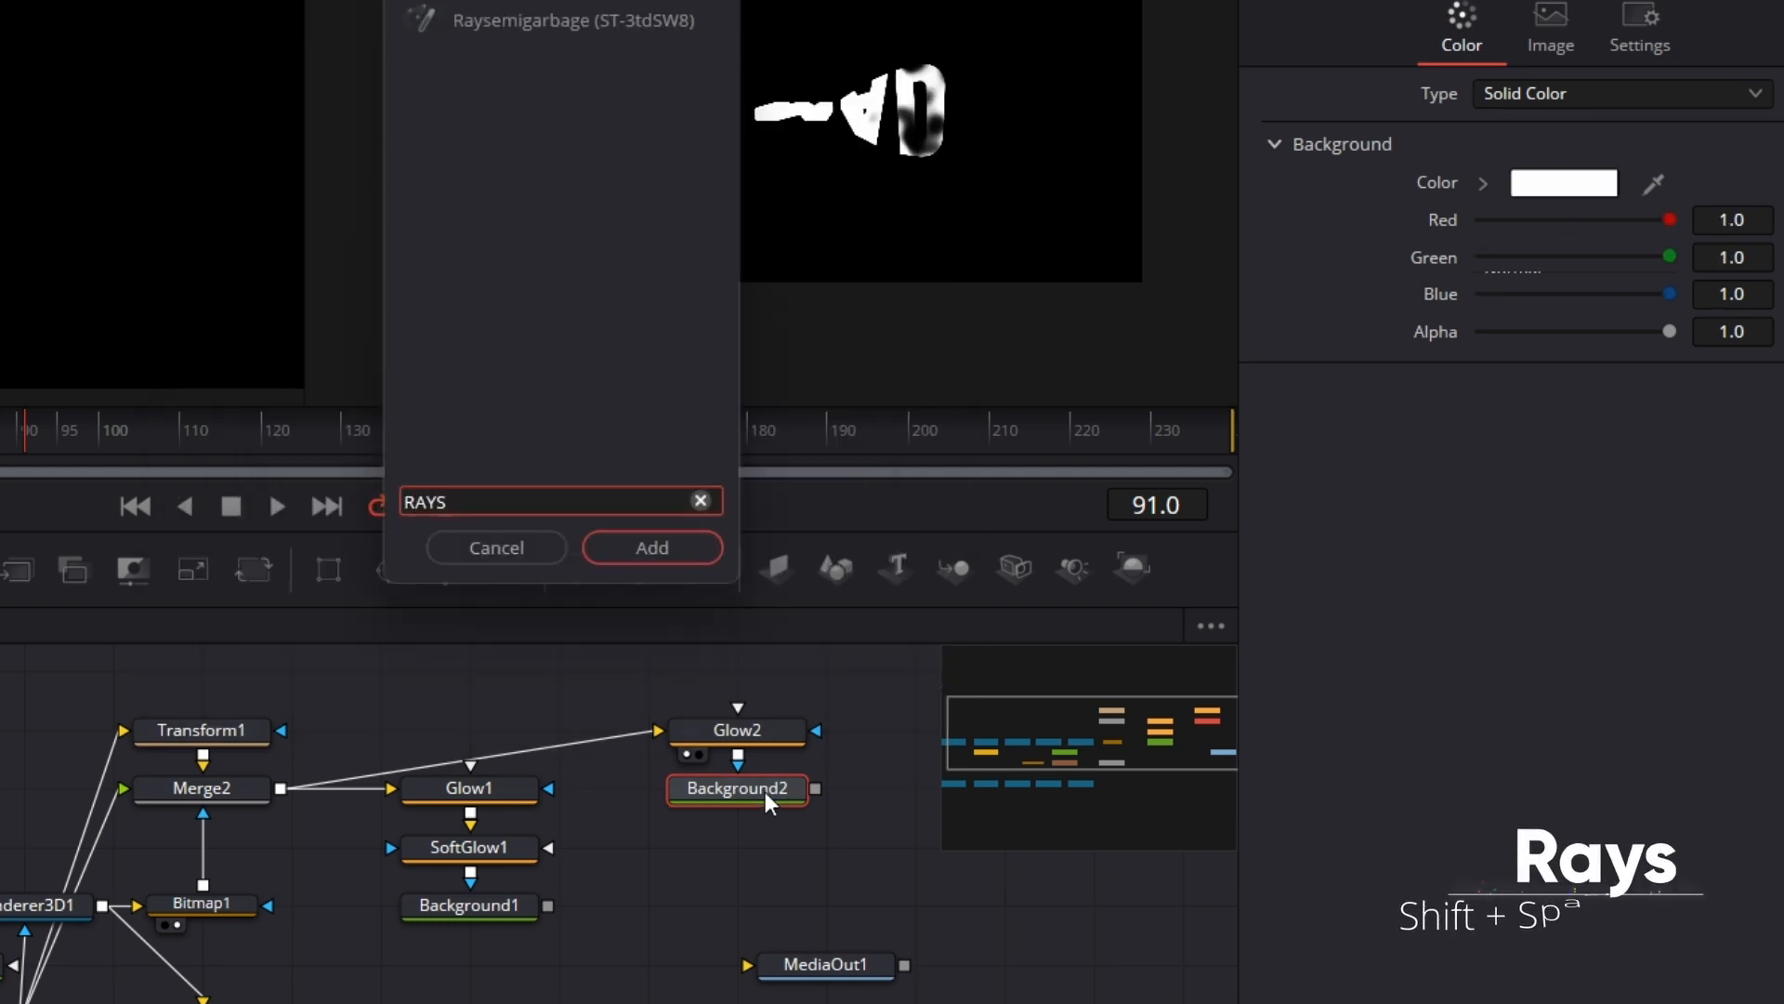
key("Return")
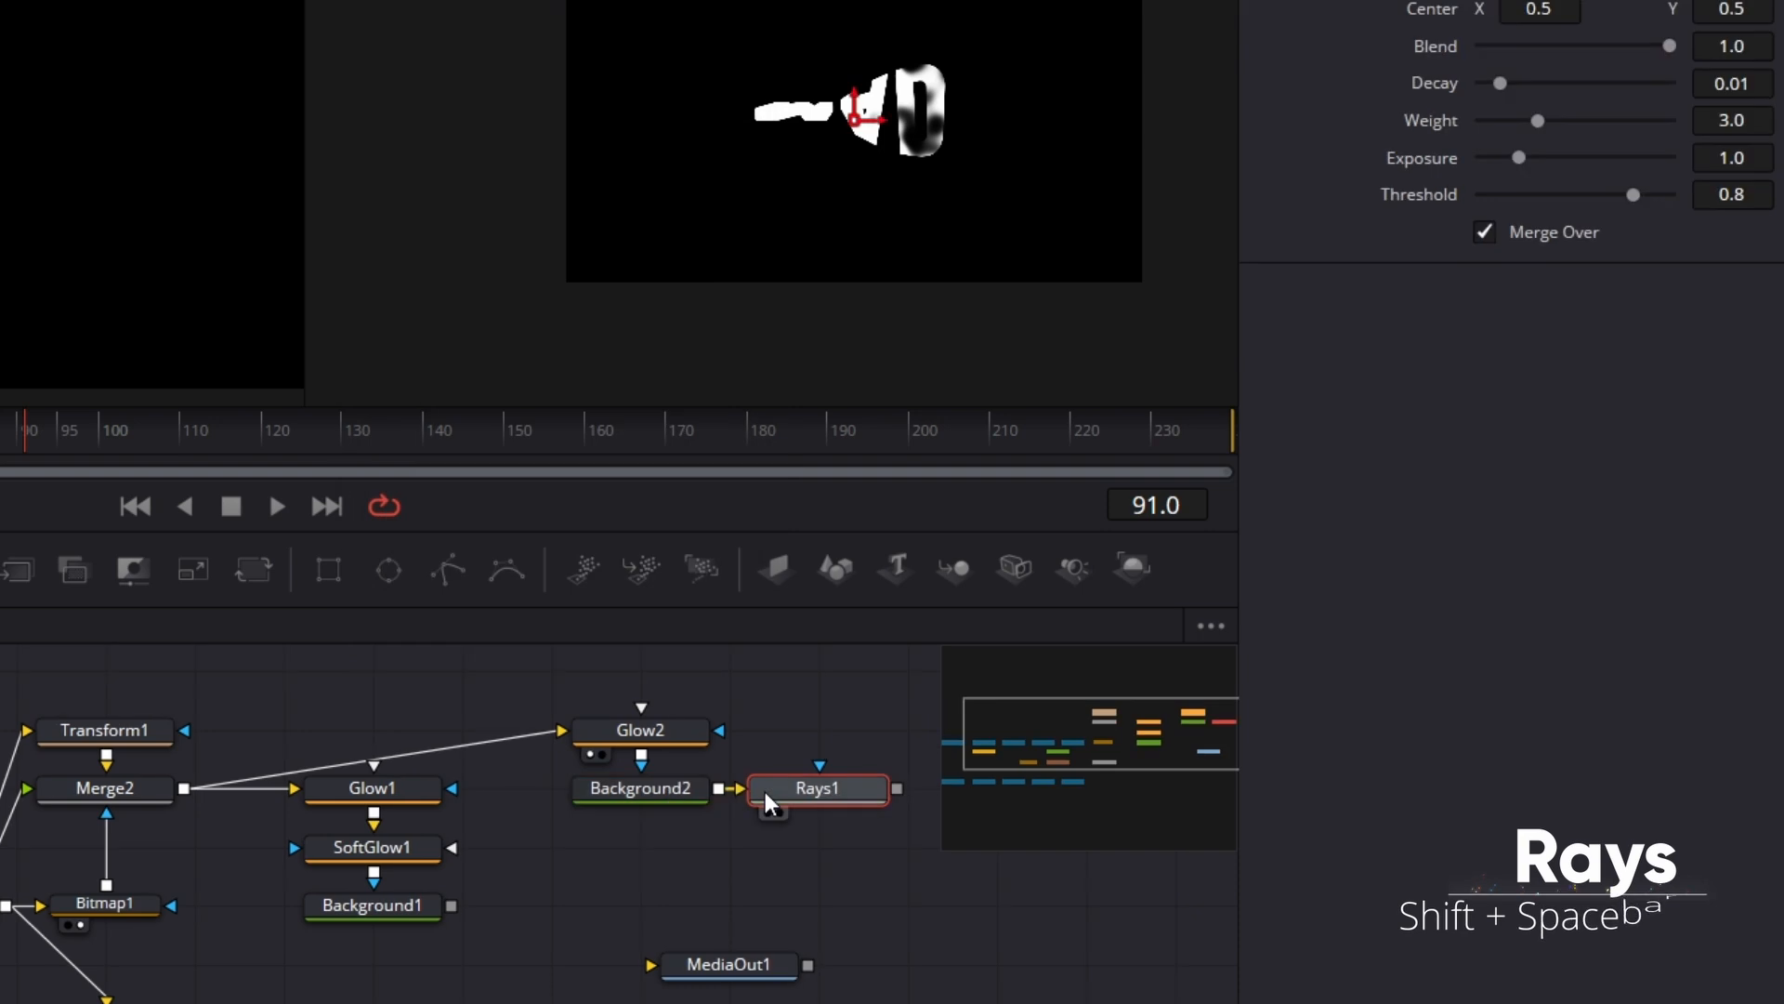
left_click_drag(805, 790, 619, 846)
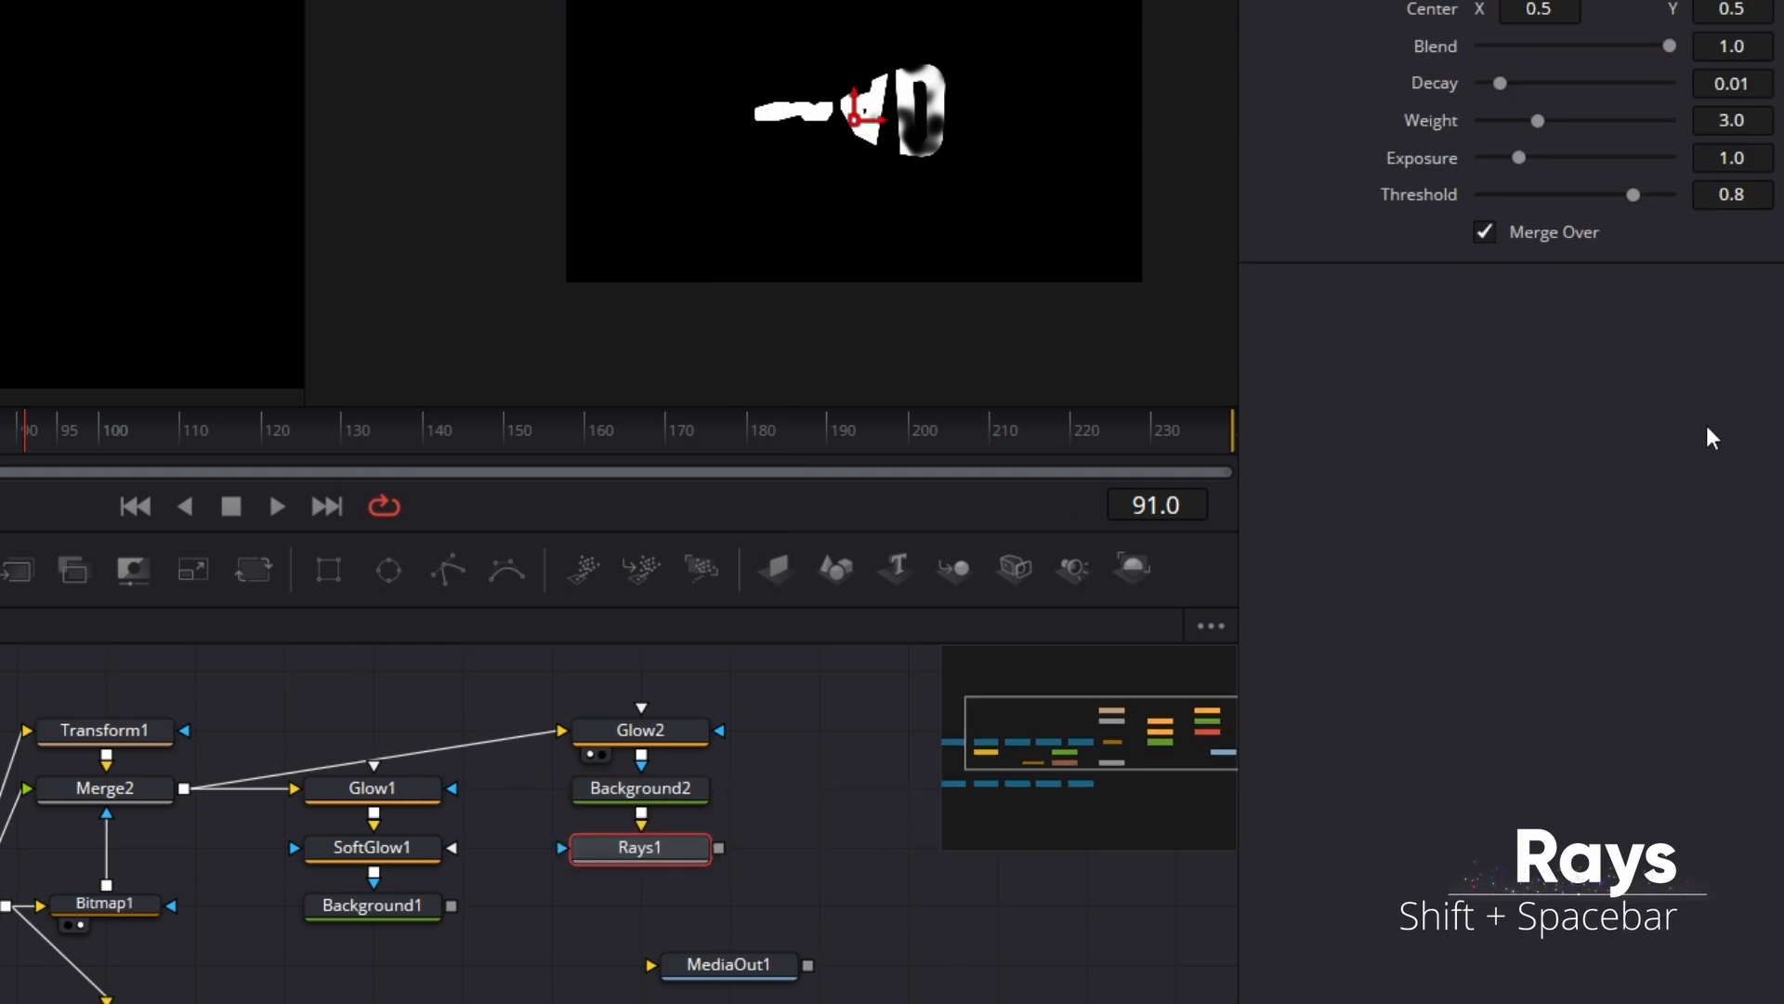
Set Rays1's Decay to 0.005 and its Weight to 2.76
left_click(1764, 83)
key("BackSpace")
type("05")
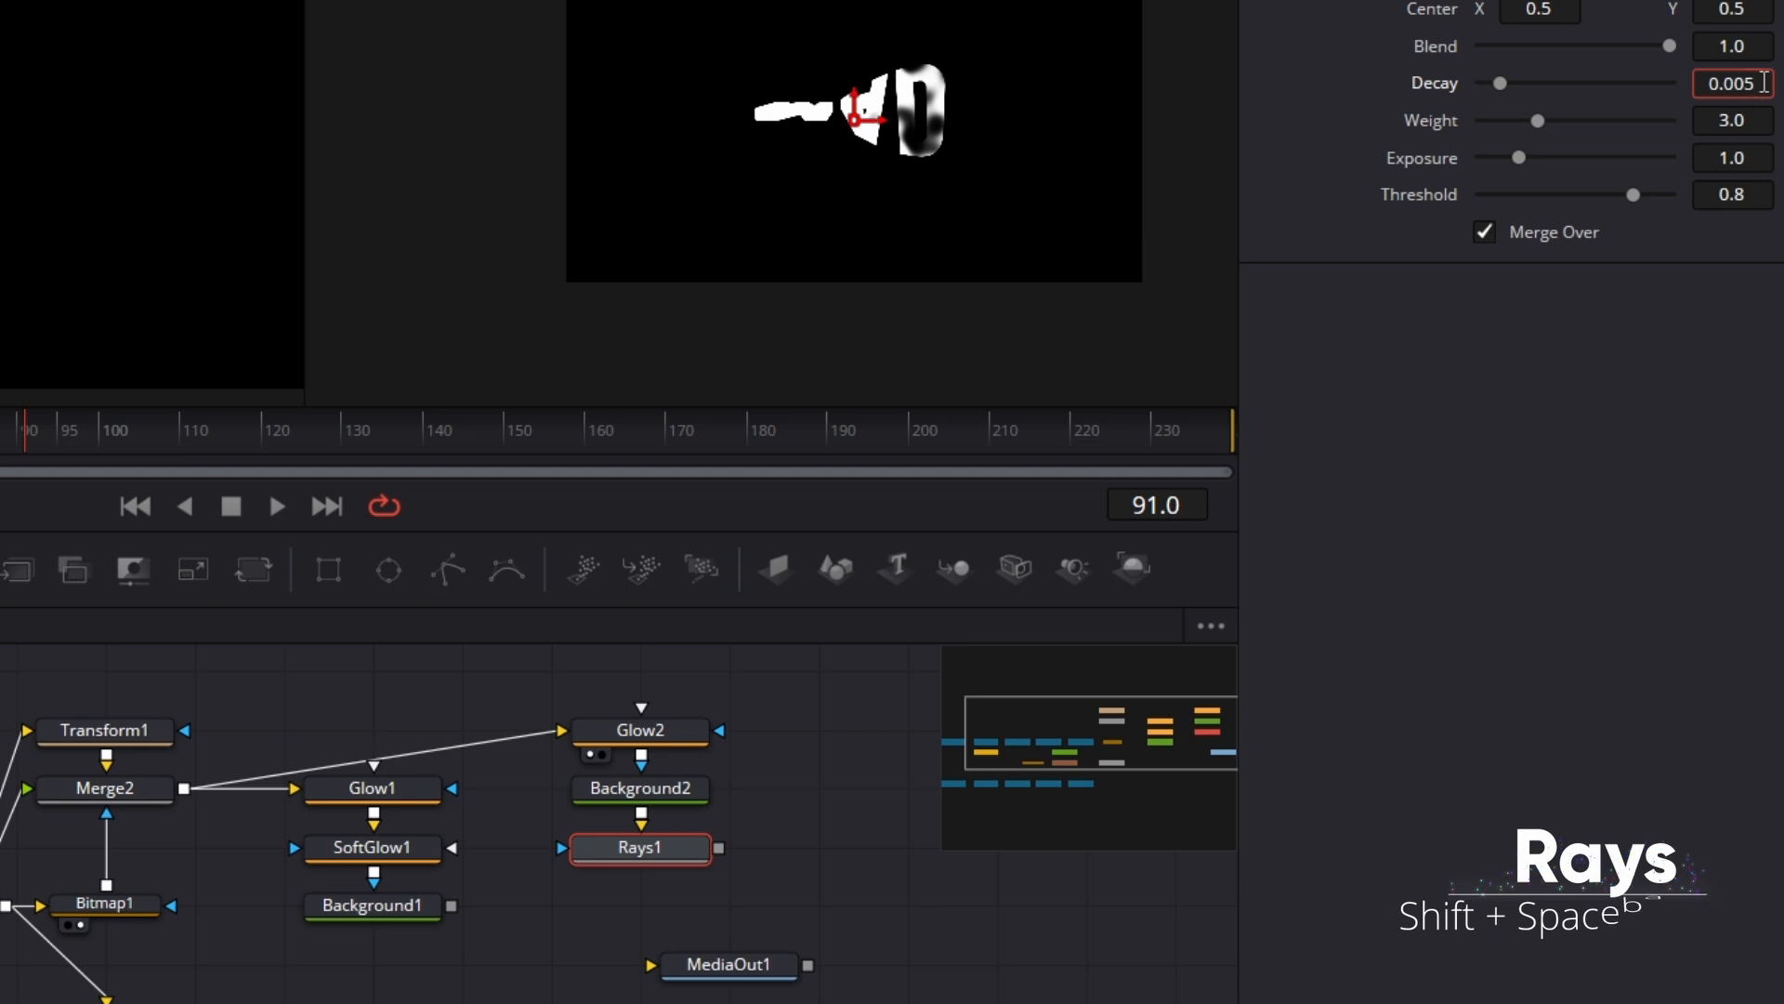
key("Tab")
left_click_drag(1541, 120, 1533, 120)
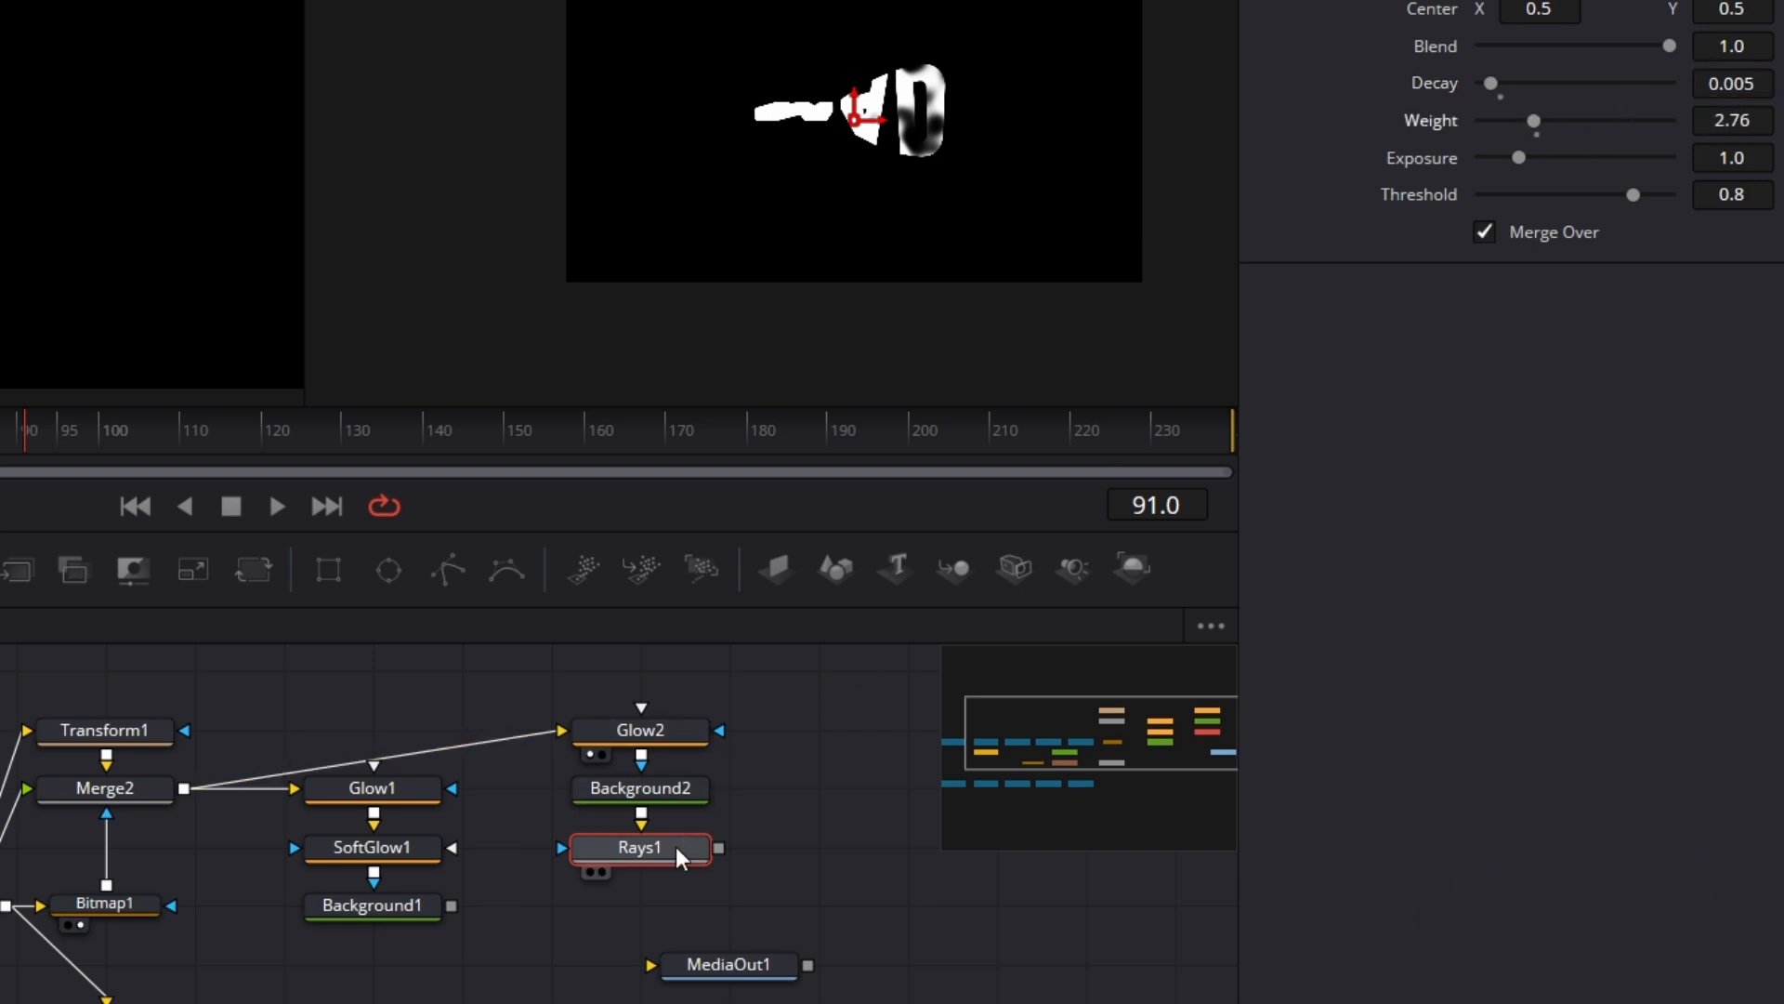
Show Rays1 in the first viewer and readjust its Weight
left_click_drag(677, 846, 75, 191)
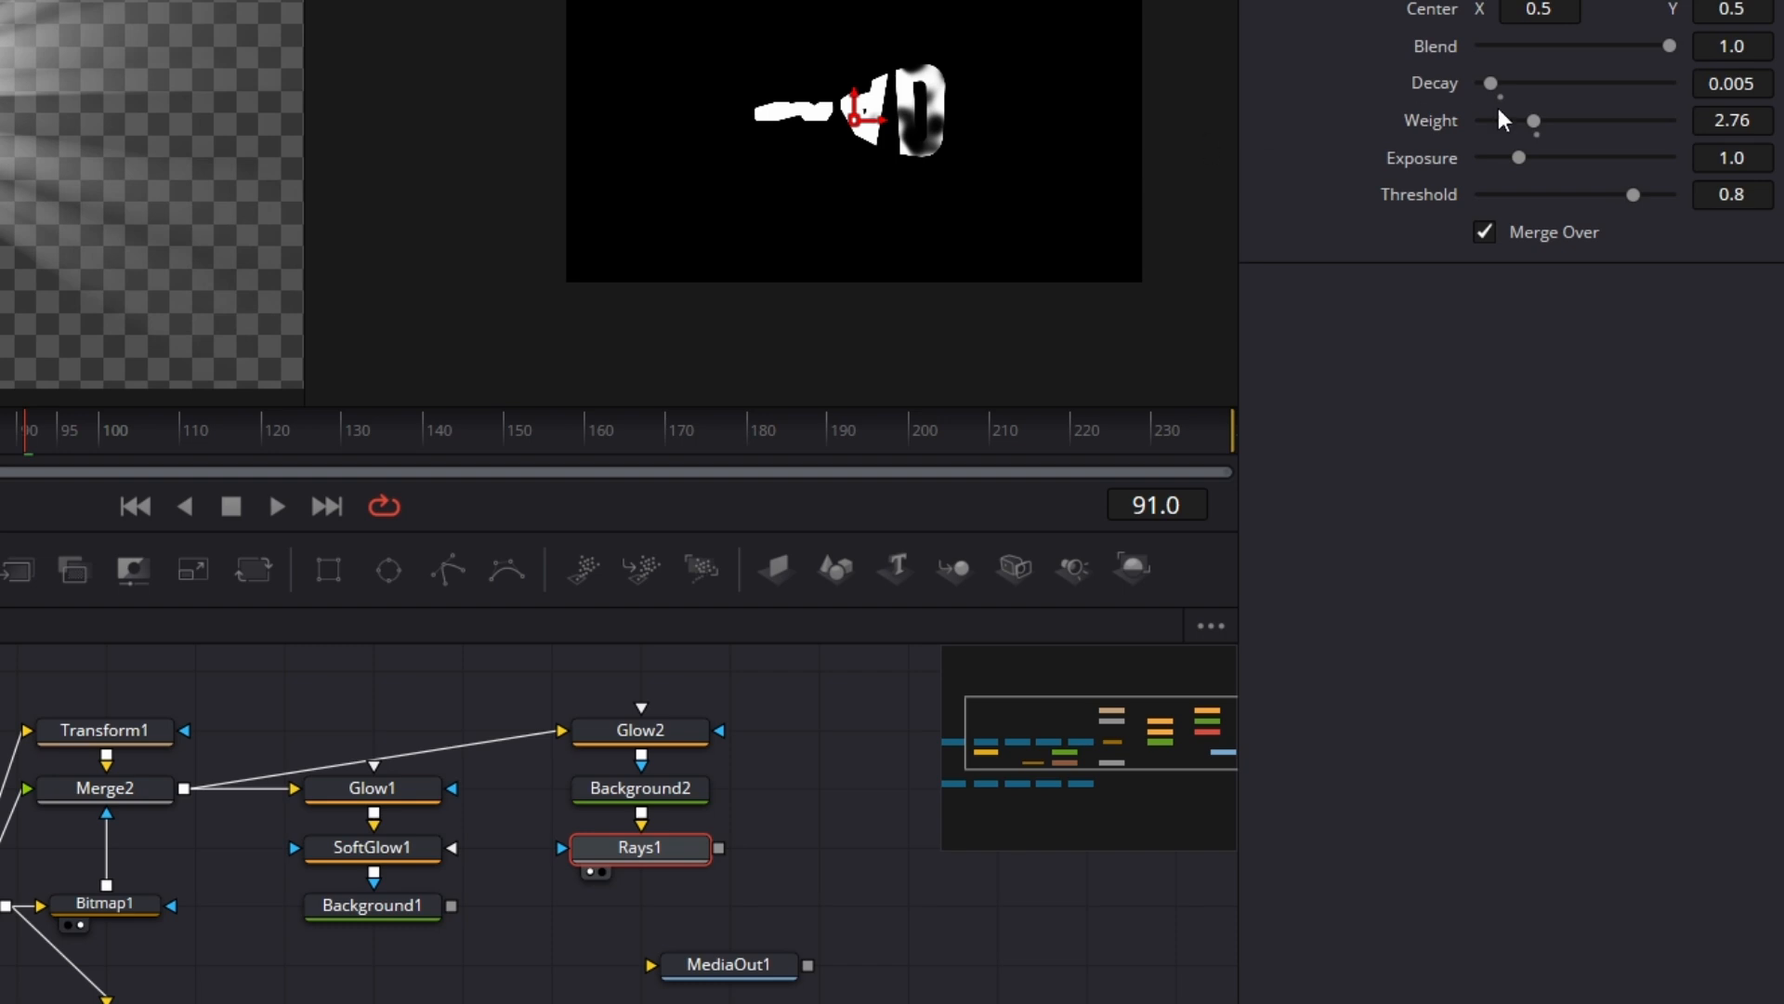
left_click_drag(1530, 120, 1487, 137)
left_click(1759, 123)
key("BackSpace")
key("Tab")
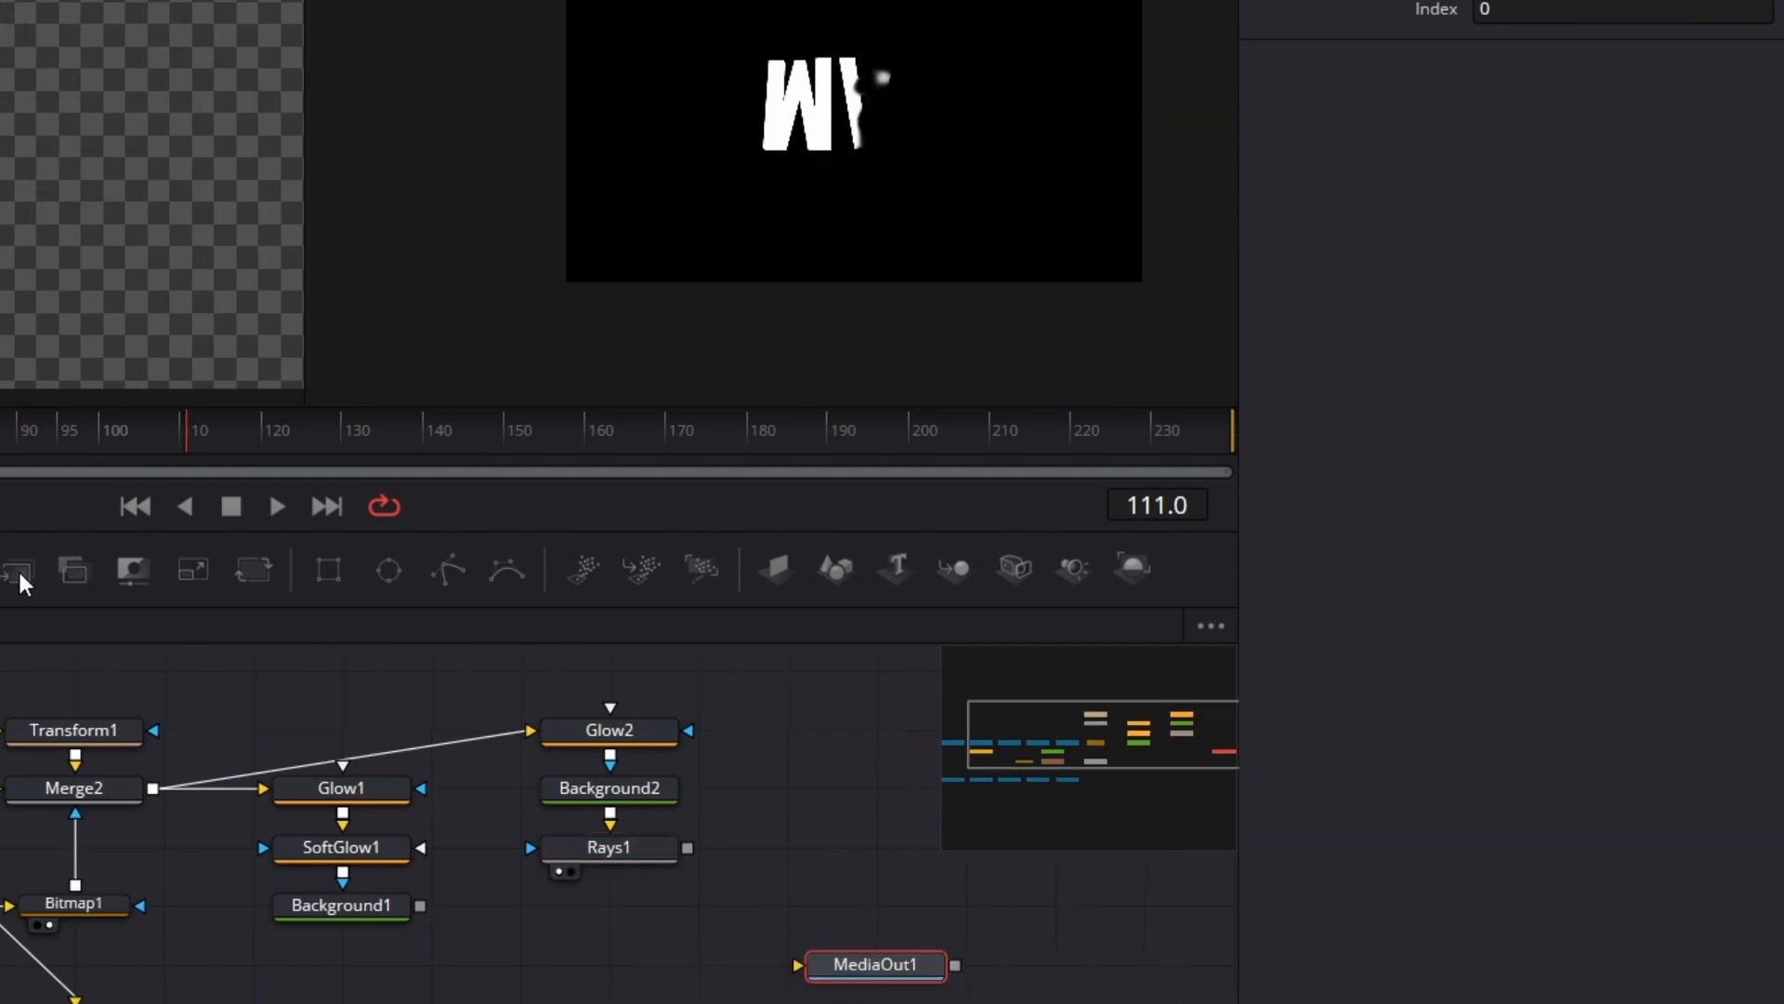
Add a Merge node below Rays1, with Rays1 as its foreground and Background1 as its background
left_click_drag(23, 582, 625, 922)
left_click_drag(688, 848, 594, 898)
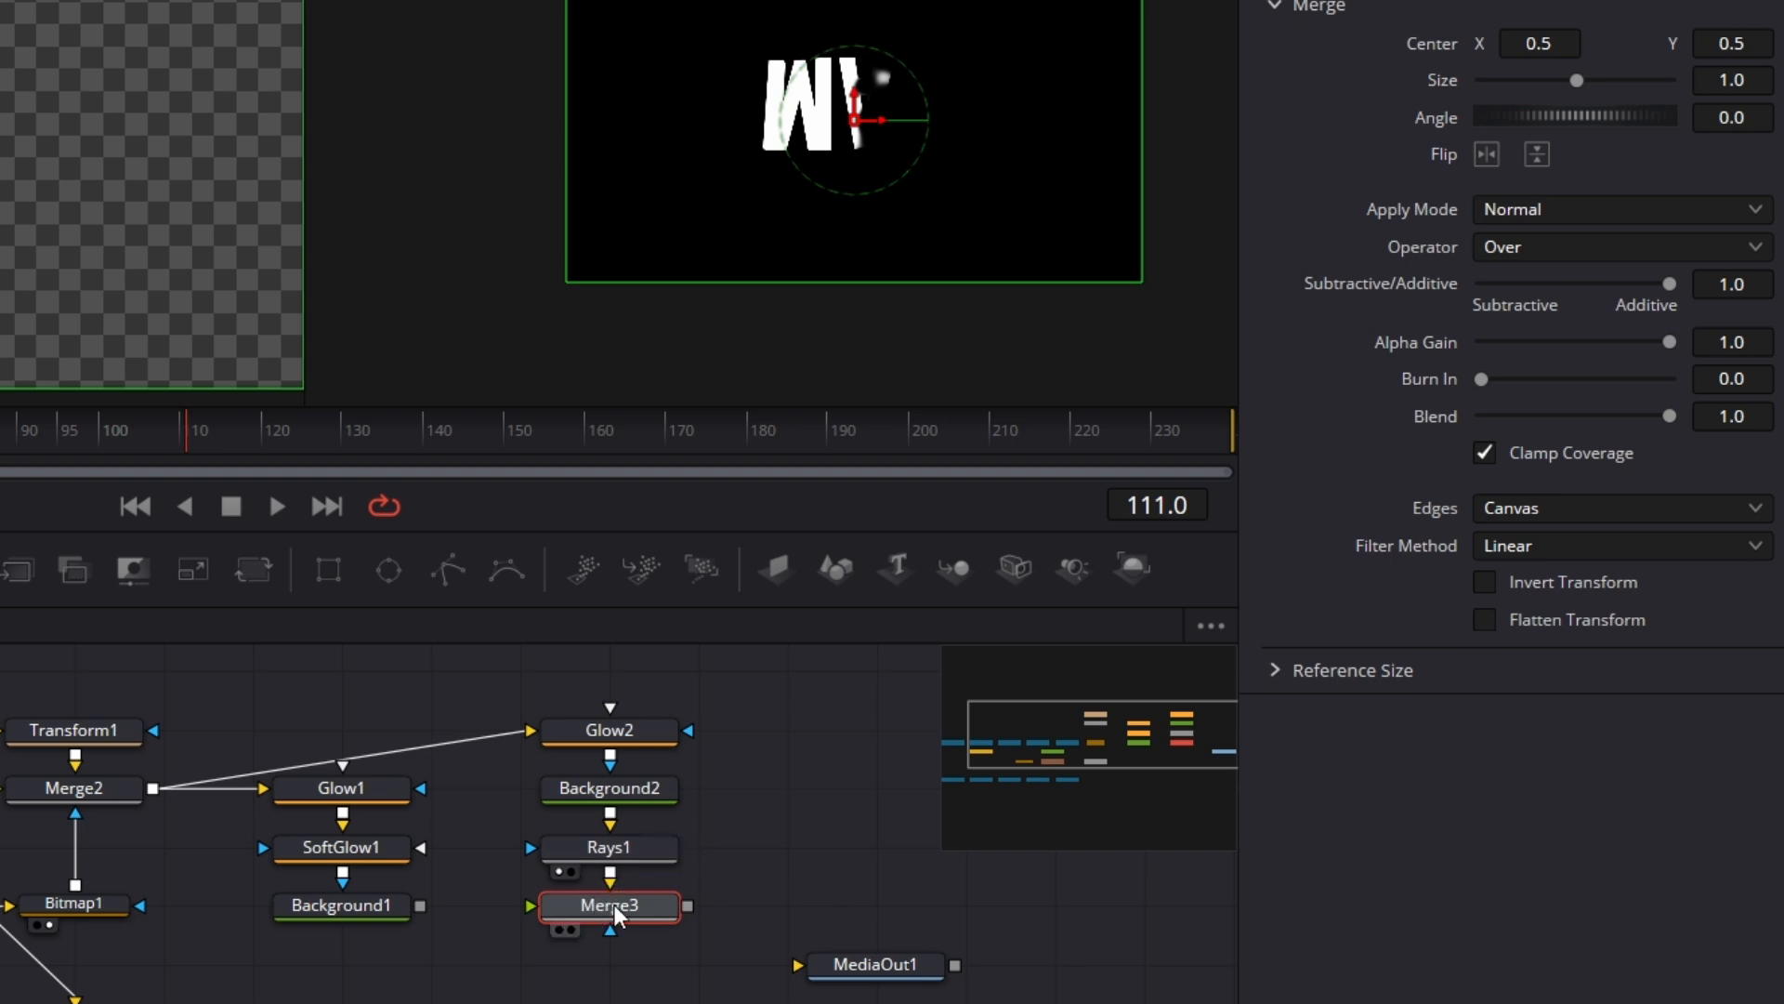
left_click_drag(615, 900, 619, 944)
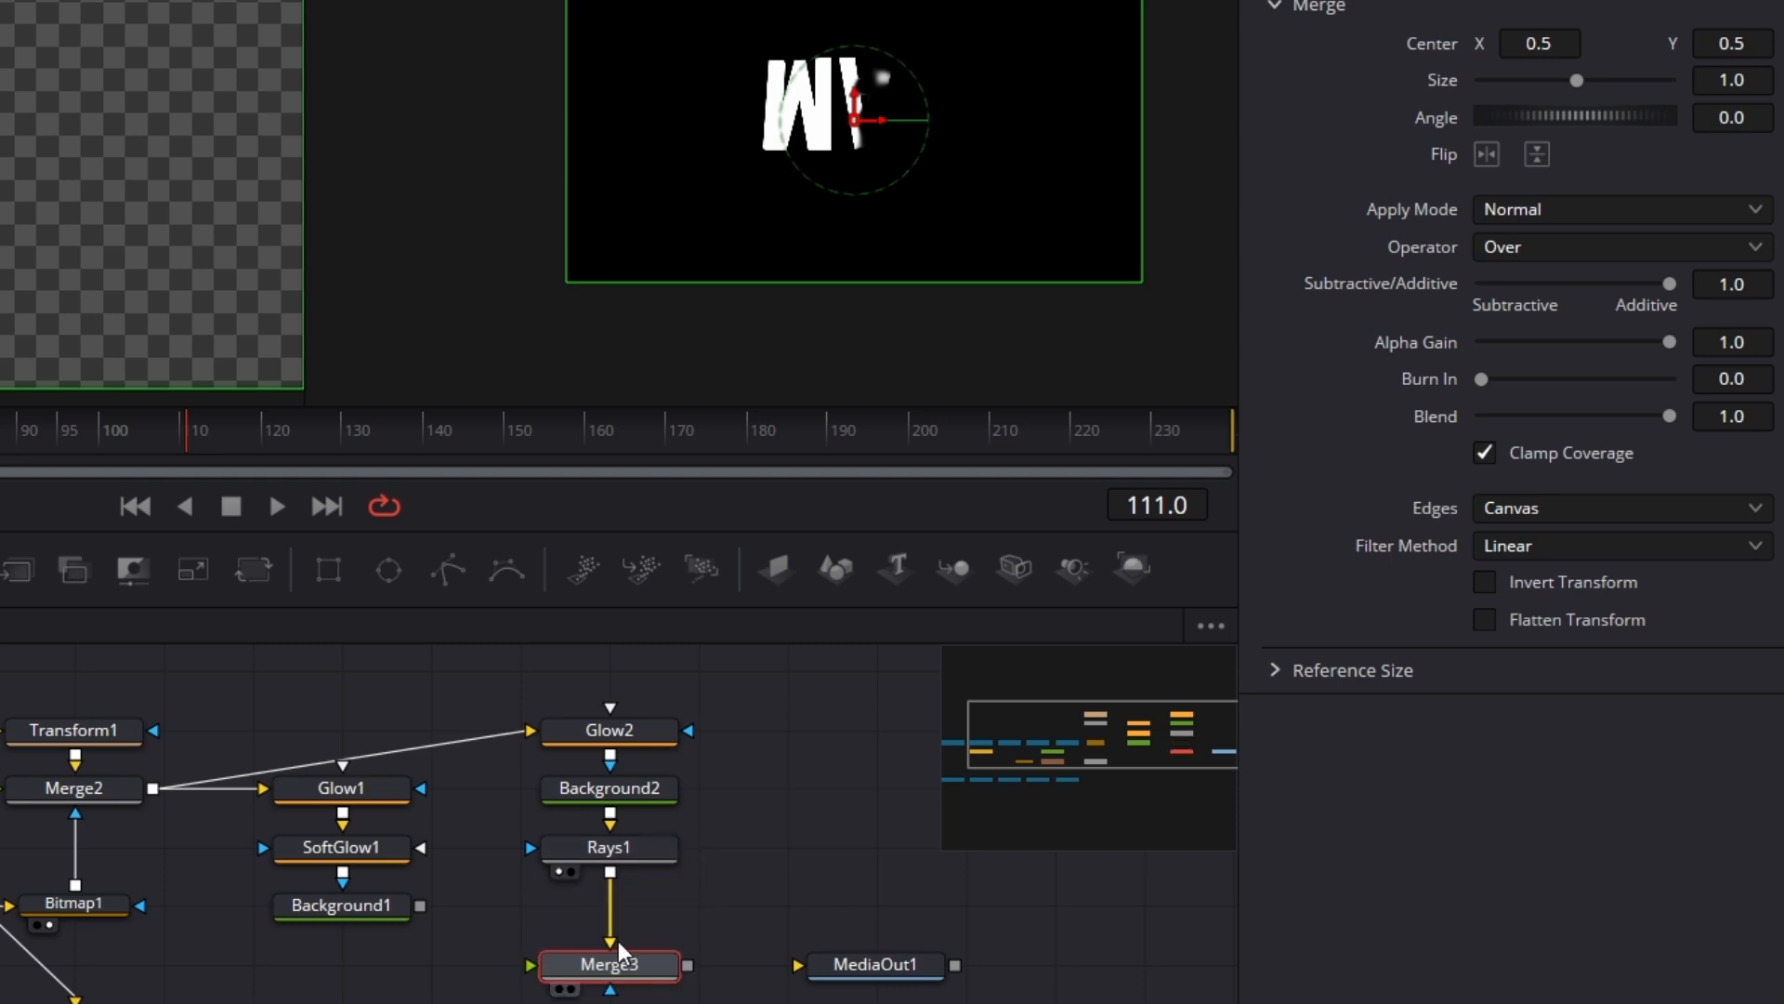
left_click_drag(688, 849, 609, 942)
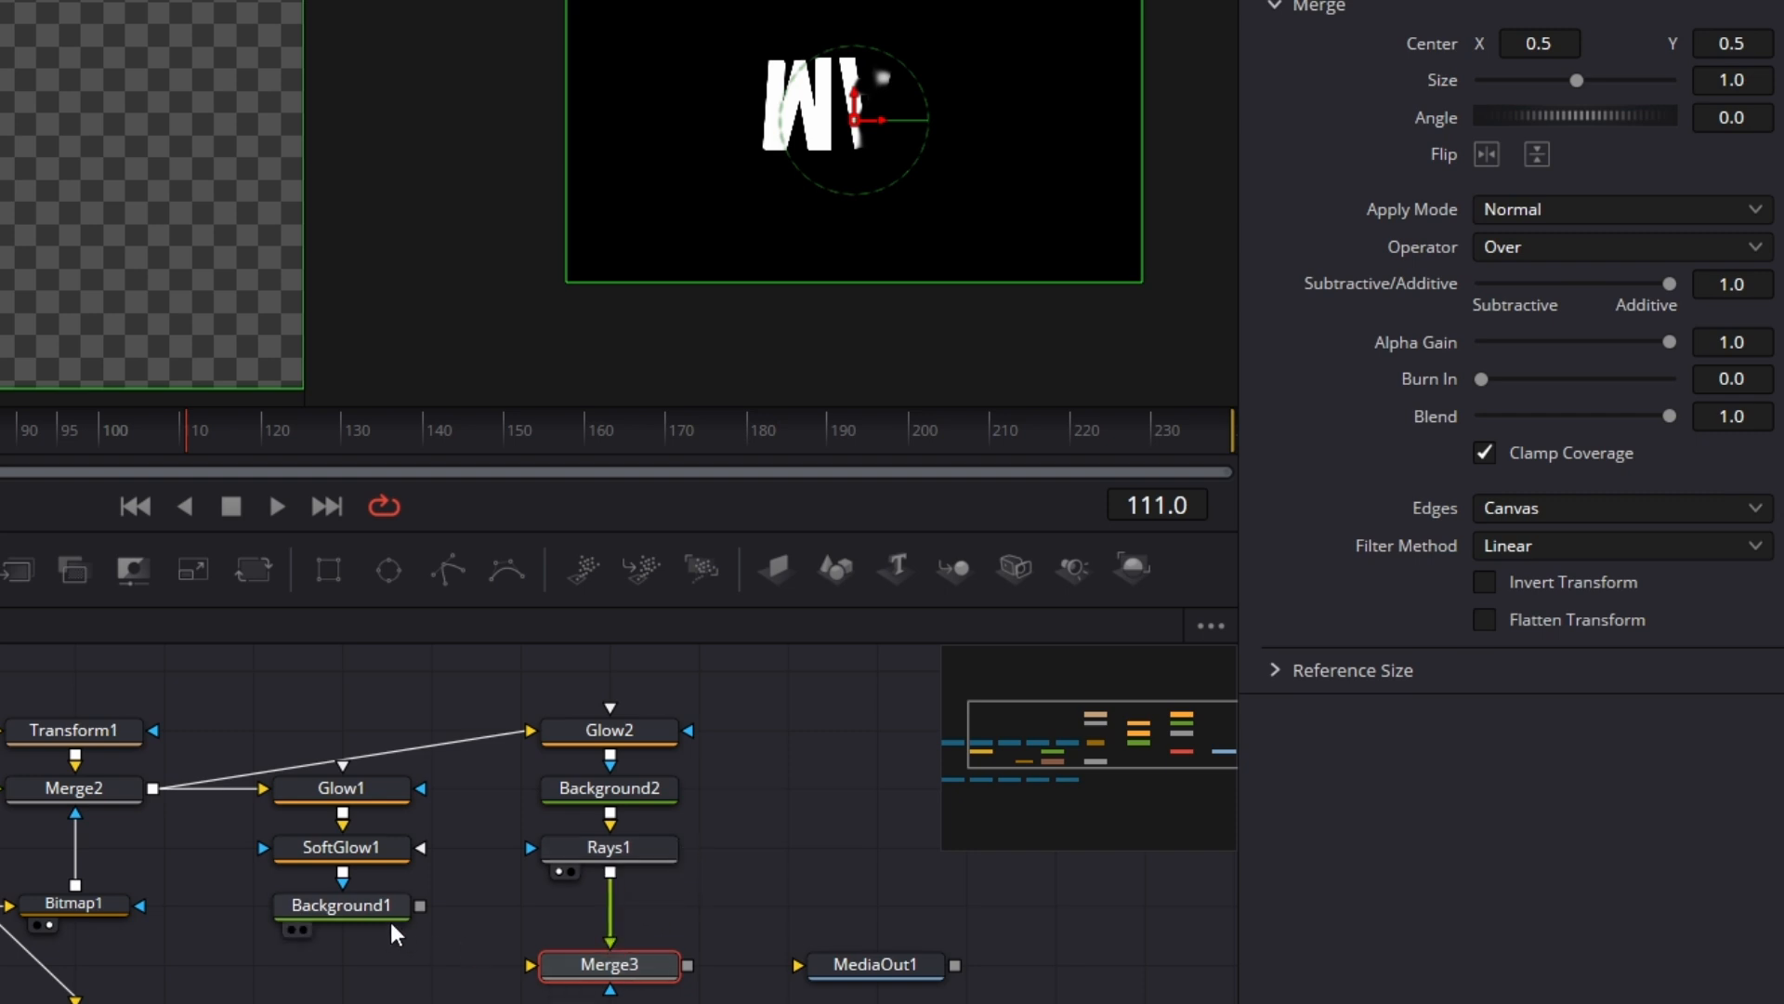
left_click_drag(422, 906, 509, 890)
left_click_drag(508, 956, 529, 965)
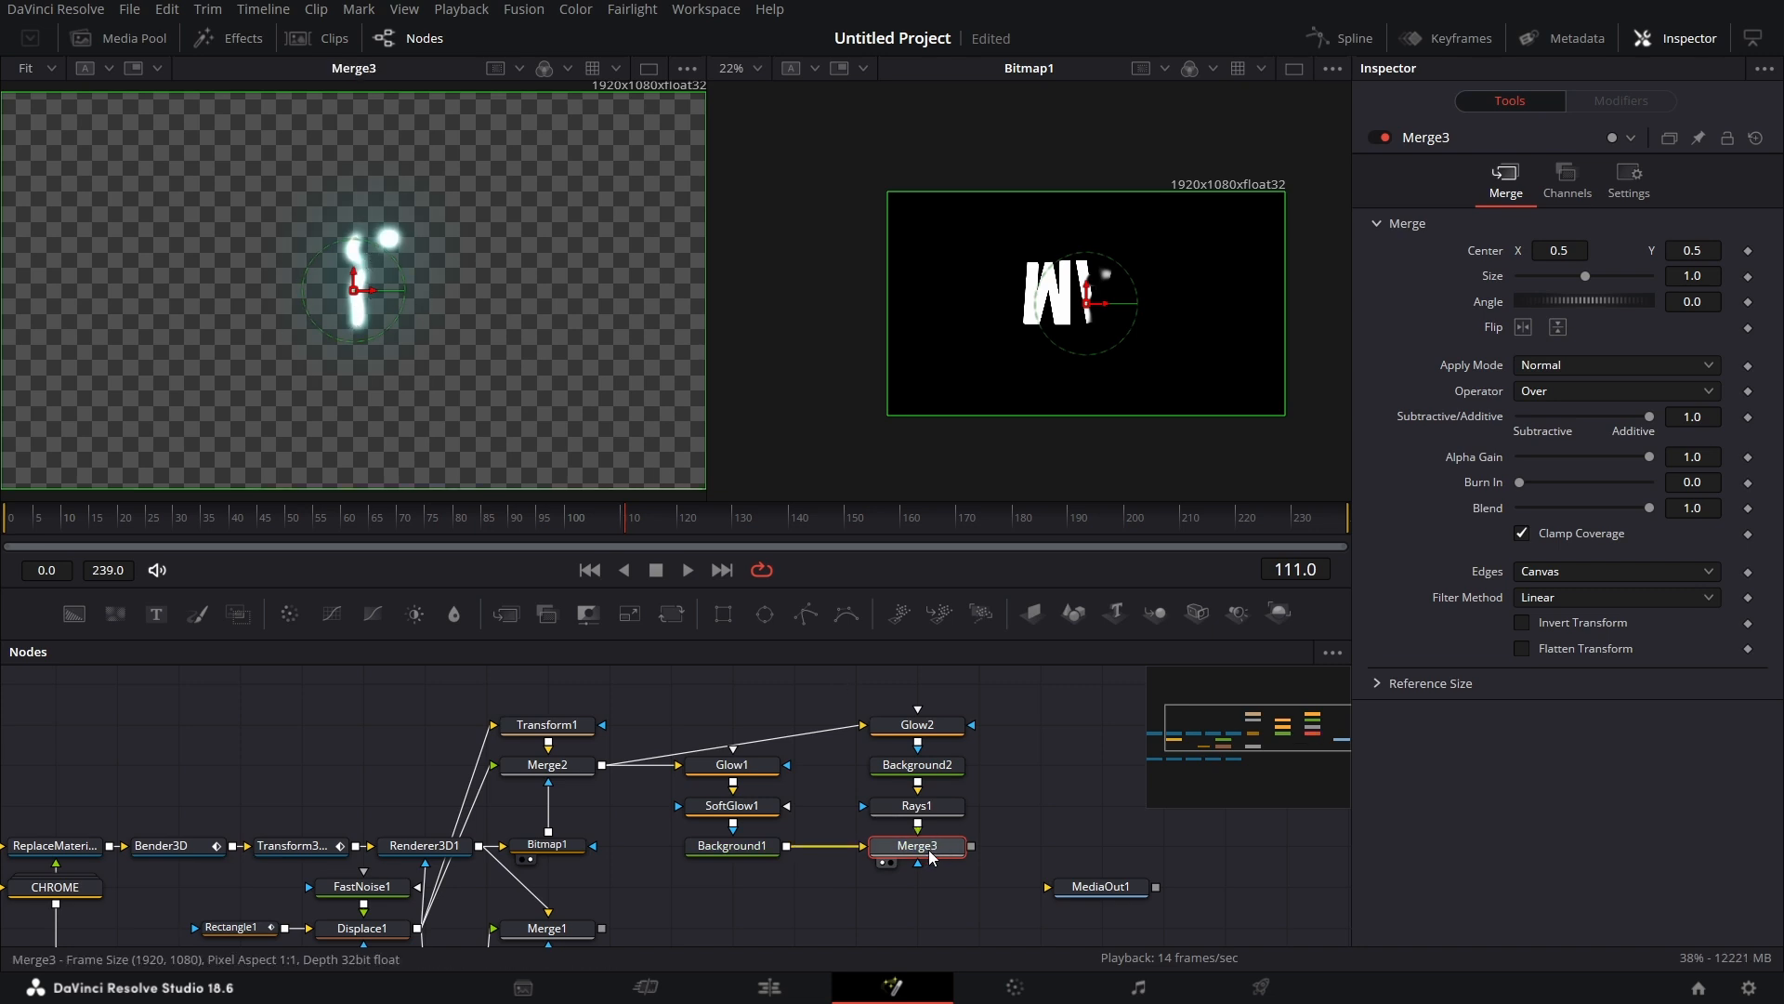
Add a Merge node below Merge3, with Merge3 as foreground and Merge1 as background, and view it
scroll(1084, 788, "down", 3)
left_click_drag(513, 616, 928, 830)
left_click_drag(969, 734, 919, 805)
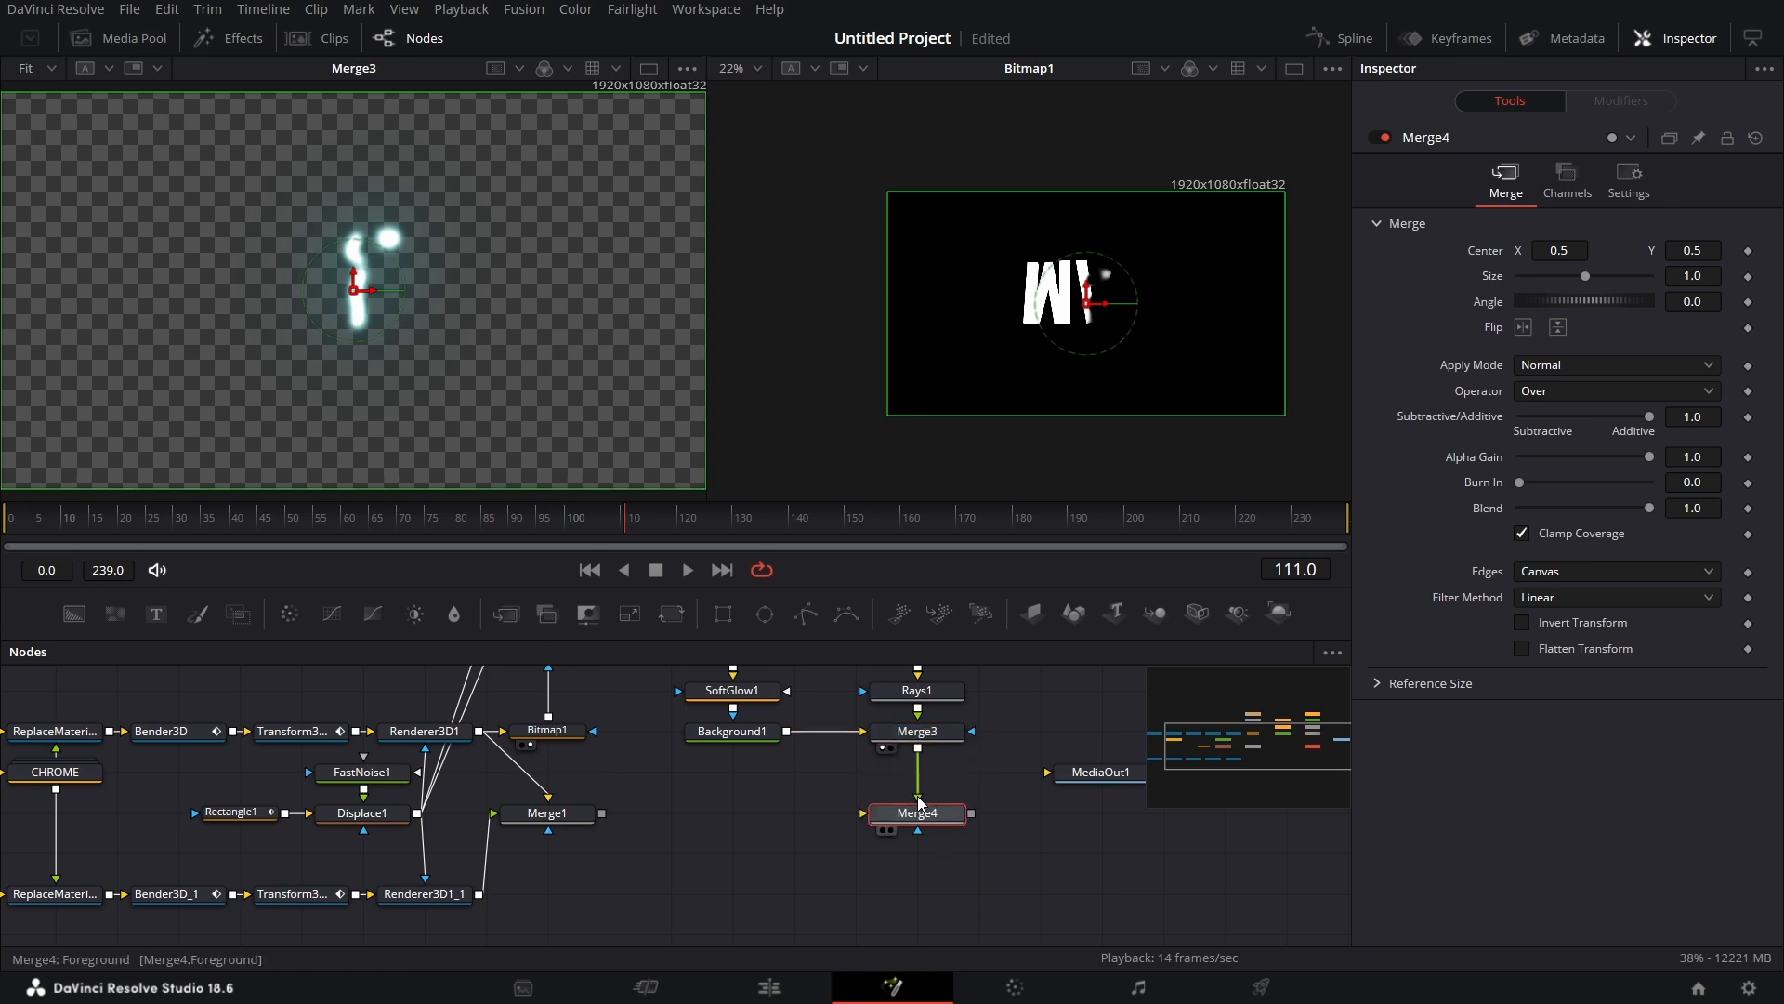
left_click_drag(602, 814, 911, 821)
key("1")
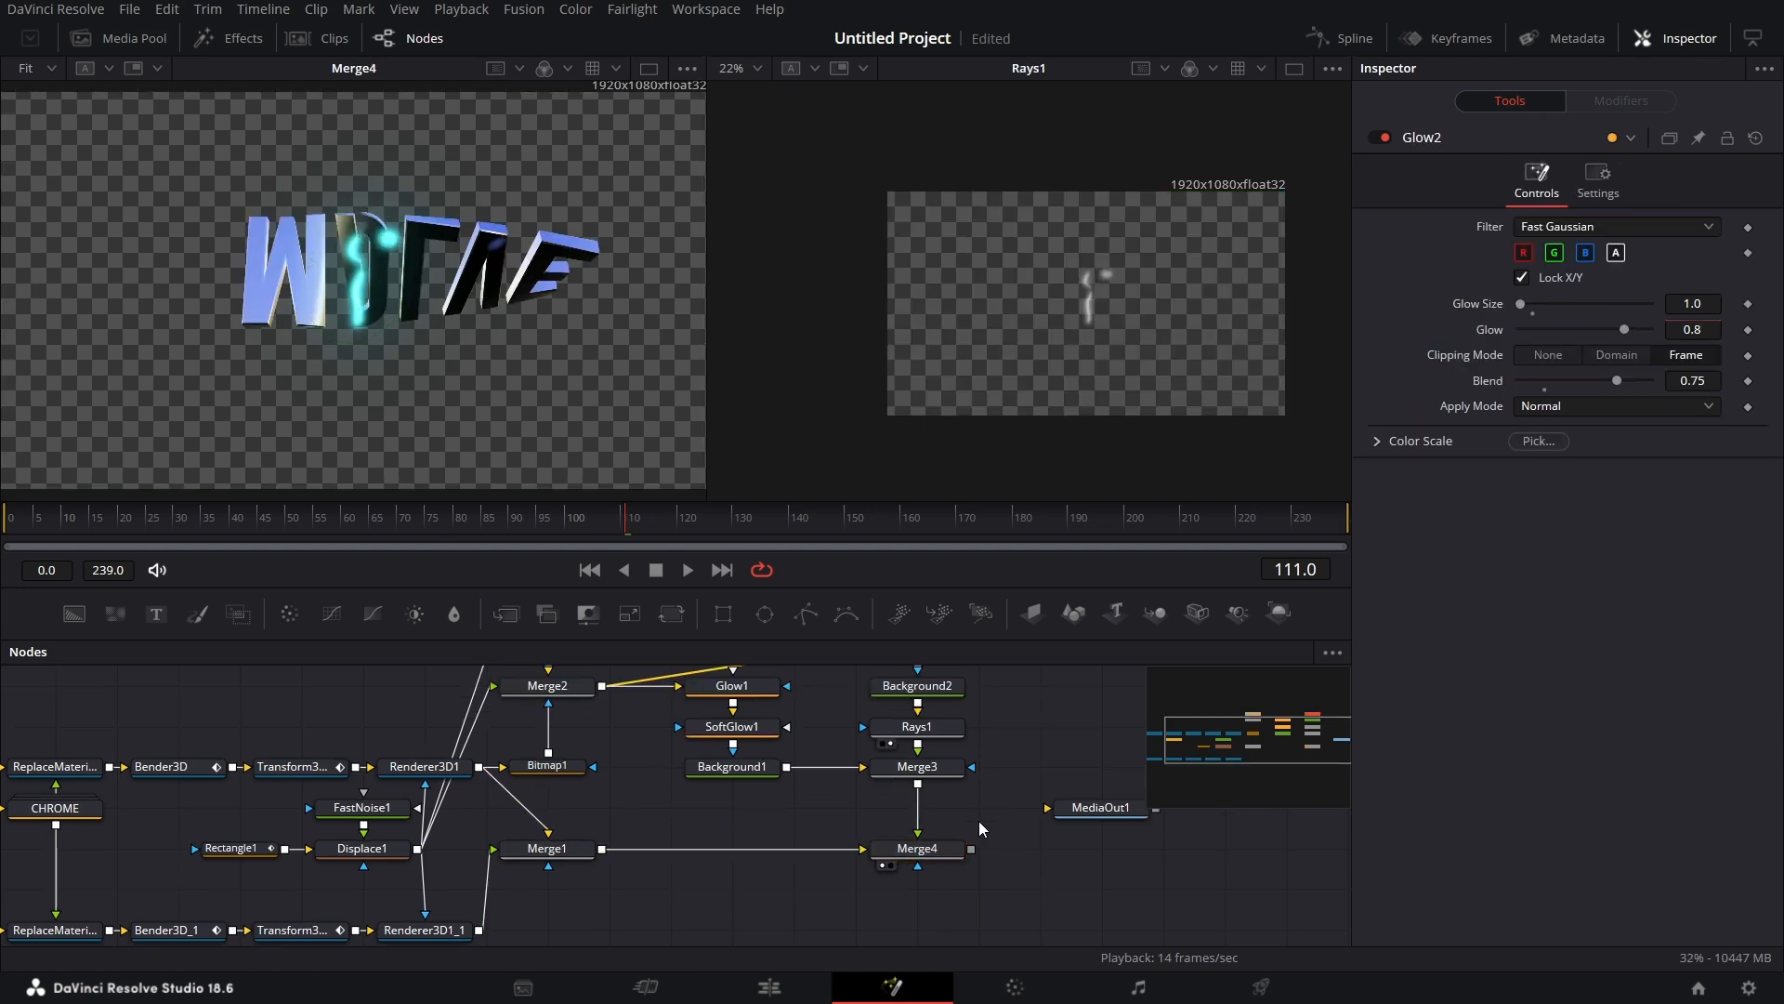
Copy the whole outline branch of nodes, from Transform1, Merge2 and Bitmap1 through both glow columns to Merge3
scroll(979, 822, "up", 3)
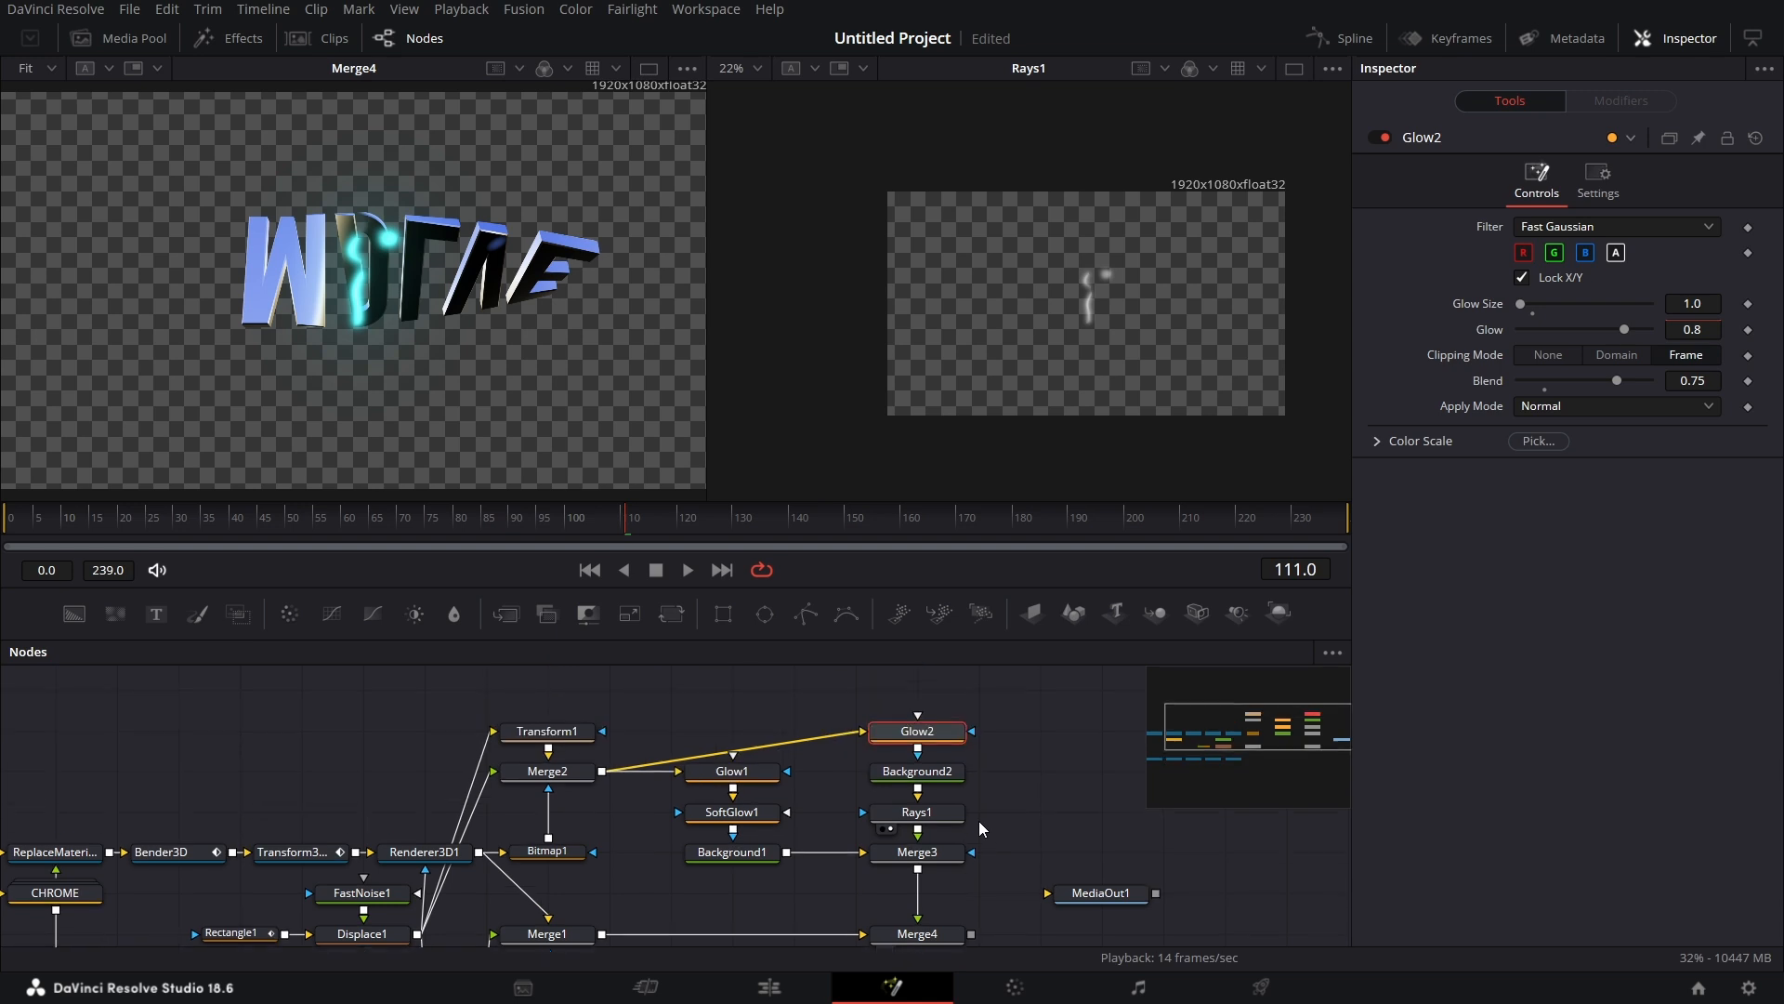
scroll(643, 746, "down", 2)
scroll(887, 805, "down", 2)
scroll(887, 805, "up", 3)
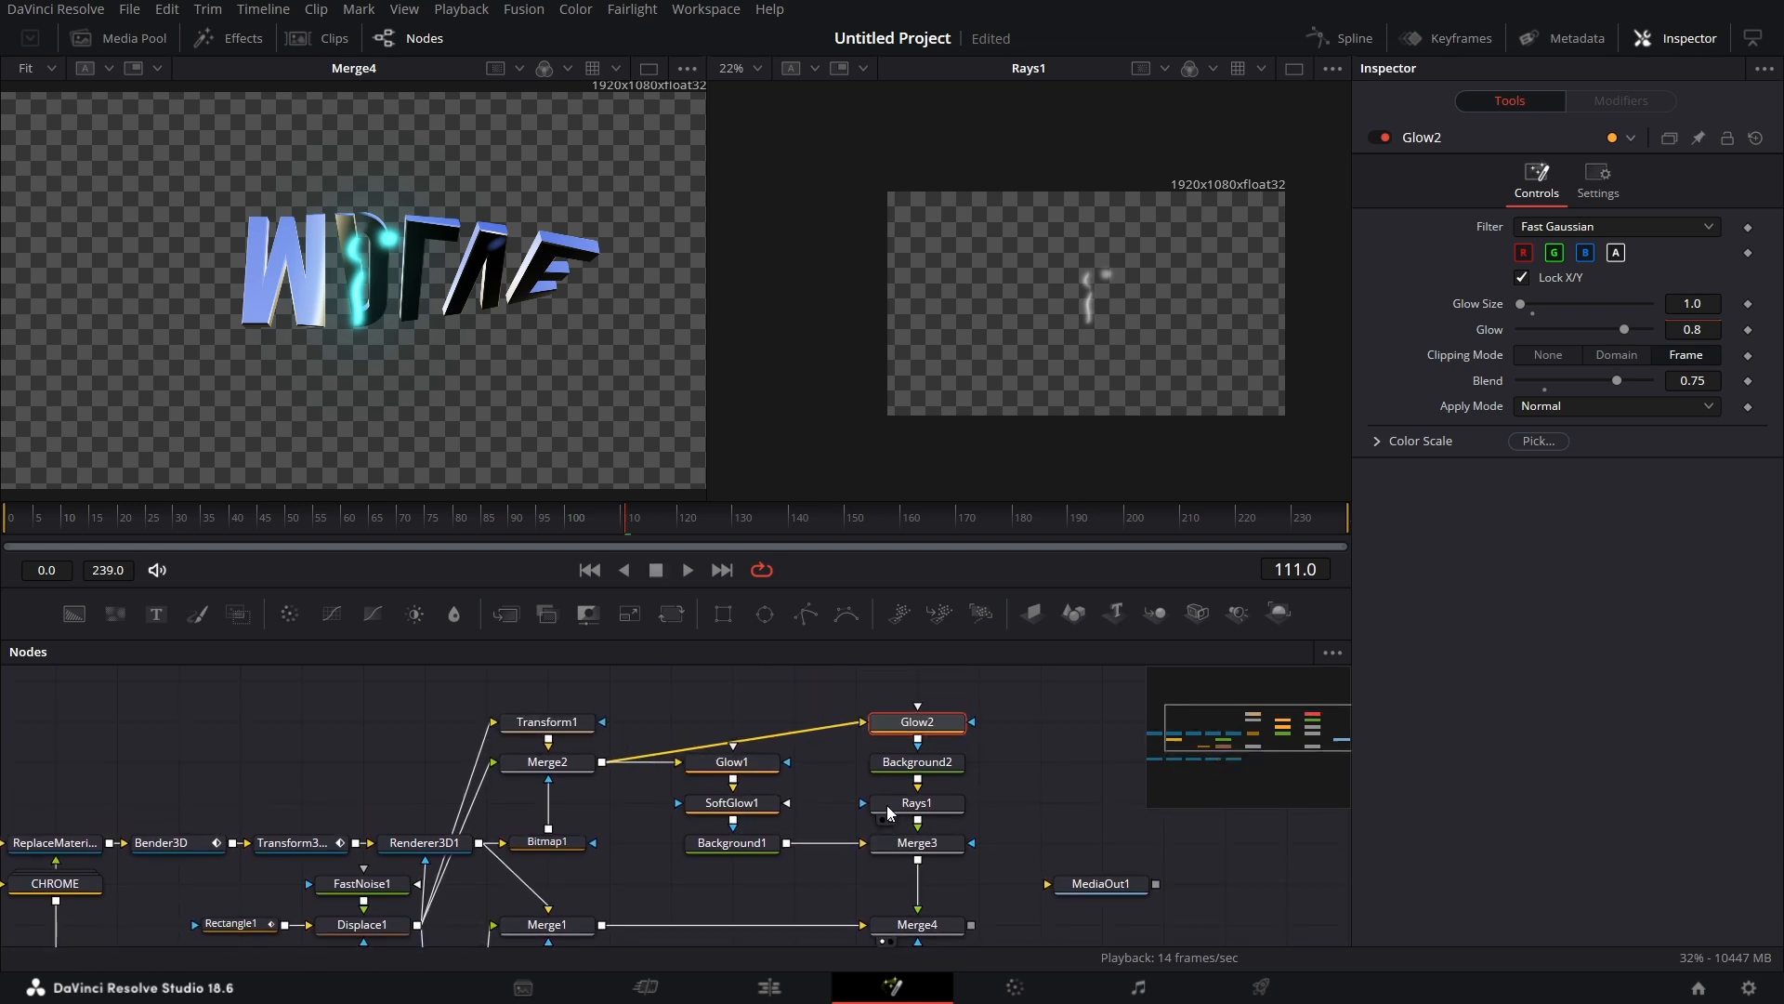
scroll(643, 797, "down", 2)
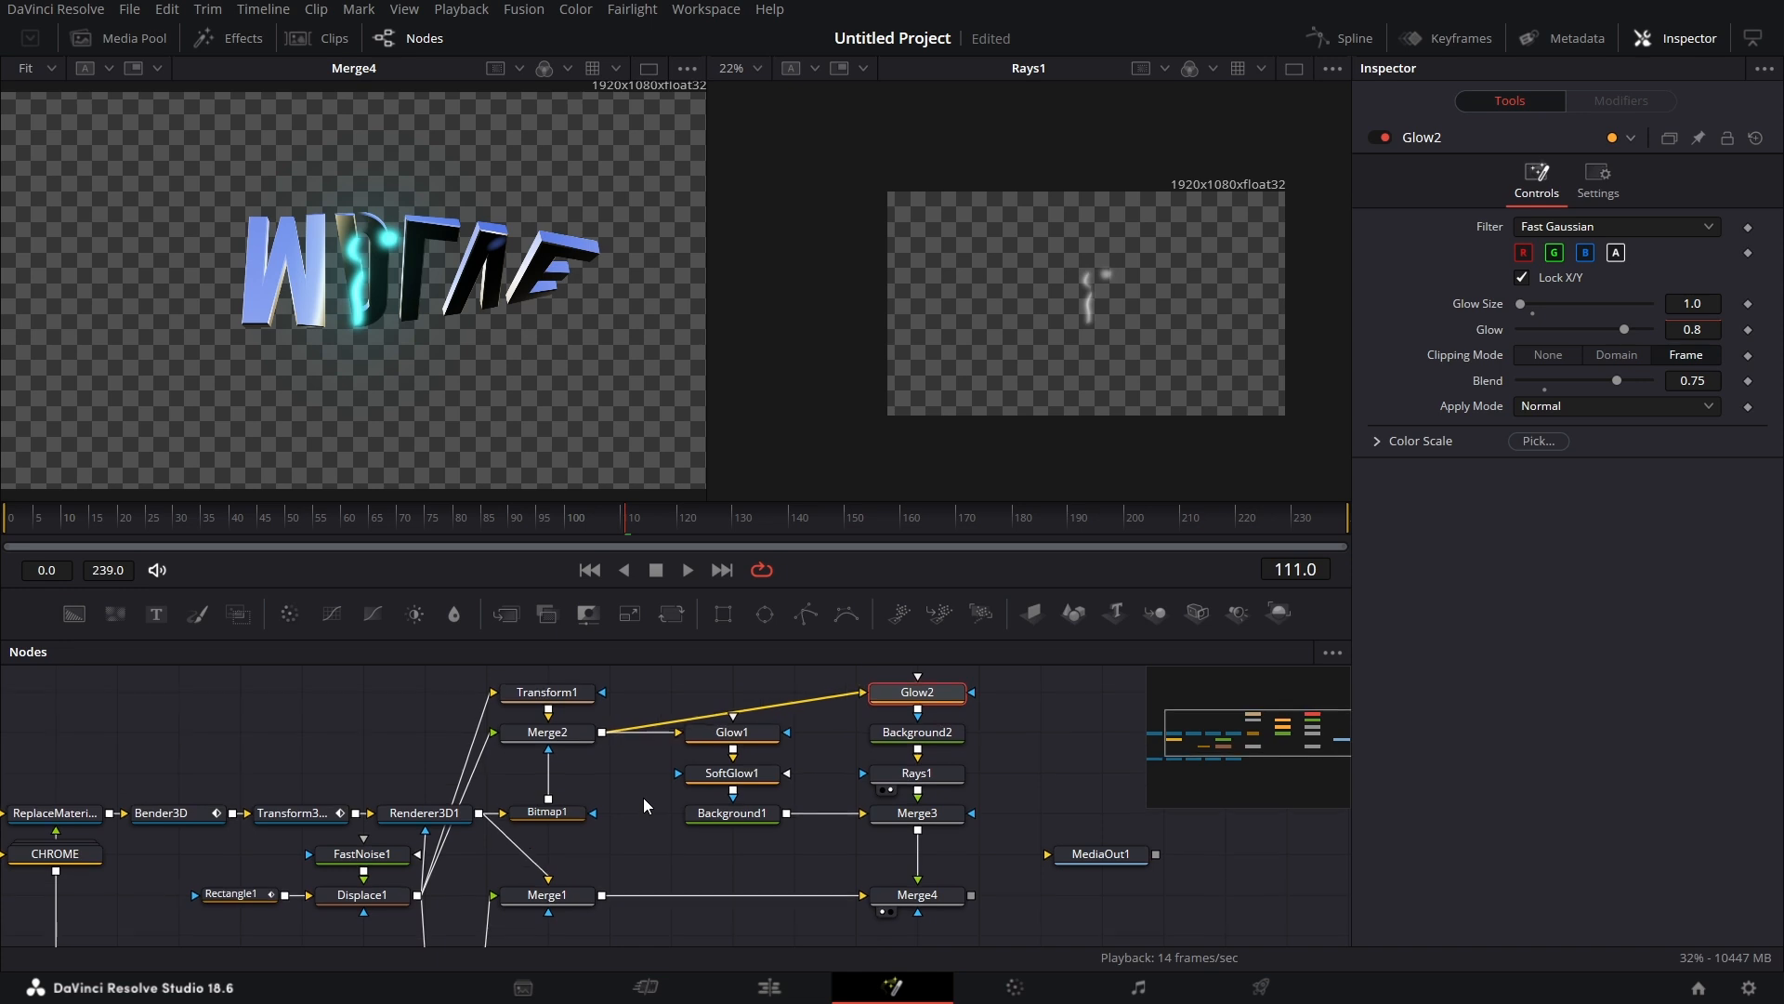
scroll(643, 797, "up", 2)
left_click_drag(548, 684, 941, 855)
right_click(940, 850)
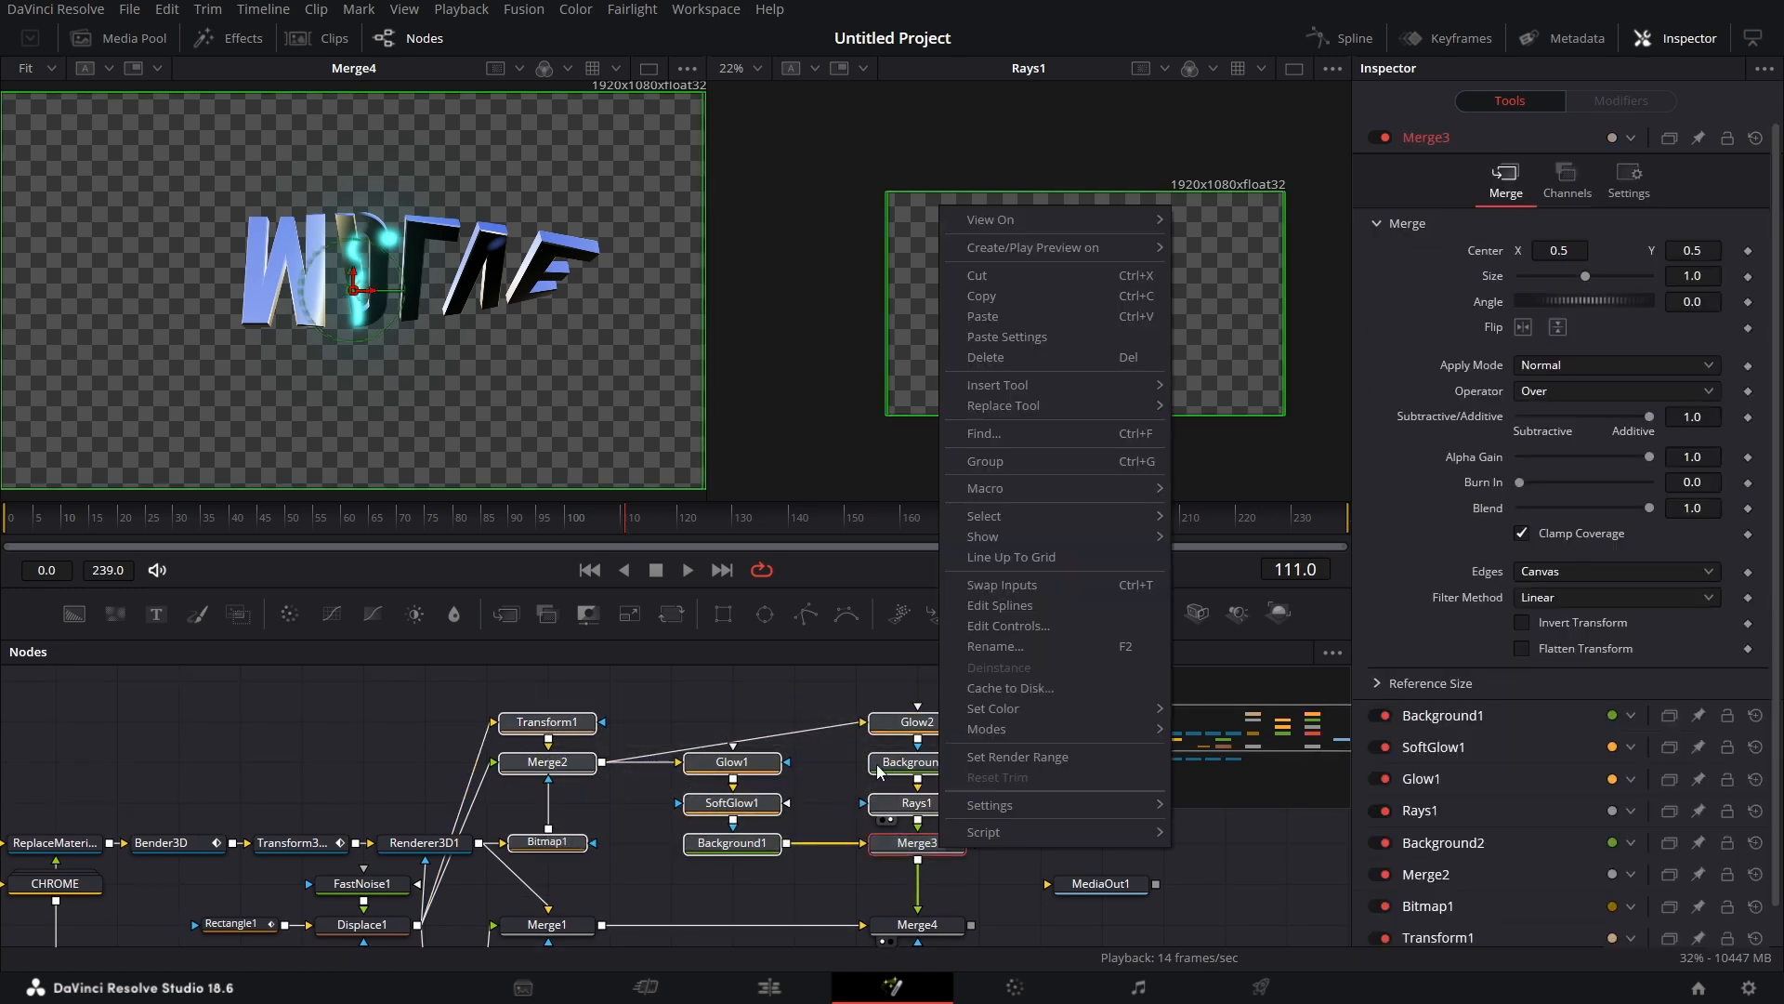
left_click(1006, 299)
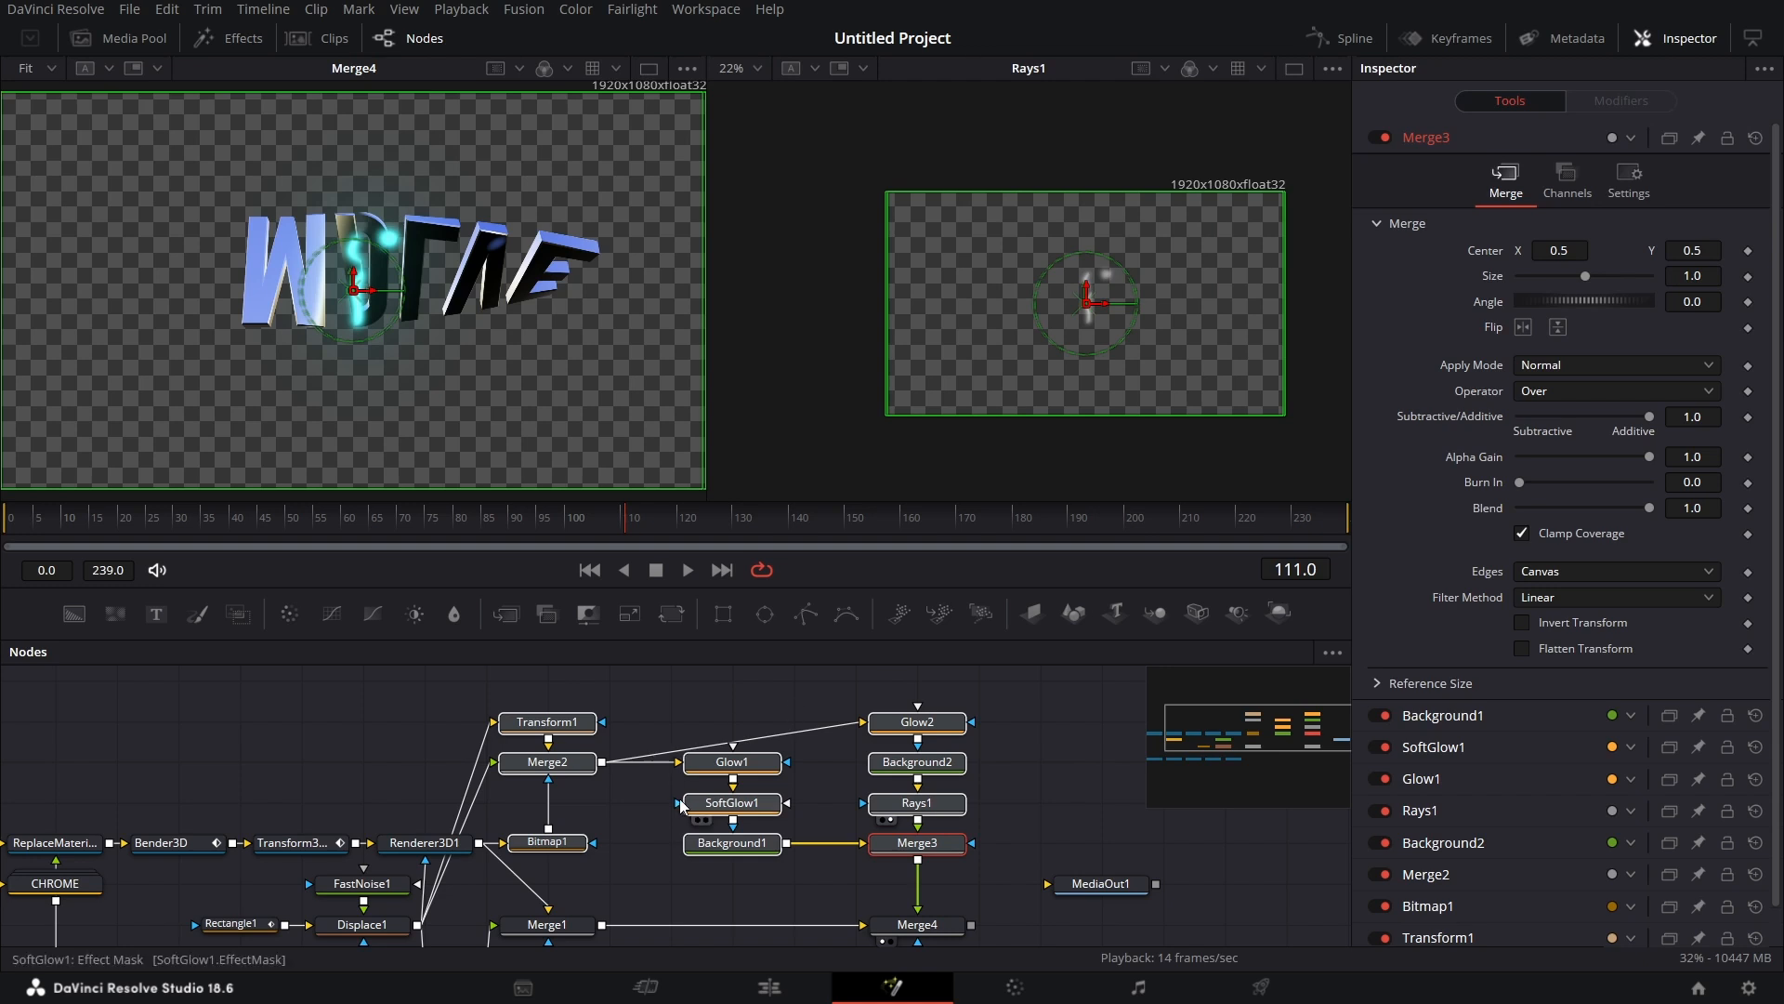
Paste the copied outline branch below Renderer3D1_1 and line it up under the original branch
scroll(679, 800, "down", 3)
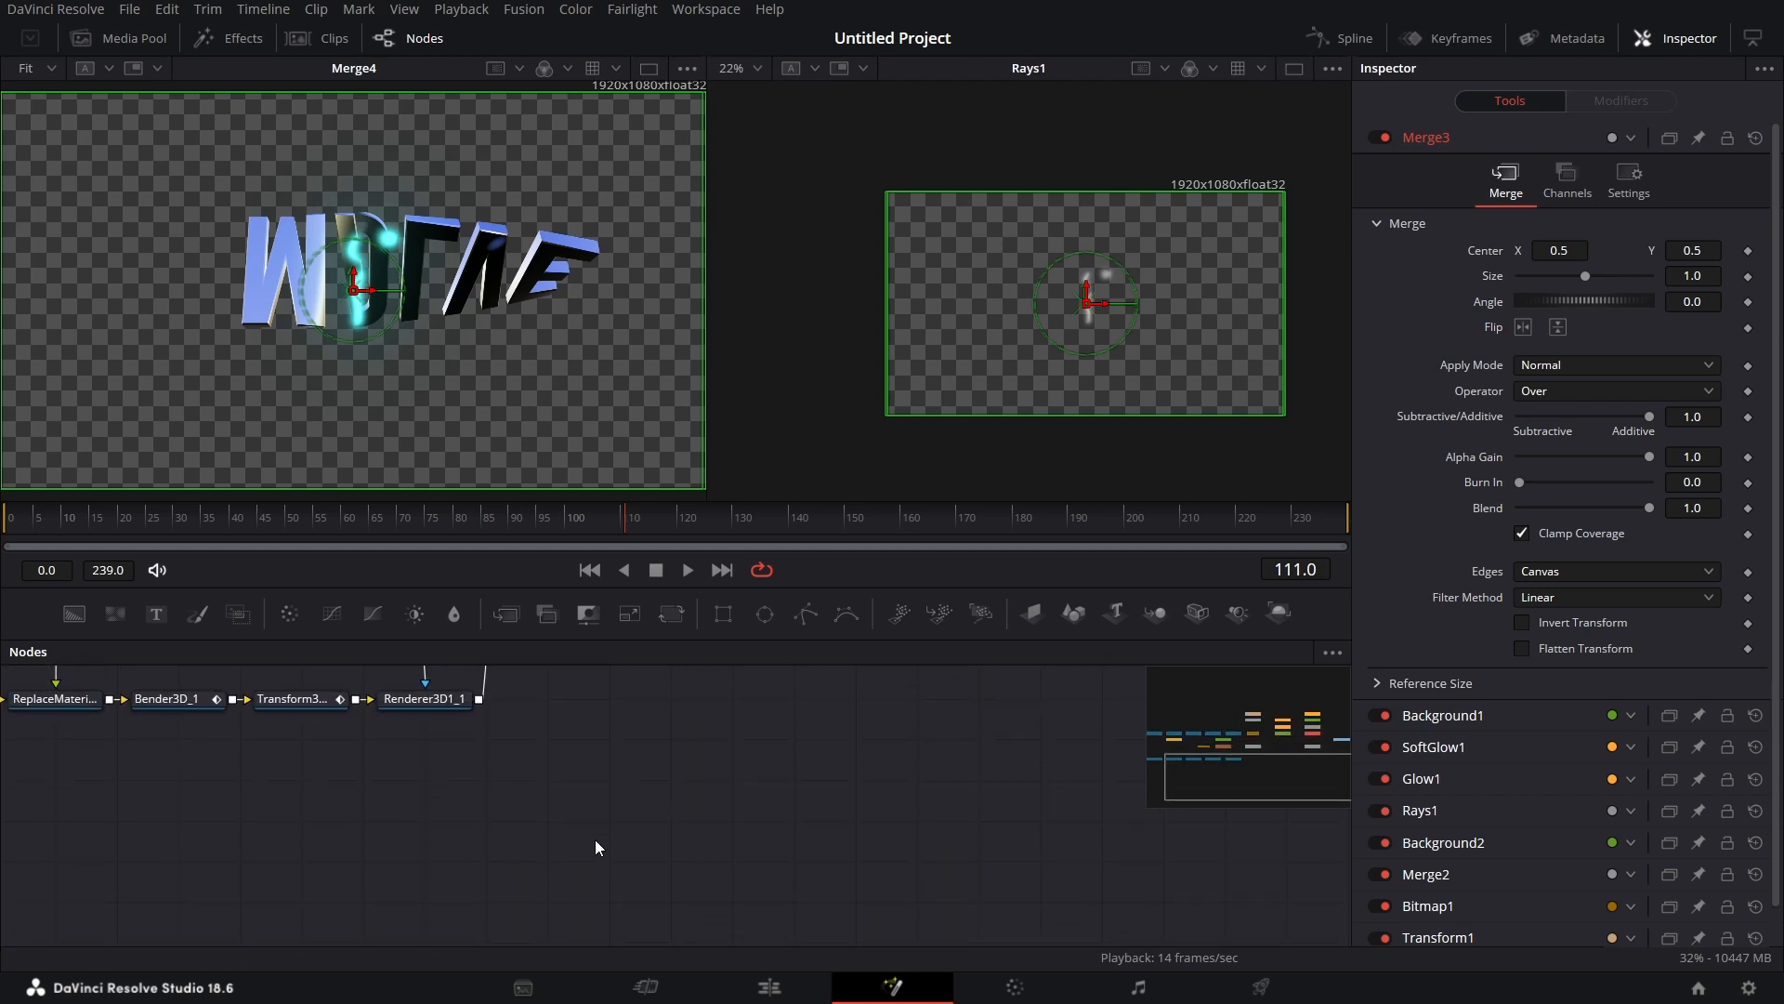
right_click(595, 839)
left_click(654, 806)
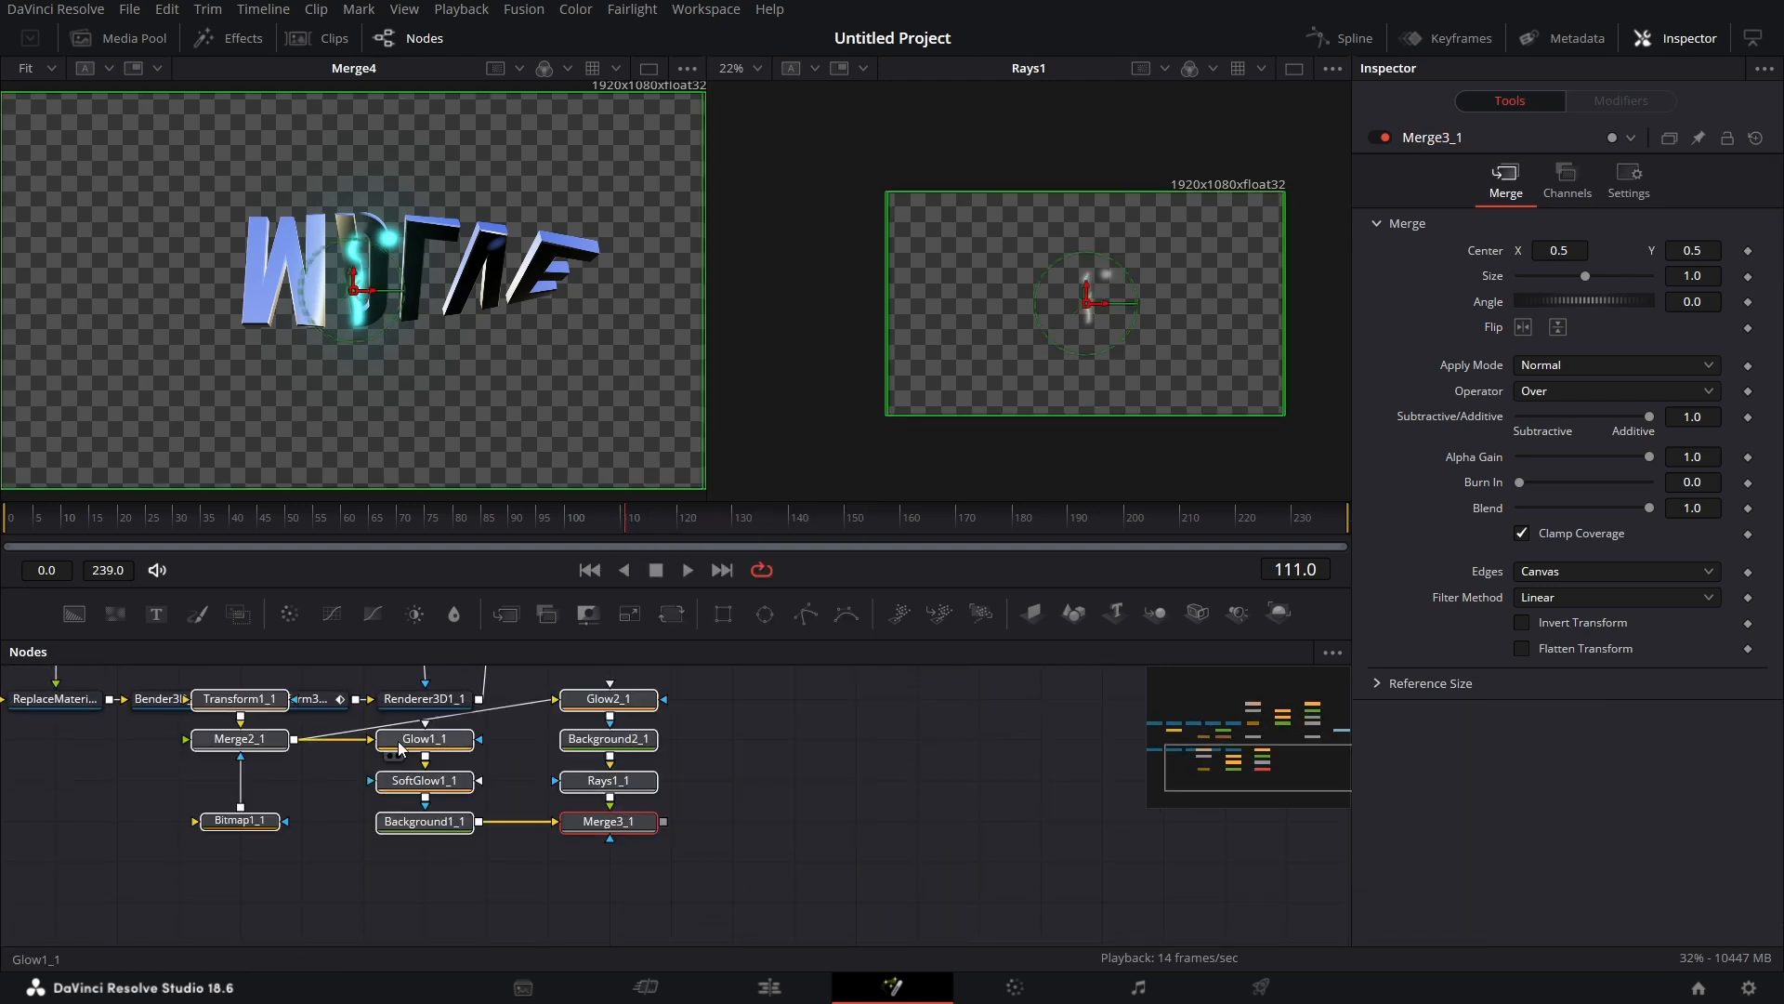
left_click_drag(403, 756, 676, 783)
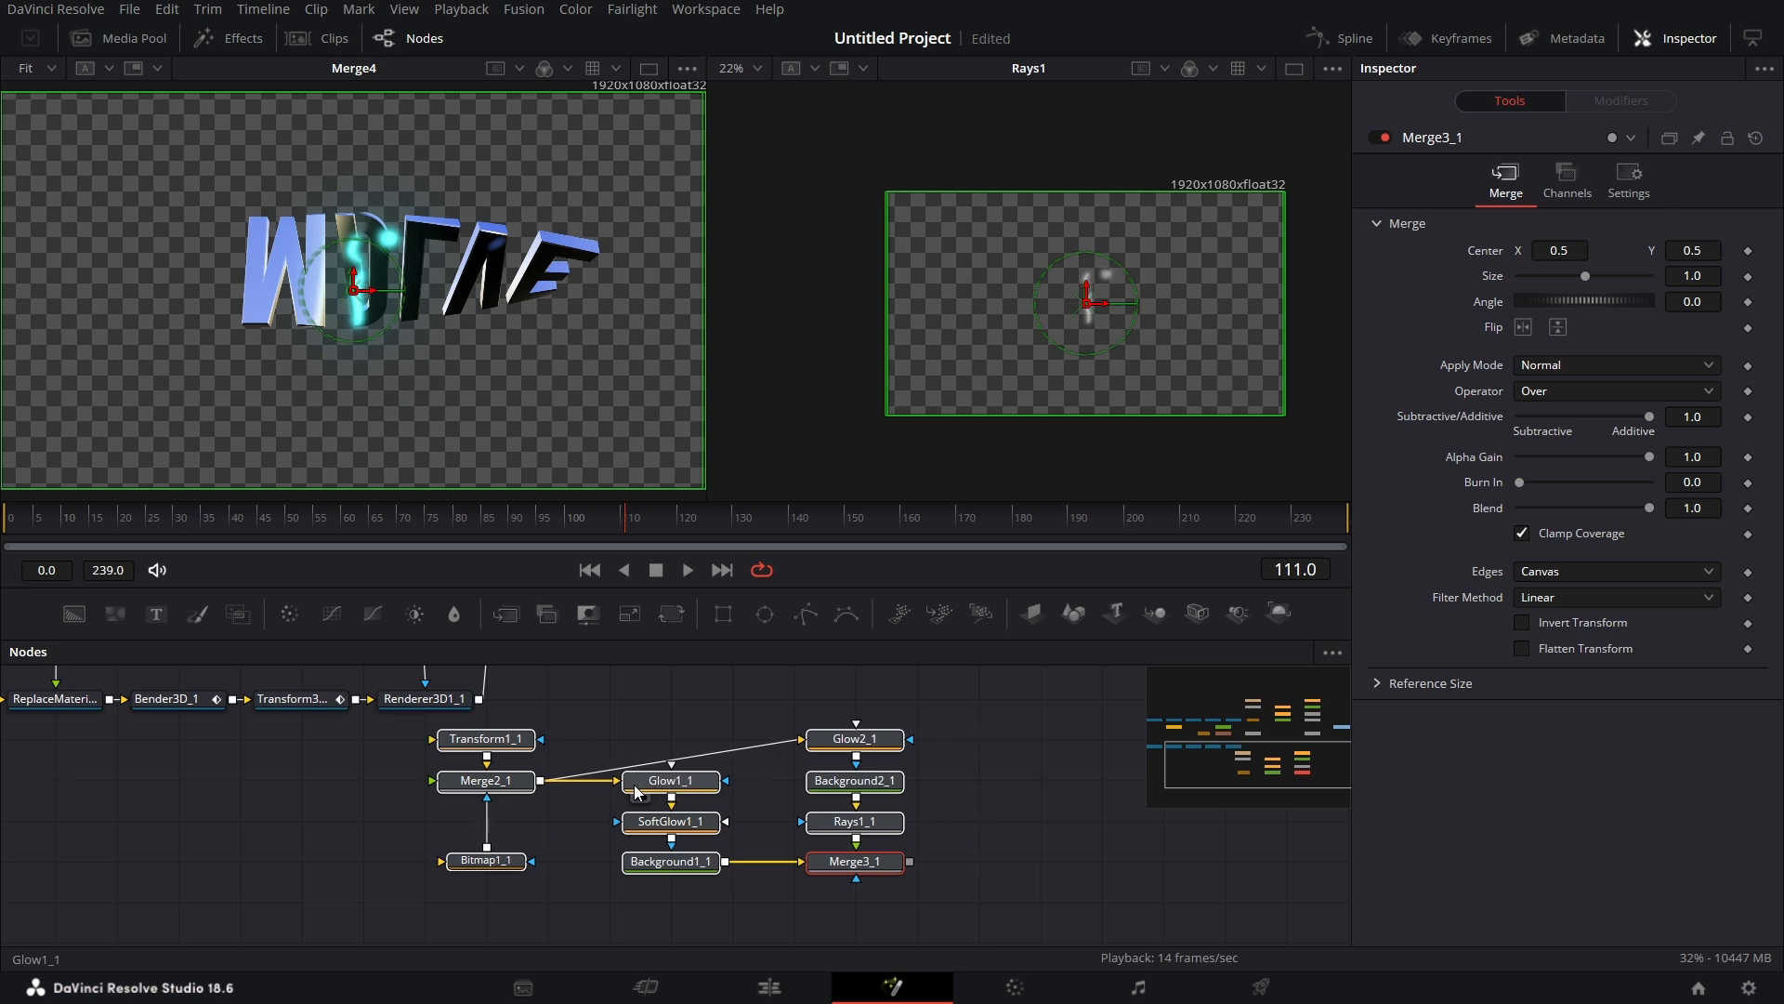
left_click(637, 792)
scroll(695, 757, "up", 3)
left_click(507, 786)
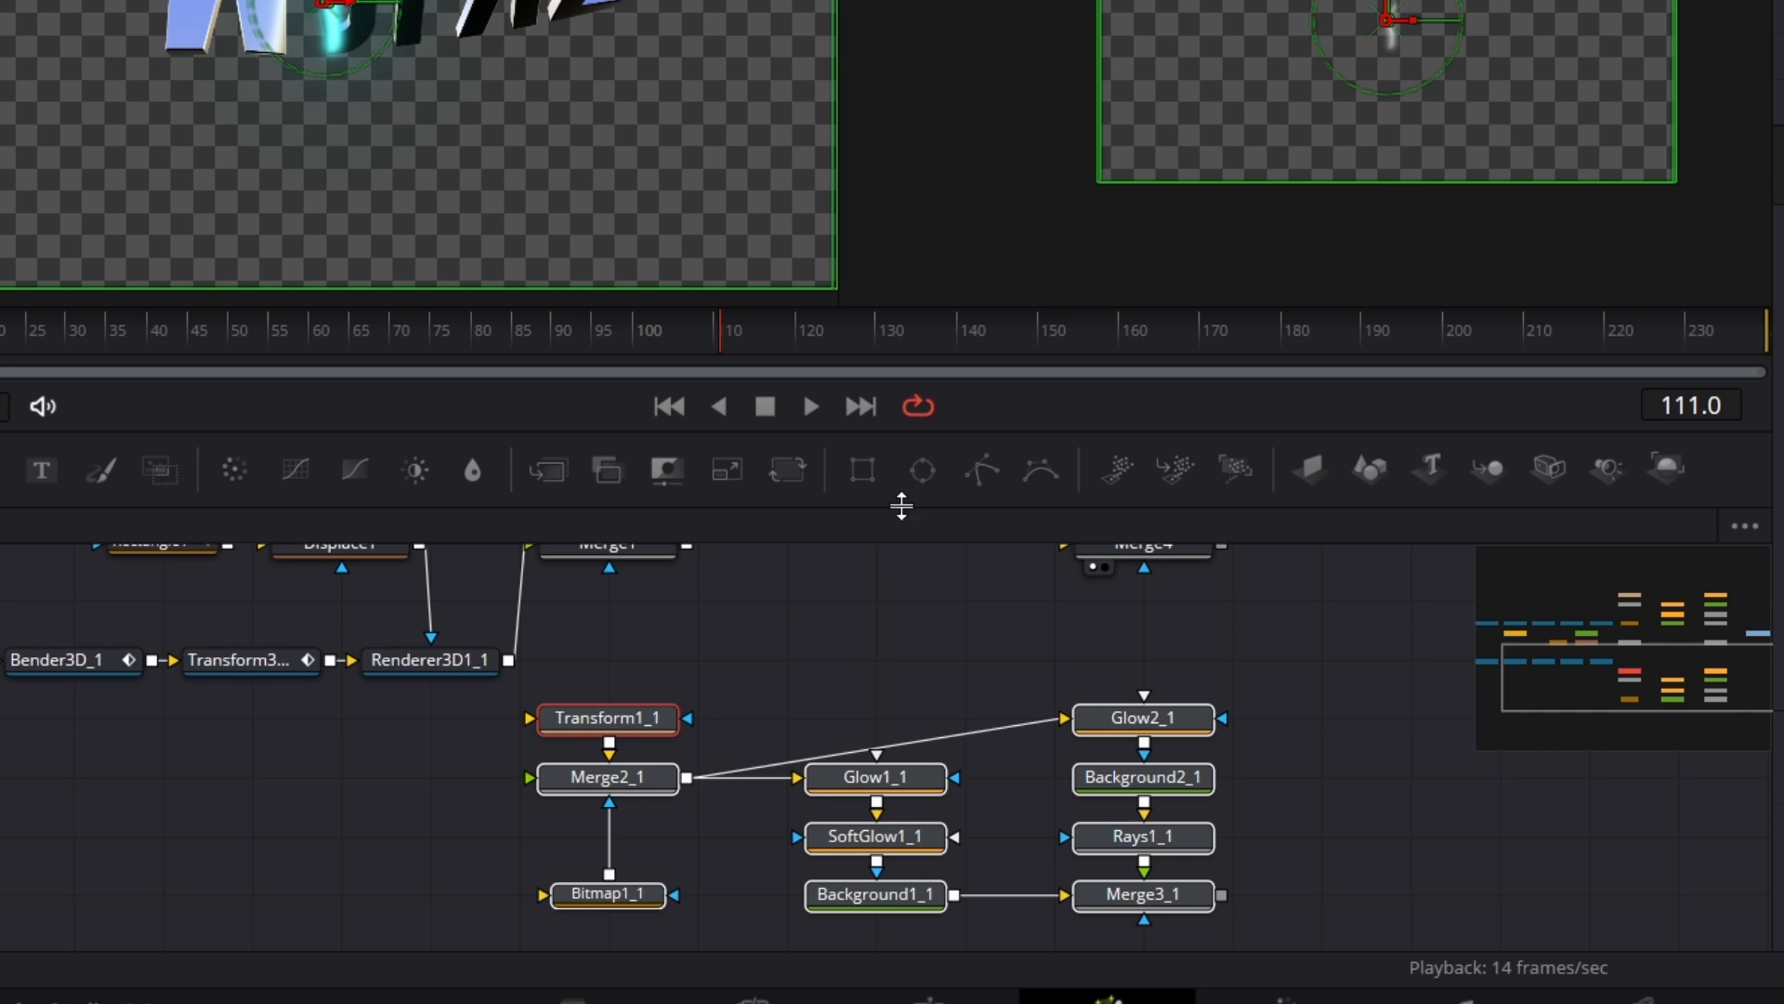
Enlarge the node graph area to fit both outline branches and deselect the pasted nodes
left_click_drag(902, 507, 872, 219)
scroll(888, 372, "up", 5)
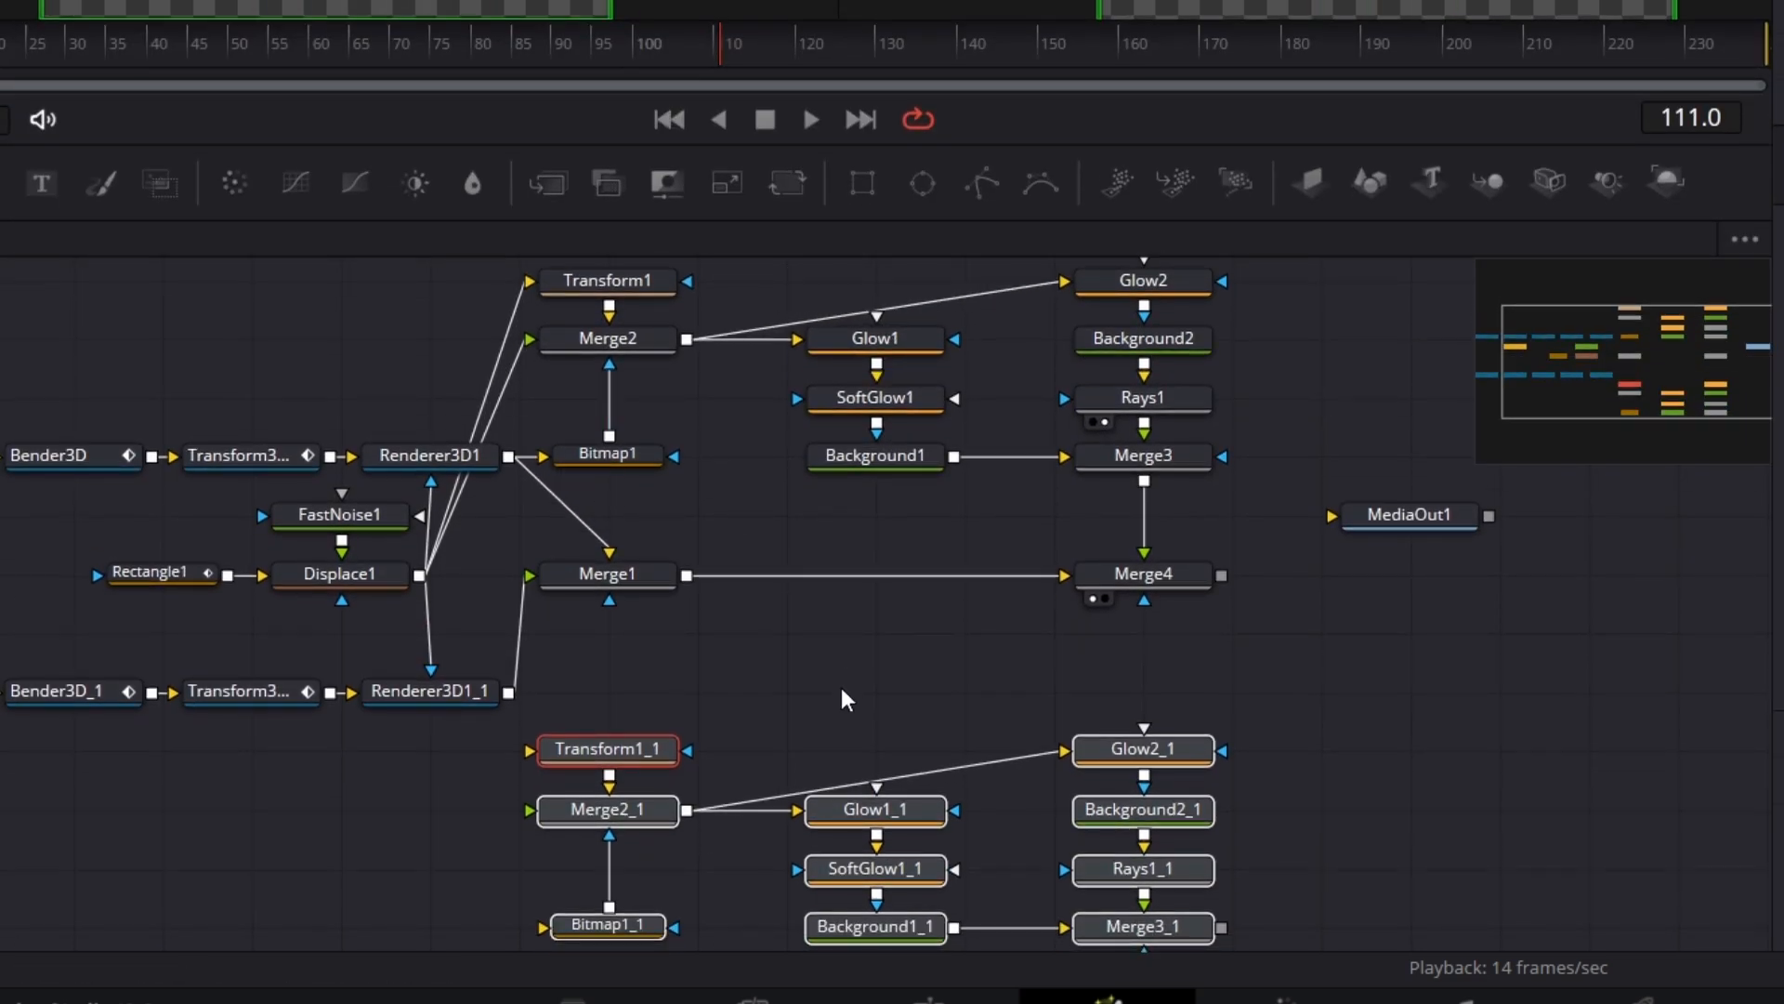
left_click(836, 728)
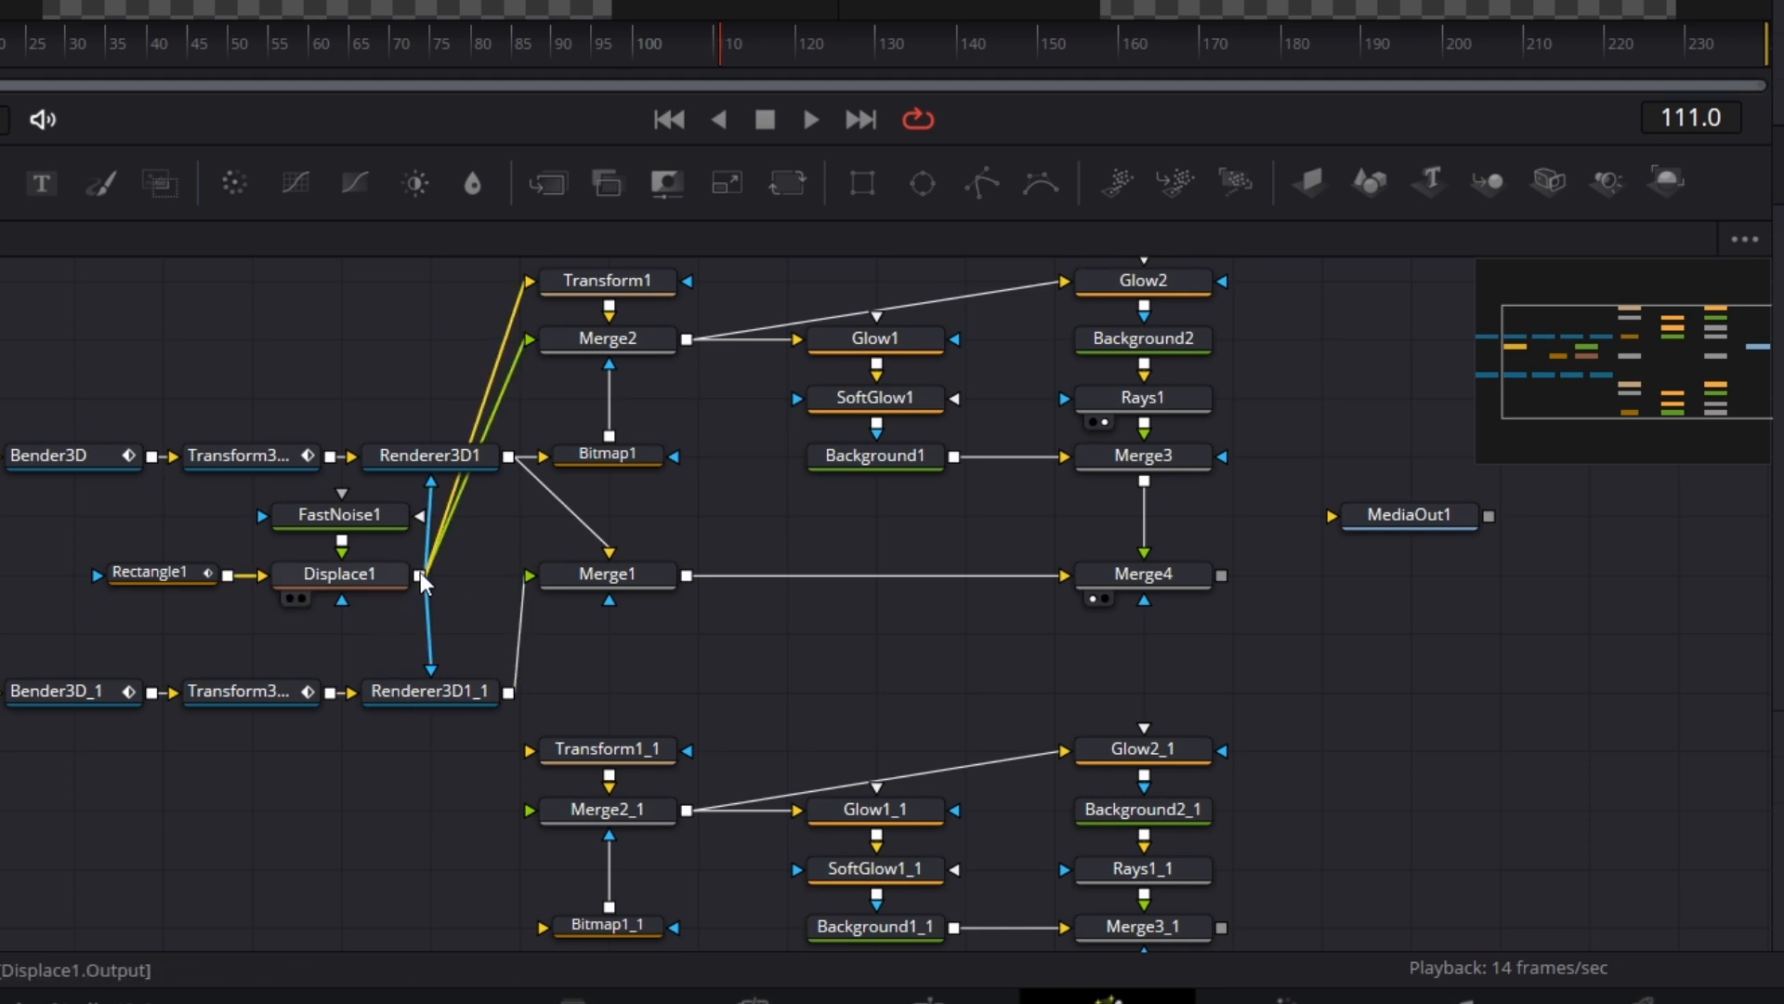
Connect Displace1's output to Transform1_1's input and to Merge2_1's foreground
left_click_drag(420, 577, 531, 750)
left_click_drag(419, 576, 531, 812)
scroll(509, 929, "right", 2)
Arrange Transform1_1 below and Bitmap1_1 above Merge2_1, and feed Renderer3D1_1 into Bitmap1_1
left_click_drag(490, 940, 493, 829)
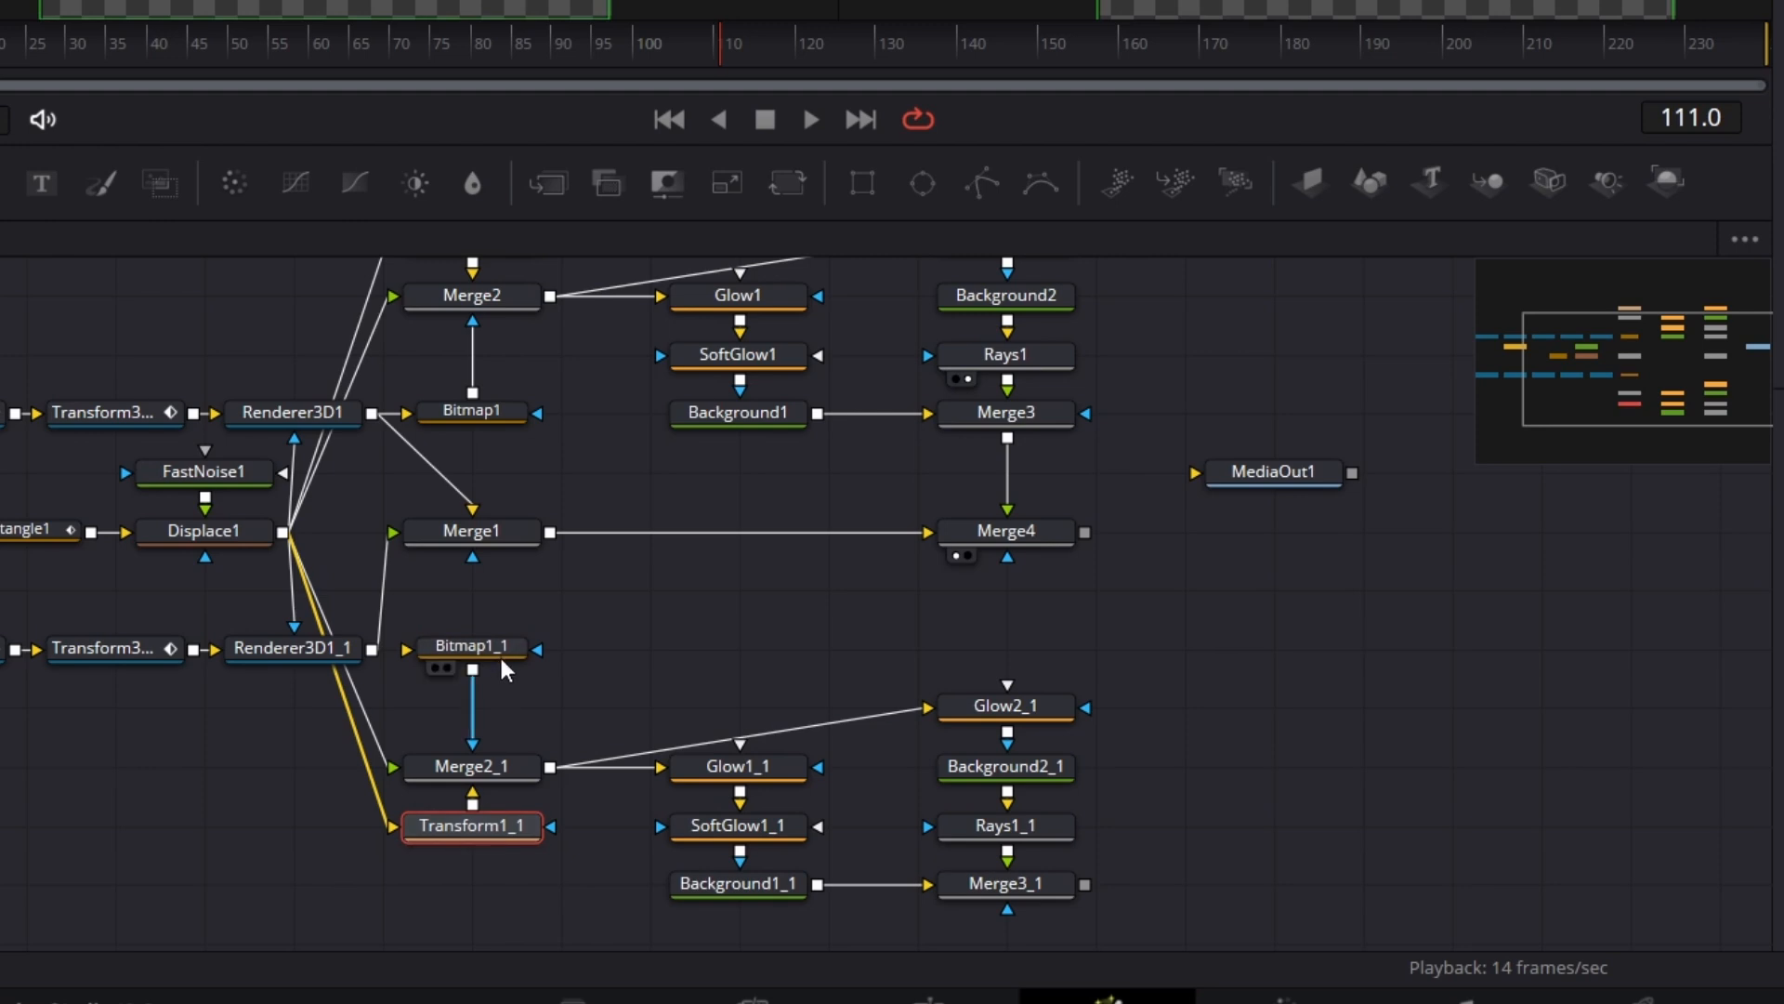
left_click_drag(503, 668, 520, 725)
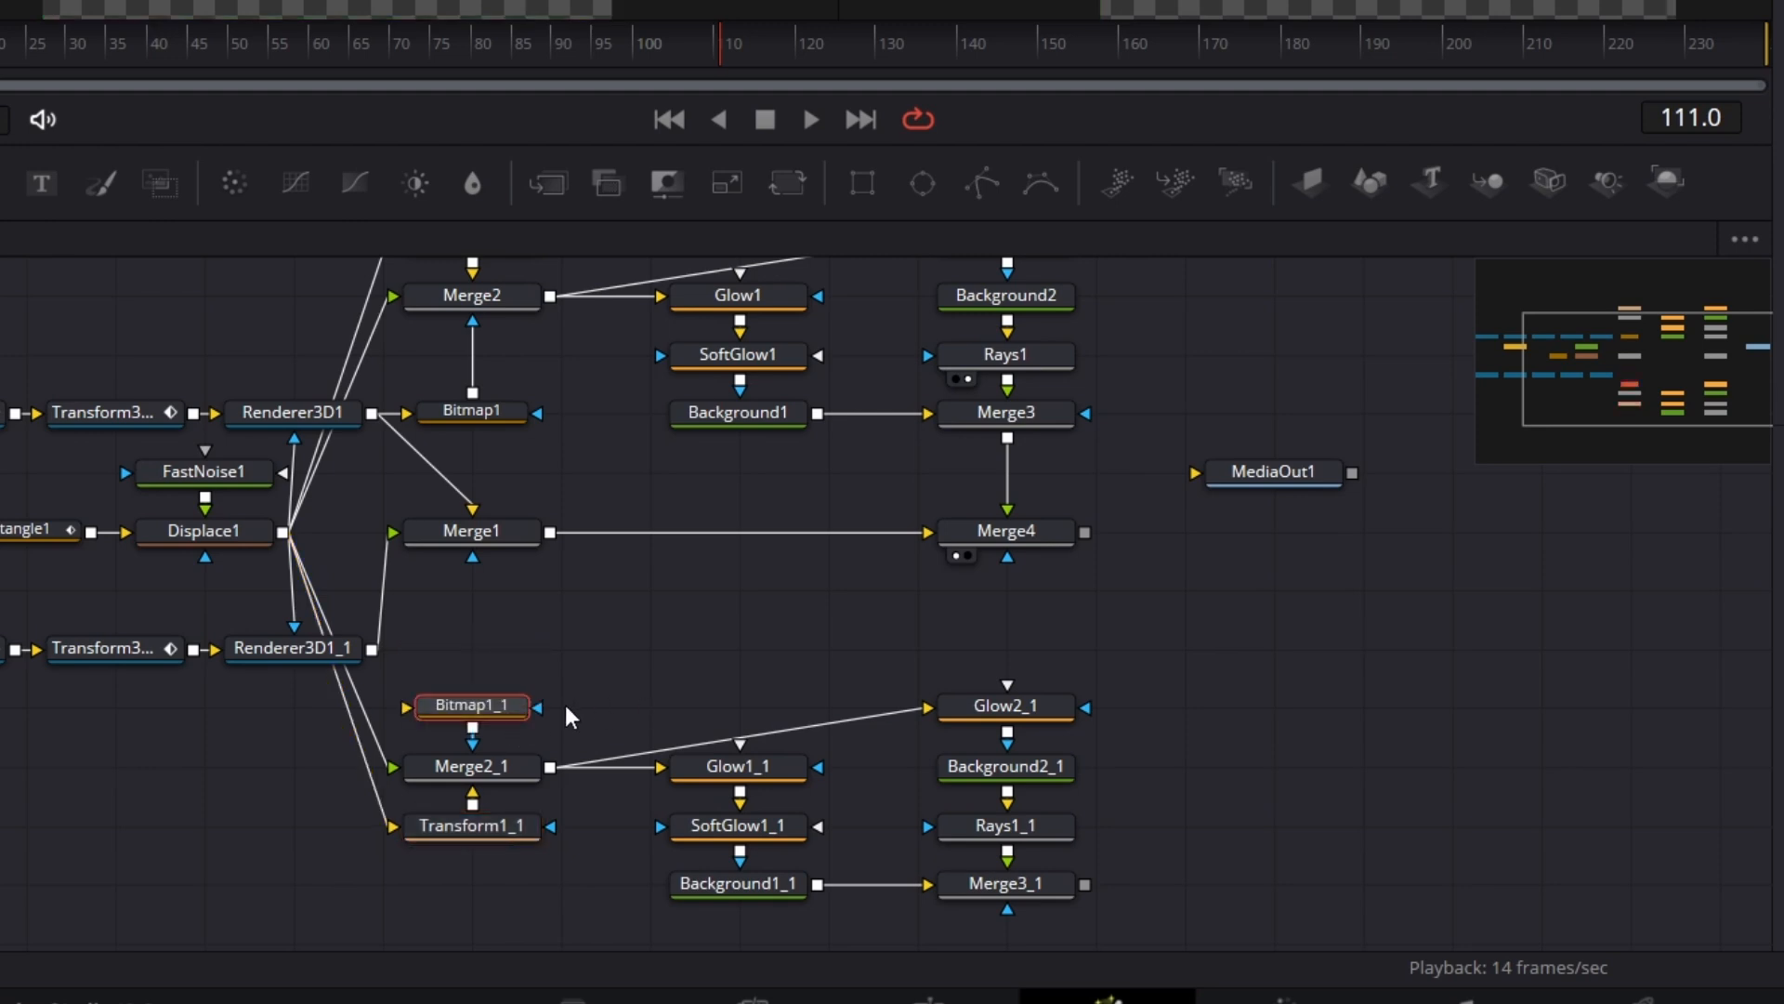
left_click_drag(373, 653, 406, 709)
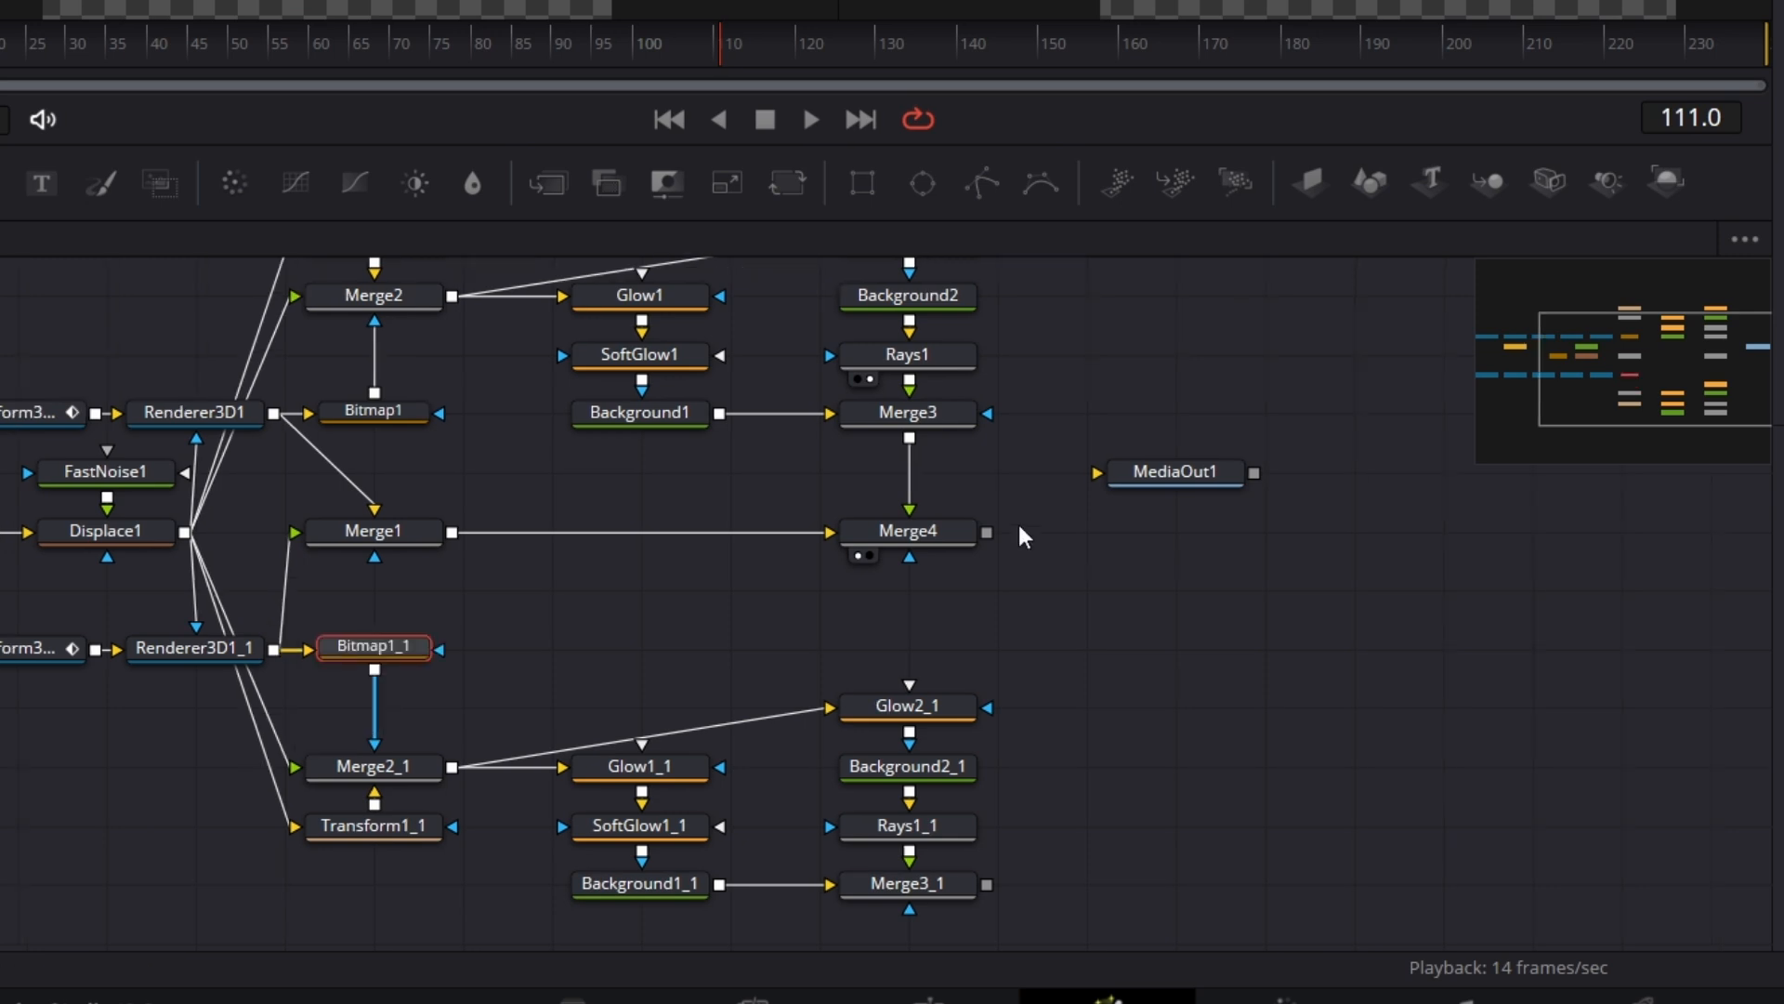
Move MediaOut1 aside and add a Merge node after Merge4, with Merge4 as background and Merge3_1 as foreground
left_click_drag(1180, 489, 1448, 549)
left_click_drag(548, 183, 1105, 555)
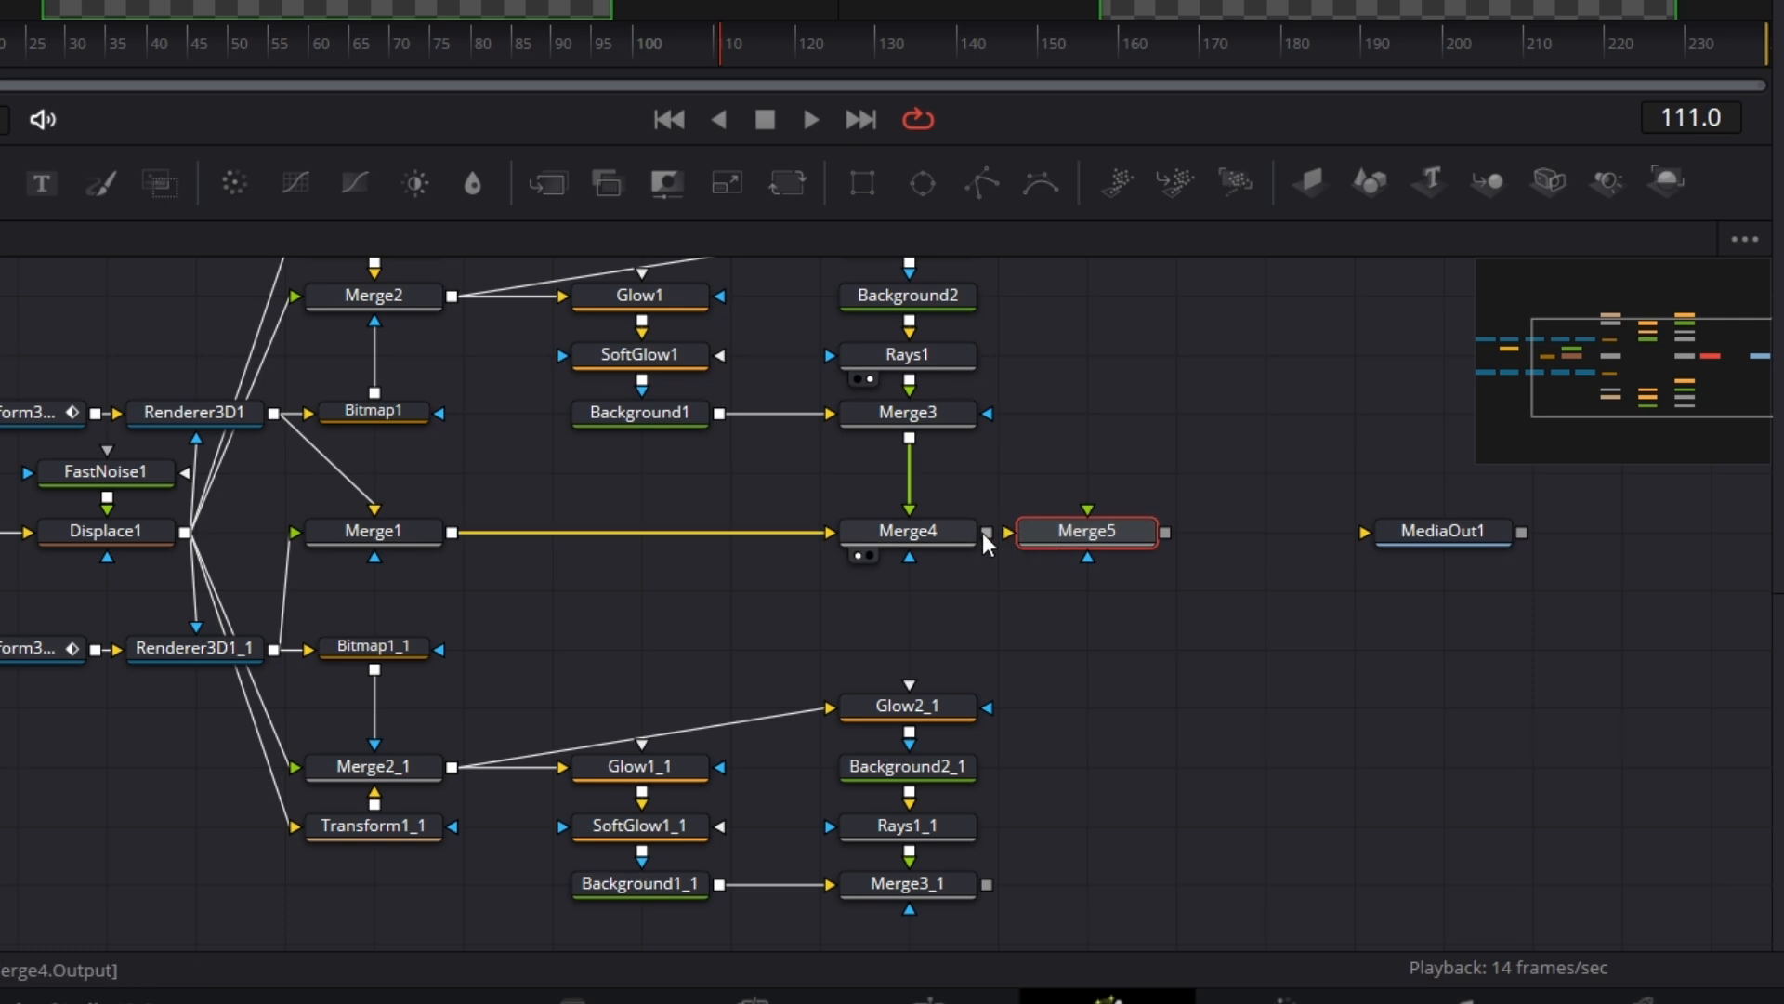
left_click_drag(985, 535, 1010, 537)
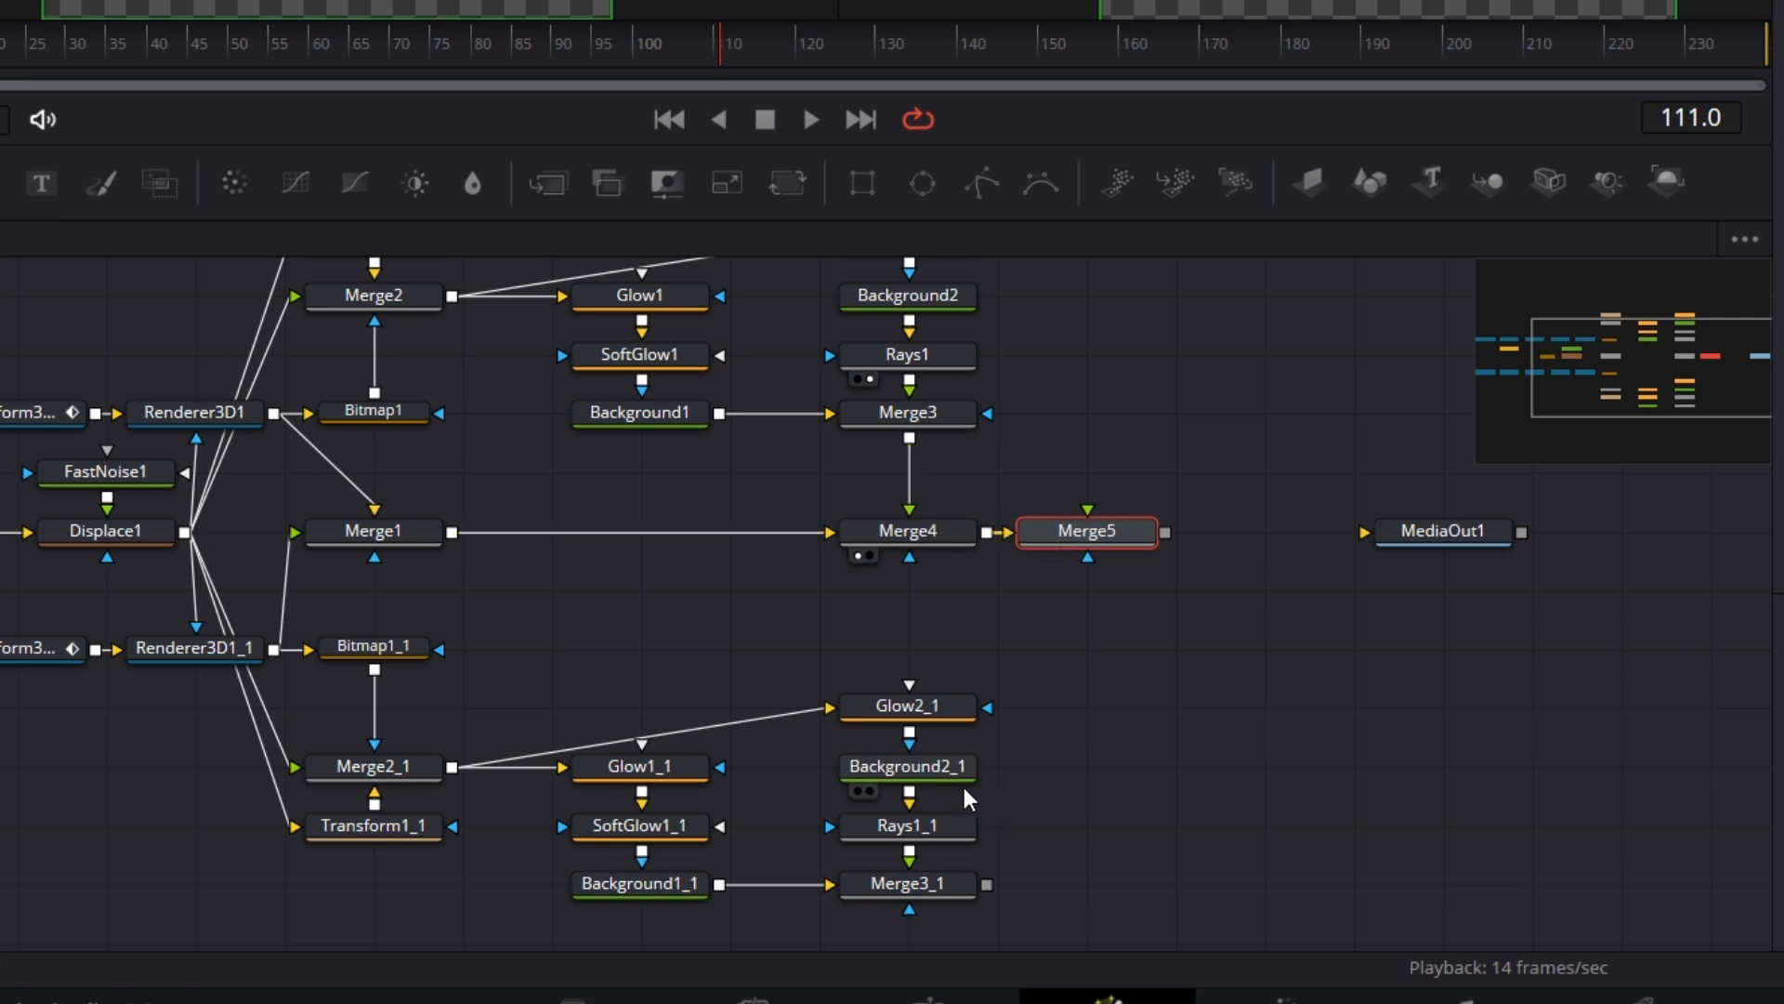
left_click_drag(987, 884, 1087, 558)
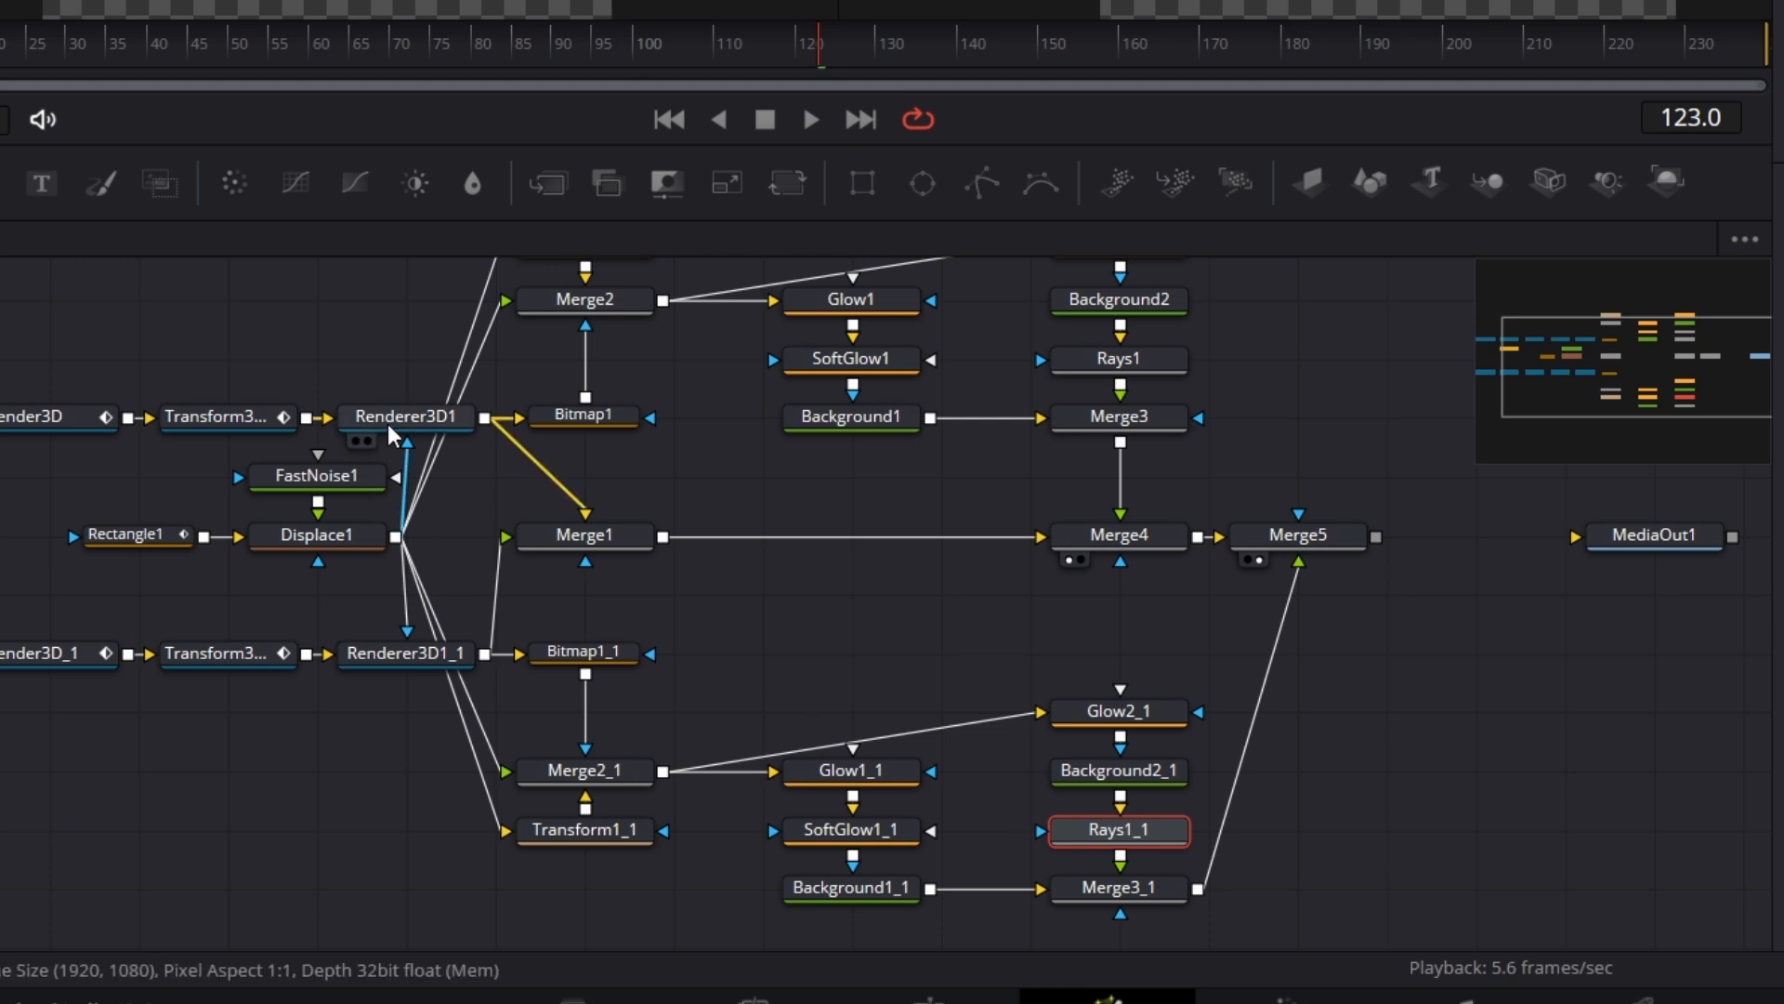
Enable Lighting and Shadows on Renderer3D1 and set its Renderer Type to Hardware Renderer
left_click(433, 422)
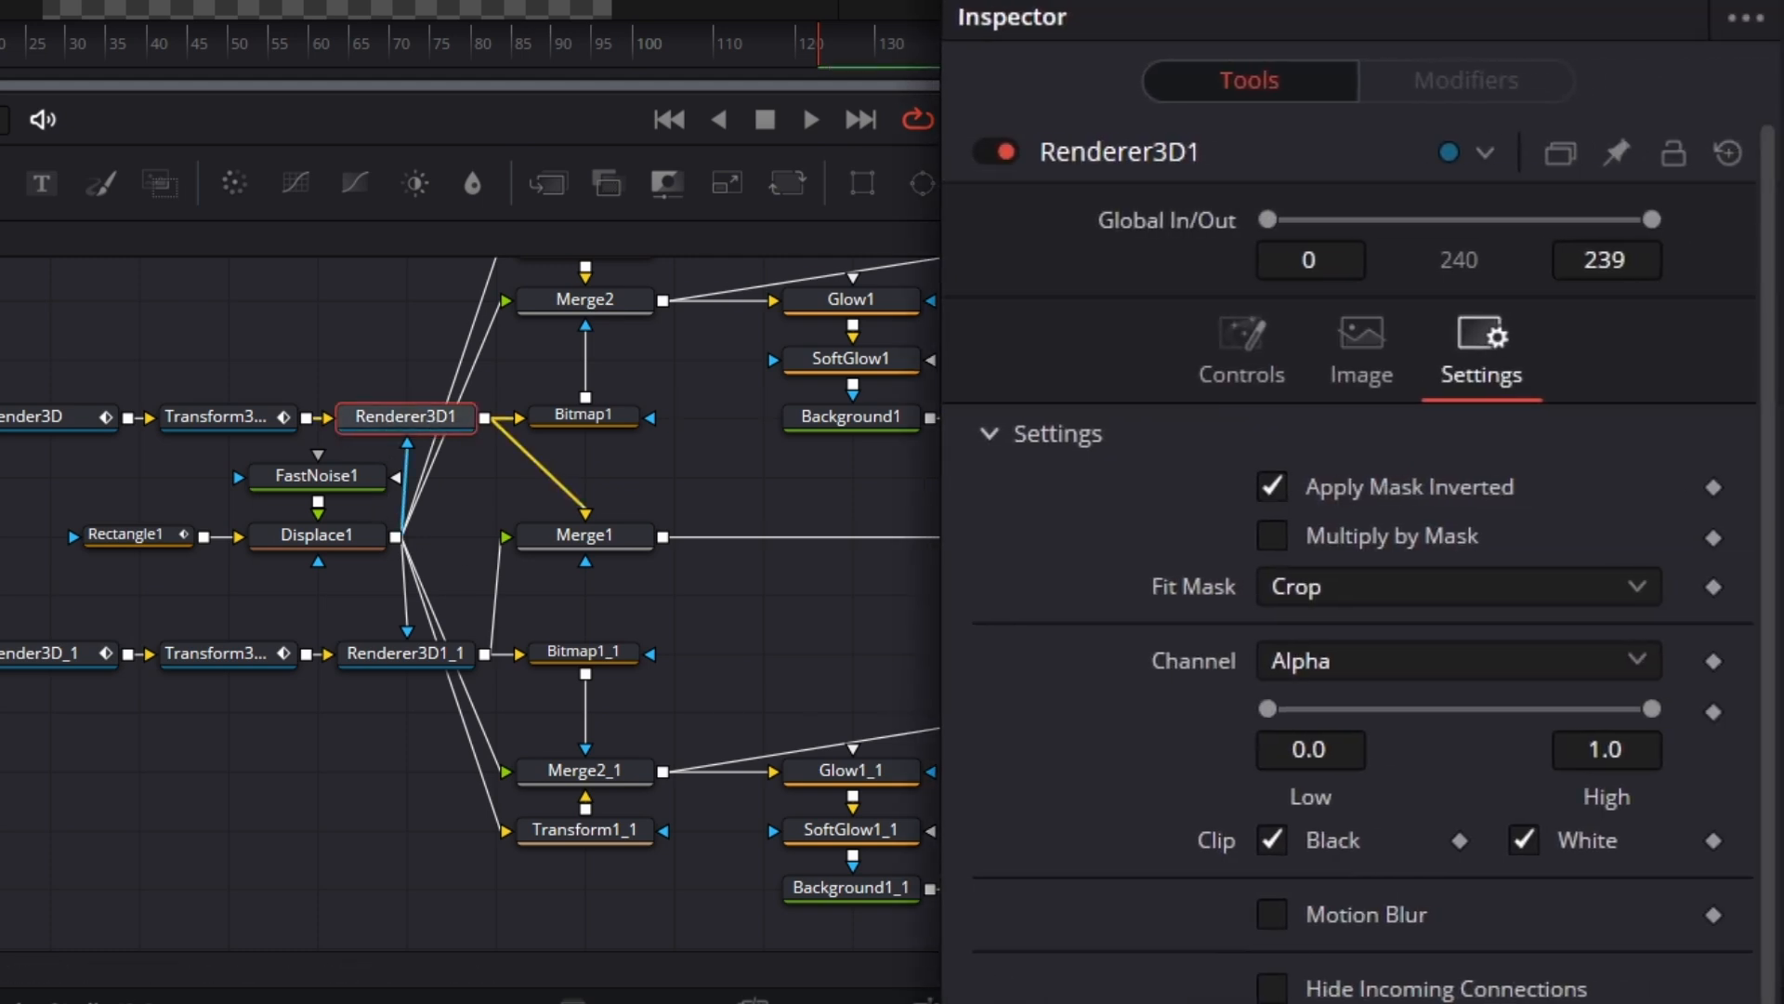
left_click(1231, 376)
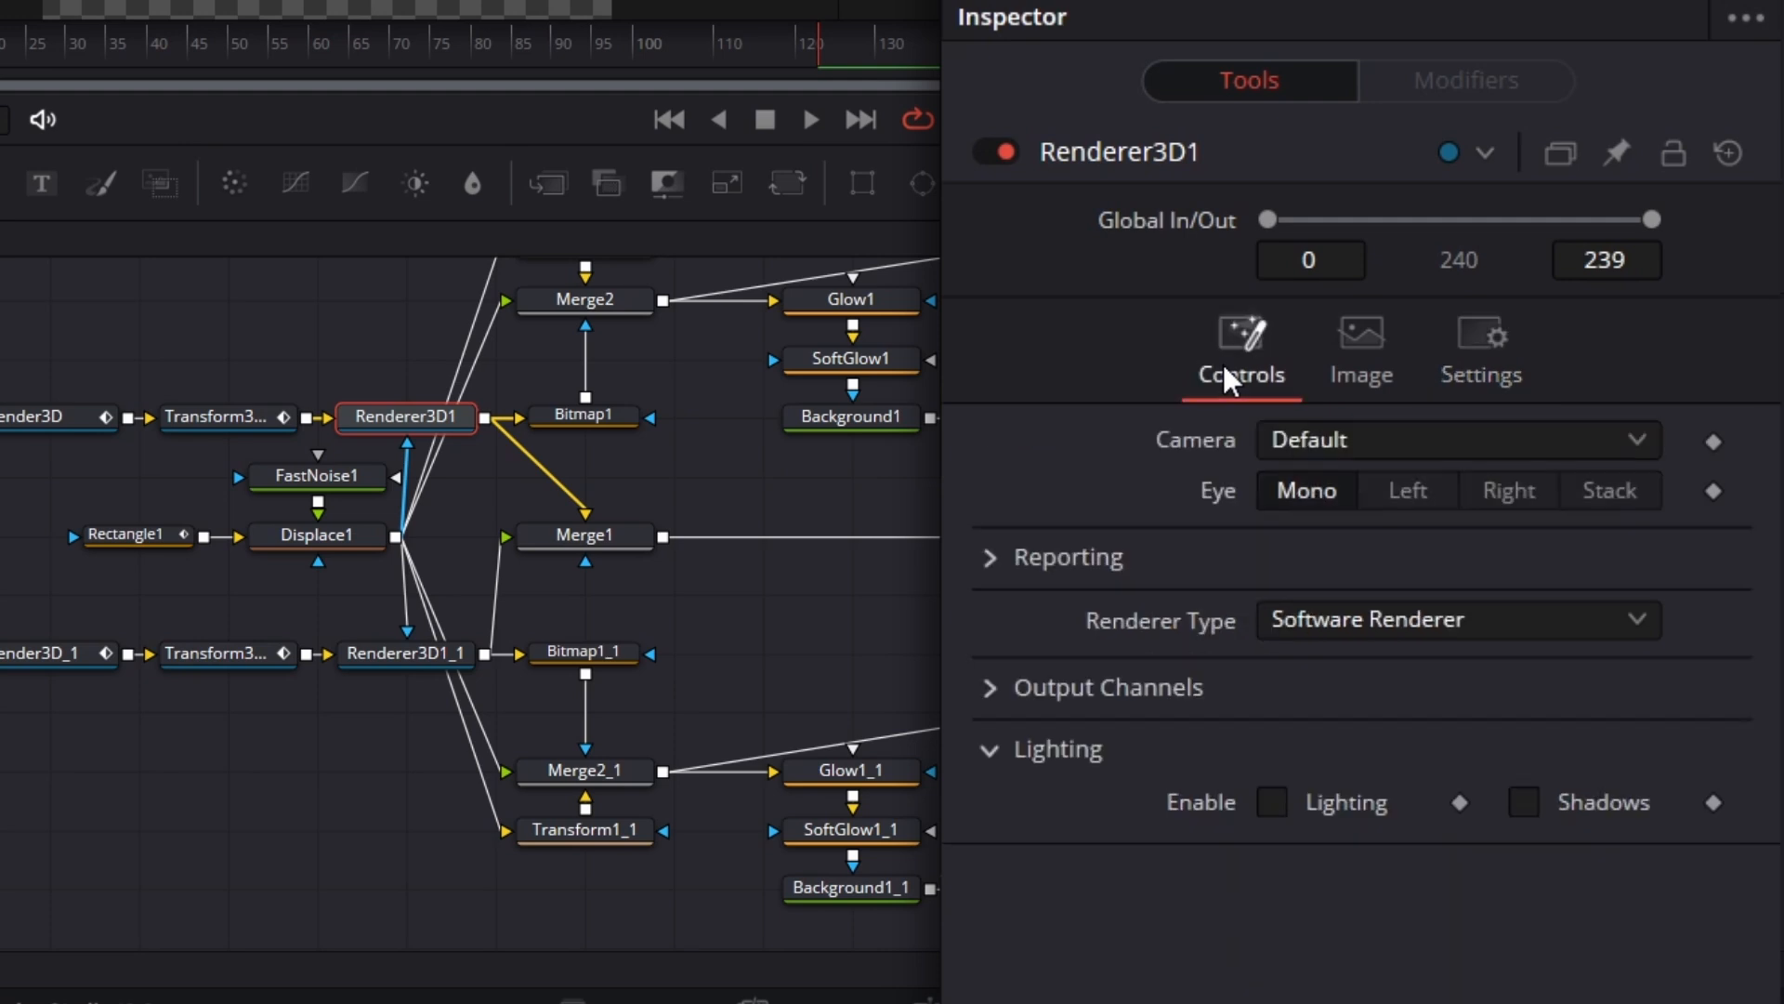
left_click(1273, 803)
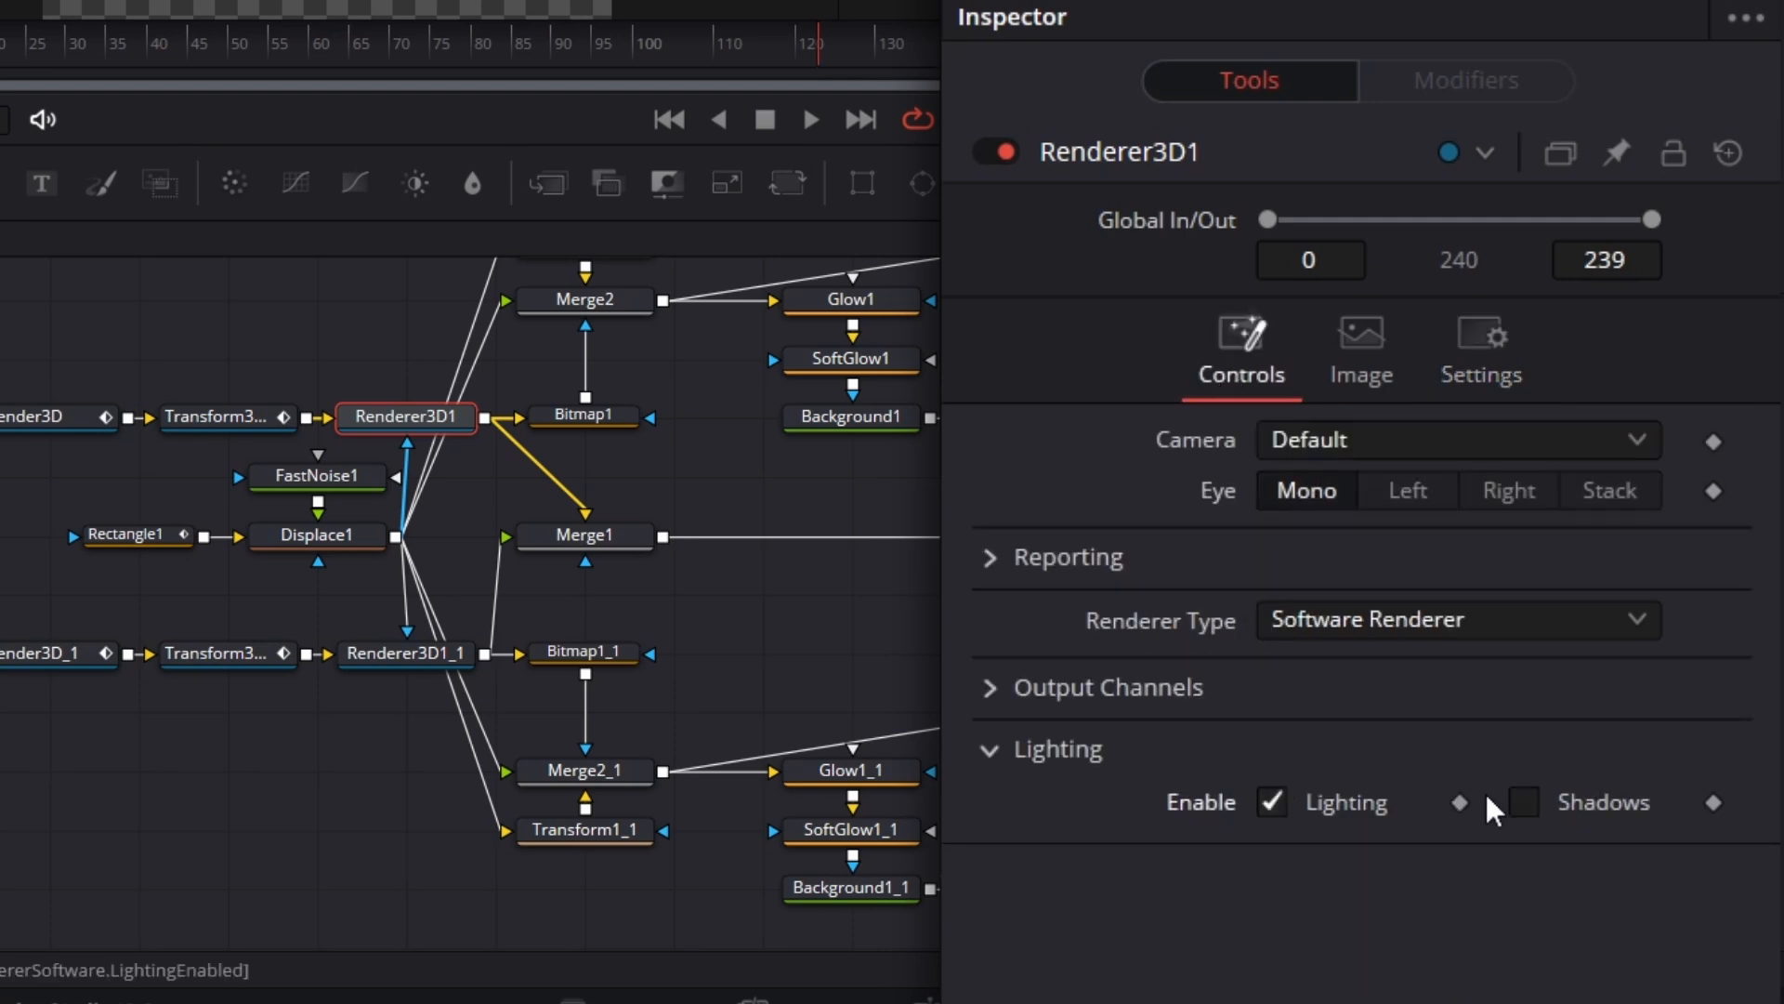
left_click(1524, 805)
left_click(1390, 626)
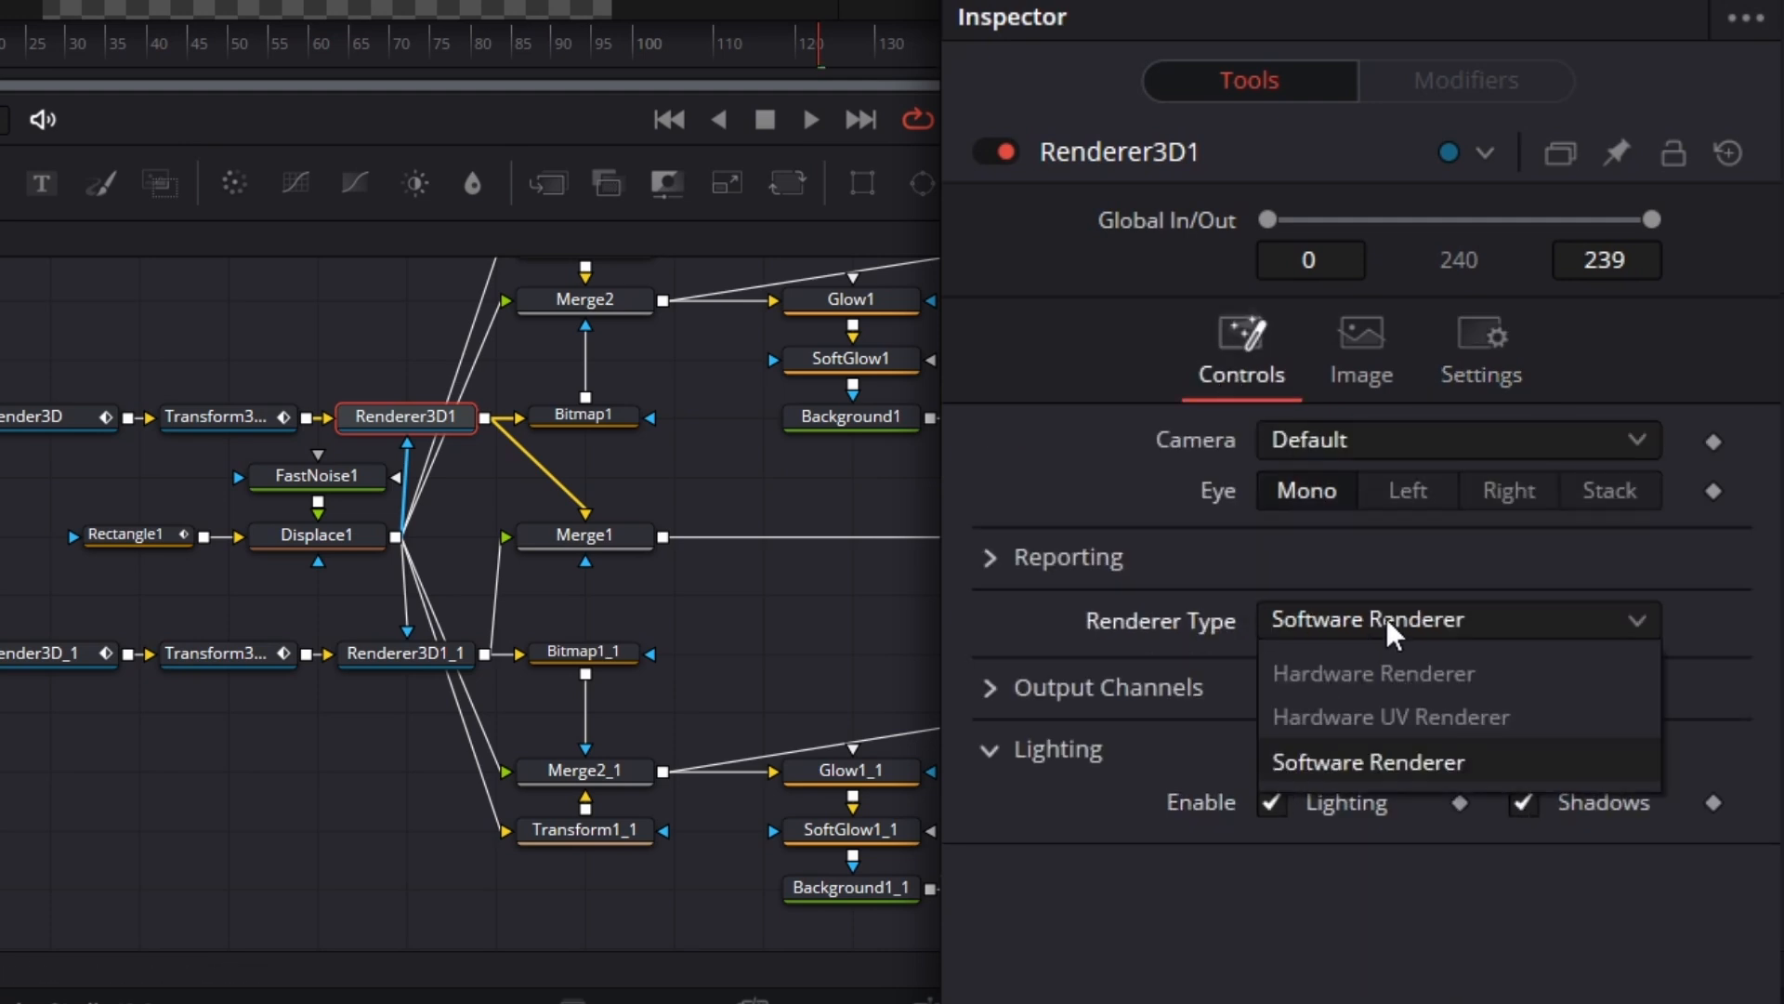
left_click(1391, 688)
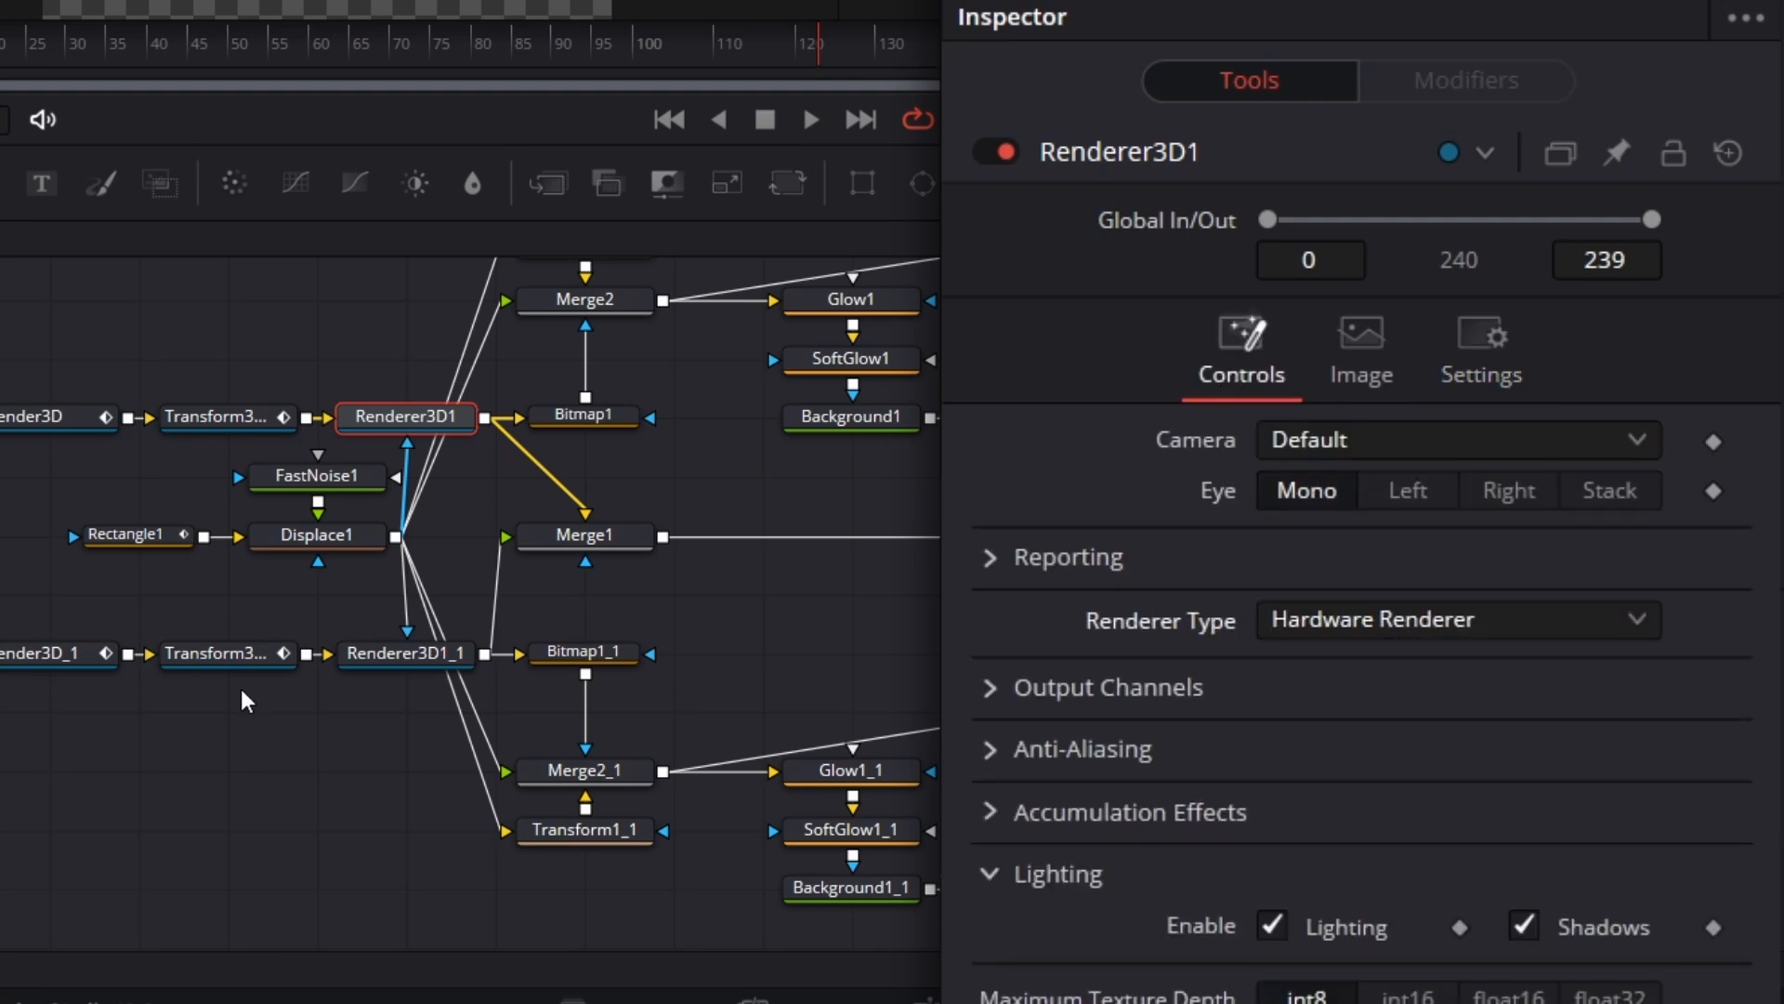
Enable Lighting and Shadows on Renderer3D1_1 and set its Renderer Type to Hardware Renderer
left_click(387, 665)
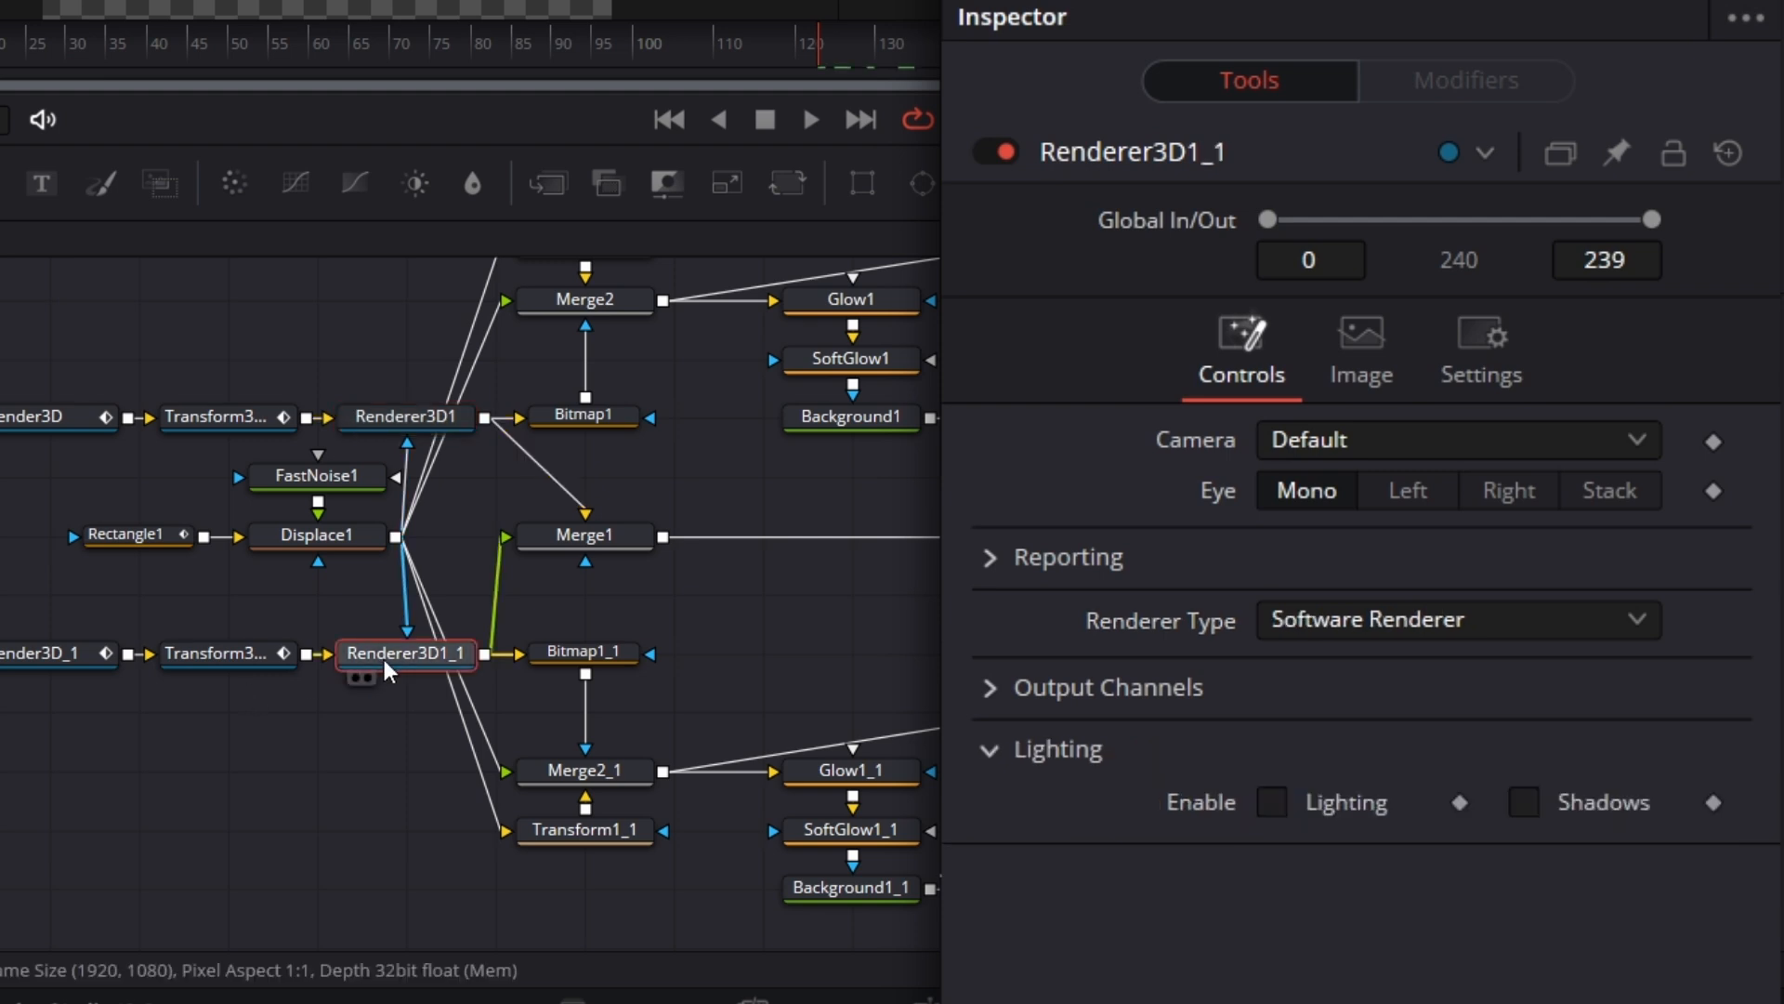
left_click(1269, 805)
left_click(1527, 808)
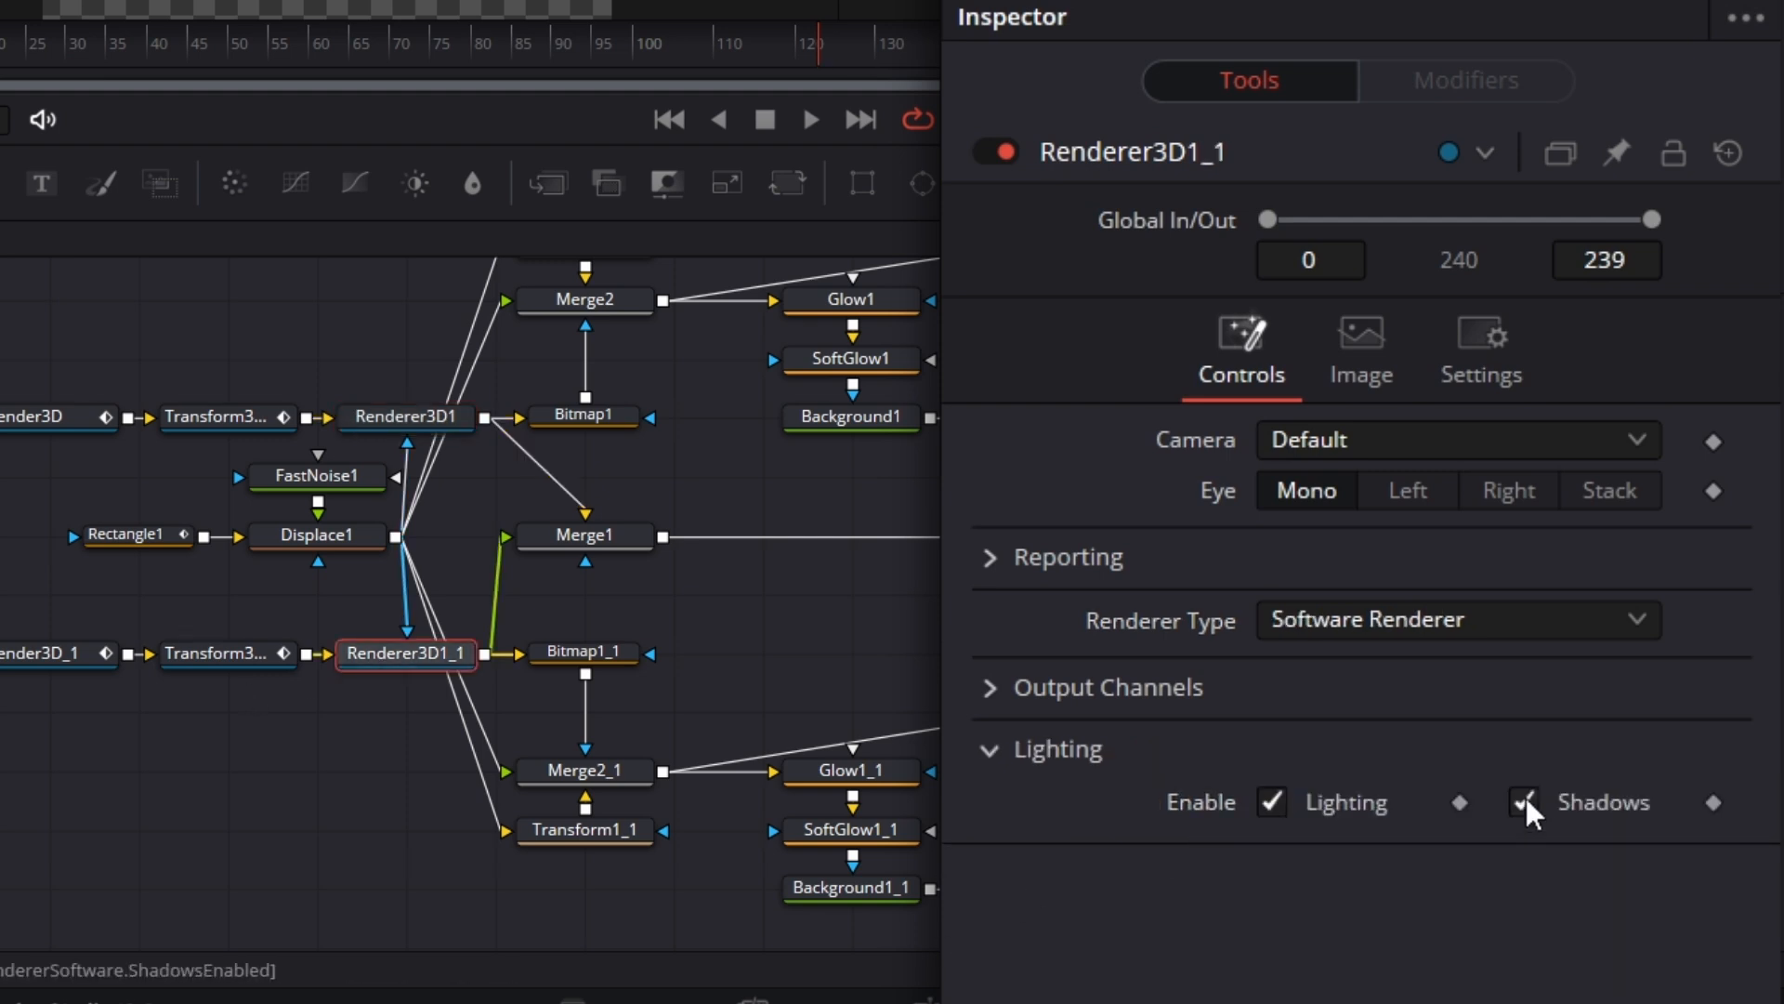
left_click(1506, 619)
left_click(1492, 671)
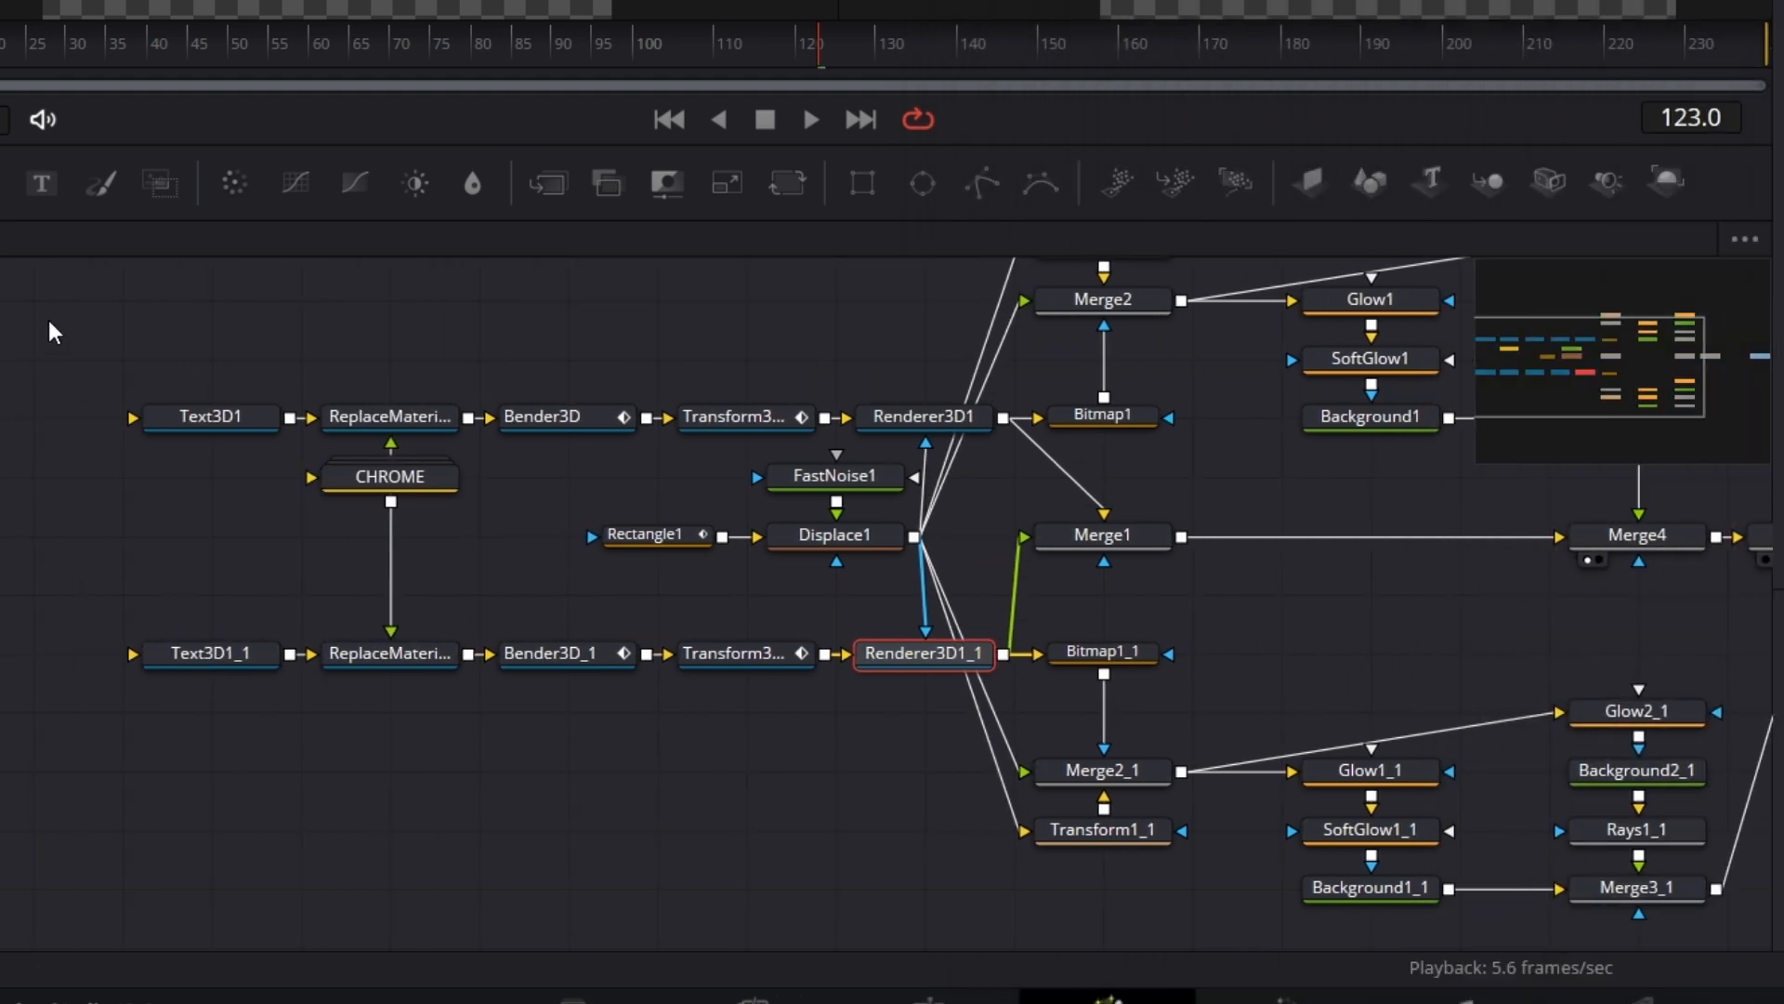
Shift the text, material, CHROME and bender nodes away from the renderers, placing both Transform3D nodes beside their Bender3D nodes
left_click_drag(51, 330, 263, 678)
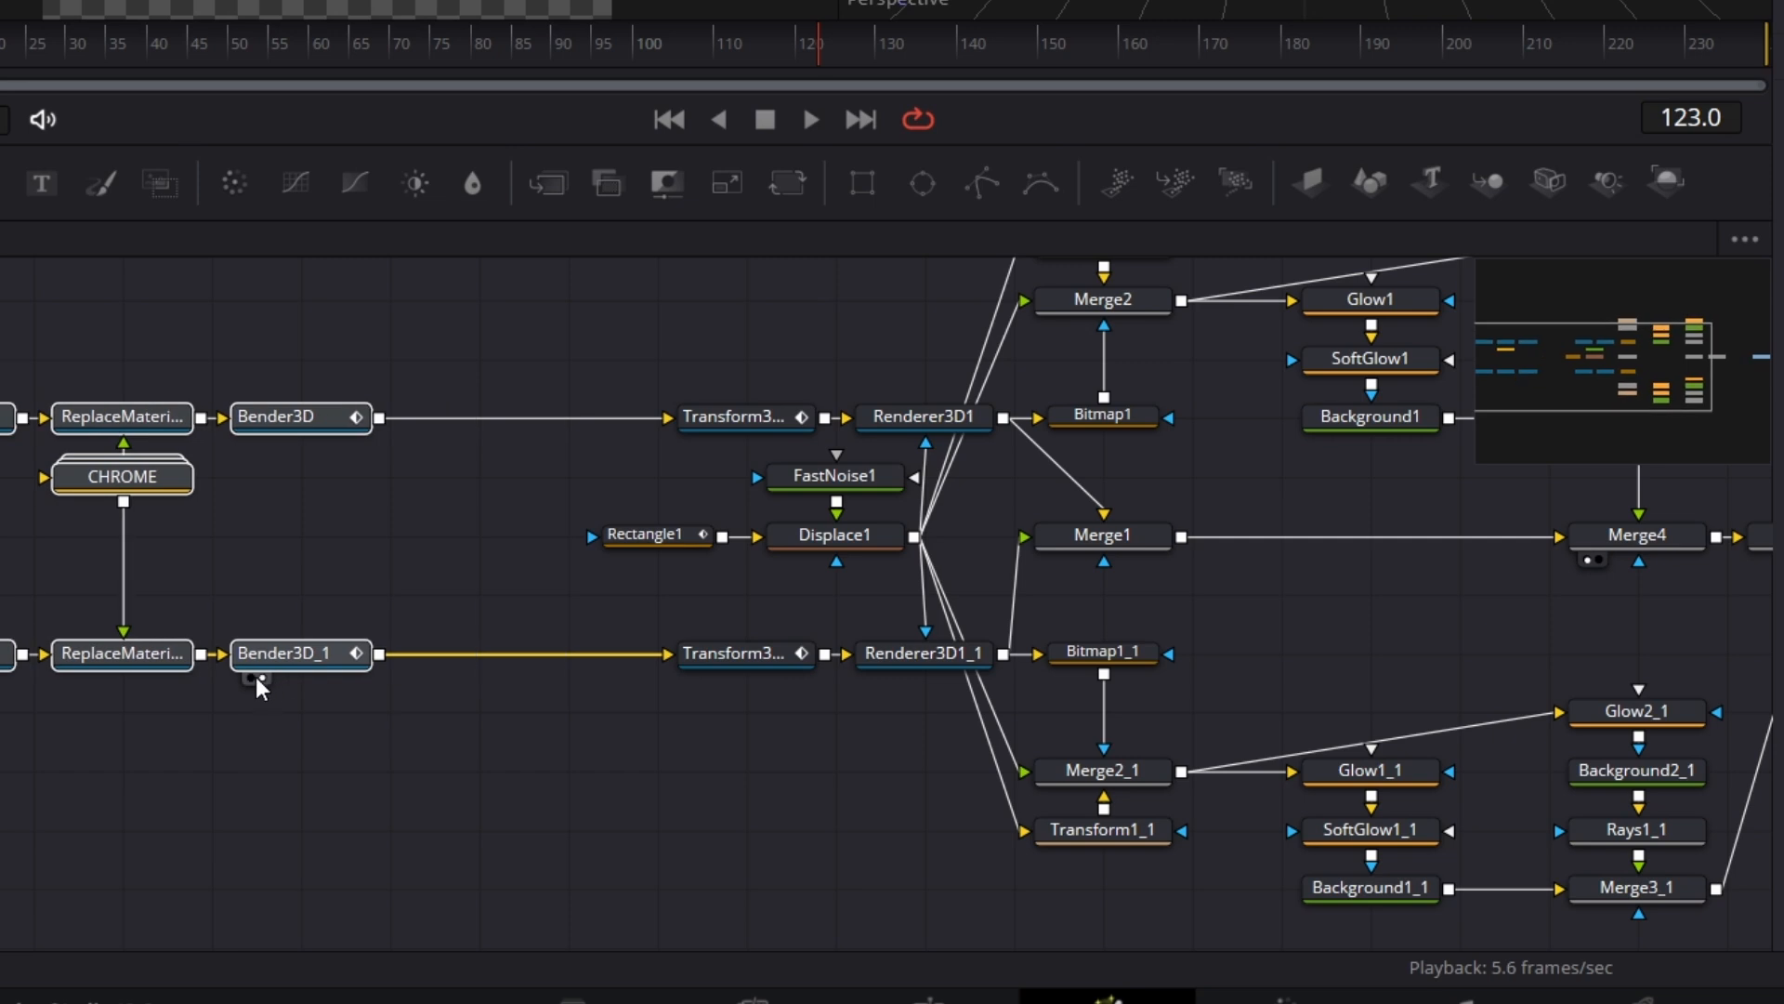
left_click_drag(734, 427, 479, 427)
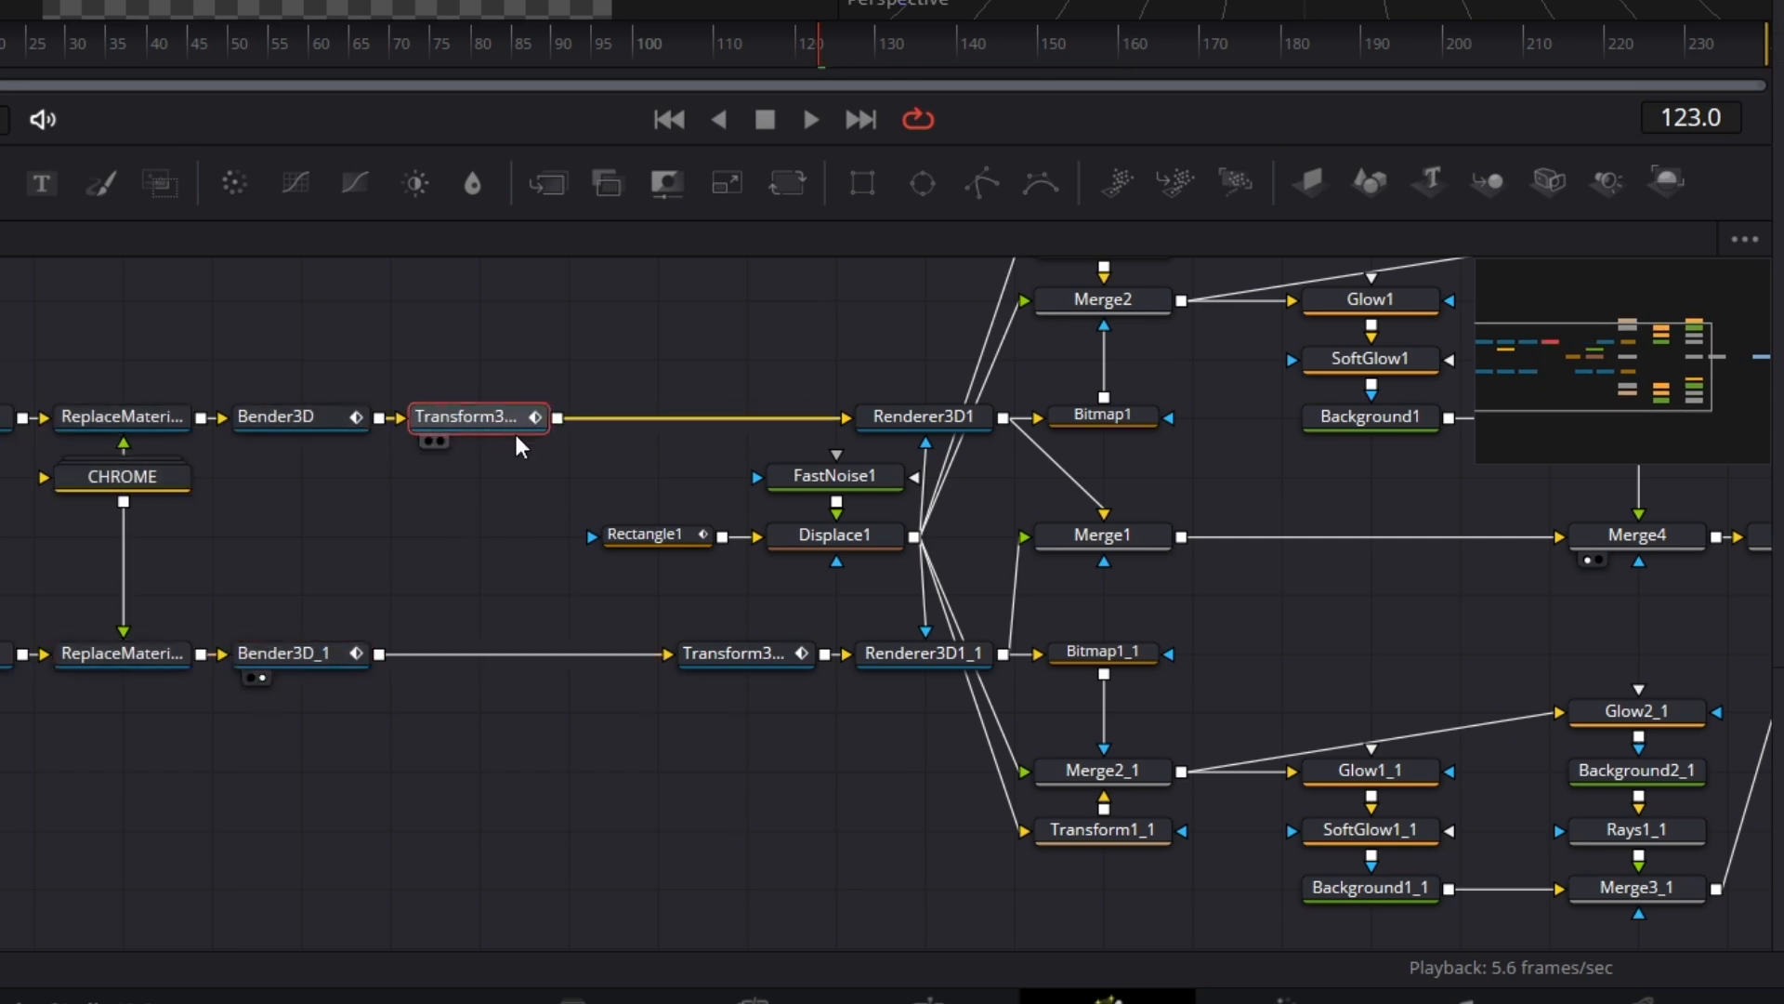
left_click_drag(748, 664, 467, 695)
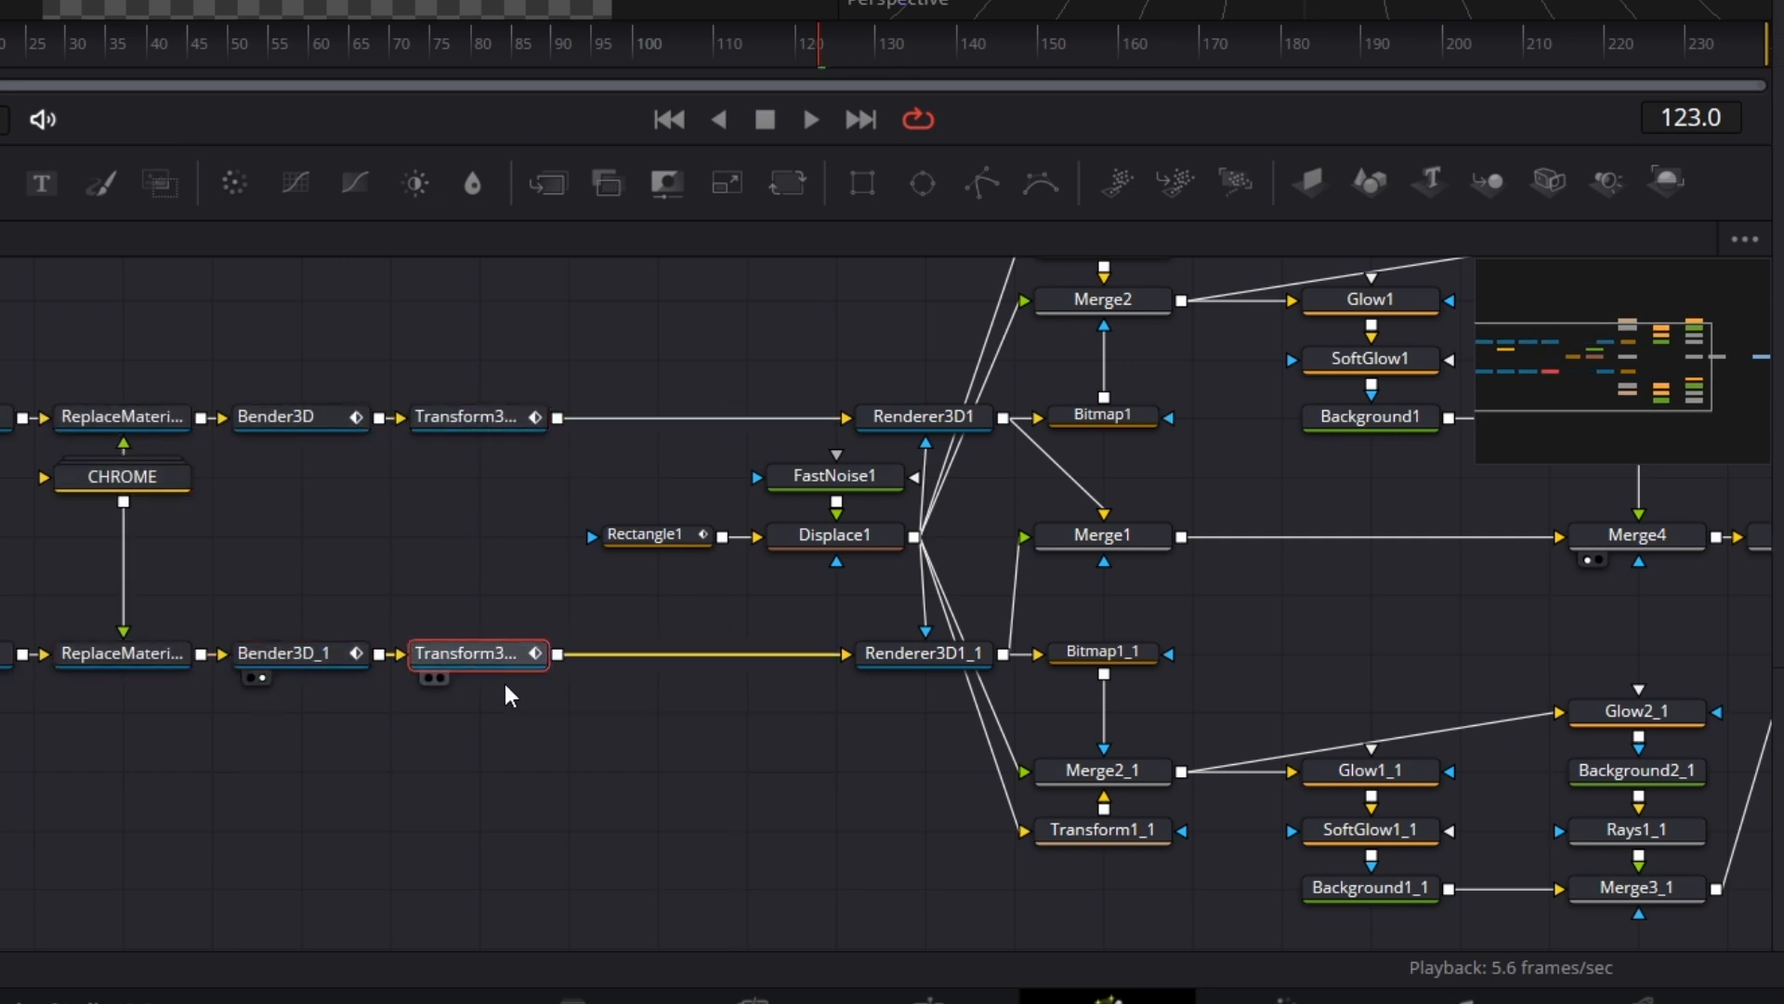
Insert a Merge3D node between the Transform3D and Renderer3D nodes in both text branches
left_click(484, 426)
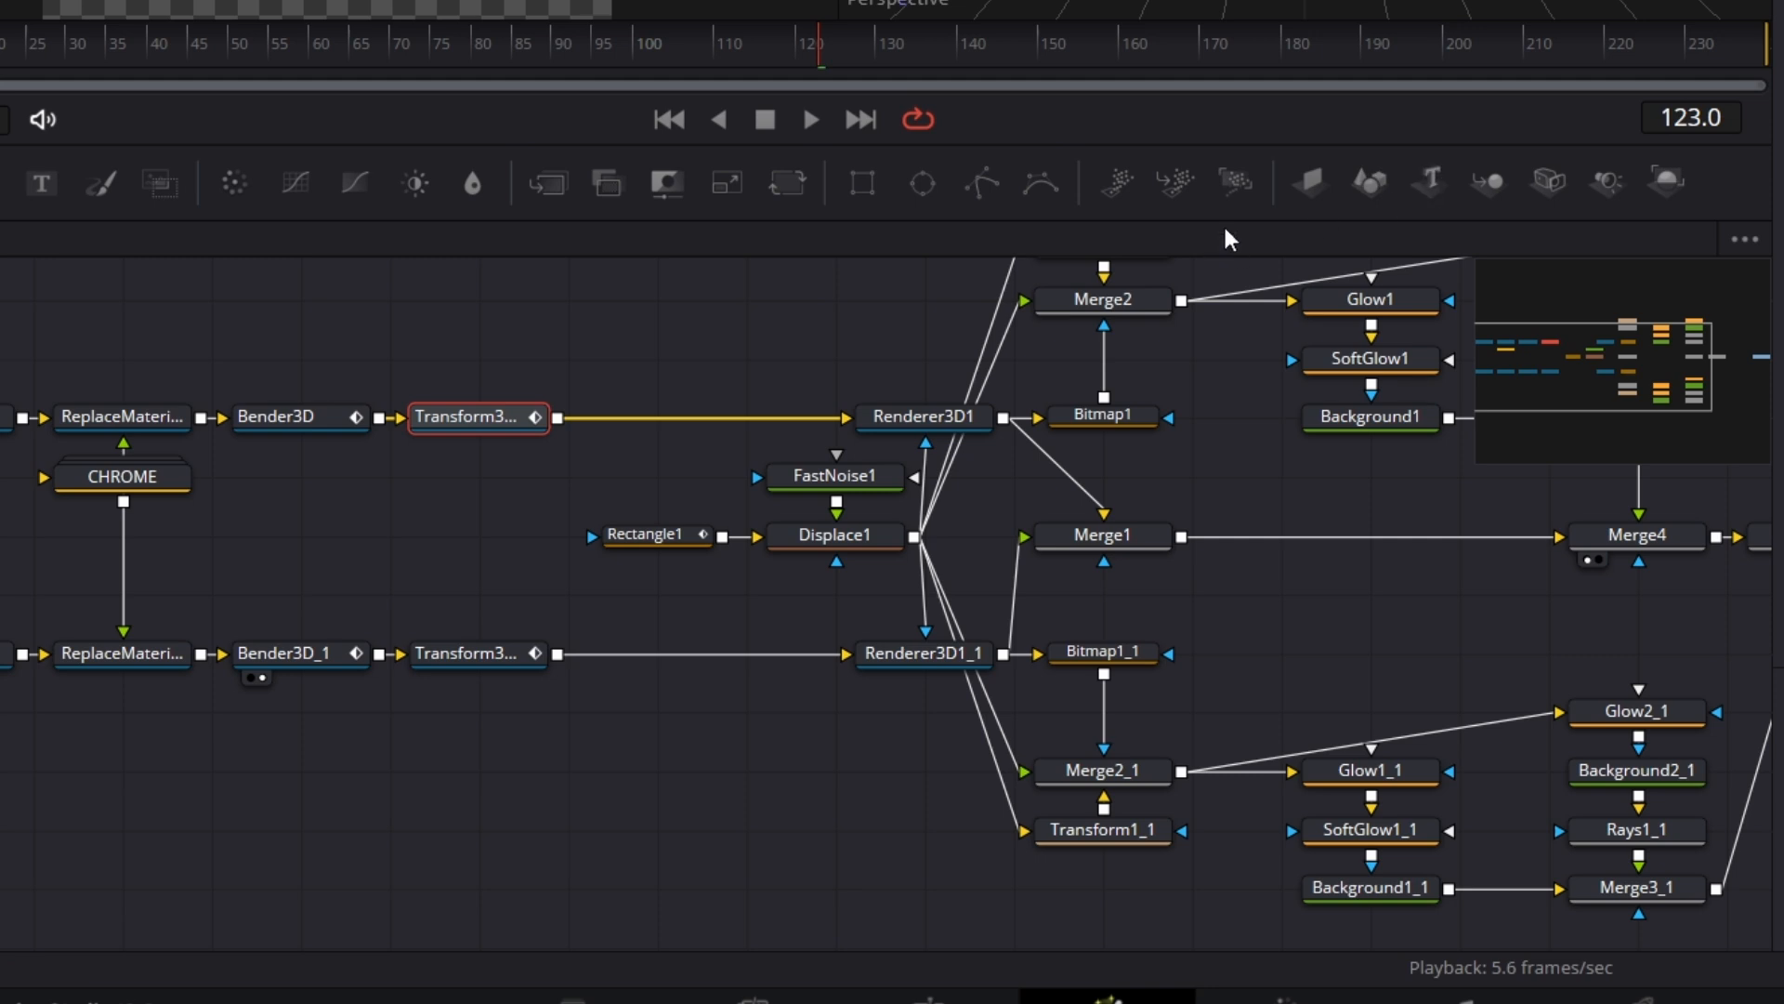
left_click(1488, 183)
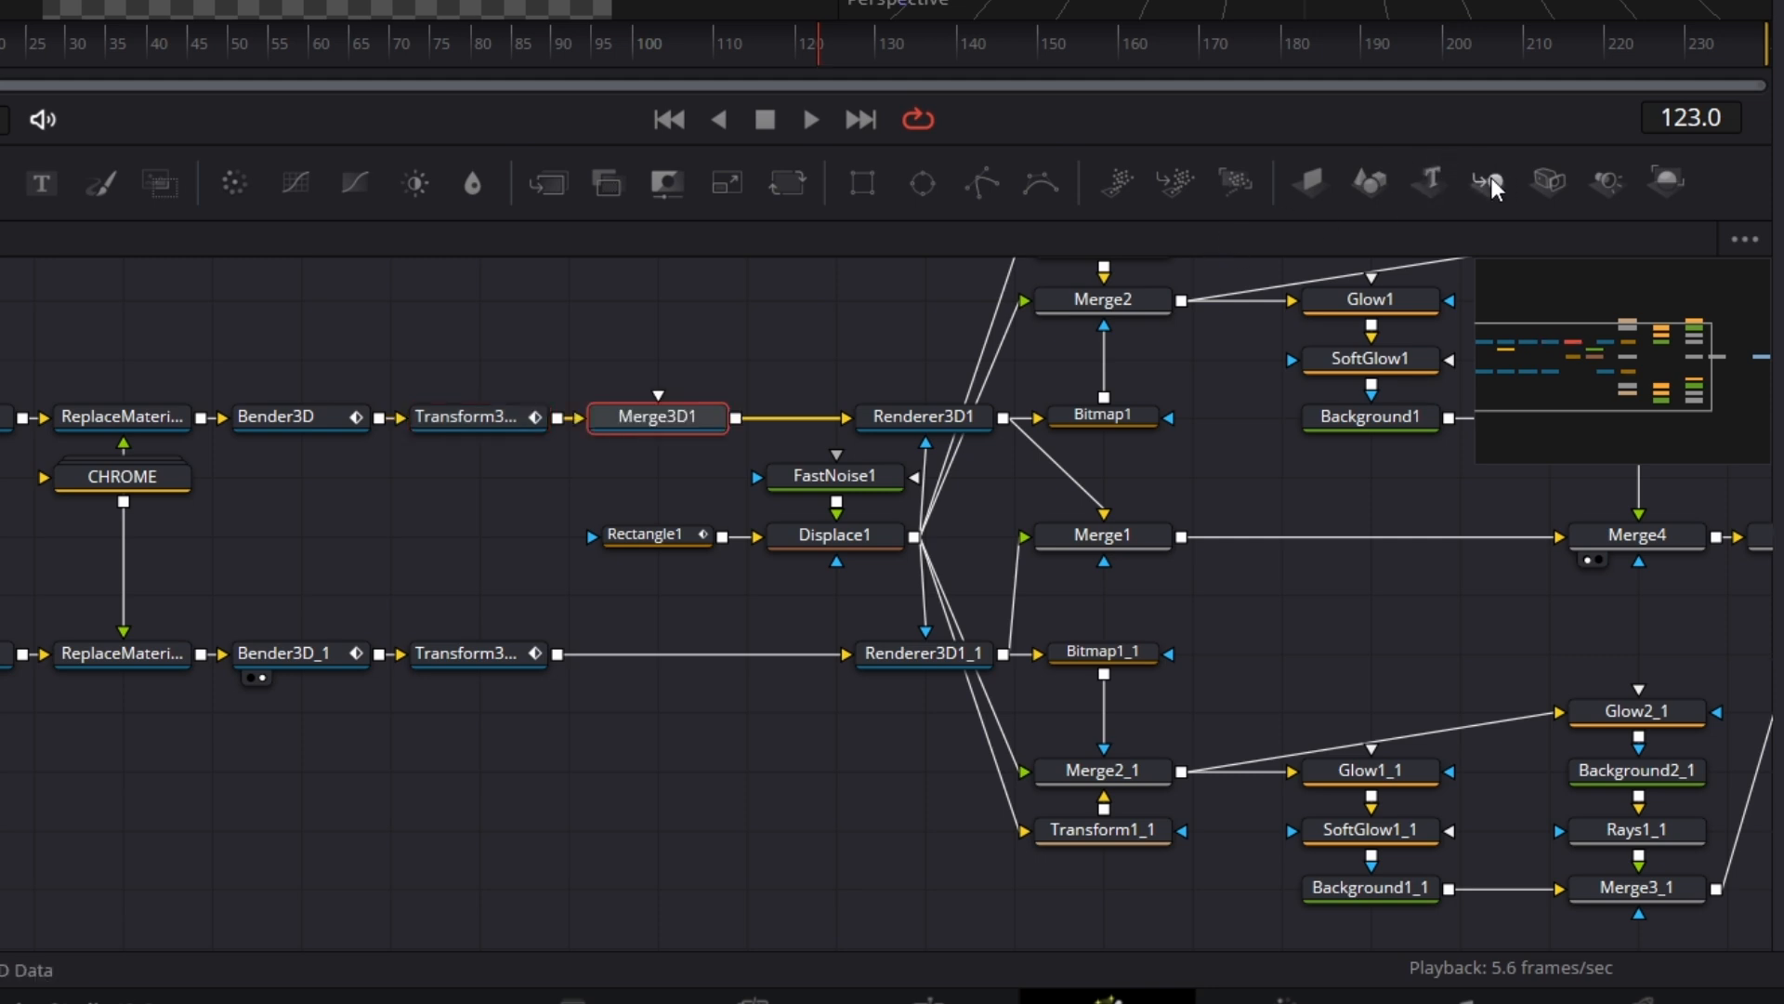
left_click(507, 662)
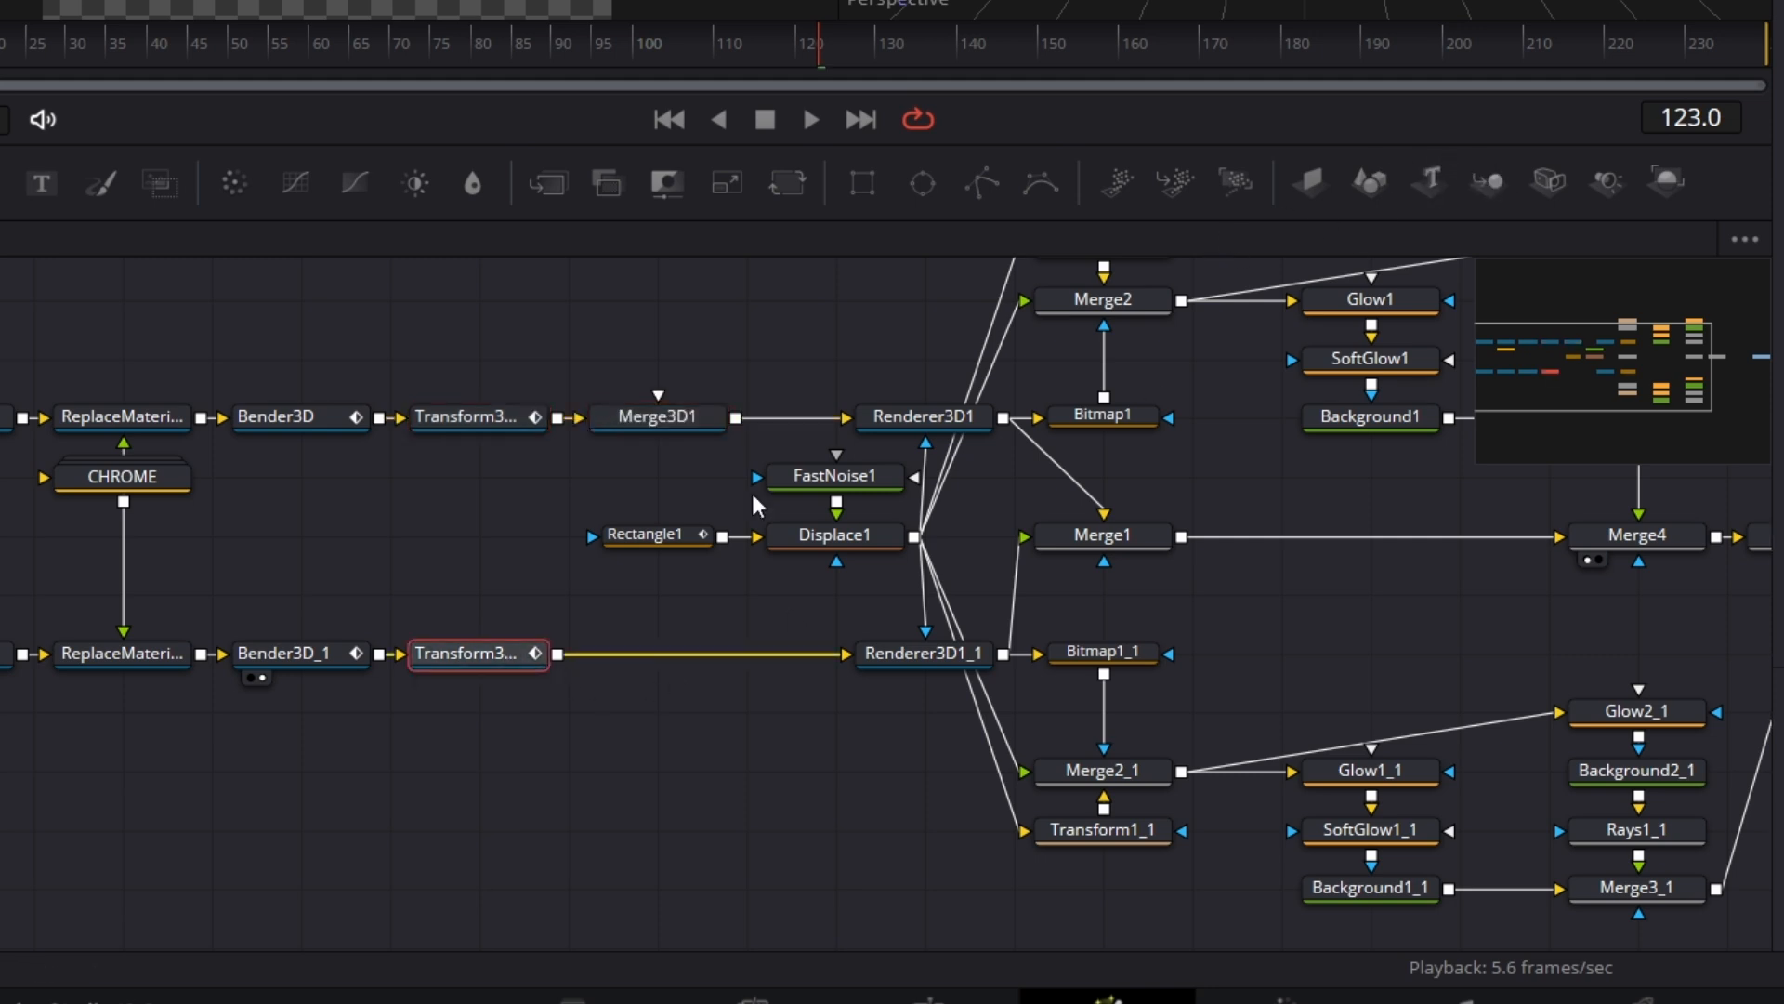
left_click(1488, 183)
left_click(711, 327)
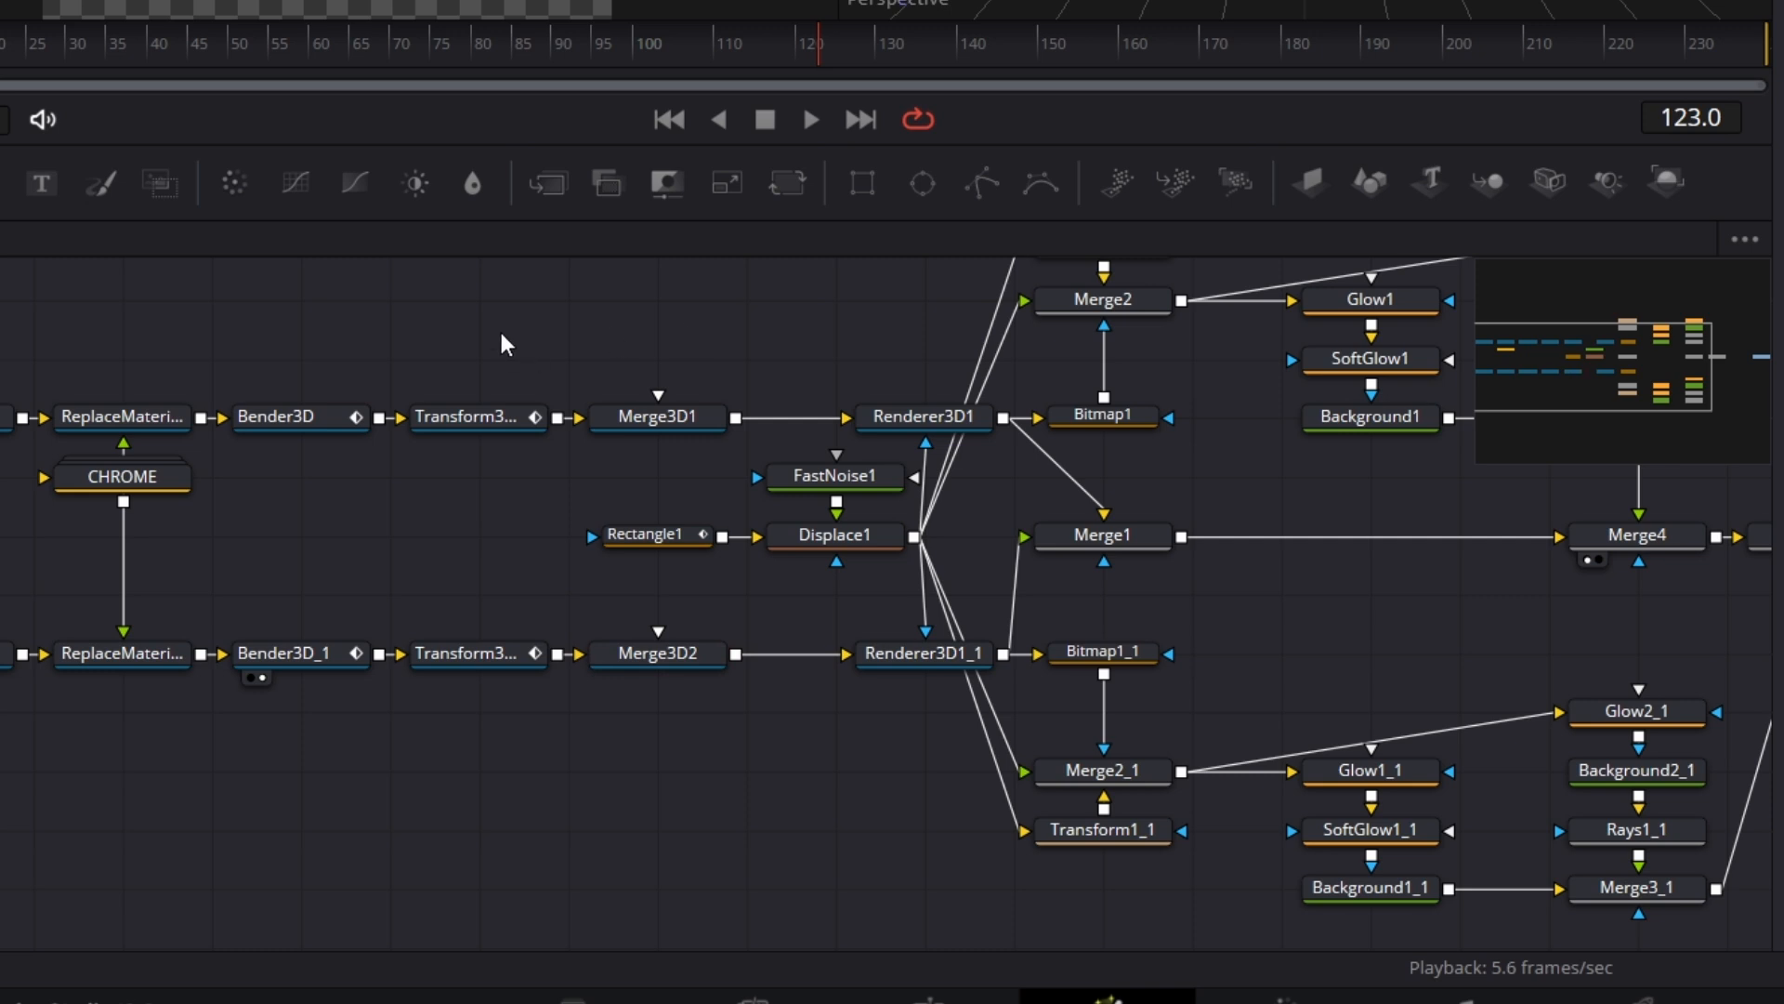
Add a Directional Light node and connect its output to both Merge3D1 and Merge3D2
key("shift+space")
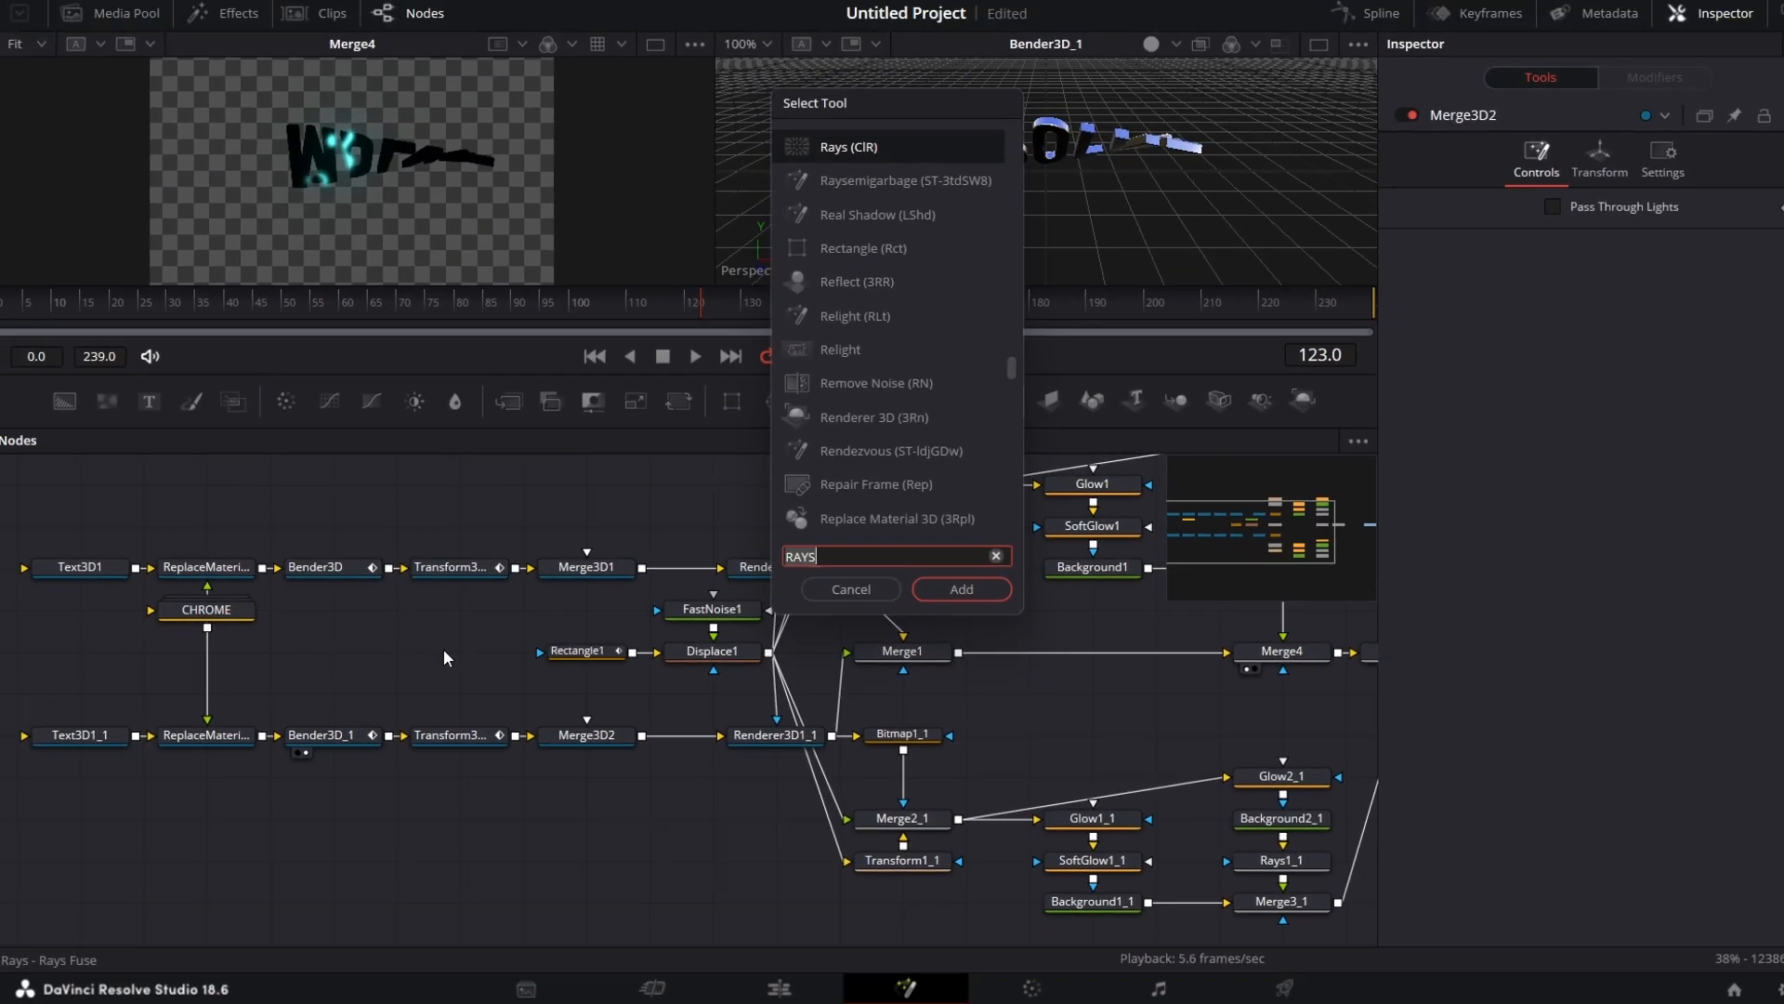
type("DIREC")
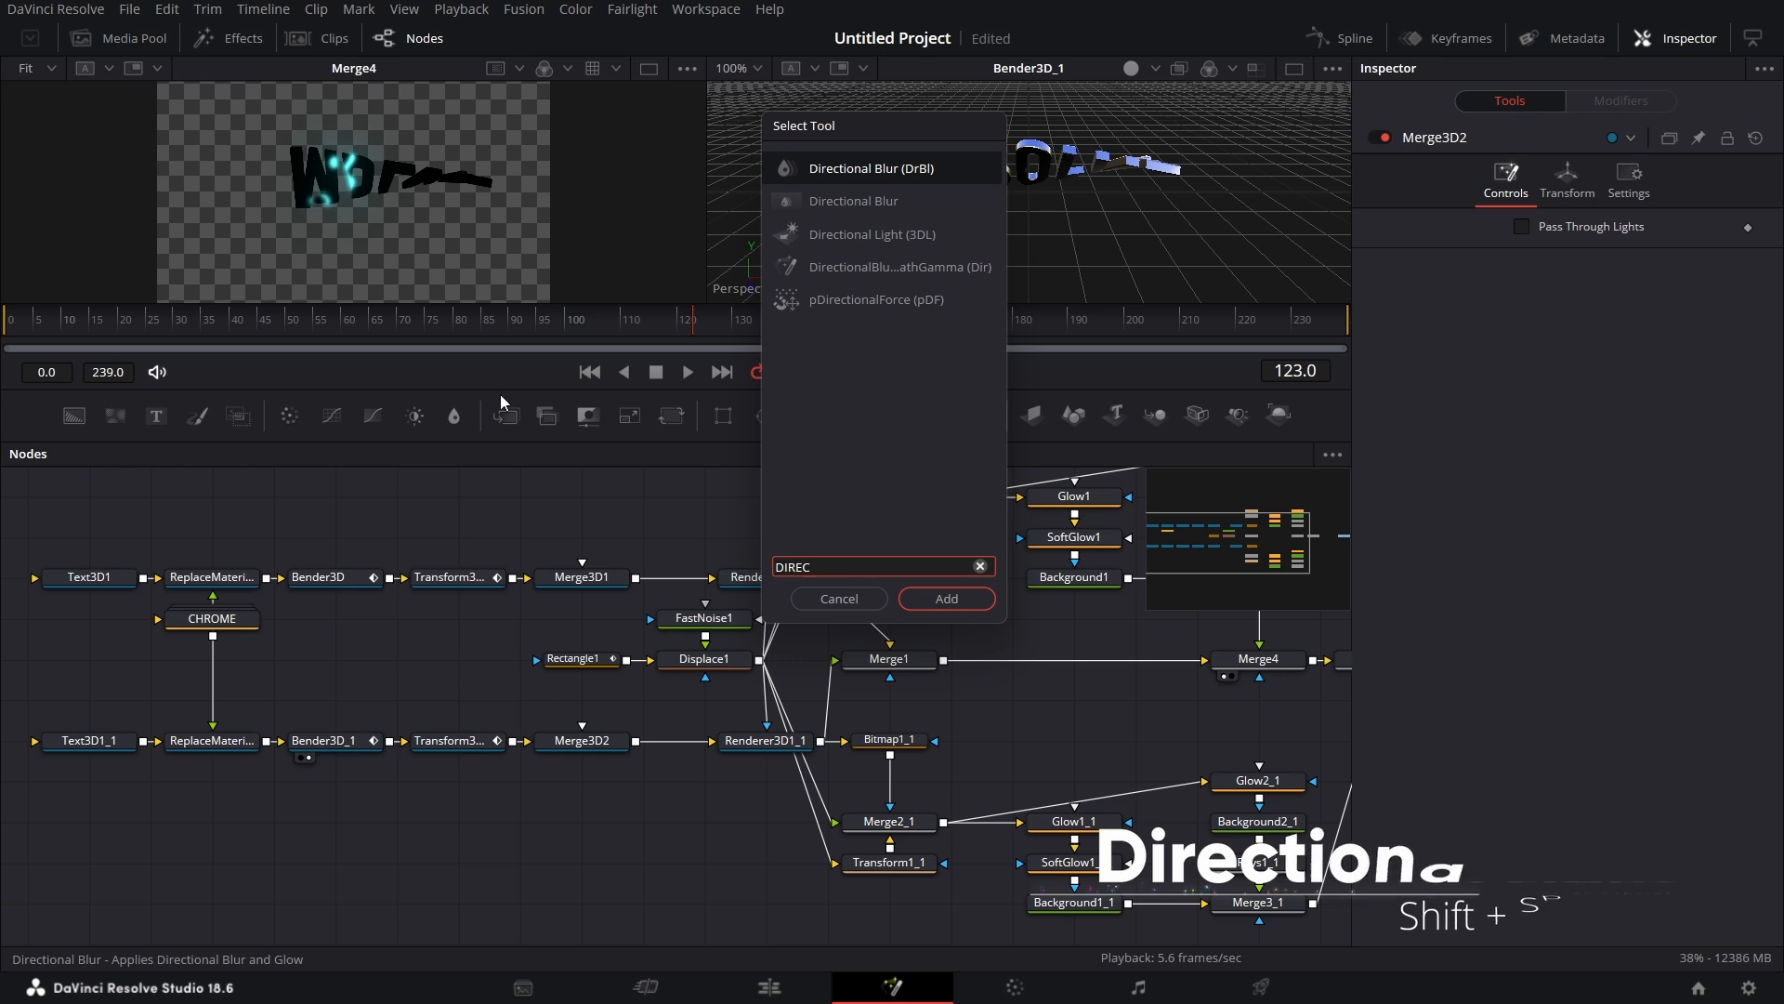
left_click(823, 236)
left_click(945, 600)
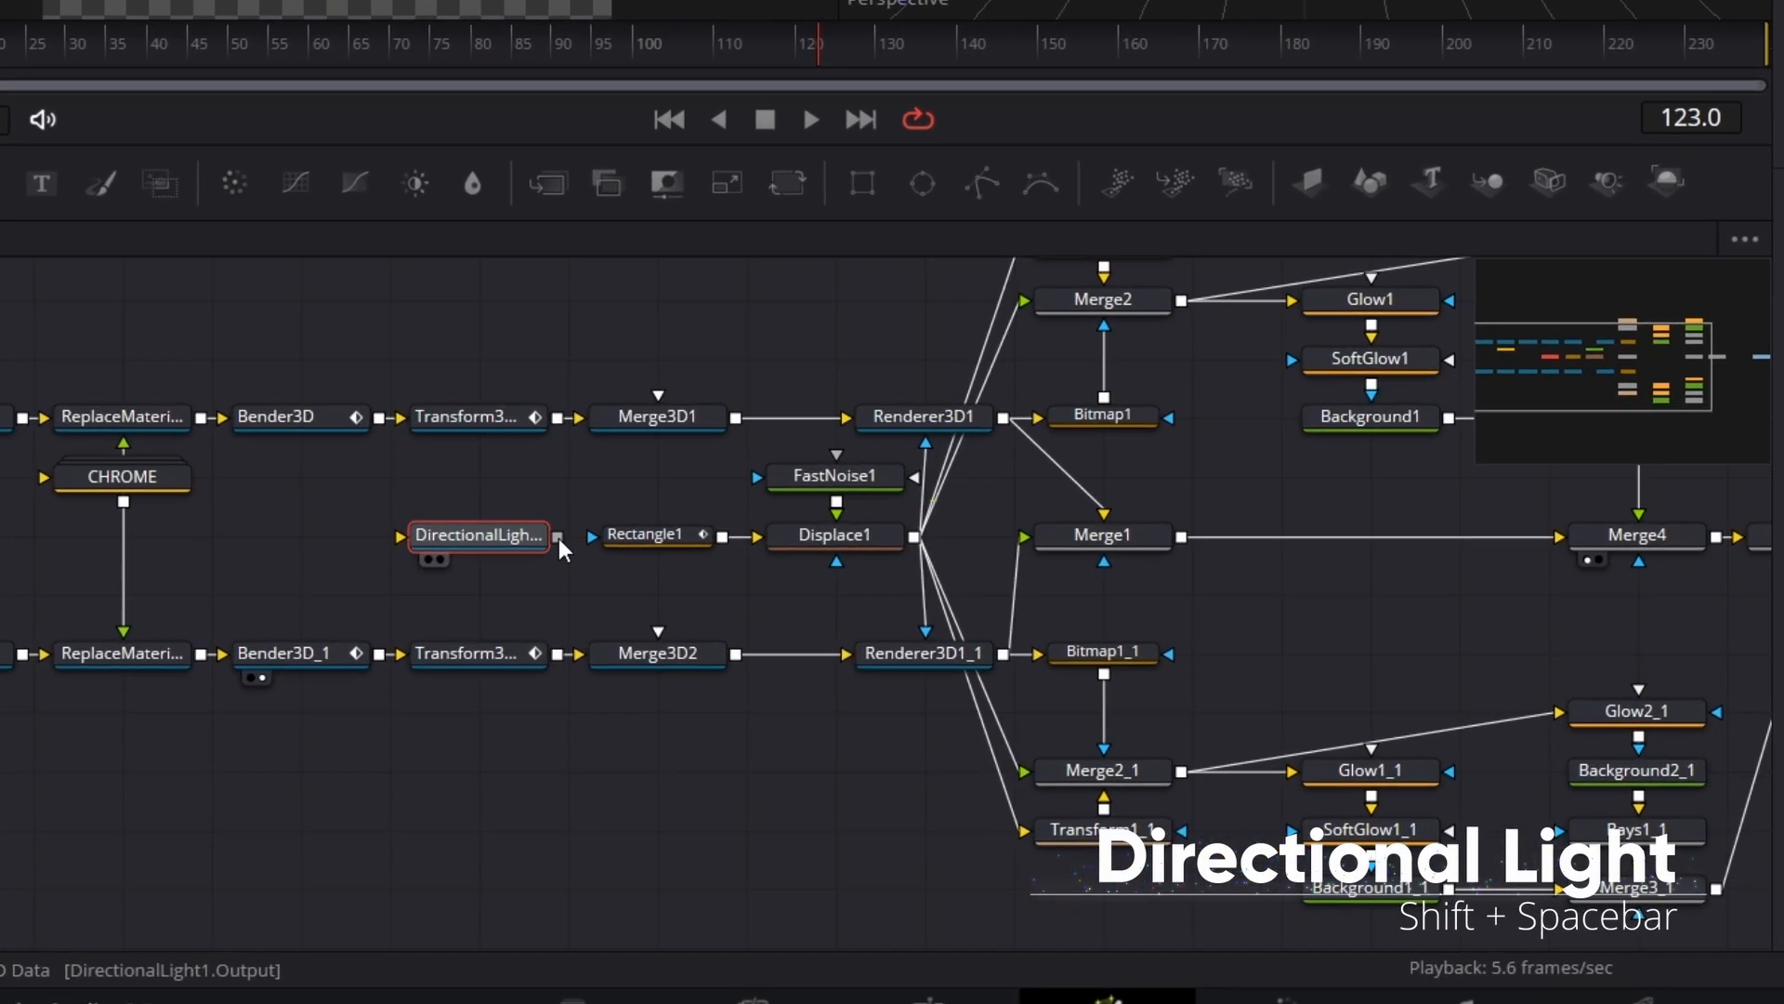
left_click_drag(558, 538, 658, 443)
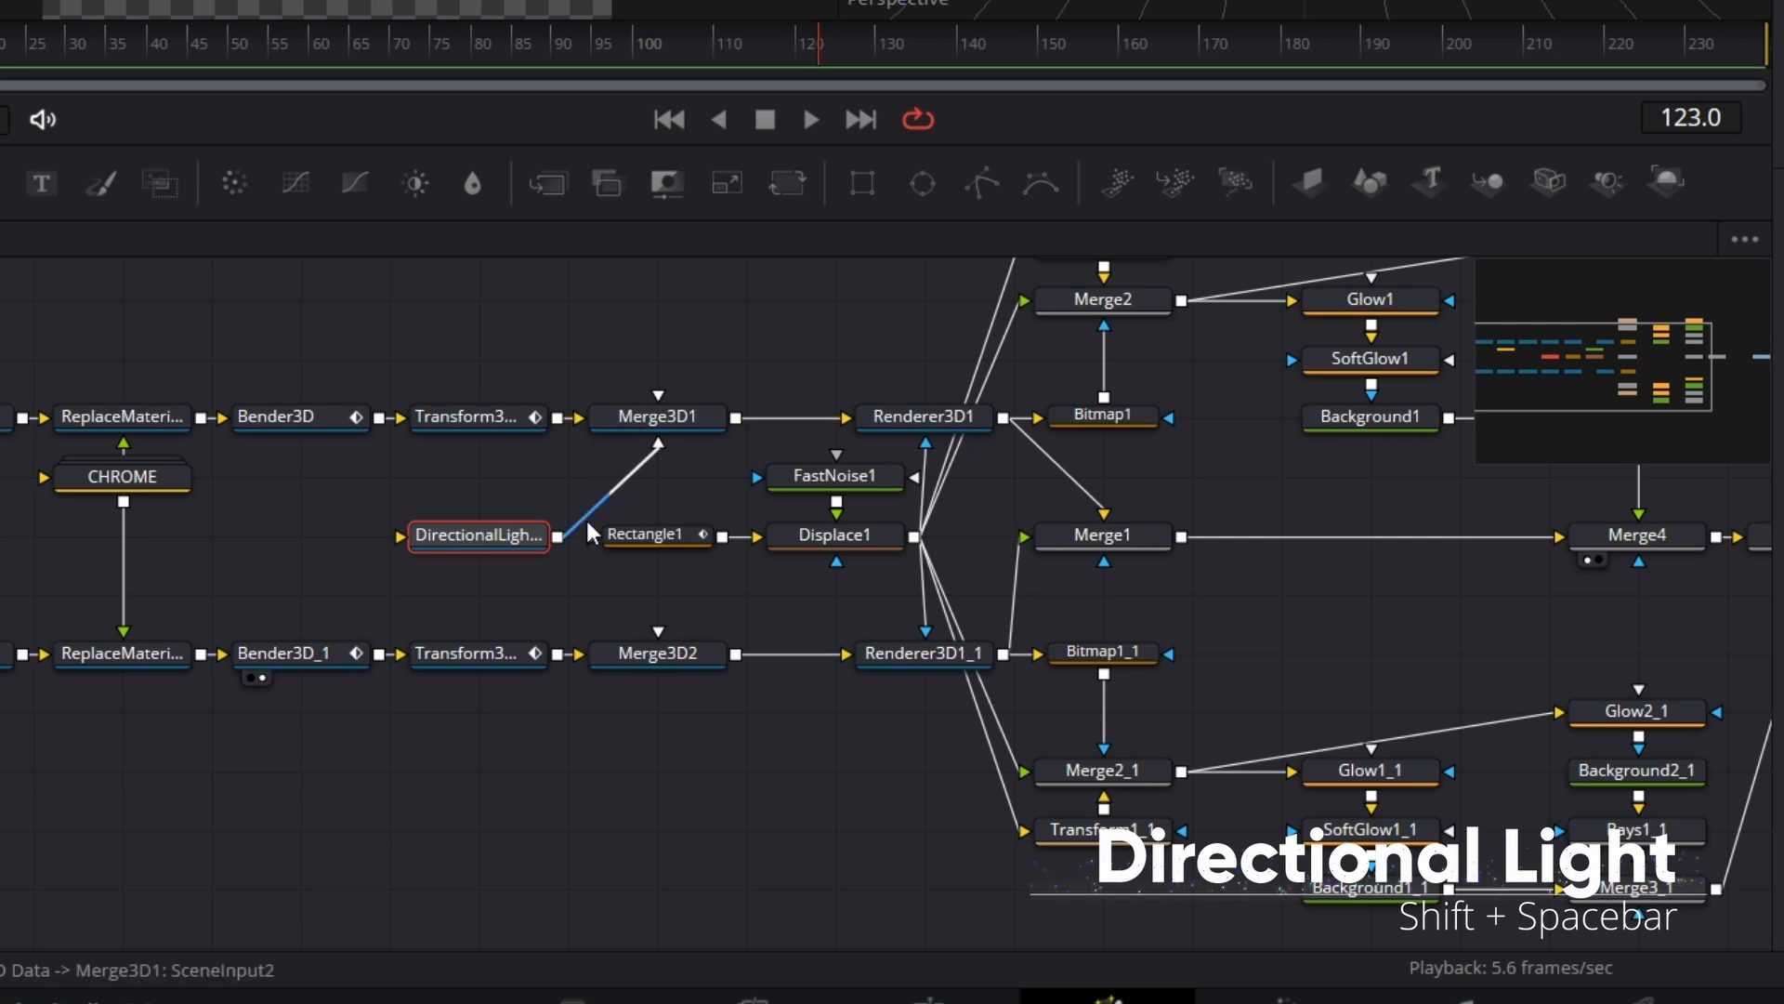
left_click_drag(558, 539, 662, 662)
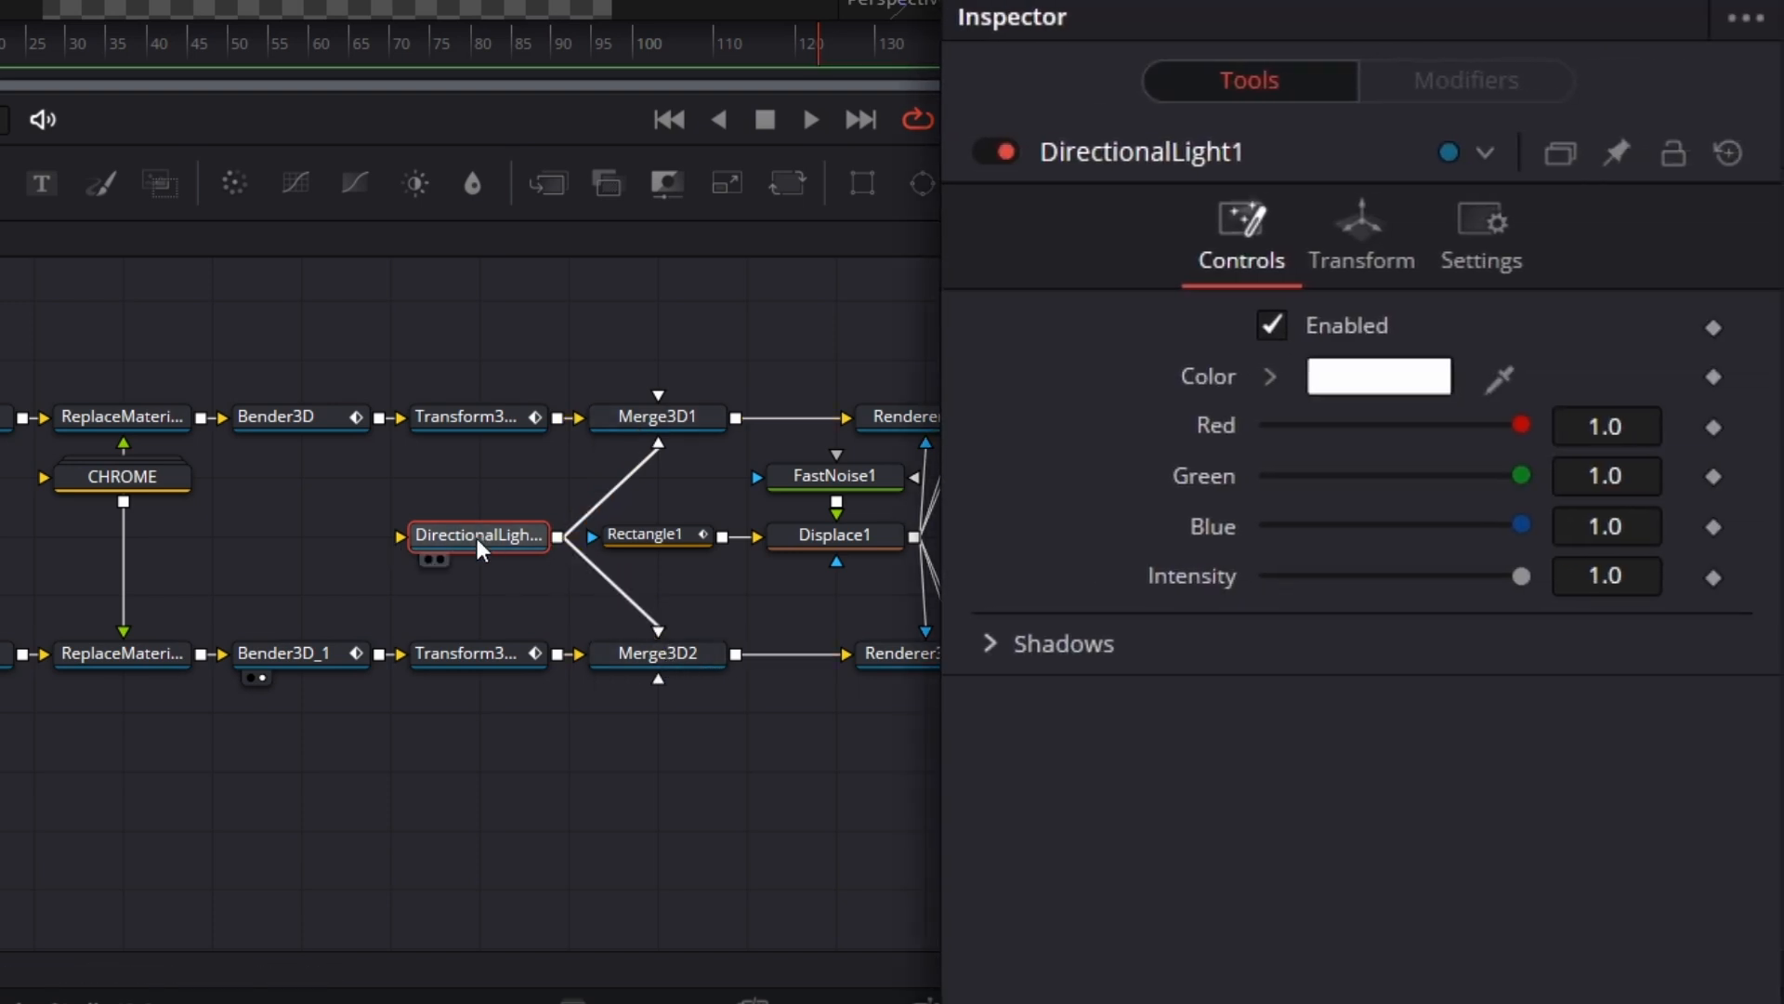
Set DirectionalLight1's rotation to 30 on Y and -30 on Z
left_click(1362, 234)
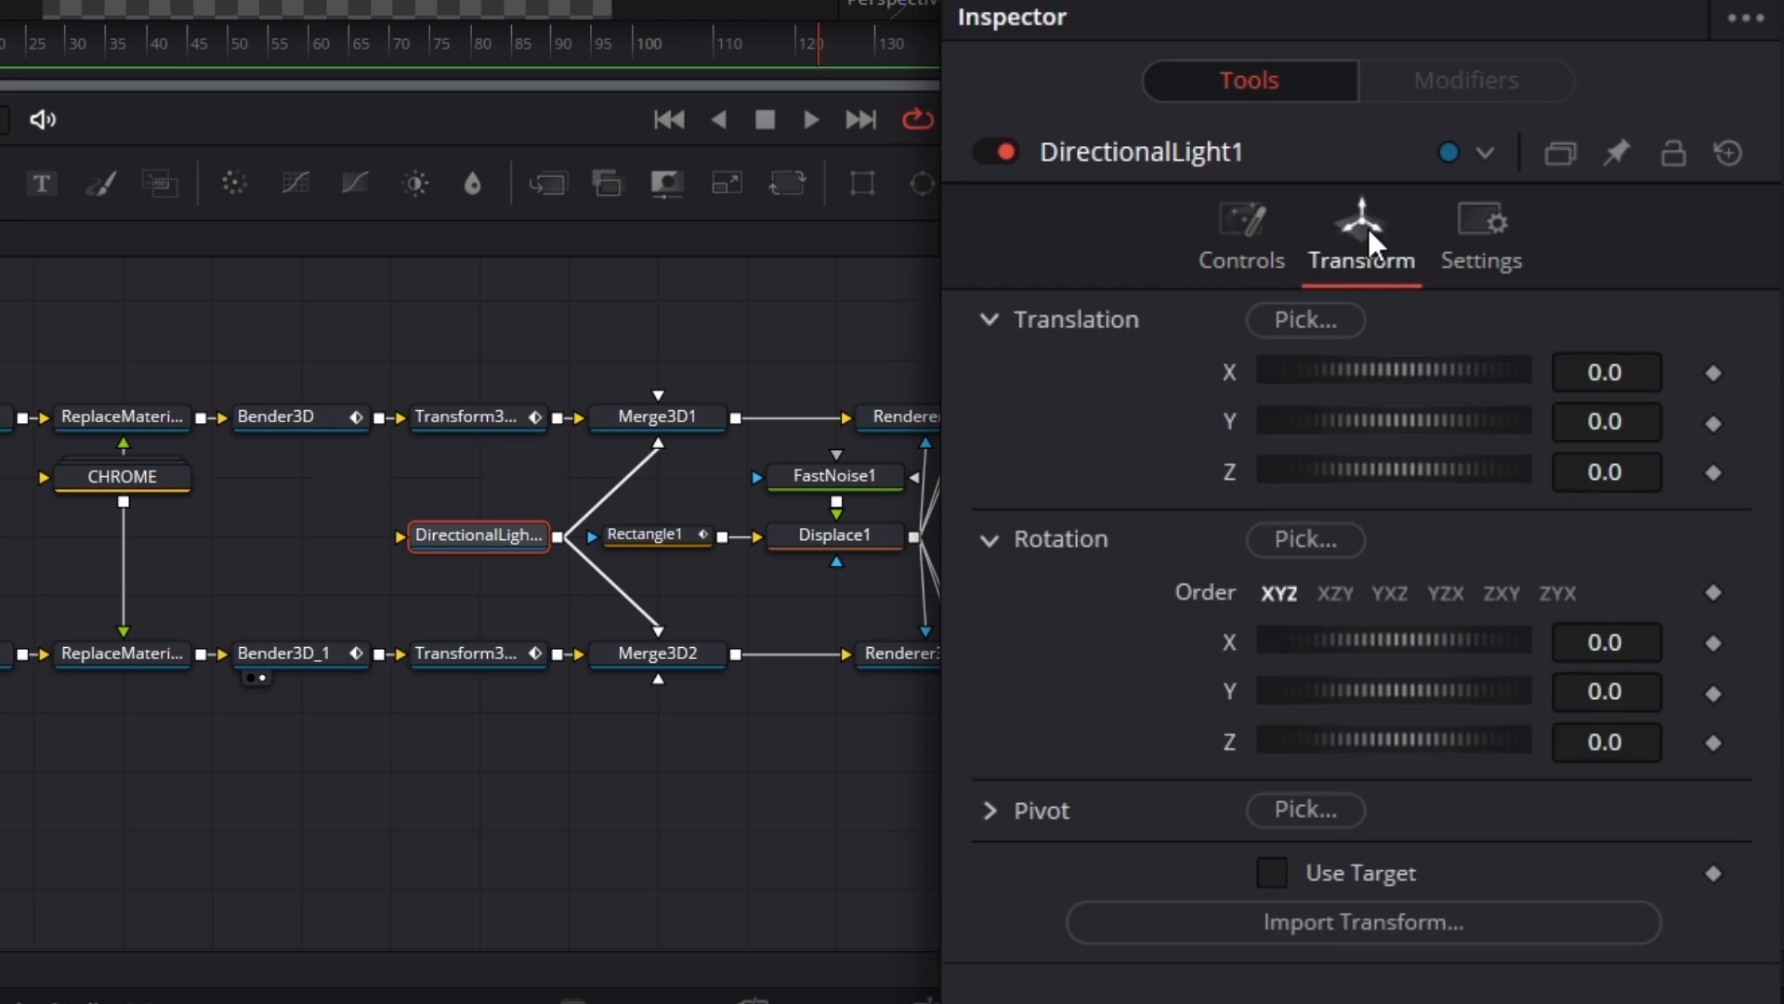
left_click(1583, 644)
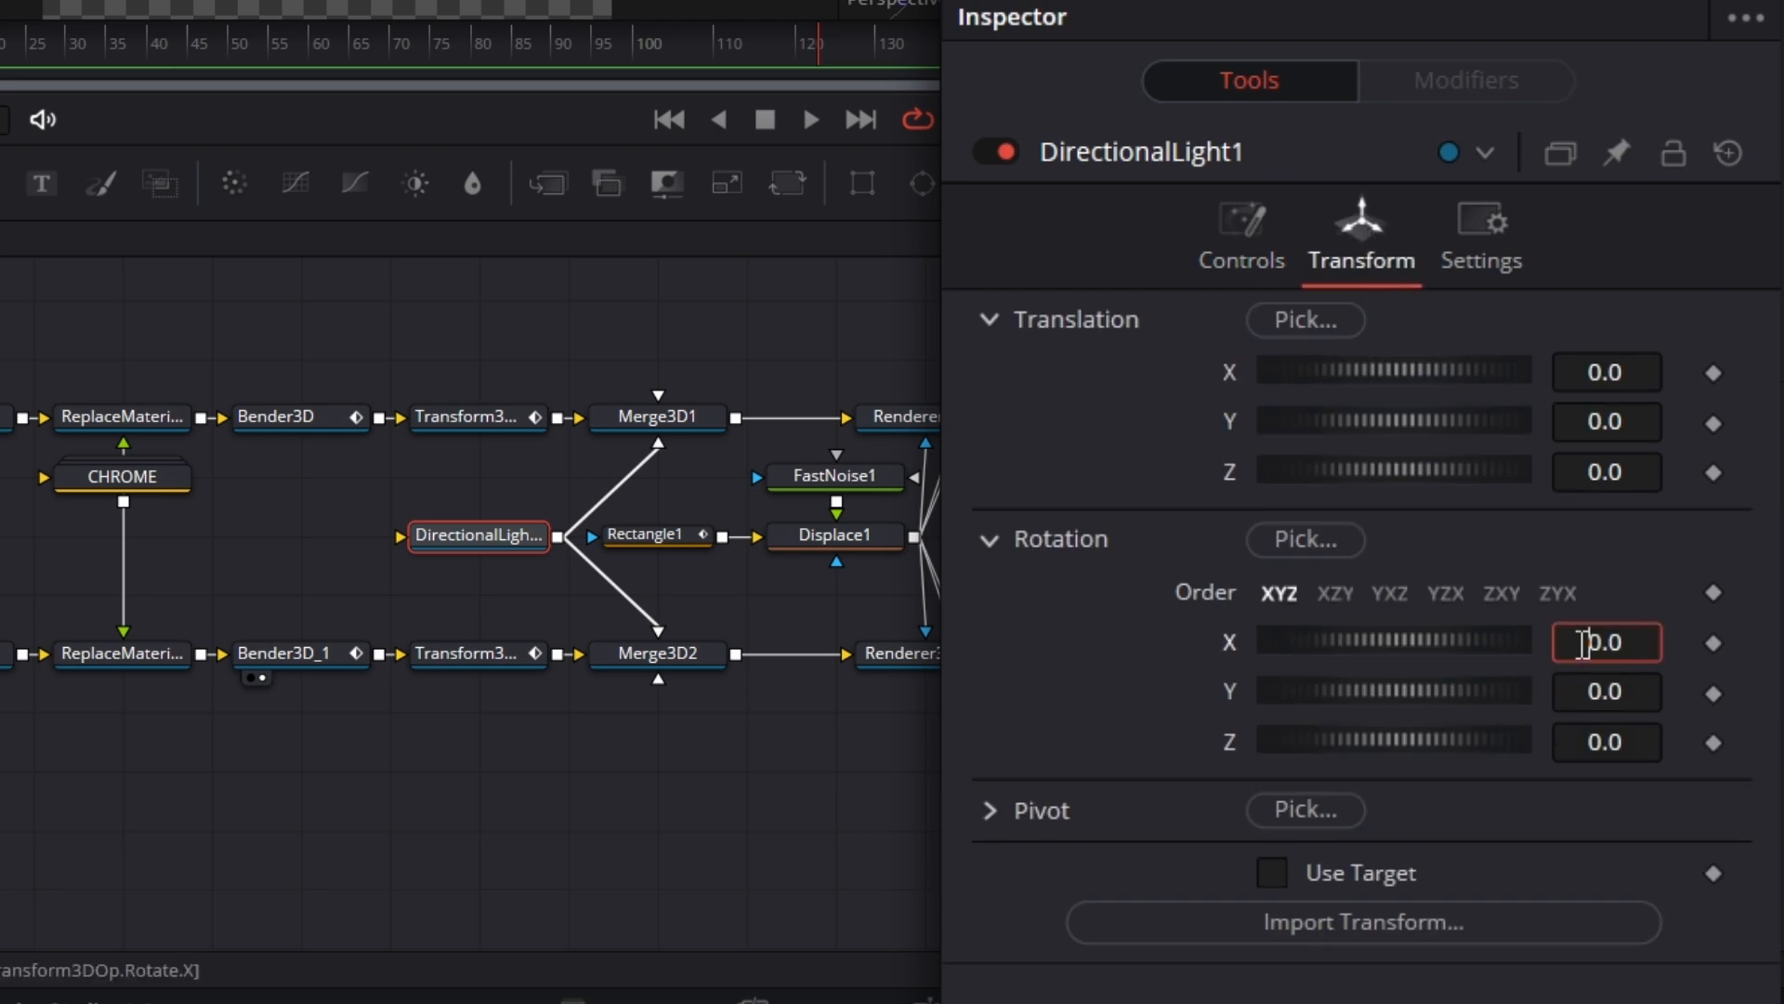
key("Tab")
type("30")
key("Tab")
type("-30")
key("Tab")
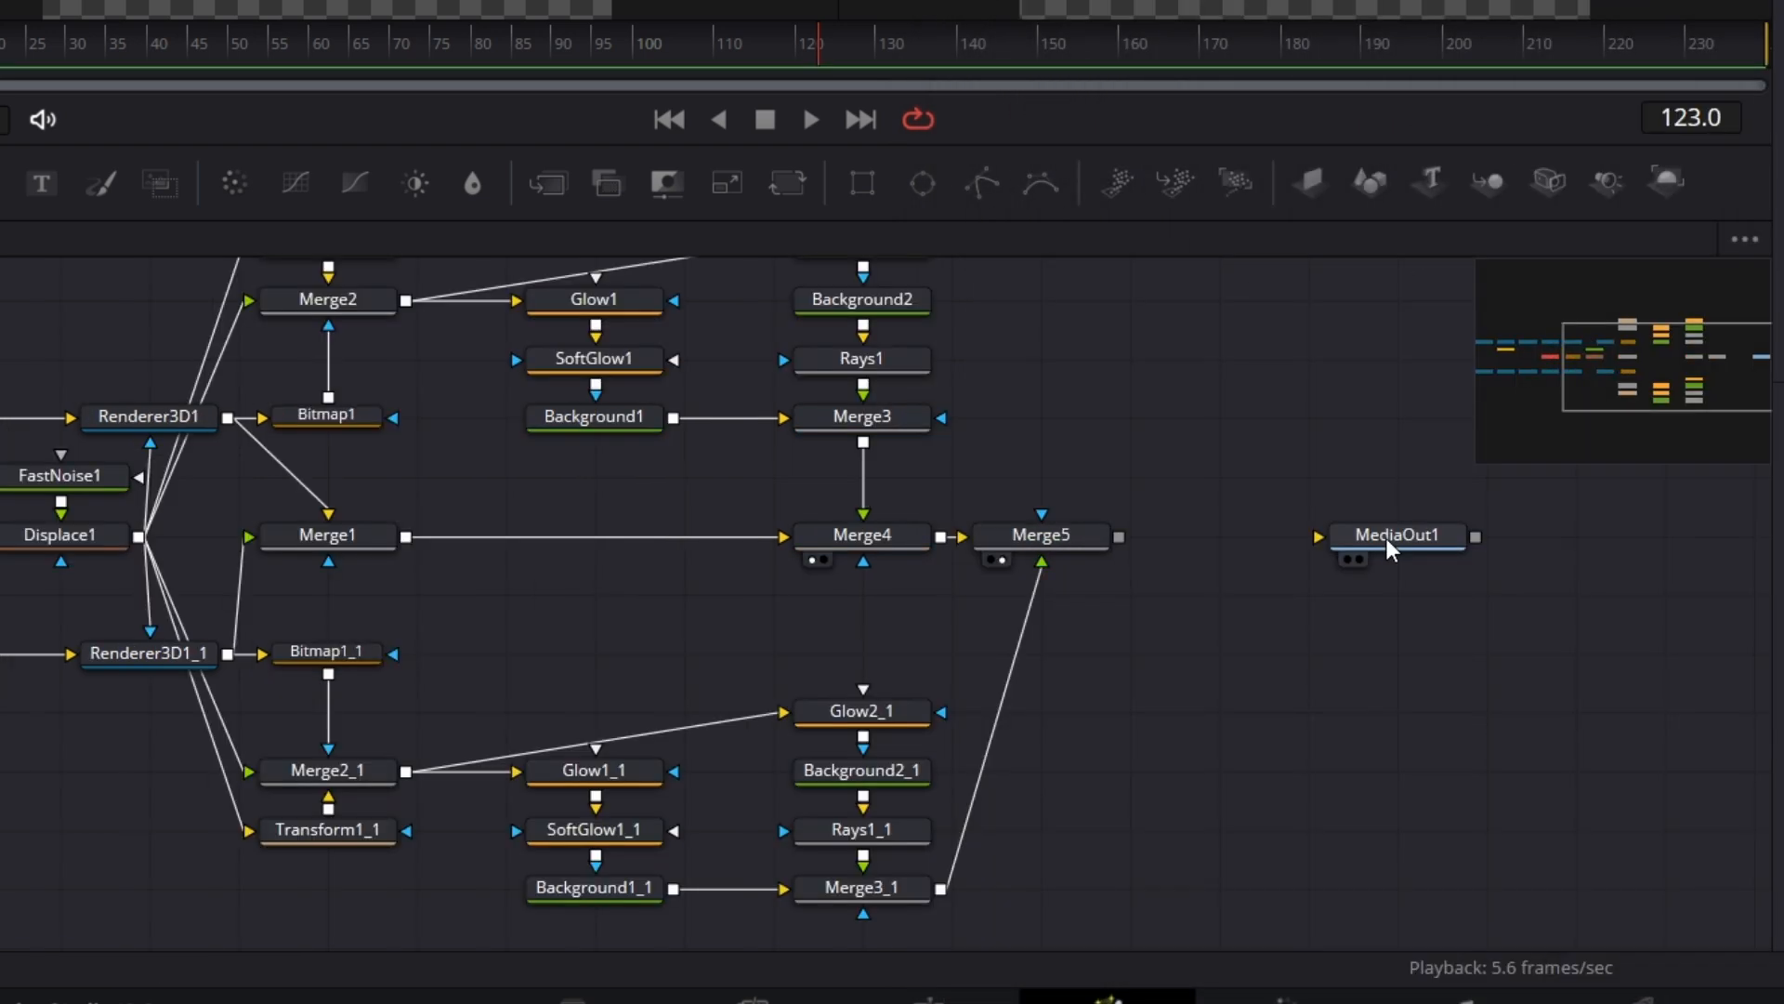
Add a Background node below the gap between Merge5 and MediaOut1, view it, and set its type to Gradient
left_click(1397, 549)
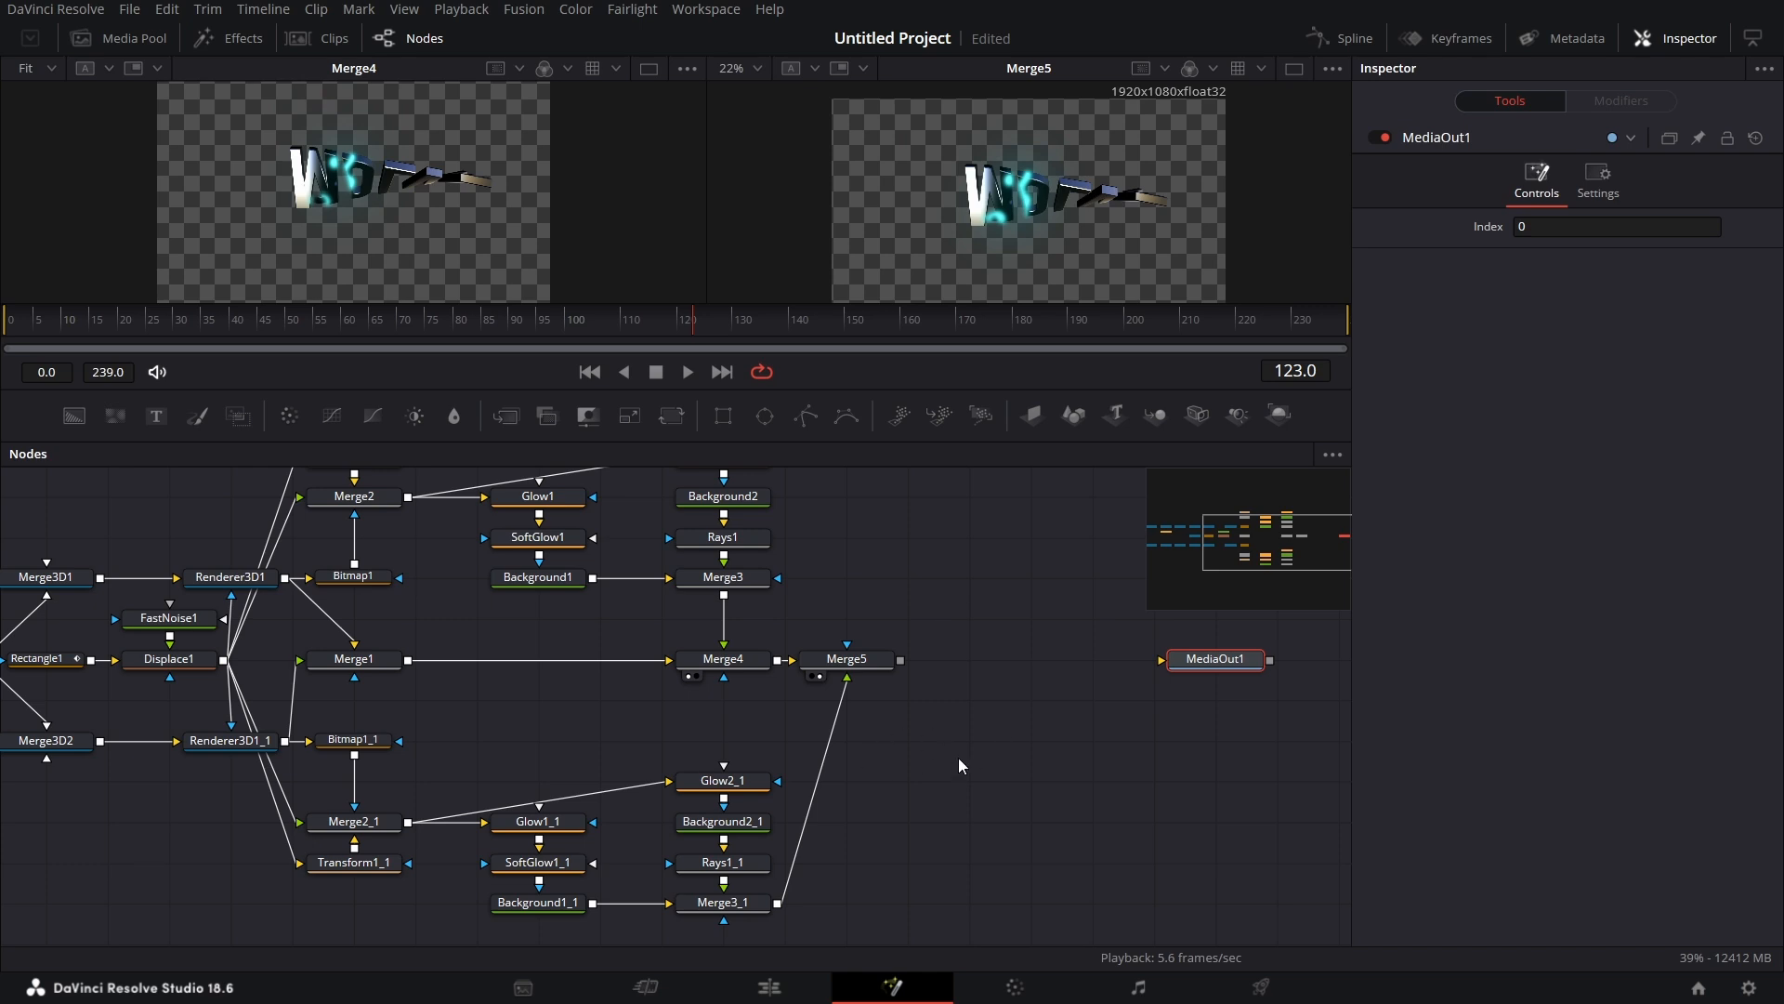
left_click_drag(74, 417, 972, 738)
key("1")
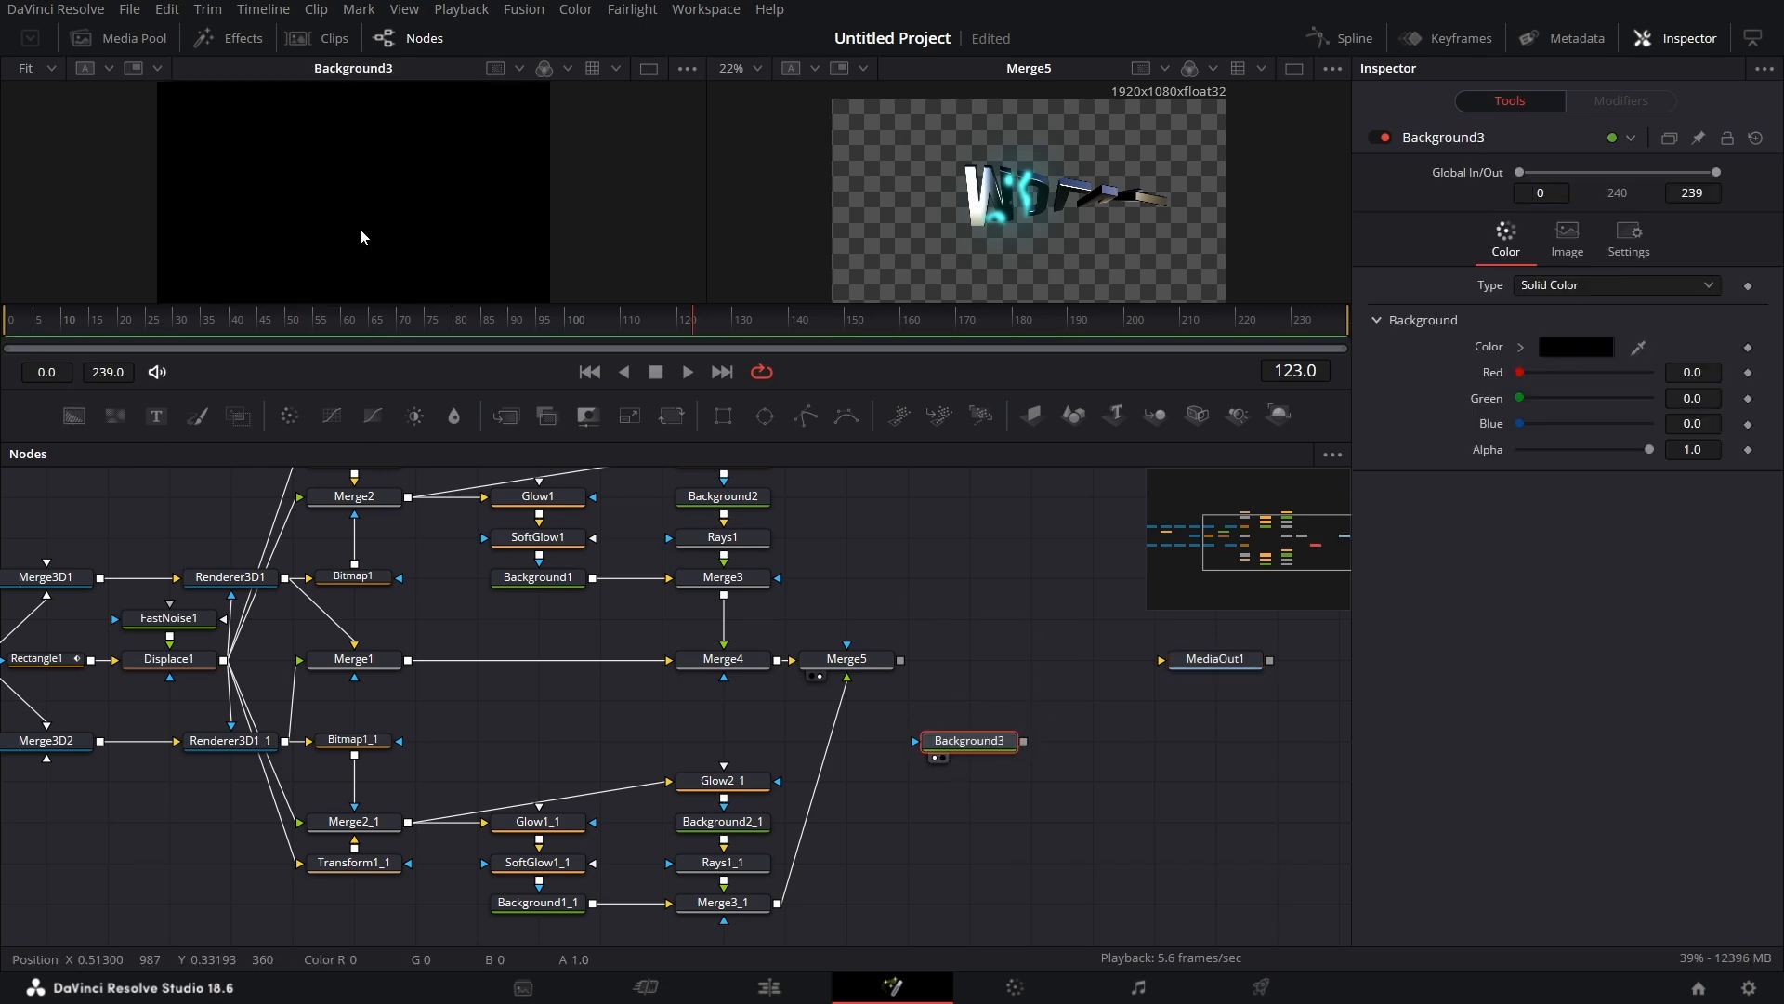
left_click(1561, 286)
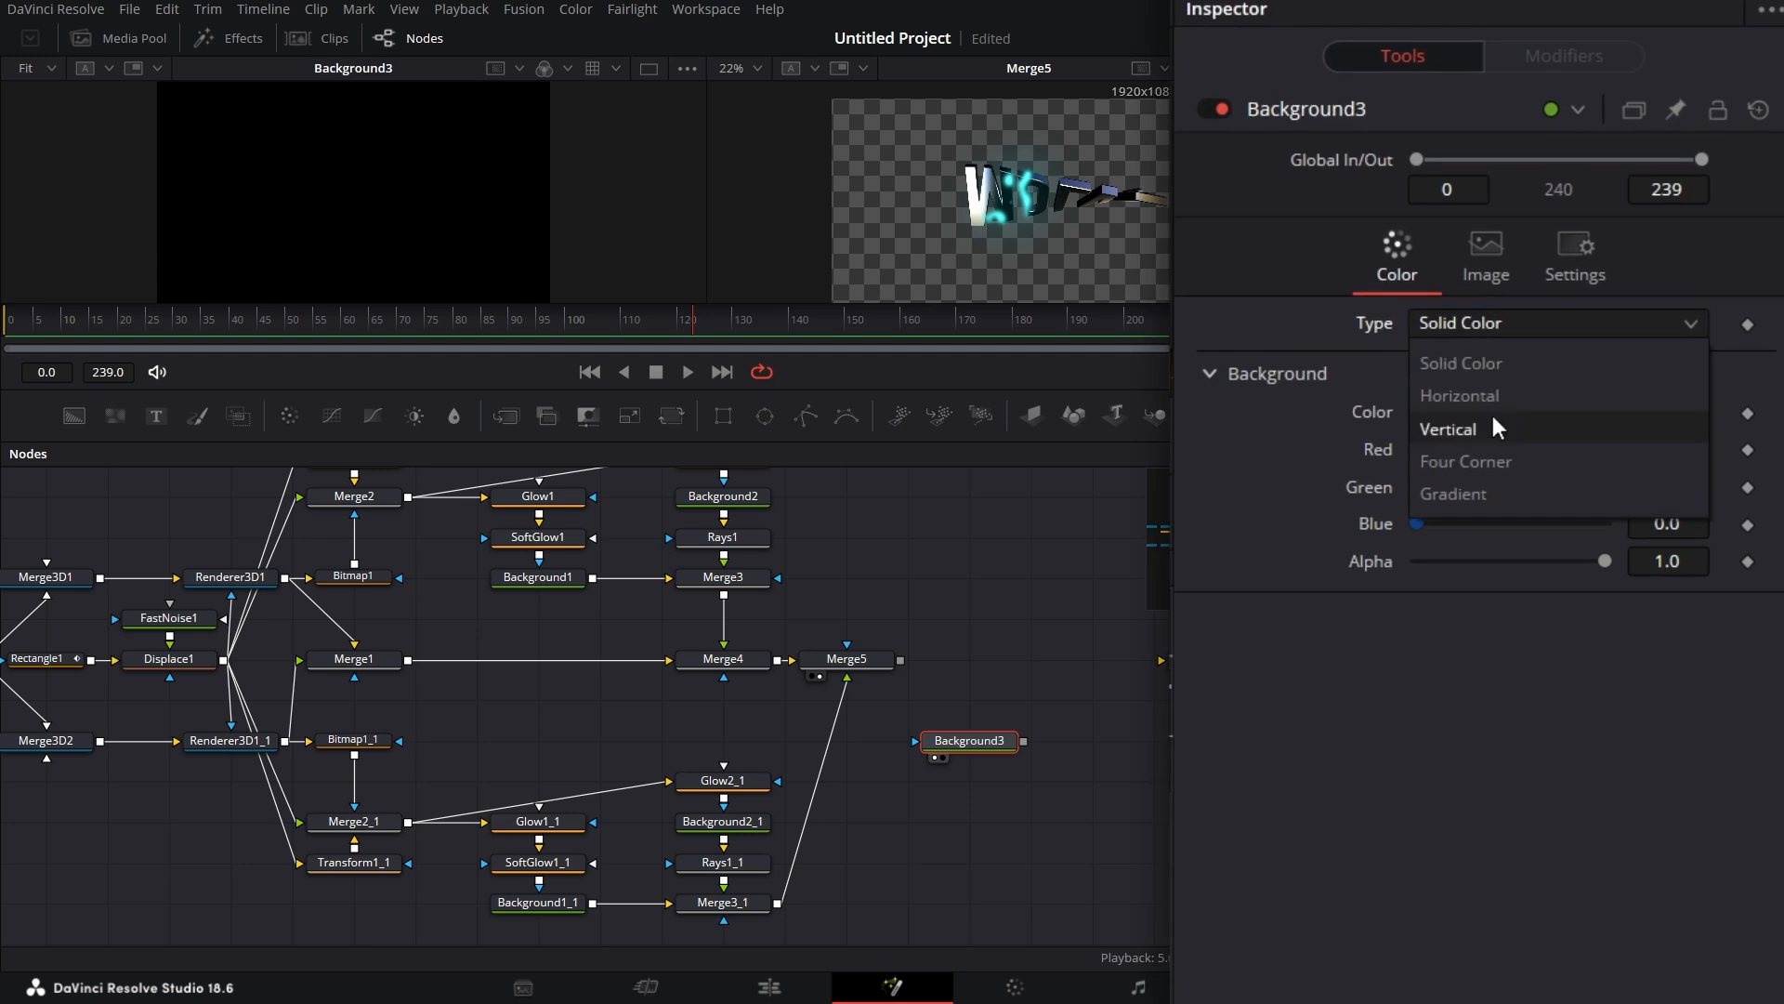
left_click(1485, 477)
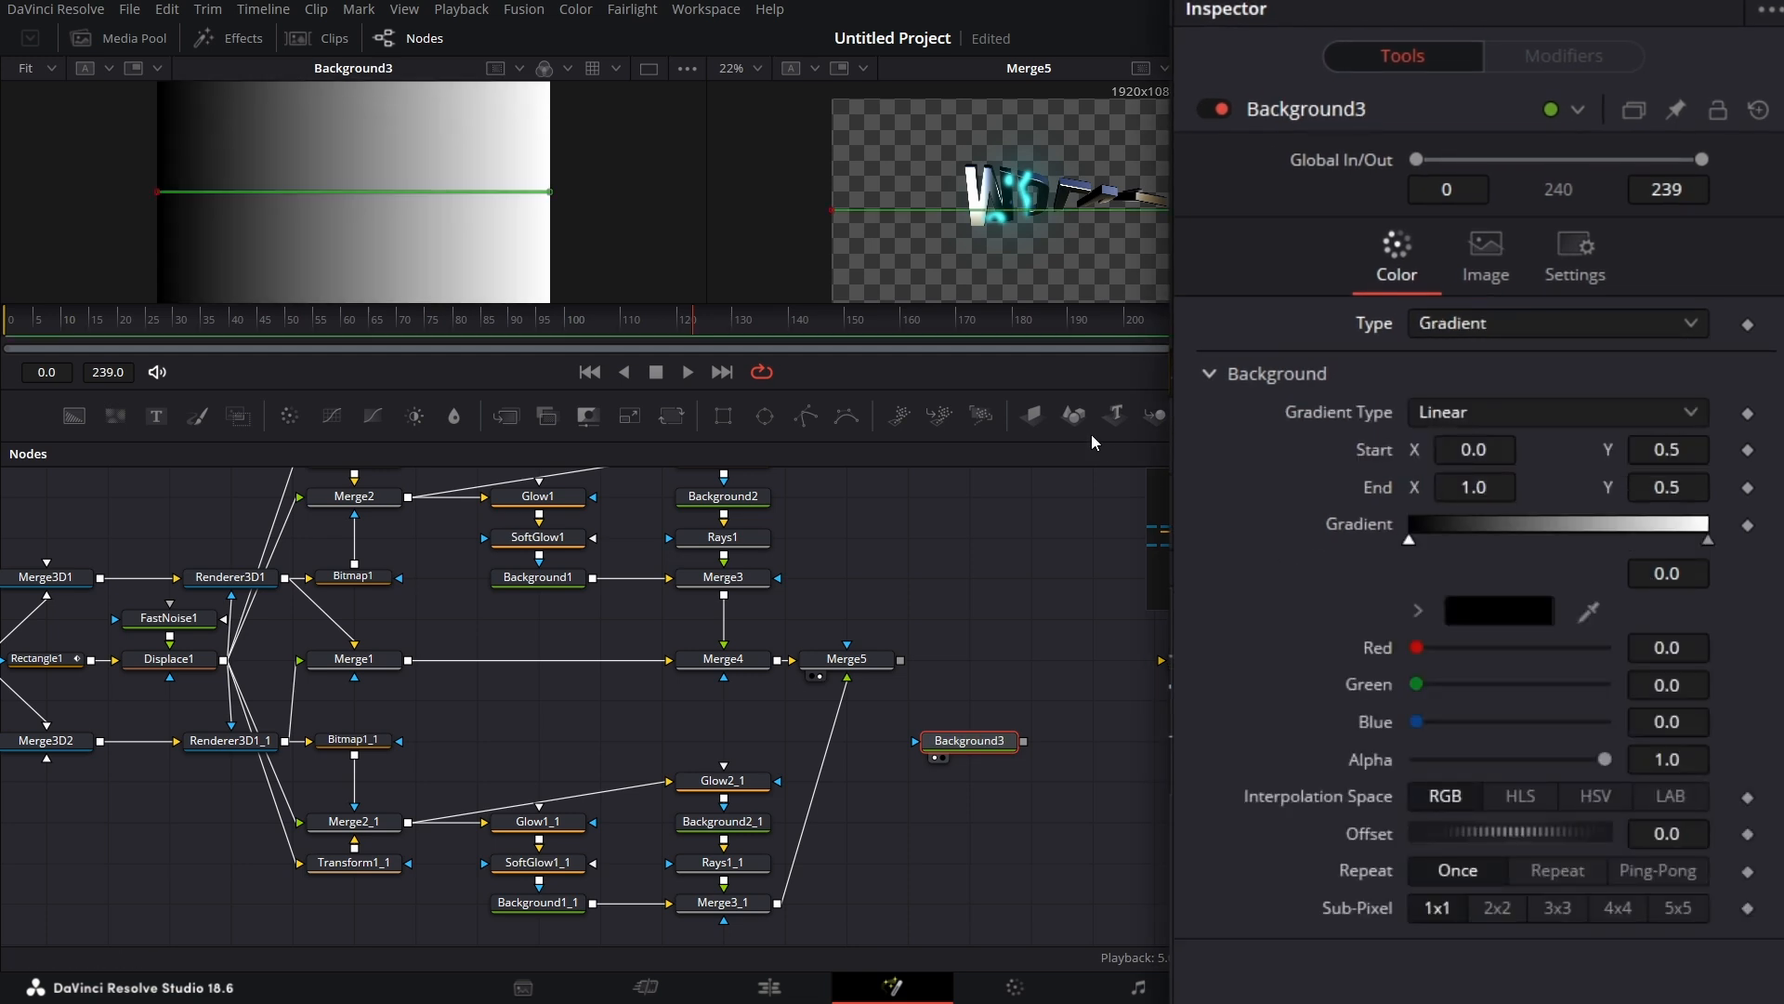
Reverse Background3's gradient stops so white is at the start and black at the end
left_click_drag(1413, 543, 1597, 544)
left_click_drag(1708, 542, 1349, 550)
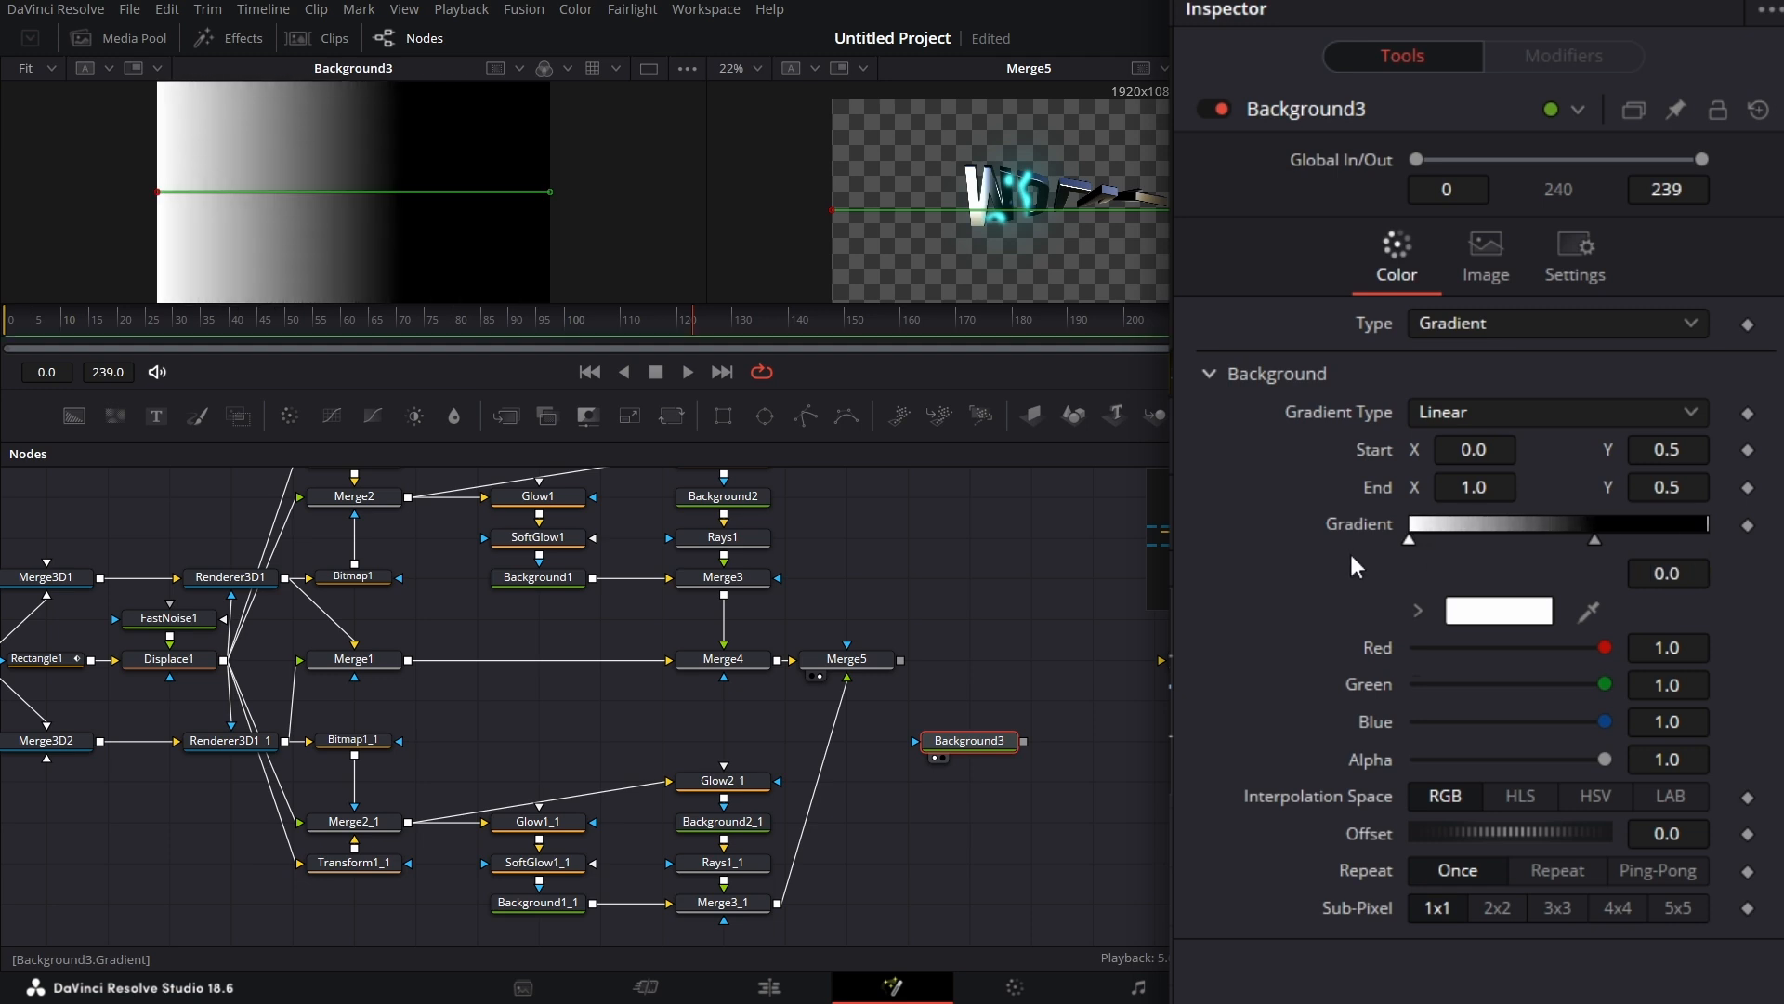
left_click_drag(1597, 544, 1721, 539)
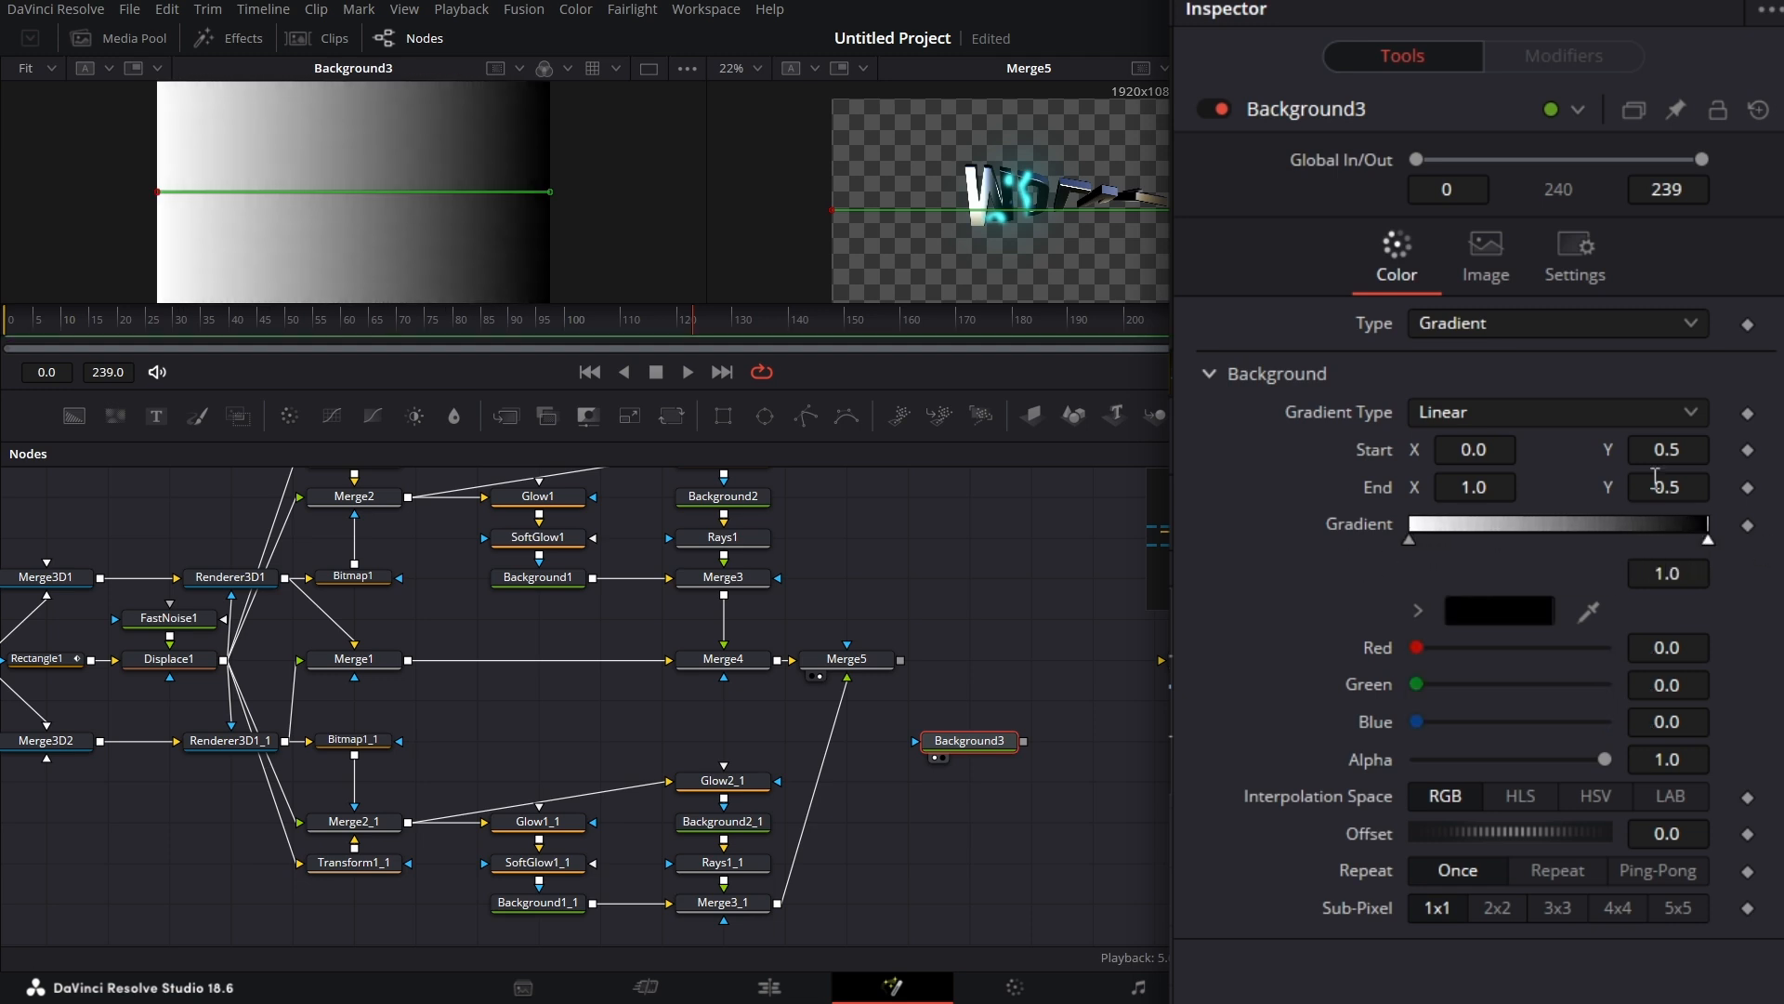
Change Background3's gradient type to Radial and set its Start X to 0.5
left_click(1577, 409)
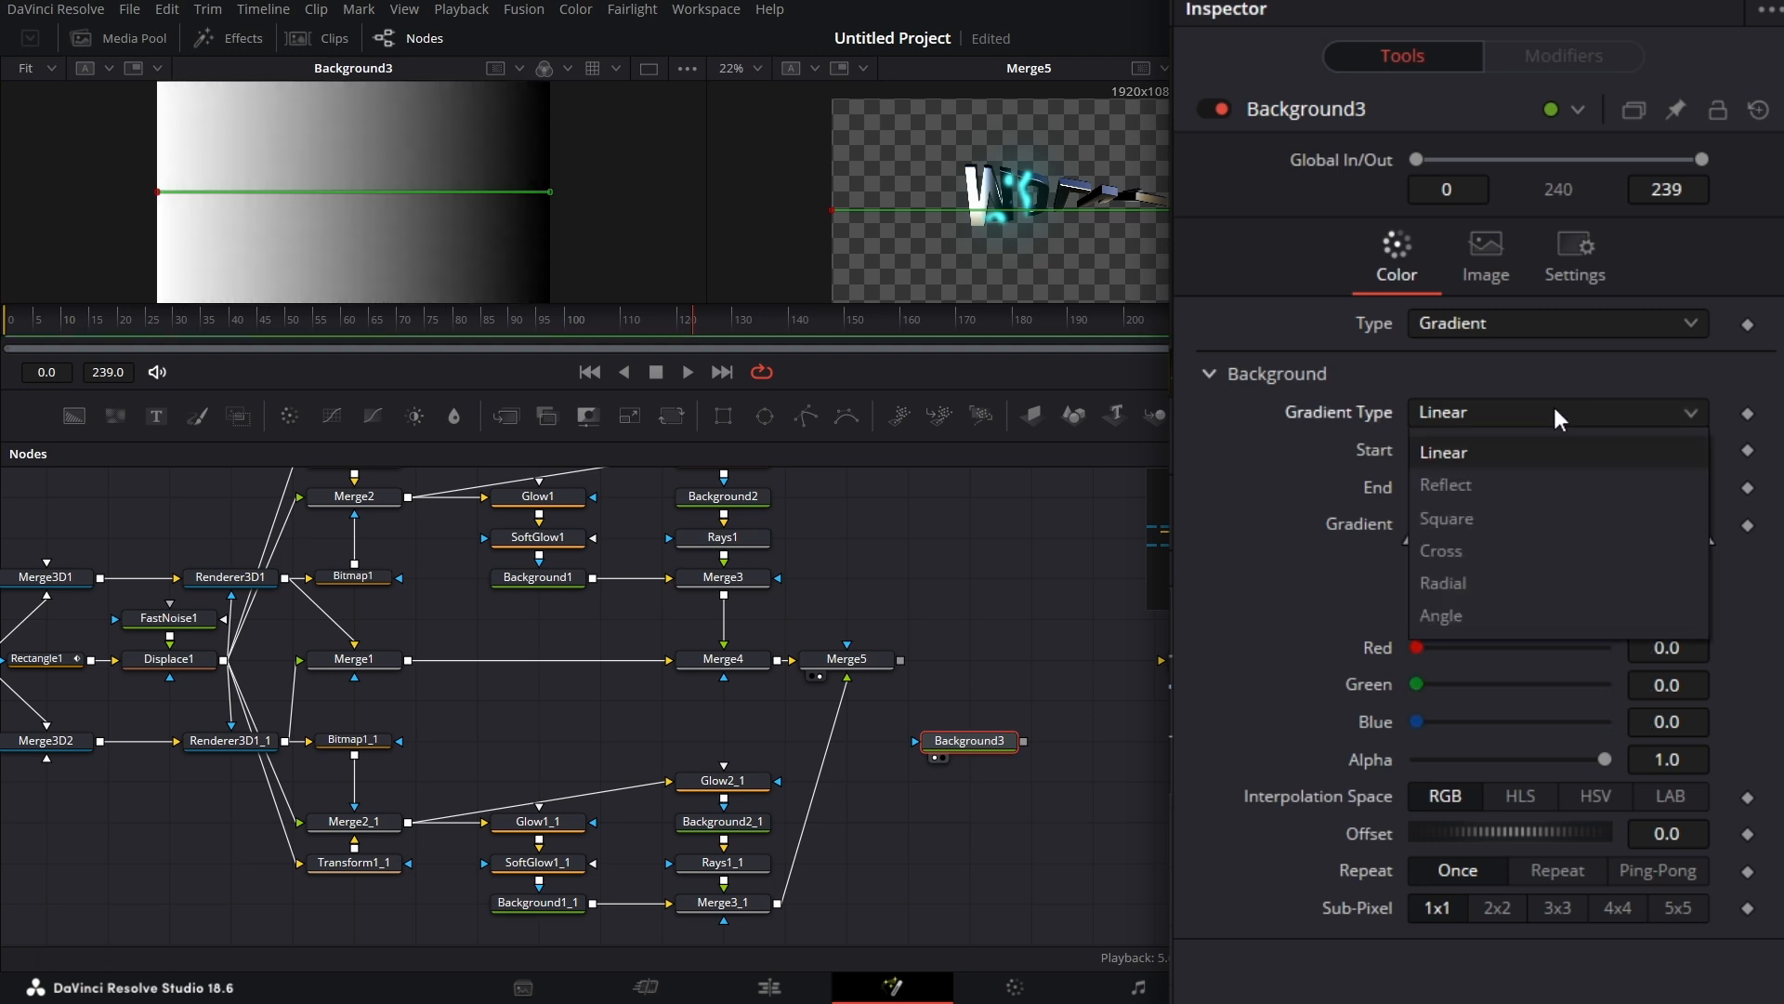
left_click(1495, 583)
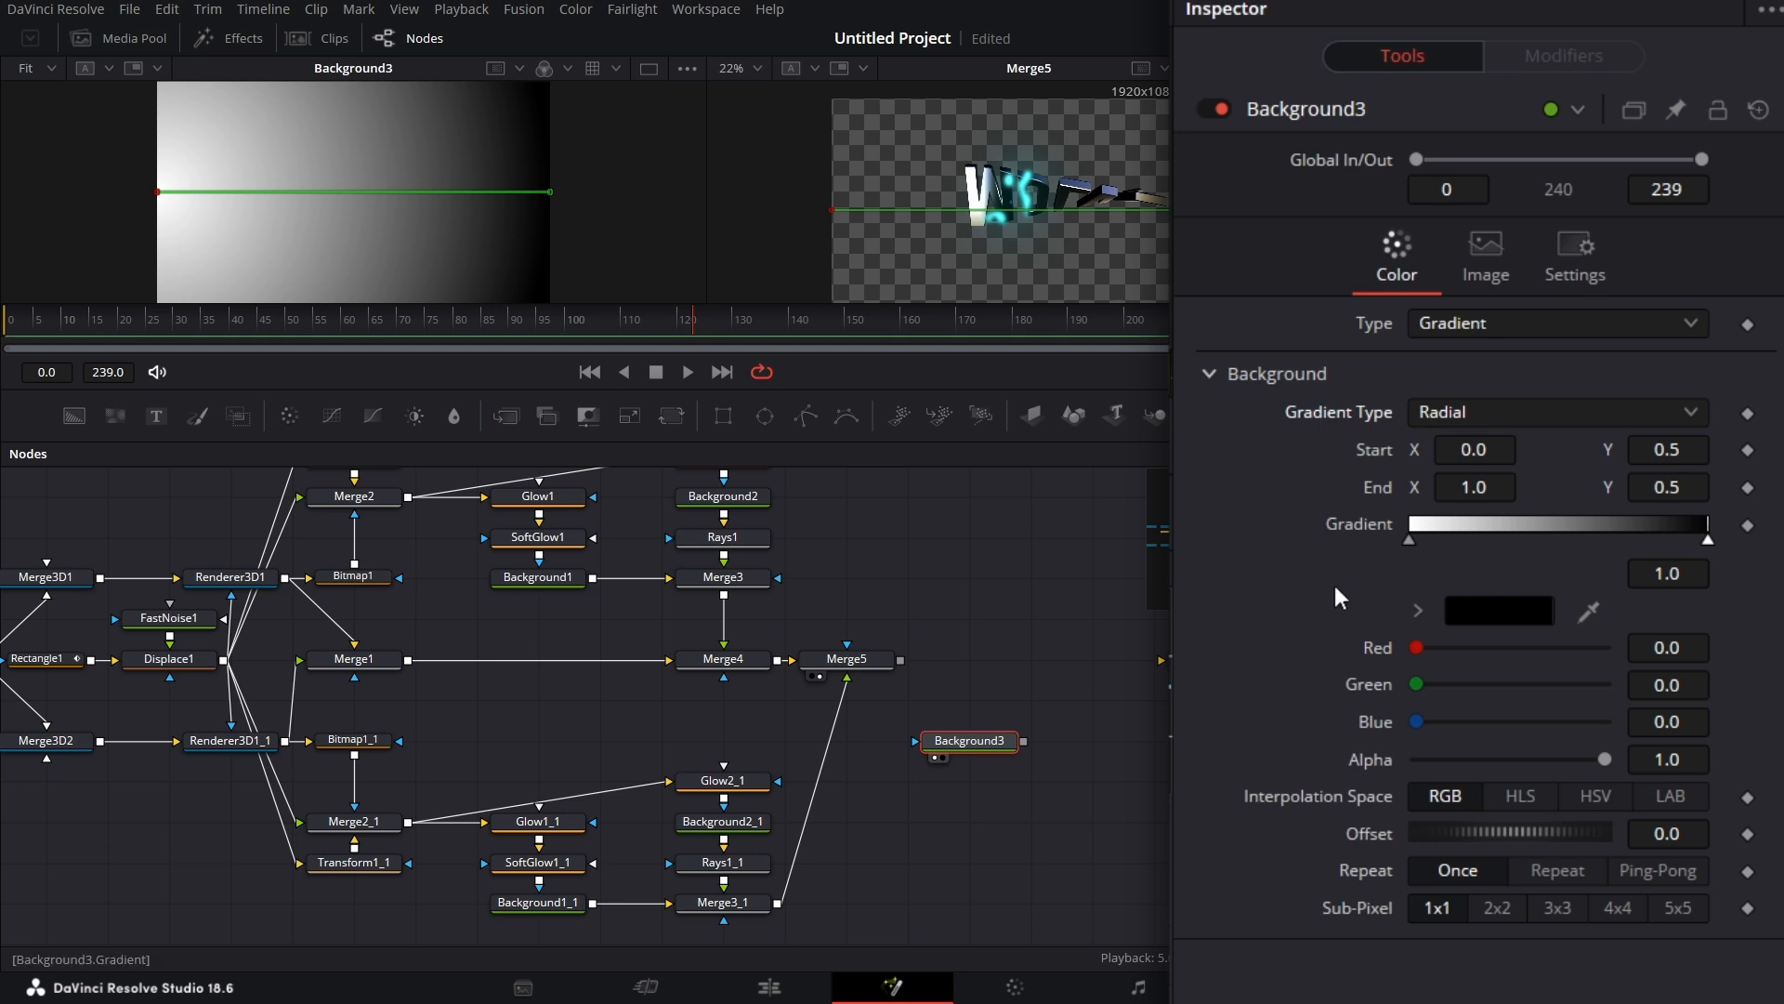
left_click(1489, 452)
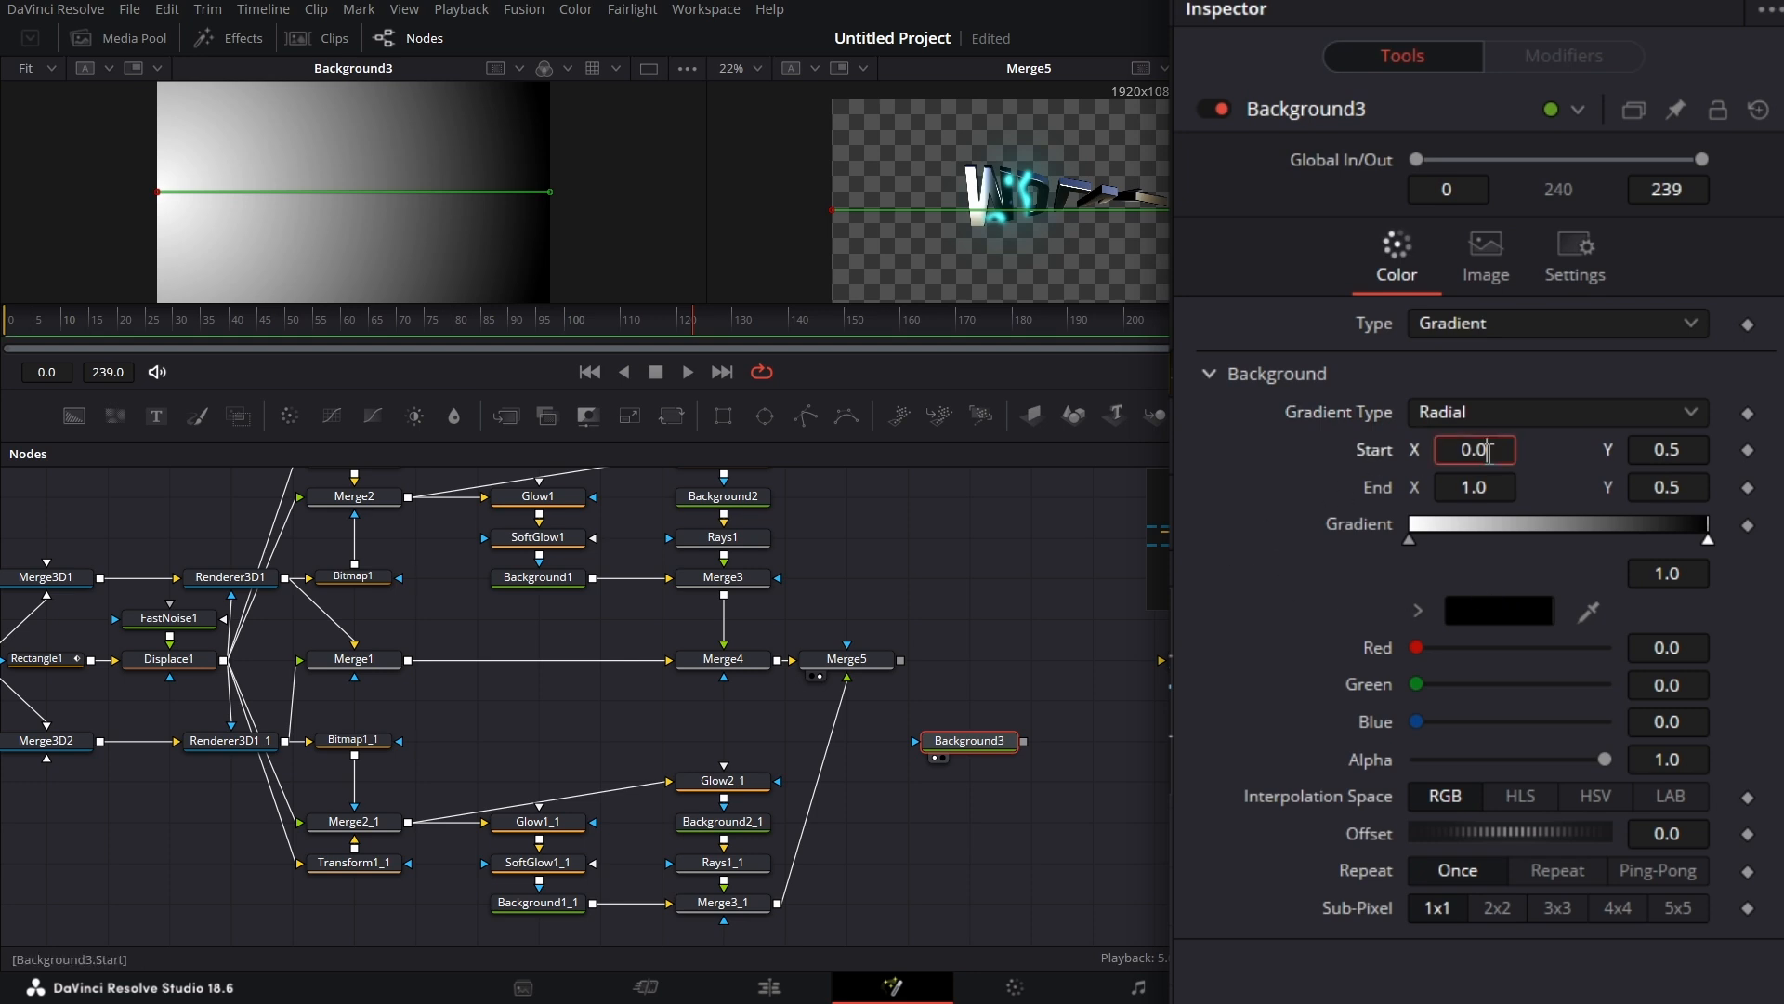
key("Tab")
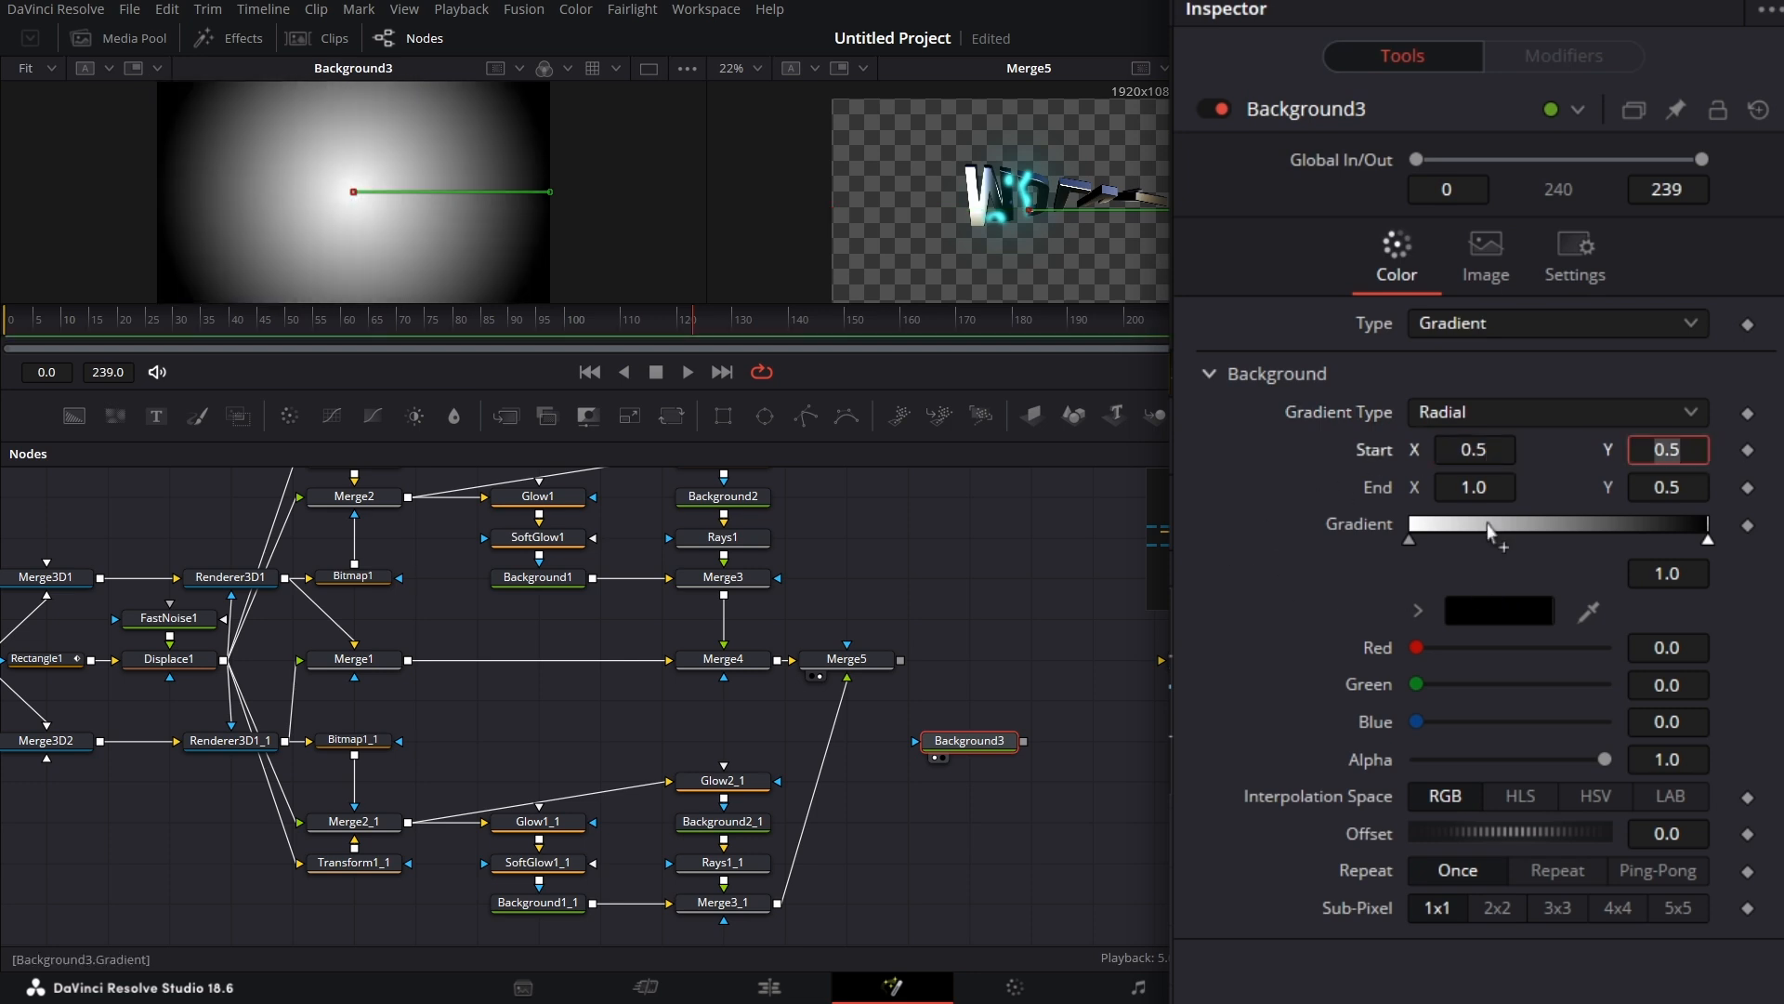
key("Return")
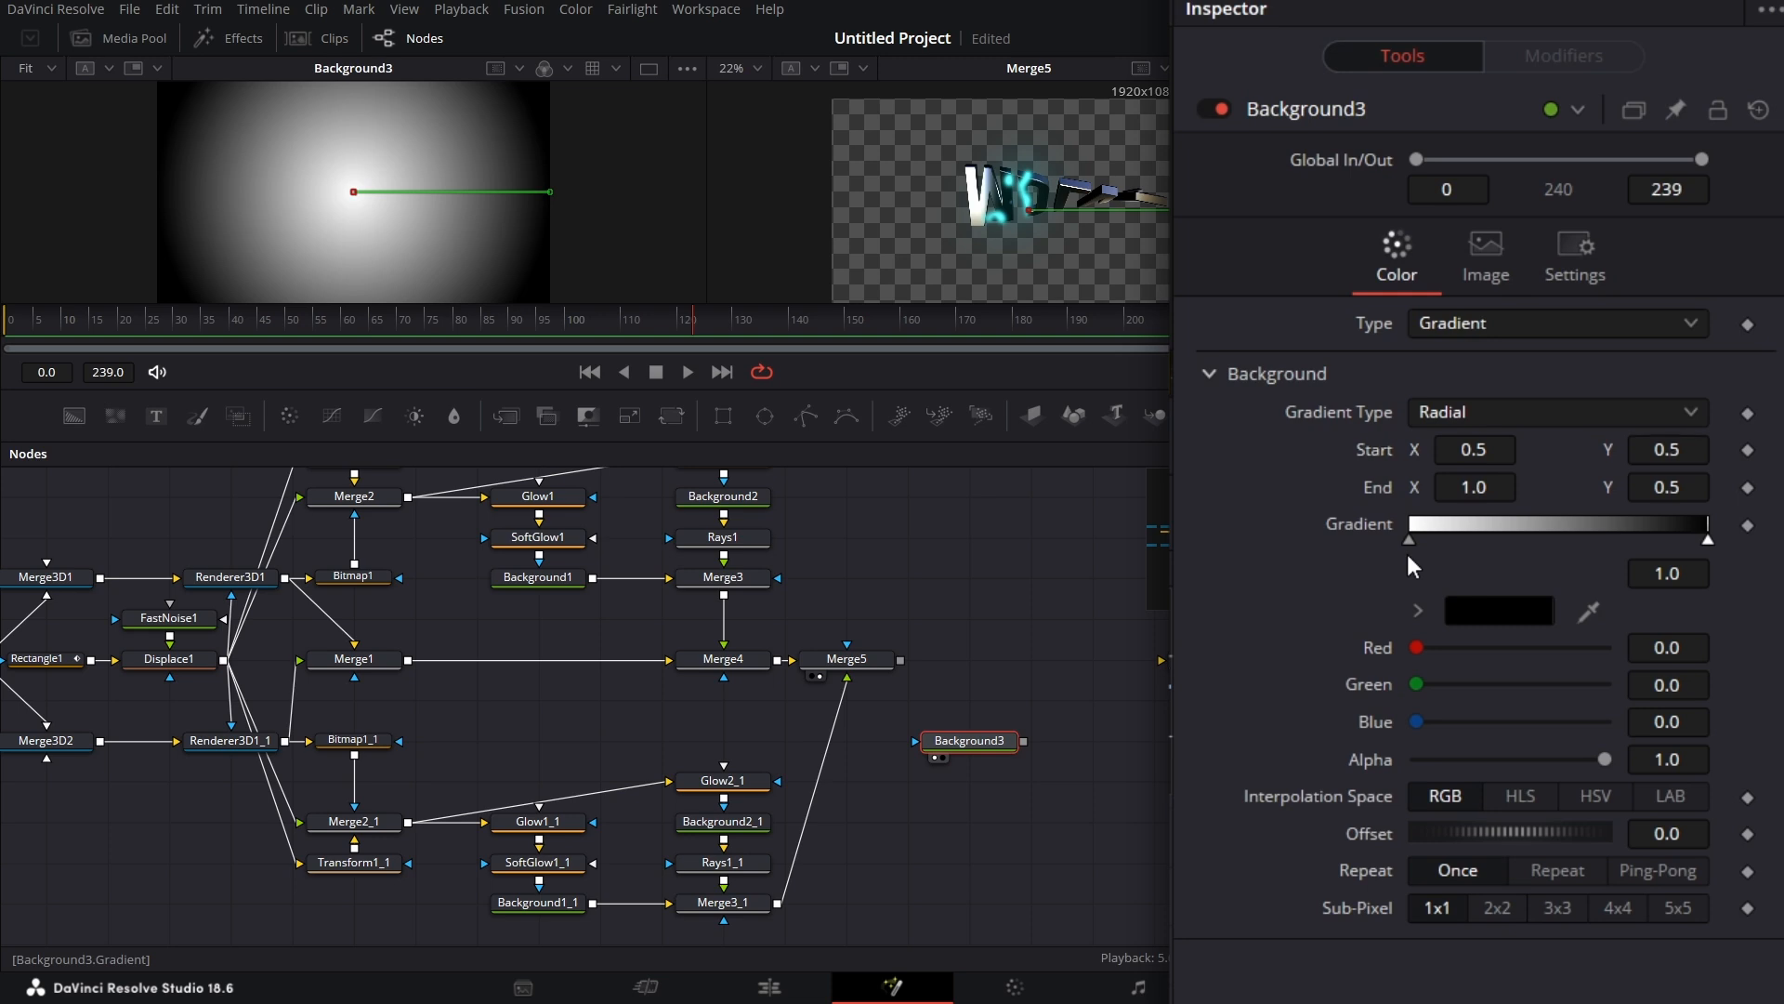
Darken the starting white stop of Background3's gradient to the grey #2b2b2b
left_click(1487, 619)
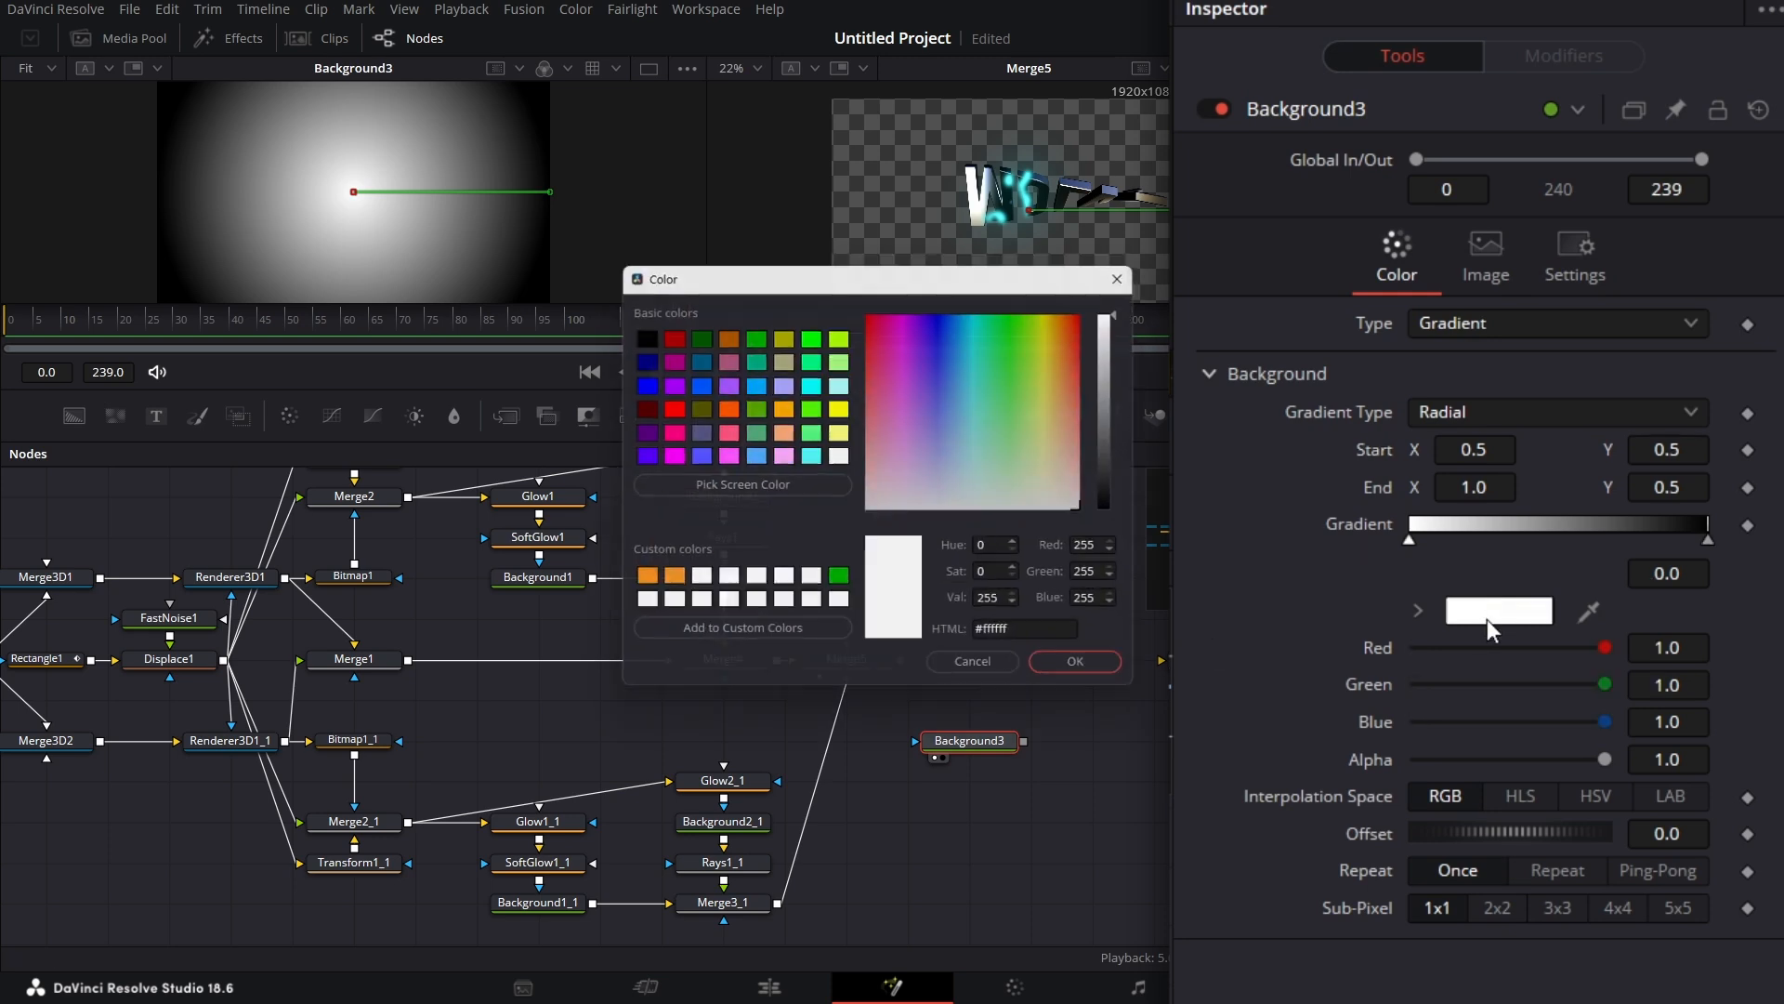
left_click(1119, 478)
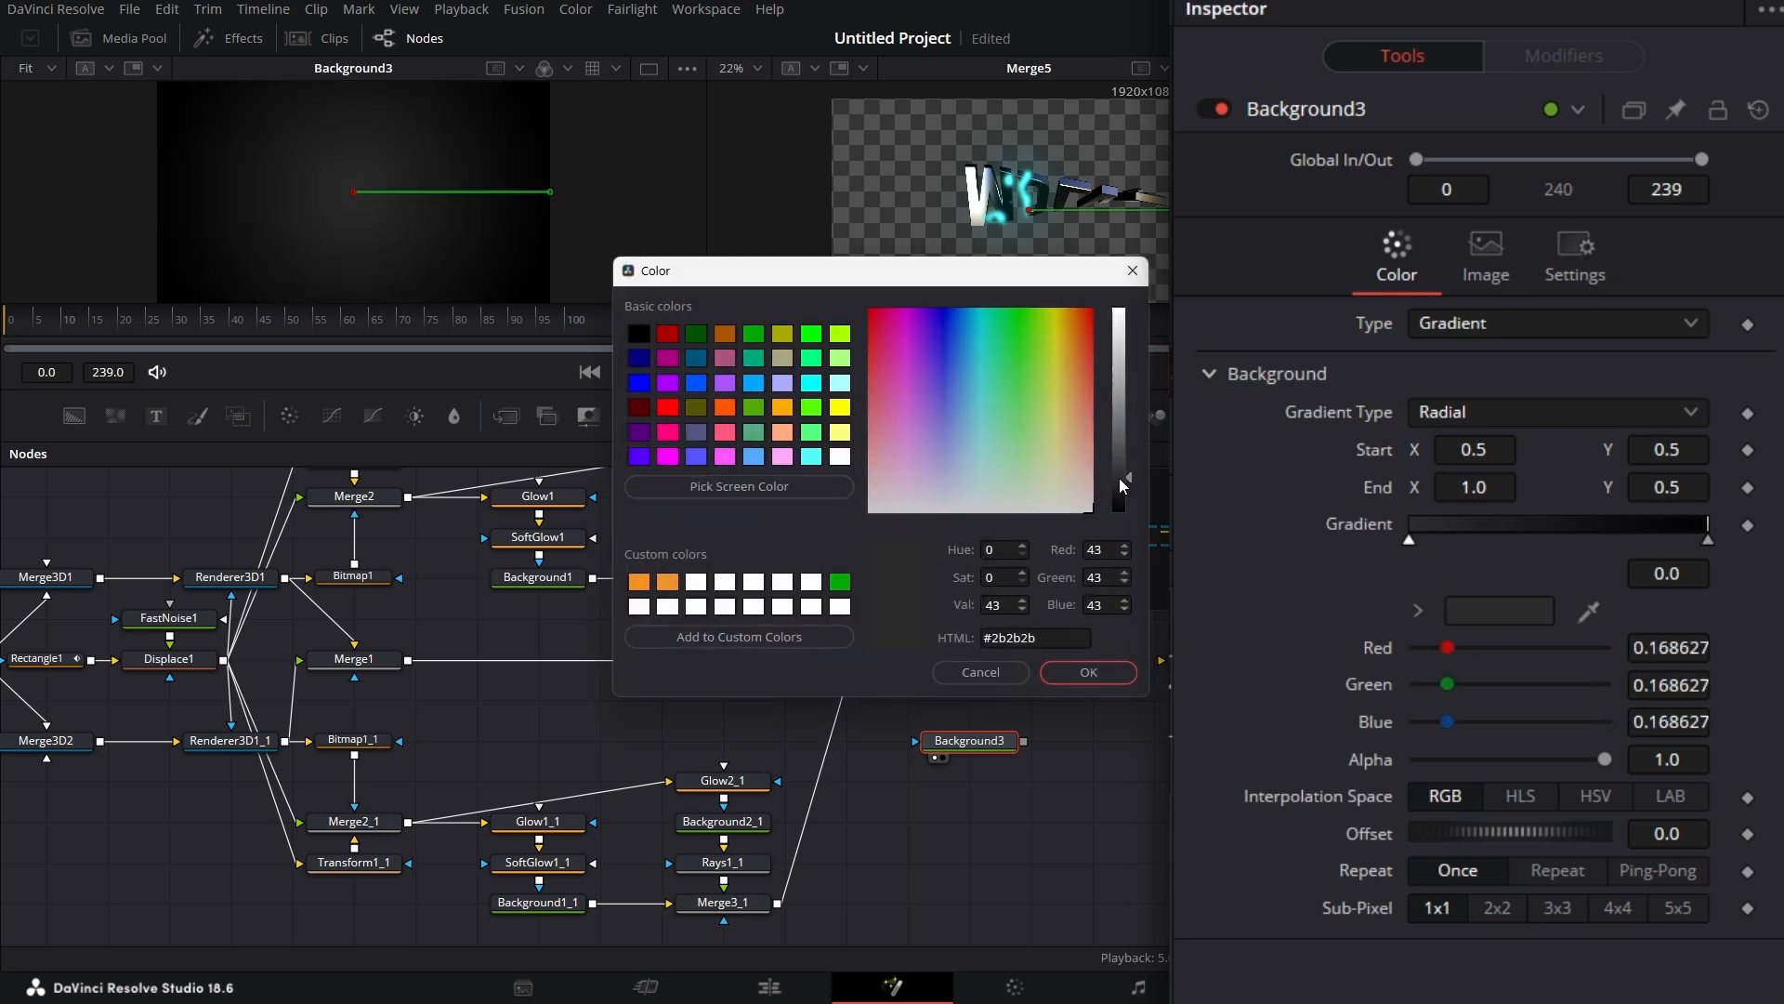
left_click(1089, 677)
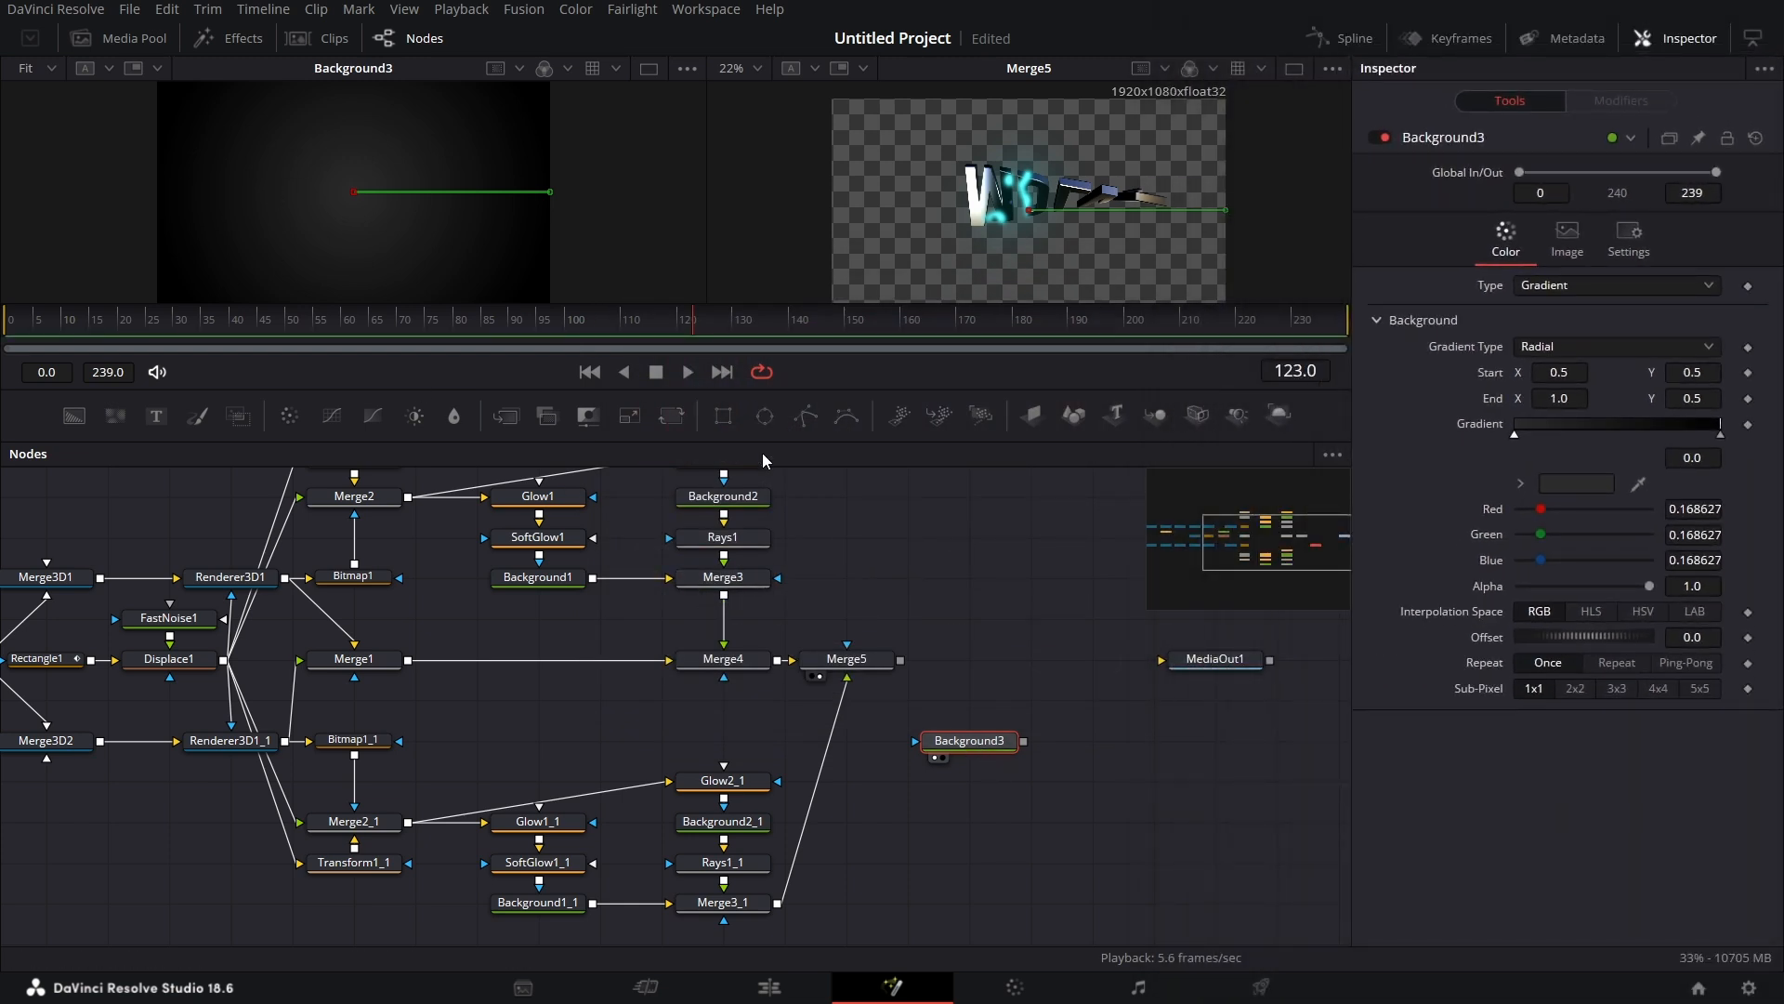
Enlarge the viewer area and examine the Background3 gradient up close
left_click_drag(760, 441, 801, 730)
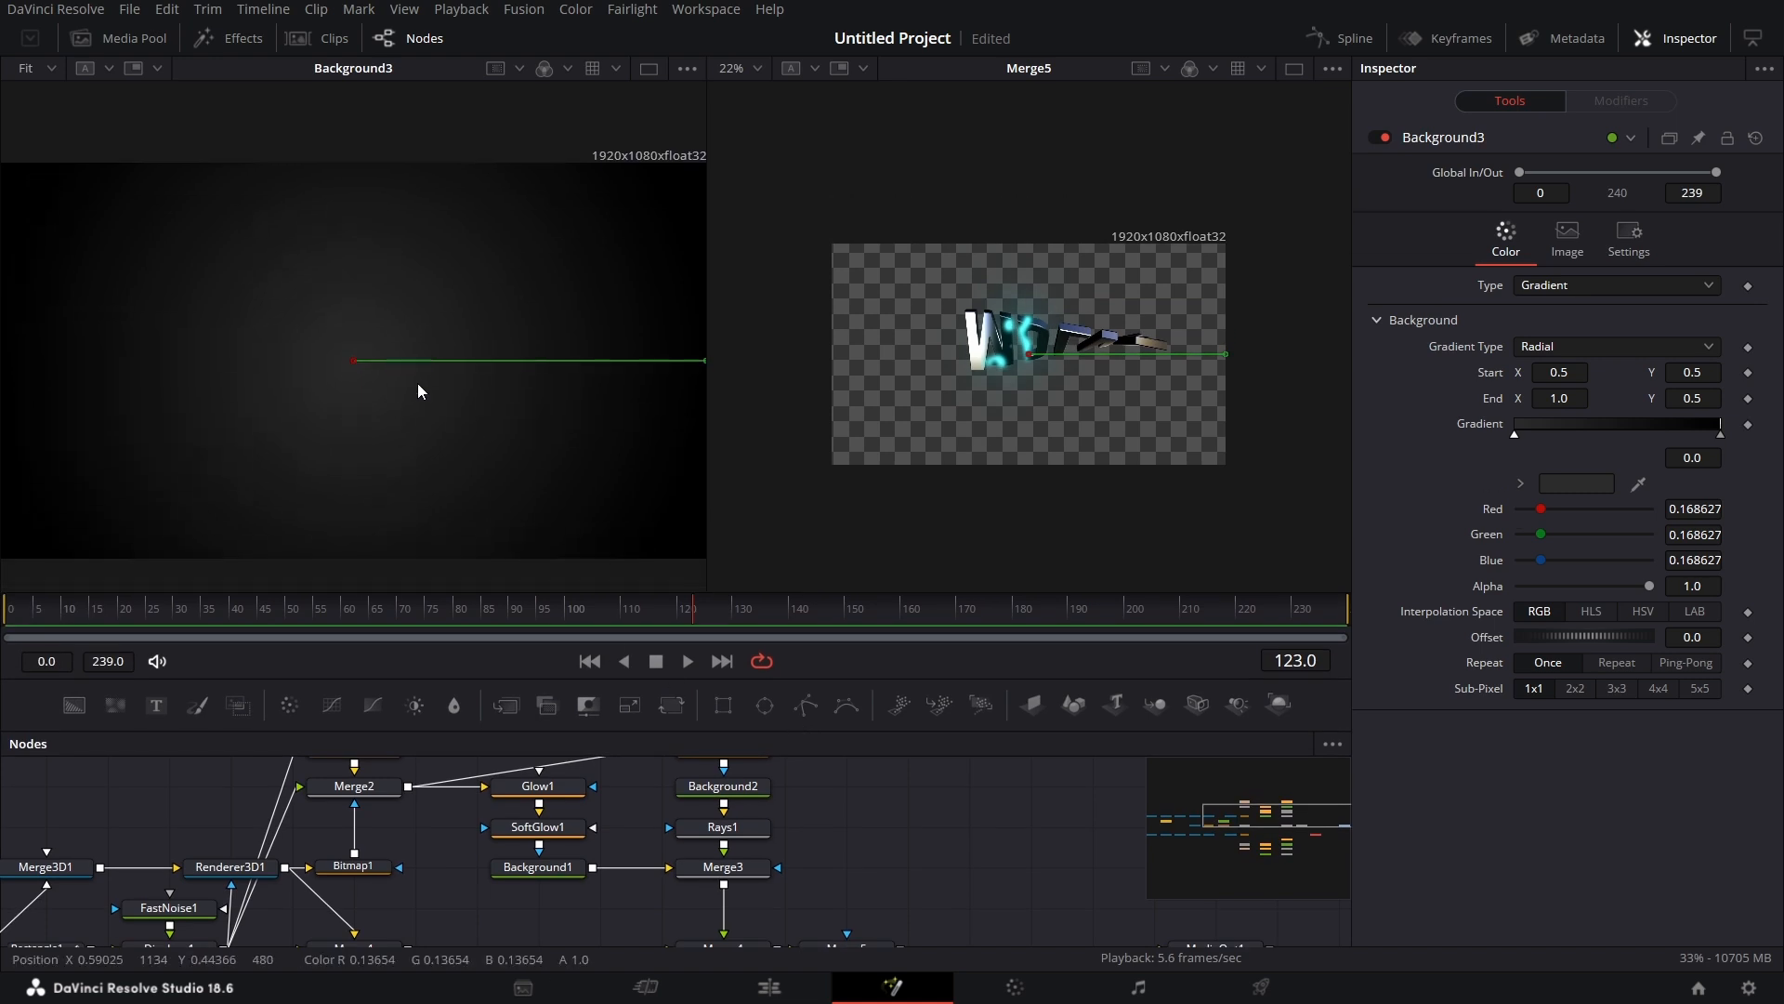
scroll(417, 383, "up", 5)
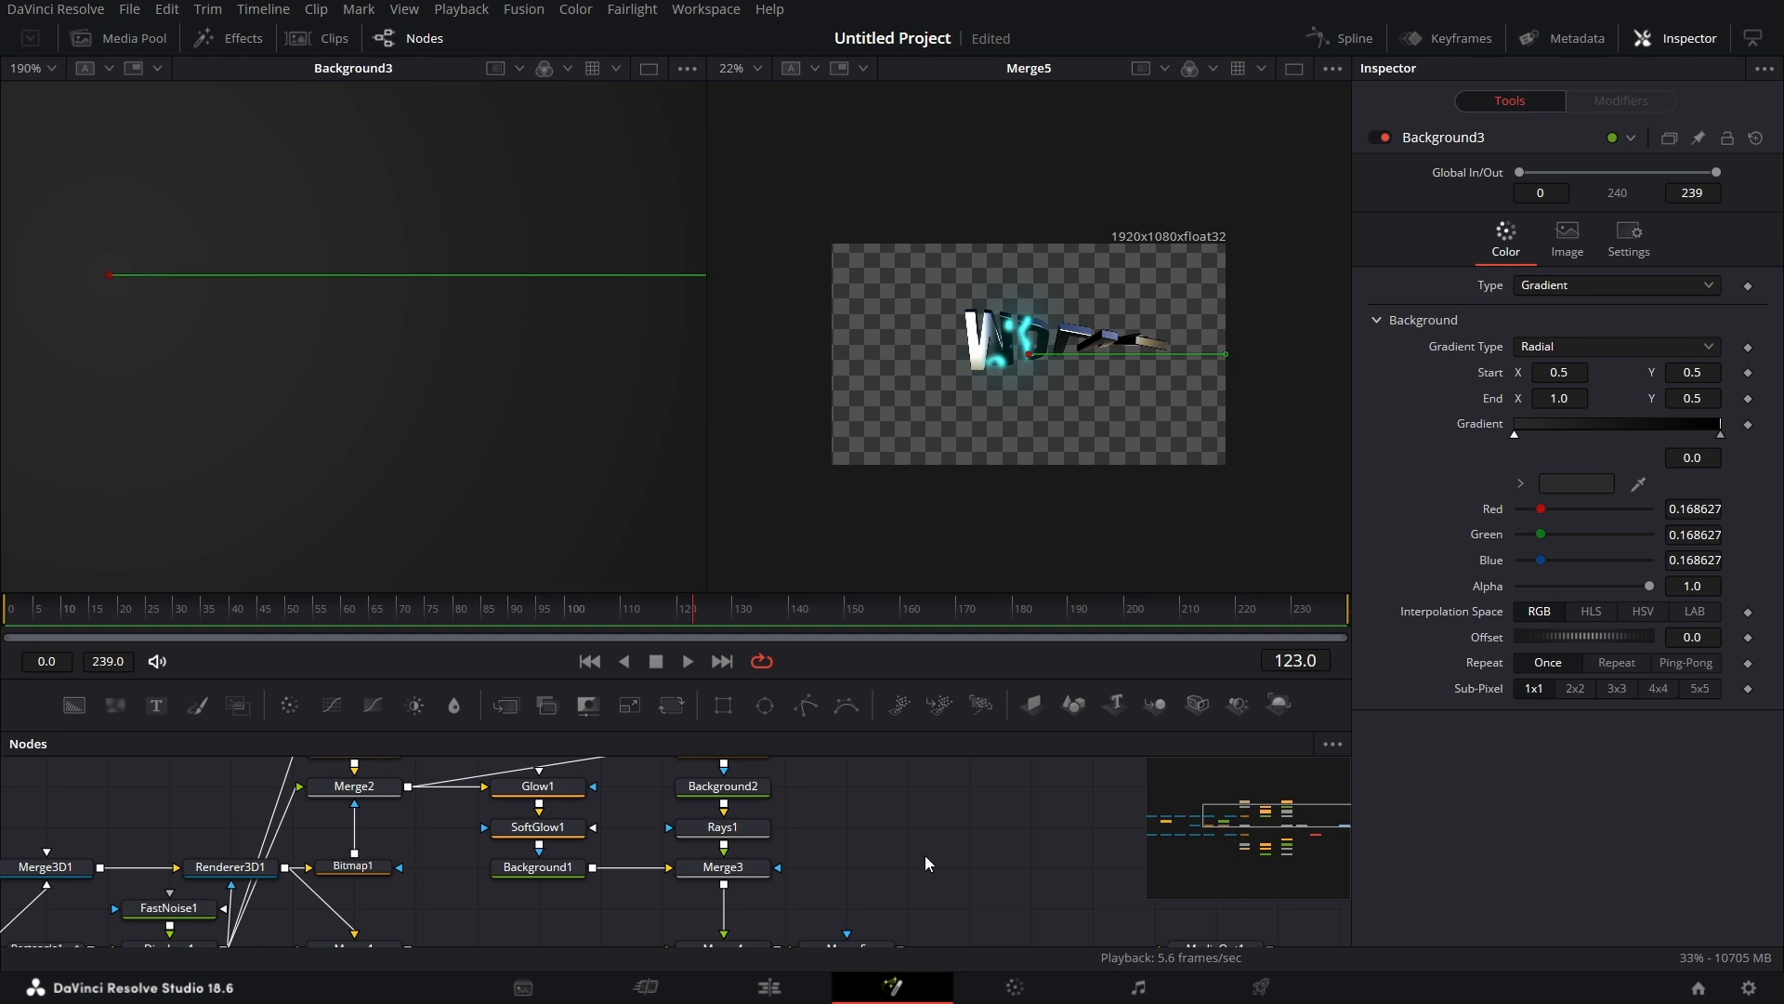
scroll(925, 862, "down", 5)
scroll(1045, 853, "up", 1)
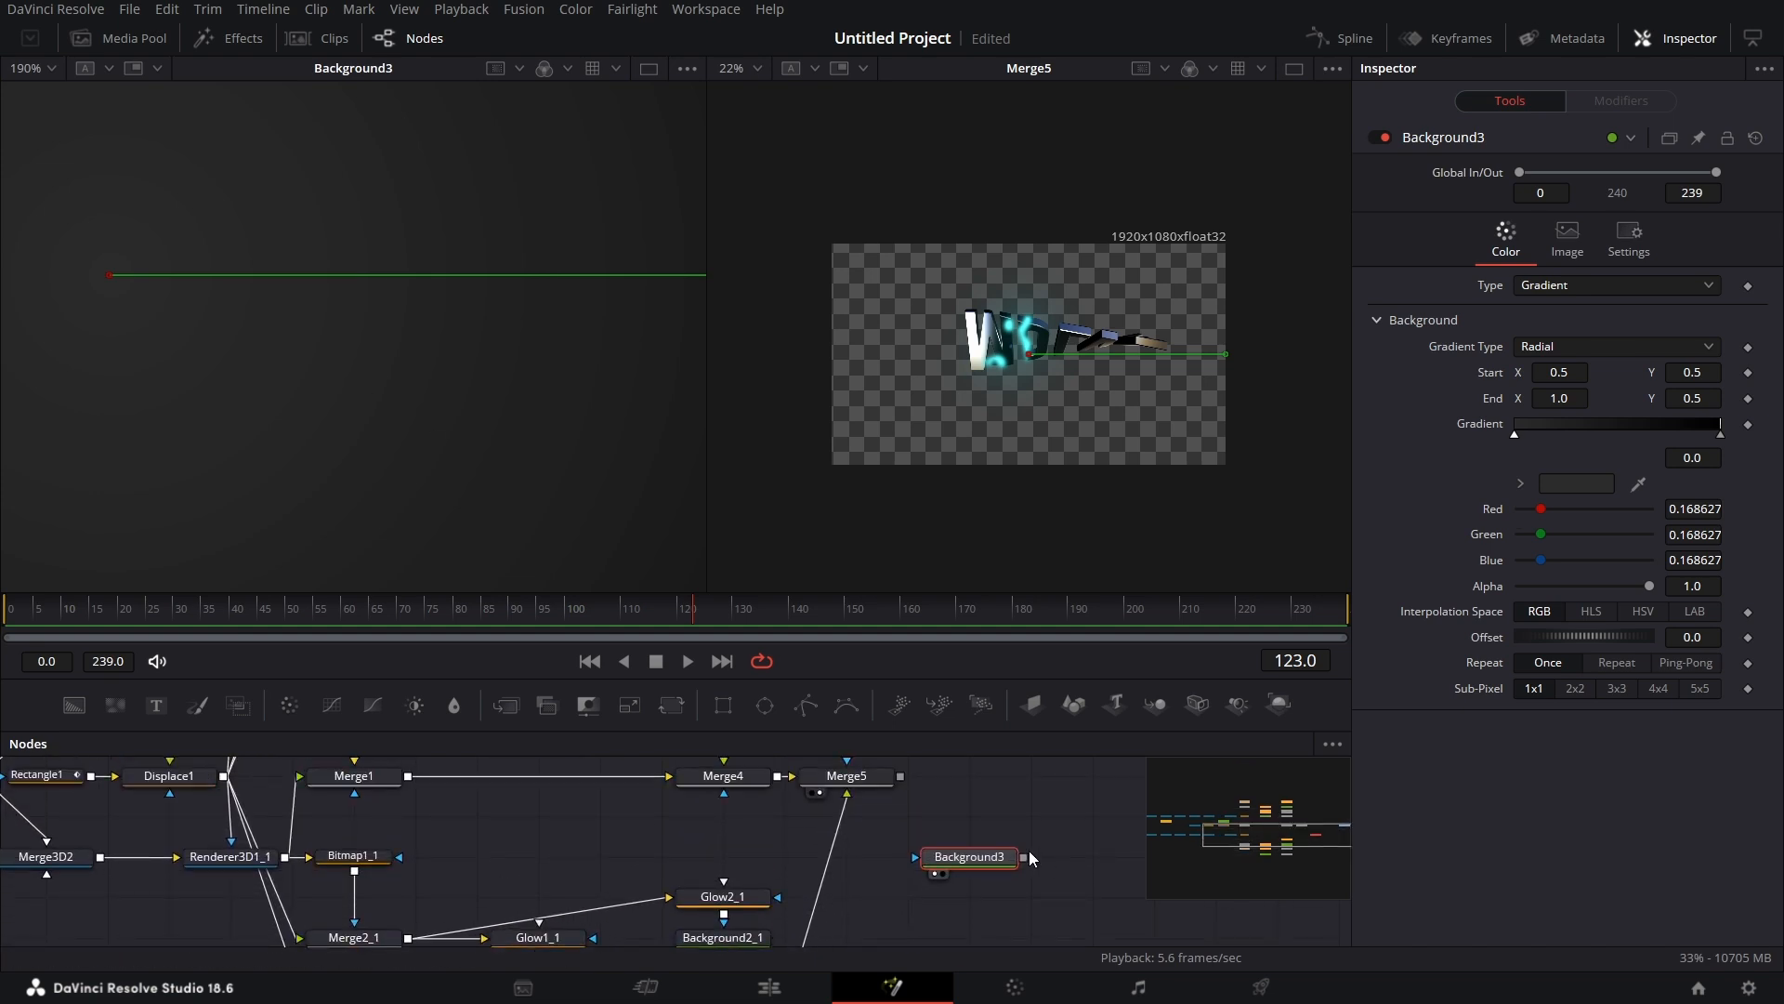
Add a Grain node in the empty space beside Merge5, above Background3
left_click(973, 797)
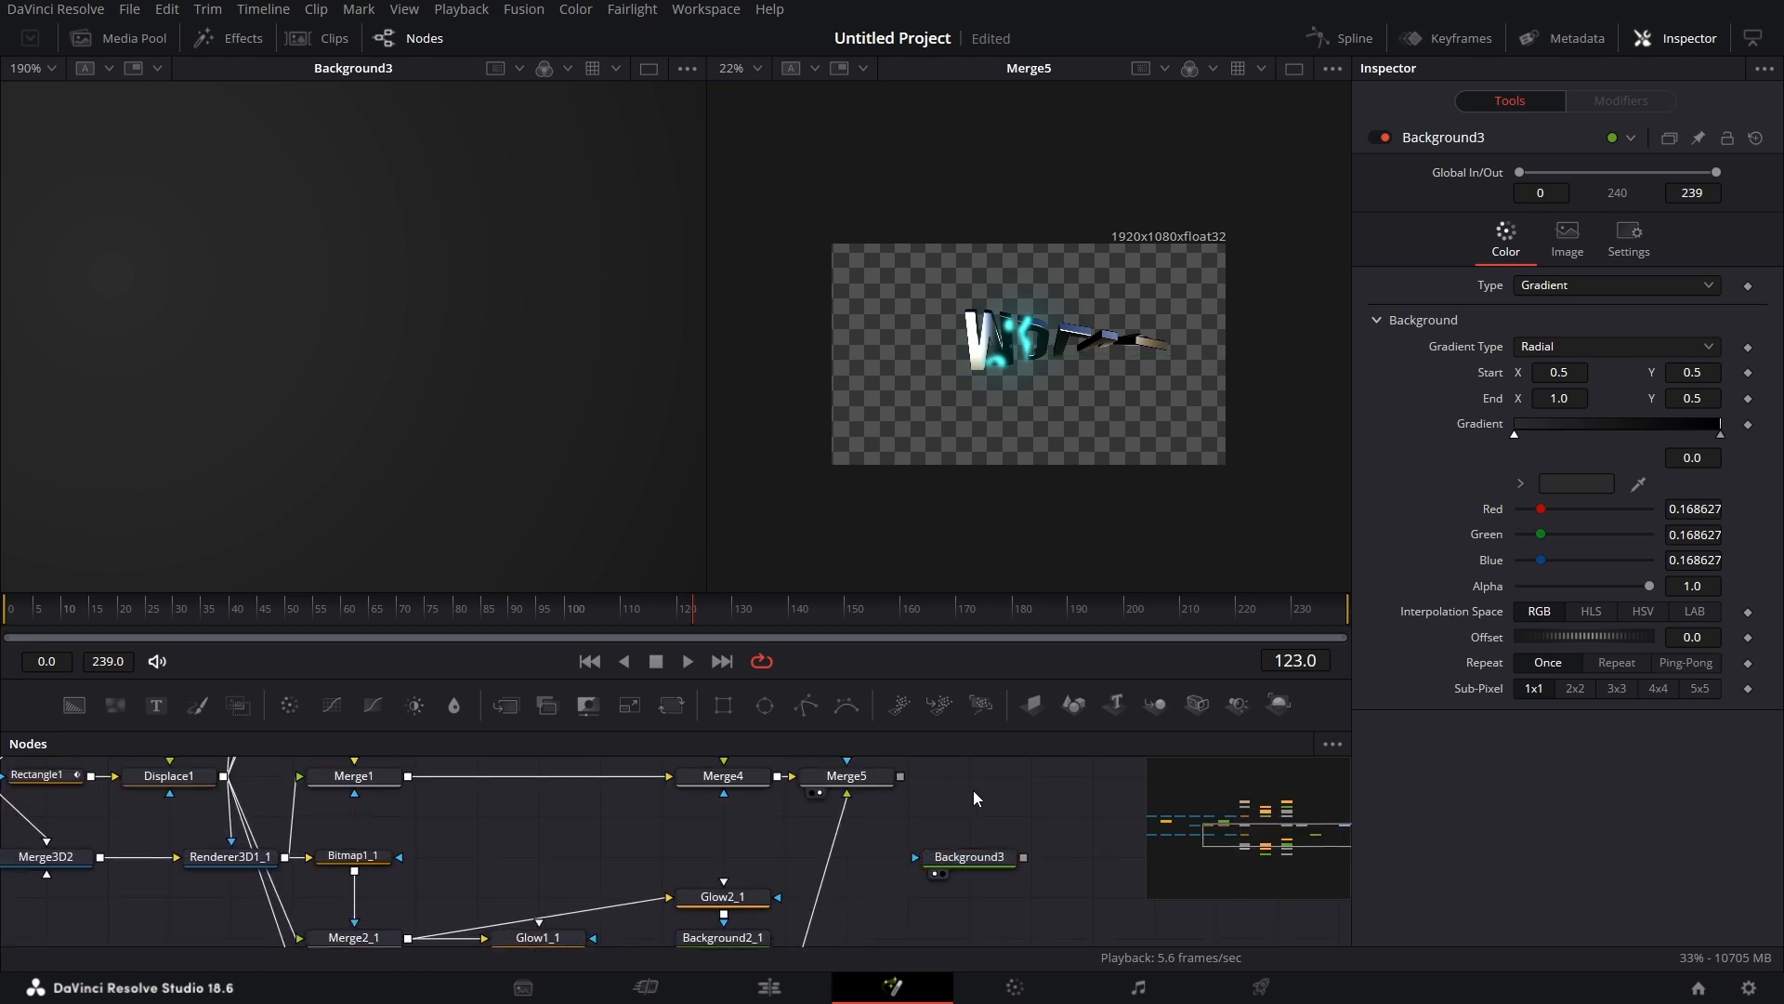
key("shift+space")
type("Directional Light")
key("ctrl+a")
type("GRAIN")
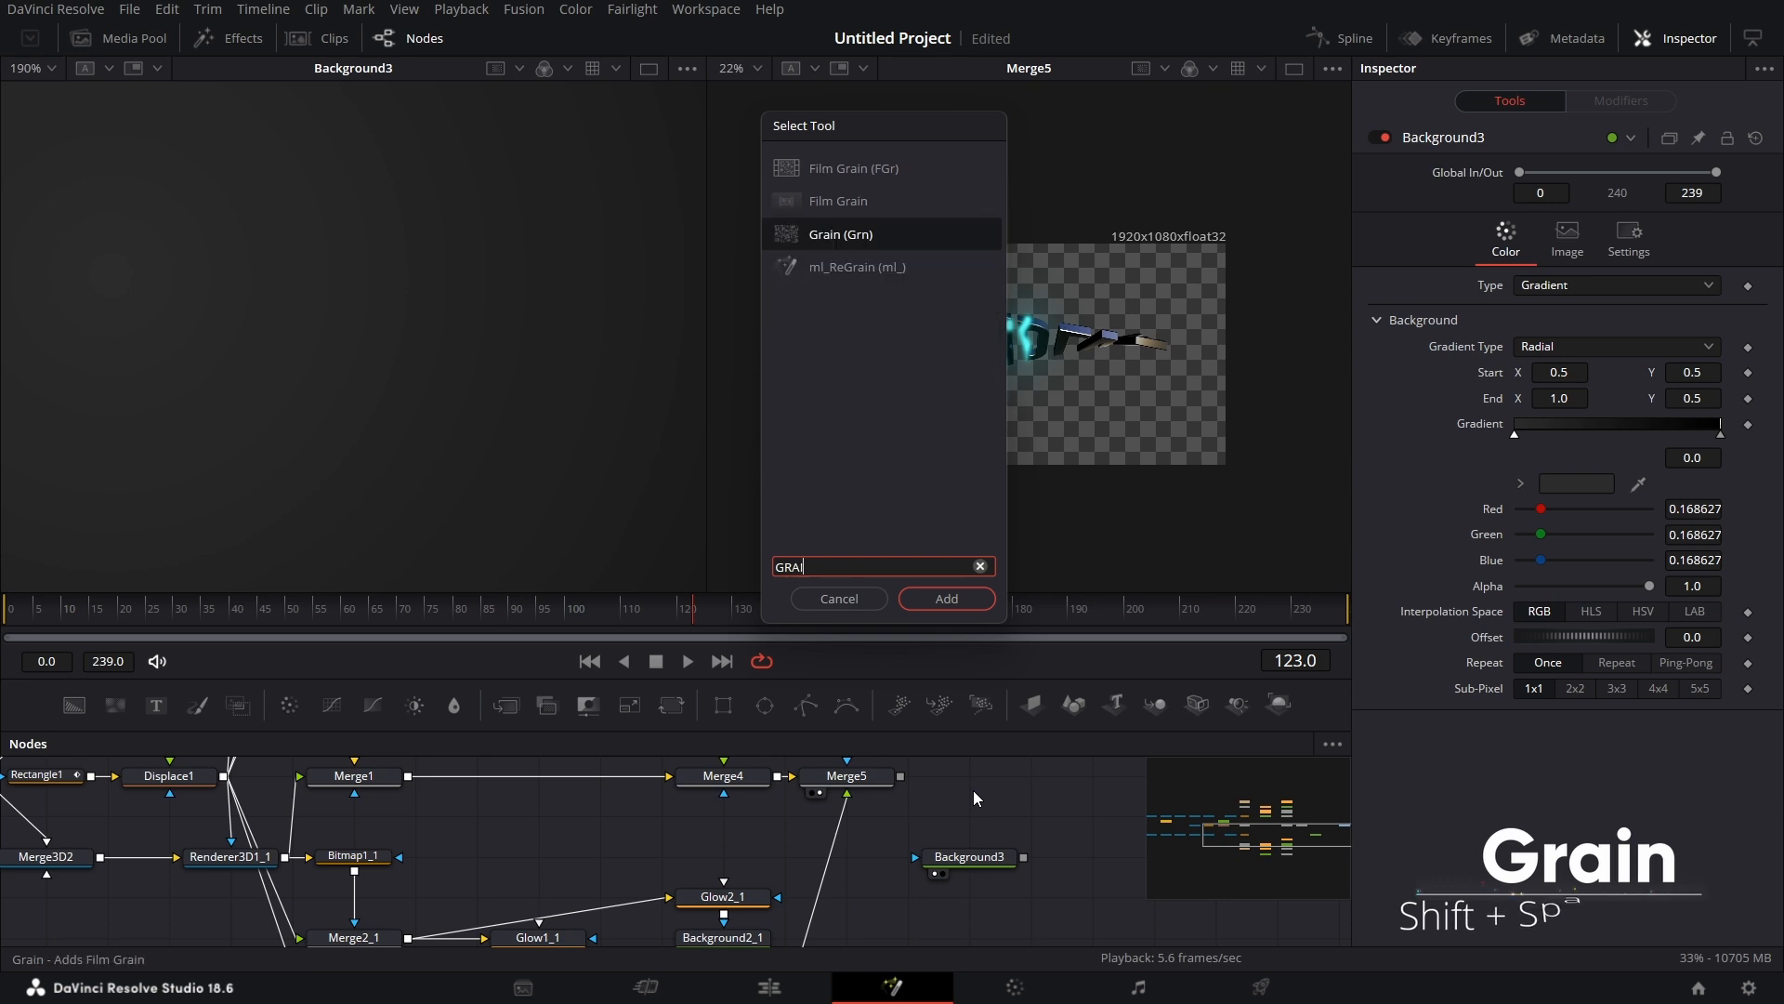
left_click(955, 598)
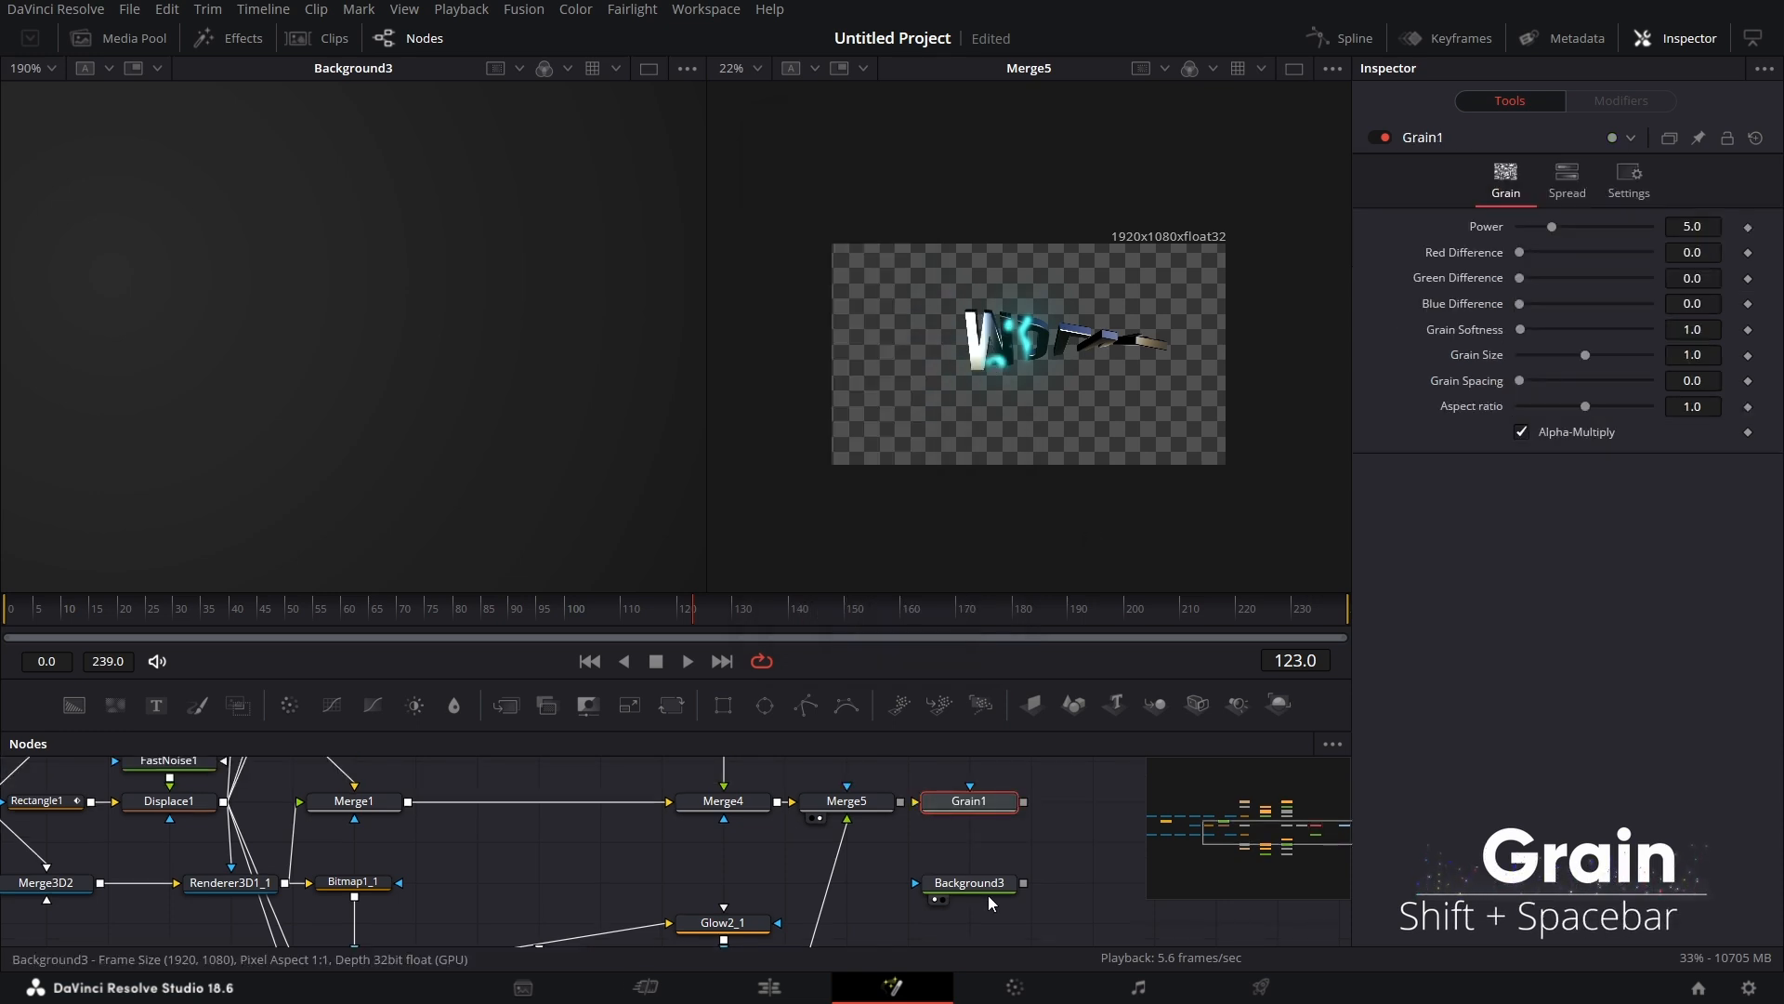
Feed Background3 into Grain1 and set the grain's softness to 100 and its size to 1.5
left_click_drag(1023, 883, 983, 847)
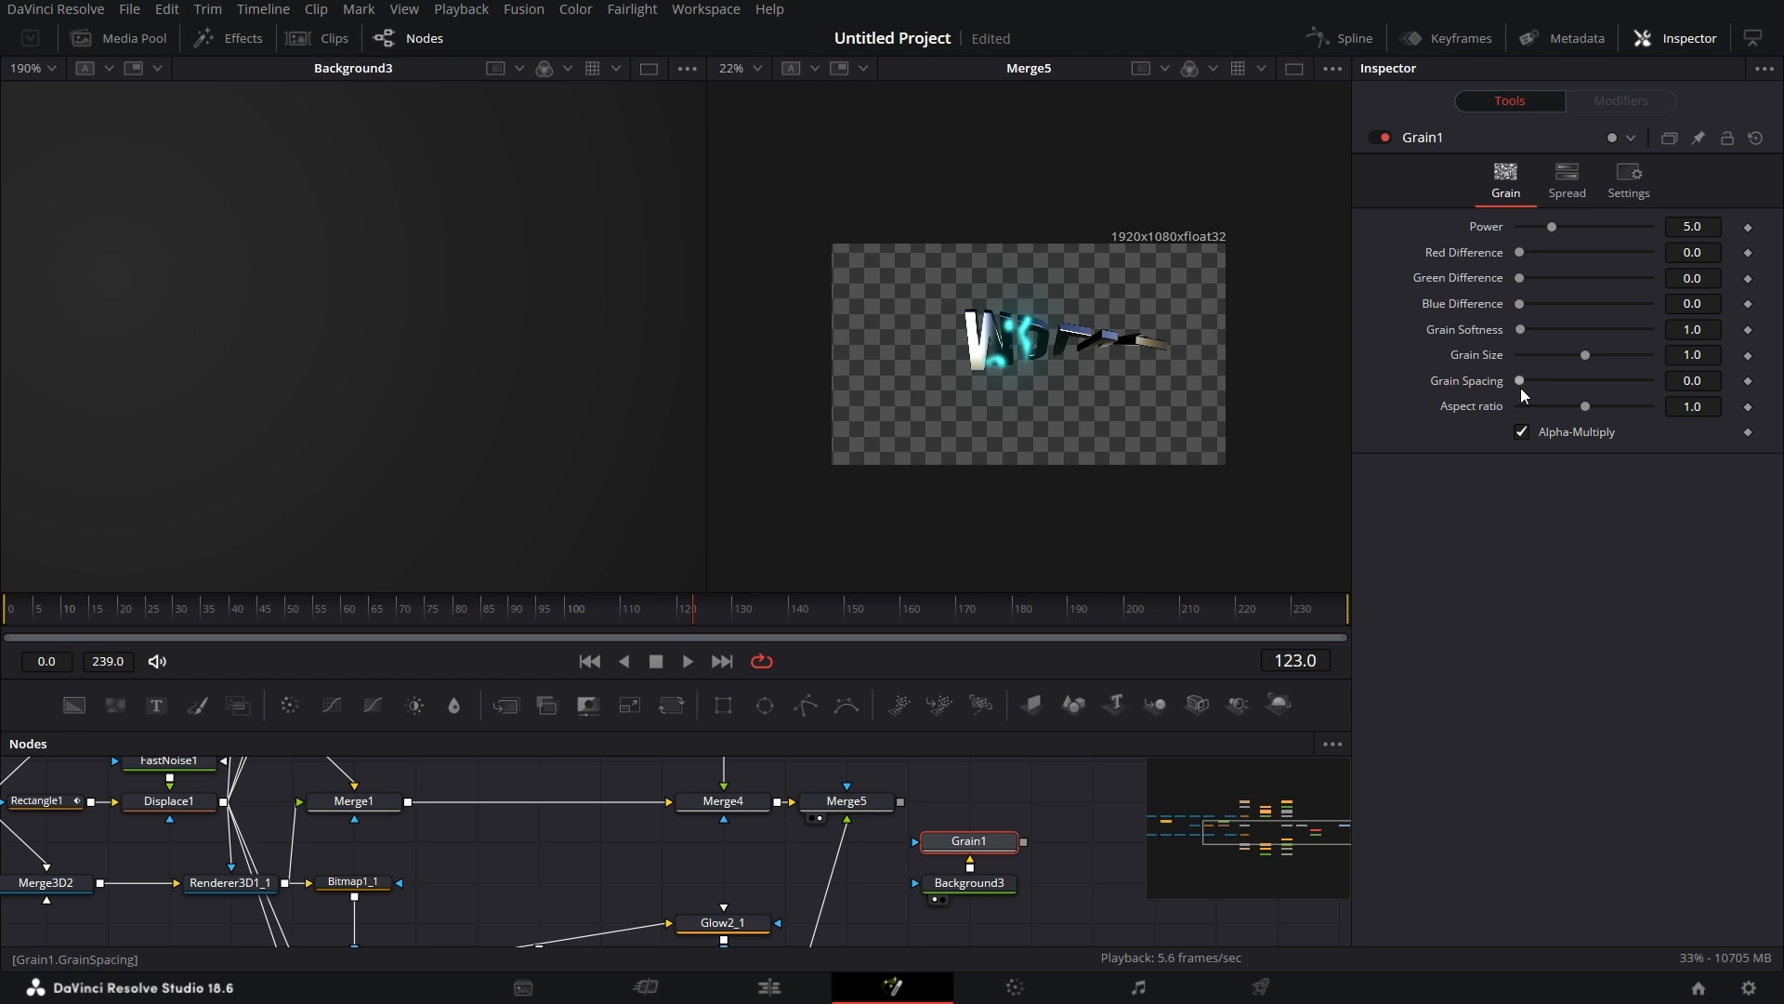
left_click_drag(1522, 336, 1721, 335)
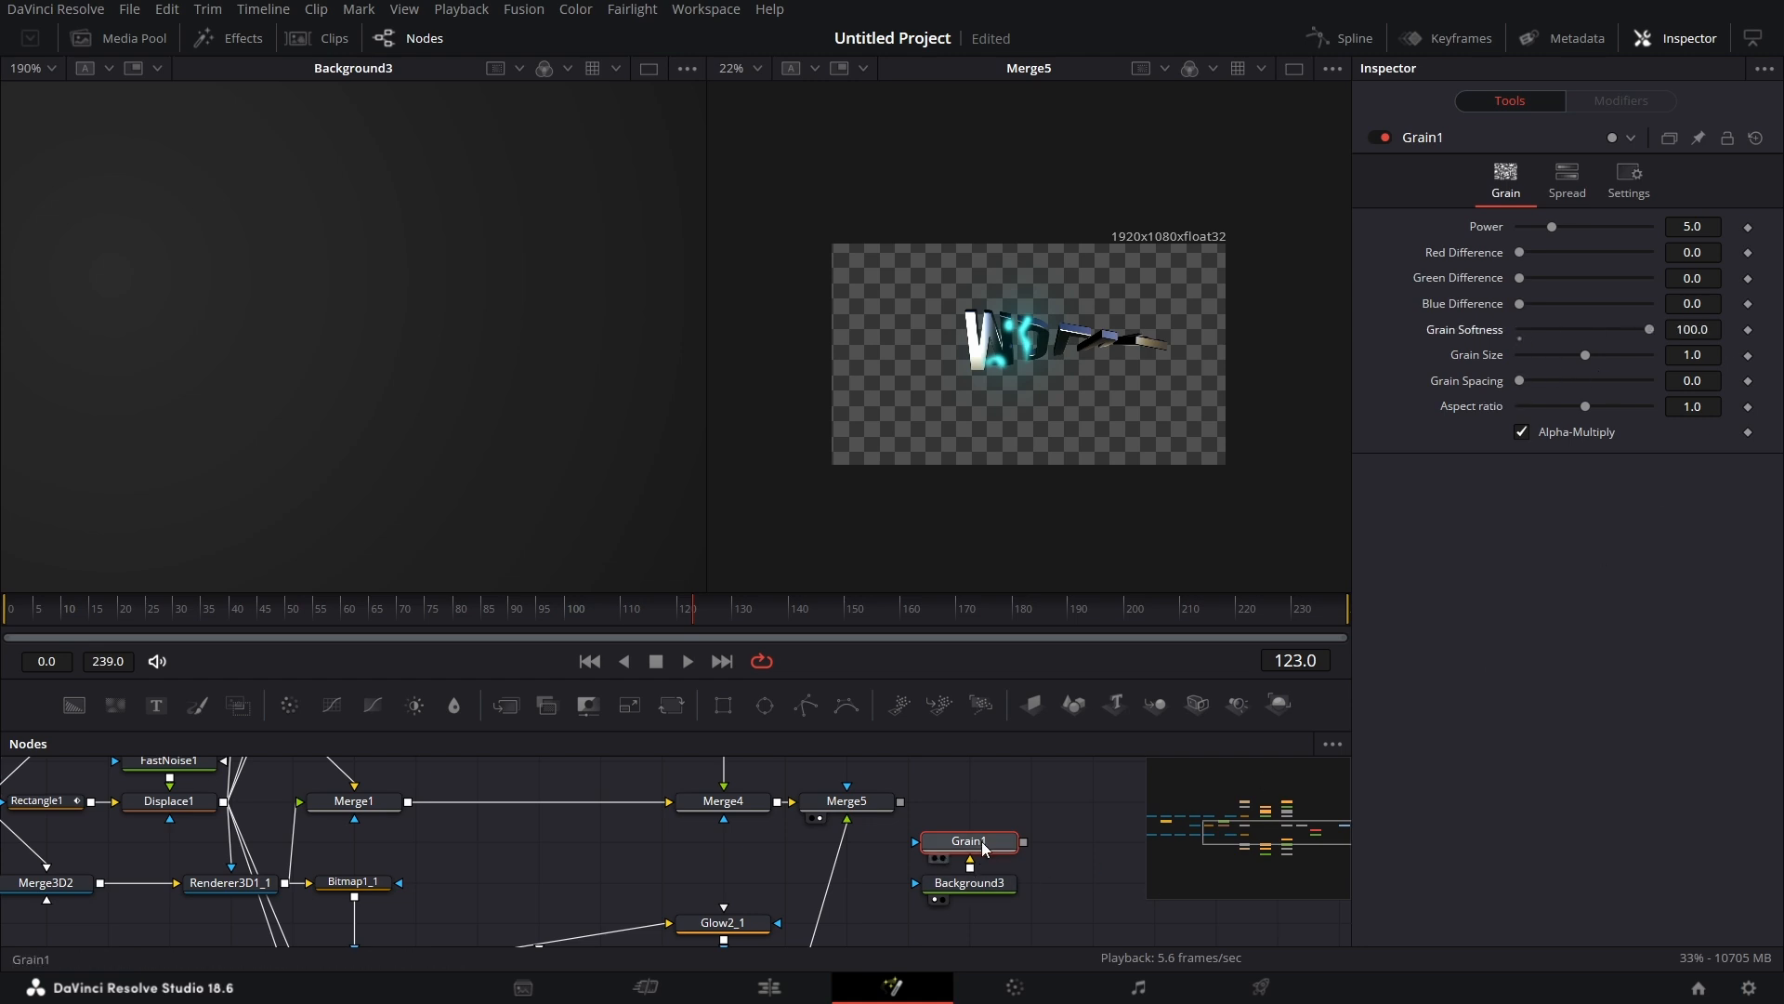
key("1")
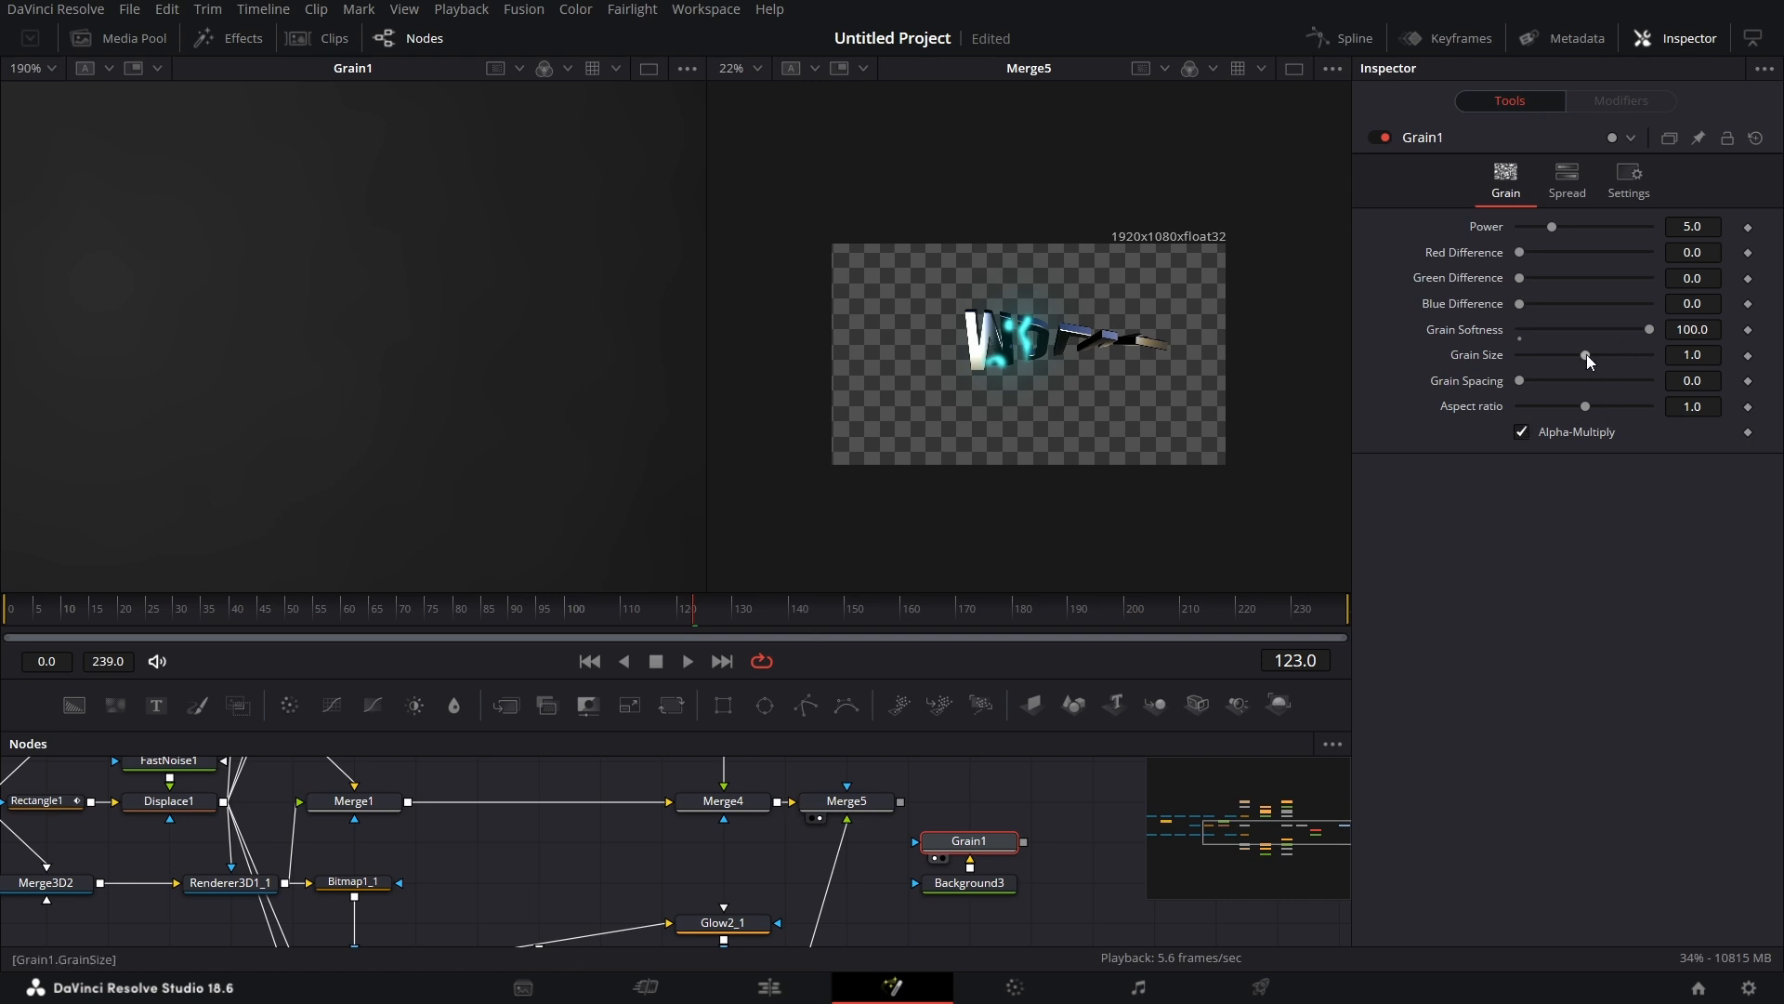
left_click_drag(1586, 355, 1592, 356)
key("Tab")
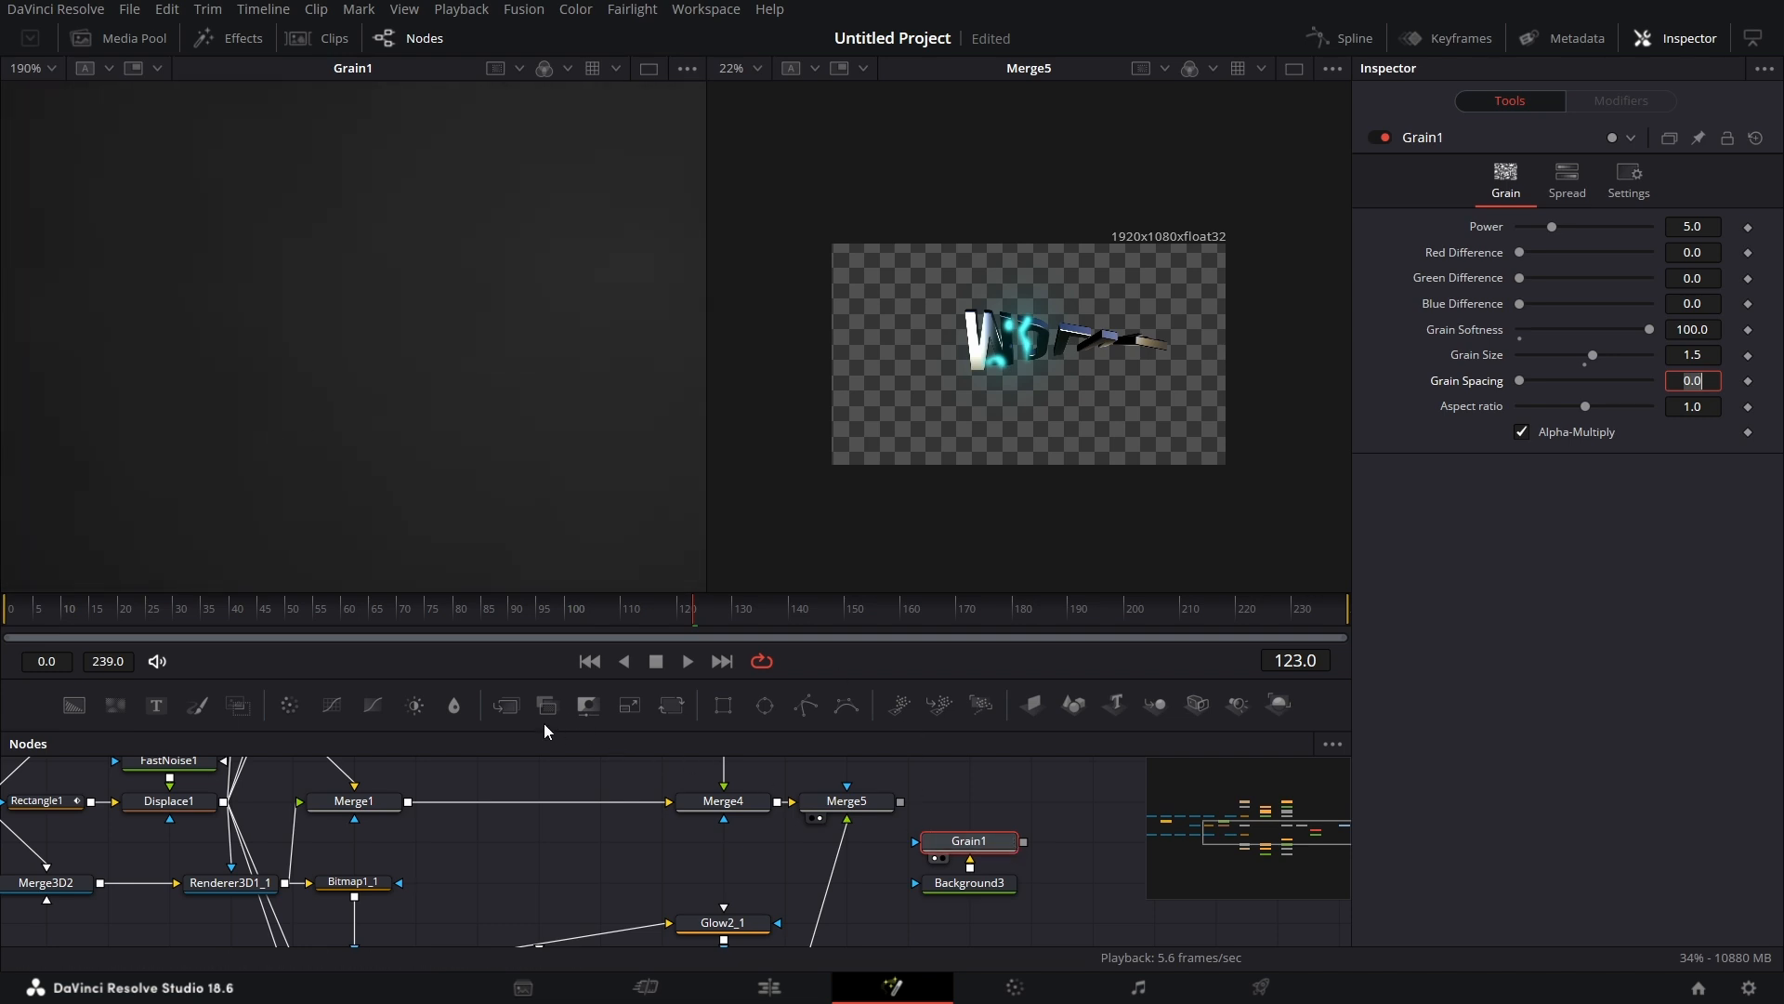
Add a Merge node compositing Merge5 over Grain1, and connect its output to MediaOut1
left_click_drag(498, 704, 926, 810)
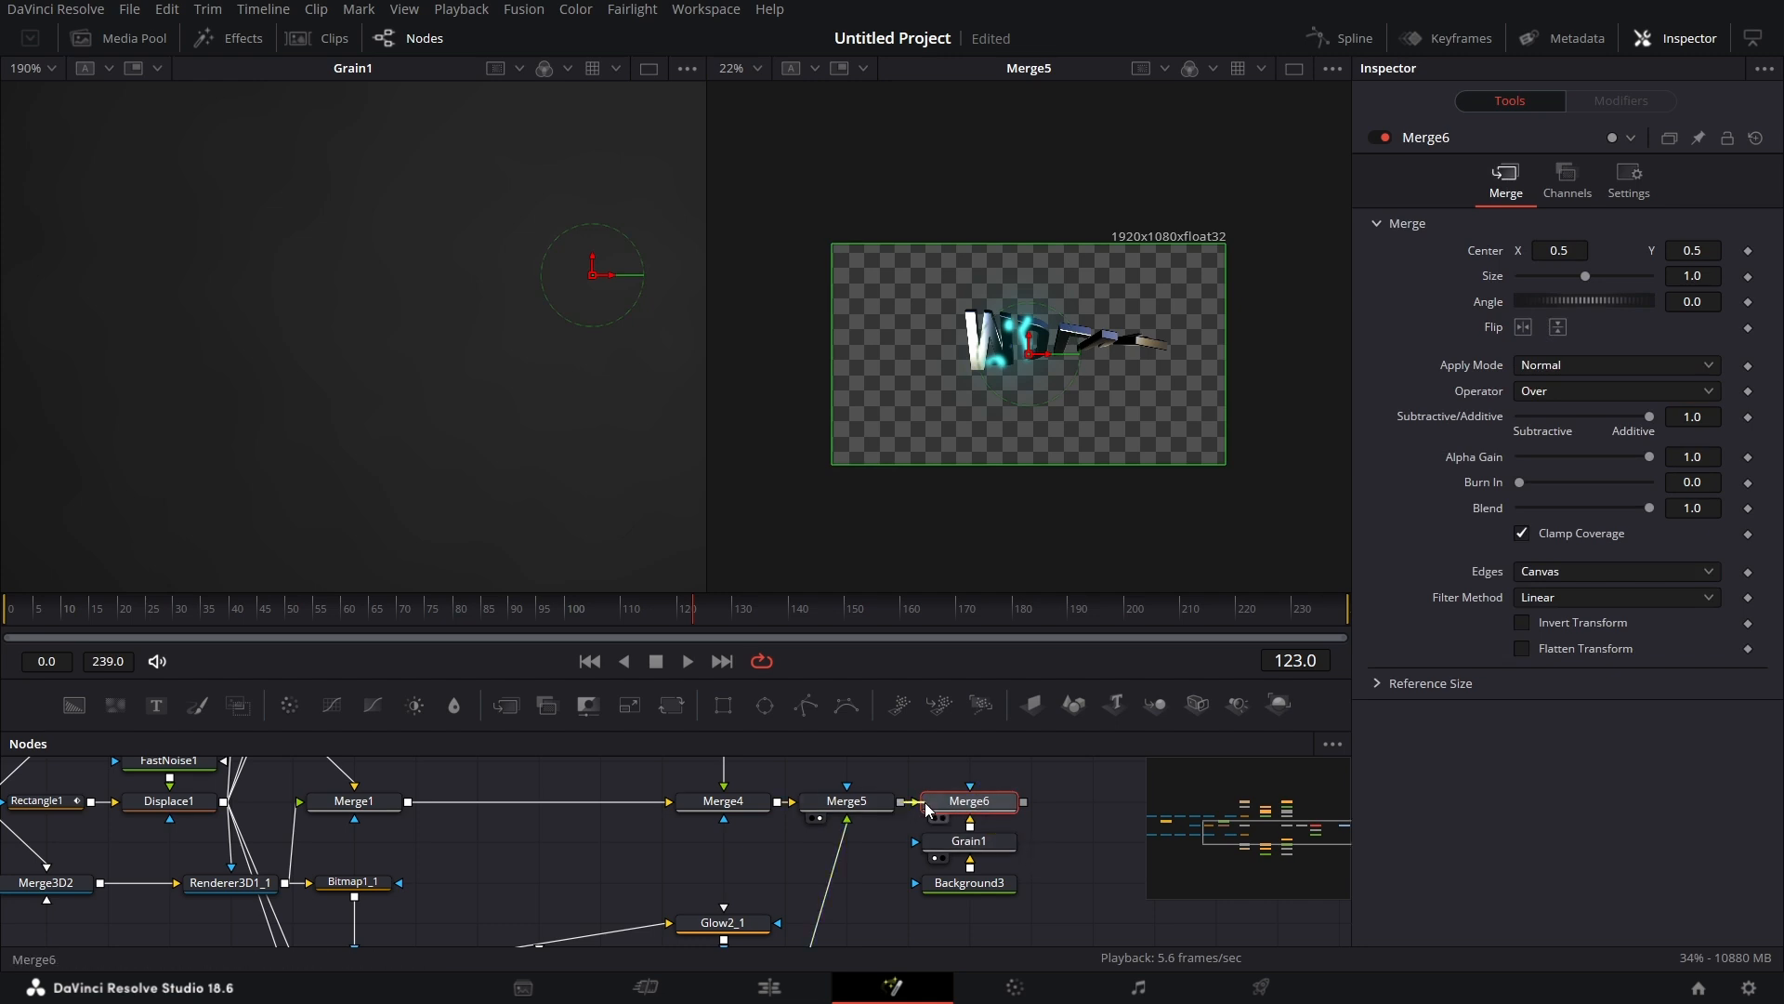
scroll(976, 809, "right", 4)
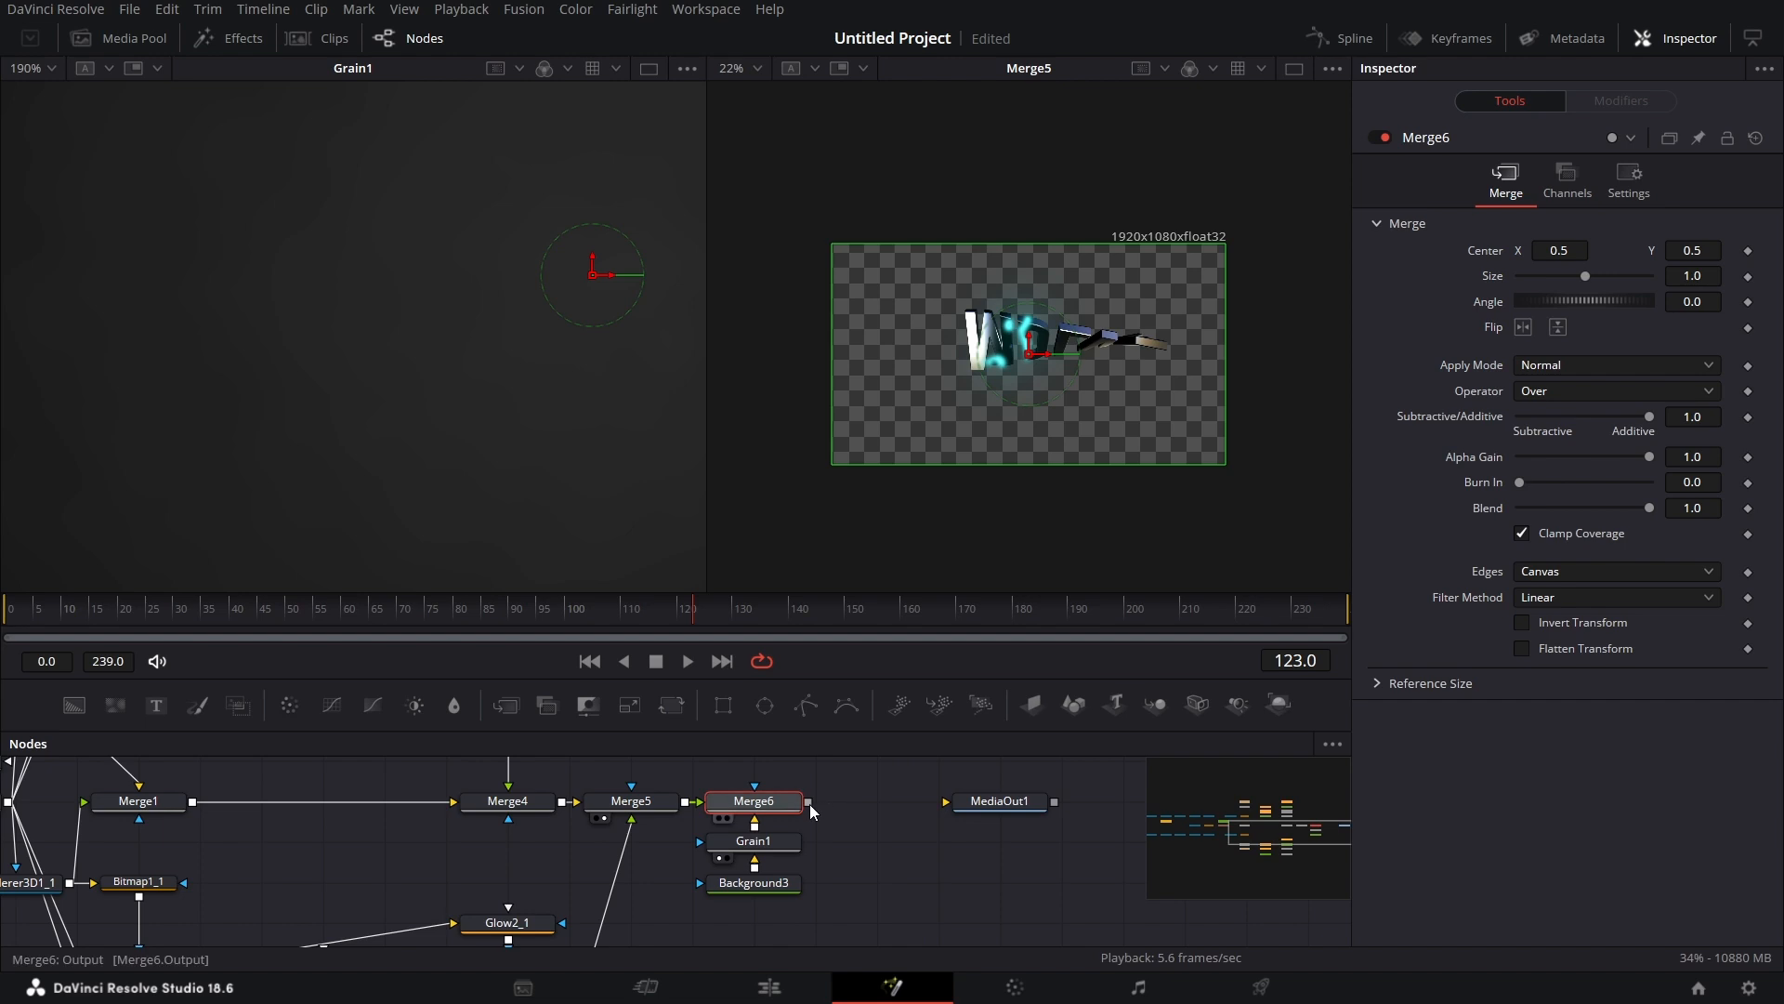
left_click_drag(809, 808, 945, 801)
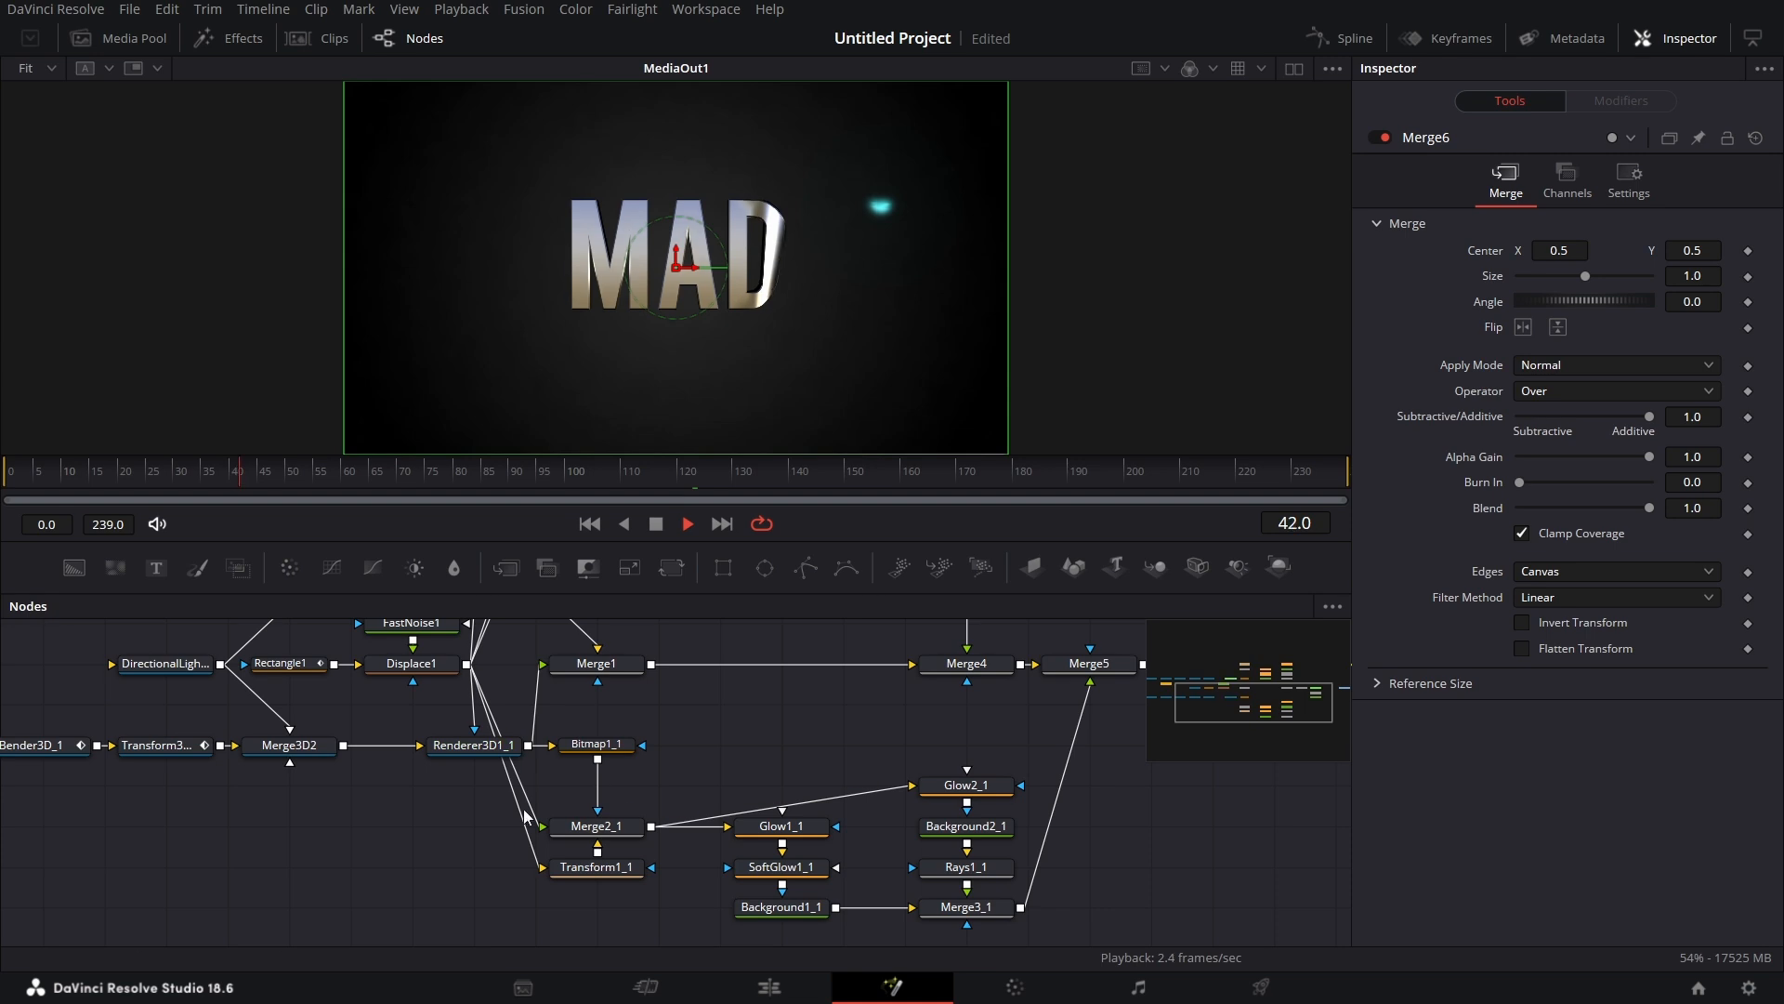
scroll(573, 767, "down", 1)
scroll(570, 765, "down", 3)
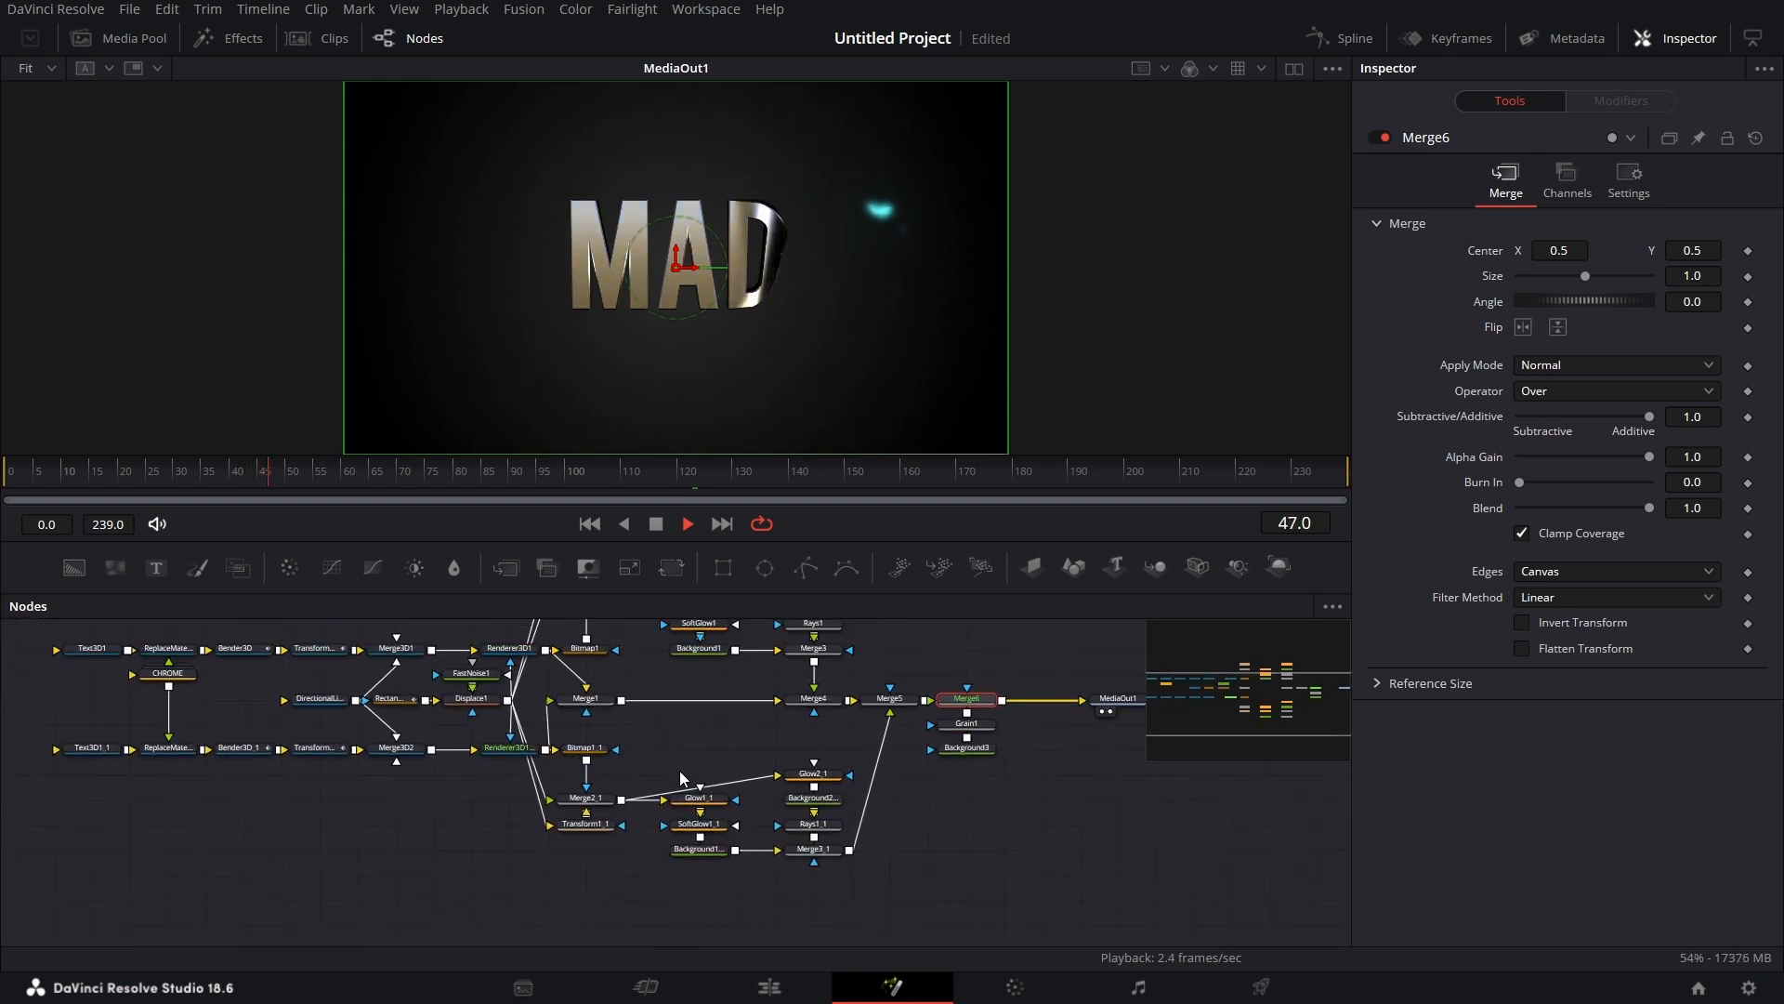
scroll(682, 777, "up", 2)
scroll(681, 777, "up", 1)
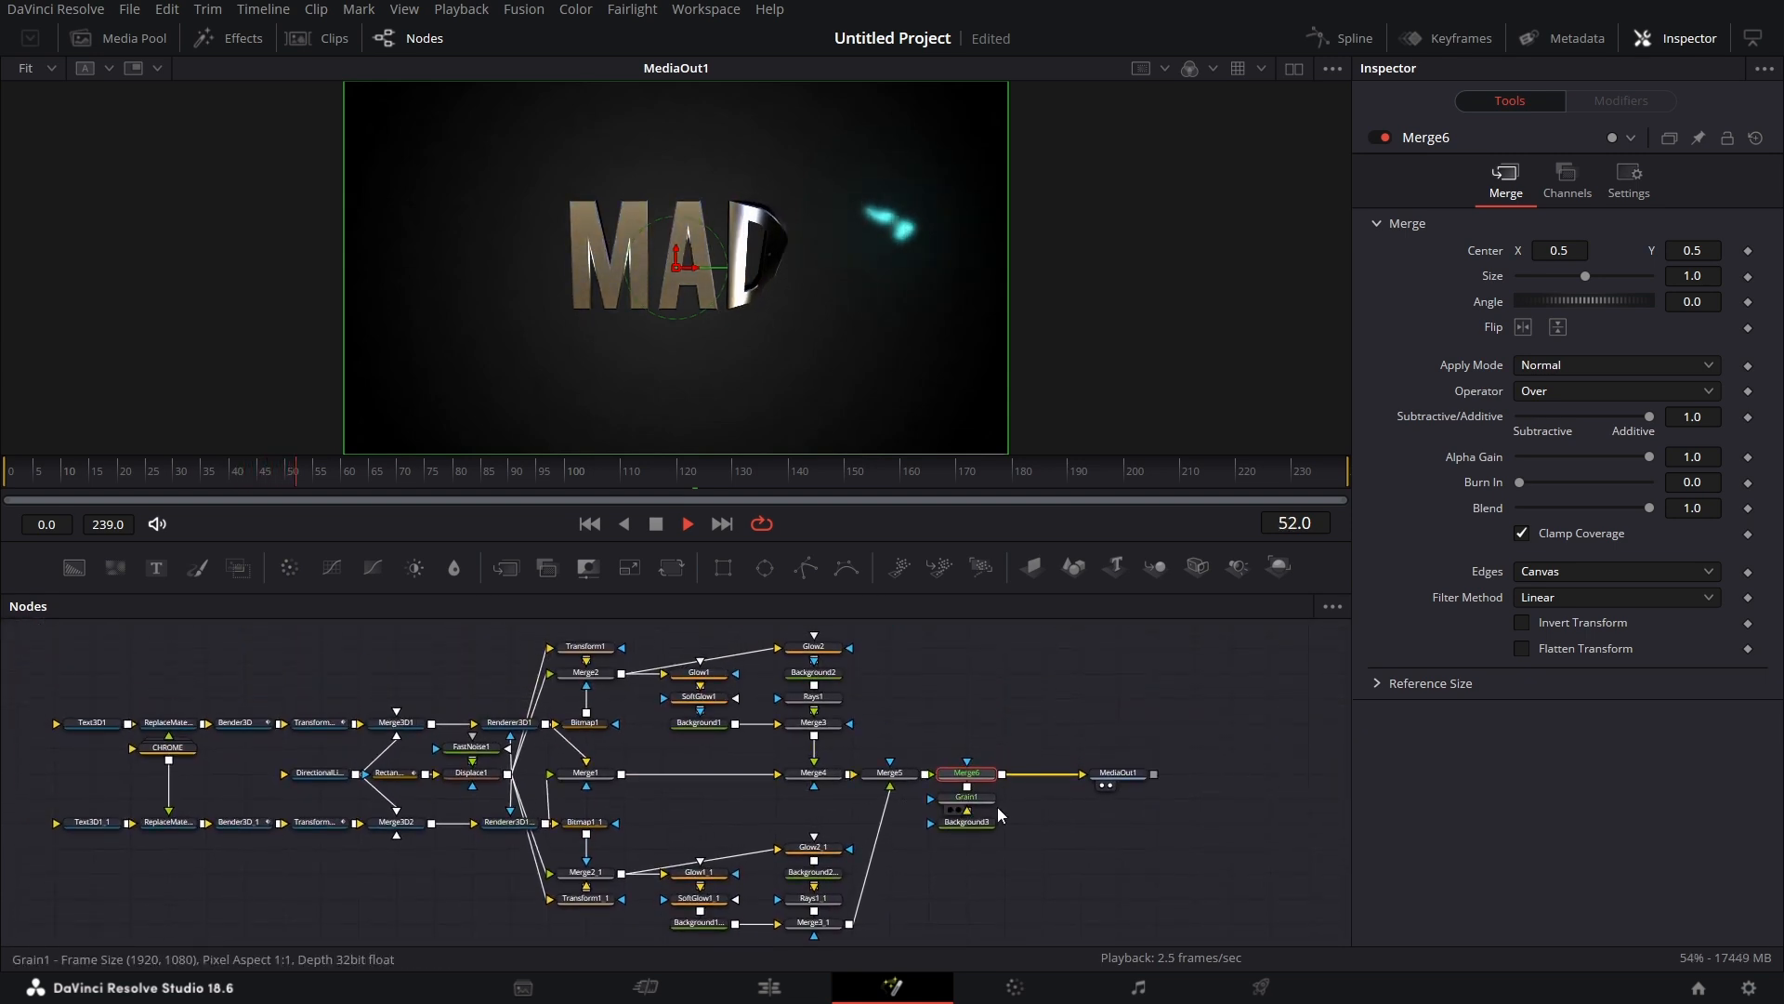